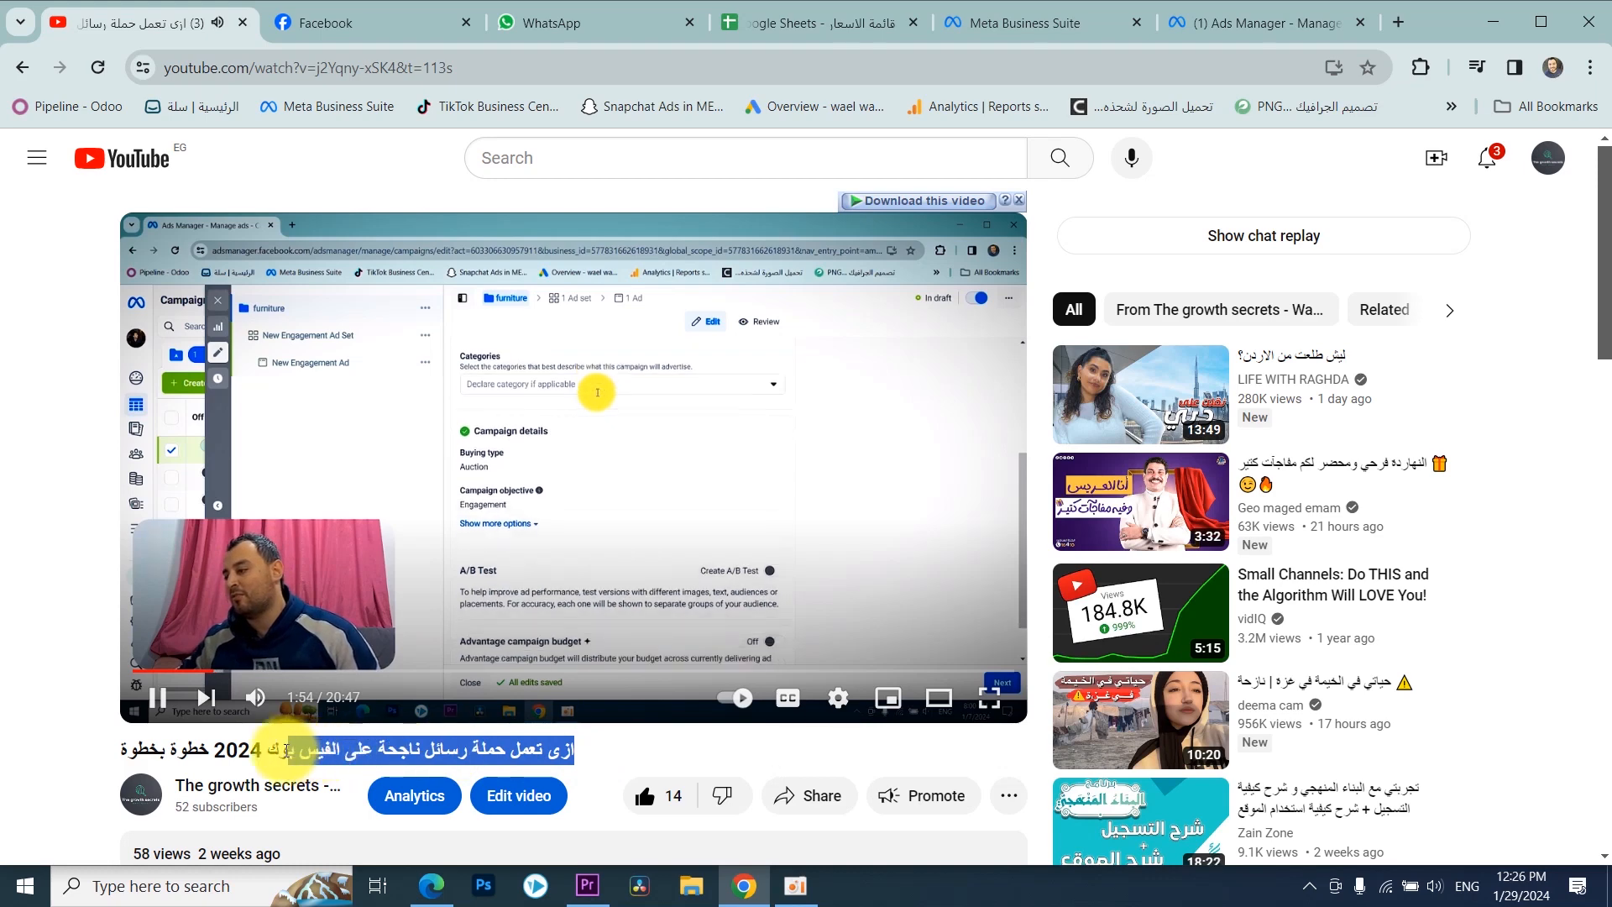
Step: Return to the channel's video list and open the video on 10 ways to improve Meta ads performance
left_click(147, 771)
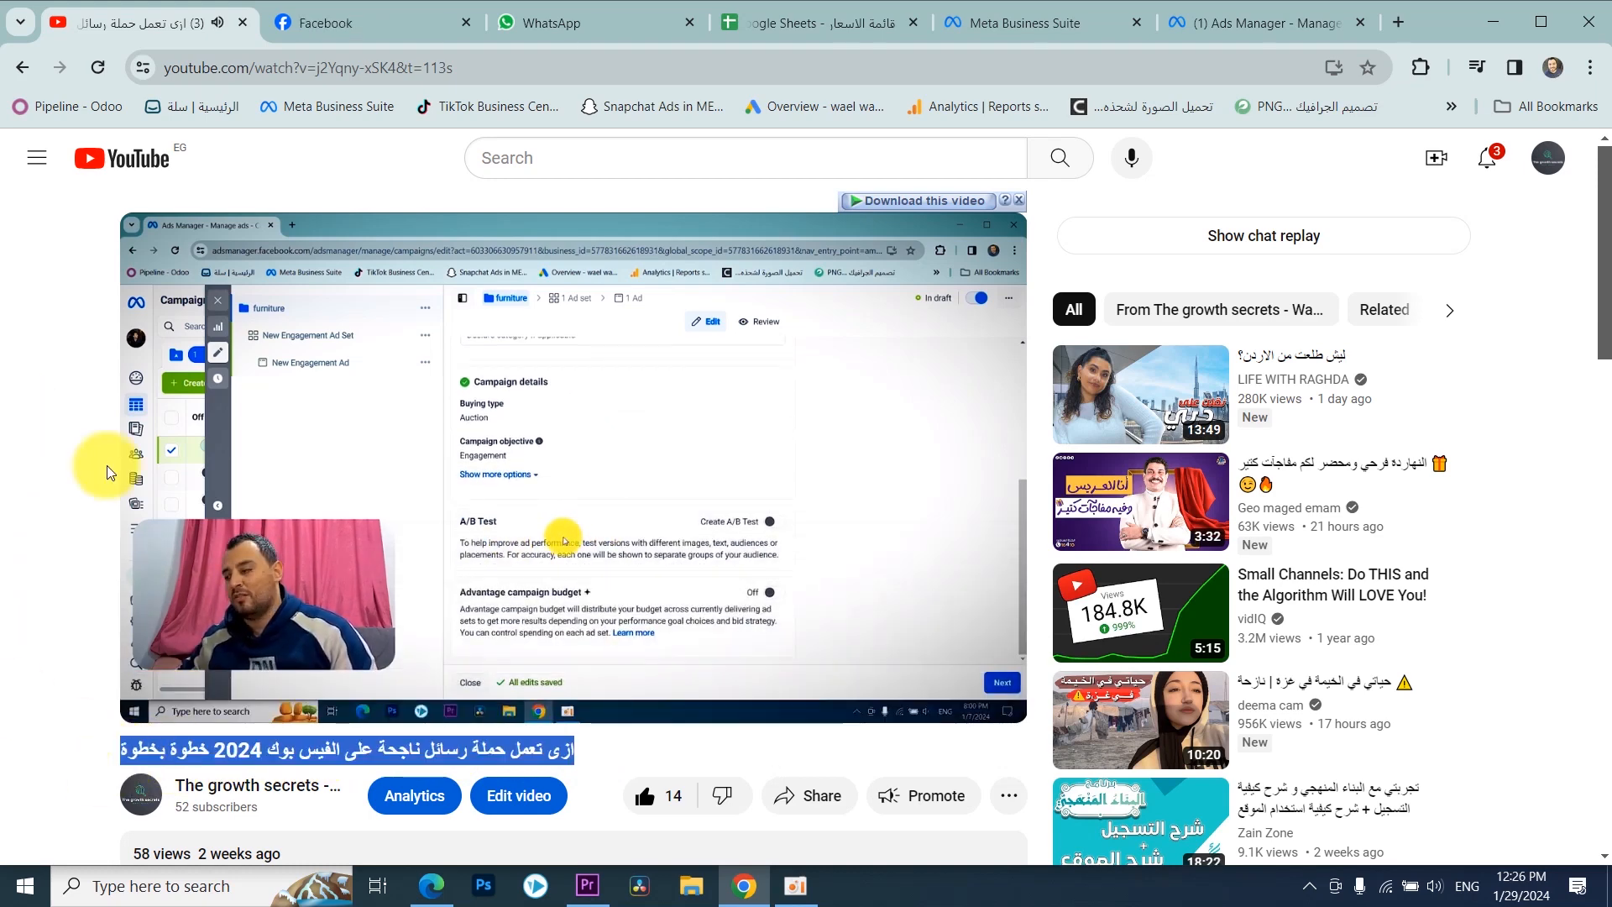
key("alt+Left")
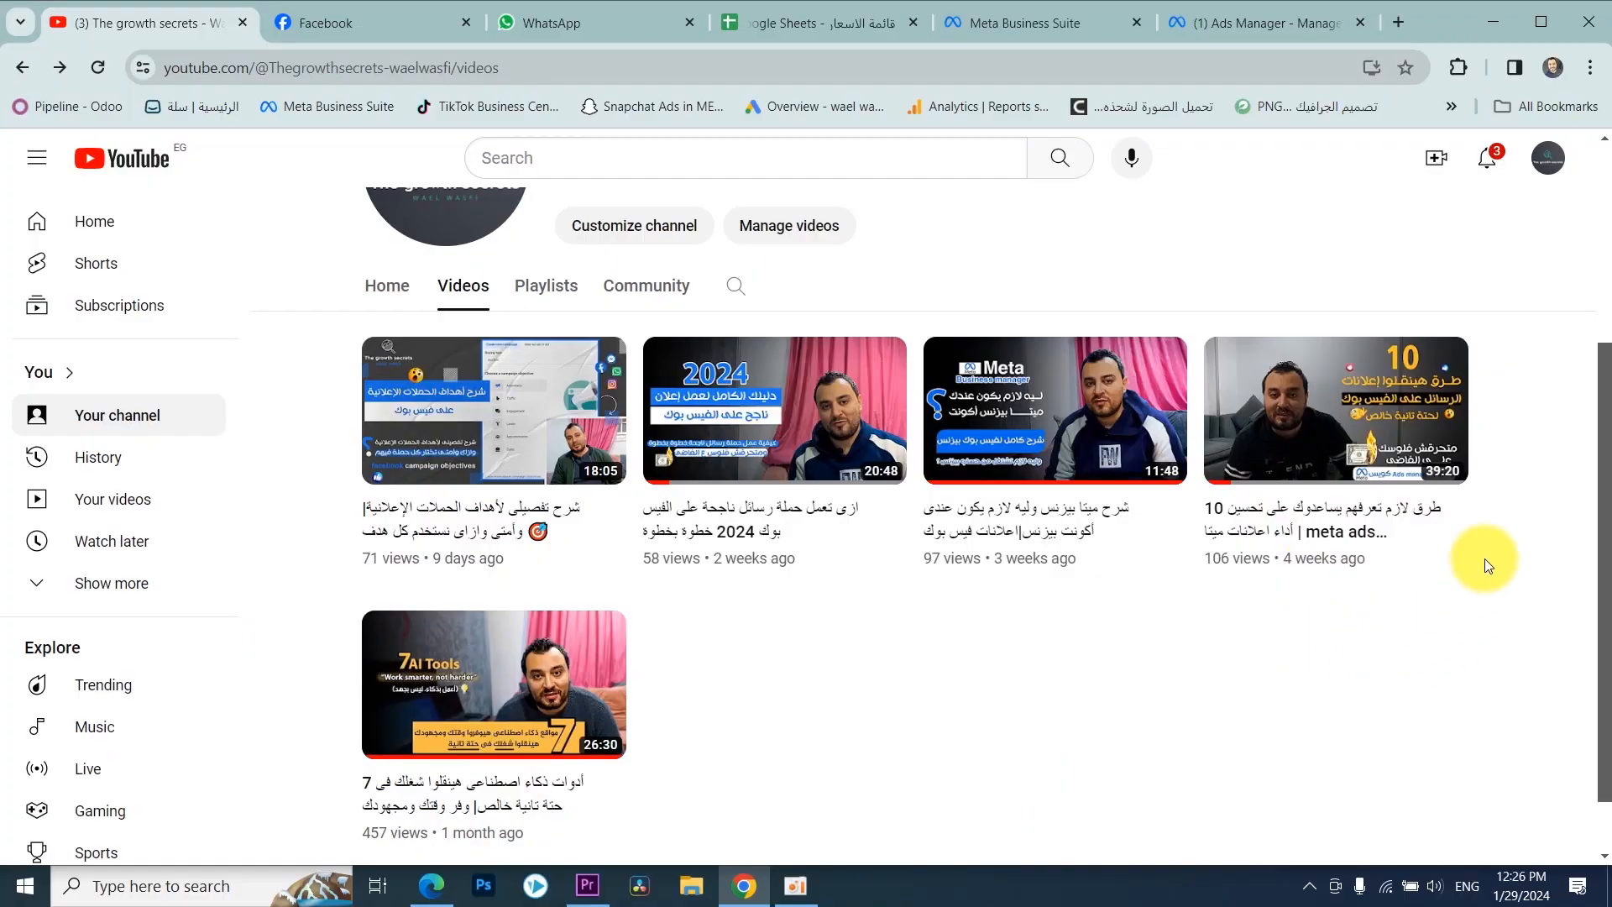
left_click(1310, 420)
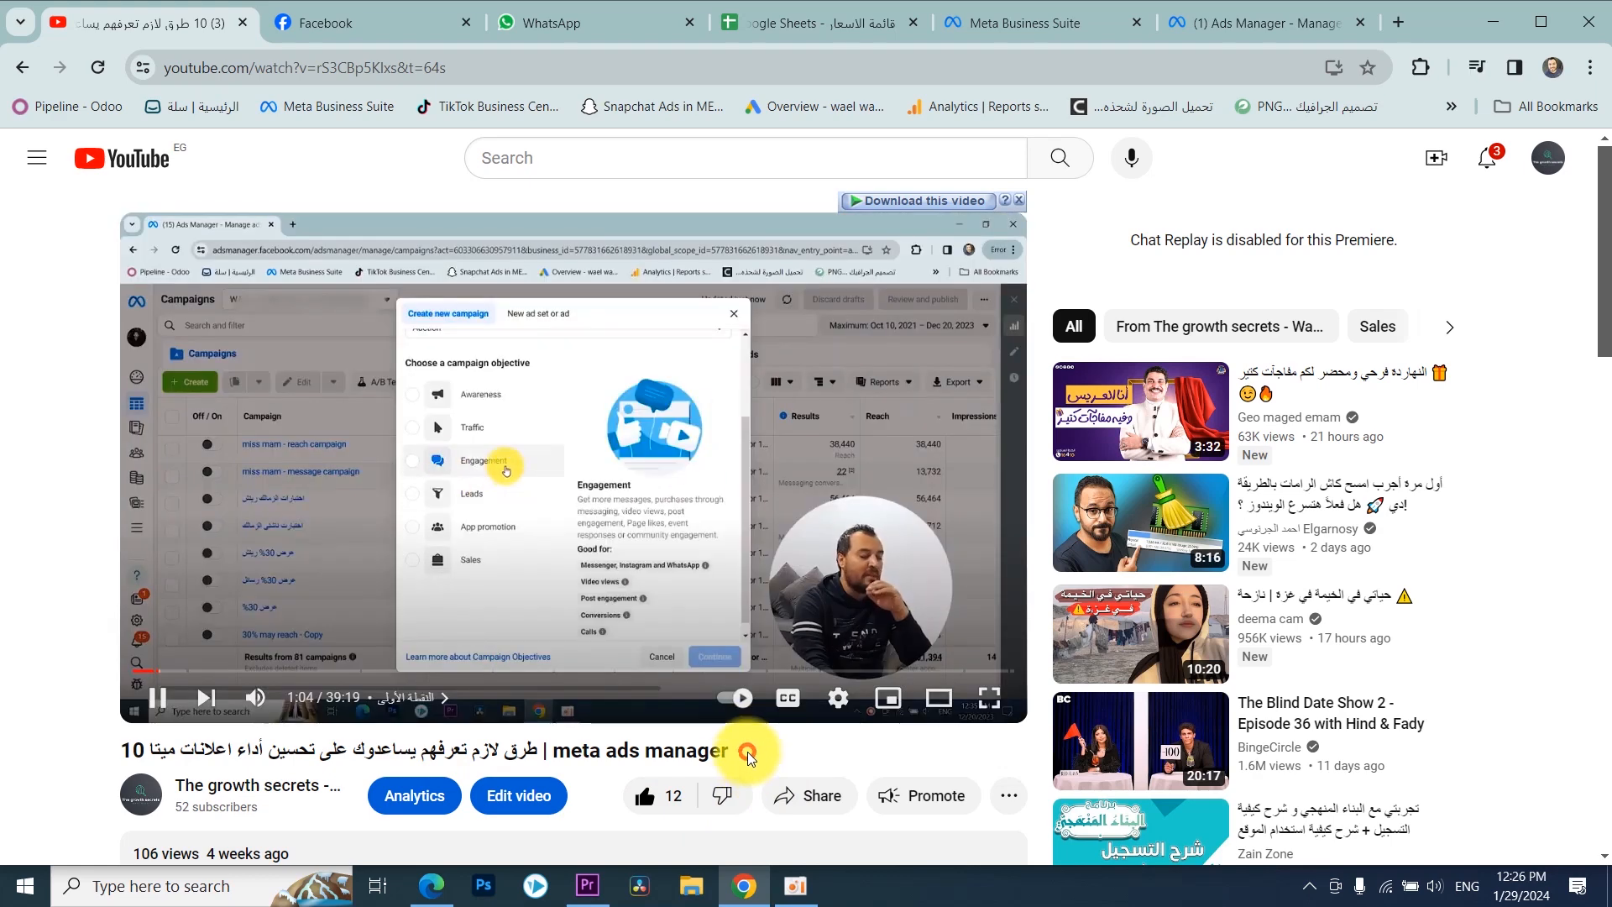
Step: Highlight the open video's full title and return to the channel's video list
left_click_drag(744, 750, 320, 719)
left_click(5, 659)
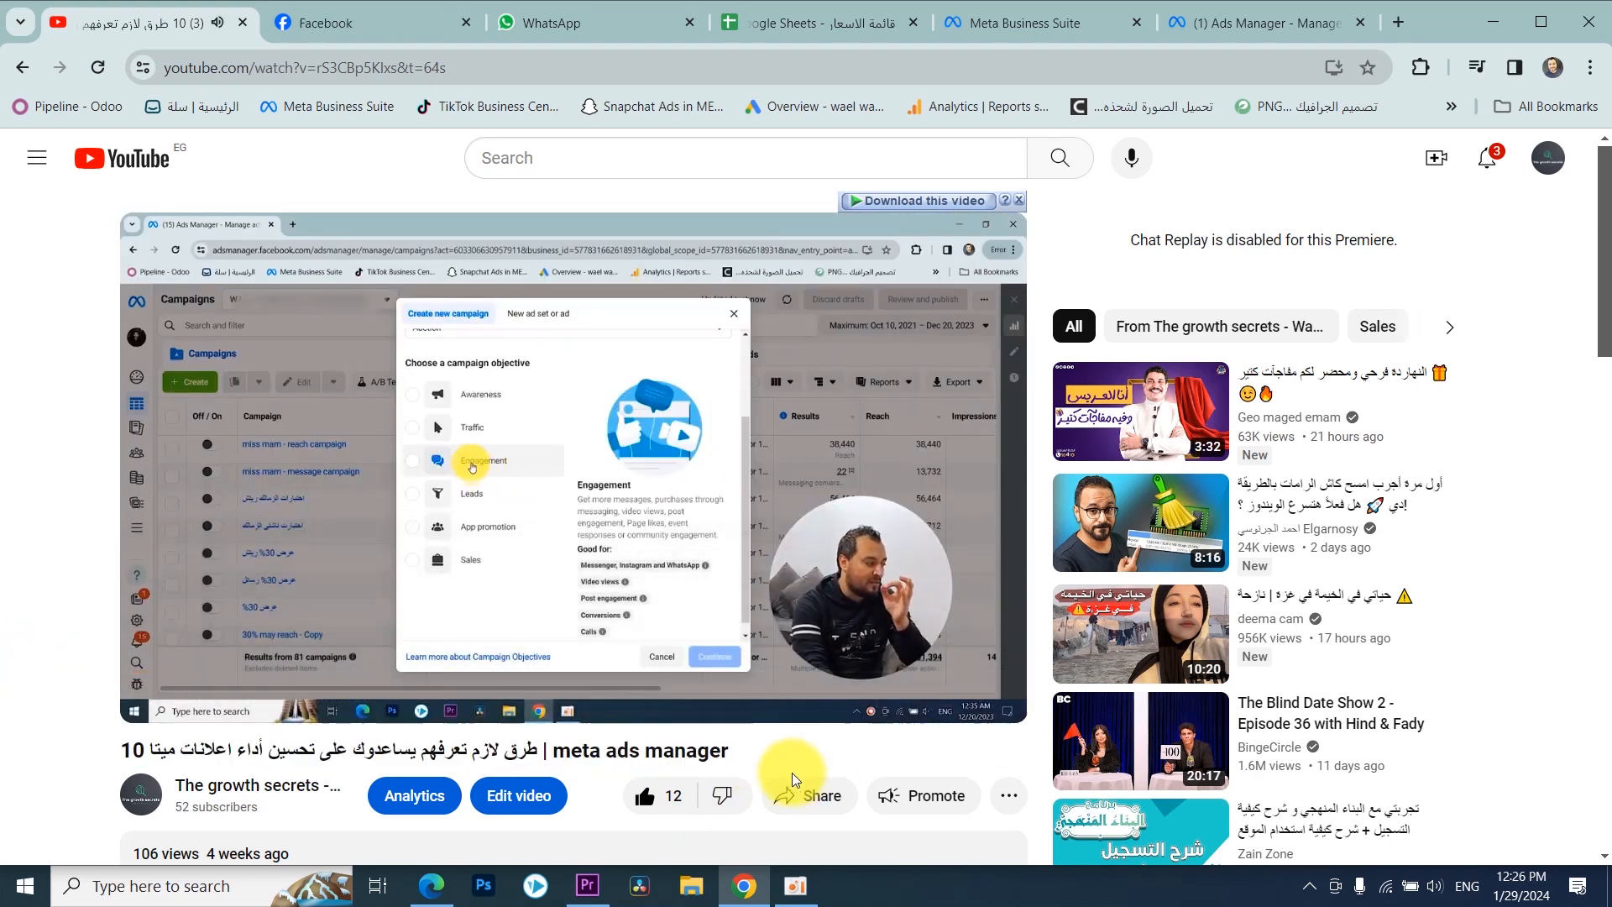
left_click_drag(752, 755, 344, 769)
double_click(448, 752)
triple_click(448, 752)
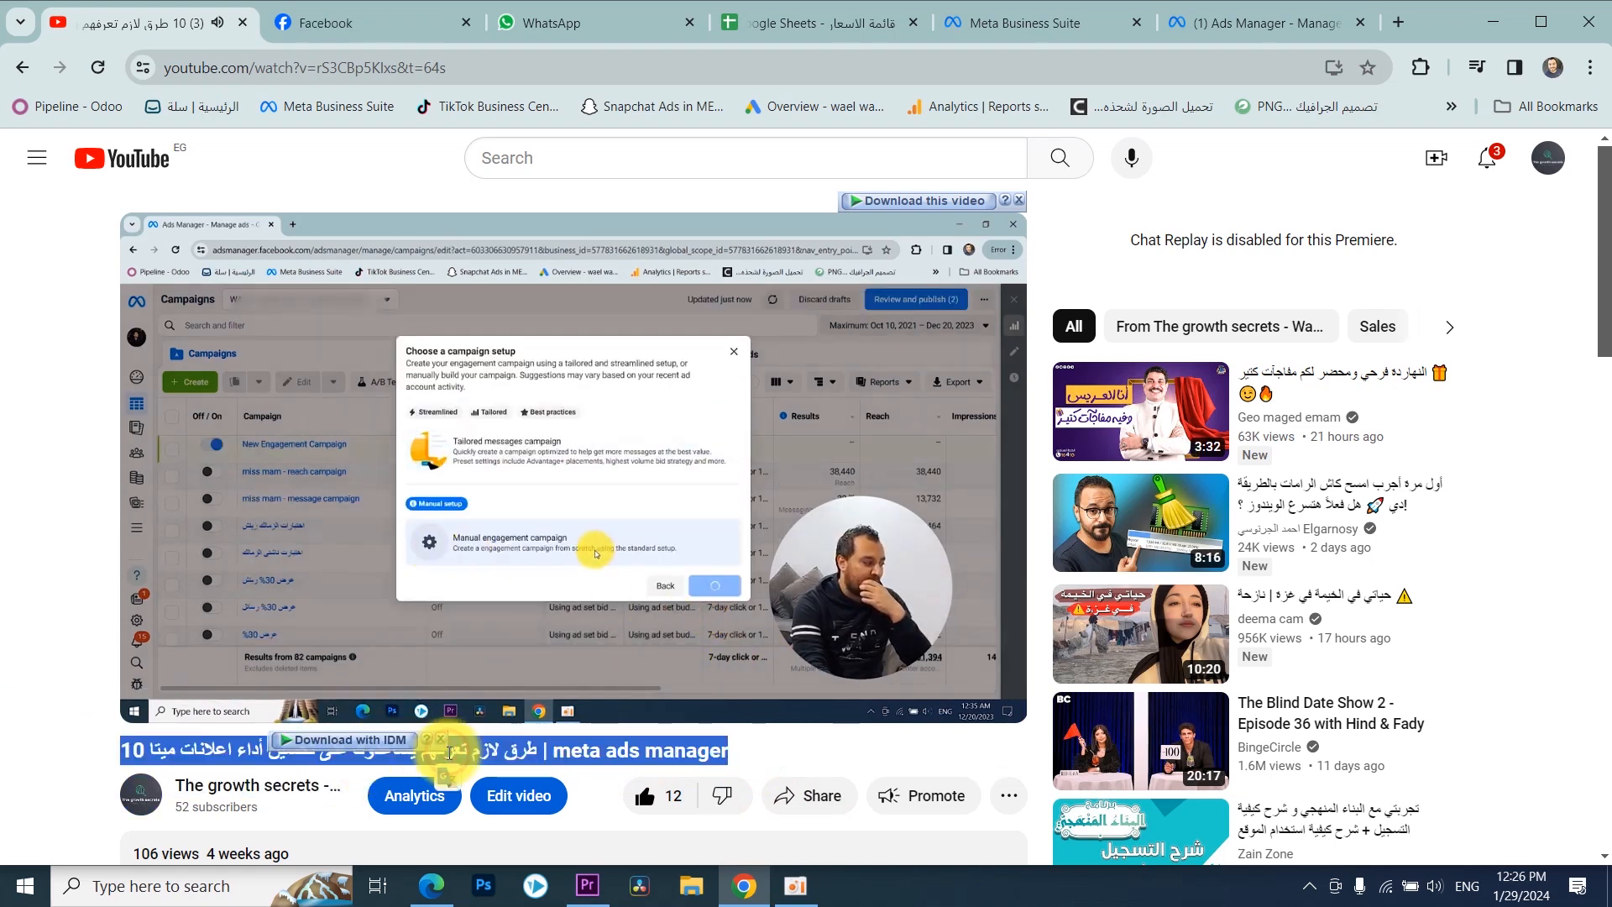
left_click(17, 495)
left_click(22, 69)
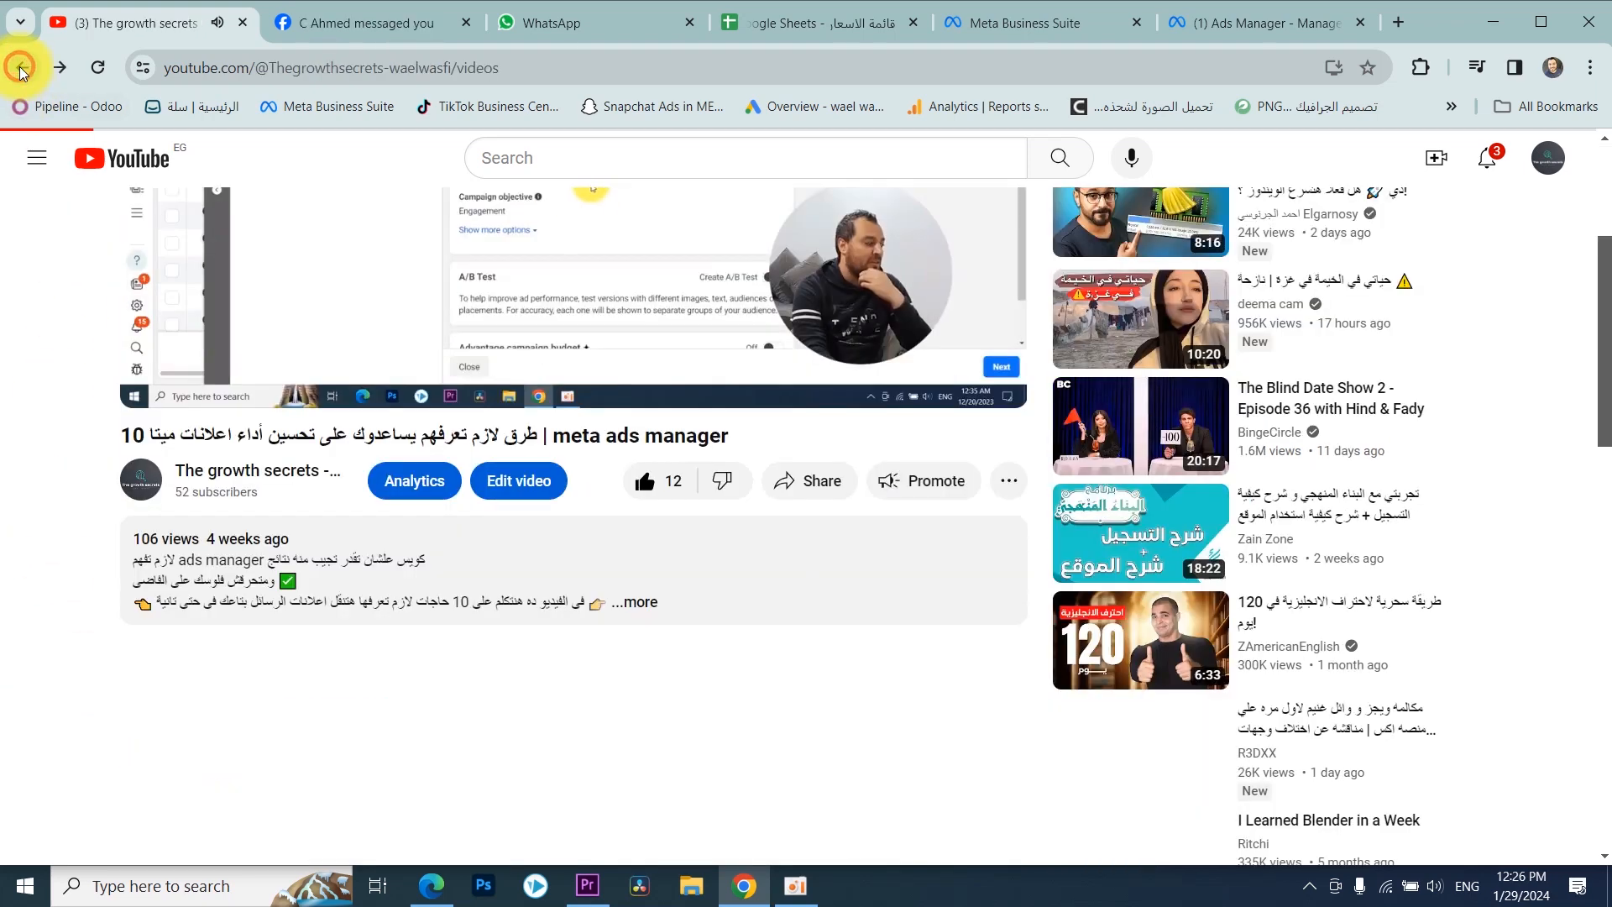
scroll(771, 314, "down", 1)
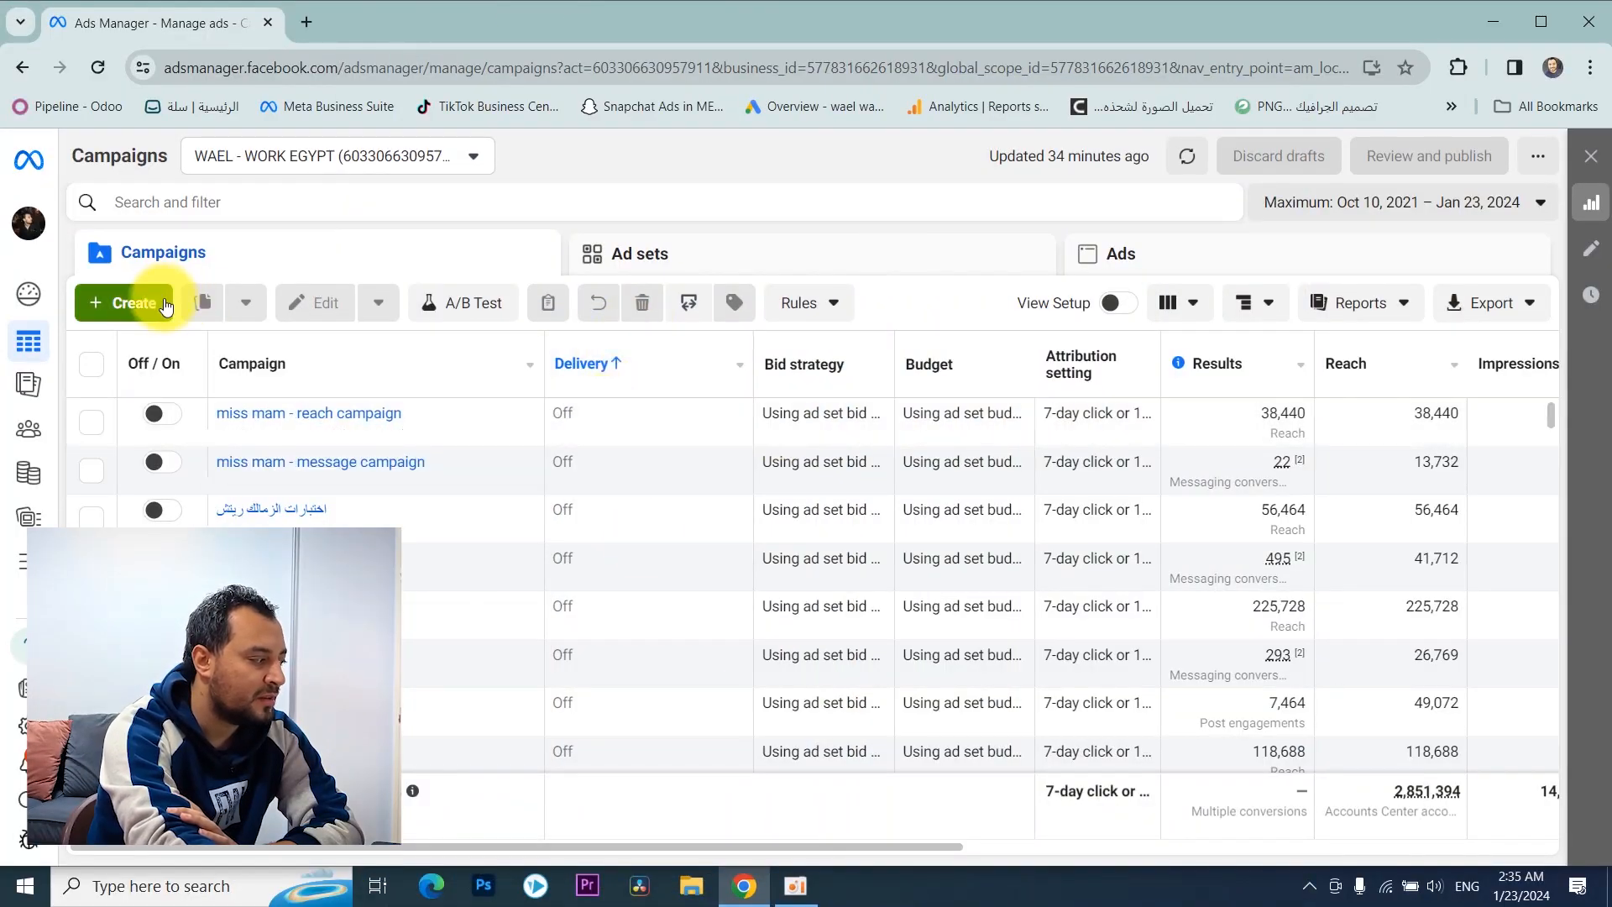
Step: Create a new auction campaign with the Leads objective, using the manual leads campaign setup
left_click(165, 308)
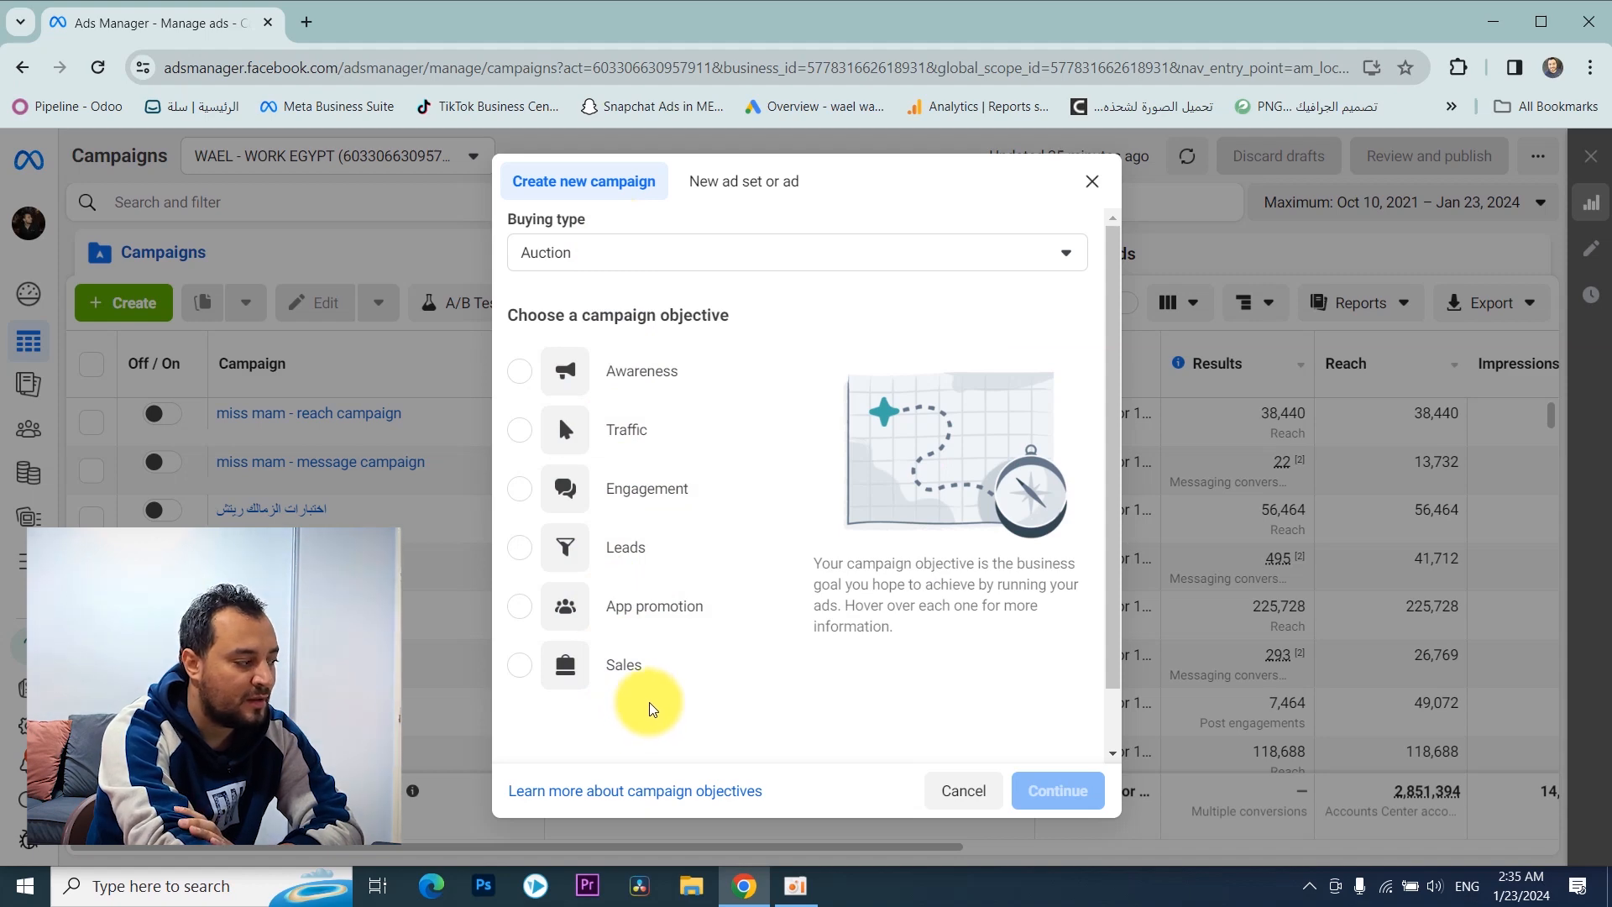
mouse_move(662, 600)
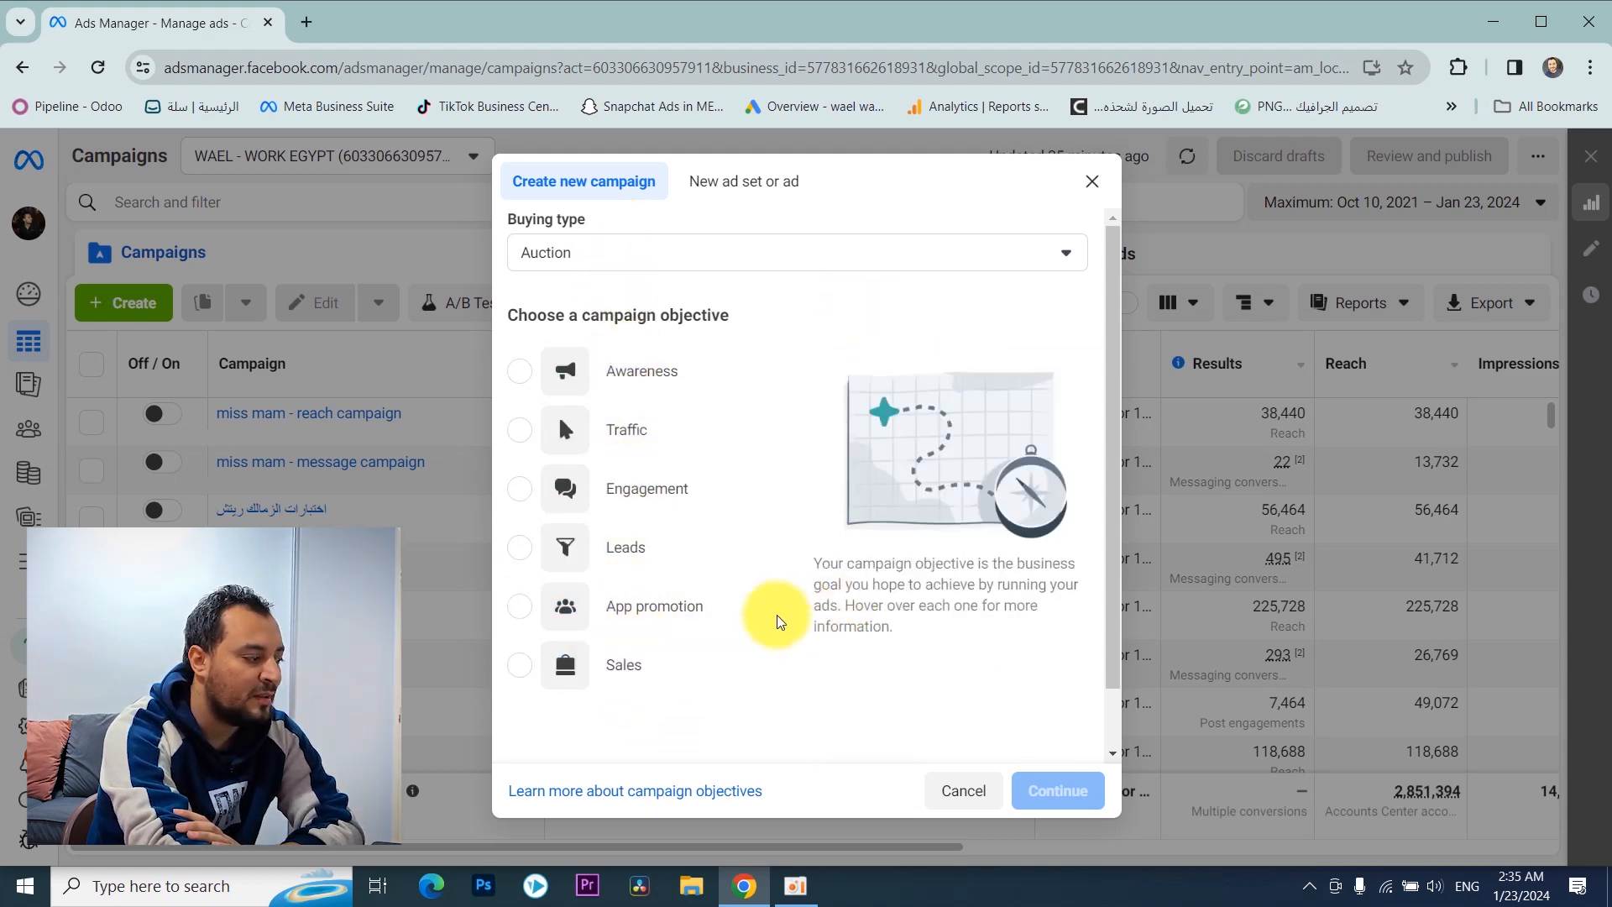
left_click(680, 555)
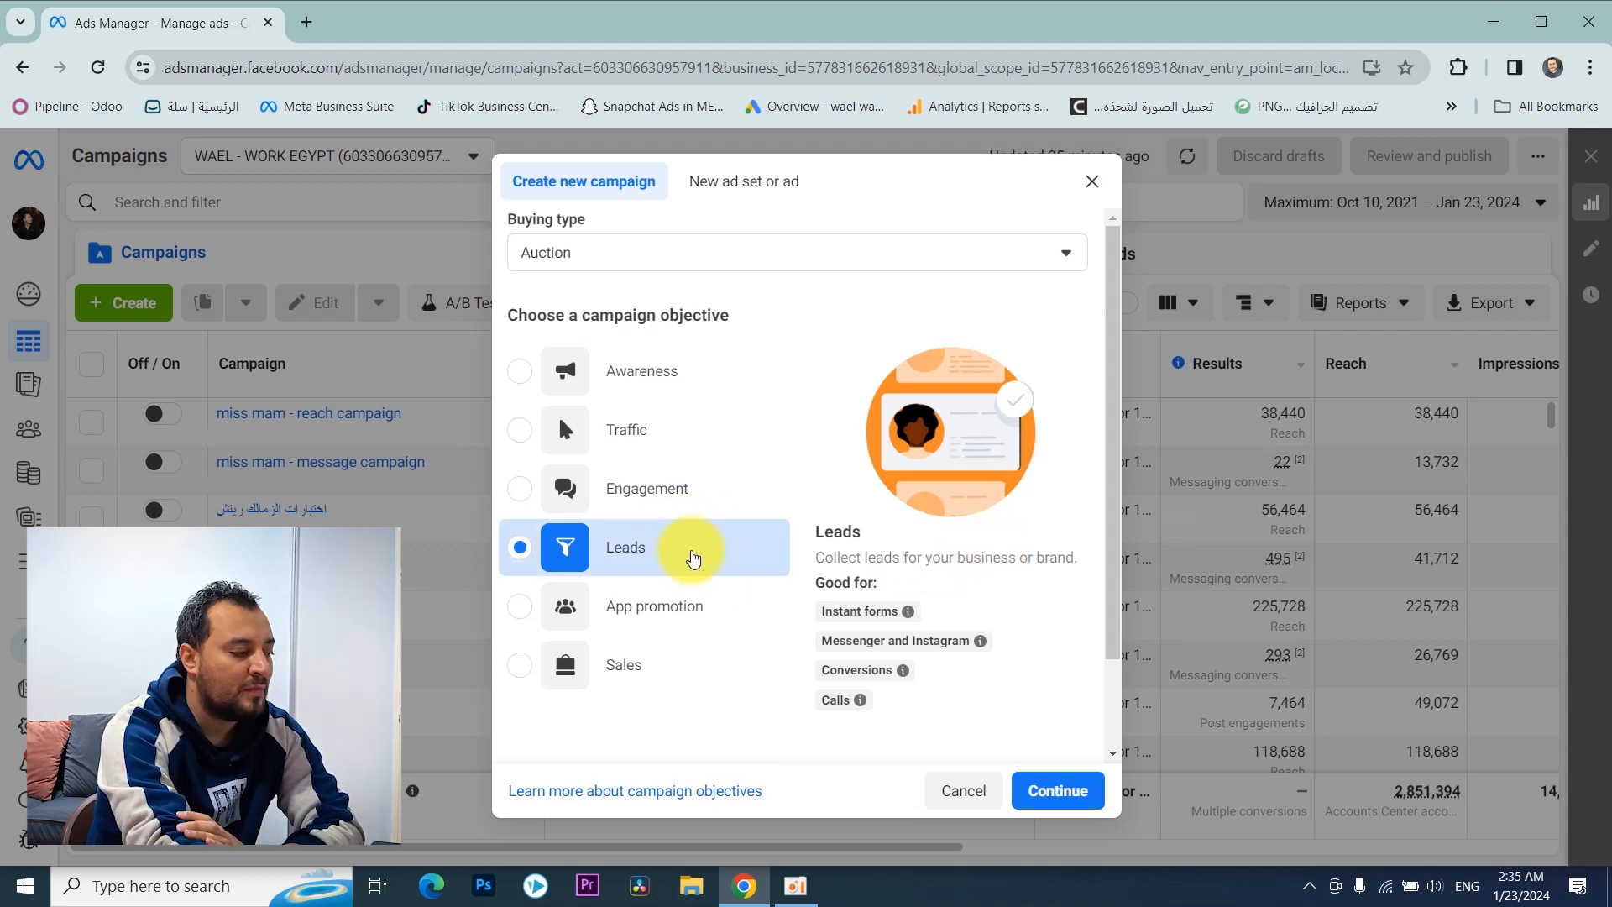
mouse_move(840, 615)
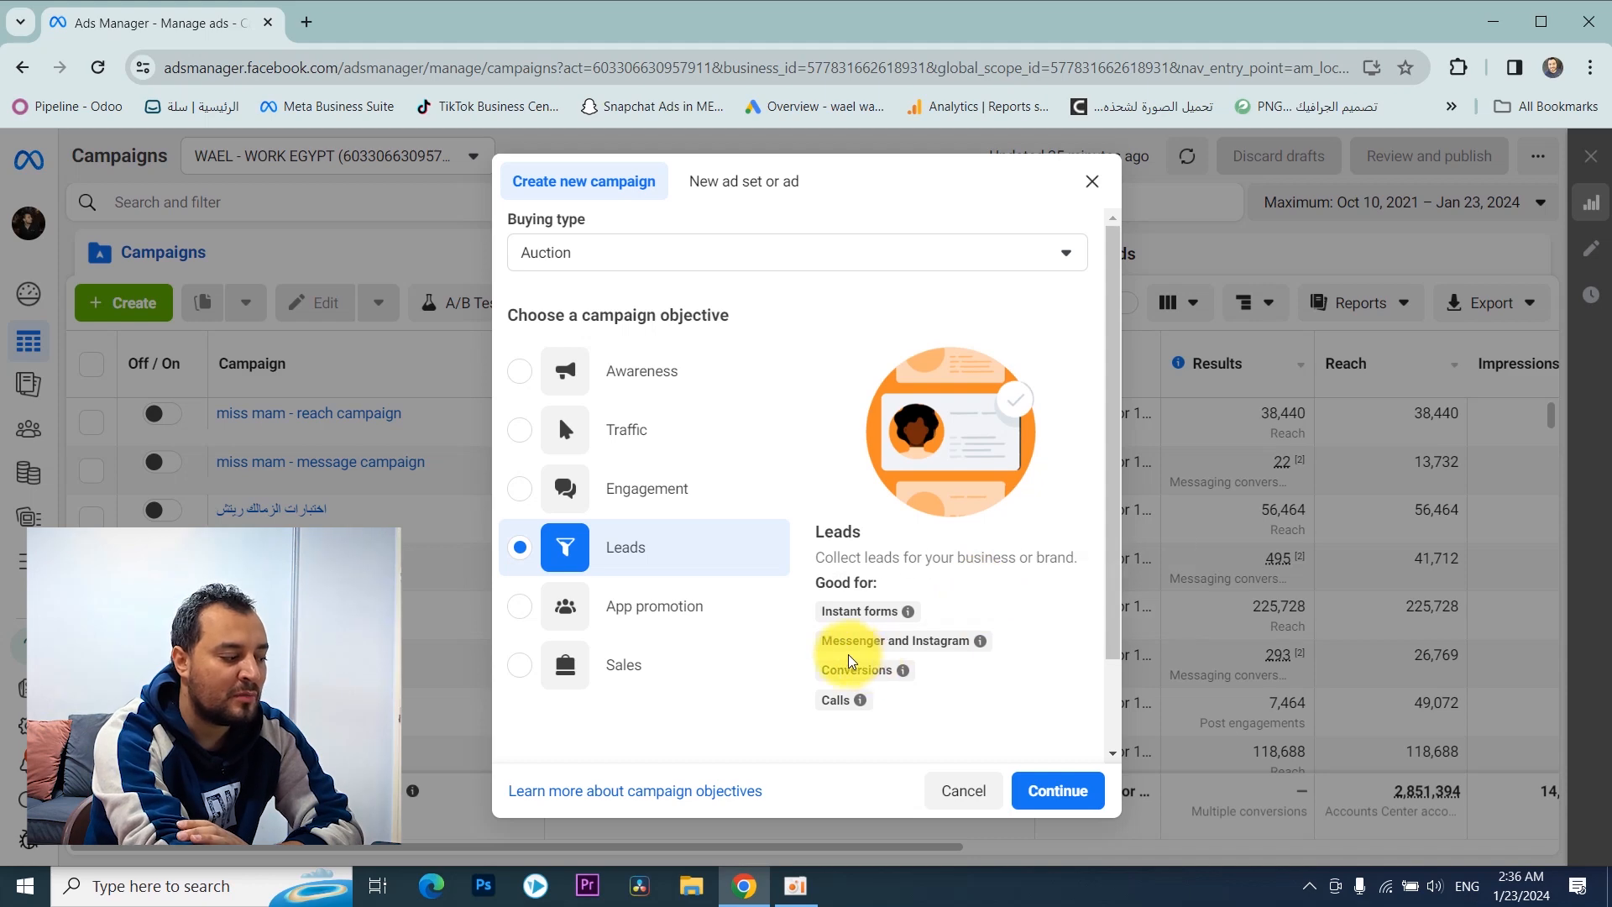
mouse_move(861, 674)
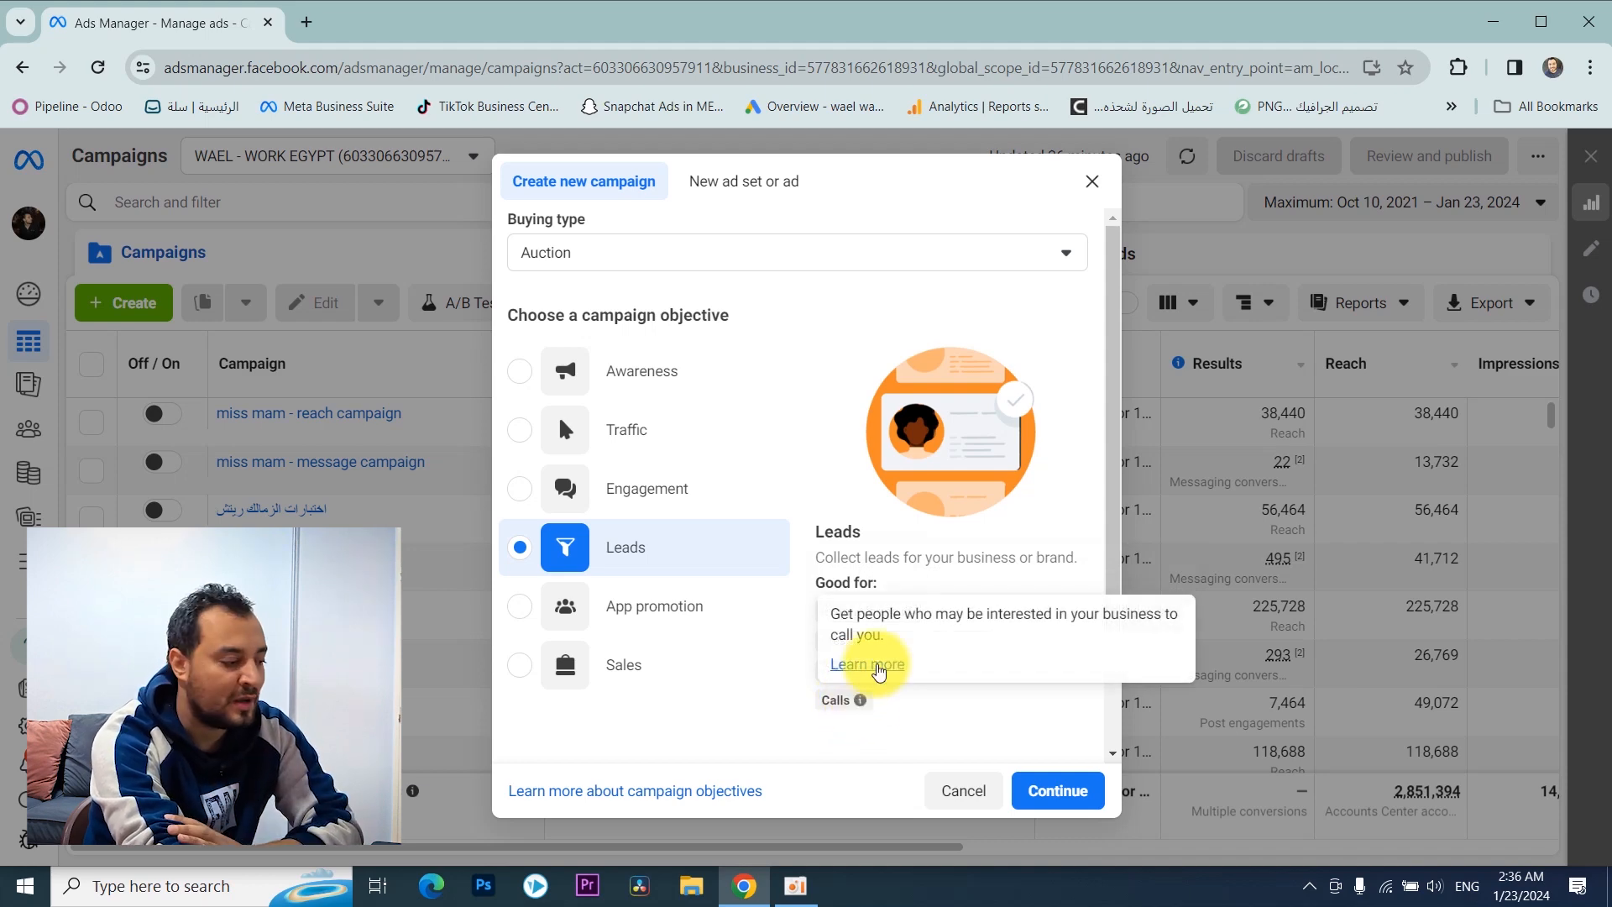
left_click(1063, 791)
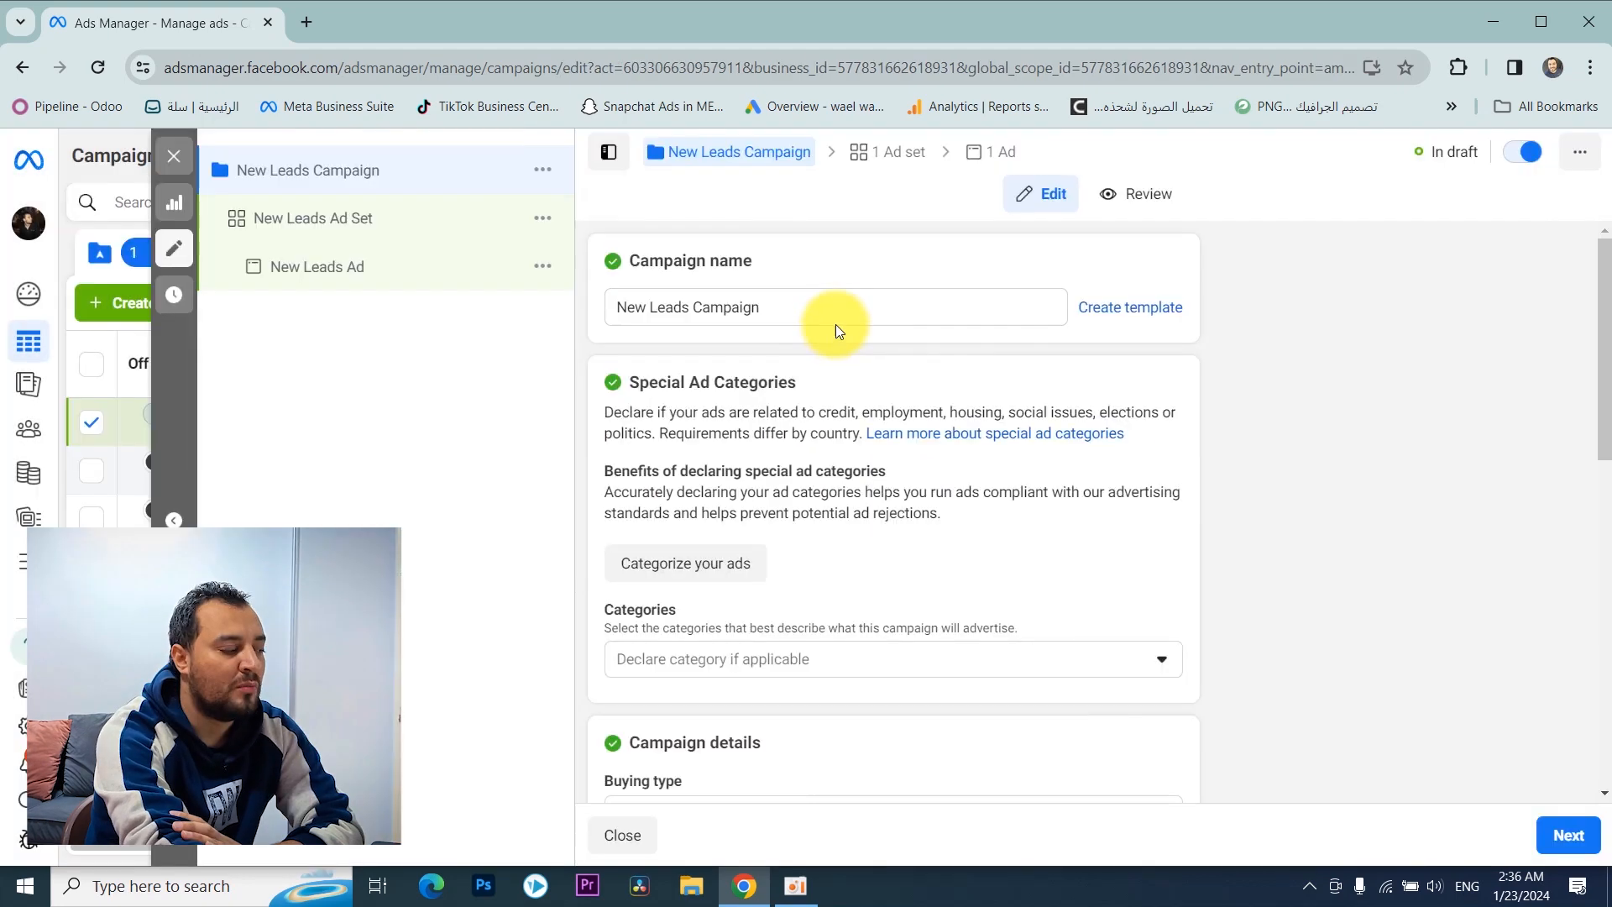
Step: Review the campaign's name, objective, A/B test and budget settings, and continue to the ad set settings
scroll(835, 327, "down", 6)
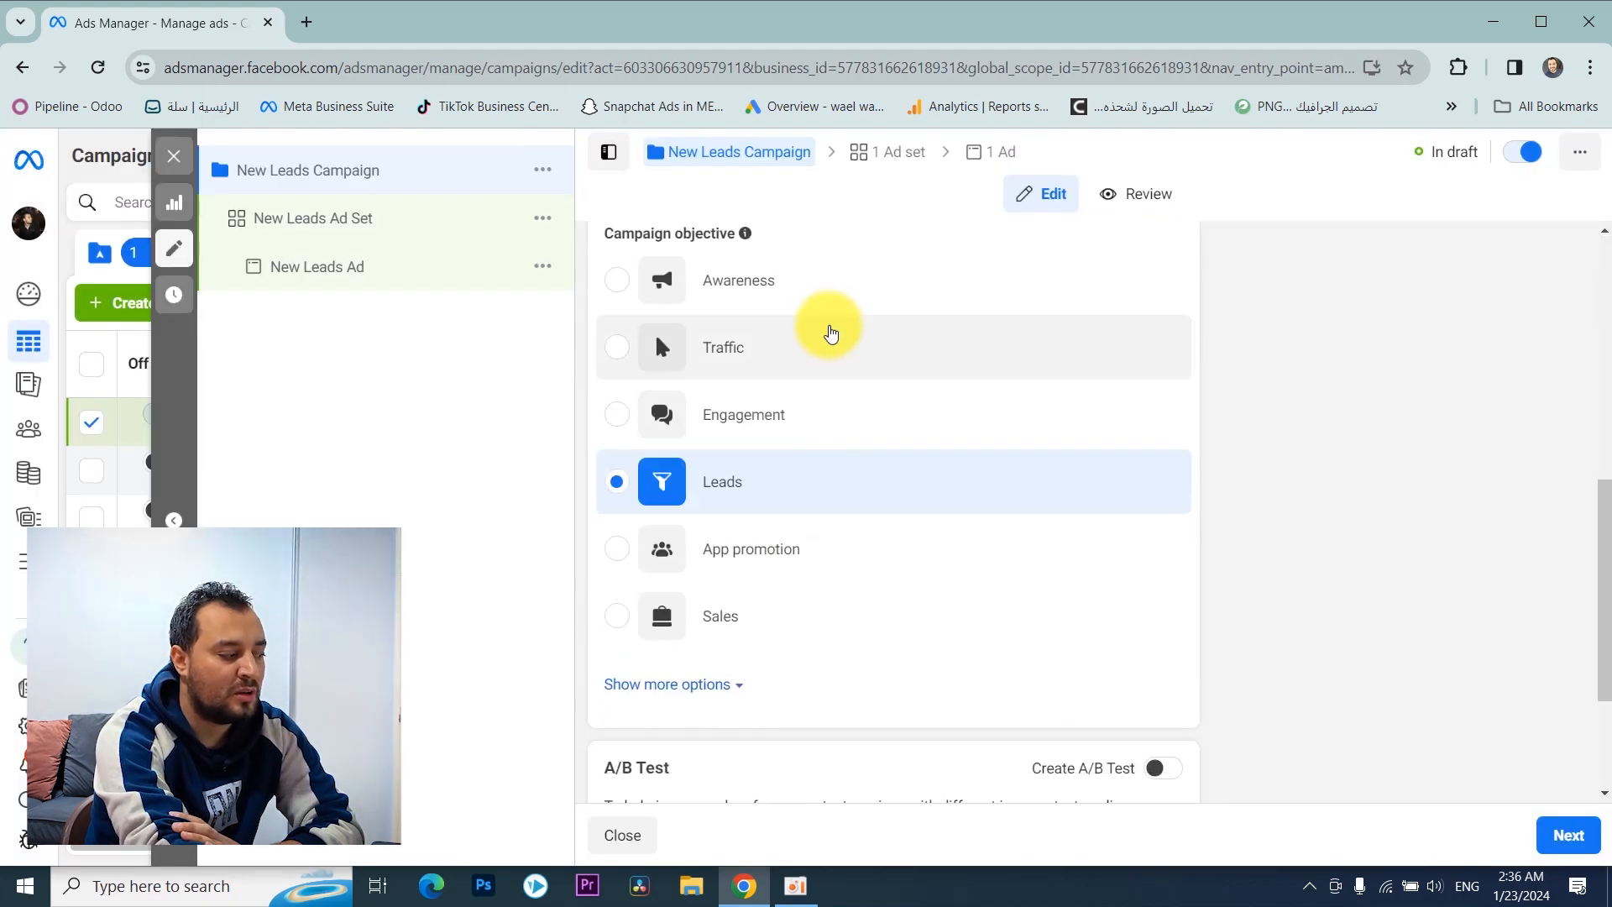
scroll(830, 324, "up", 7)
scroll(807, 302, "down", 10)
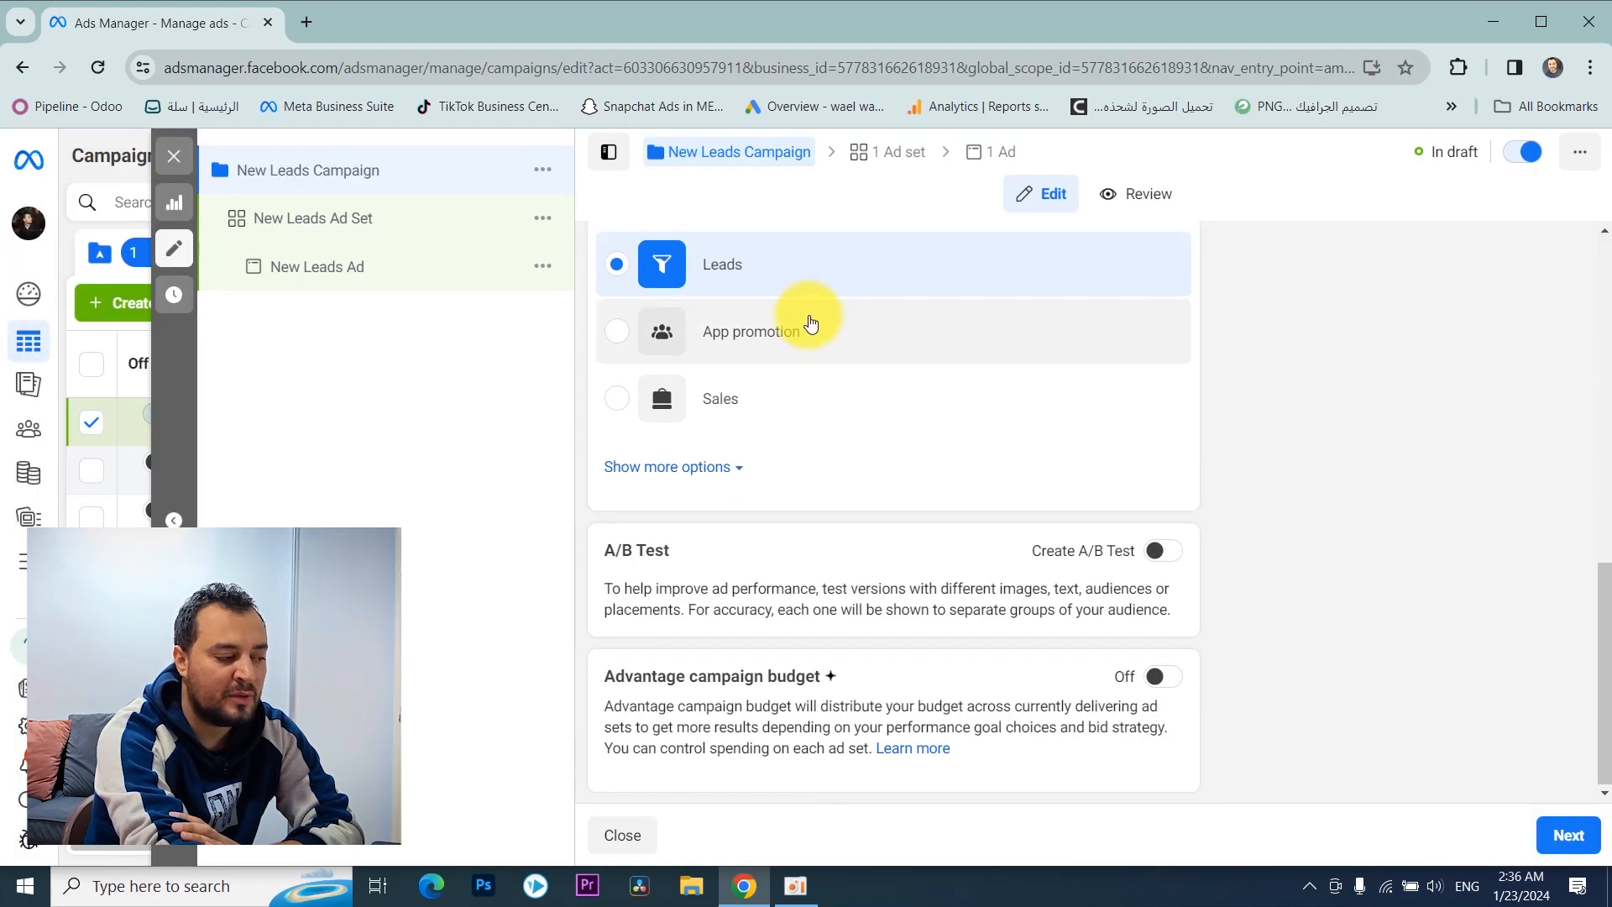
scroll(794, 302, "up", 9)
scroll(776, 323, "up", 1)
triple_click(773, 312)
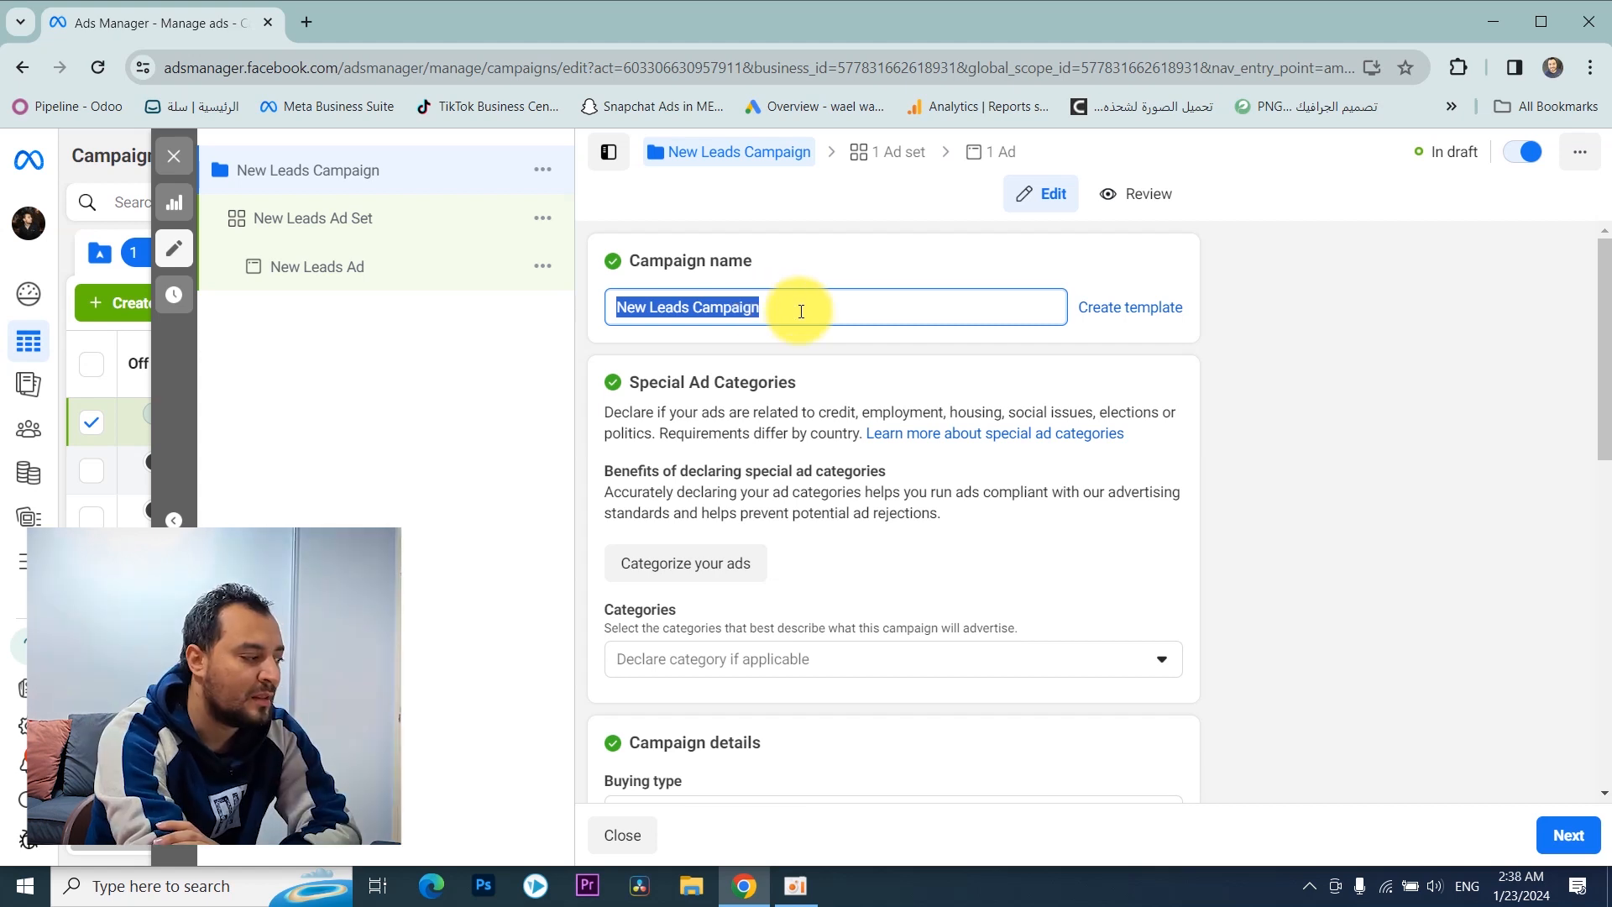
left_click(1409, 385)
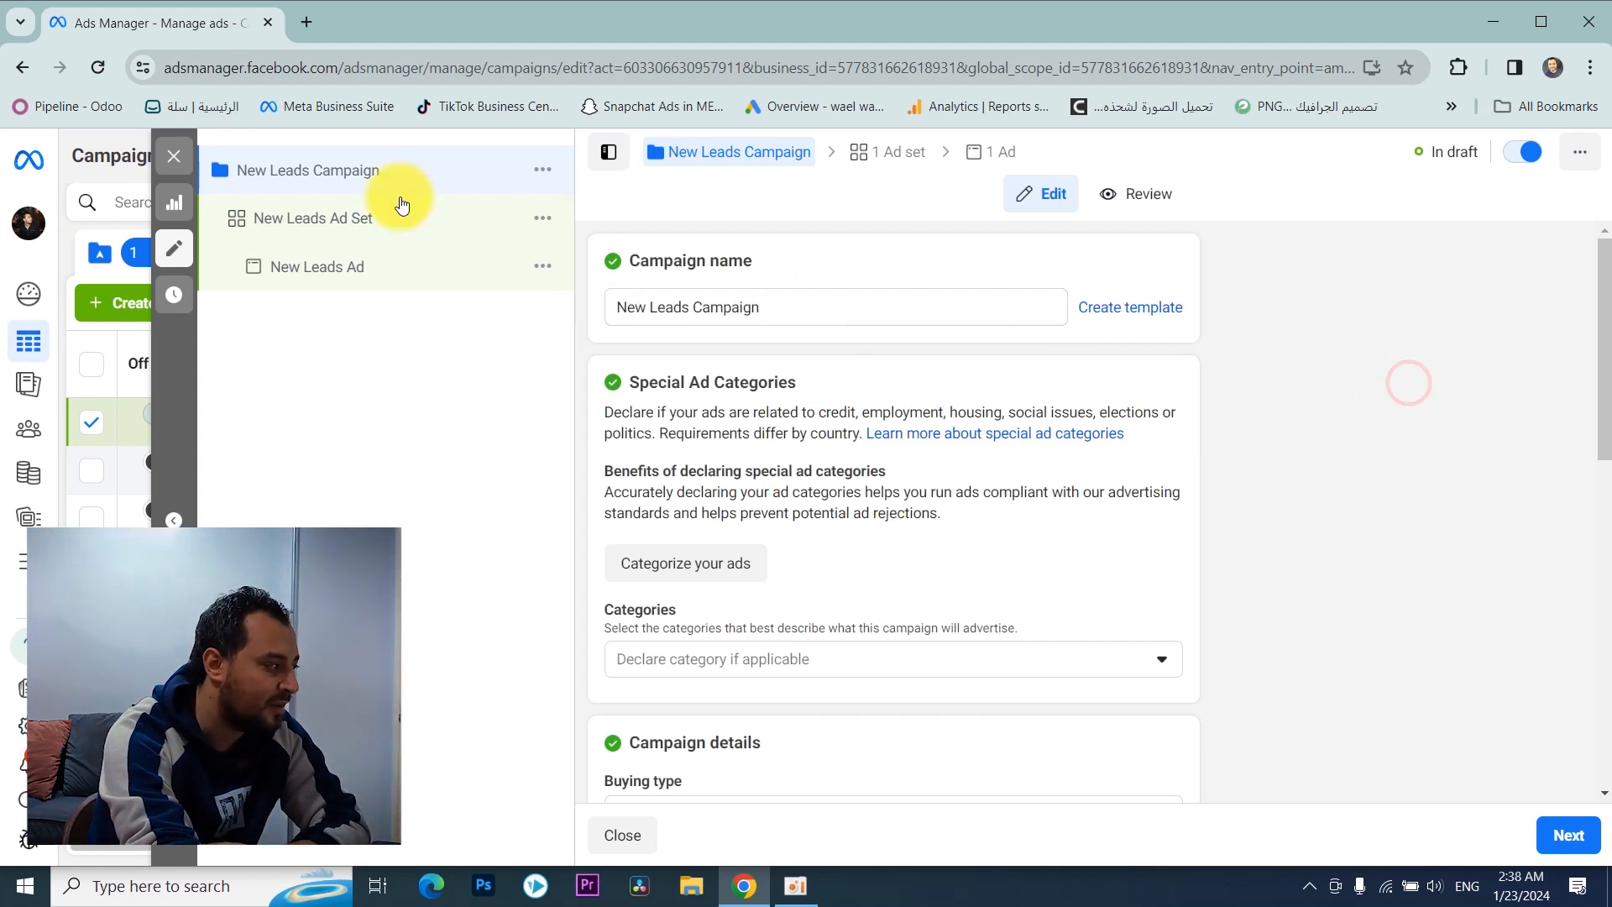
triple_click(777, 306)
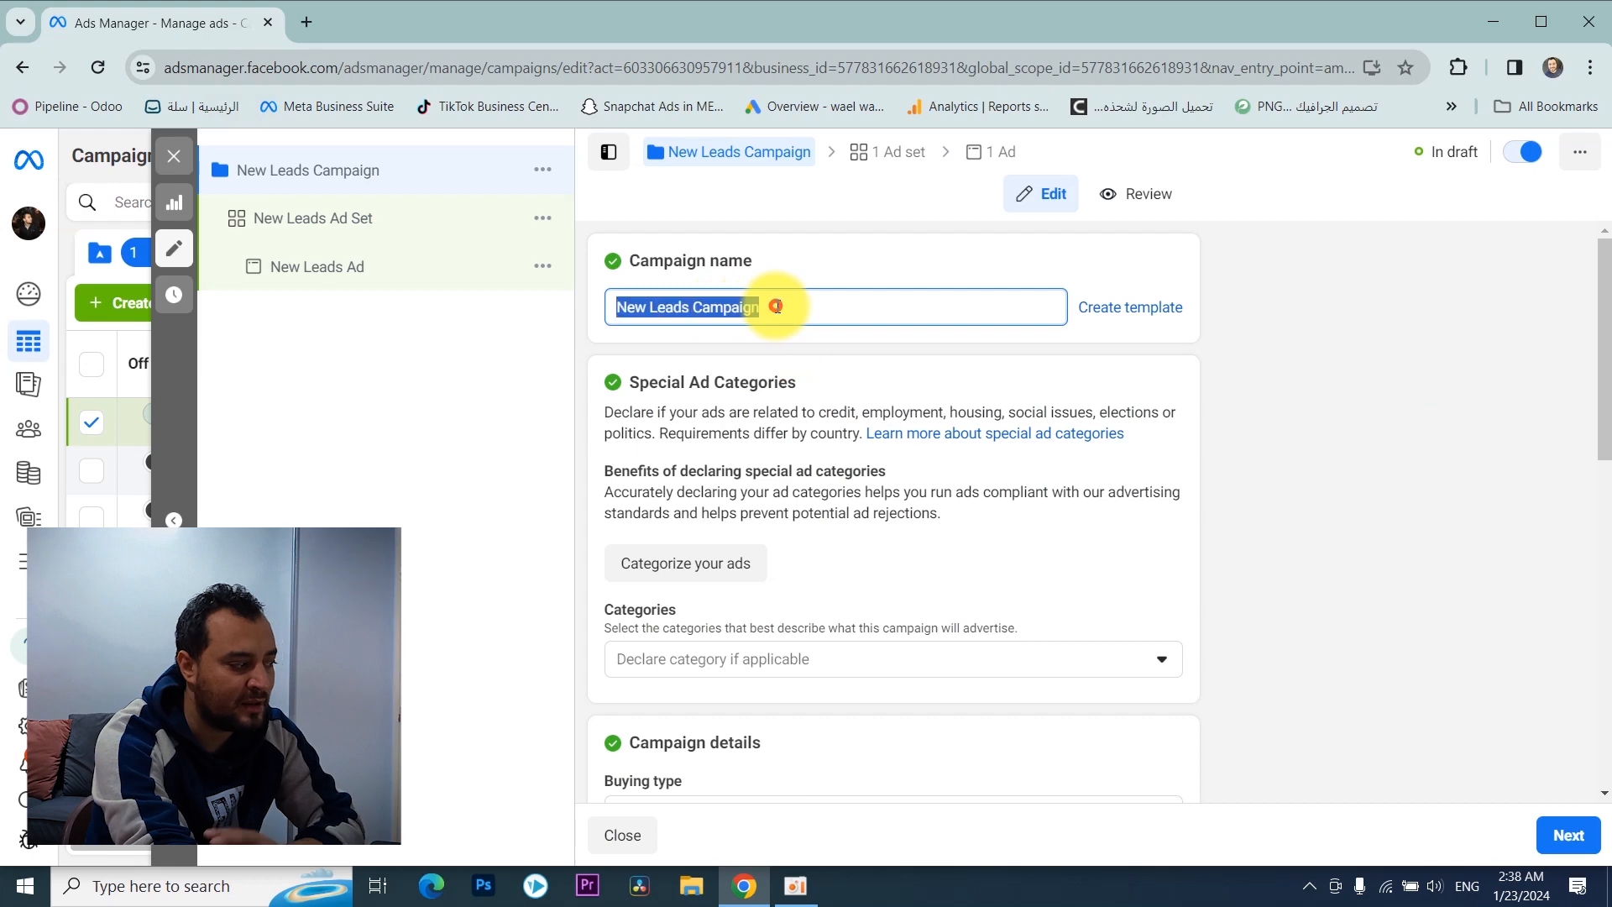
left_click(1538, 836)
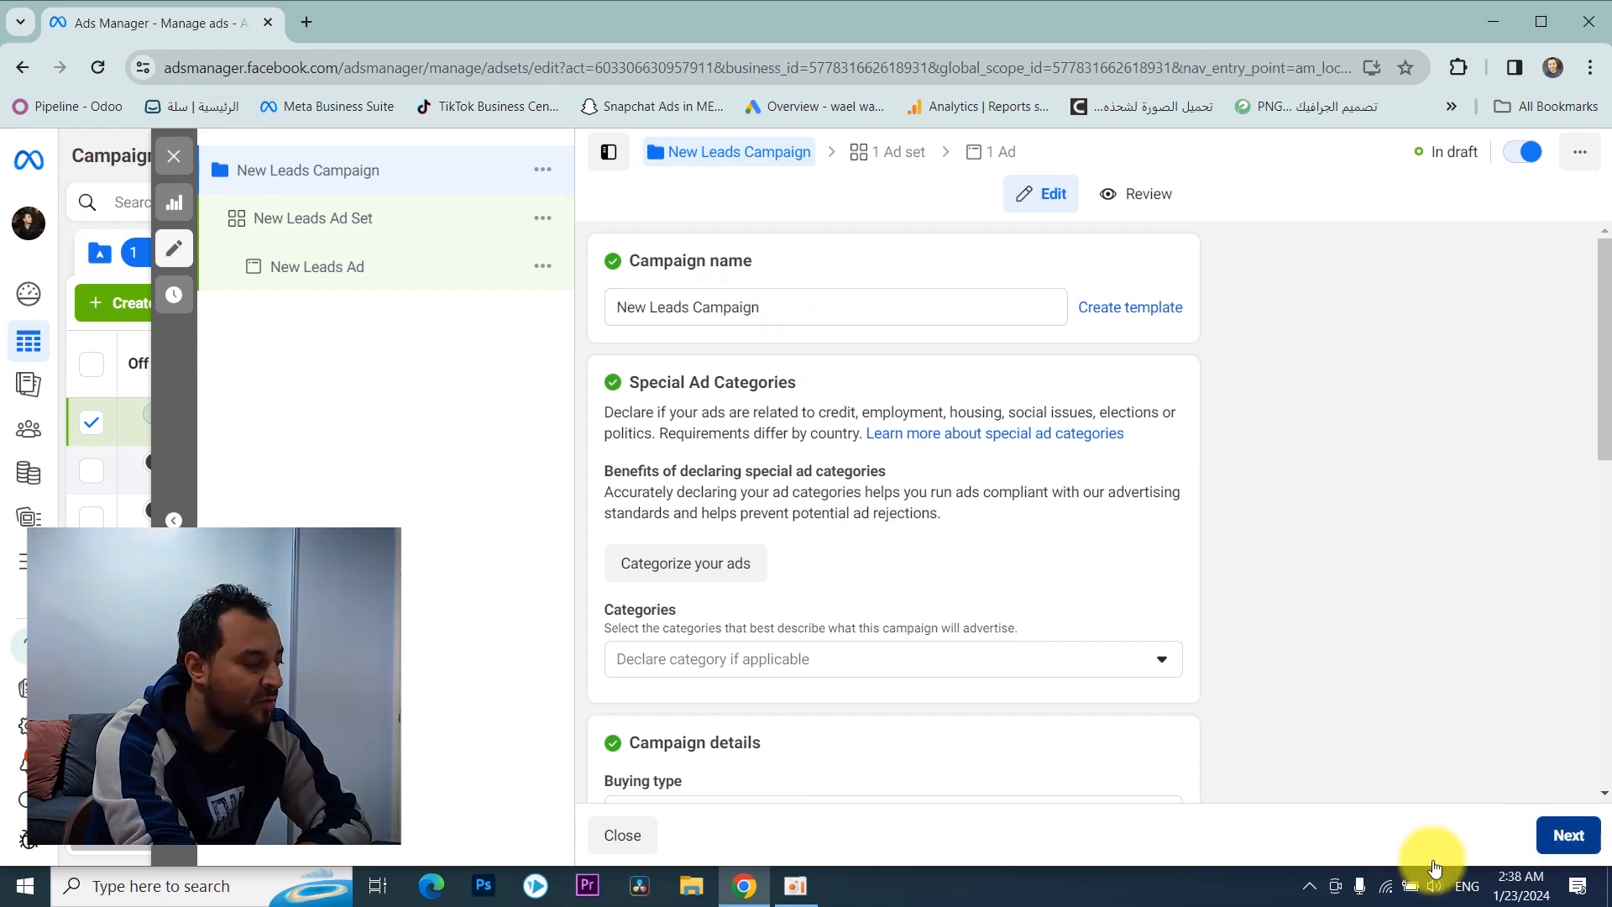
Step: Review the ad set's settings from its name and conversion location down to budget scheduling and audience controls
triple_click(800, 307)
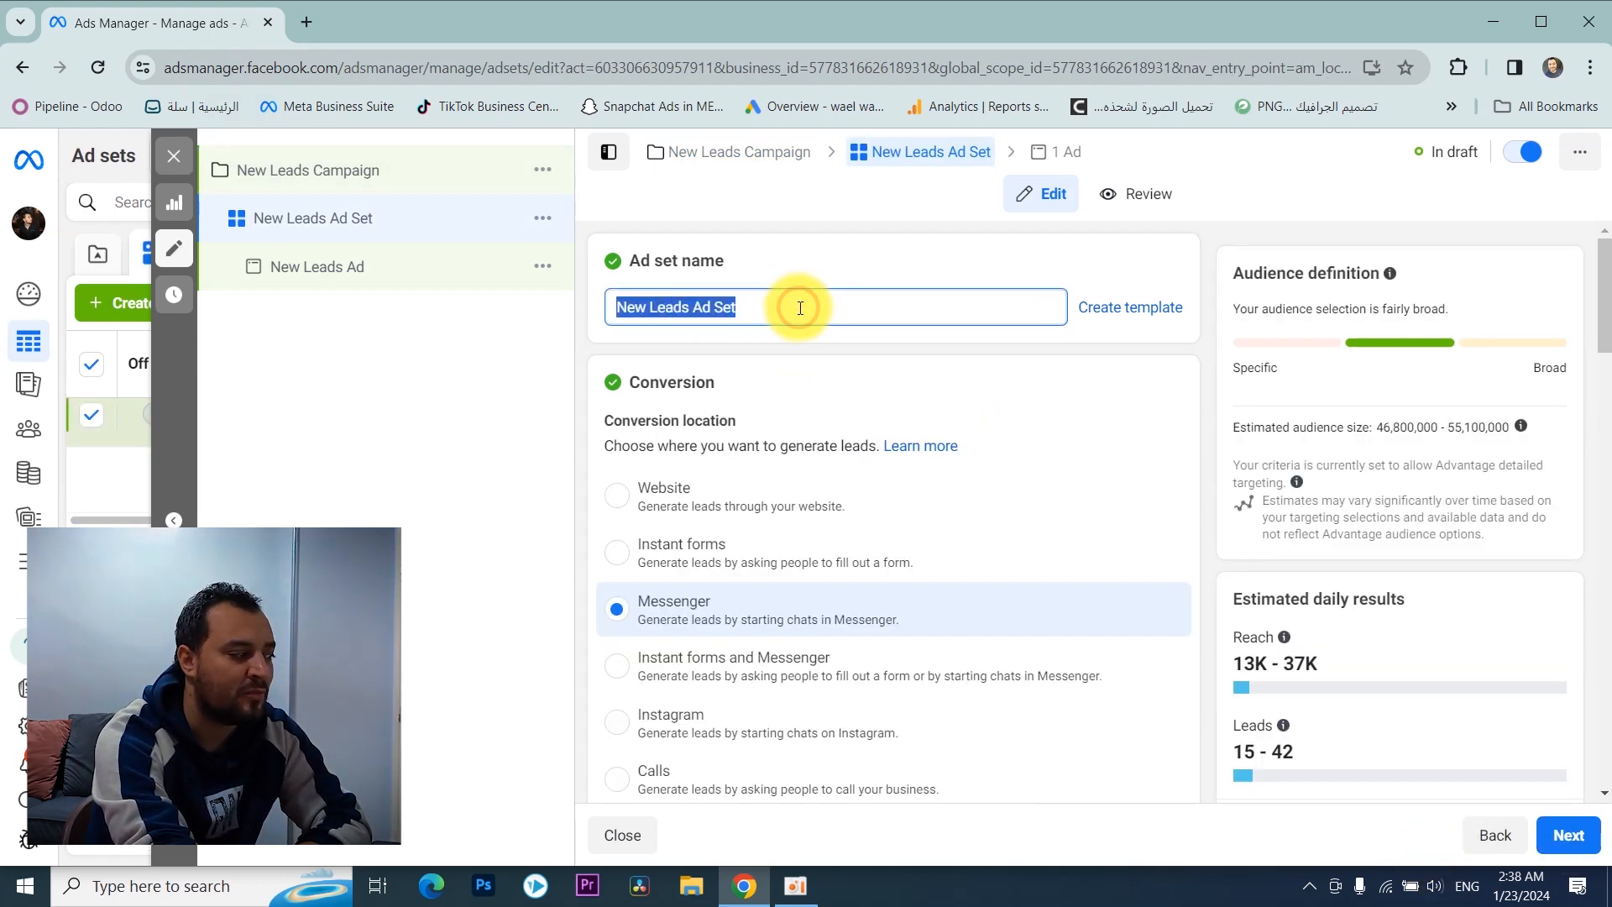
scroll(793, 313, "down", 5)
scroll(785, 319, "up", 2)
scroll(772, 320, "down", 8)
scroll(759, 318, "down", 10)
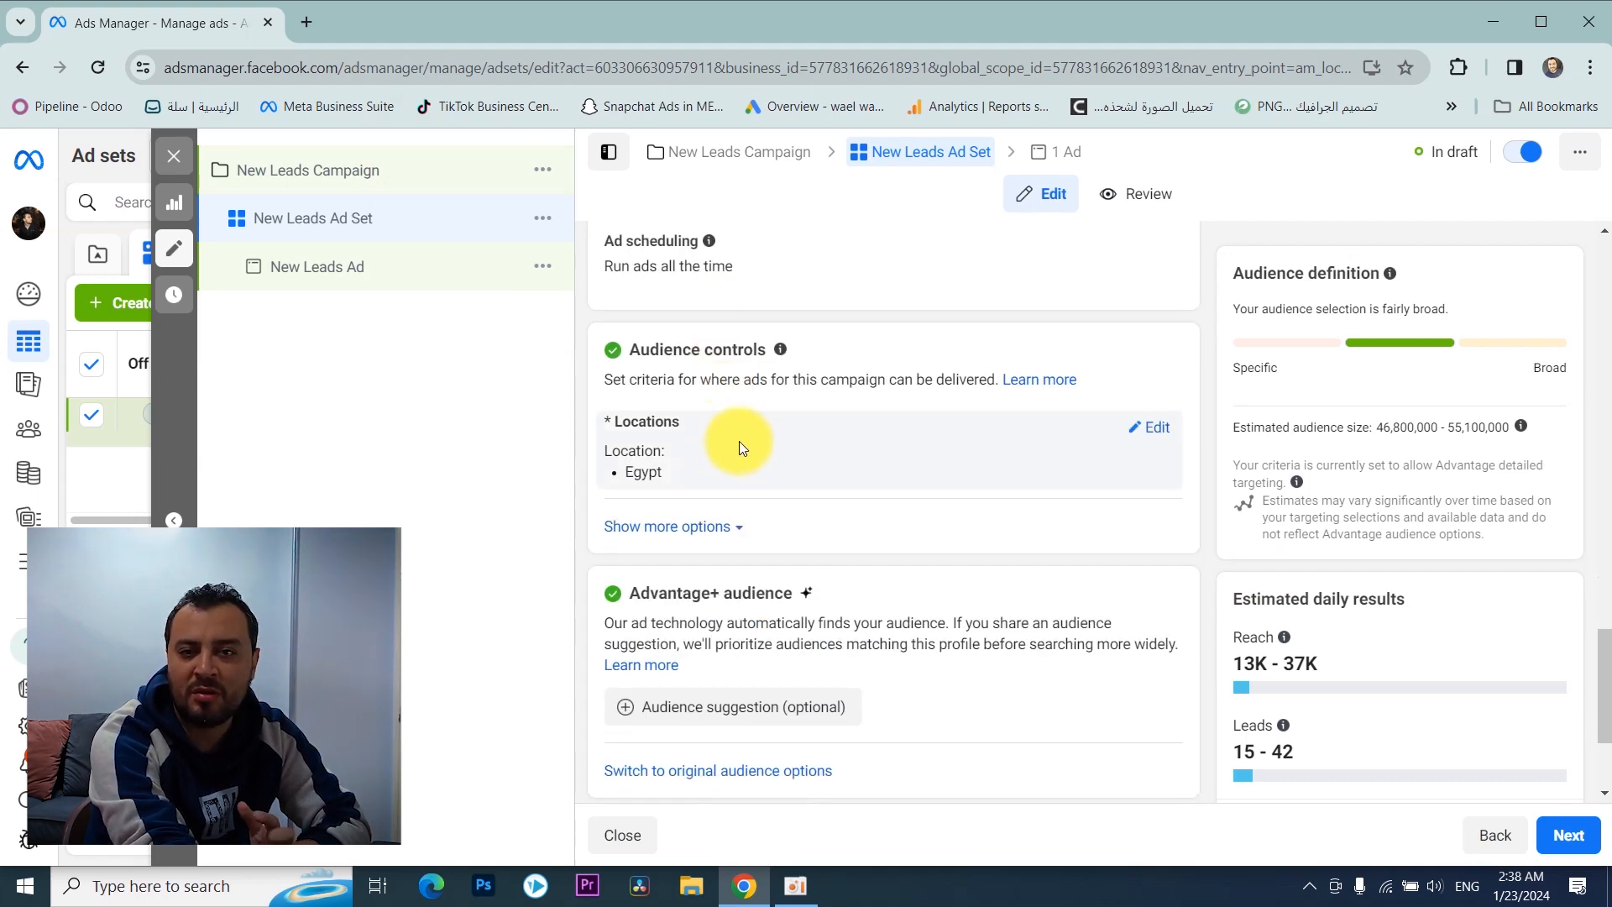
scroll(738, 447, "up", 3)
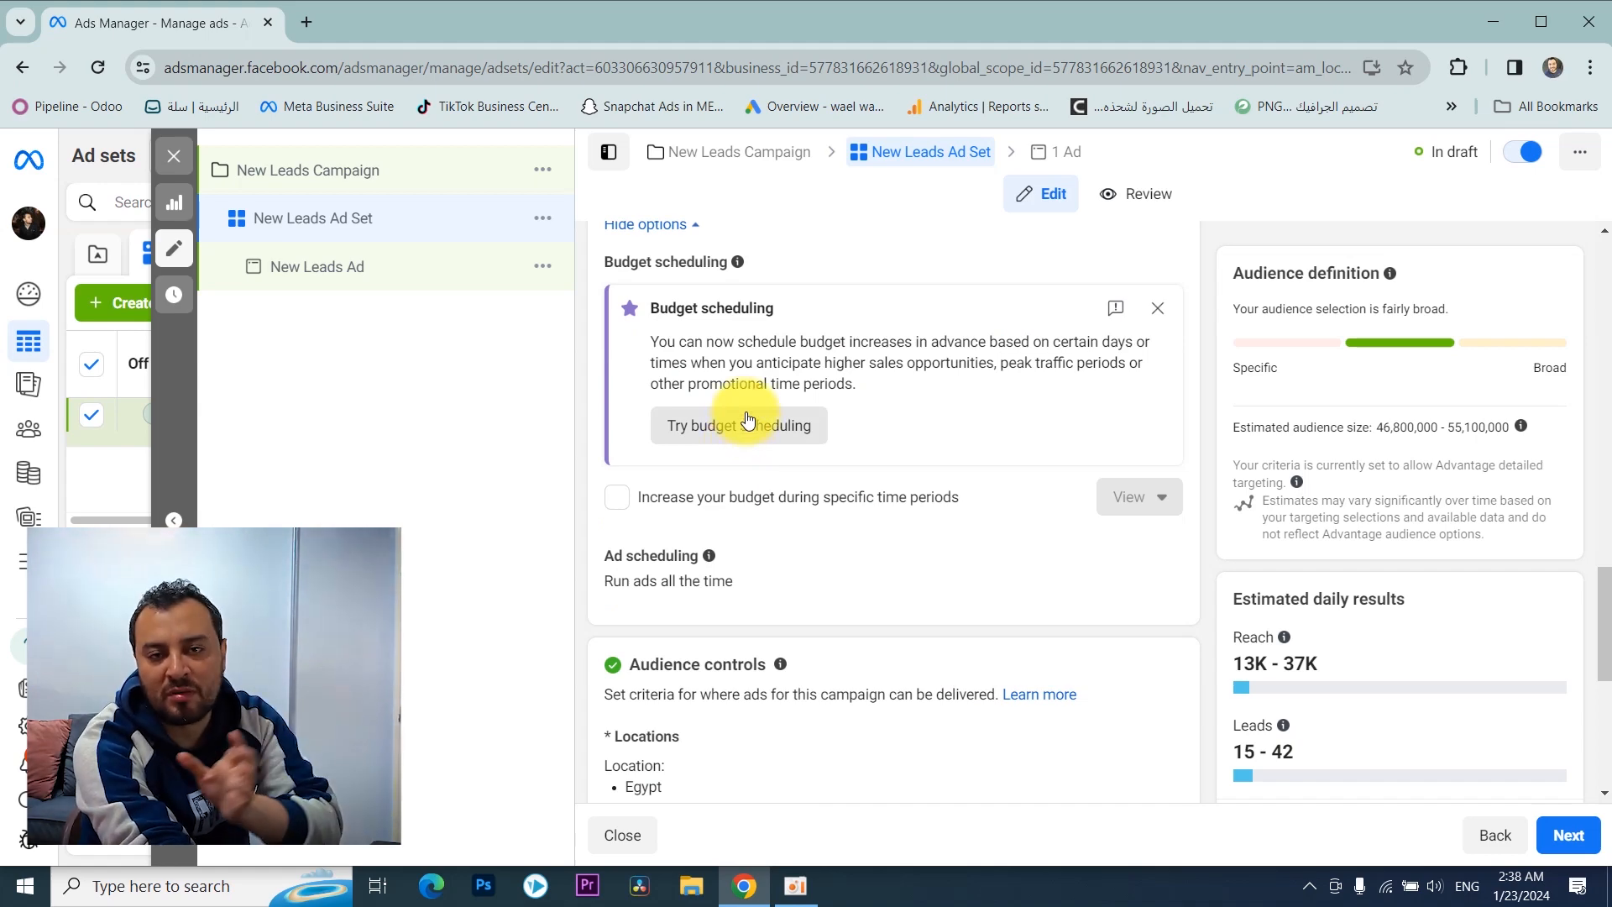
scroll(748, 428, "up", 5)
scroll(753, 416, "up", 5)
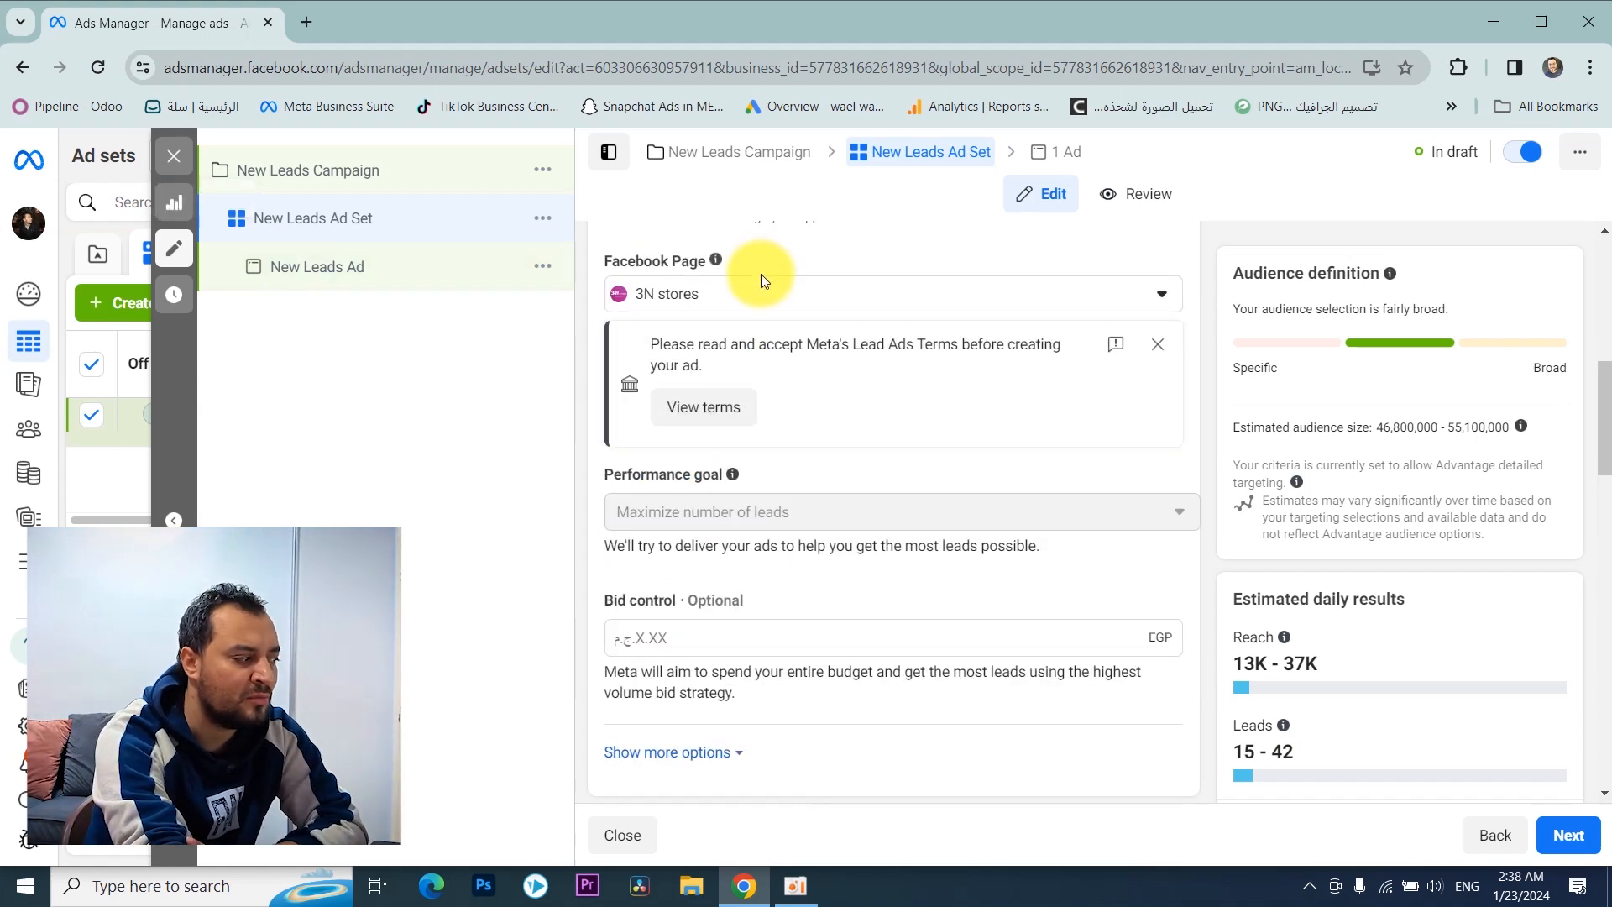
scroll(757, 277, "up", 7)
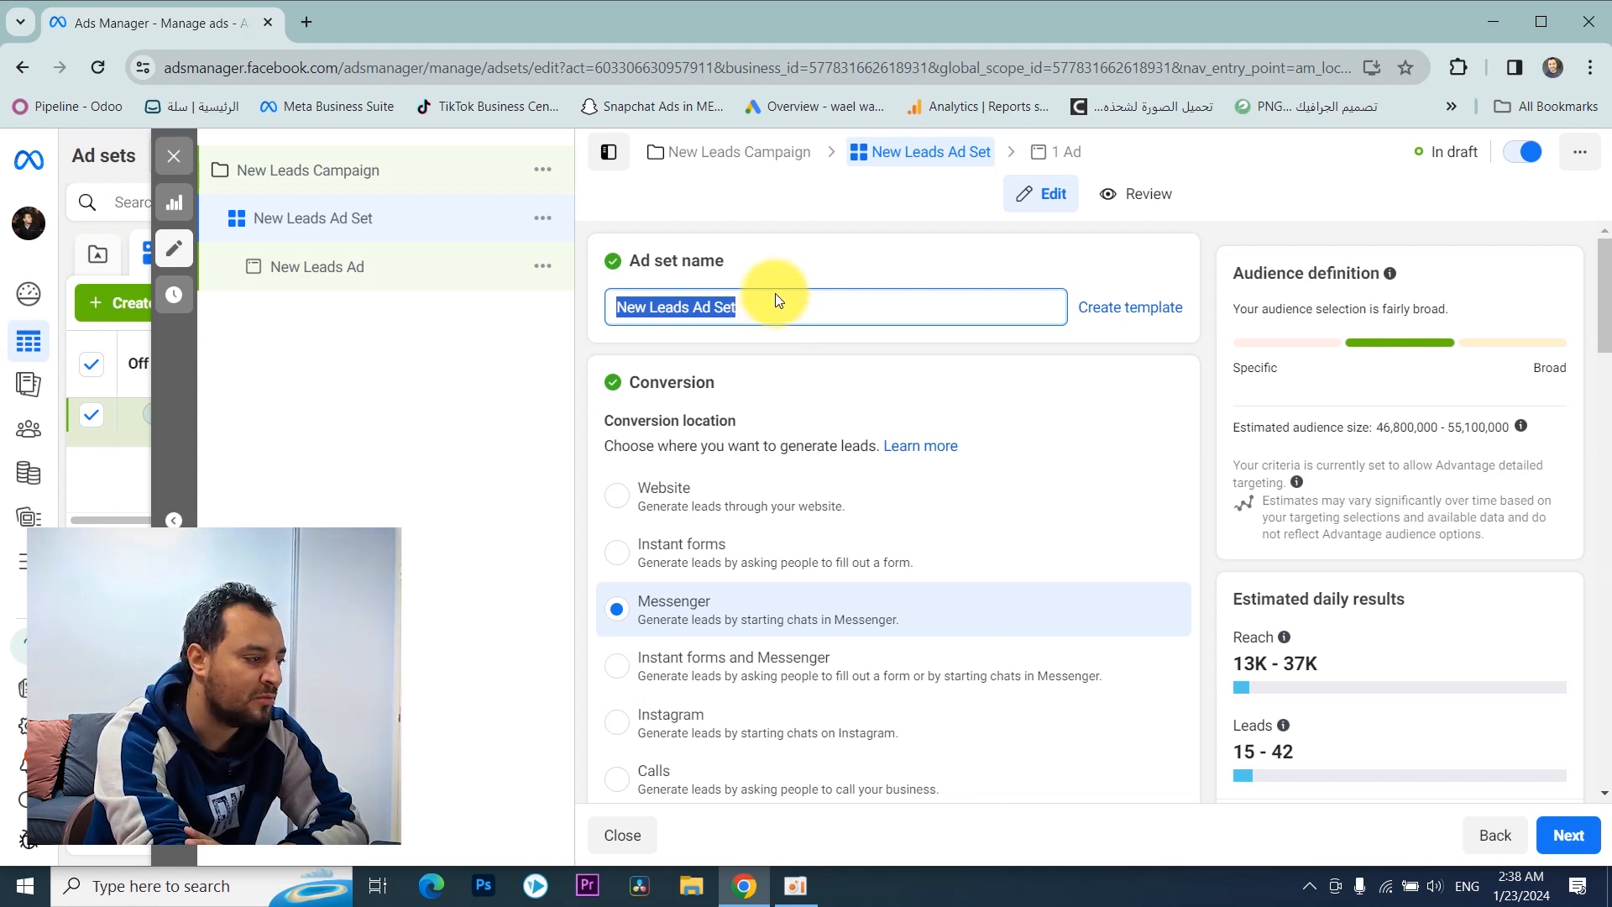
Step: Set the ad set's conversion location to Instant forms
left_click(672, 411)
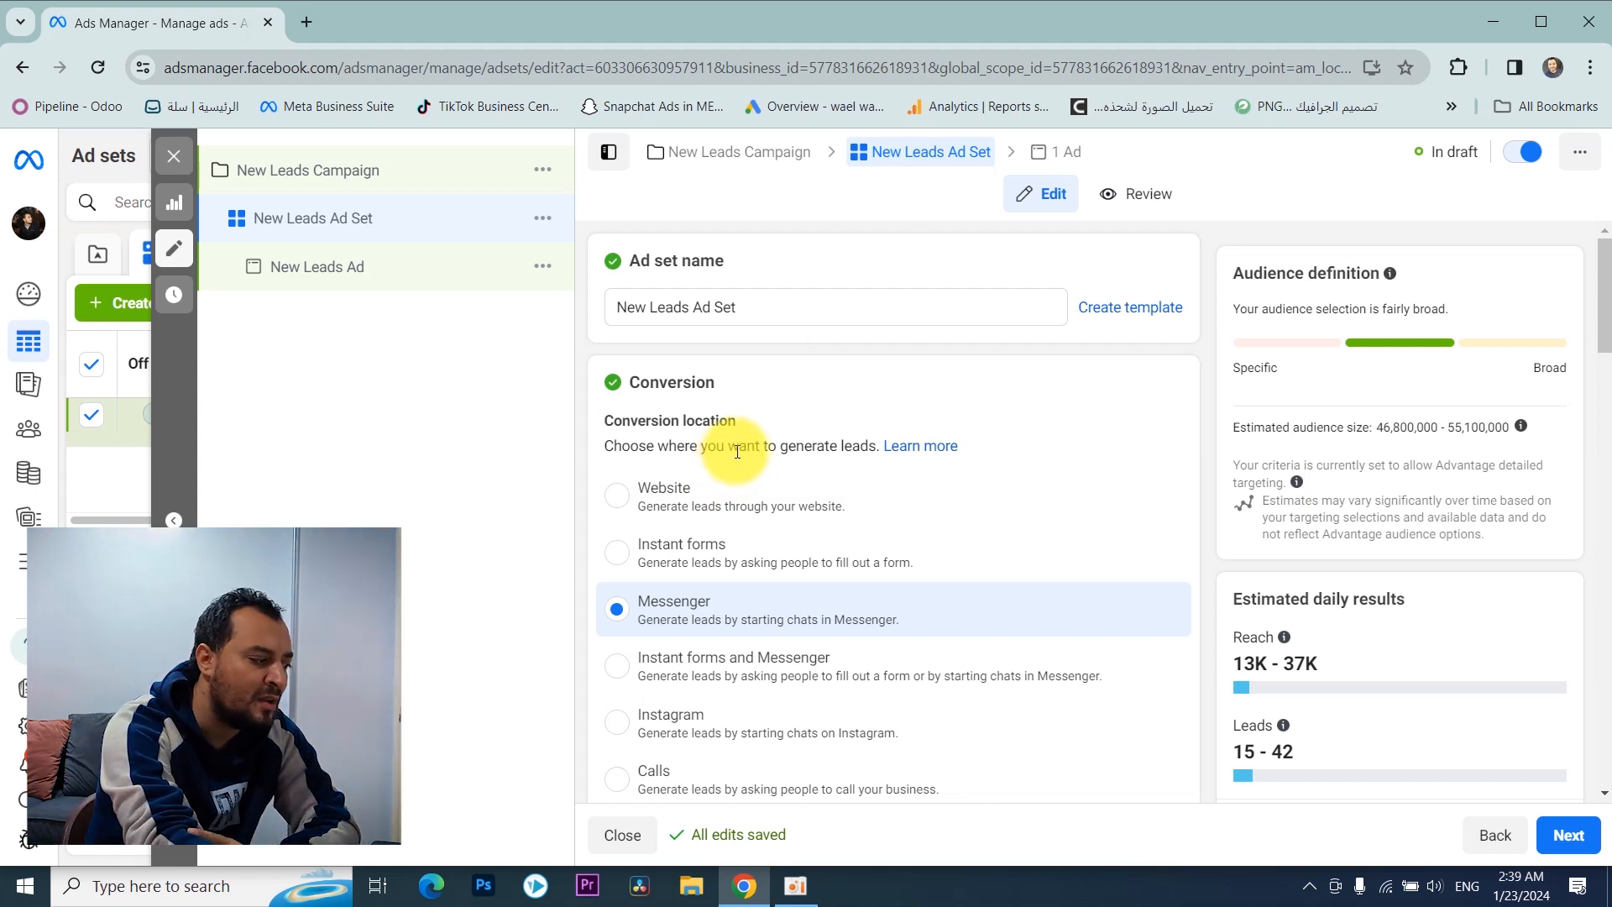
left_click(715, 572)
scroll(764, 617, "down", 1)
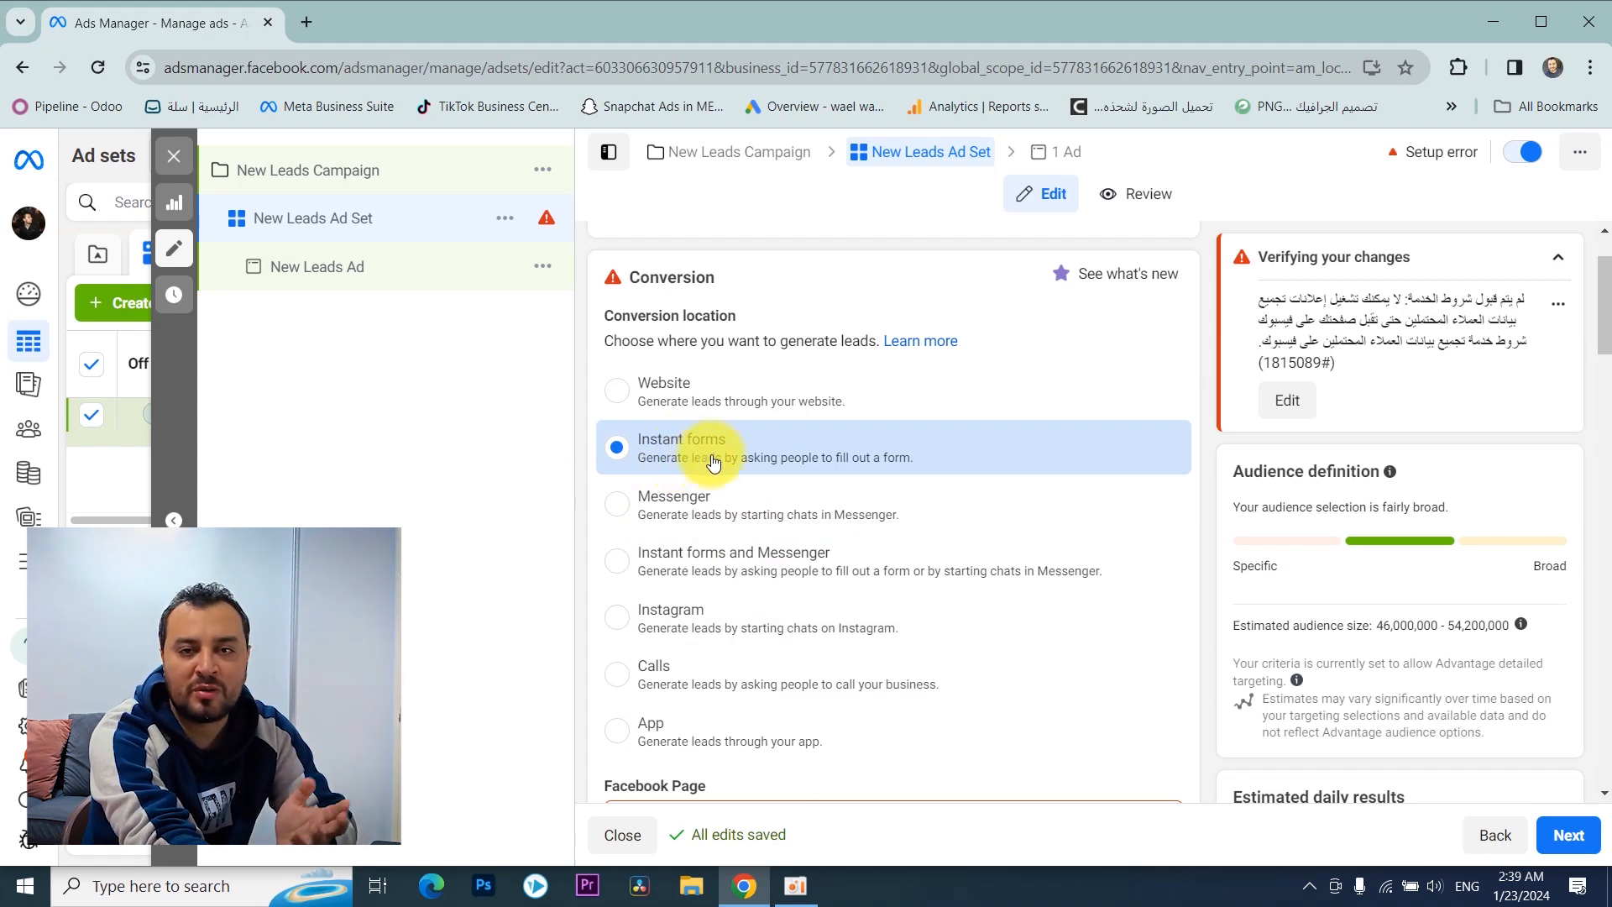
Step: View and accept Meta's Lead Ads Terms for the 3N stores Facebook Page
scroll(713, 462, "down", 3)
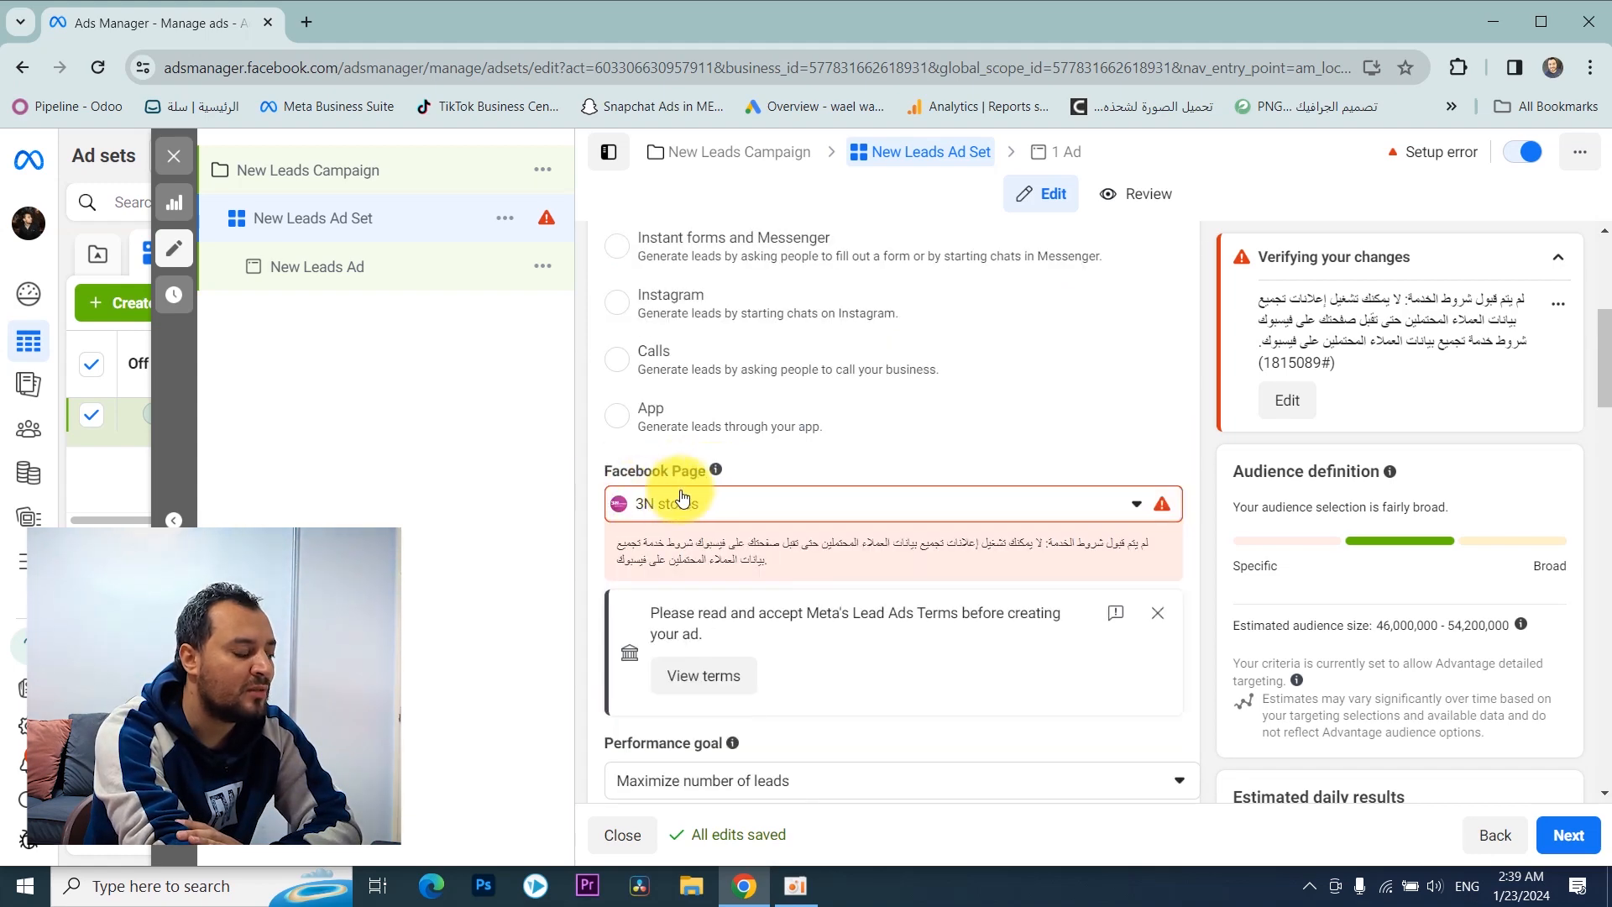
scroll(681, 499, "down", 2)
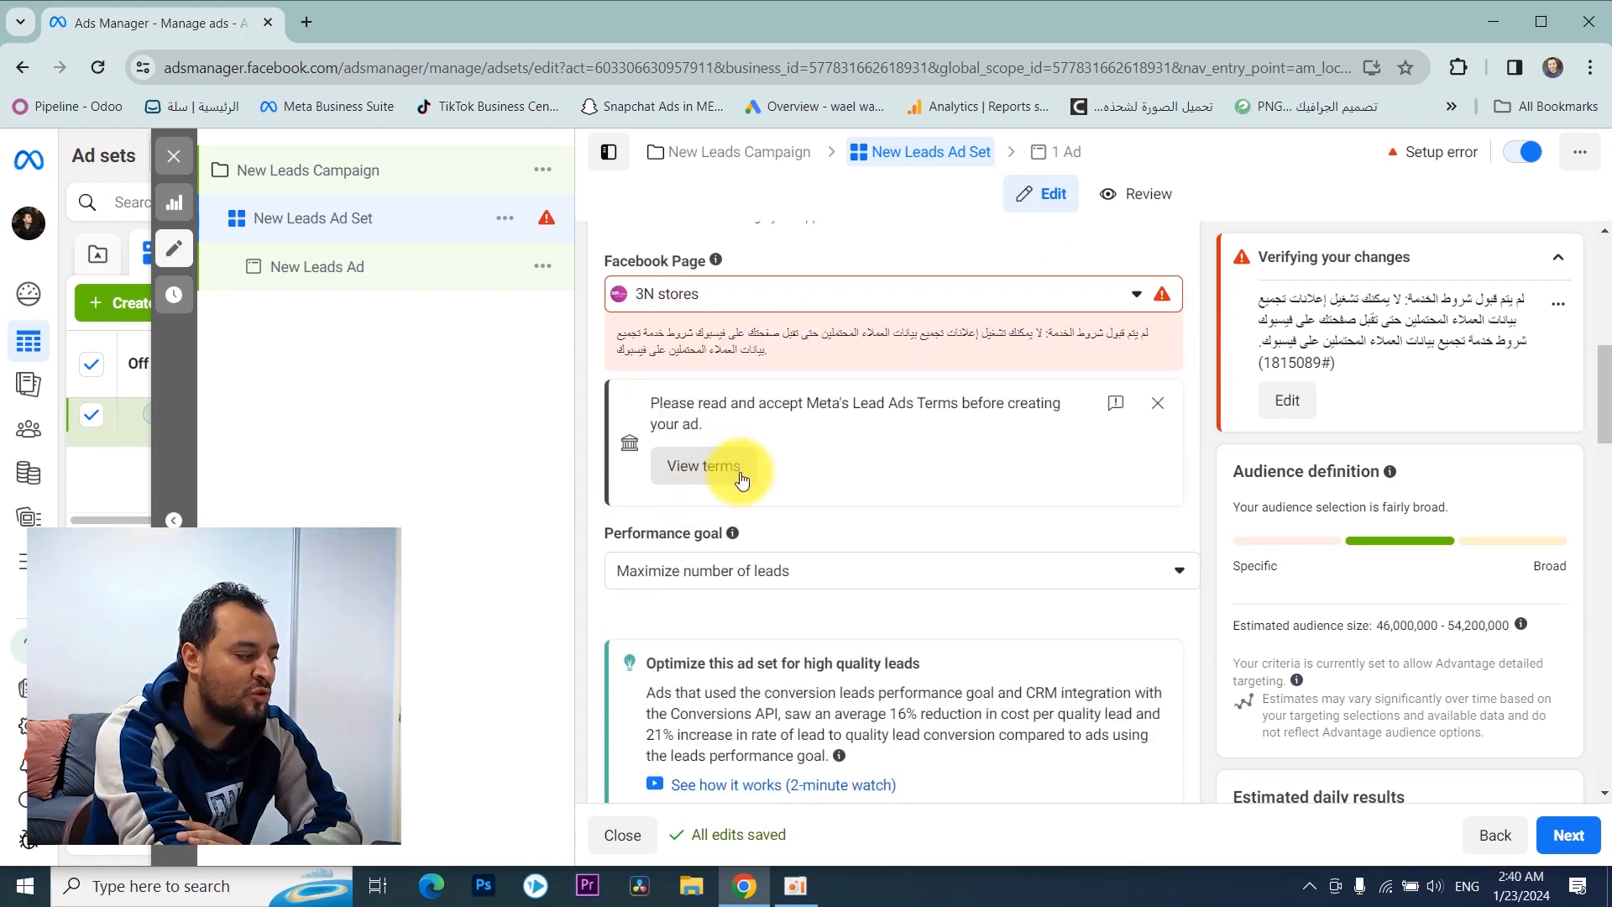
scroll(738, 485, "up", 1)
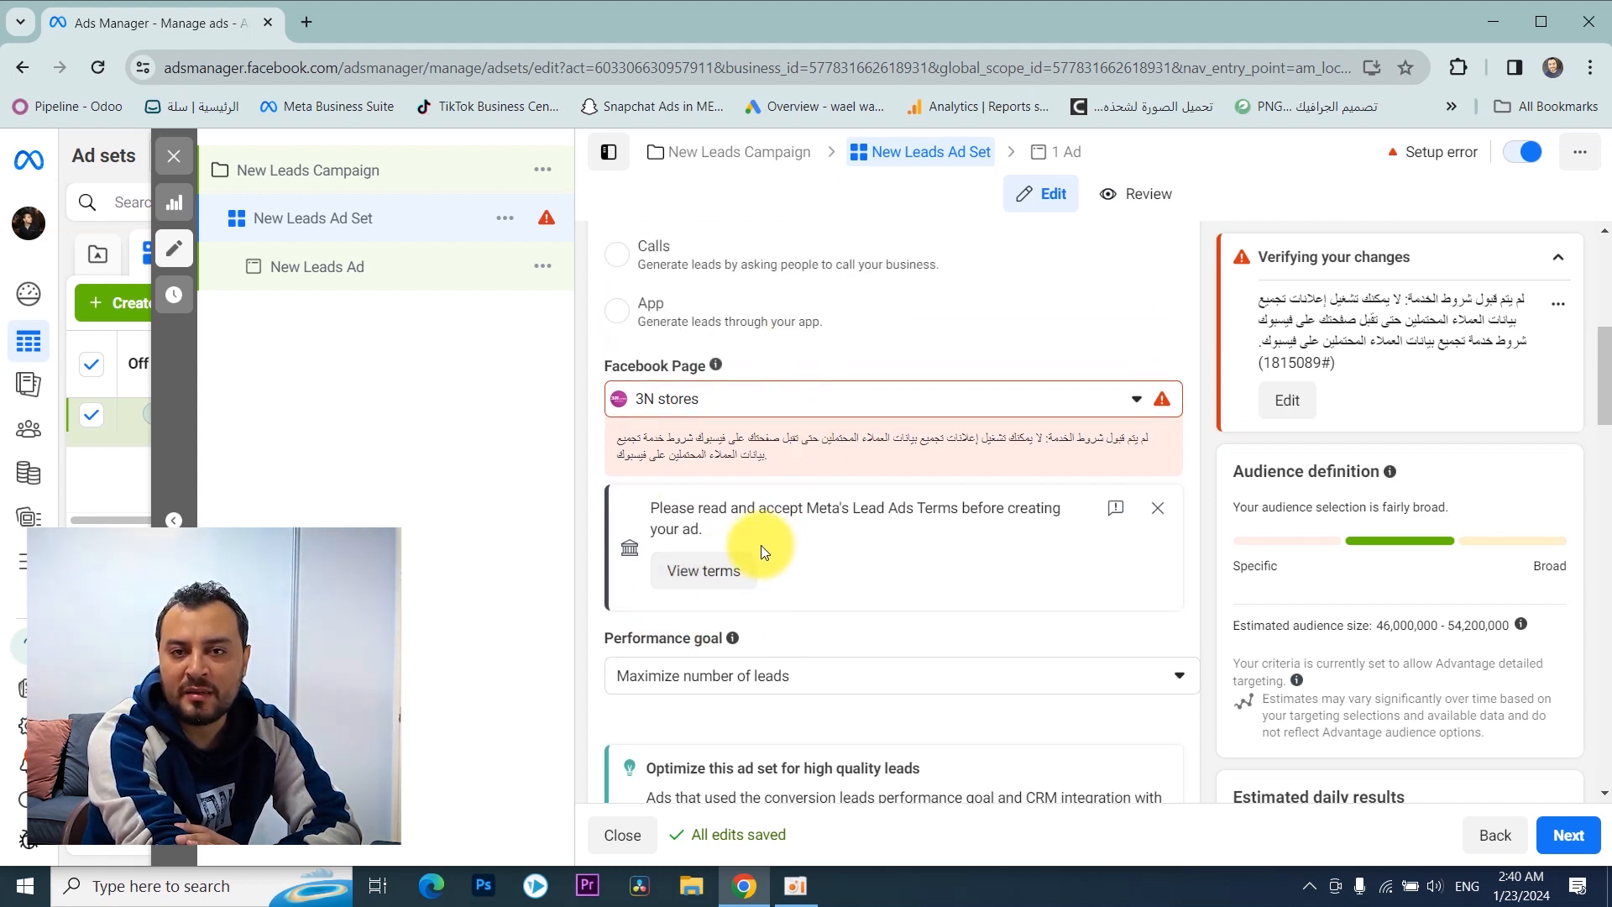
scroll(763, 552, "down", 1)
scroll(762, 554, "up", 1)
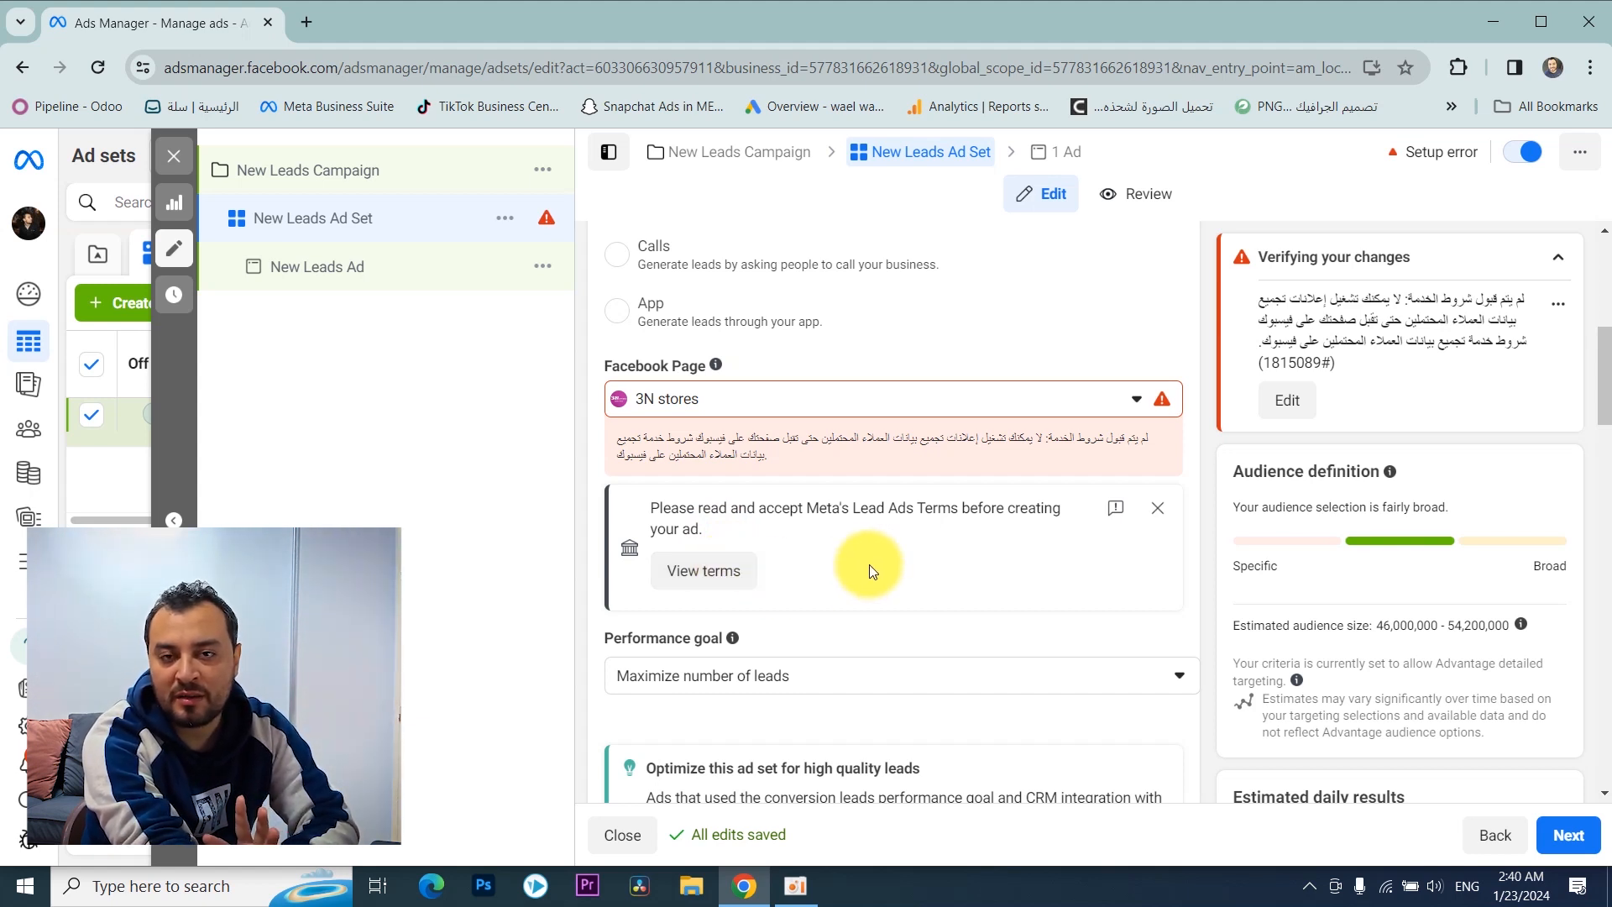
scroll(870, 563, "down", 1)
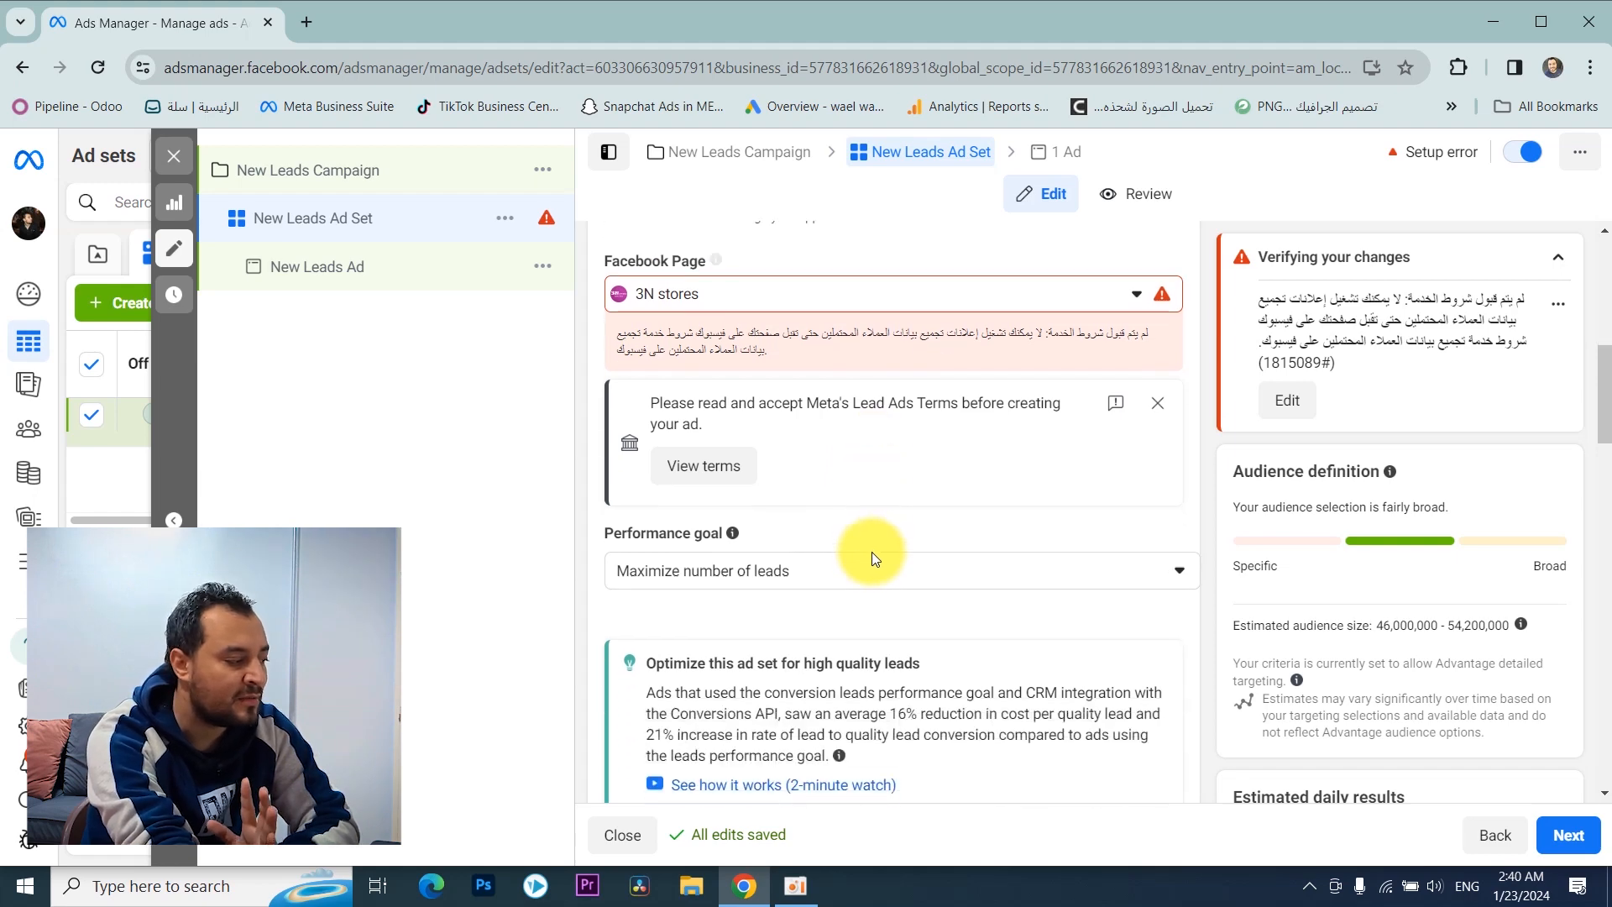
left_click(709, 479)
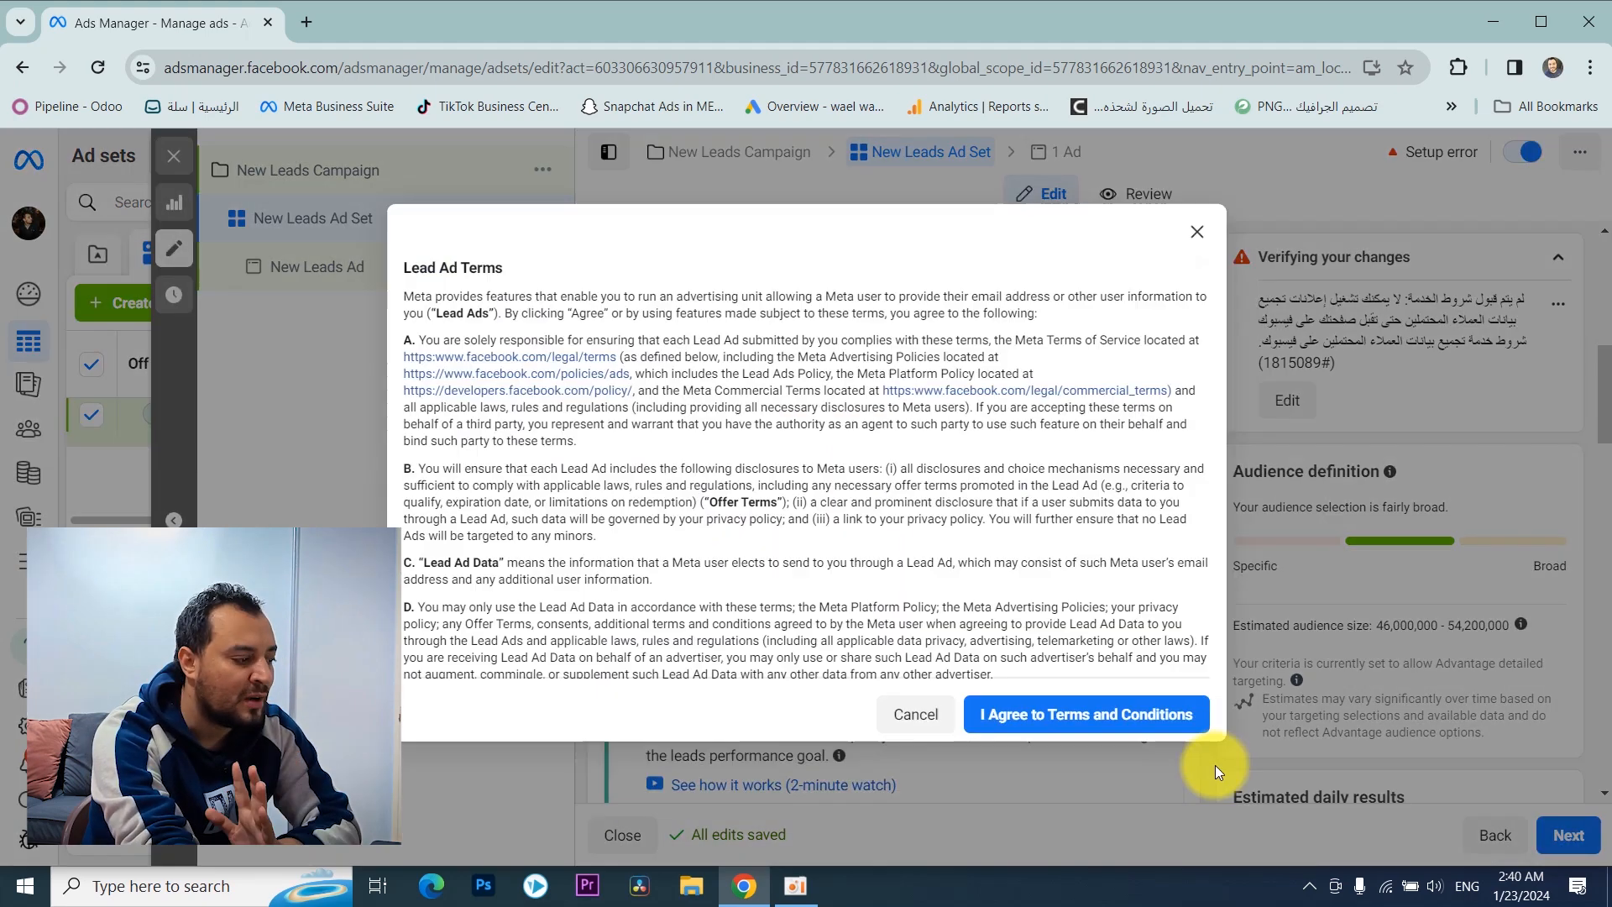
left_click(1036, 714)
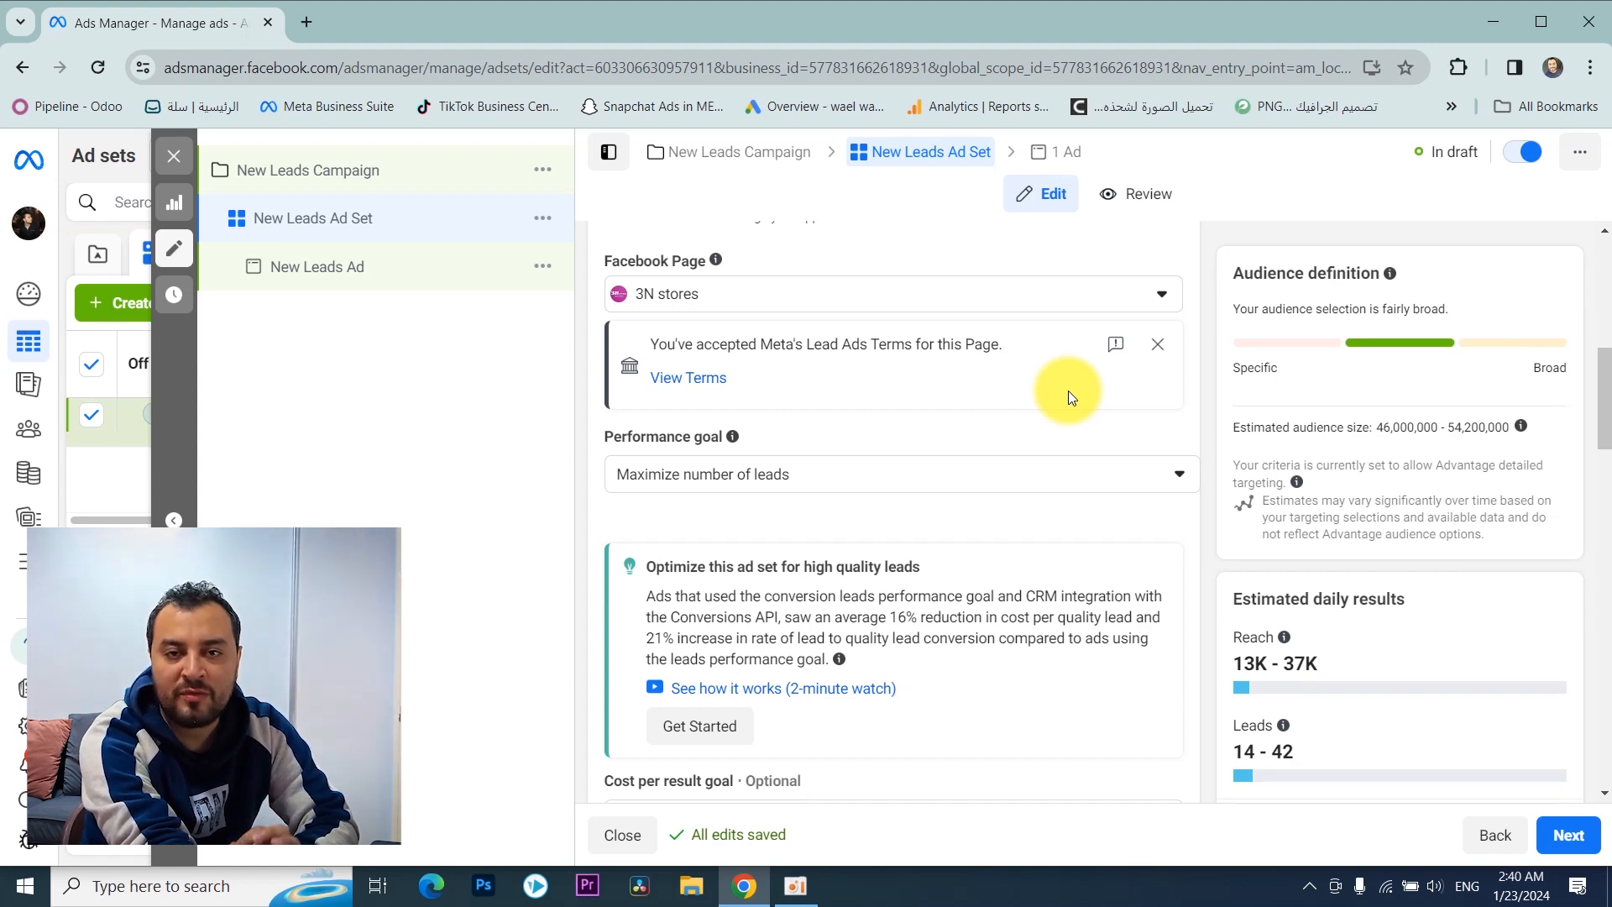
Step: Change the ad set's Facebook Page to Taknia Systems
left_click(922, 302)
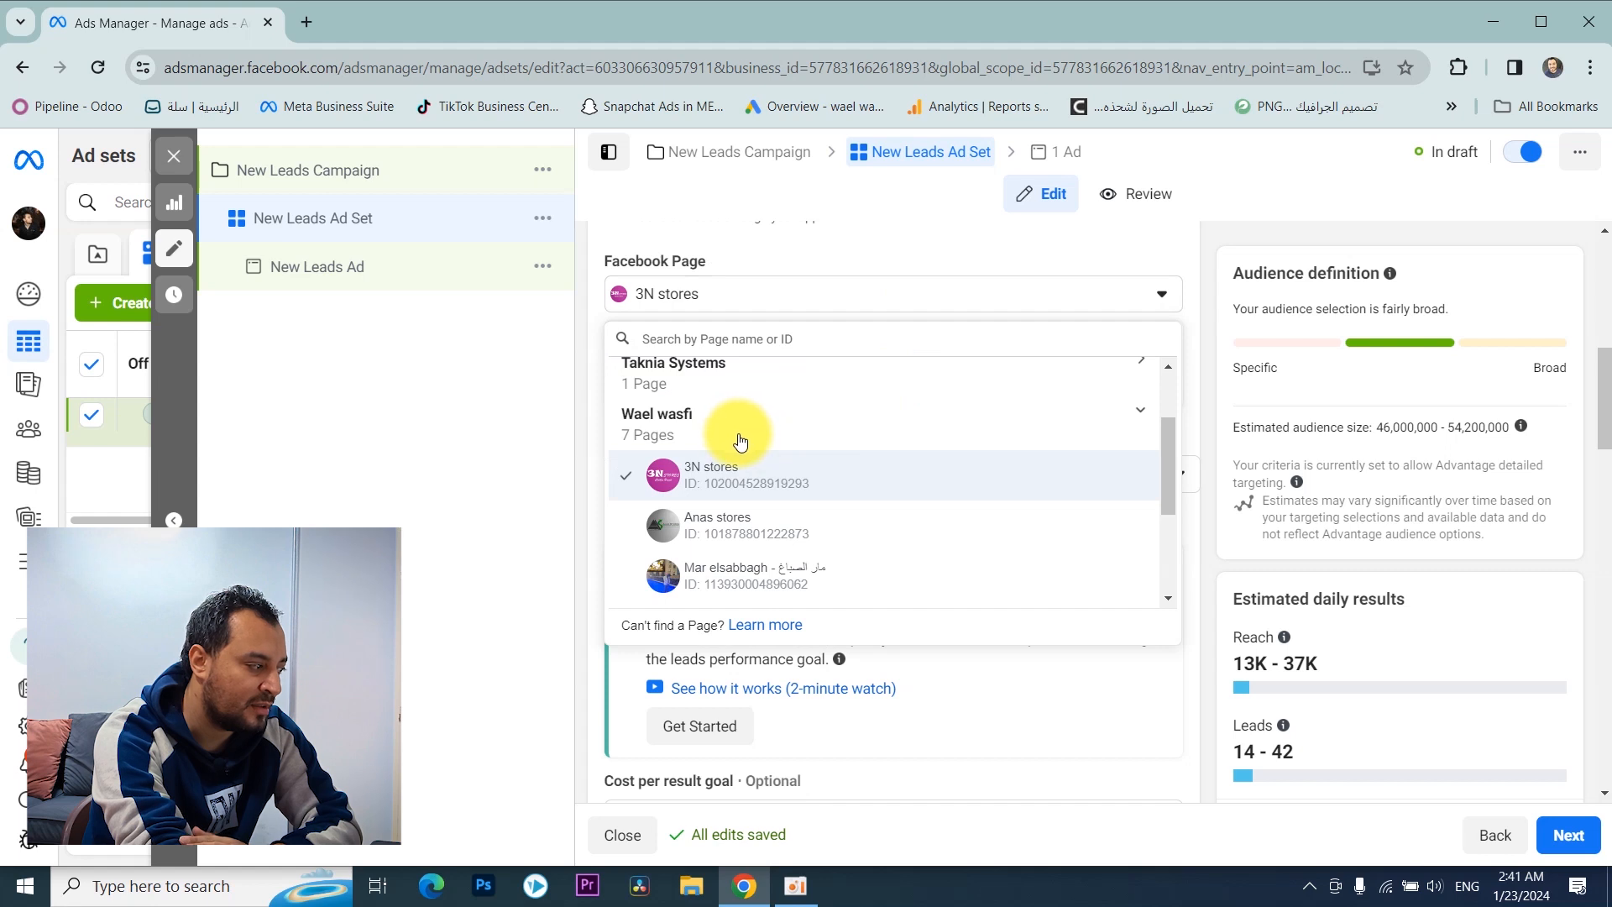
scroll(741, 453, "down", 3)
scroll(747, 468, "up", 5)
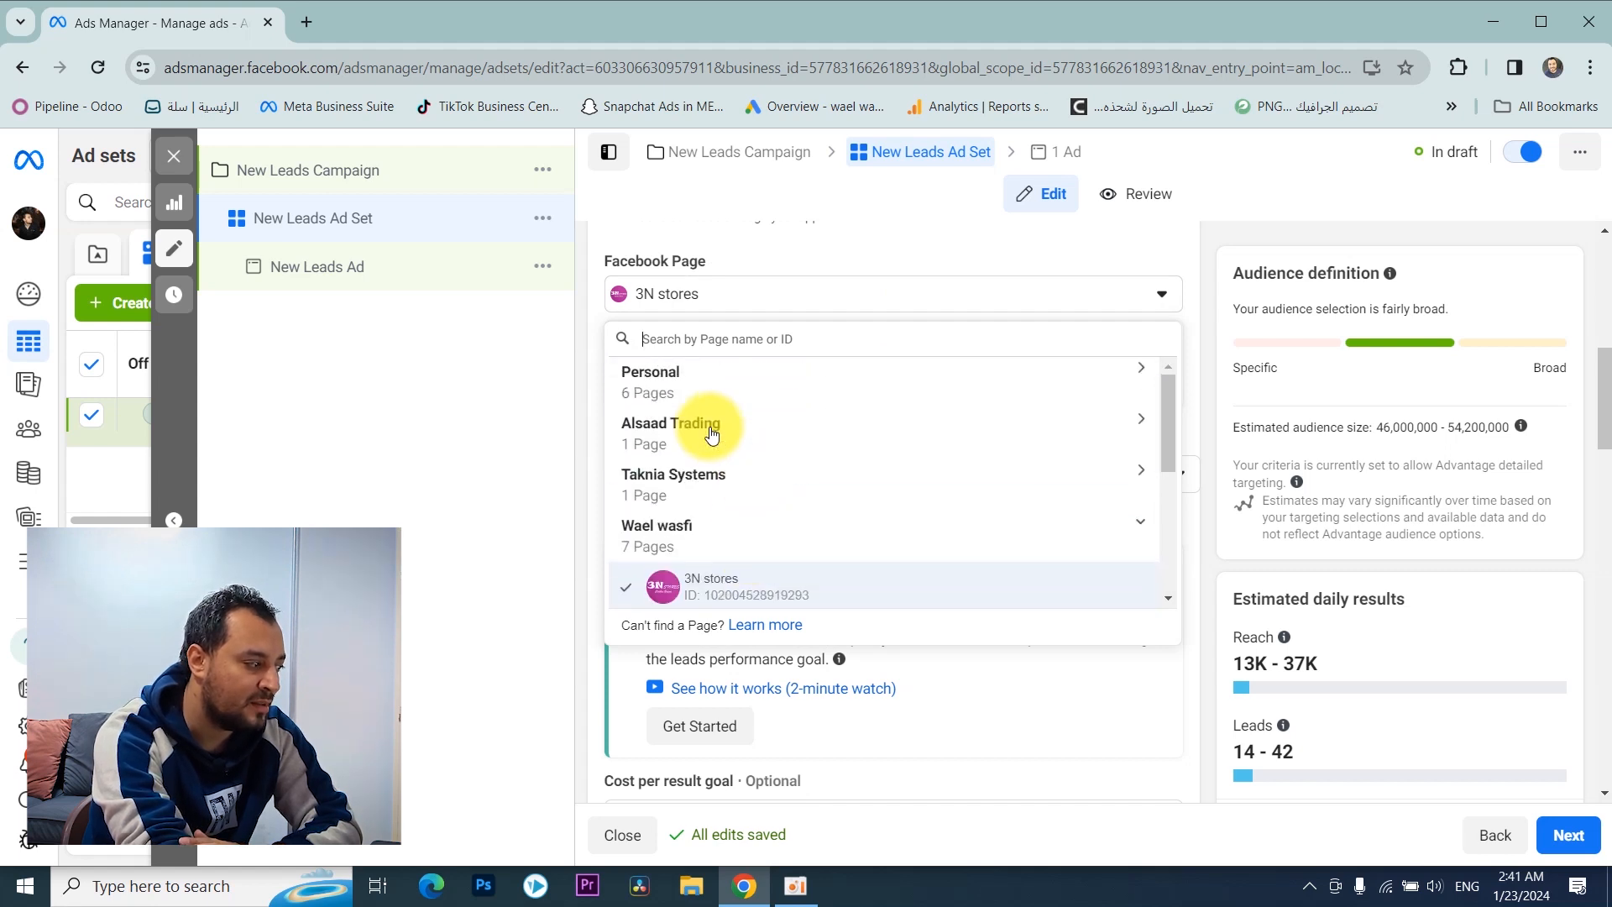
left_click(709, 479)
scroll(808, 446, "up", 1)
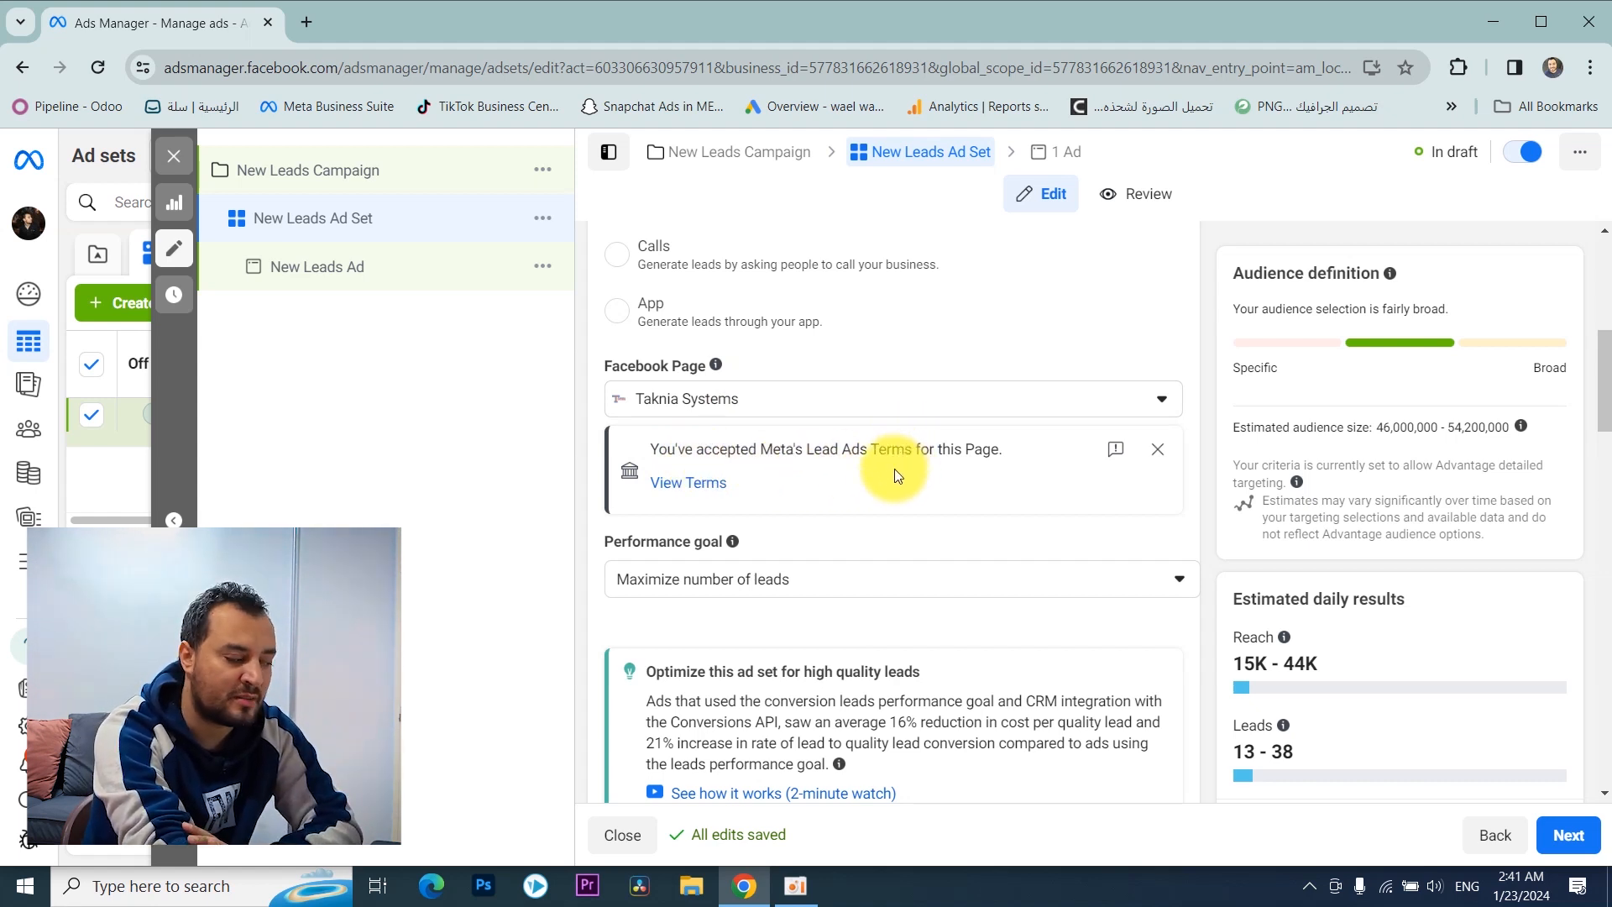
Step: Set the ad set's performance goal to Maximize number of conversion leads
scroll(898, 468, "down", 2)
triple_click(663, 330)
left_click(682, 366)
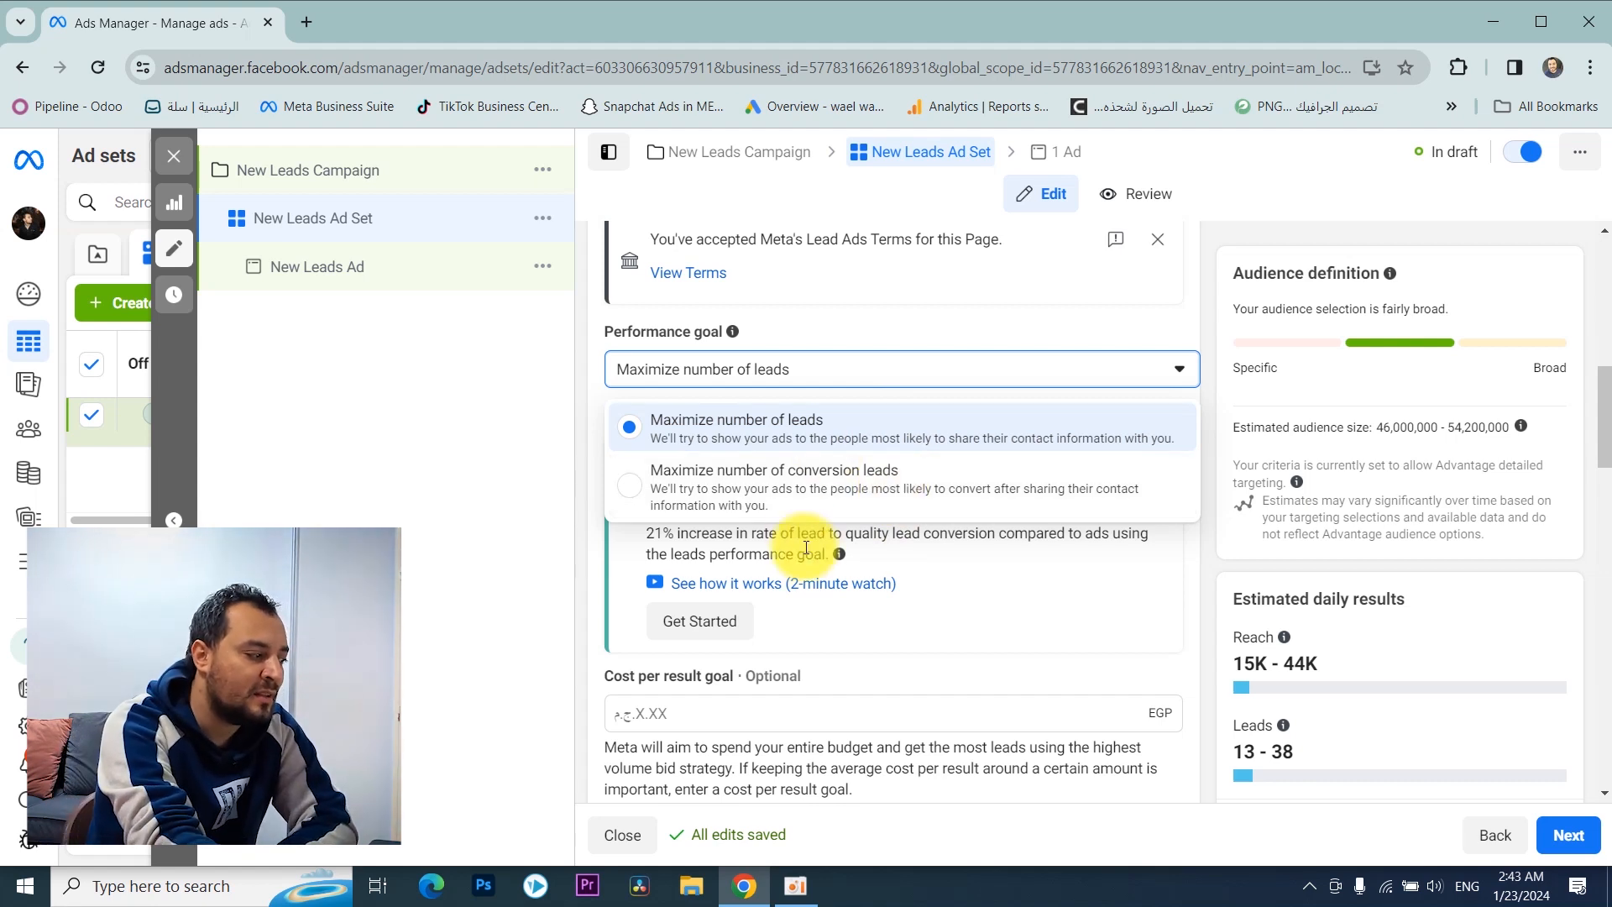
left_click(781, 489)
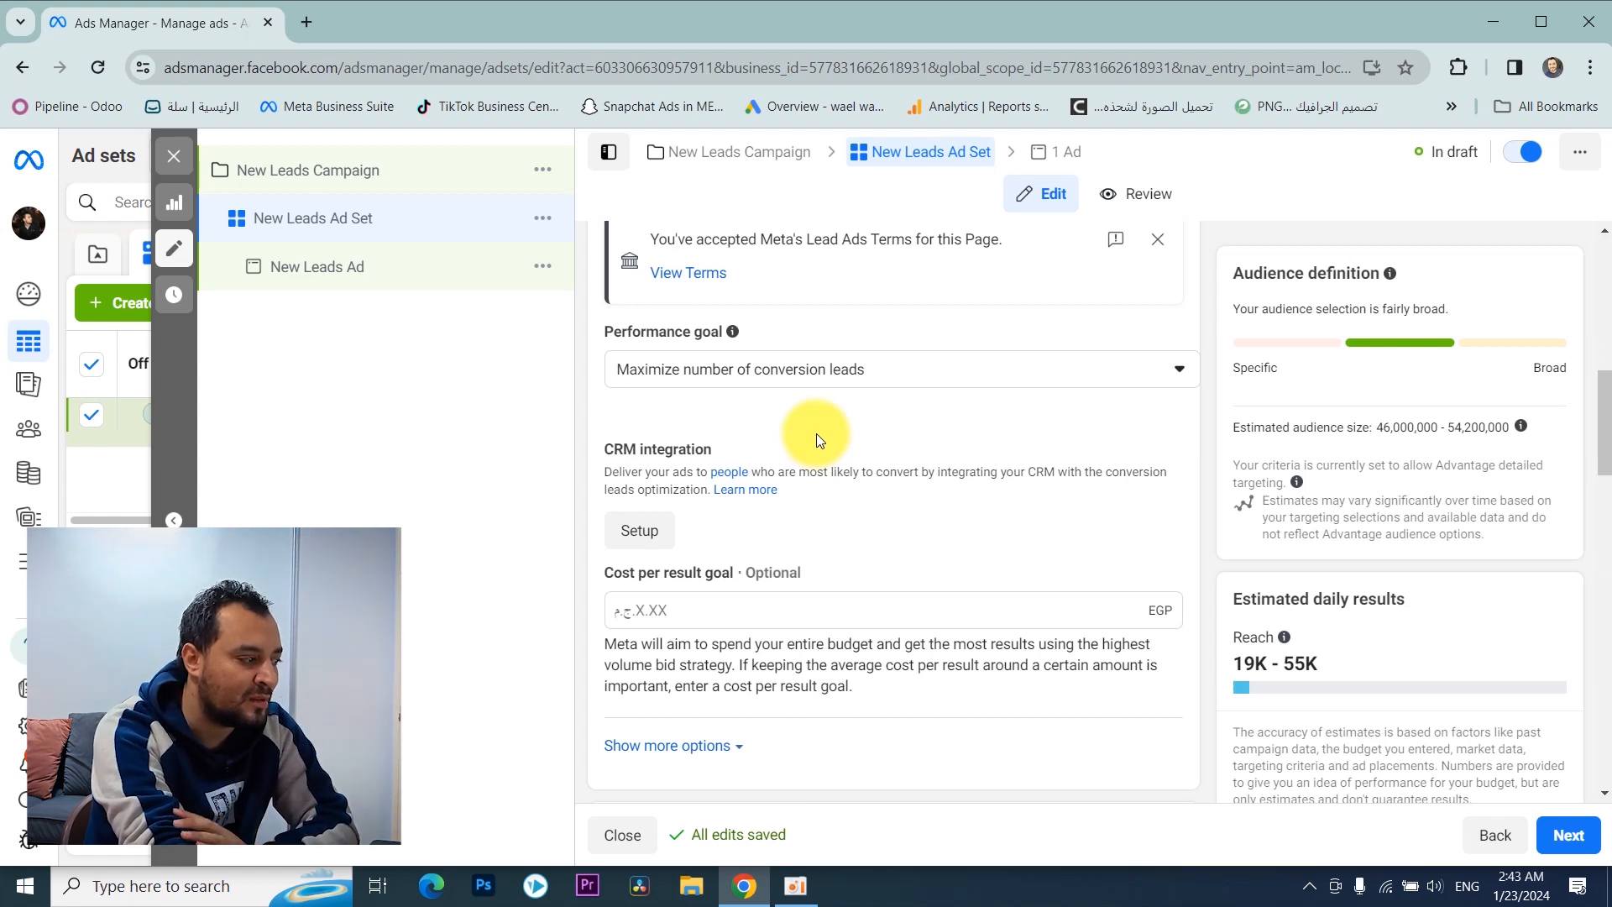
left_click(827, 366)
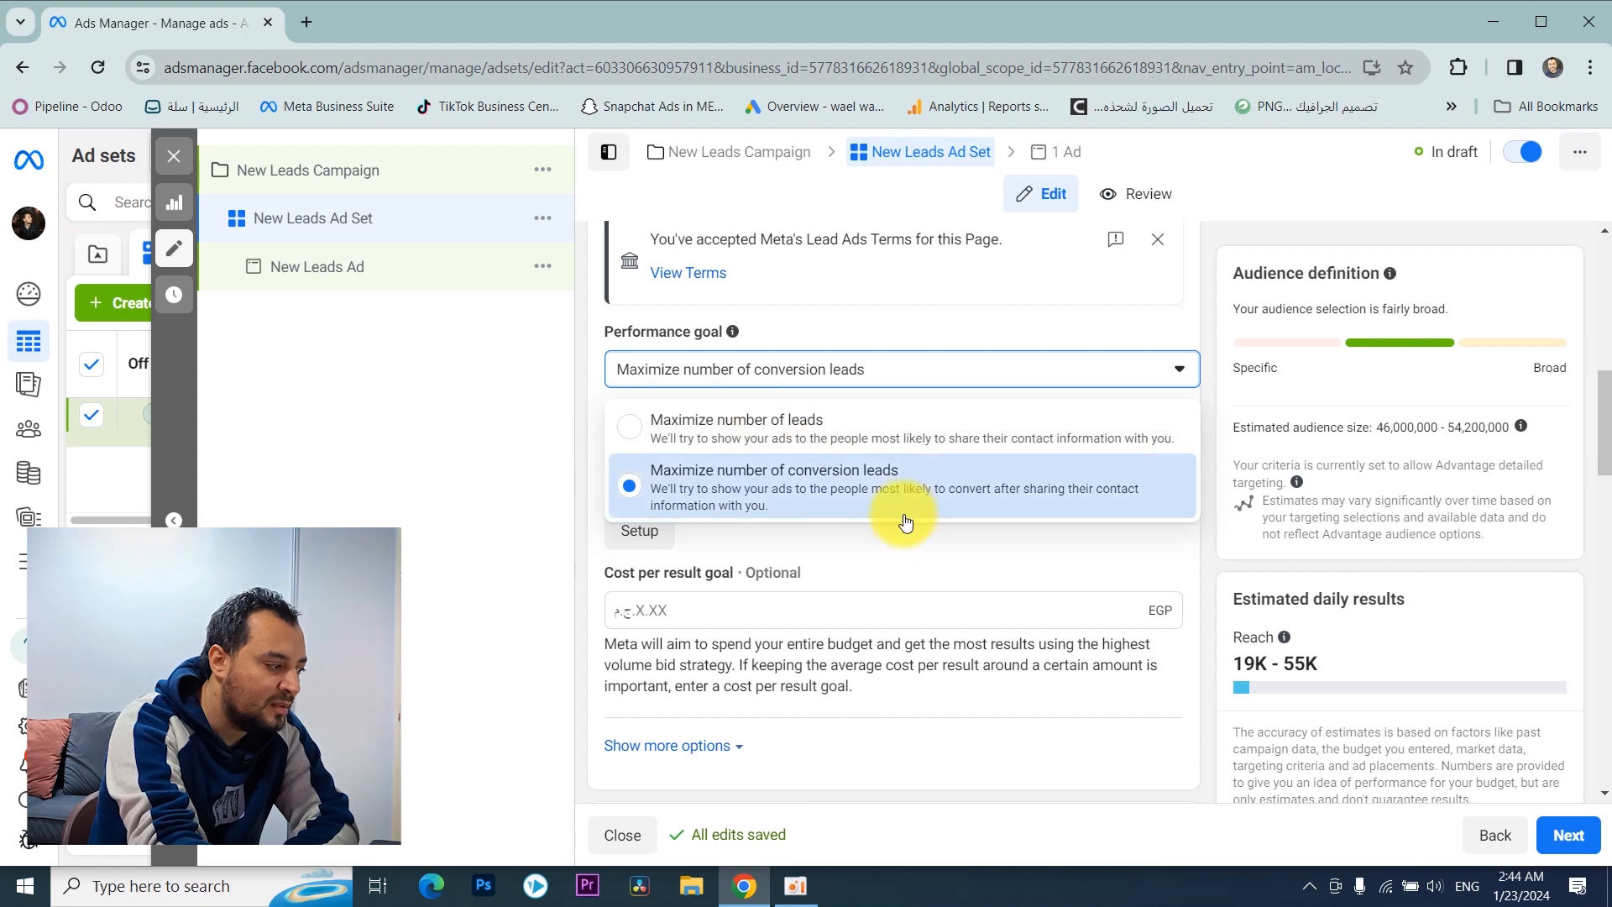
left_click(915, 310)
Step: Examine the CRM integration section that belongs to the conversion leads goal
scroll(856, 353, "down", 2)
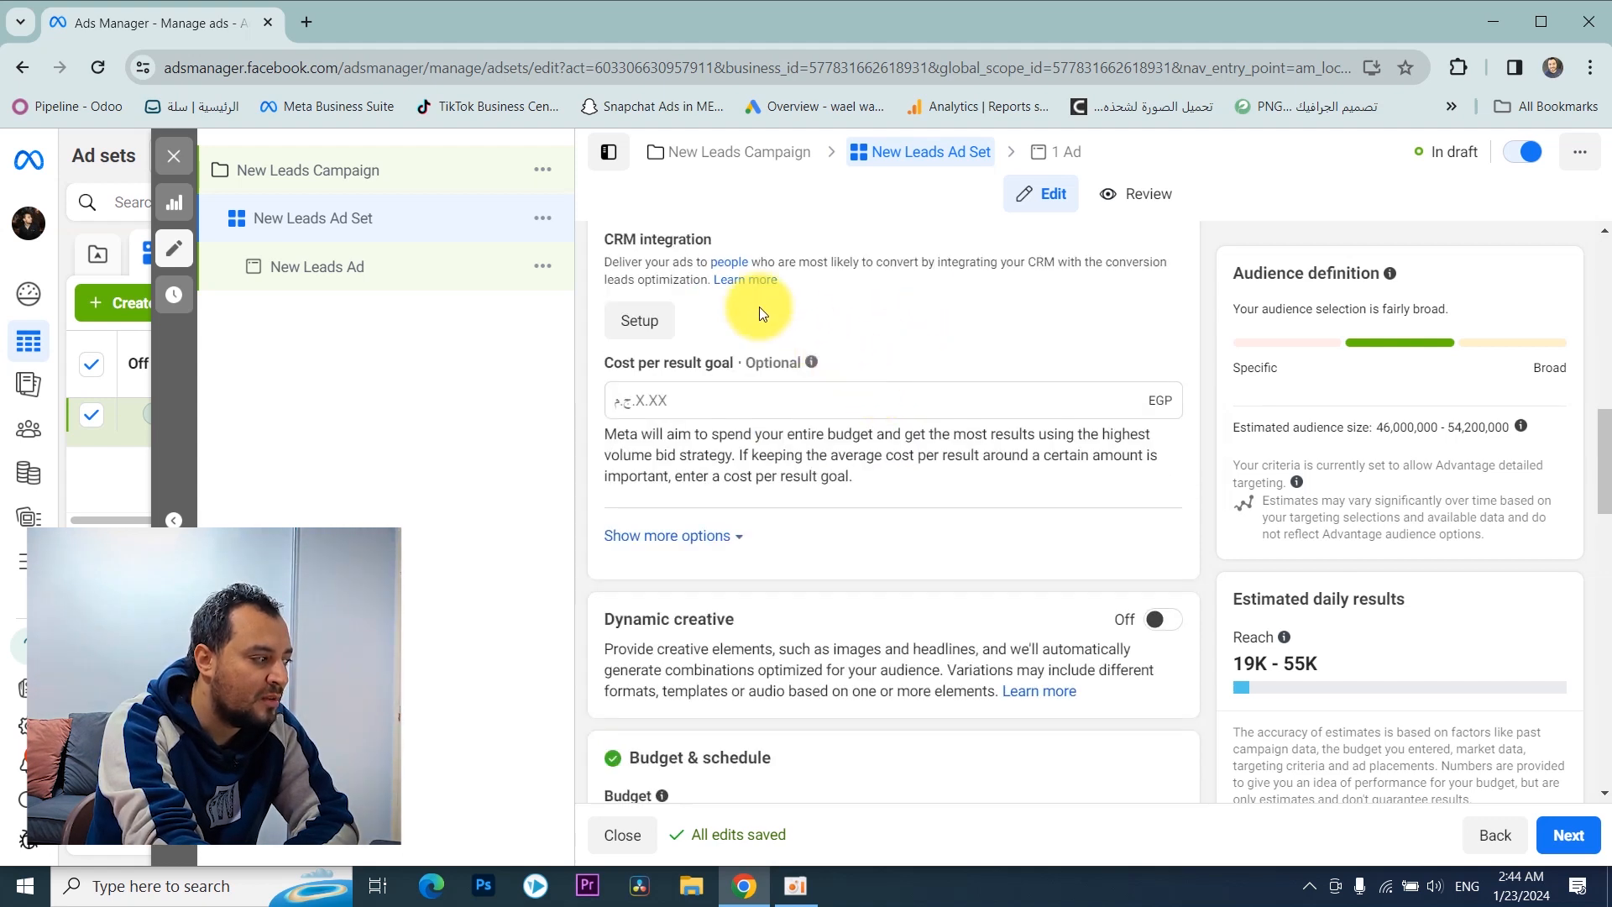
double_click(676, 239)
double_click(622, 239)
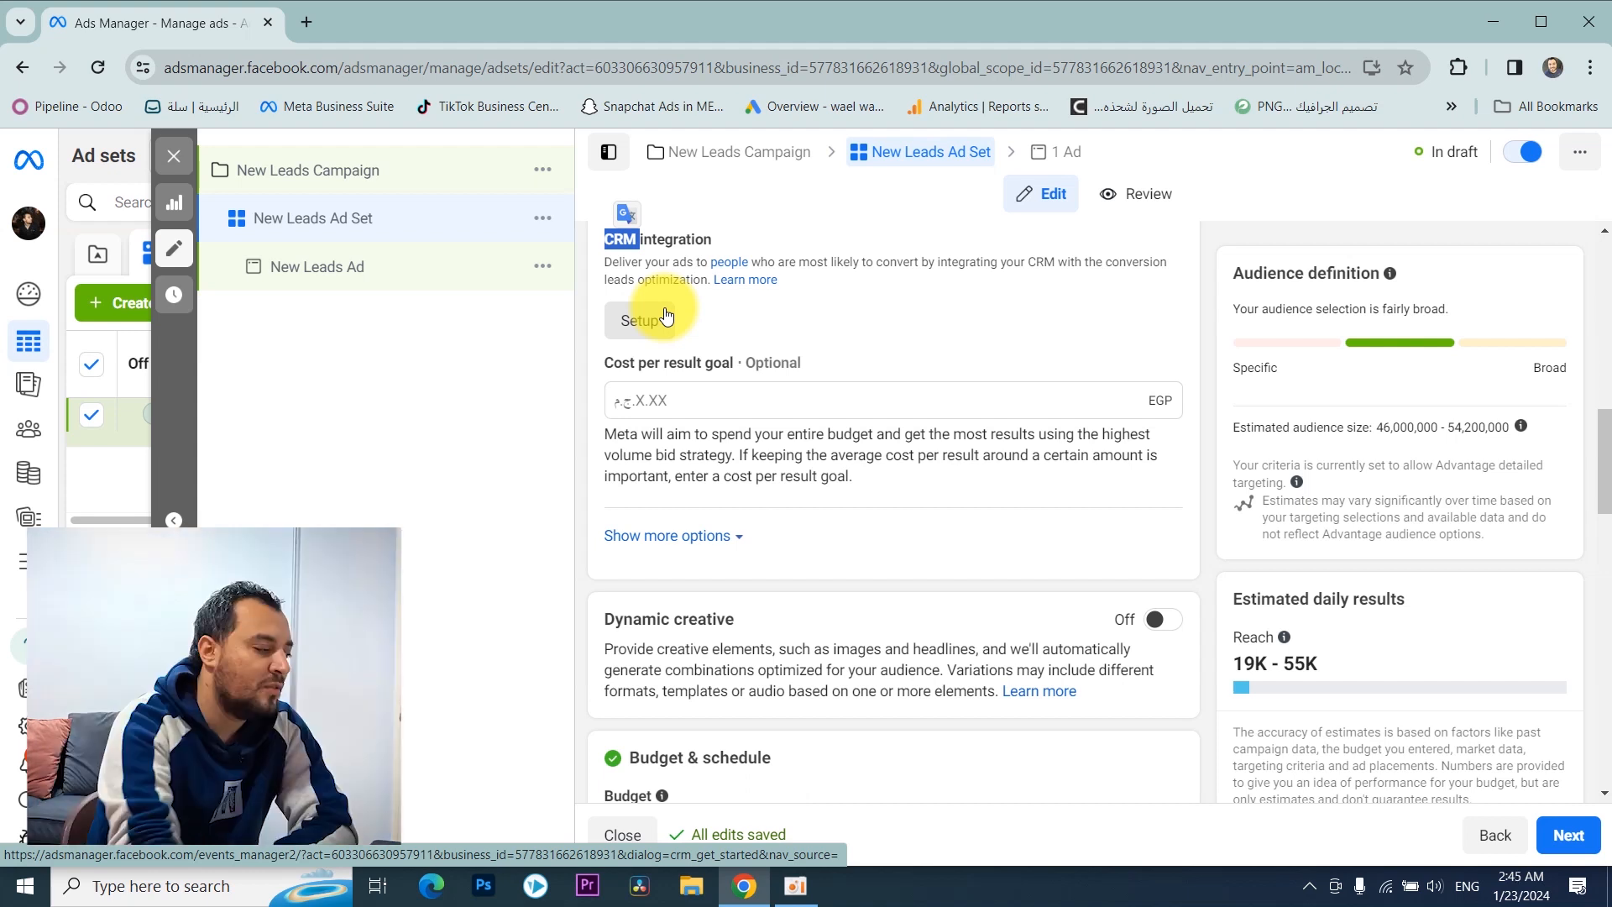
double_click(659, 239)
left_click(604, 209)
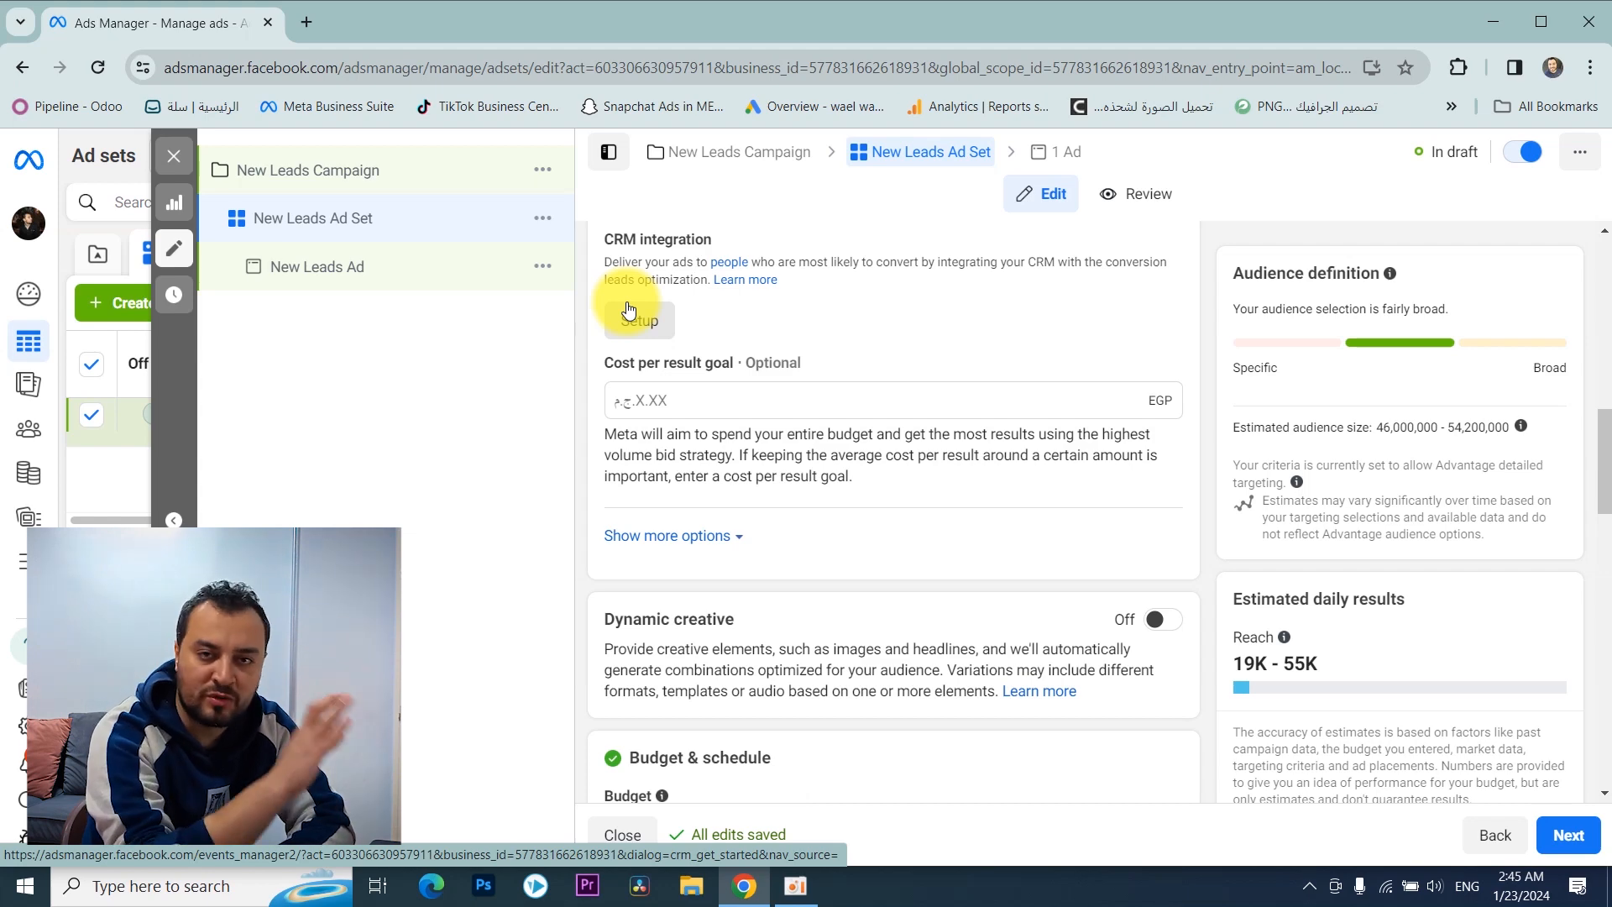
Step: Set the ad set's daily budget to 1,000 EGP
scroll(671, 378, "down", 5)
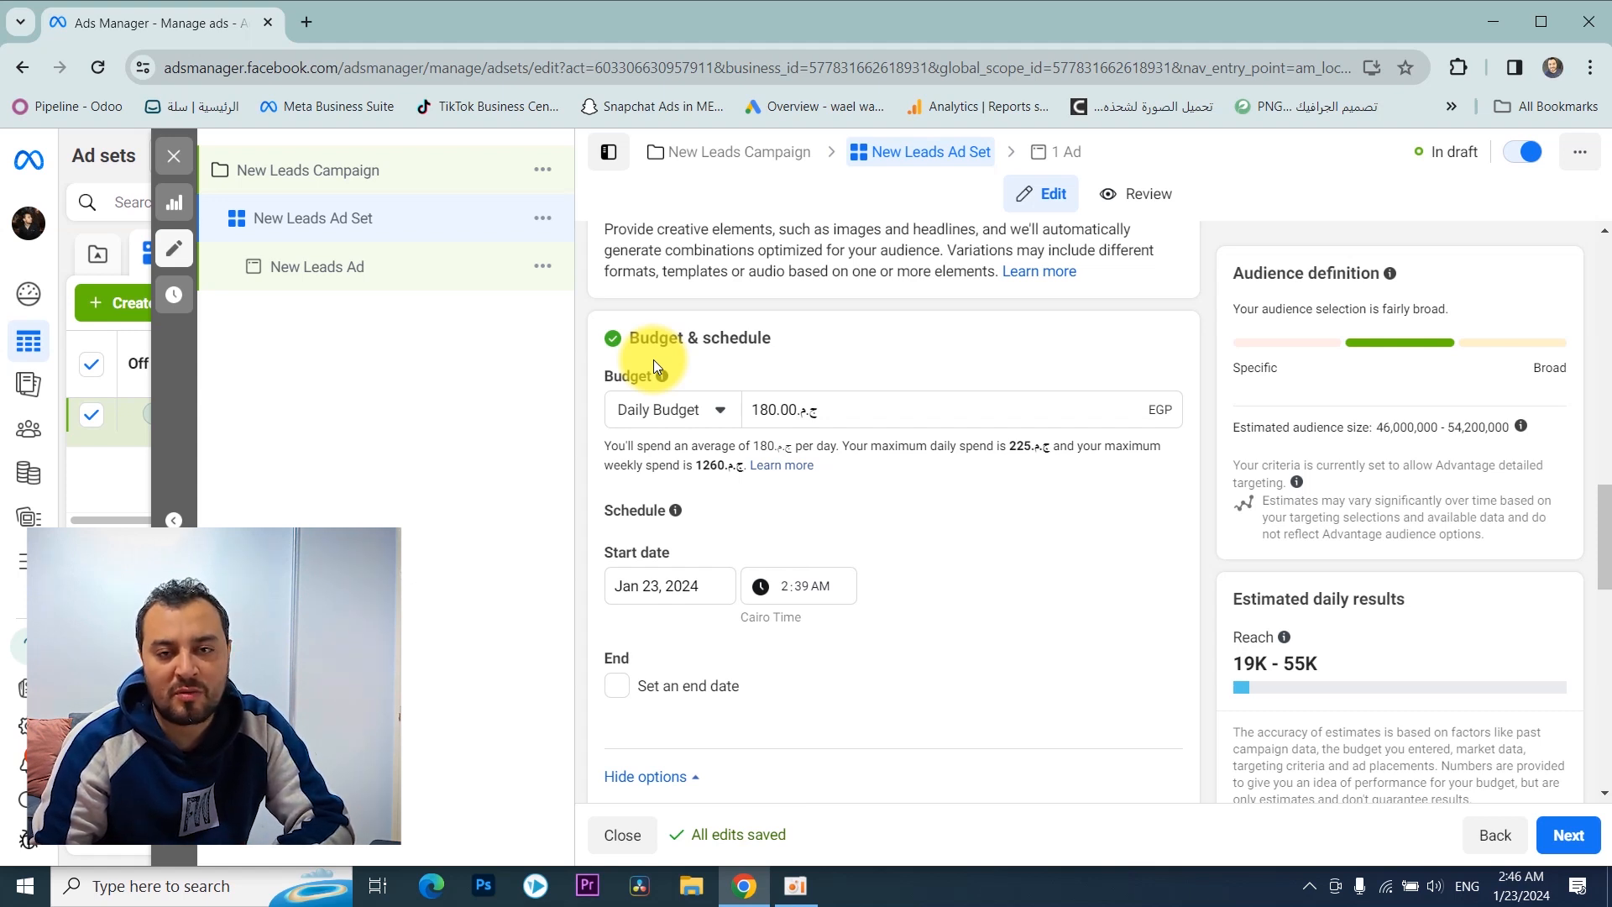
double_click(748, 408)
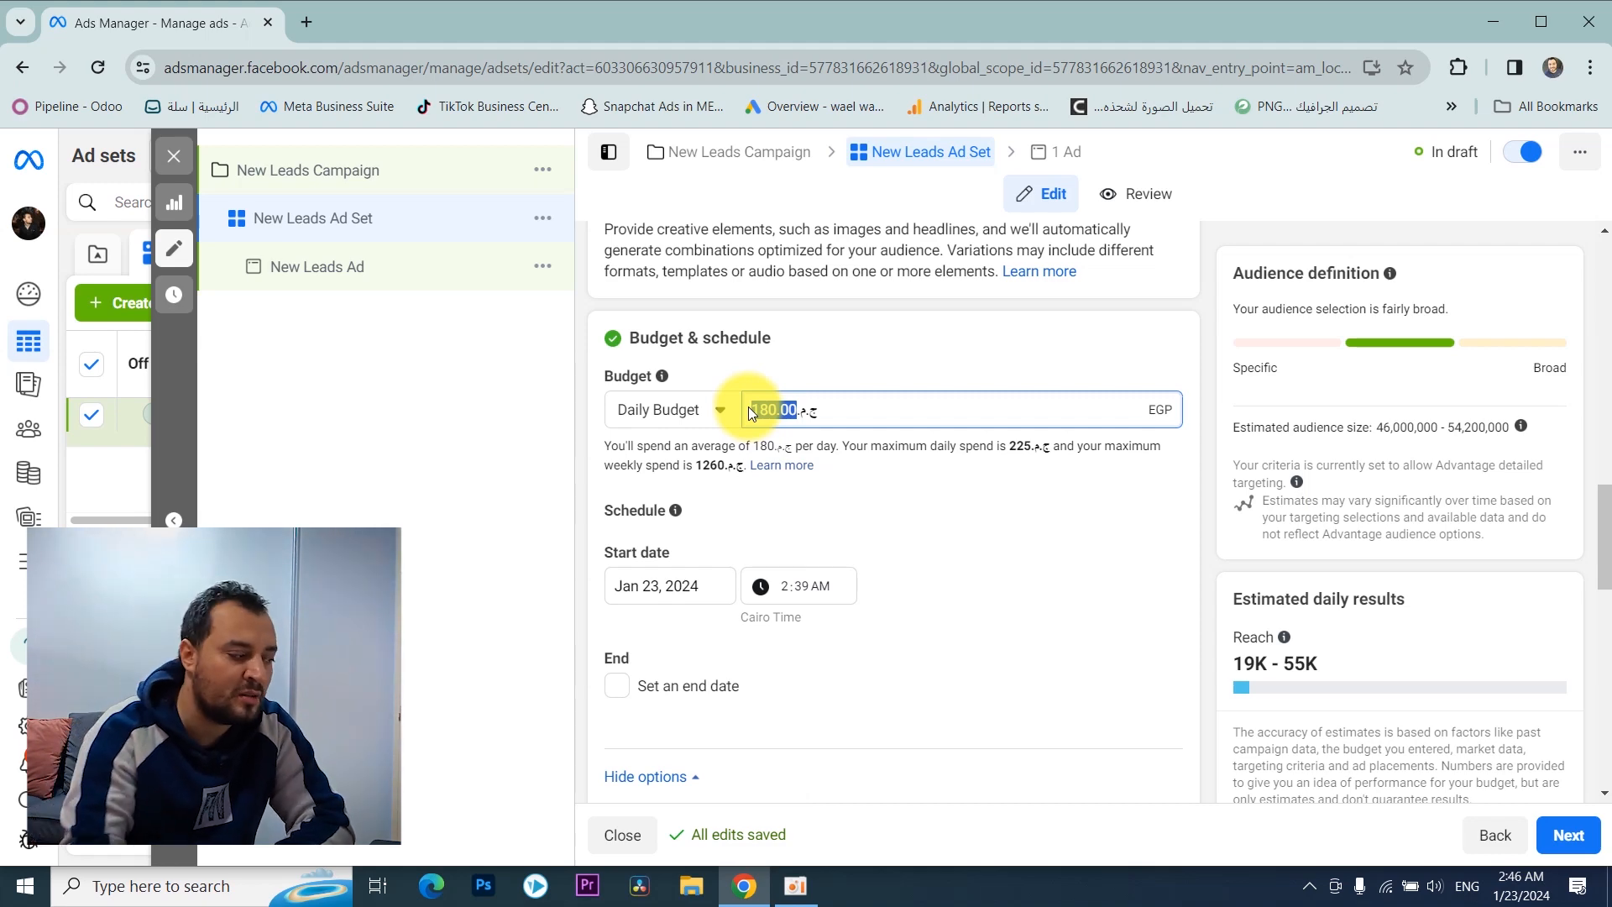
type("1000")
left_click(1006, 359)
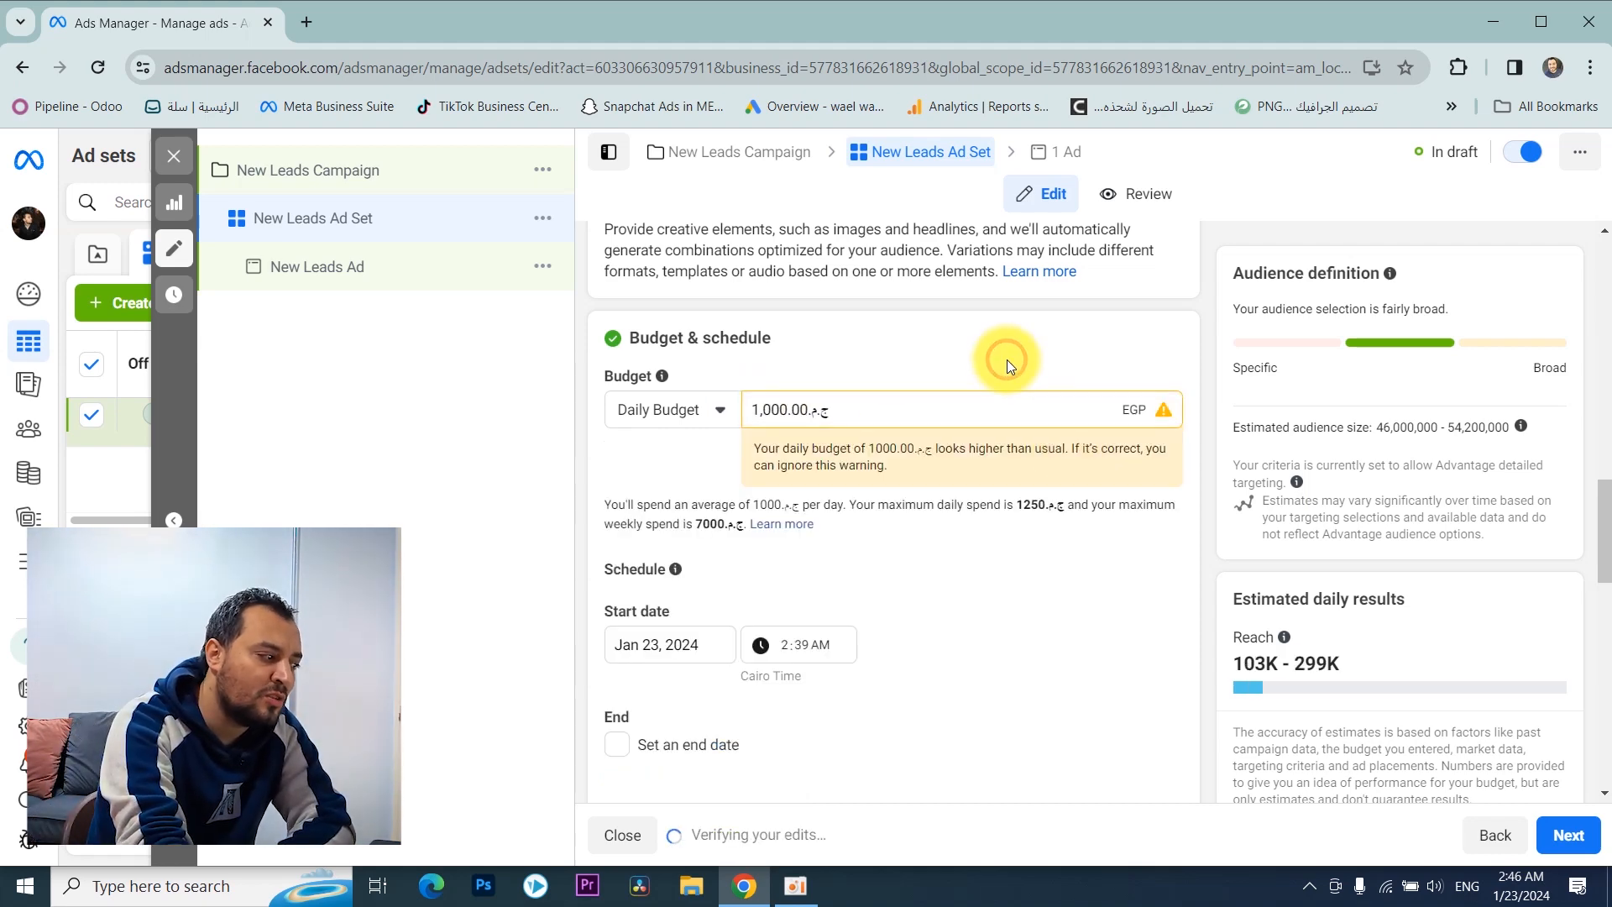
Step: Preview the end date option and examine the ad set's budget scheduling and ad scheduling settings
scroll(594, 309, "down", 3)
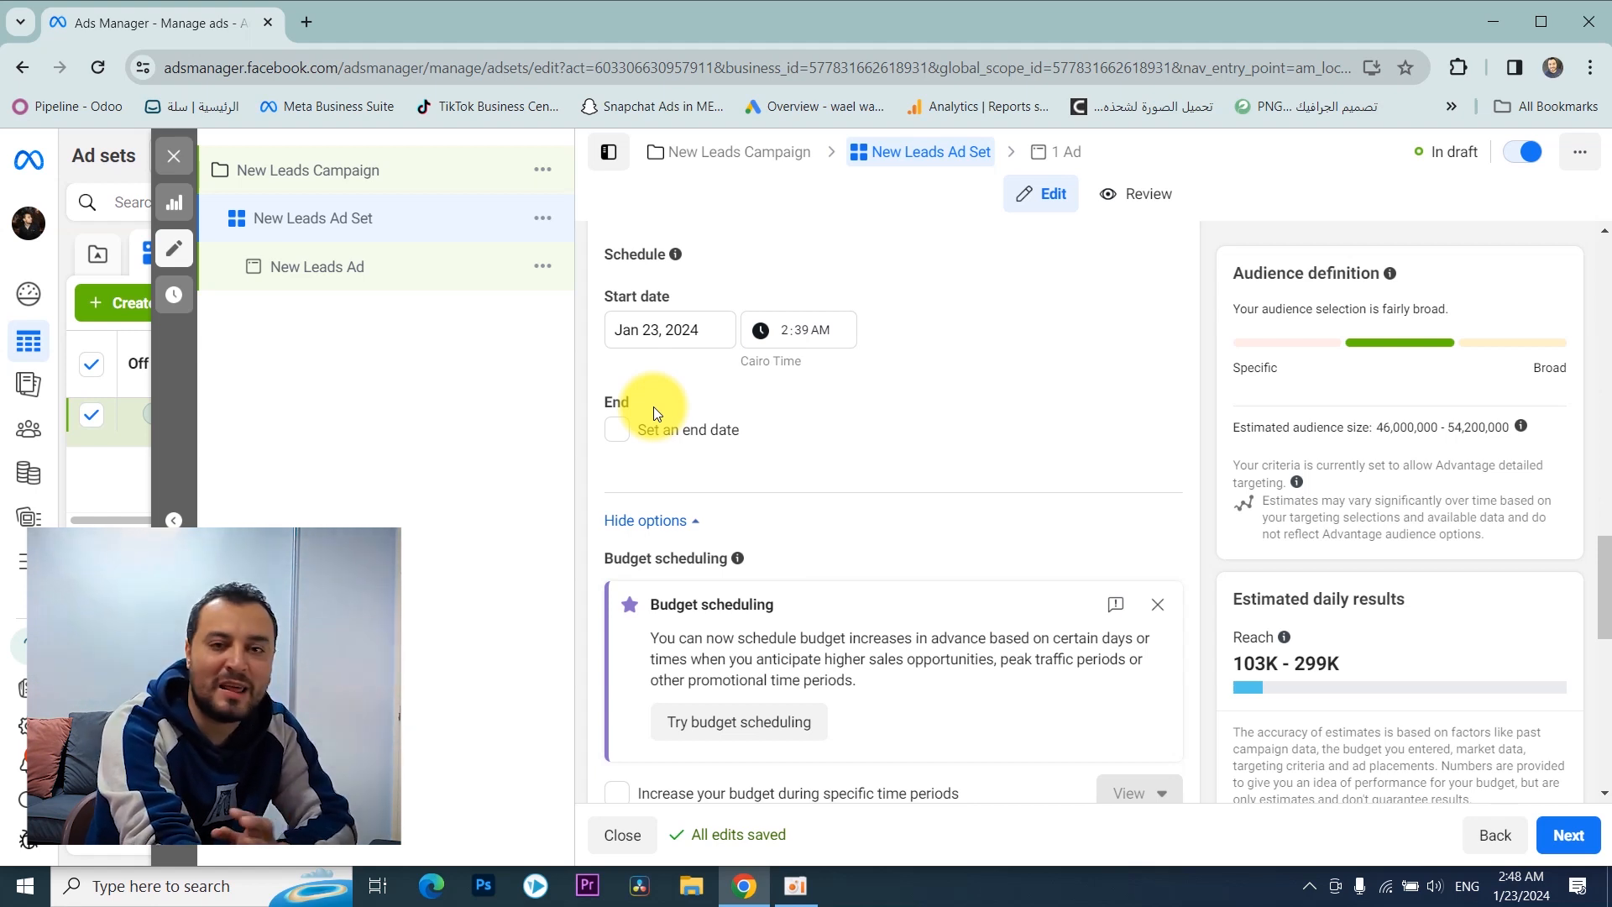
left_click(616, 433)
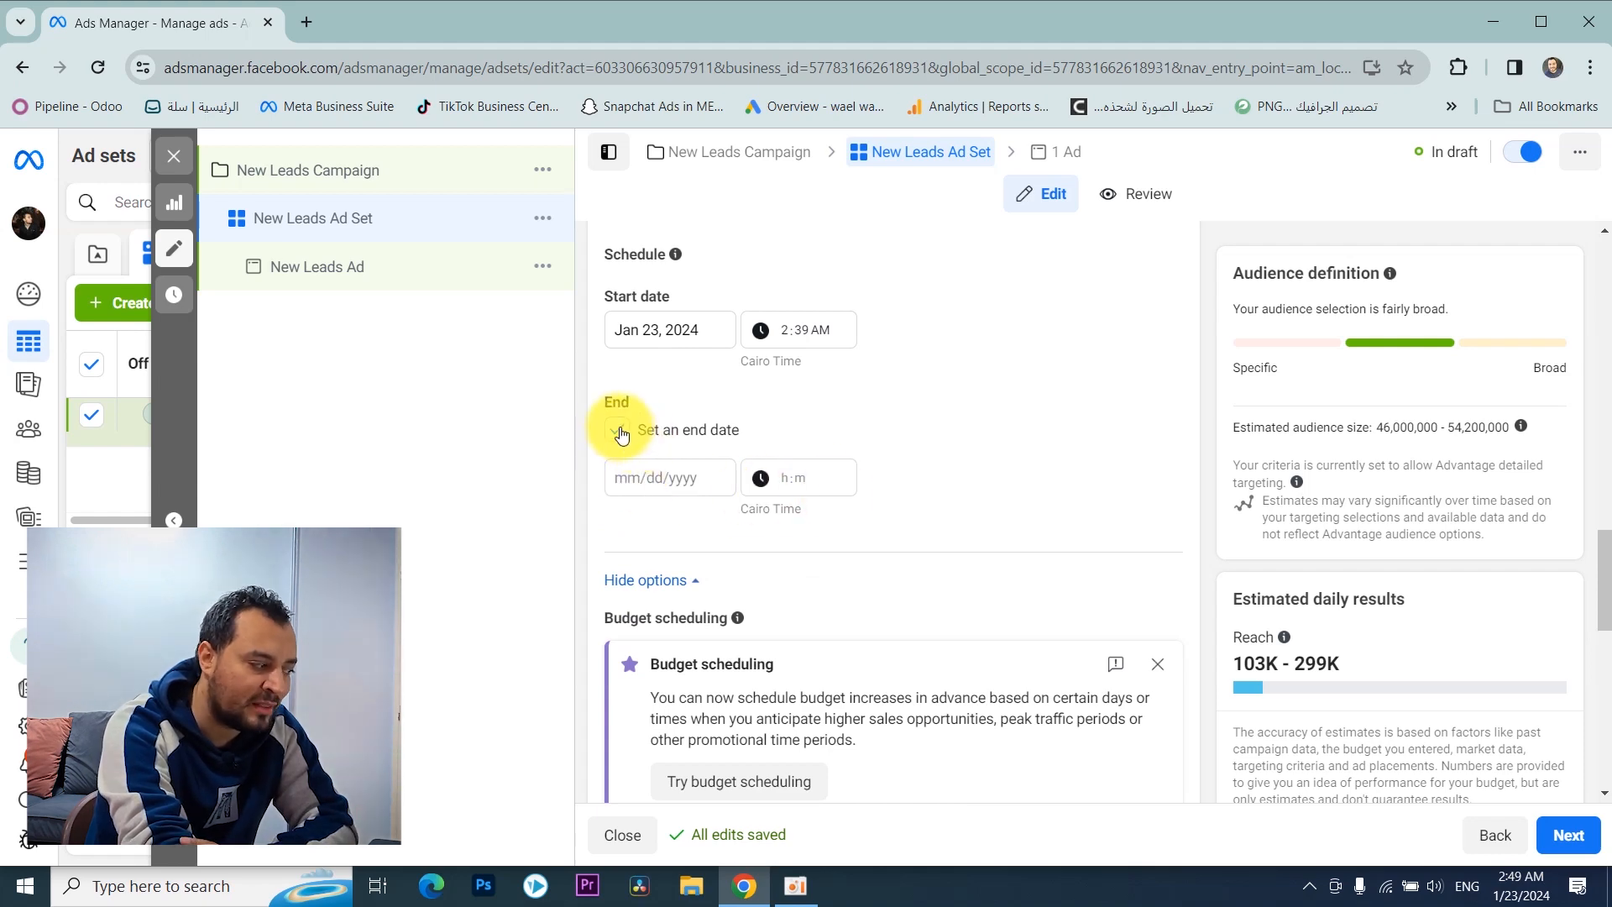
left_click(620, 432)
scroll(707, 465, "down", 6)
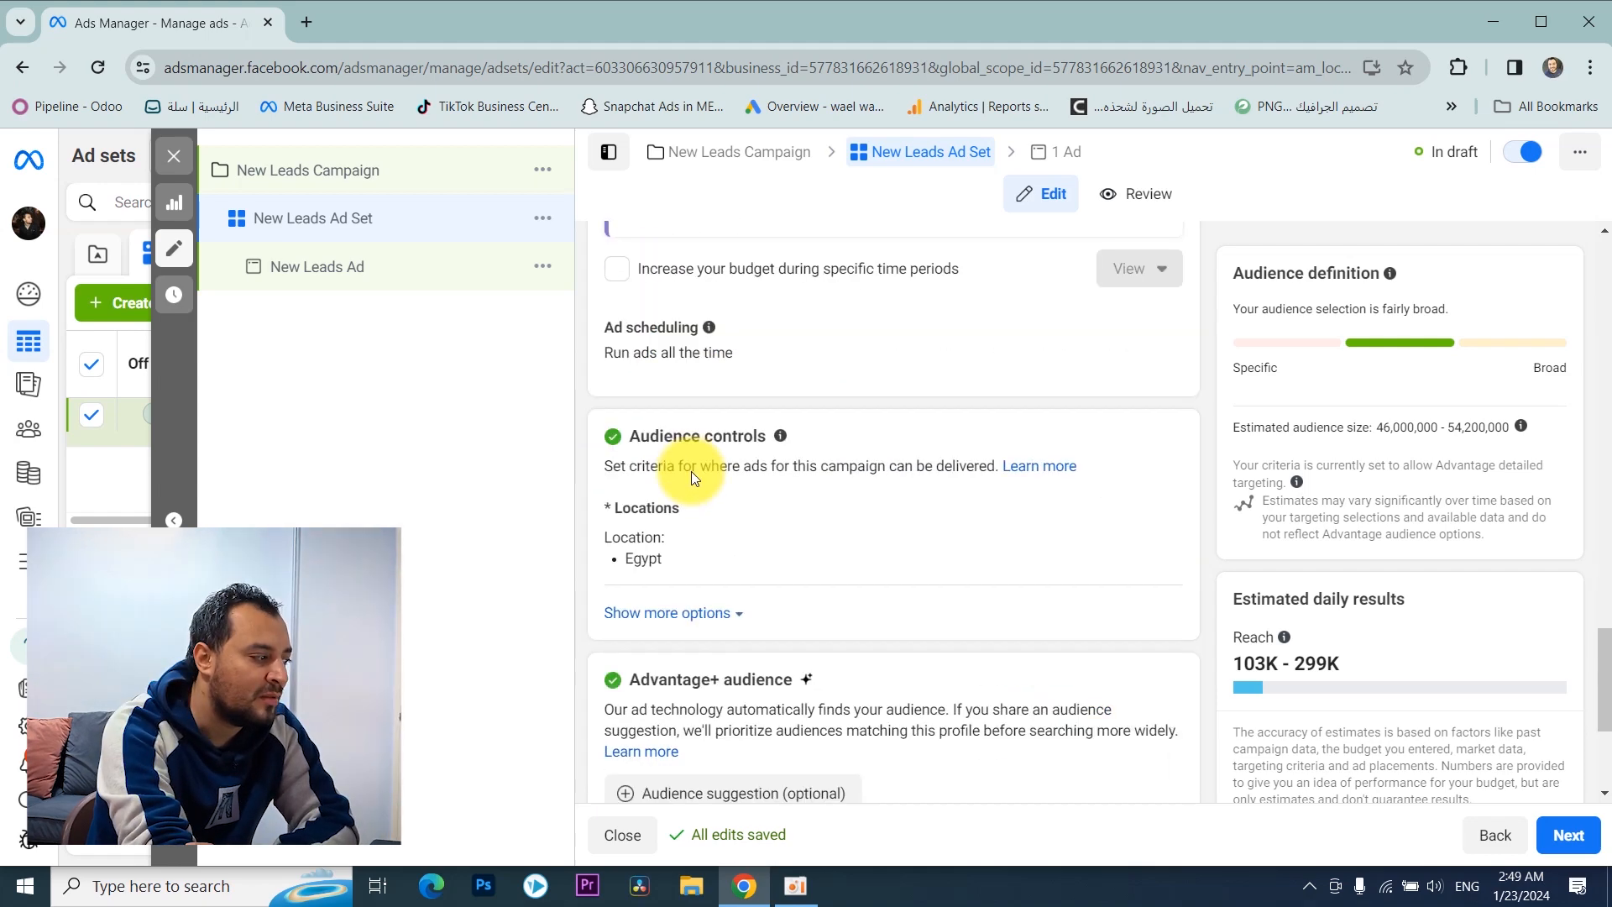
scroll(692, 471, "up", 3)
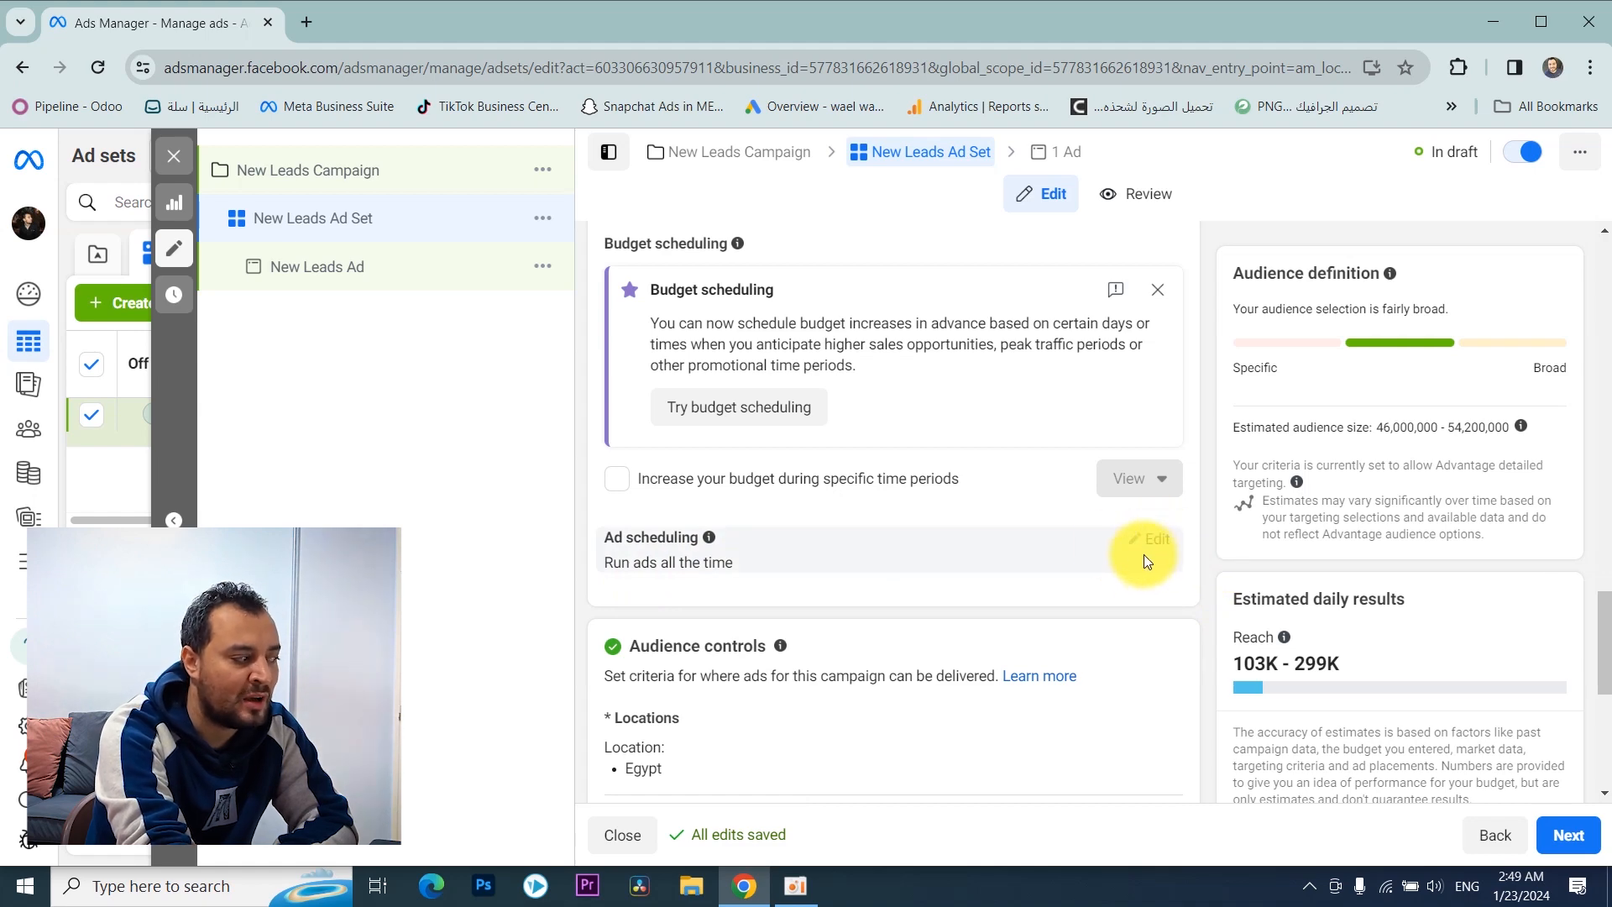
scroll(1147, 554, "up", 6)
scroll(707, 615, "up", 3)
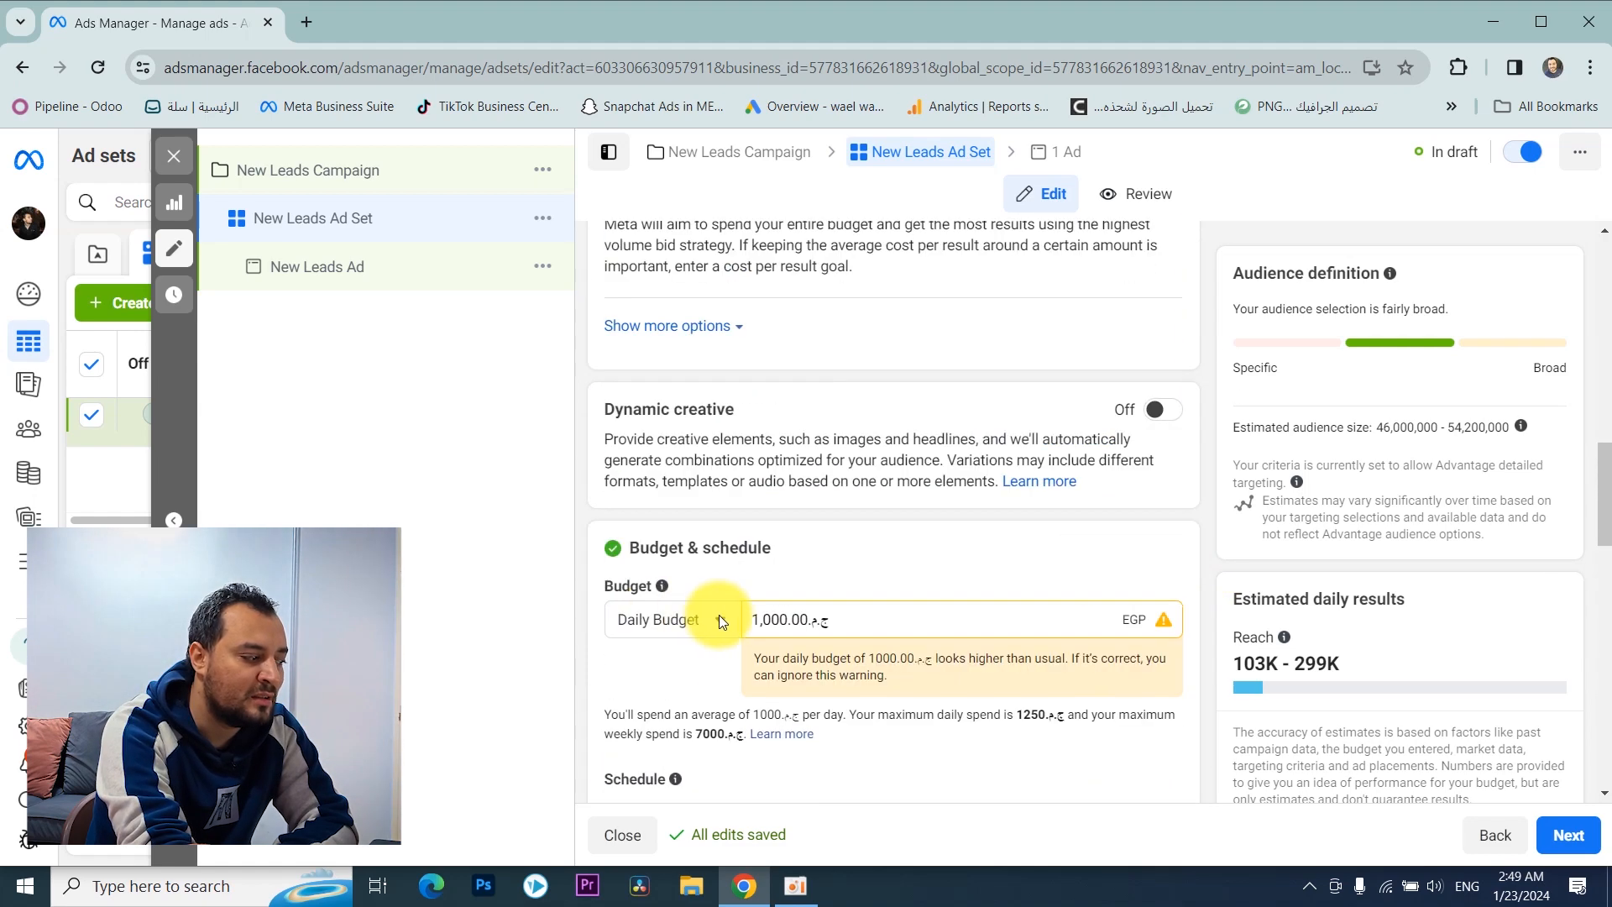
Step: Try a lifetime budget of 7,000 EGP, check its schedule dates, and return to the daily budget
scroll(722, 608, "down", 2)
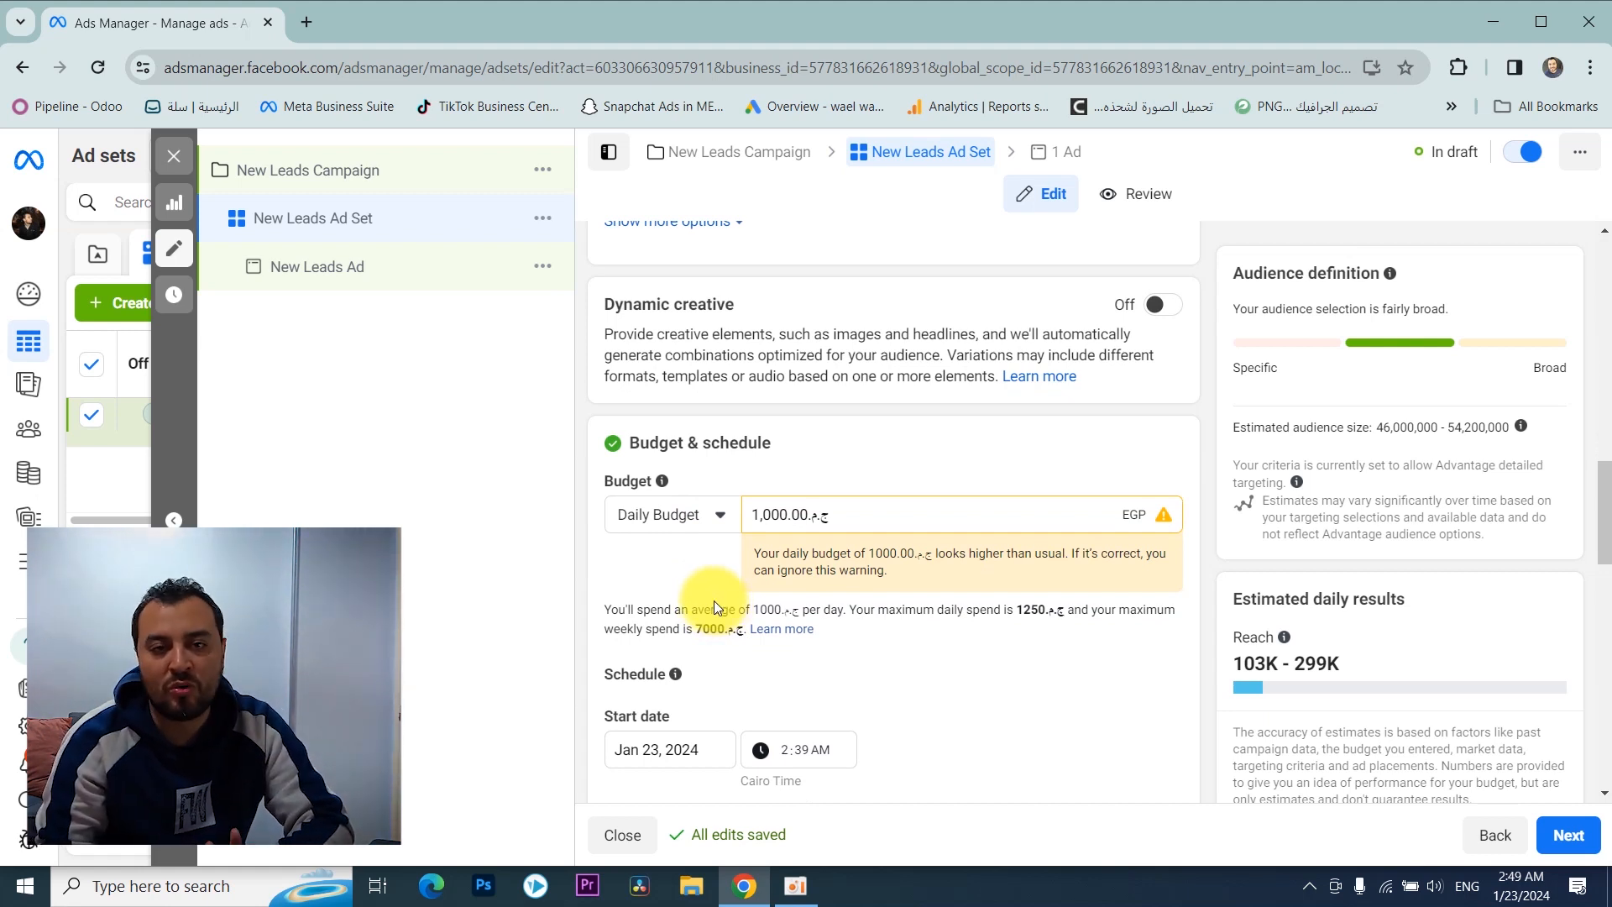
left_click(681, 520)
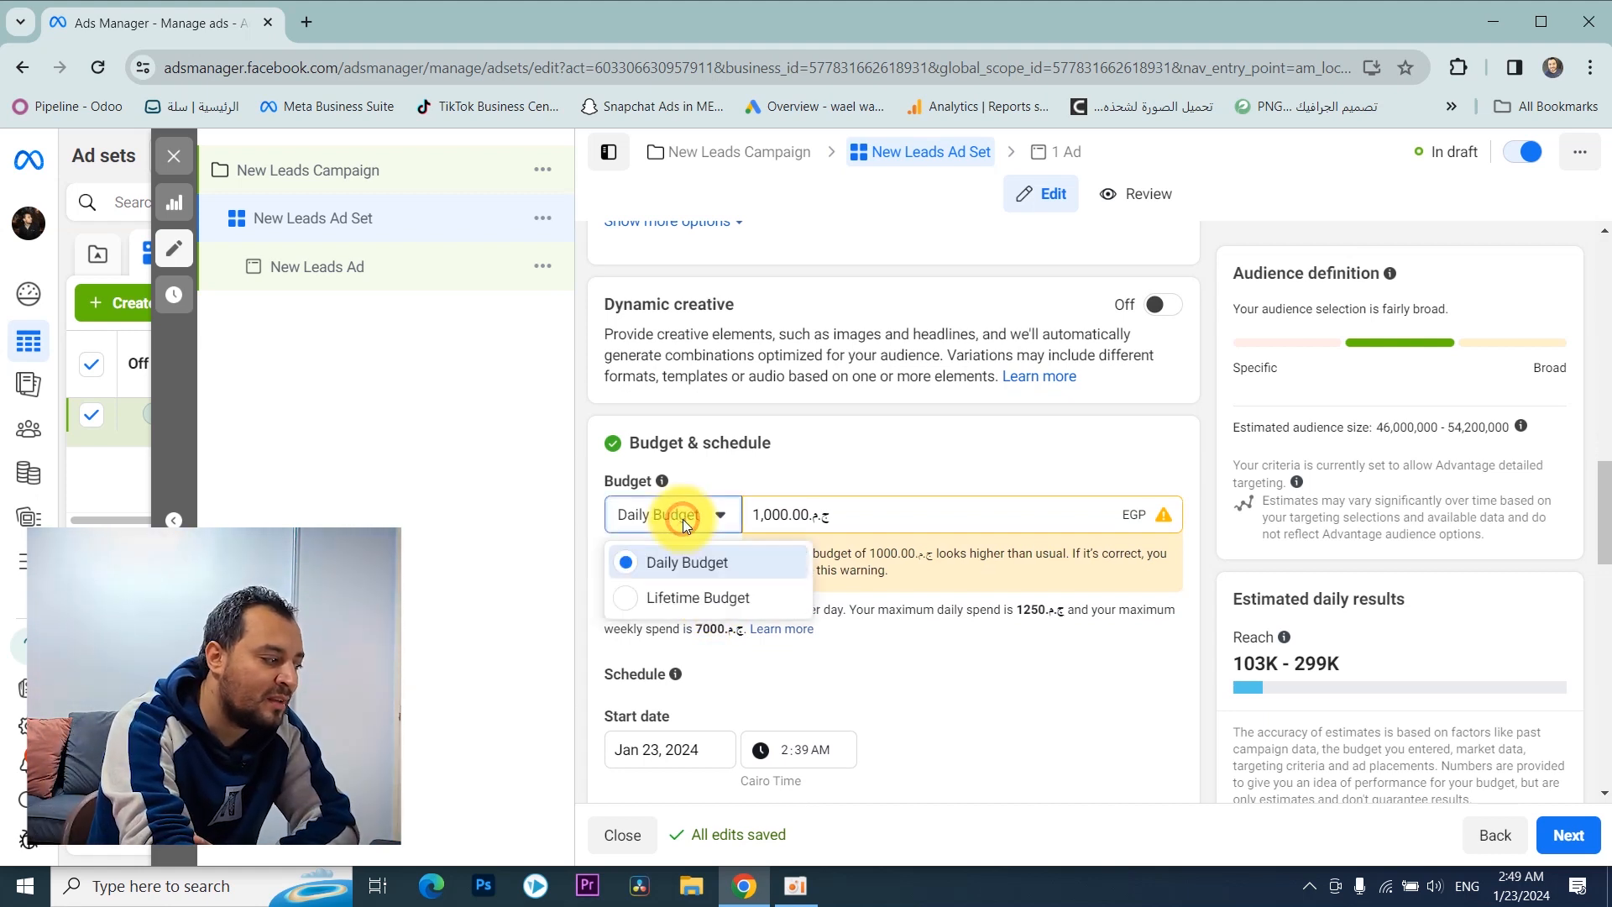
left_click(716, 608)
type("7000")
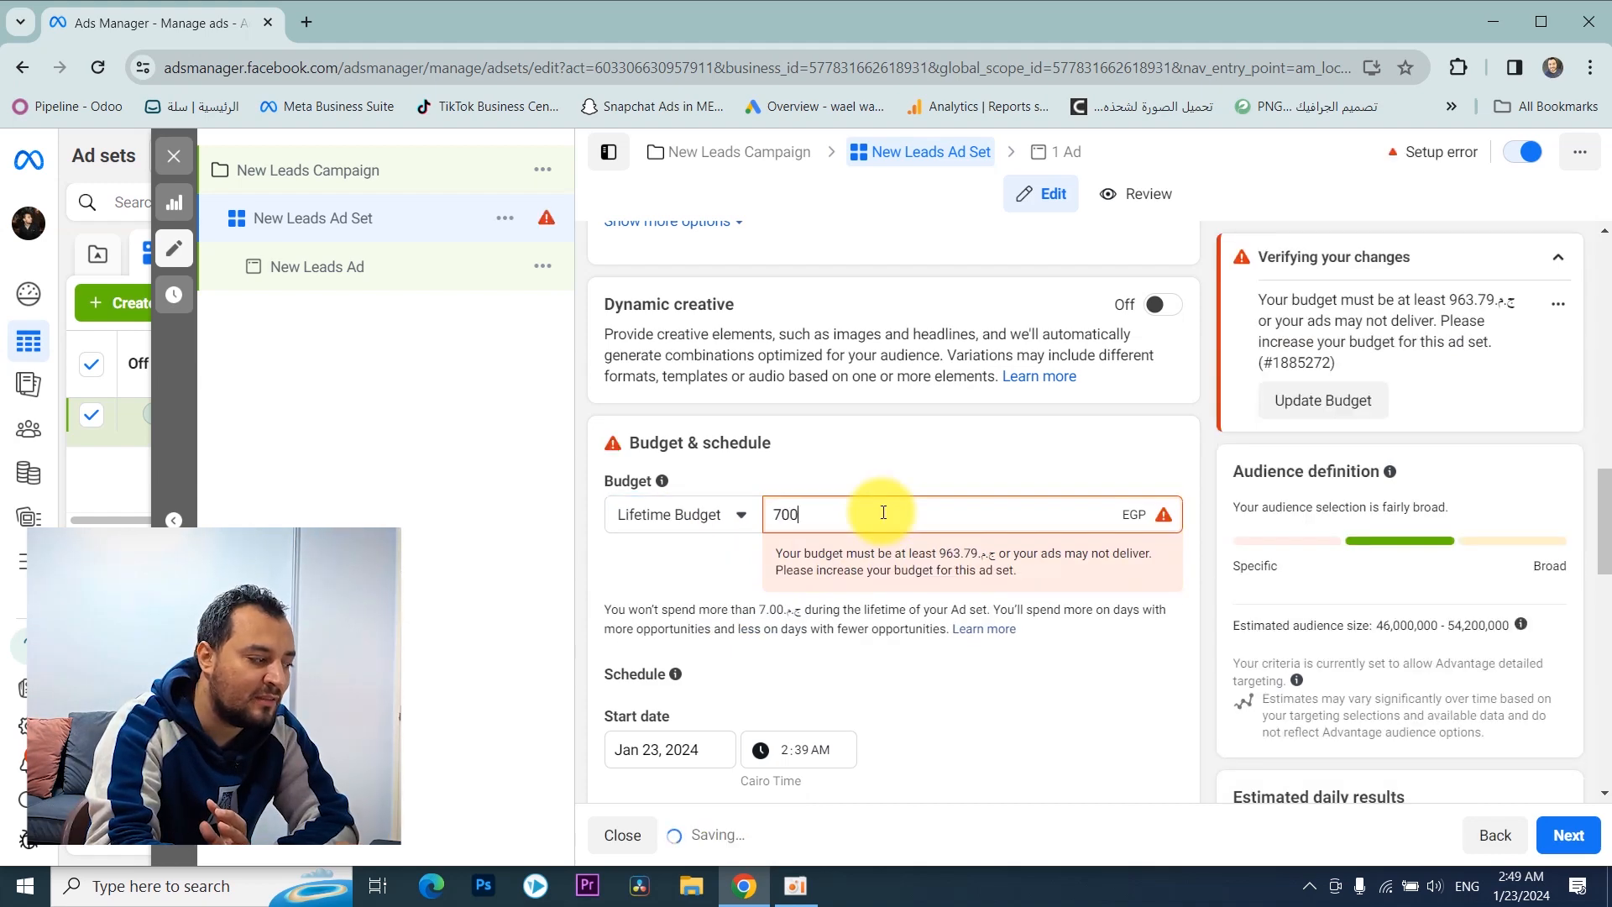
left_click(833, 430)
scroll(708, 455, "down", 1)
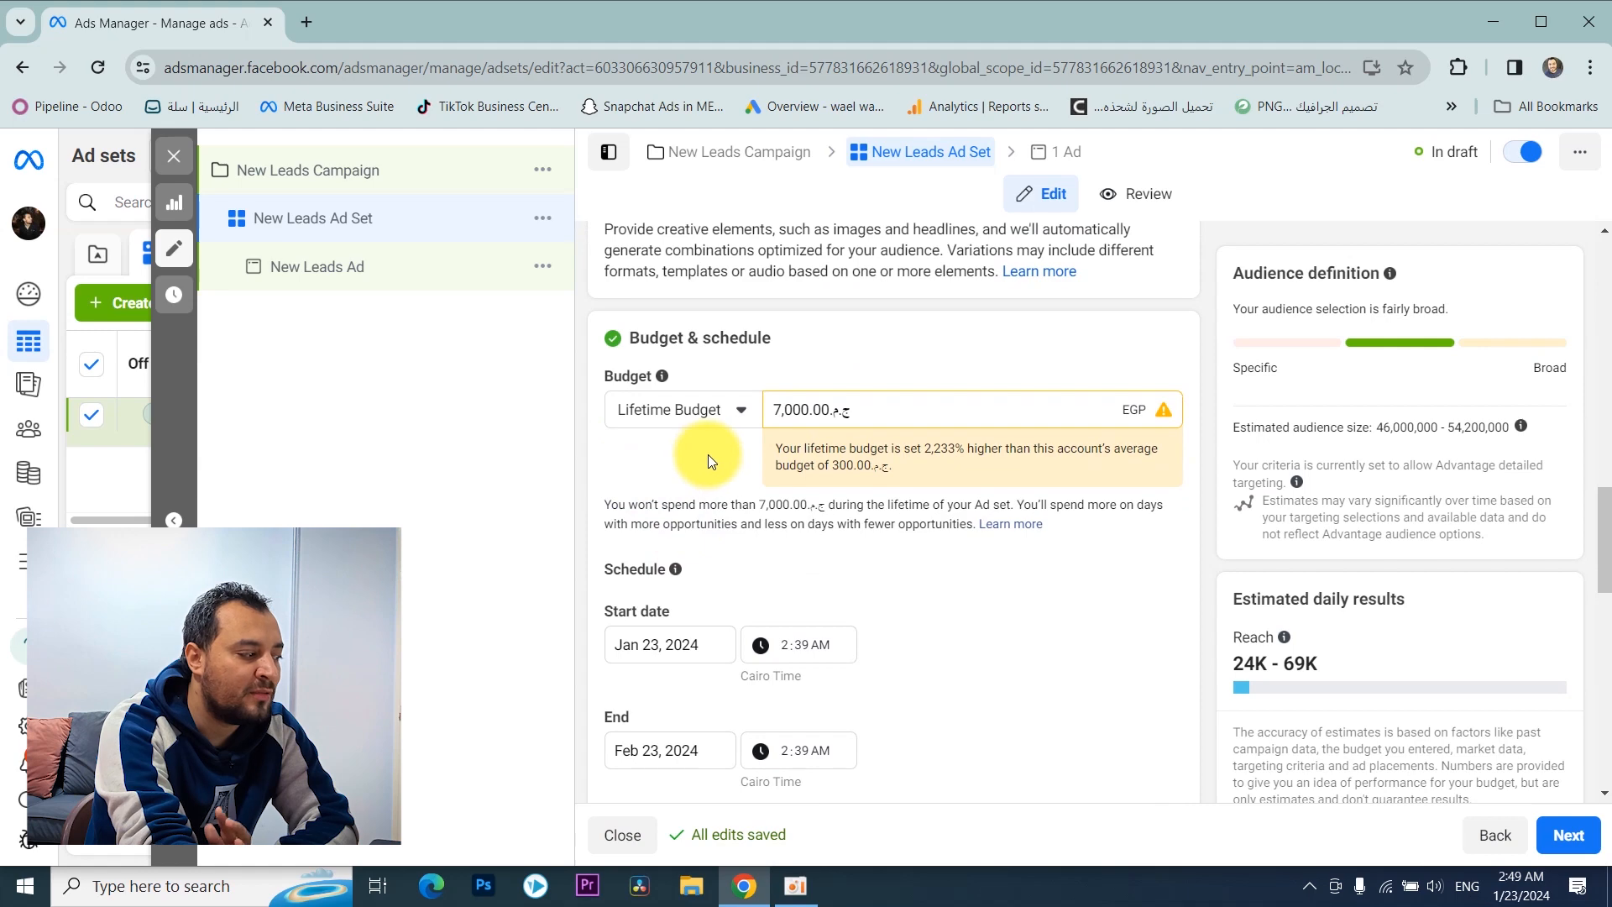
scroll(705, 462, "down", 3)
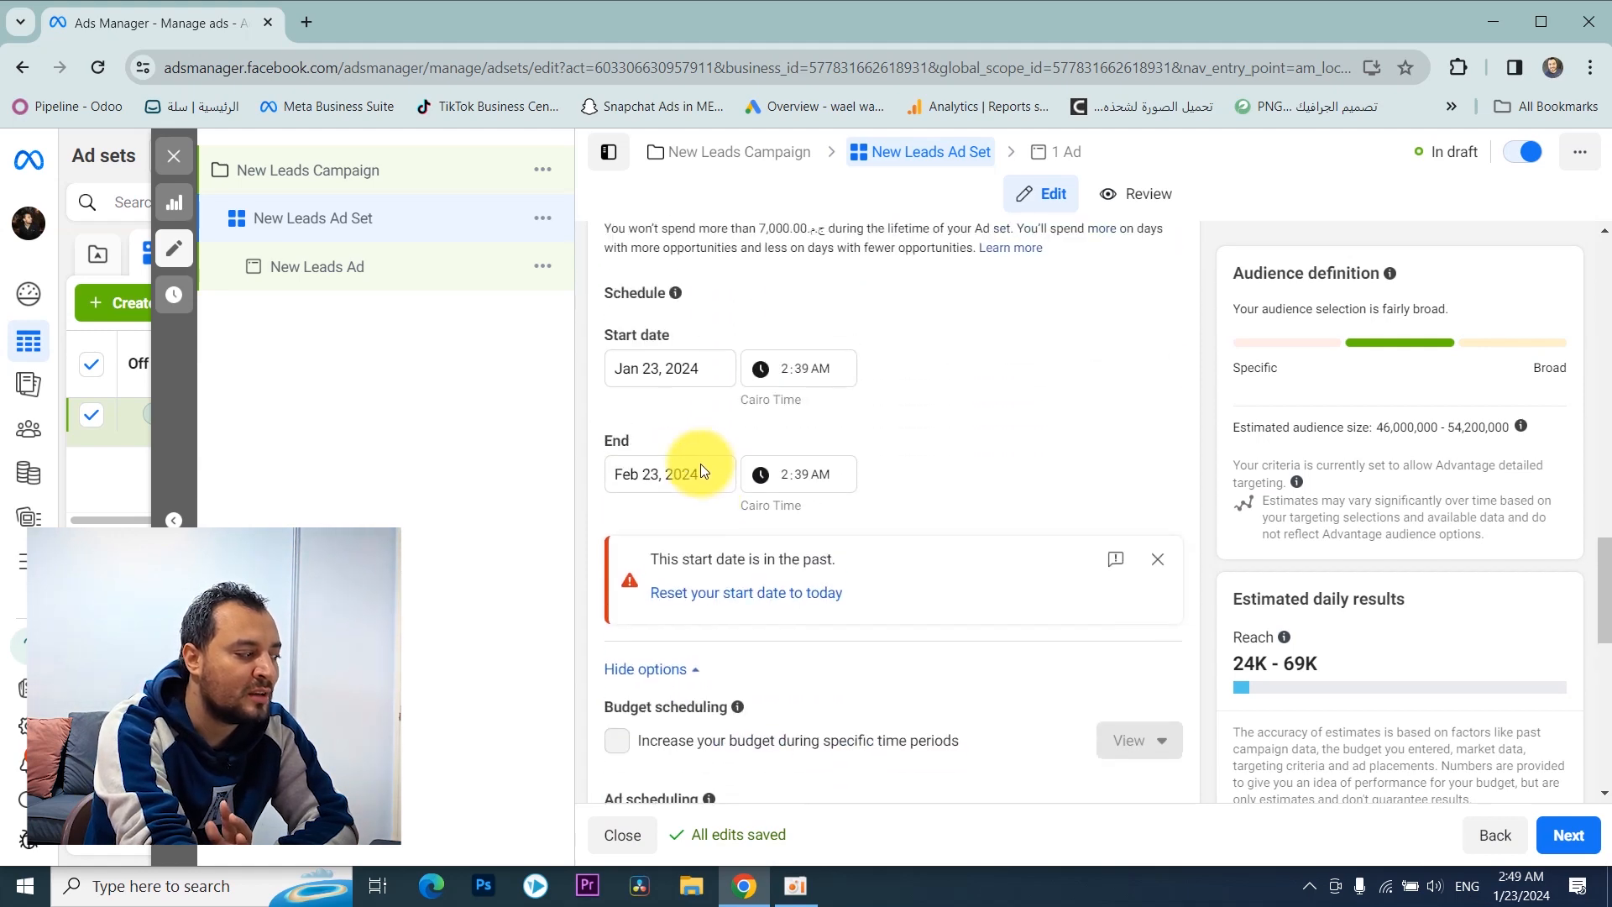
scroll(695, 535, "up", 3)
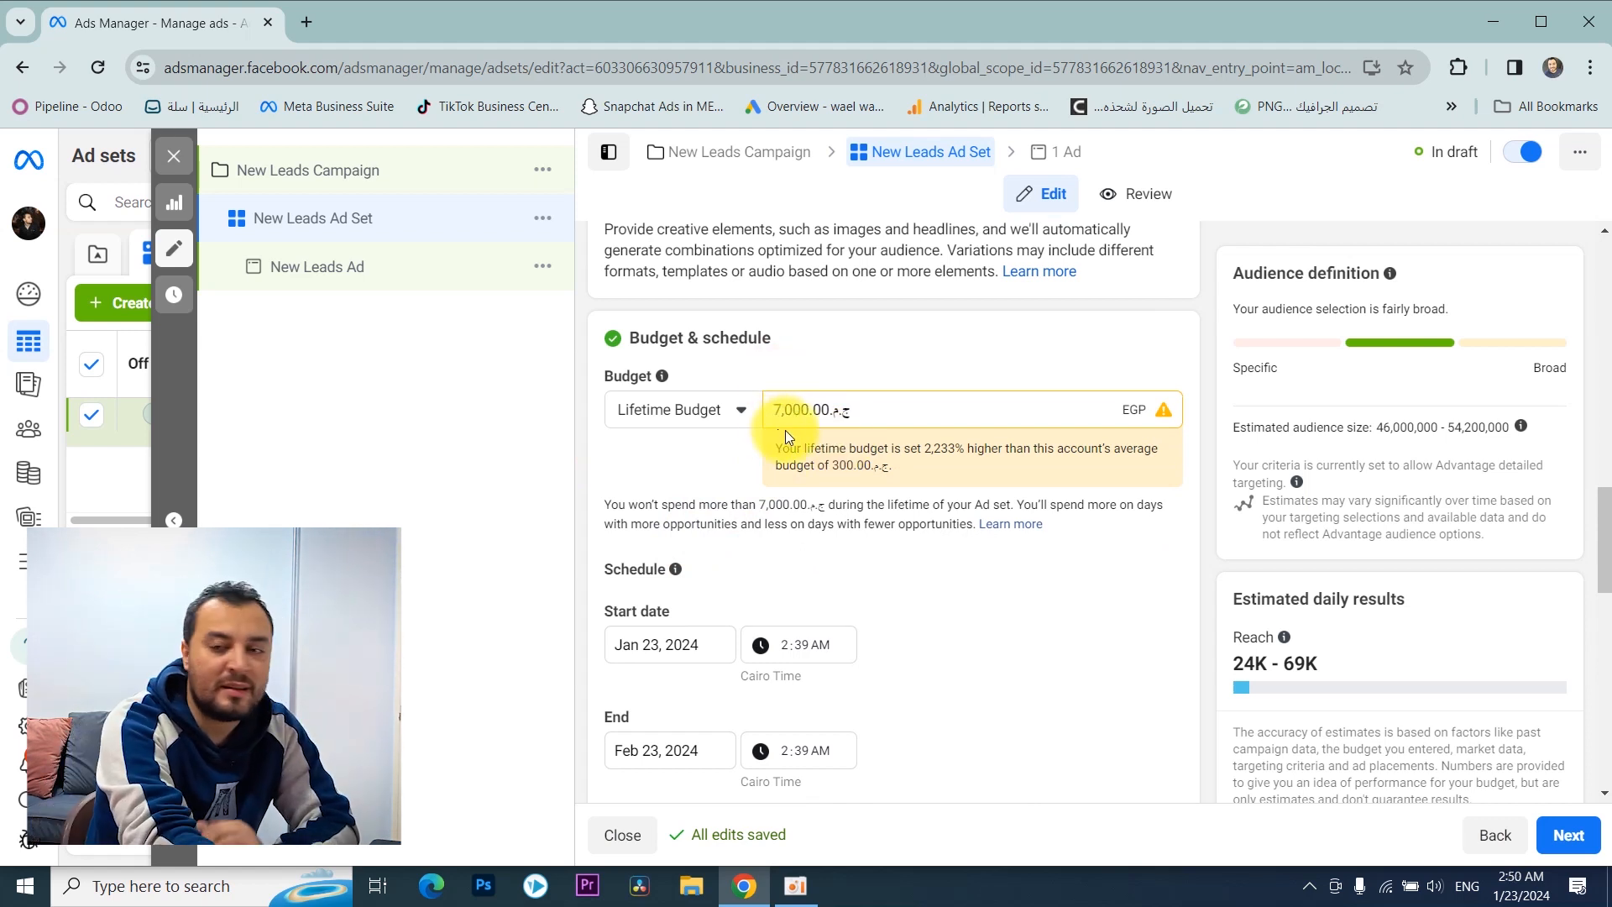
left_click(712, 410)
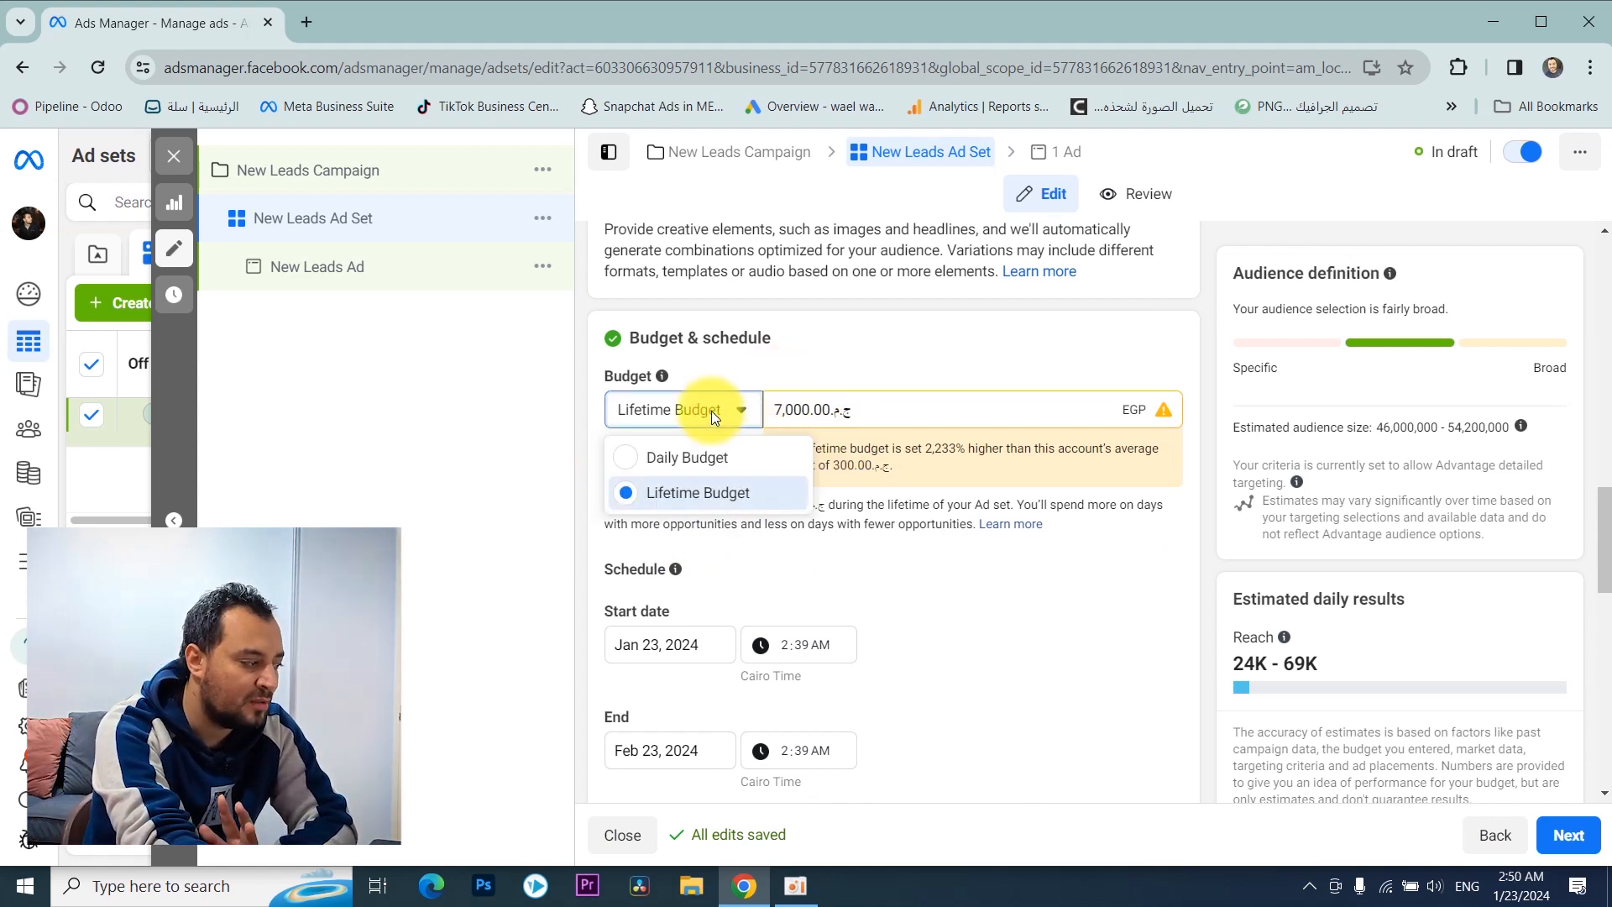
left_click(712, 459)
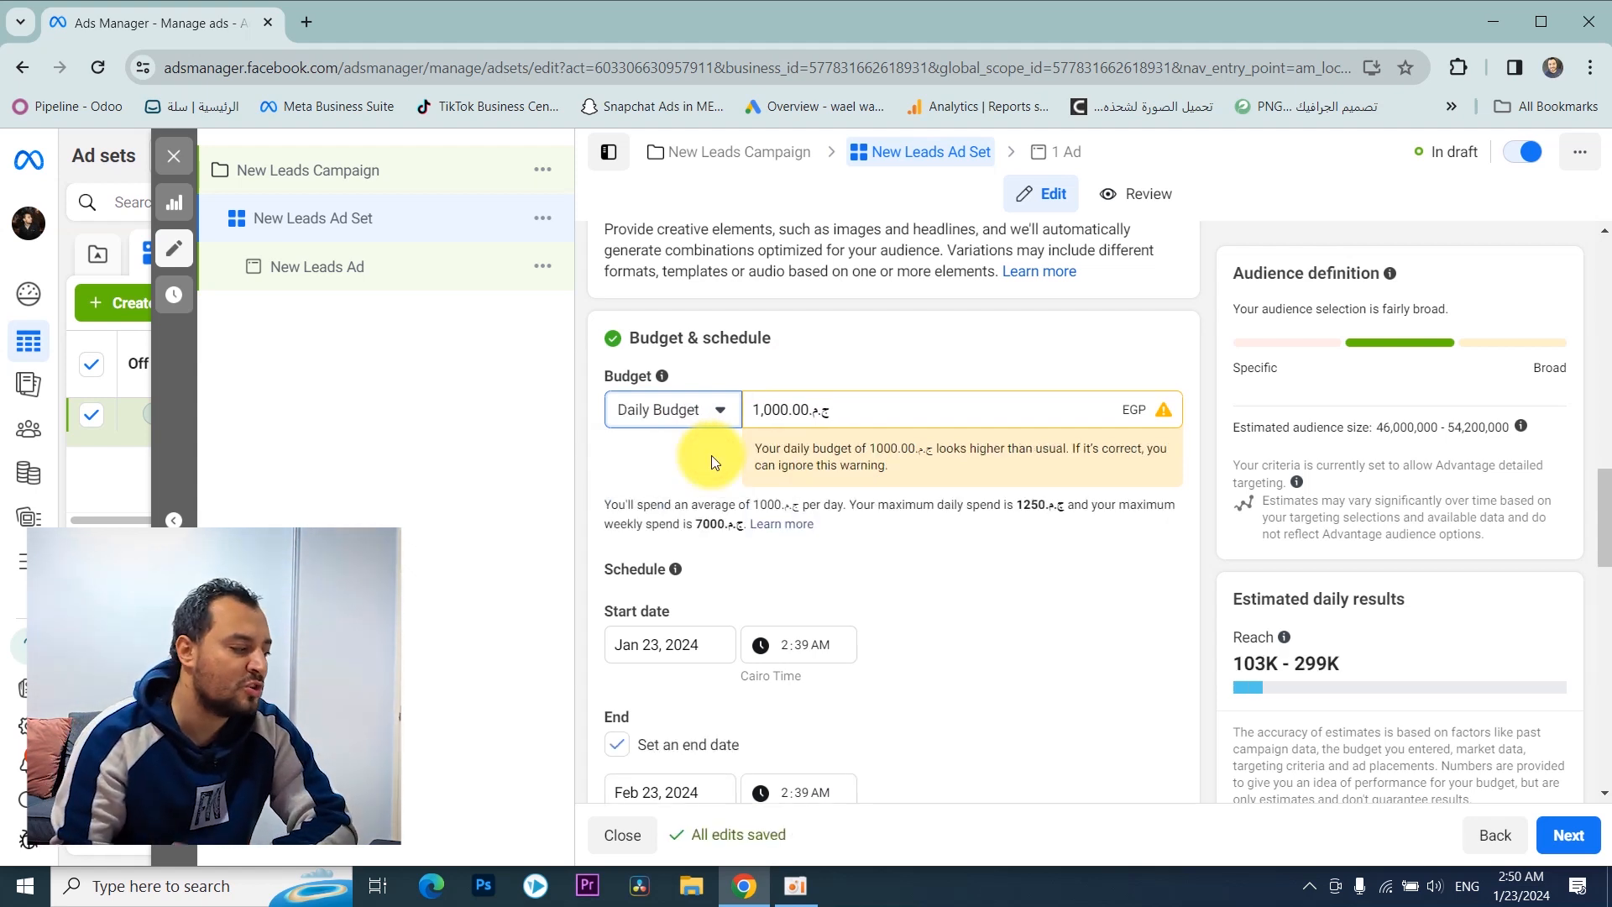
Step: Switch the ad set to a lifetime budget and set its end date to Jan 31, 2024
left_click(688, 408)
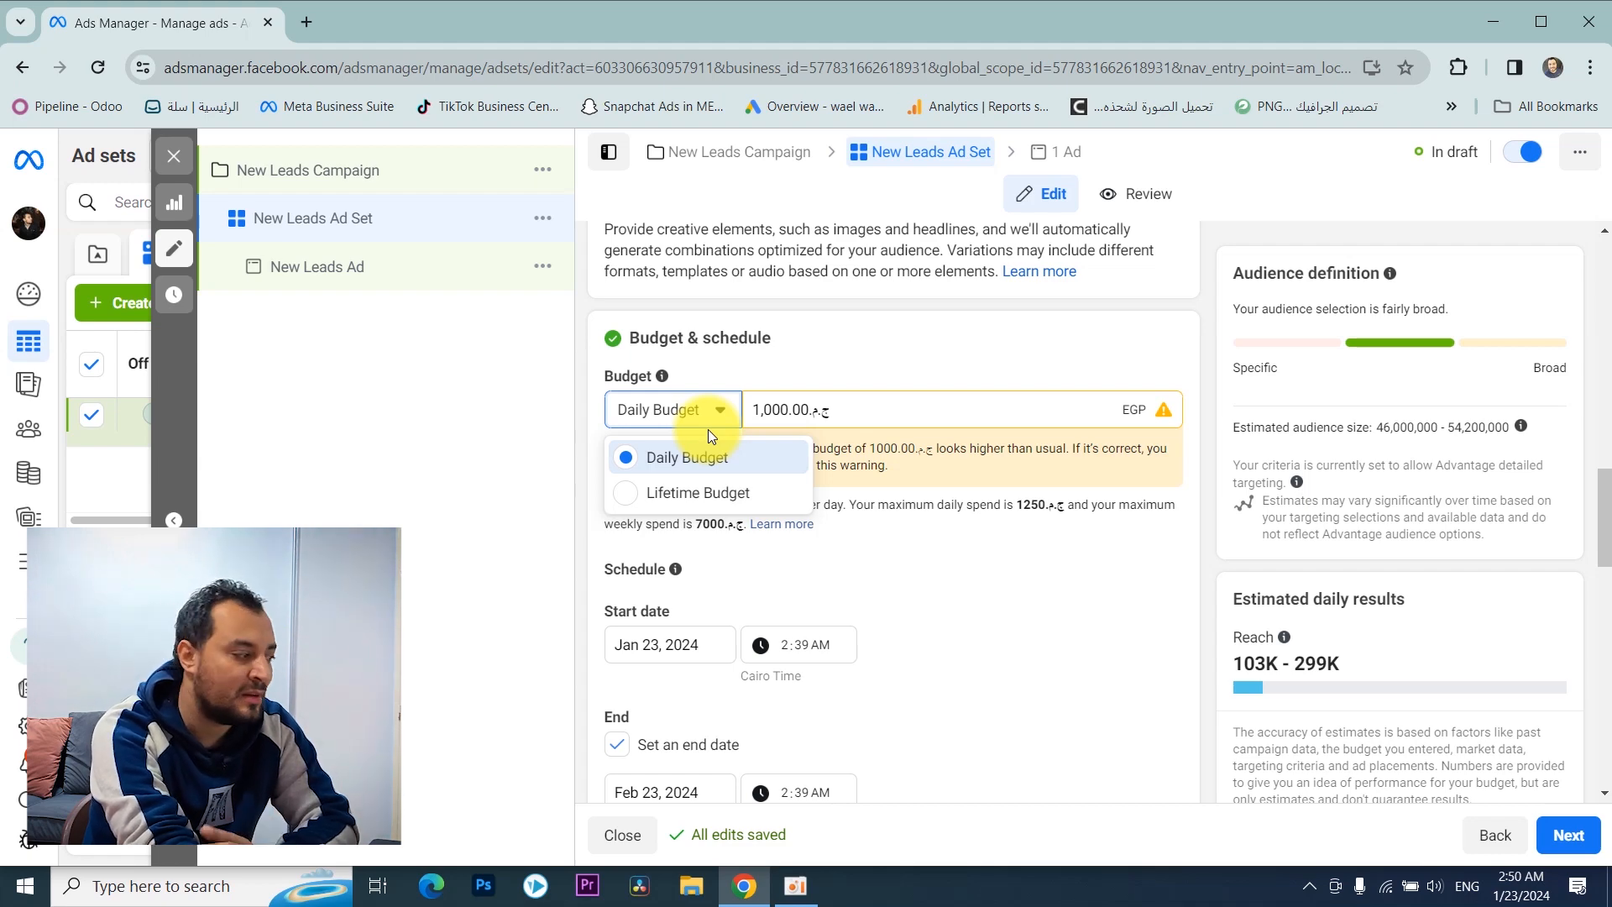
scroll(708, 430, "down", 1)
left_click(667, 388)
scroll(670, 394, "down", 3)
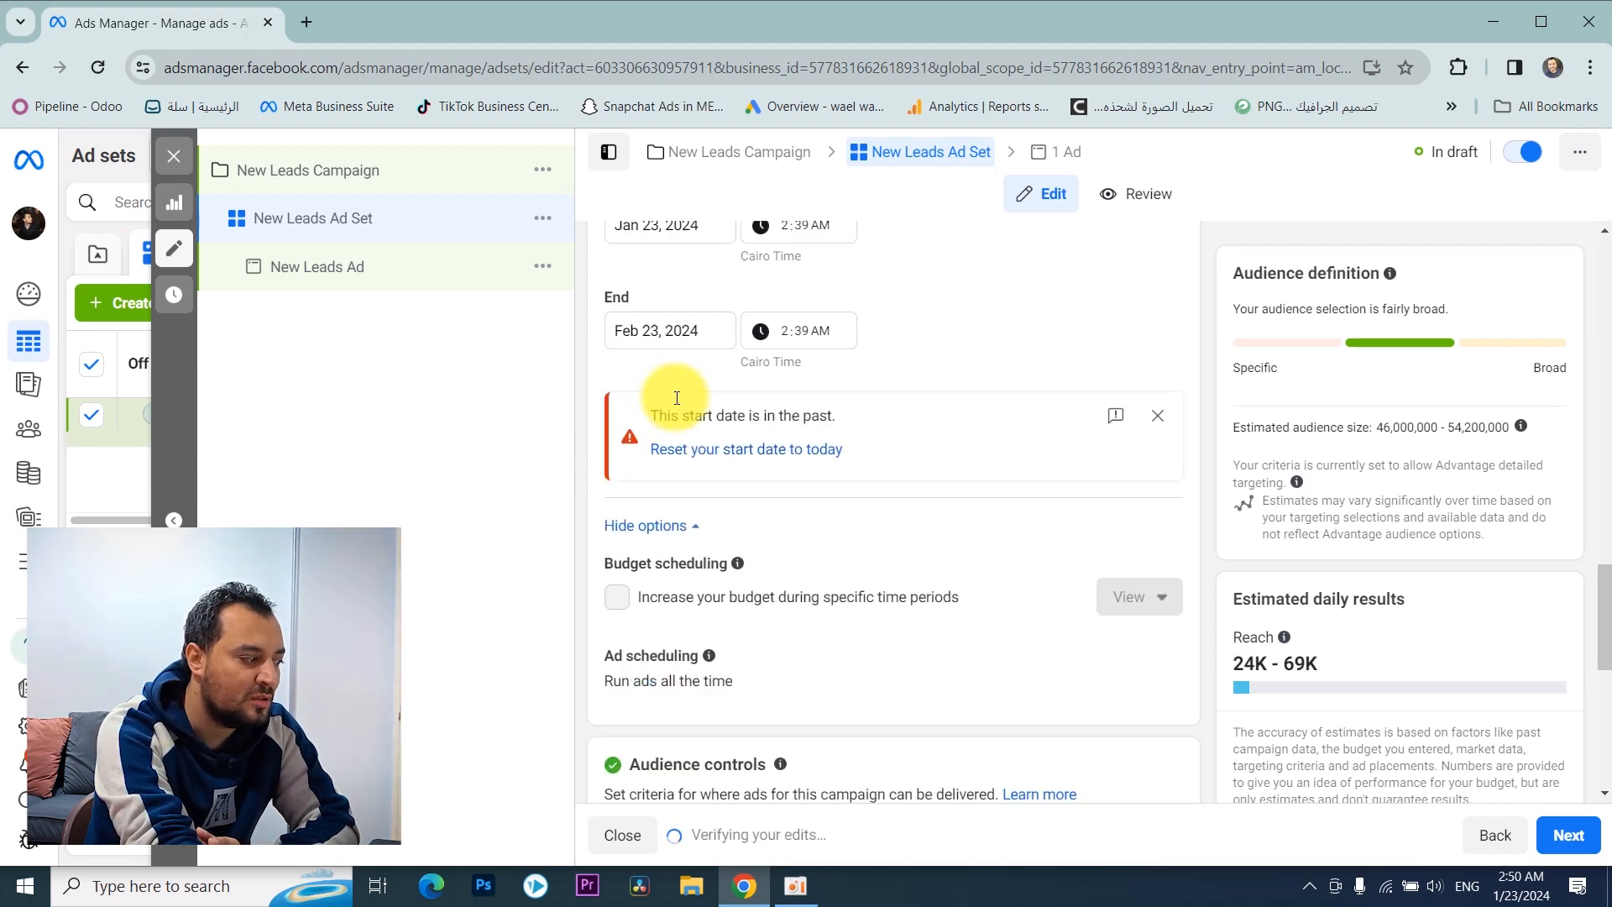
scroll(667, 396, "up", 1)
left_click(672, 435)
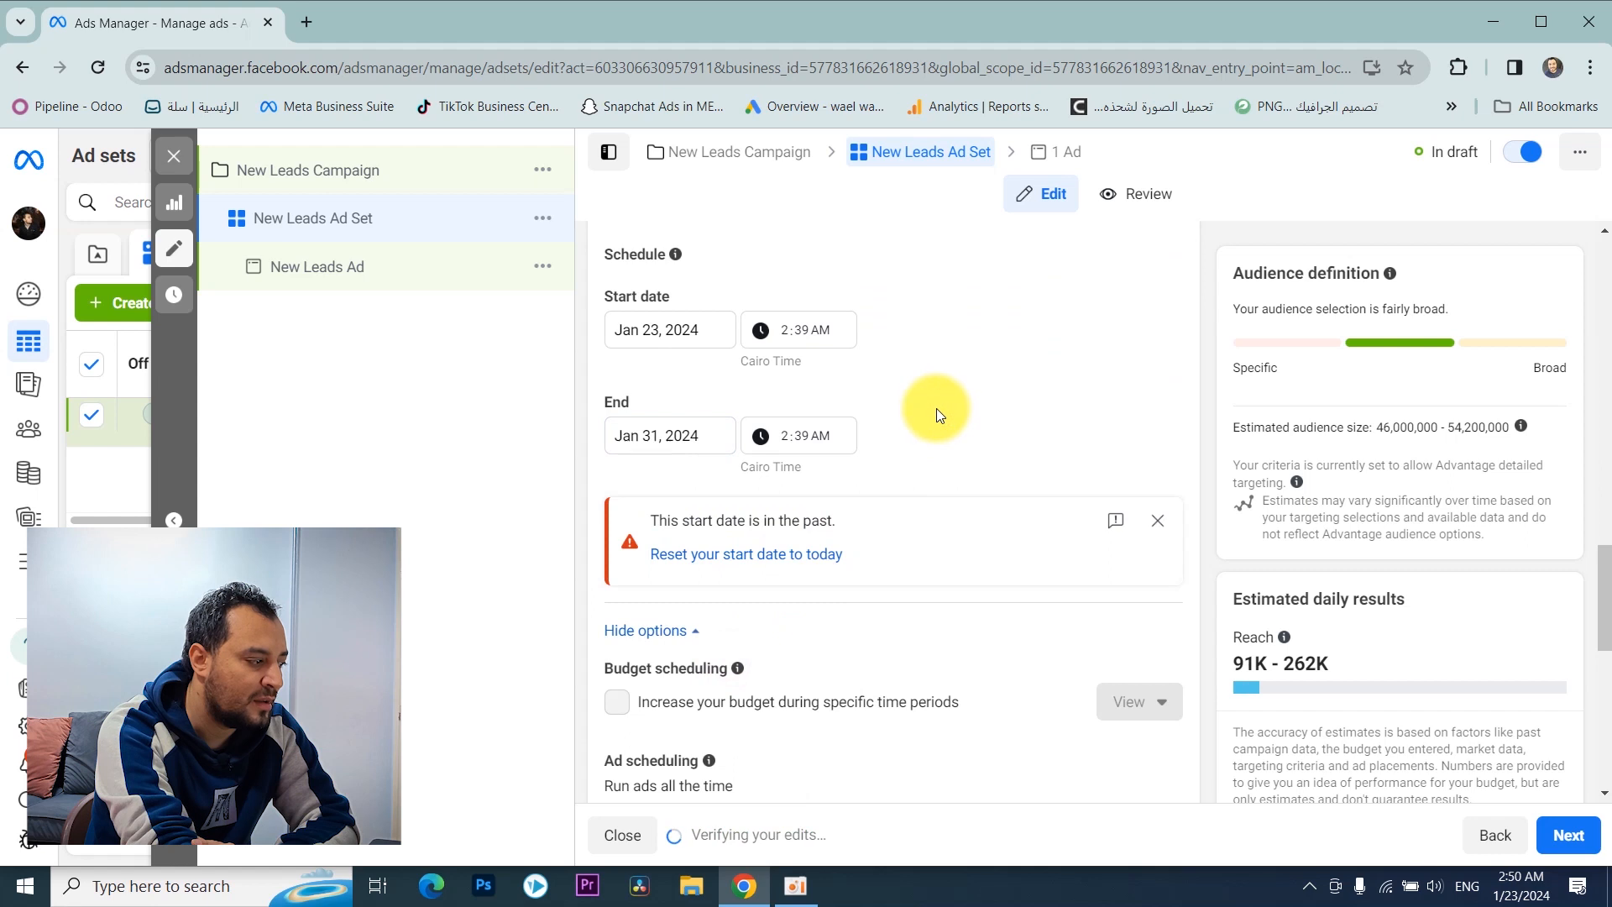
Step: Edit the ad scheduling setting and enable running ads on a schedule
scroll(914, 430, "down", 1)
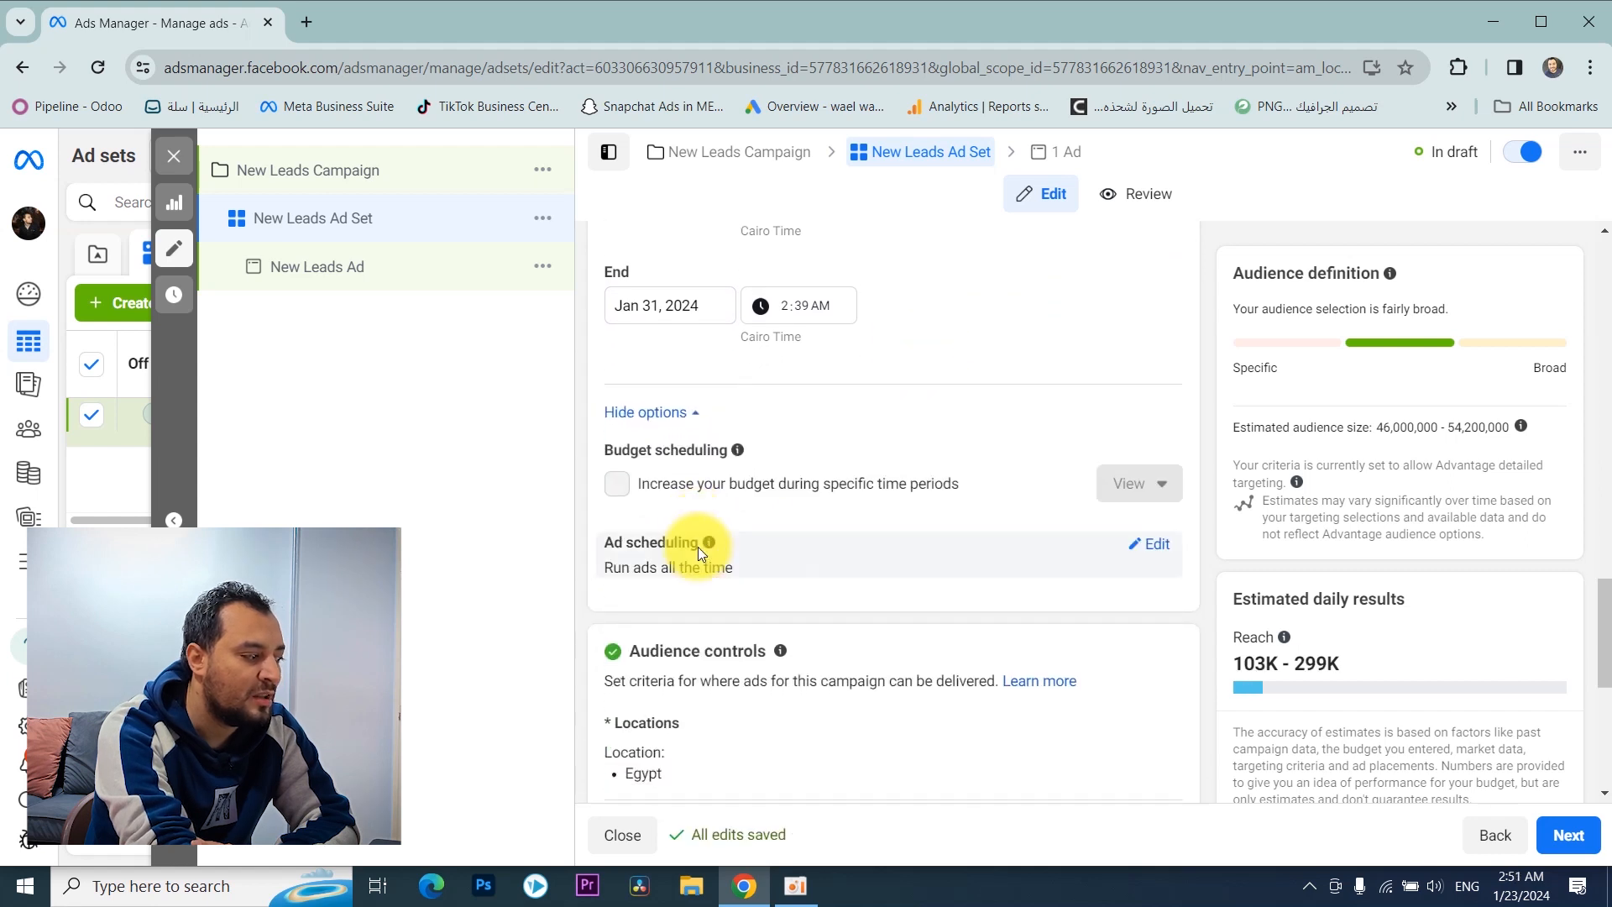
scroll(698, 547, "down", 1)
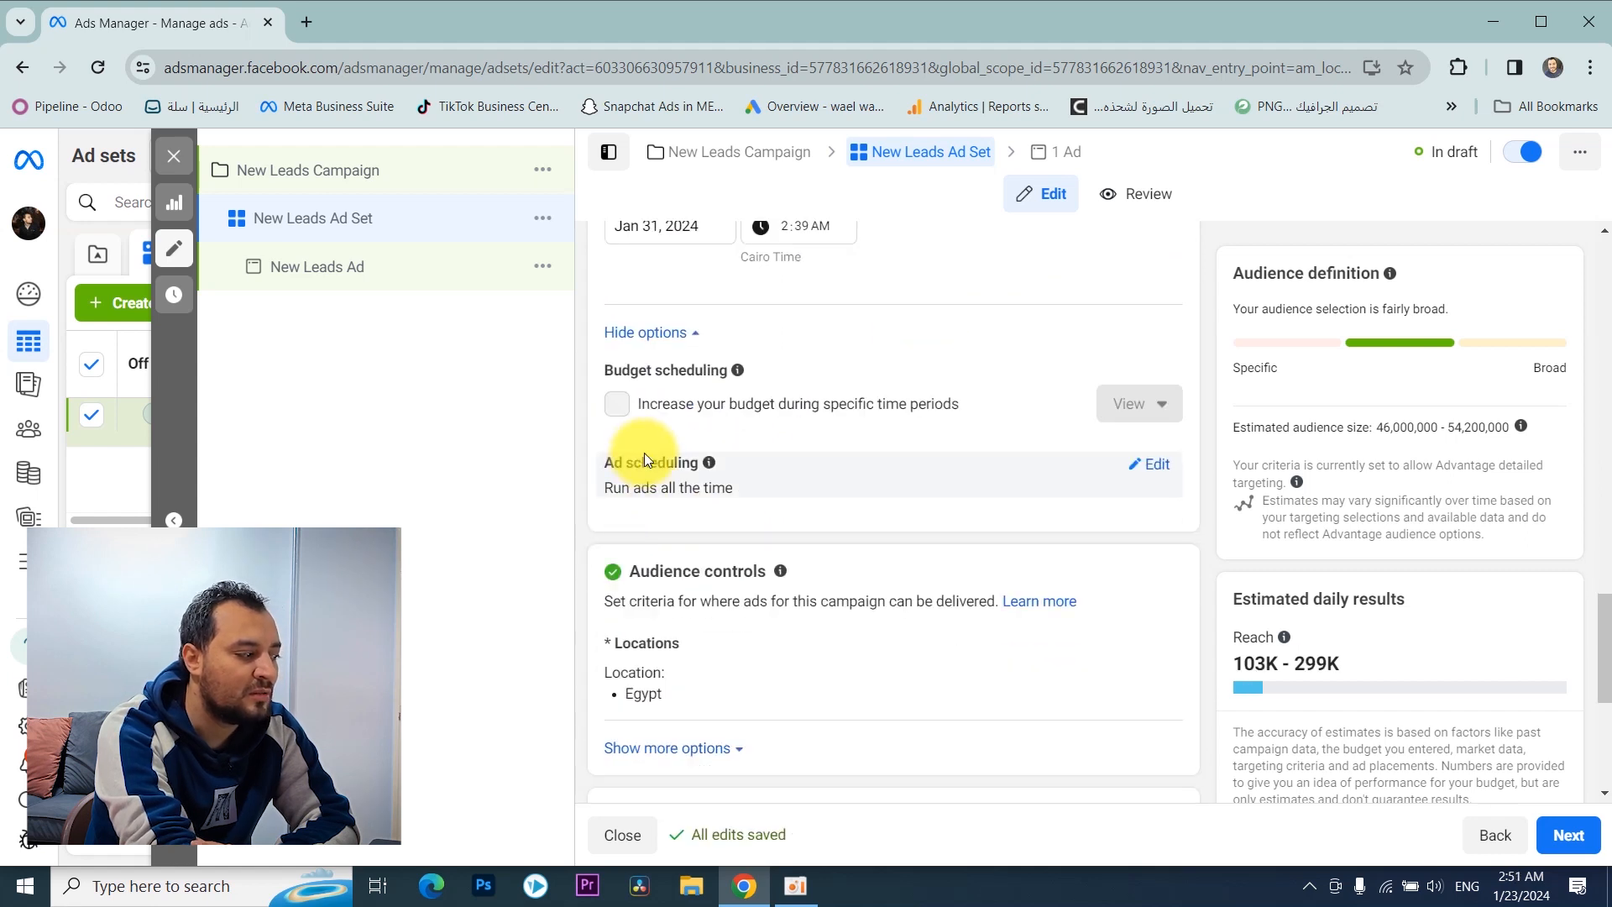
left_click(1149, 467)
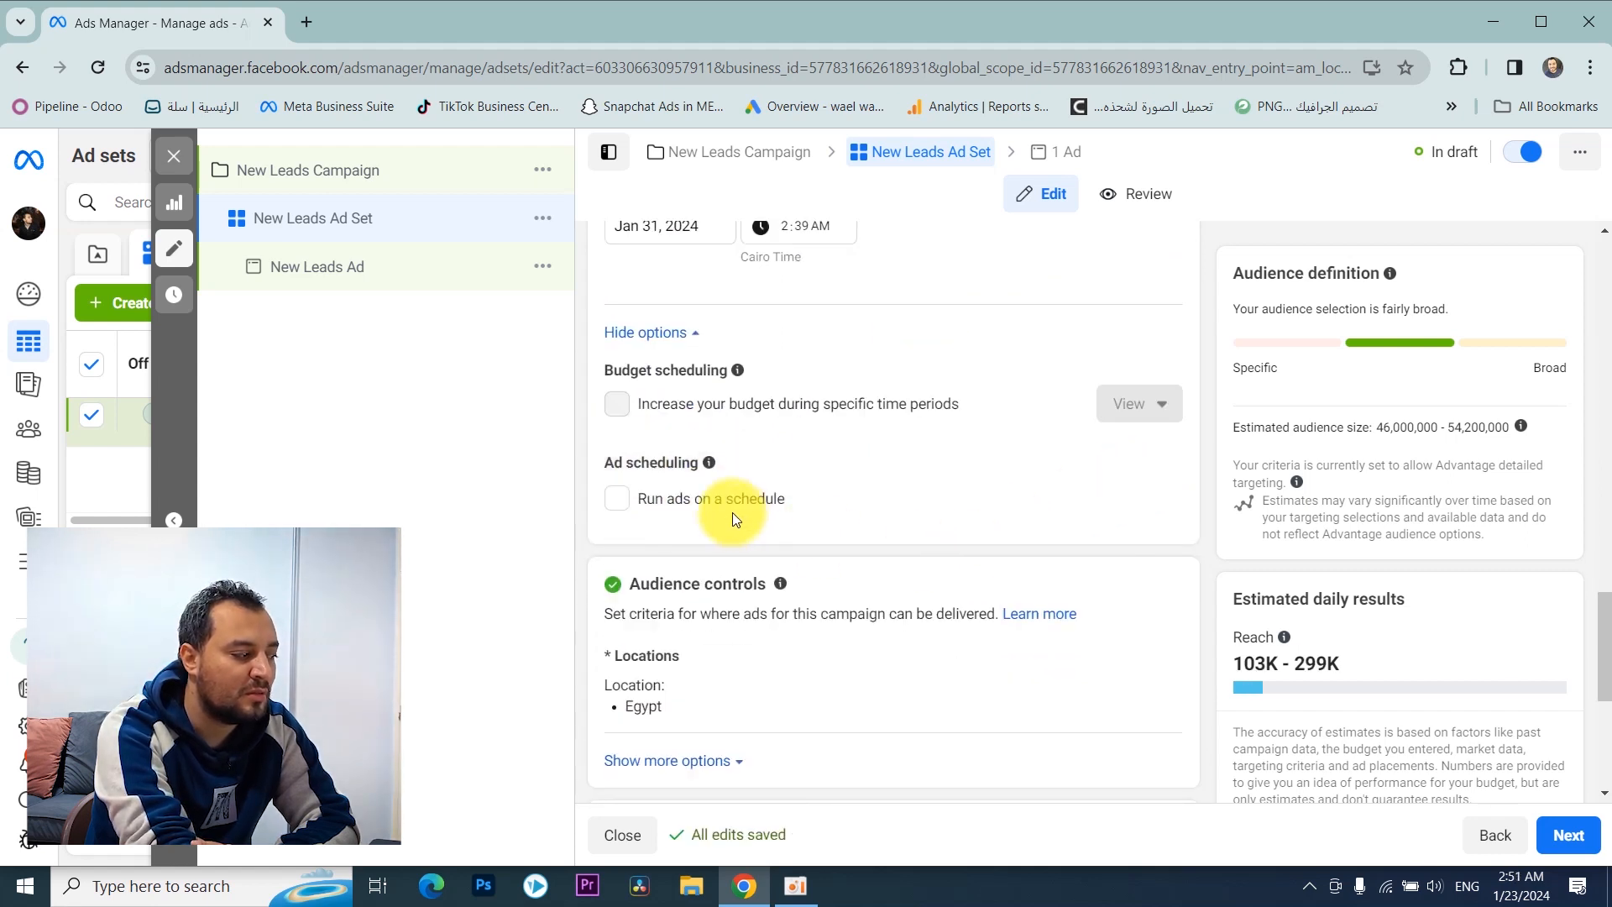
left_click(629, 502)
scroll(671, 529, "down", 2)
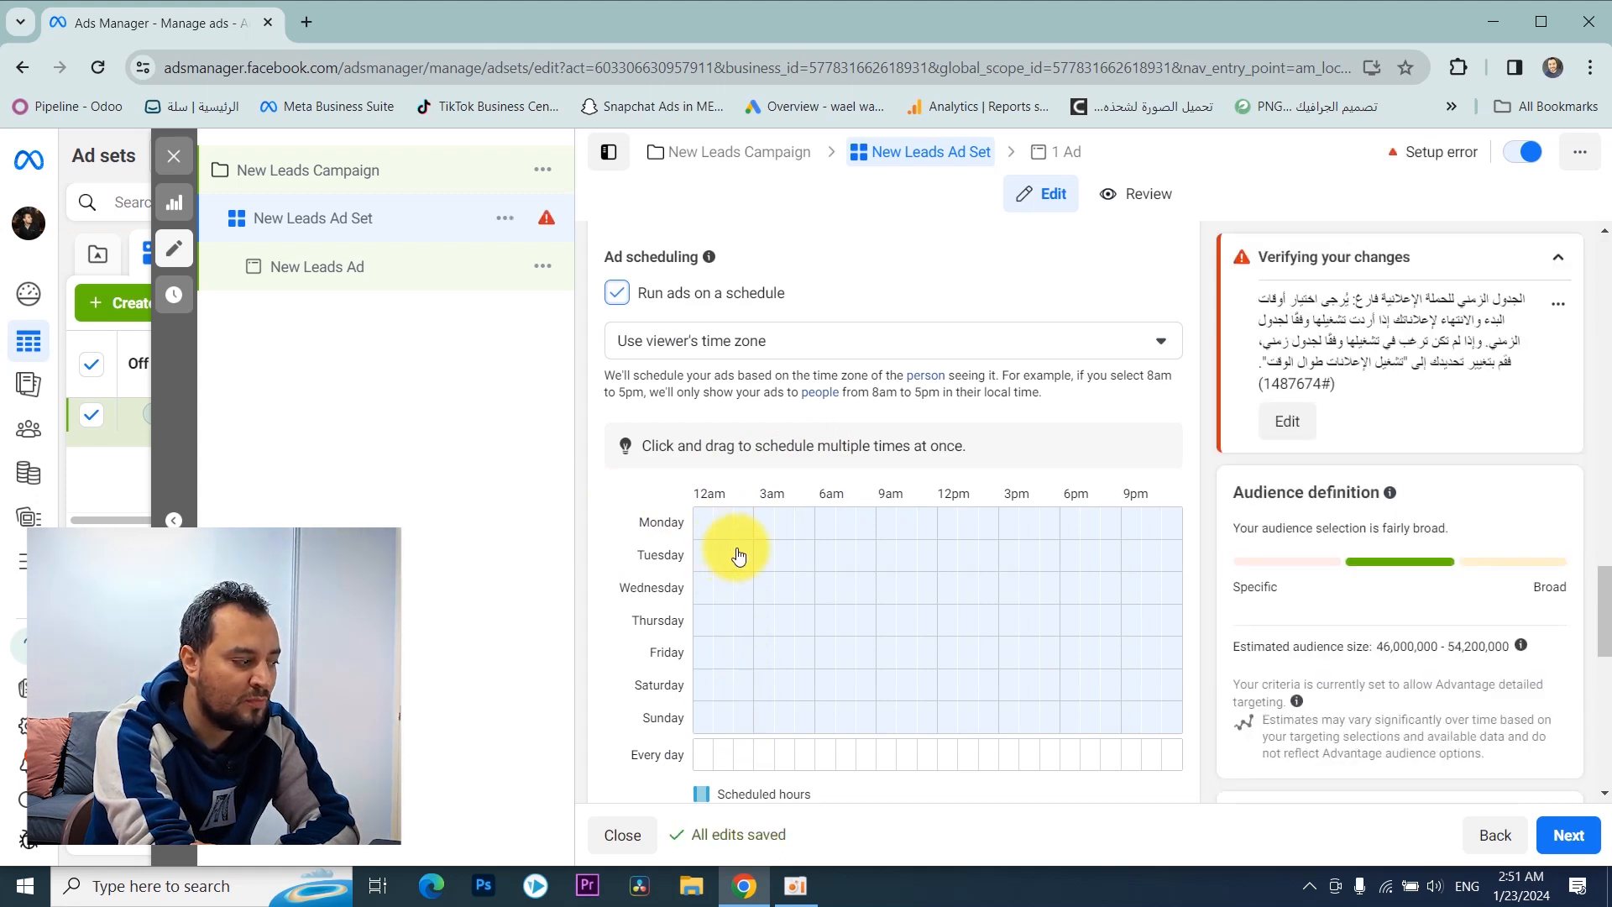
Step: Mark the six hourly slots from 12am to 6am on Monday in the ad schedule grid
scroll(734, 562, "down", 2)
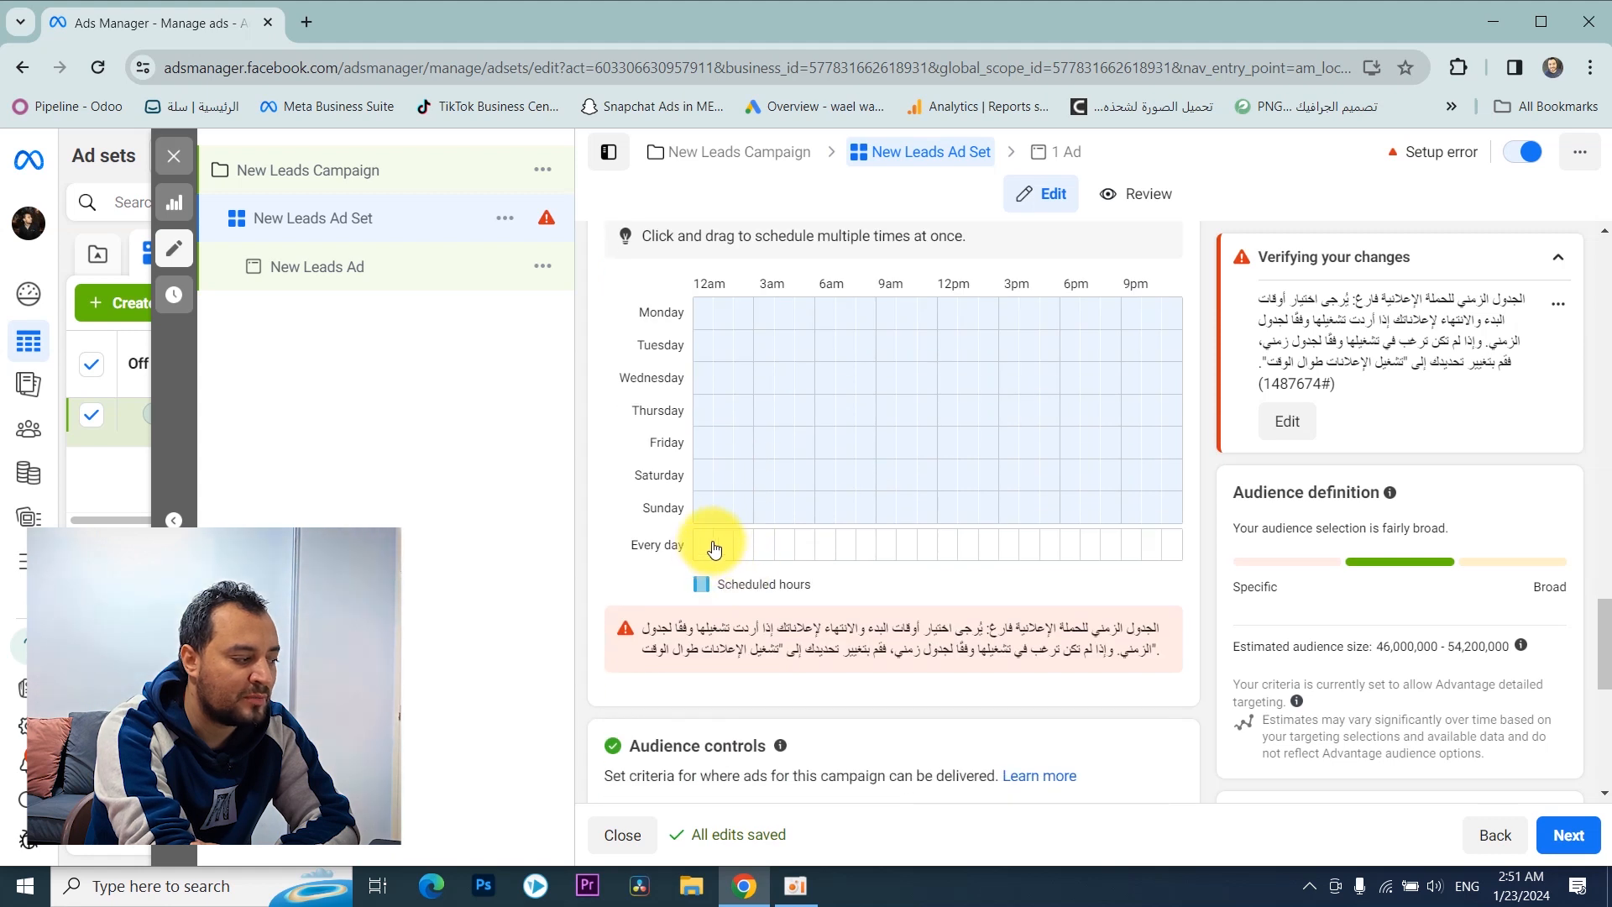
scroll(714, 546, "up", 1)
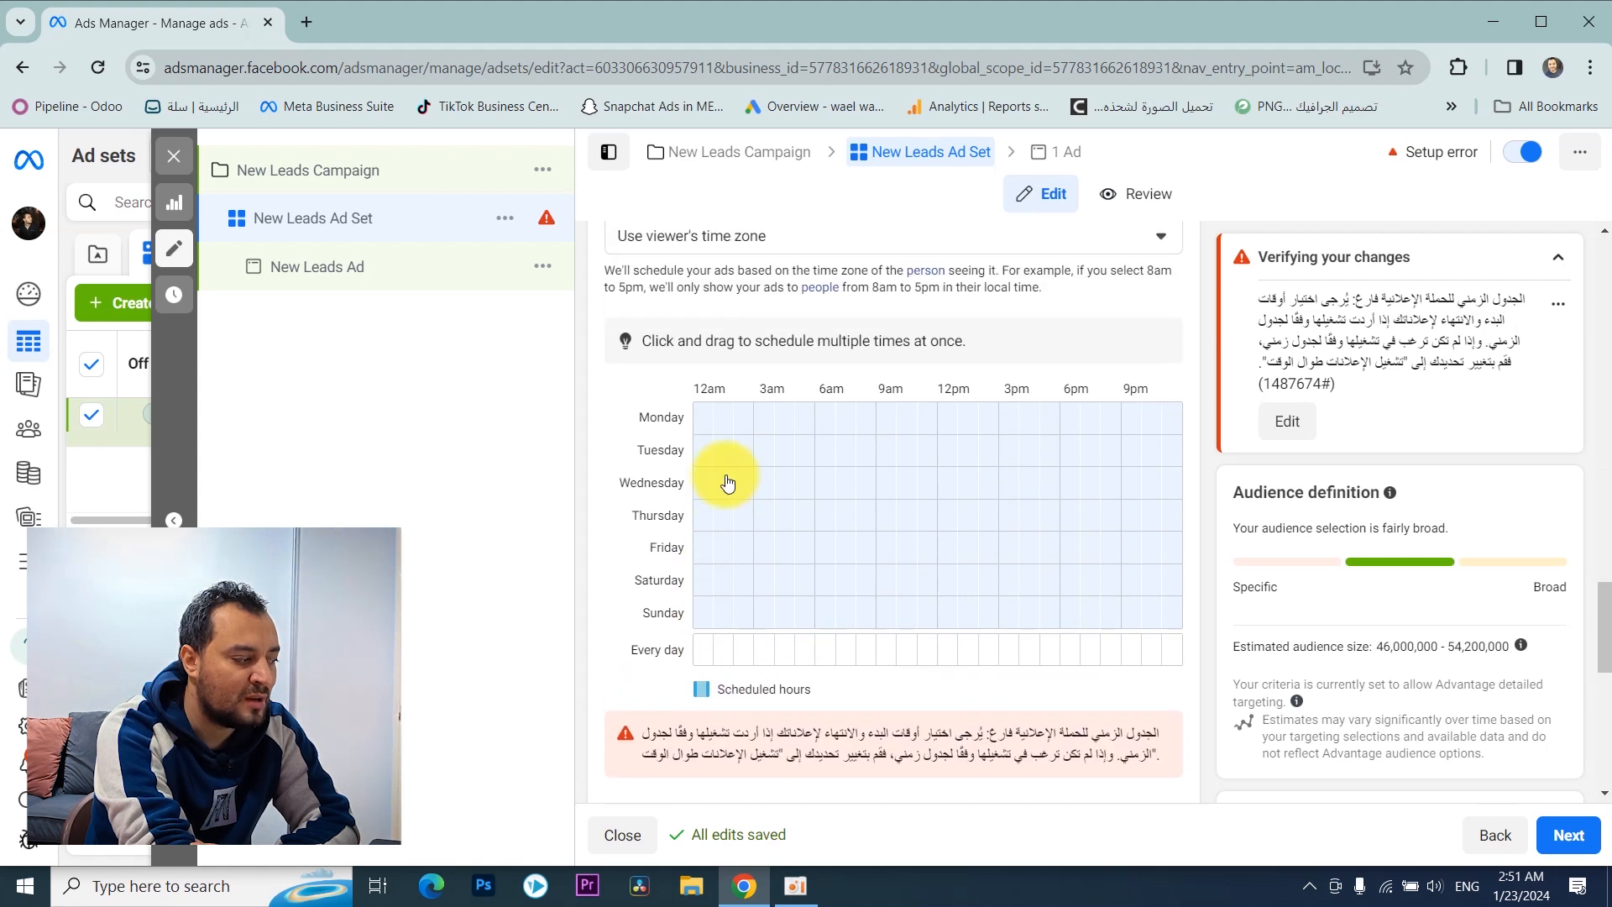
left_click(703, 426)
left_click(723, 426)
left_click(741, 429)
left_click(764, 428)
left_click(783, 423)
left_click(808, 422)
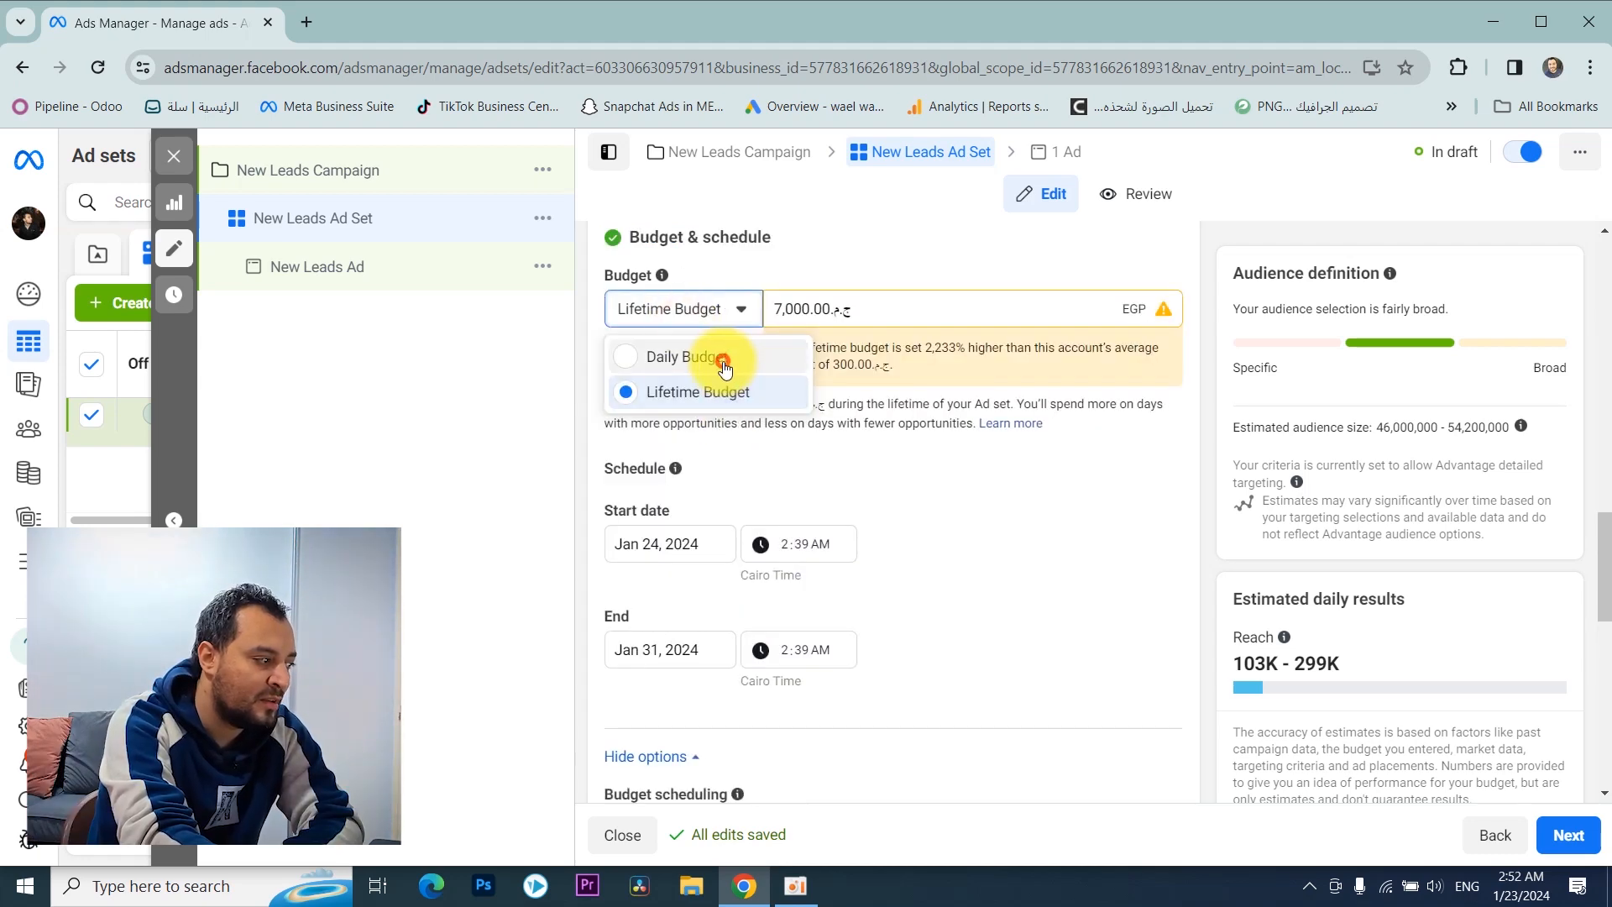
Step: Switch the ad set's budget type back to Daily Budget
left_click(731, 361)
scroll(587, 306, "up", 1)
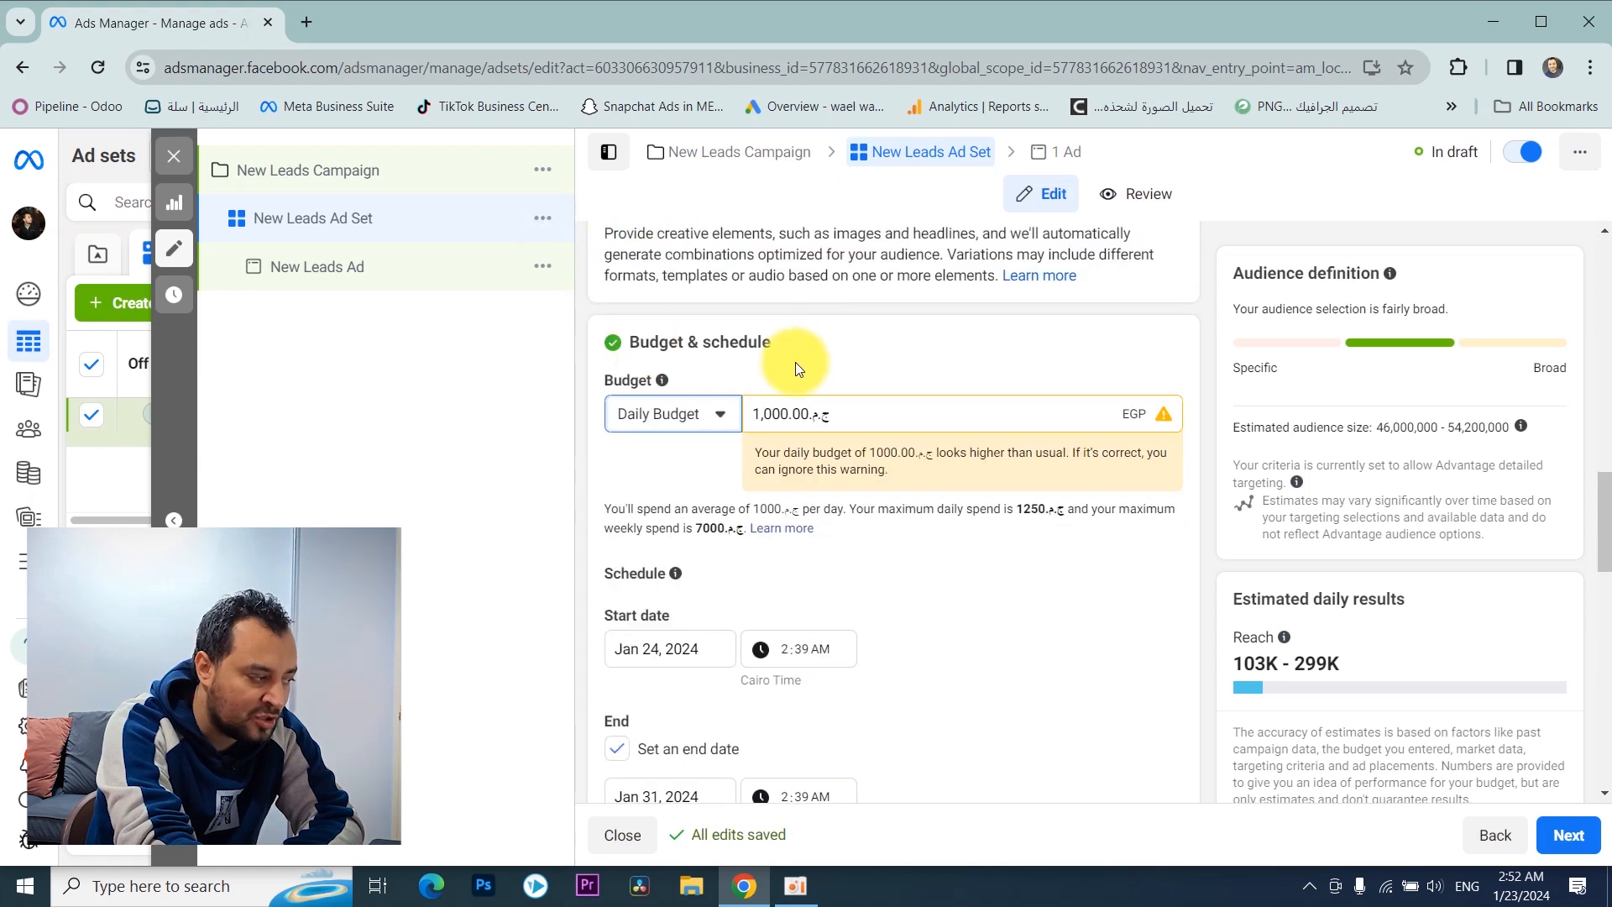
Step: Review the ad set's budget type choices, schedule dates, budget scheduling and ad scheduling options
scroll(732, 334, "down", 1)
scroll(665, 351, "down", 2)
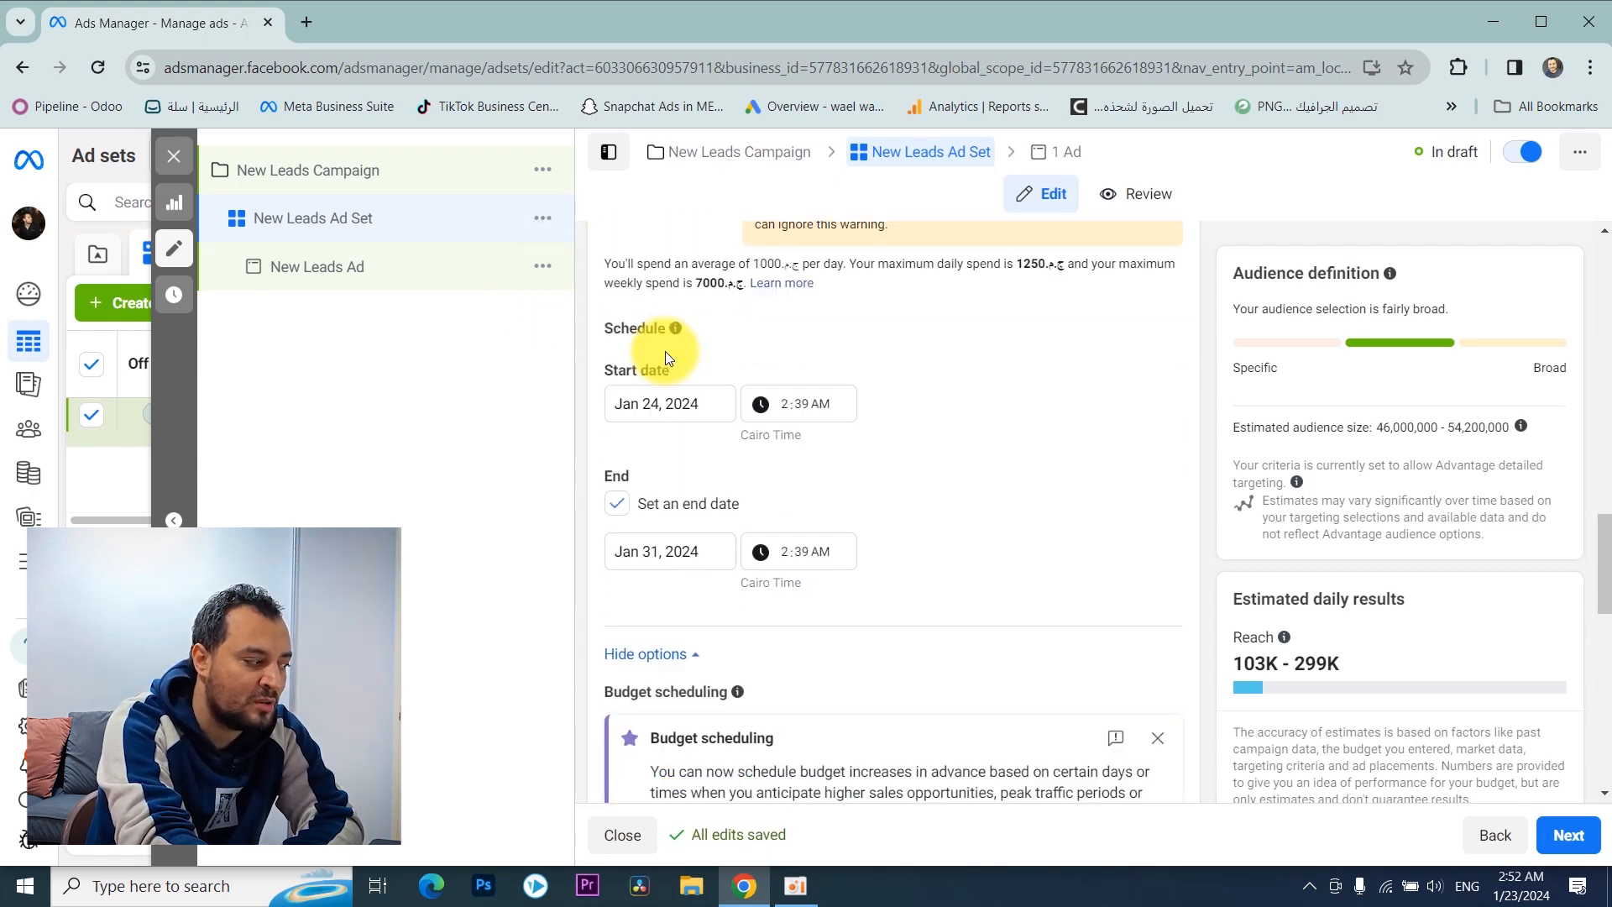
scroll(677, 378, "up", 2)
left_click(682, 309)
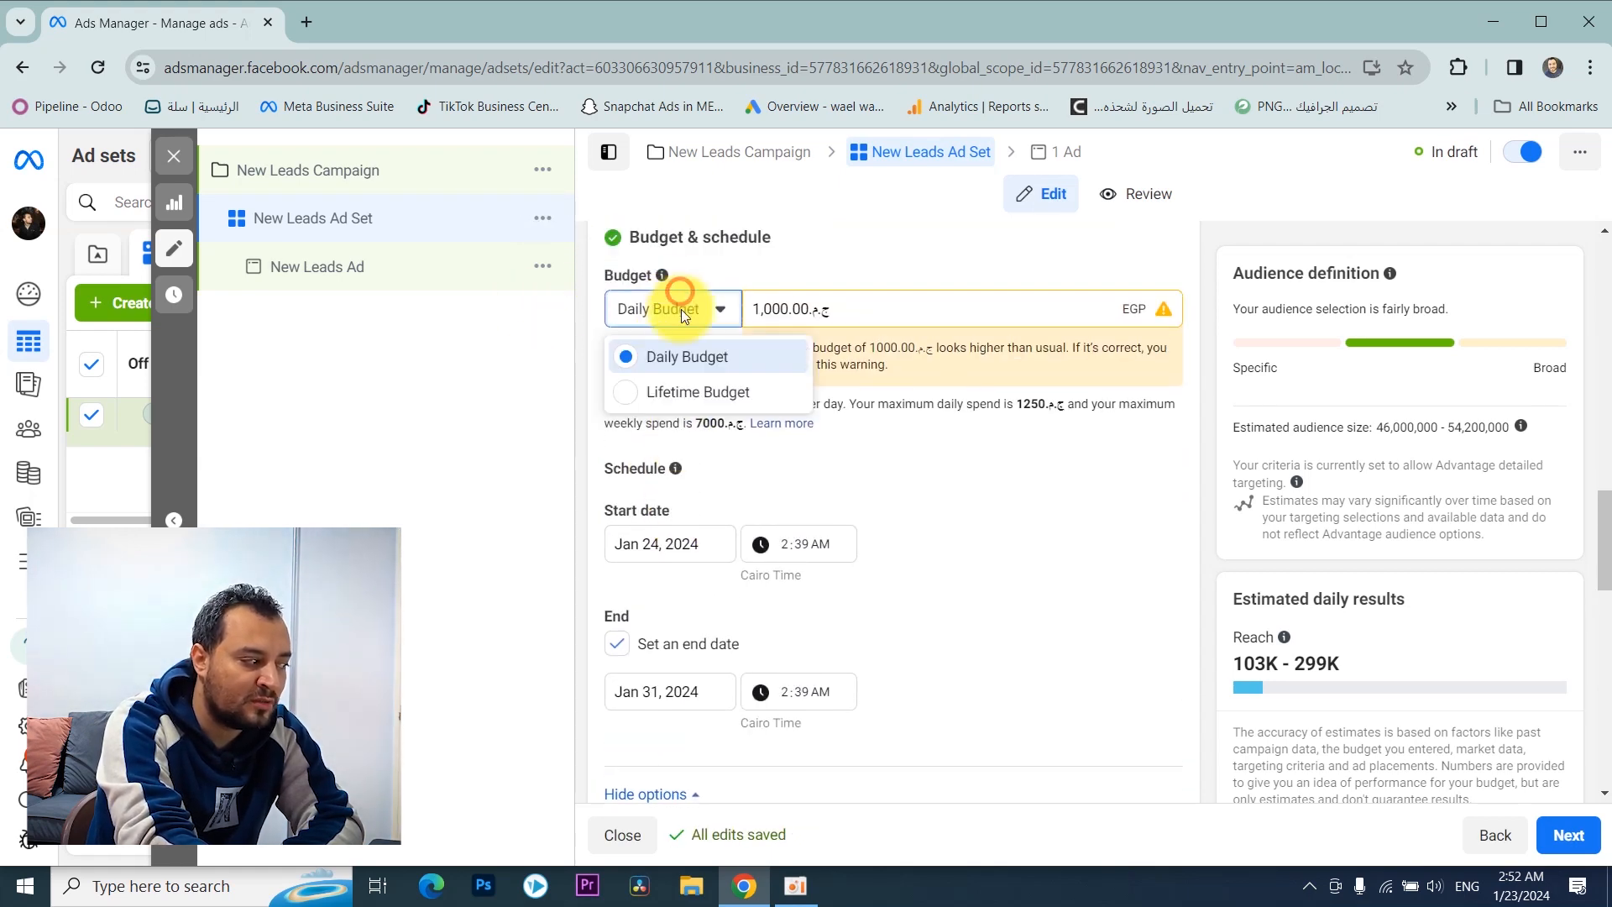
scroll(1097, 456, "down", 2)
scroll(1096, 457, "down", 3)
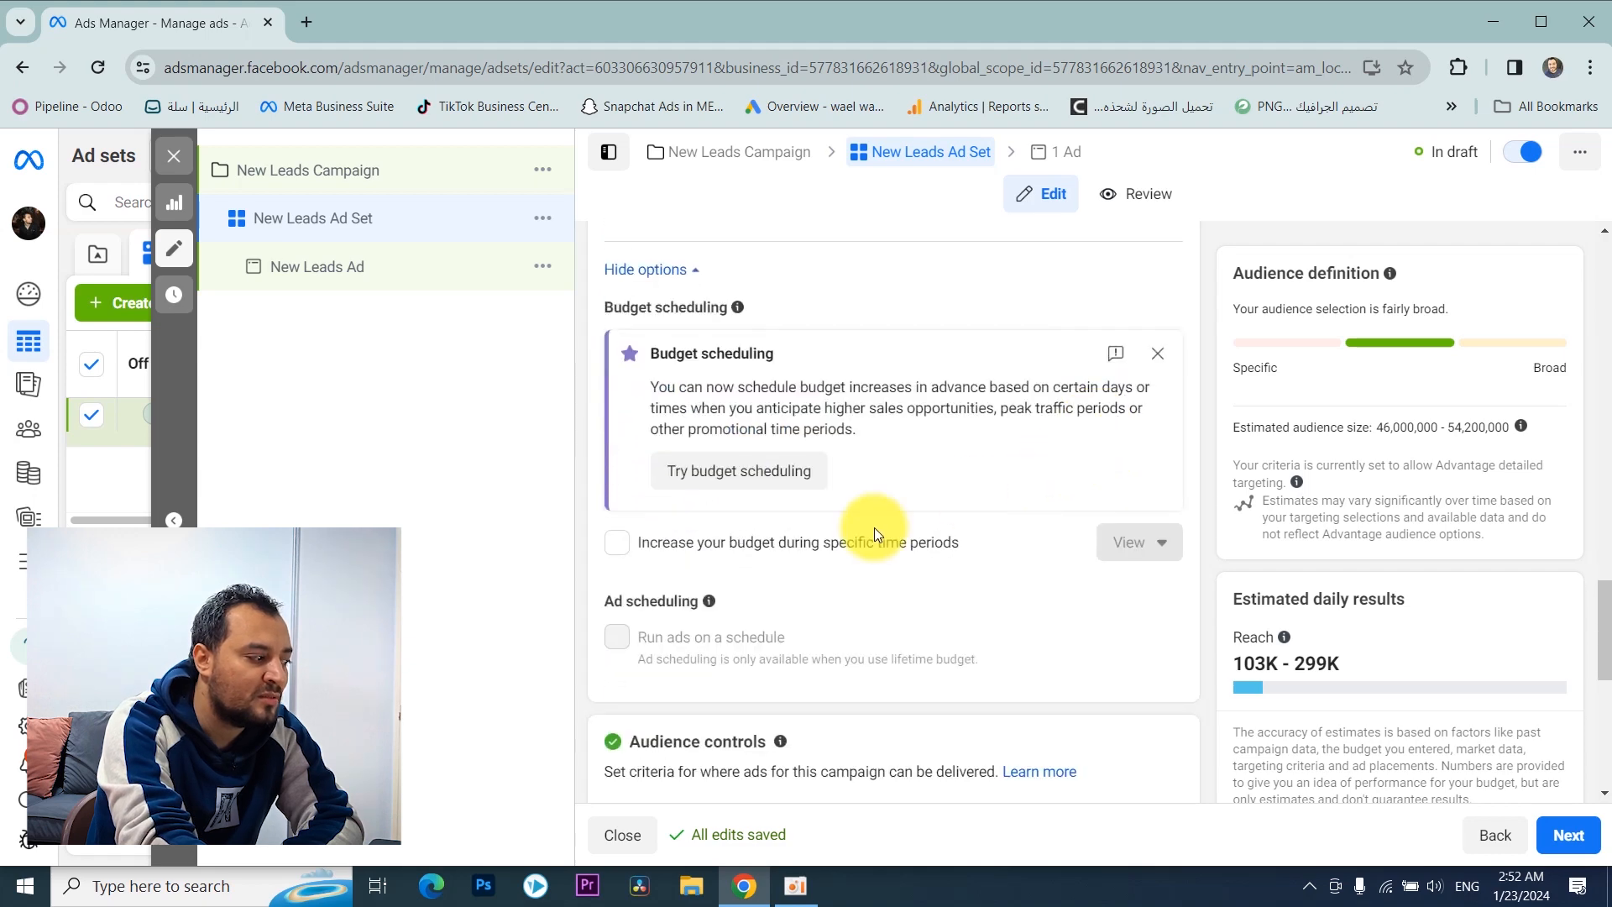
scroll(740, 562, "down", 1)
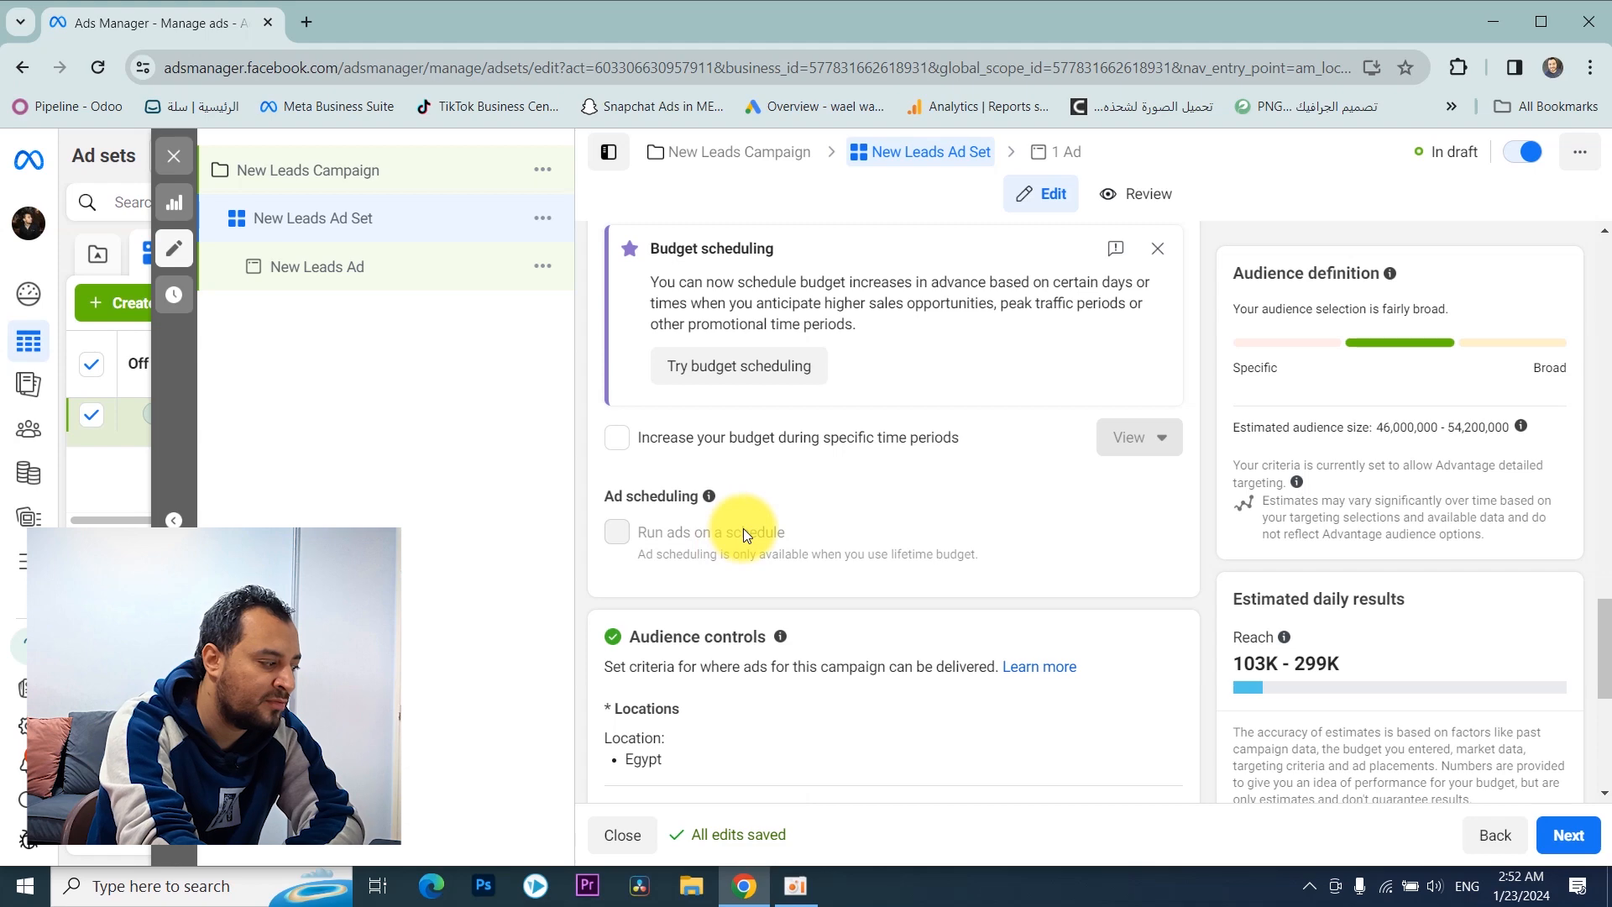
Step: Examine the ad set's Audience controls and Advantage+ audience sections
scroll(743, 527, "down", 3)
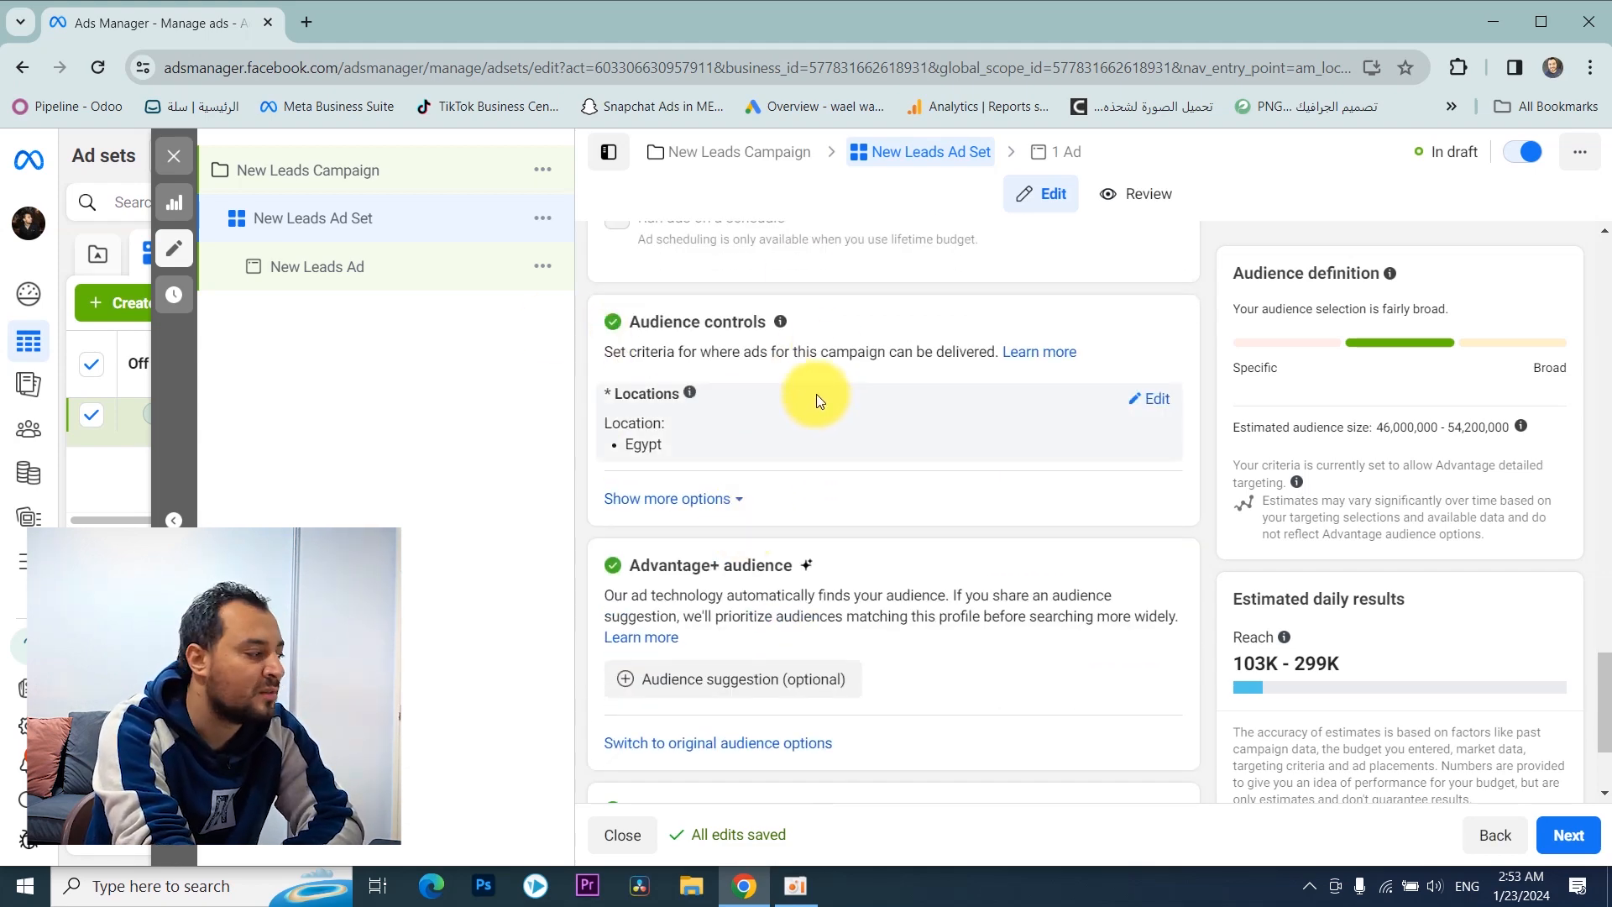
scroll(816, 394, "up", 1)
mouse_move(689, 414)
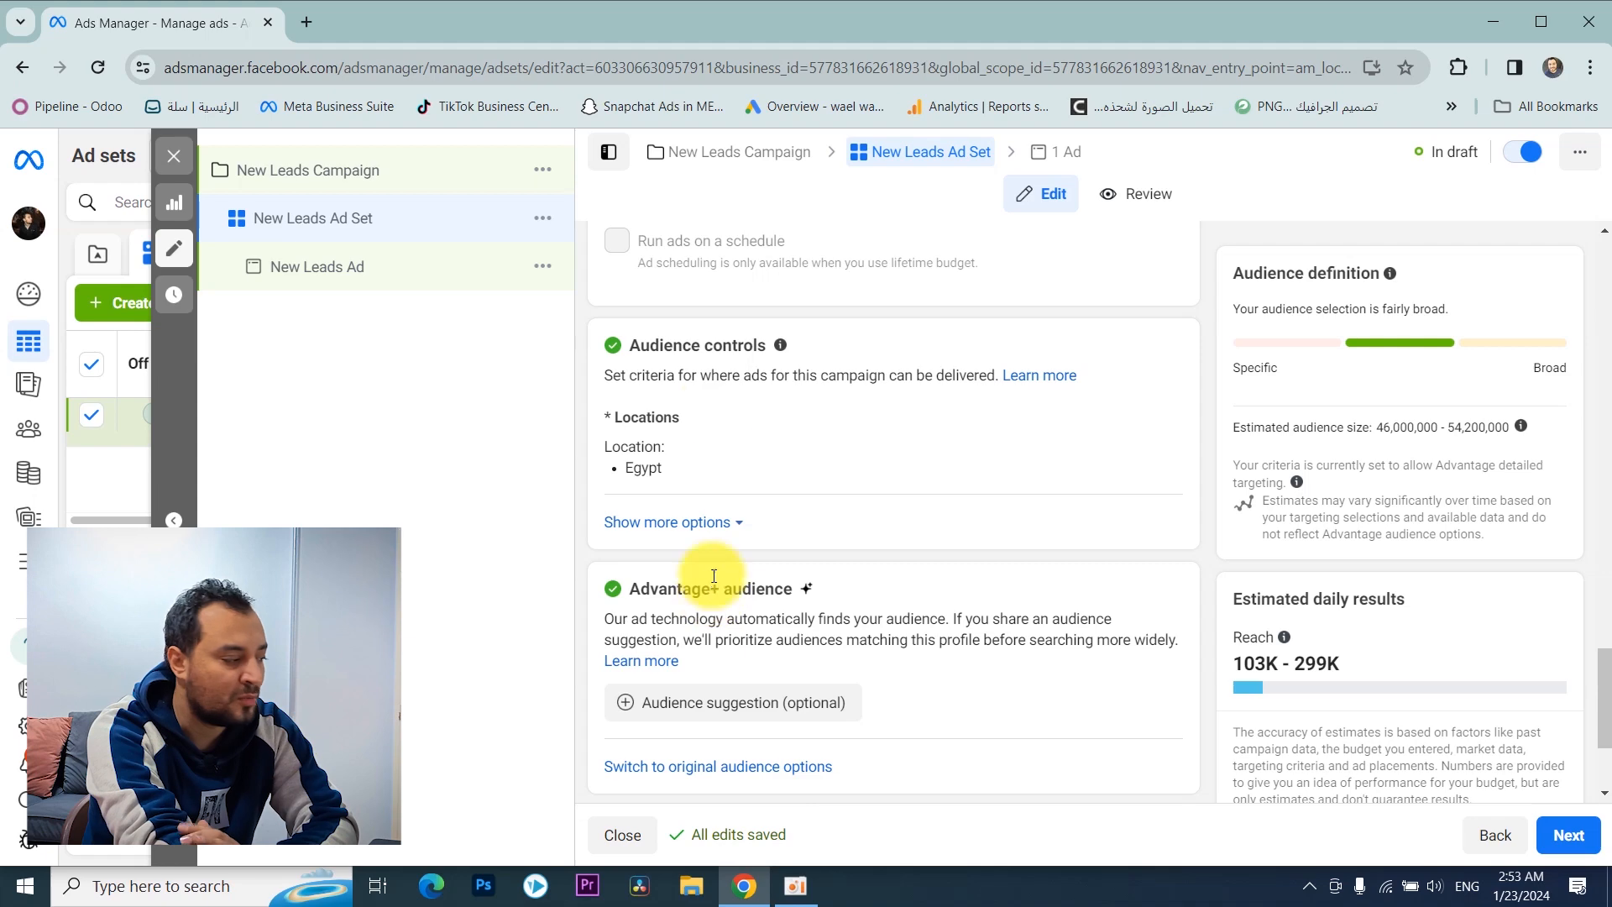
scroll(750, 449, "down", 1)
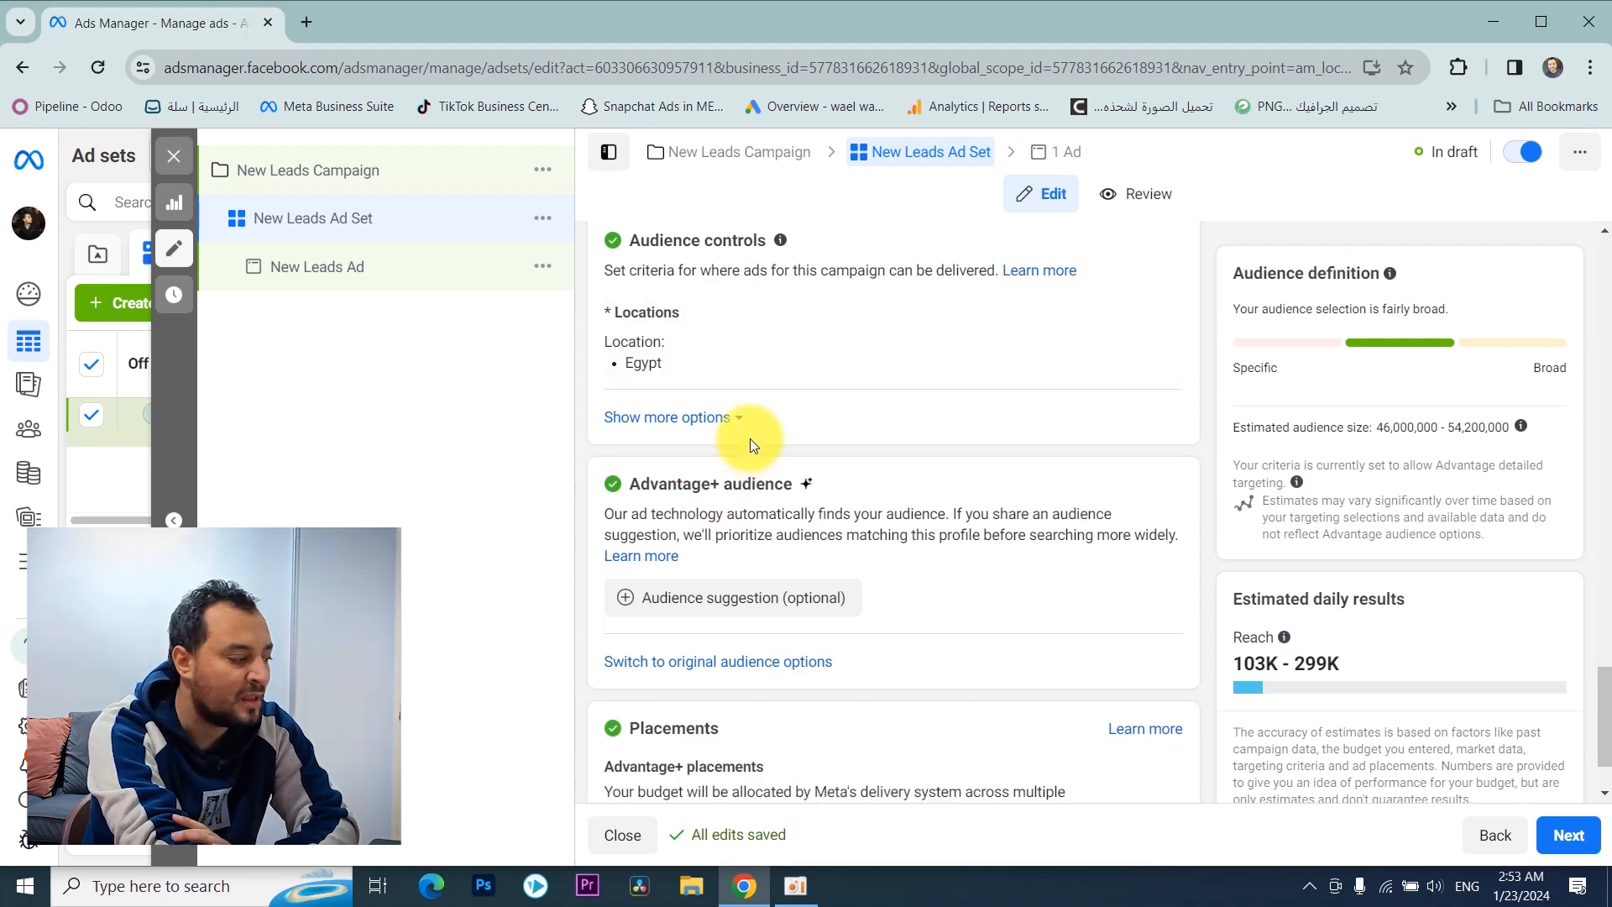
scroll(742, 452, "down", 1)
scroll(695, 559, "up", 2)
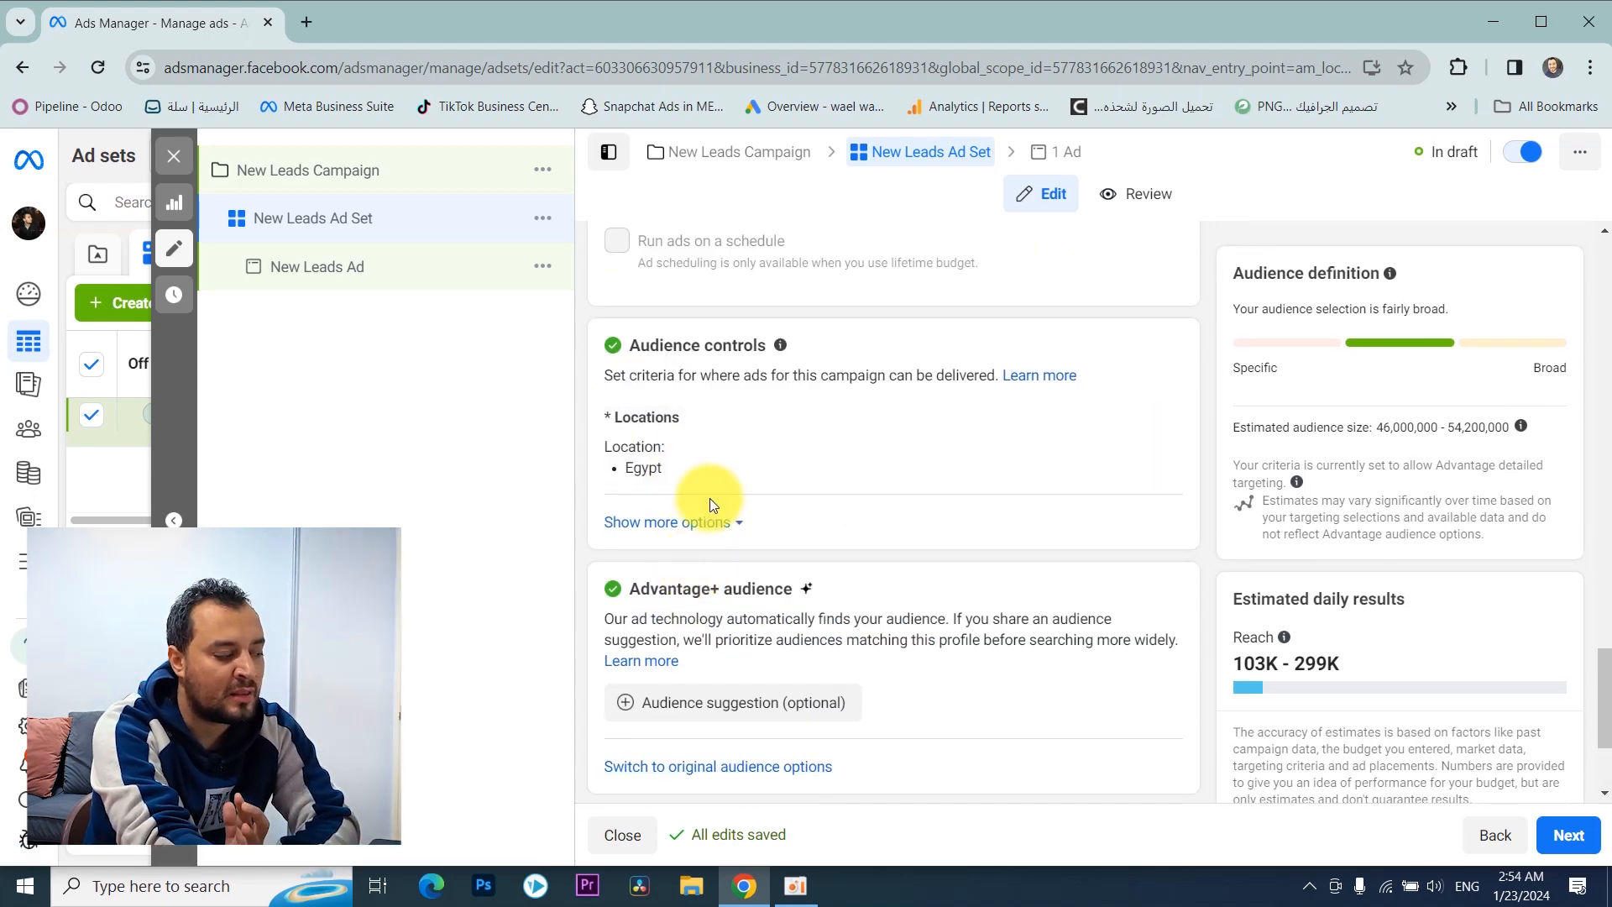
scroll(709, 499, "down", 1)
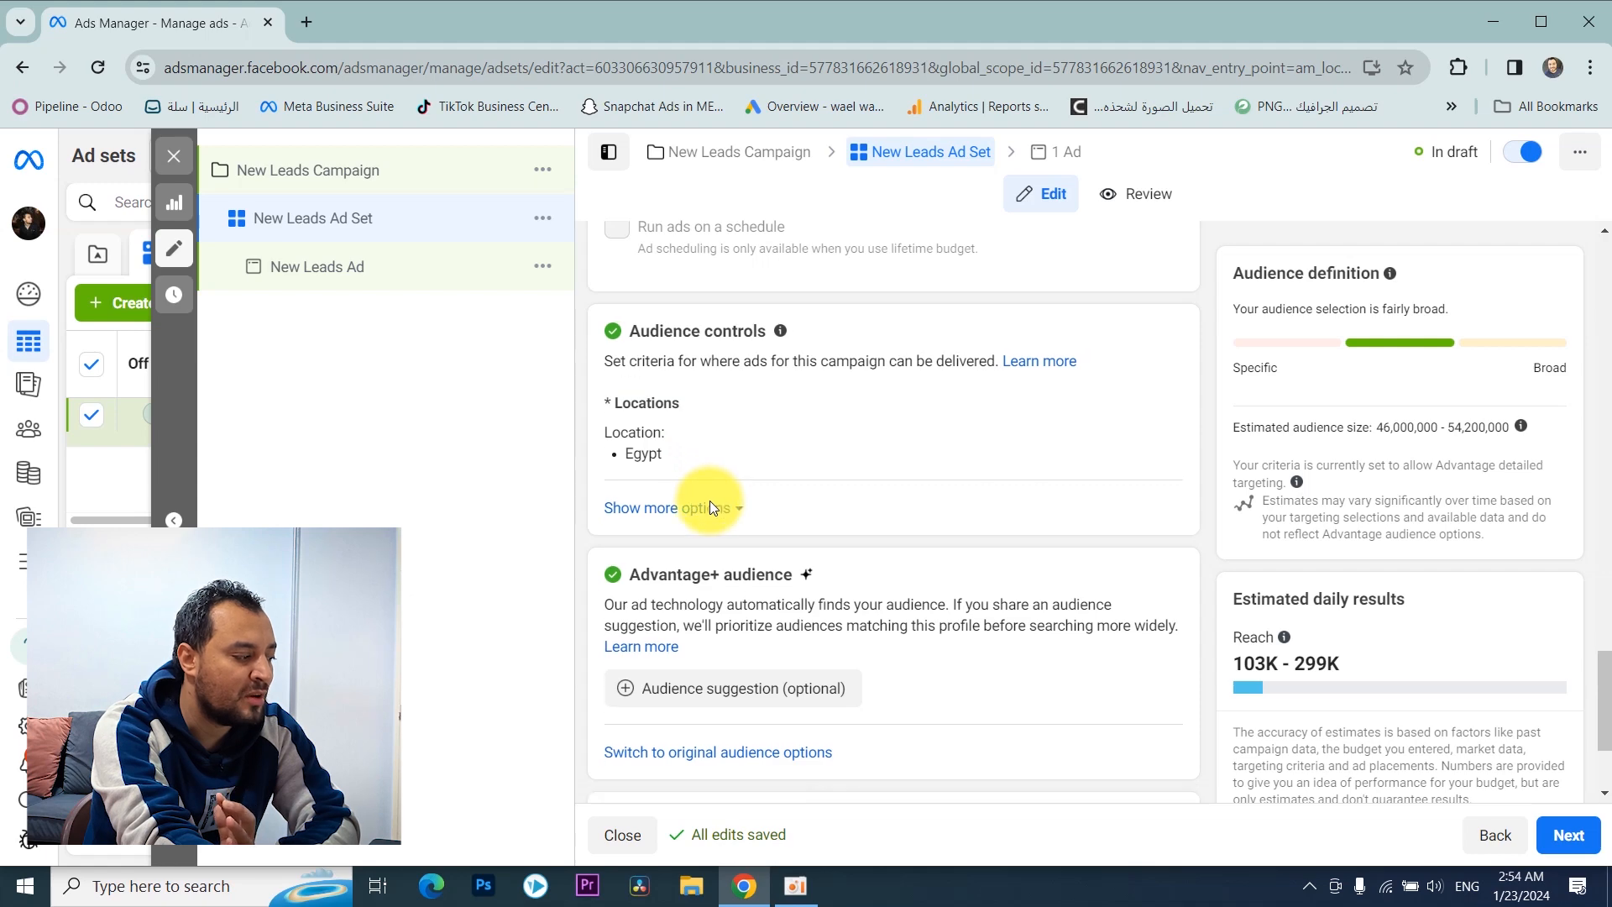
scroll(705, 596, "up", 2)
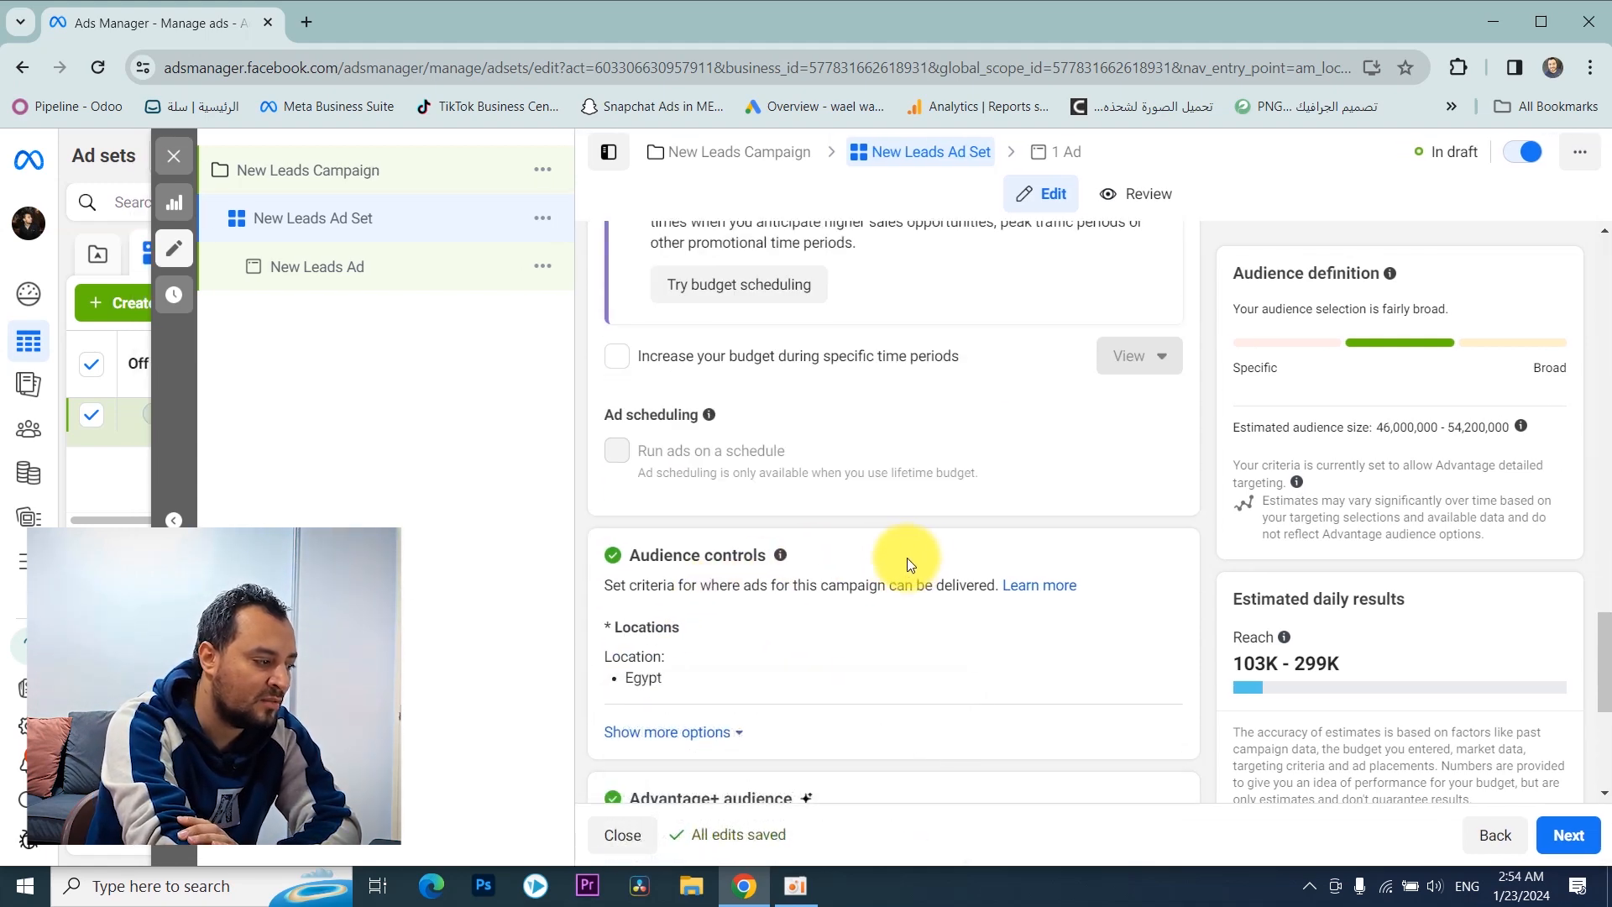
Step: Open the ad set's Locations setting for editing under Audience controls
scroll(832, 524, "down", 1)
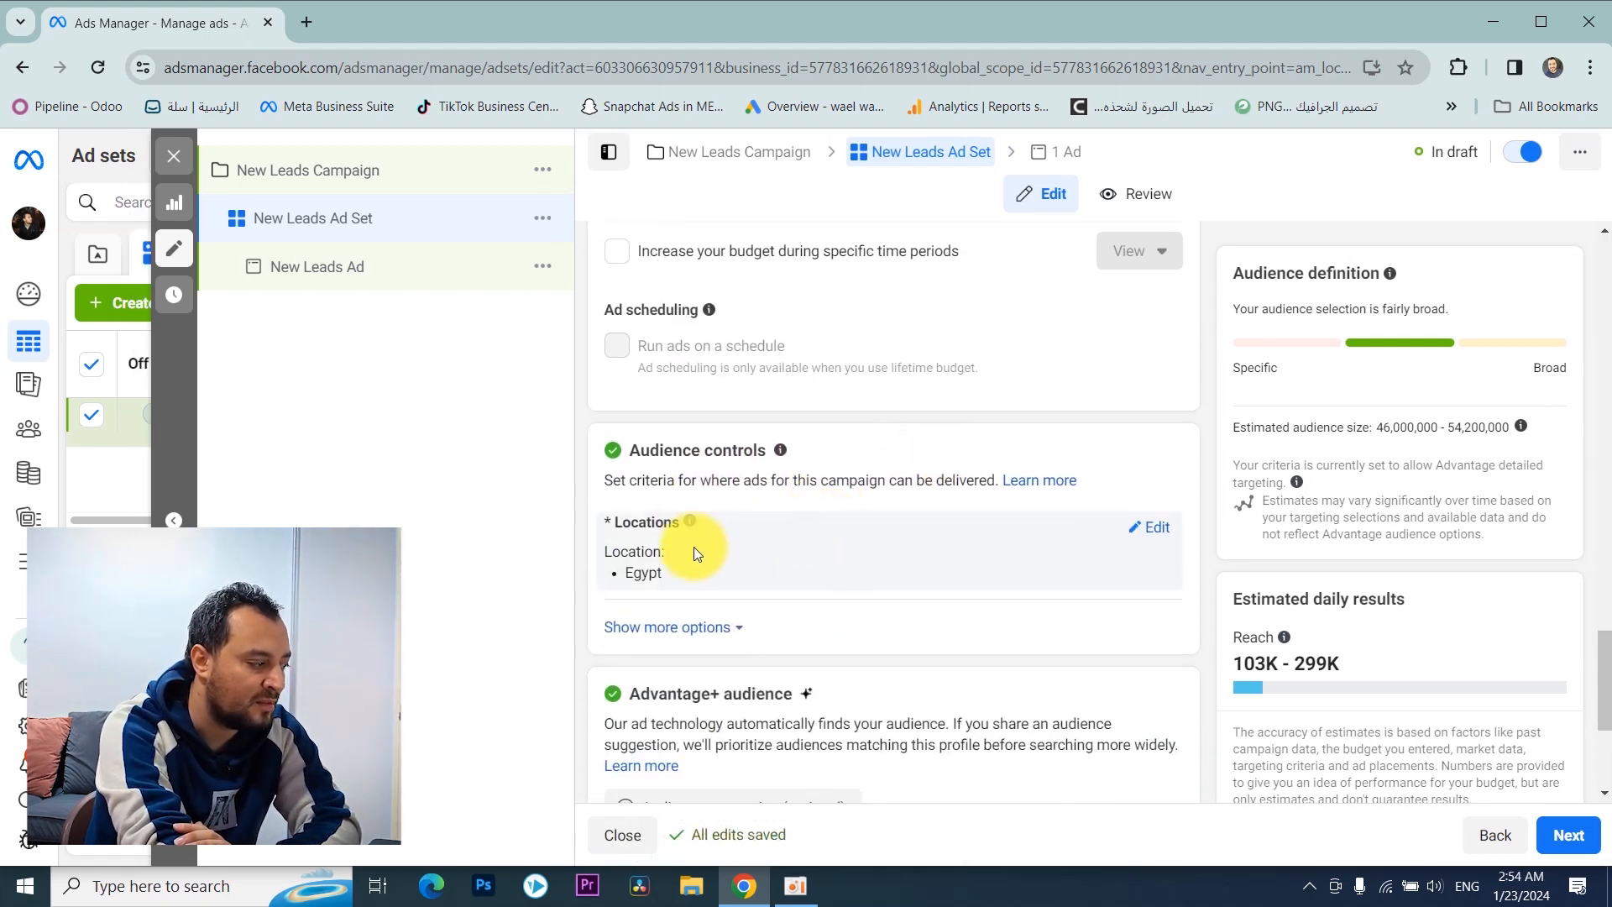
left_click(1157, 529)
scroll(949, 459, "down", 2)
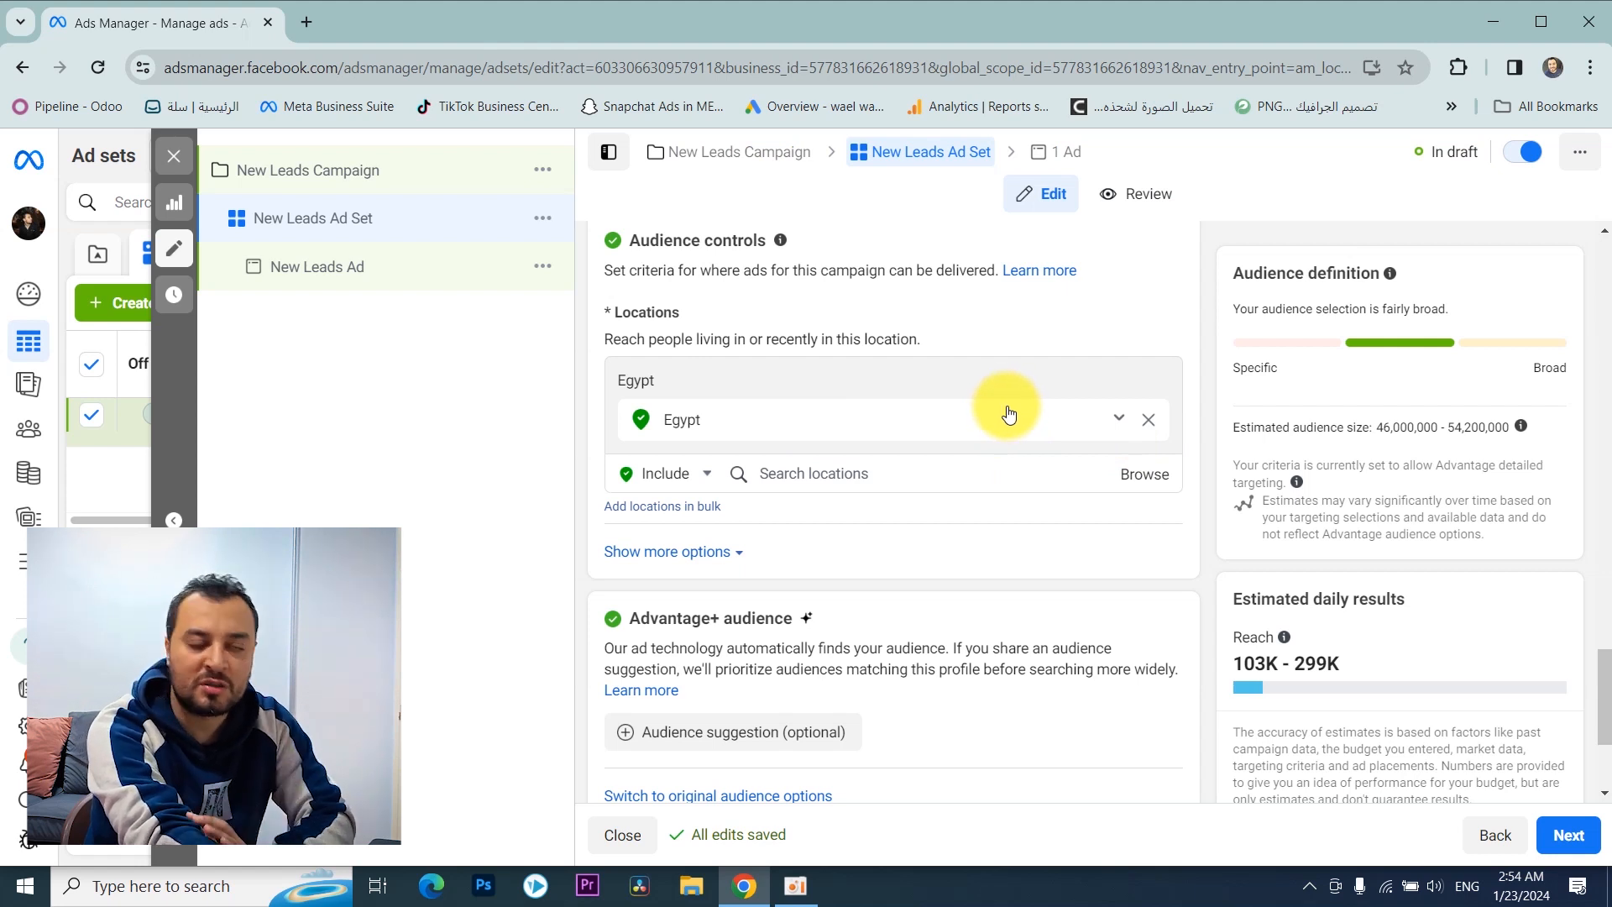
Step: Reveal the additional audience control options and set the minimum age to 25
scroll(836, 432, "down", 1)
left_click(713, 447)
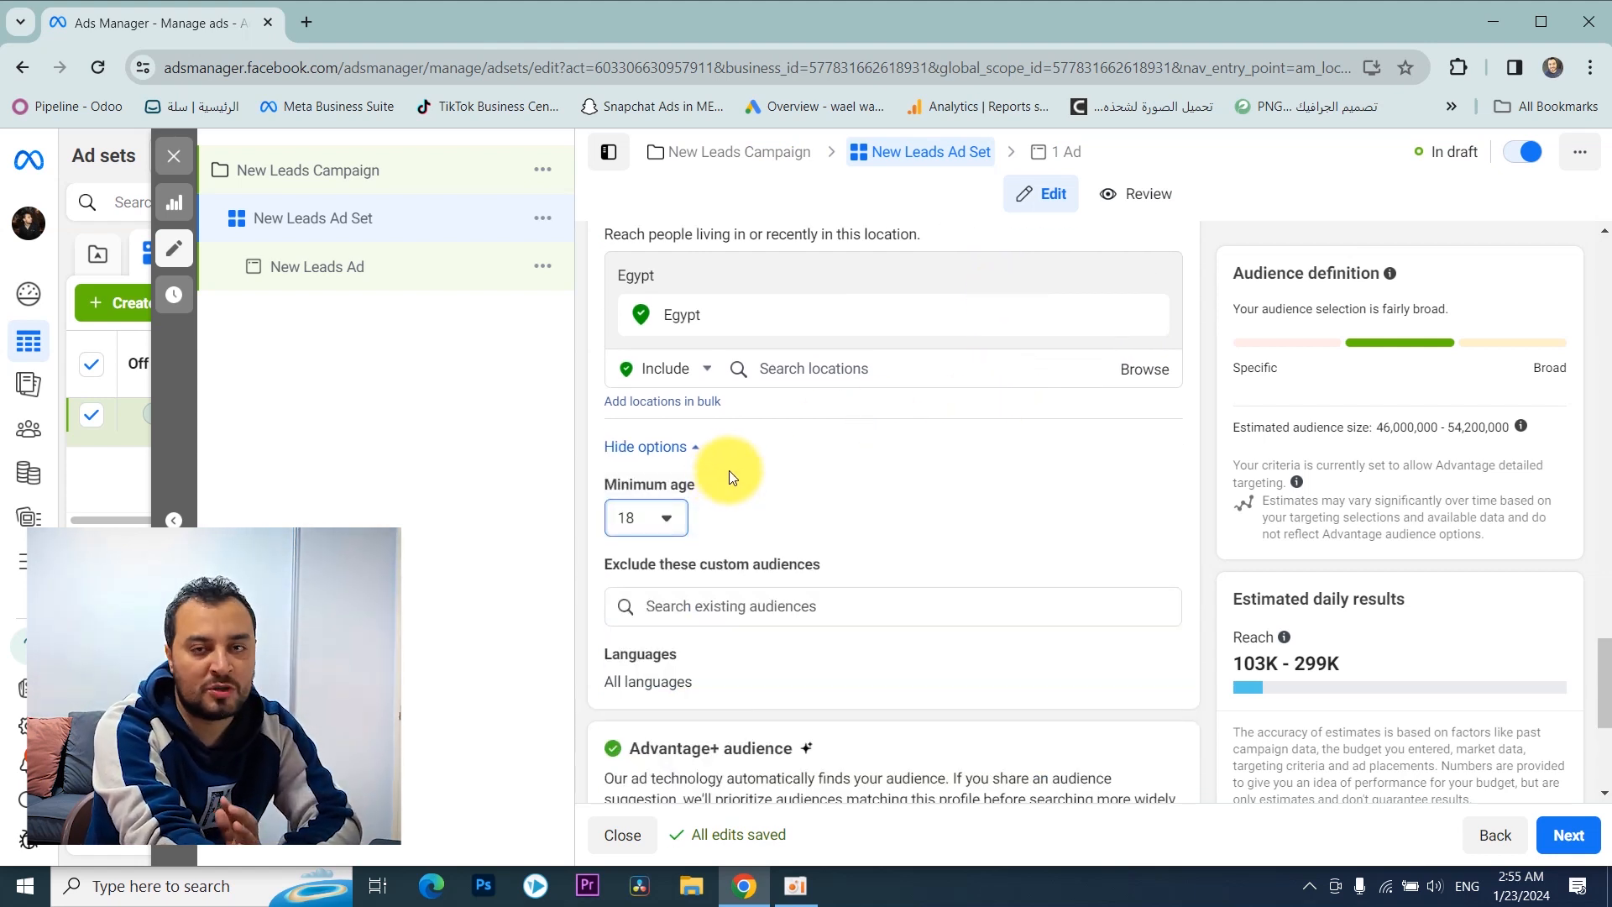
scroll(725, 468, "down", 1)
left_click(671, 416)
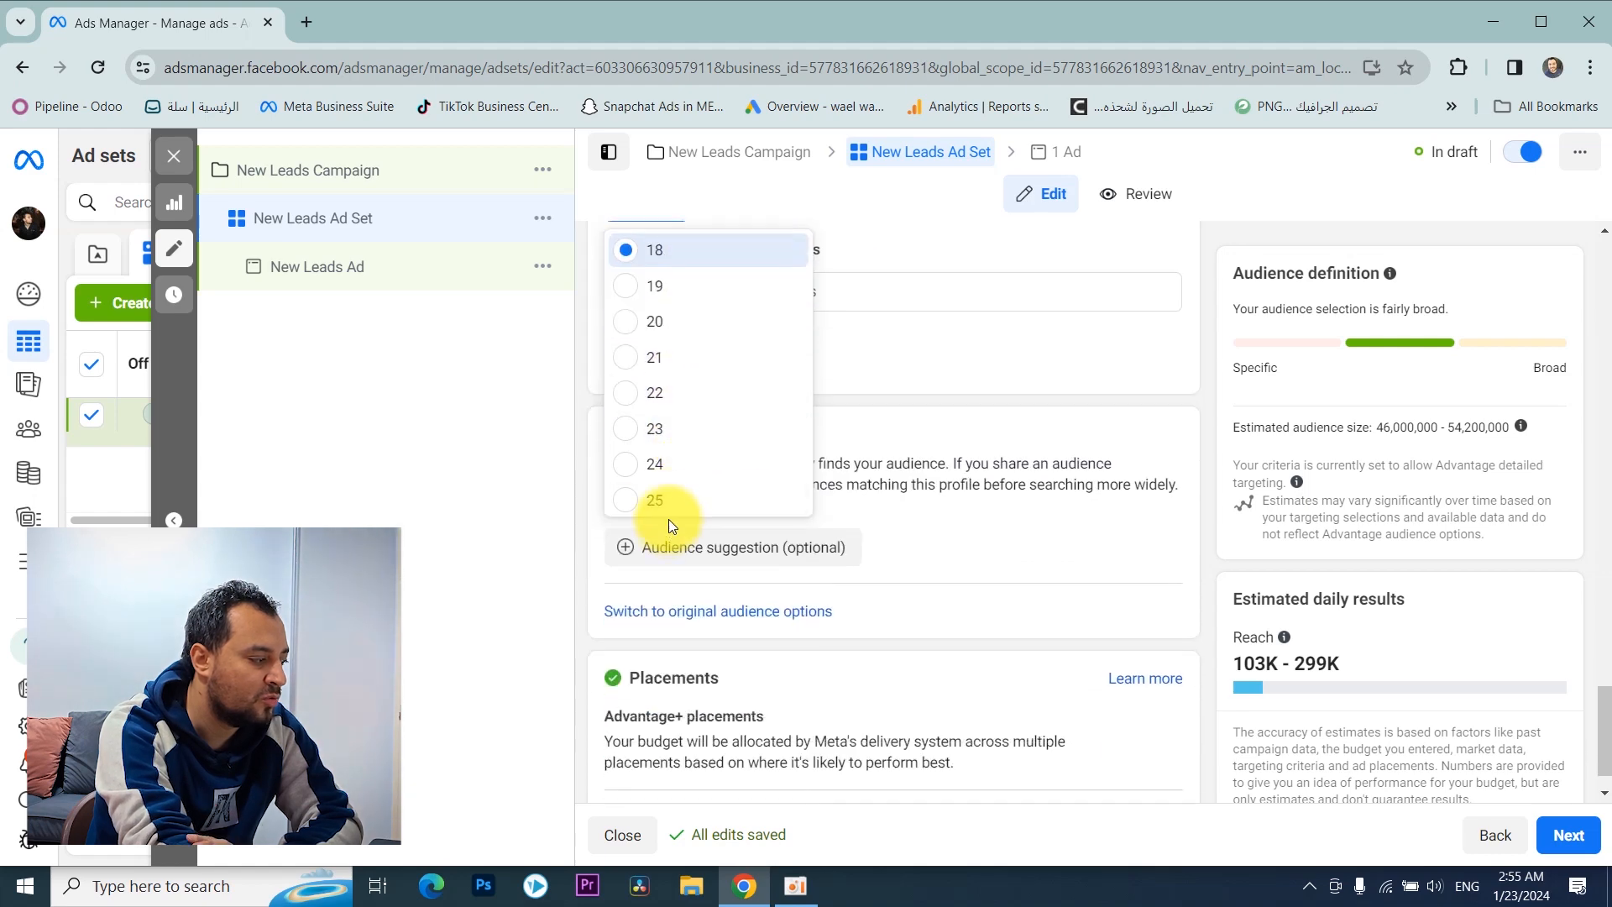
left_click(659, 497)
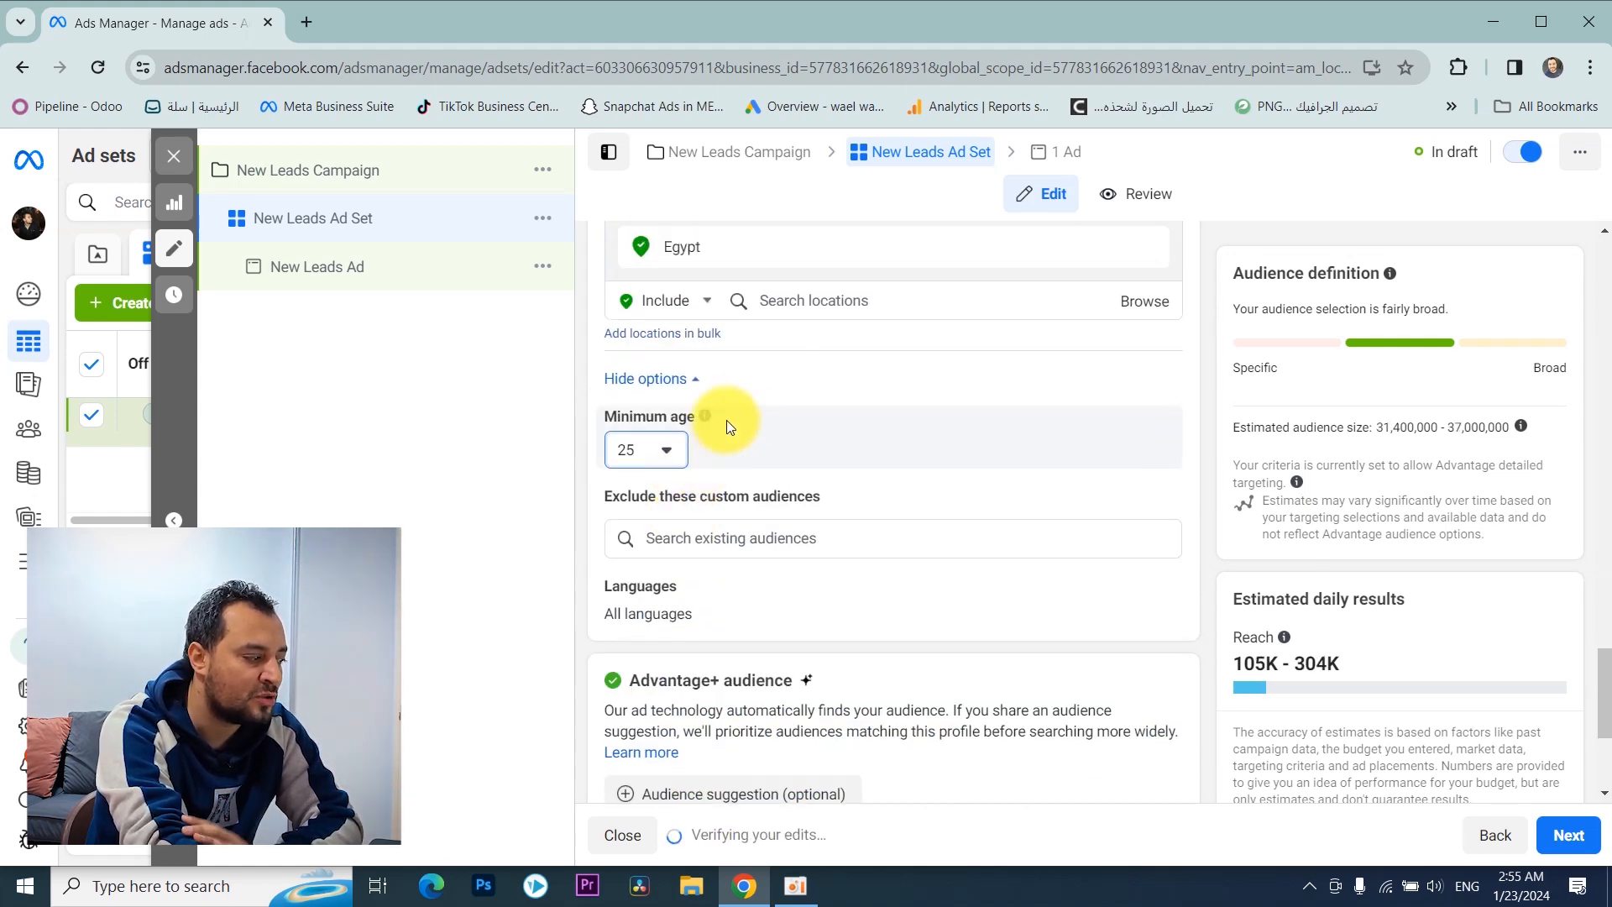
Step: Look through the custom audiences available for exclusion and open the Languages setting without choosing anything
scroll(739, 415, "down", 1)
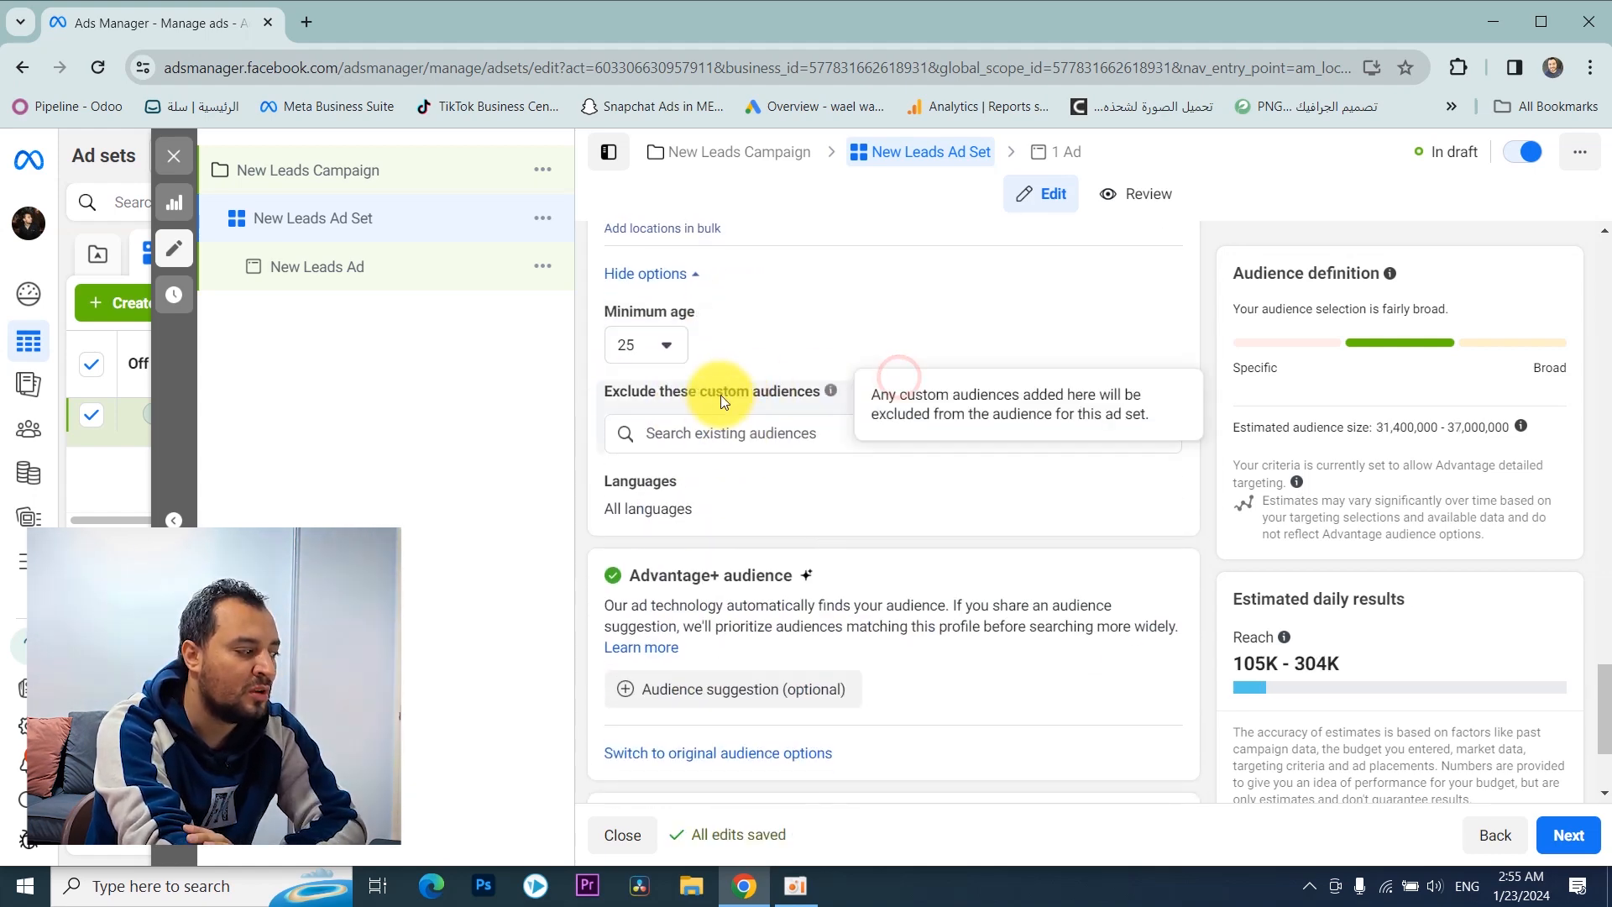
left_click(804, 430)
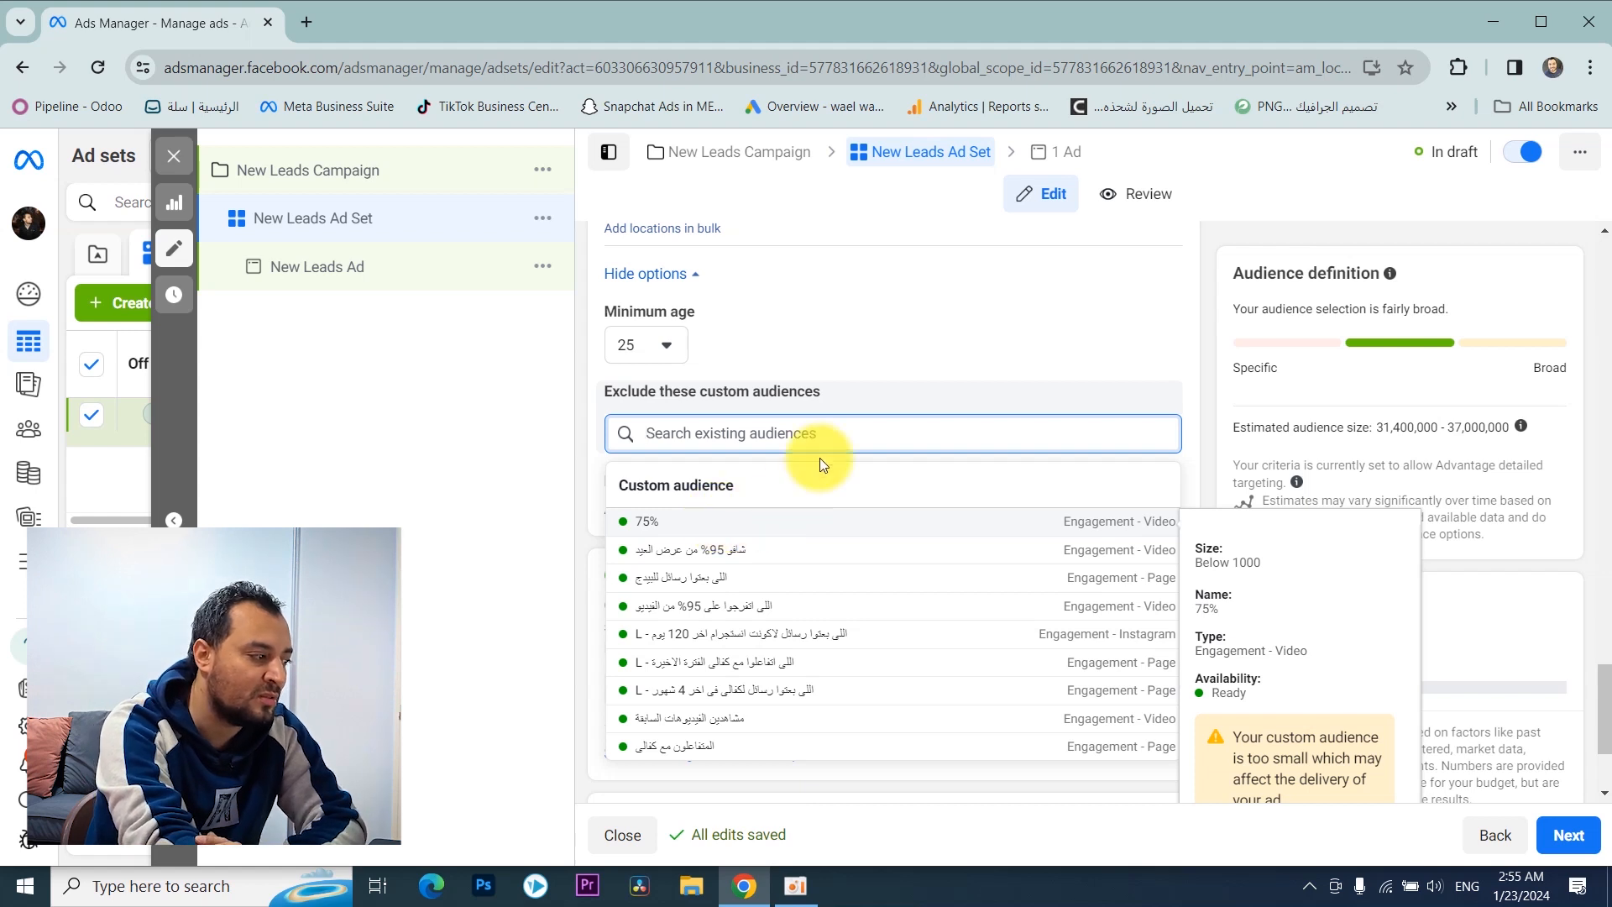
left_click(860, 377)
scroll(806, 398, "down", 1)
left_click(744, 420)
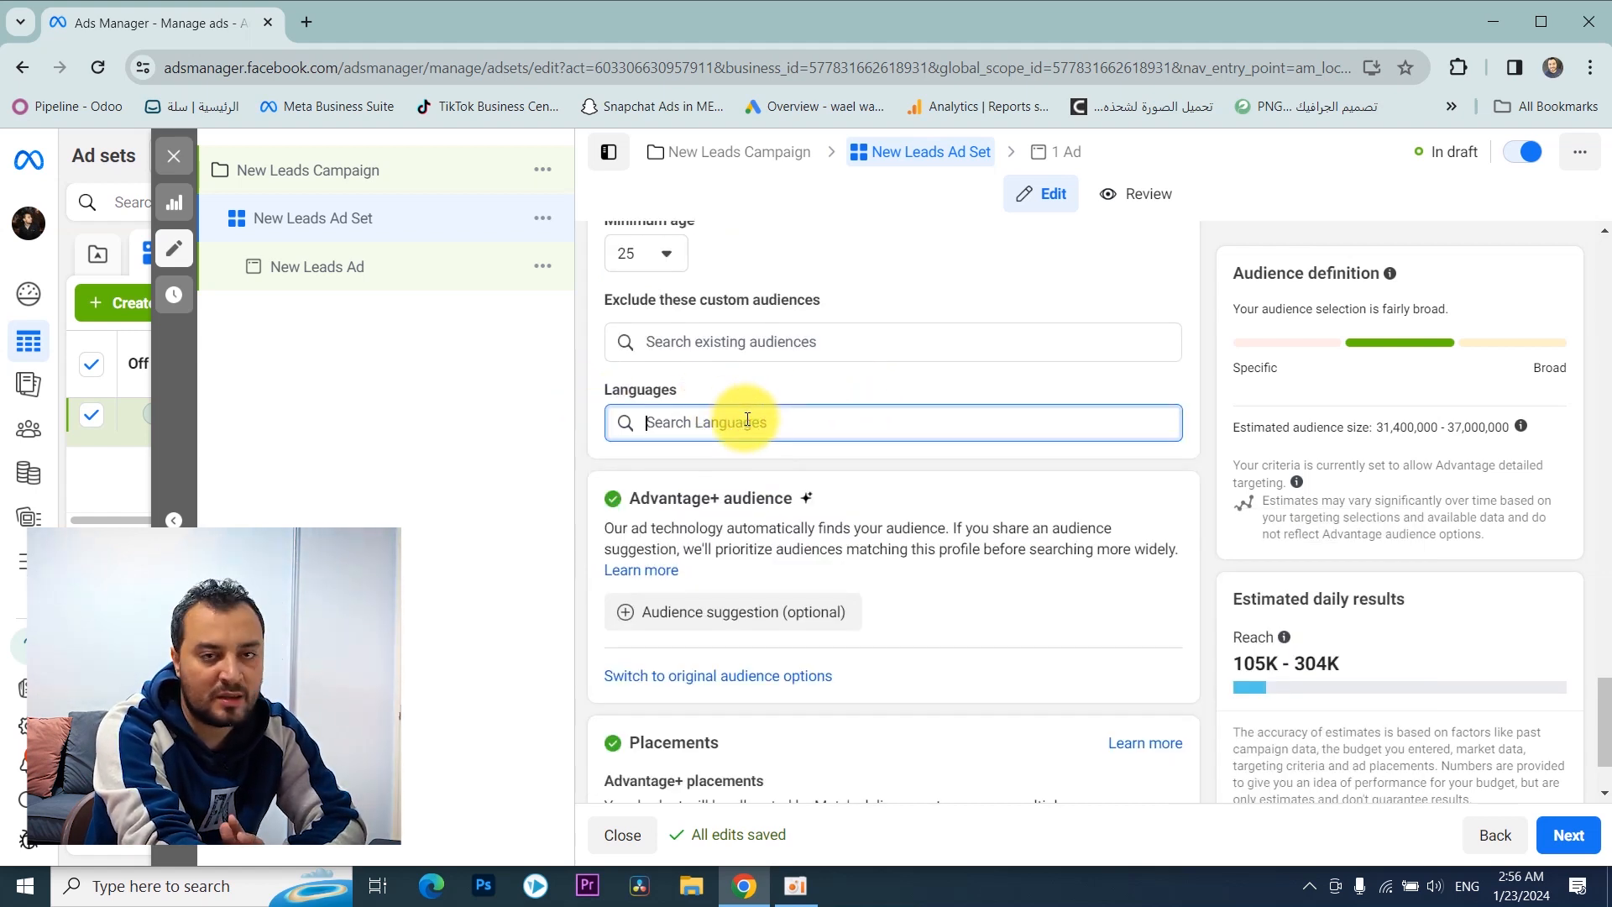
left_click(784, 380)
scroll(783, 380, "down", 2)
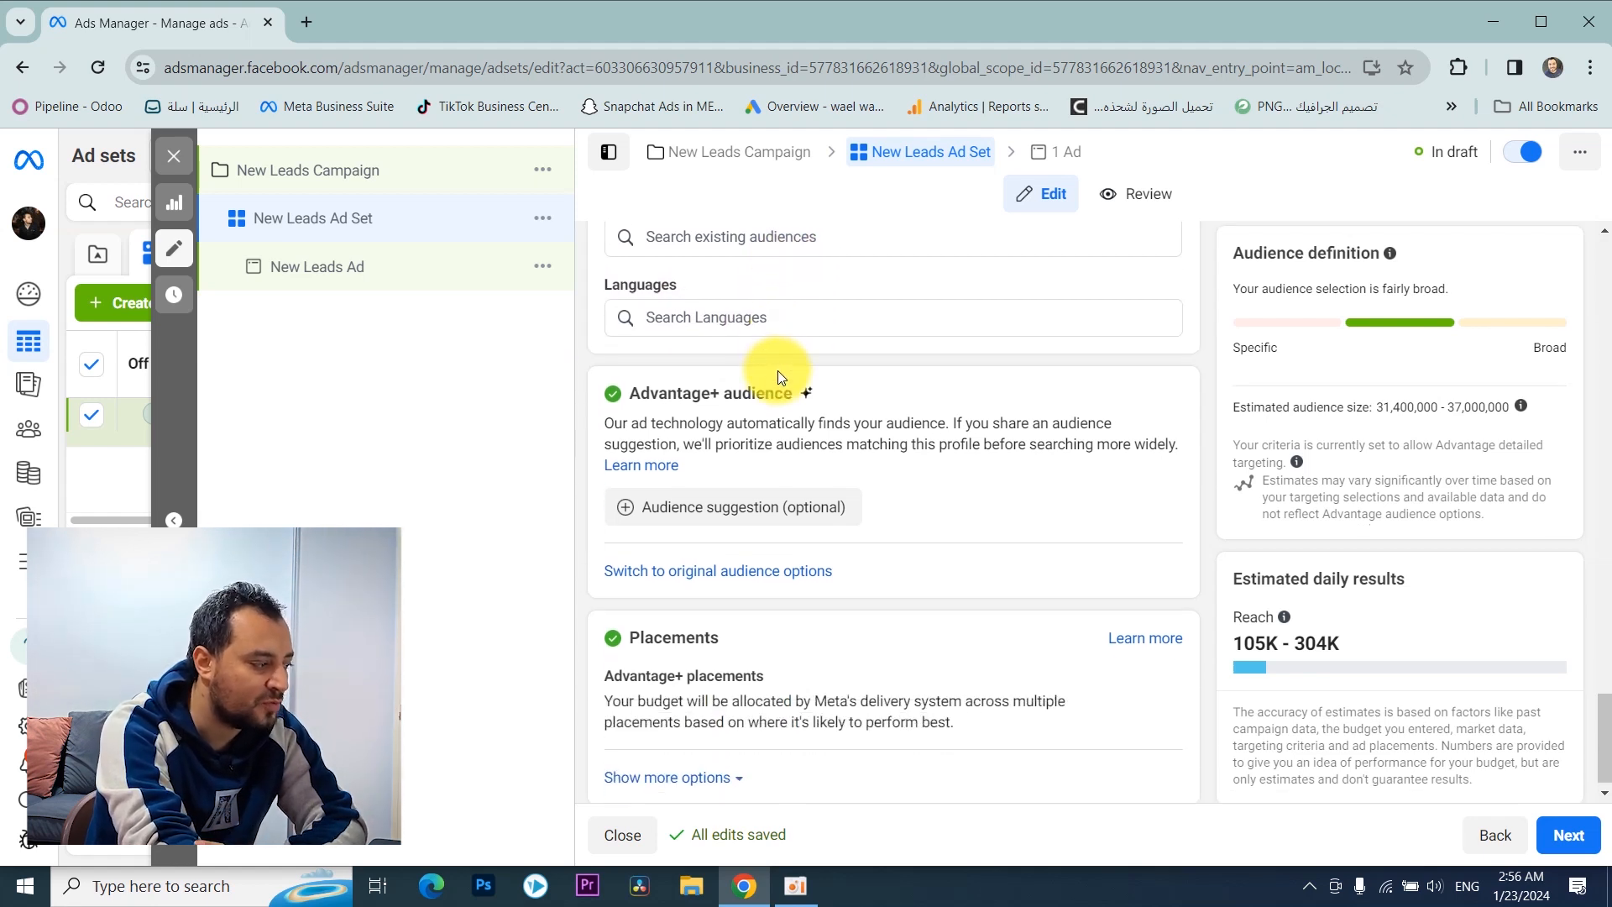
Step: Add an audience suggestion and include the Business Owner employer in detailed targeting
left_click(783, 377)
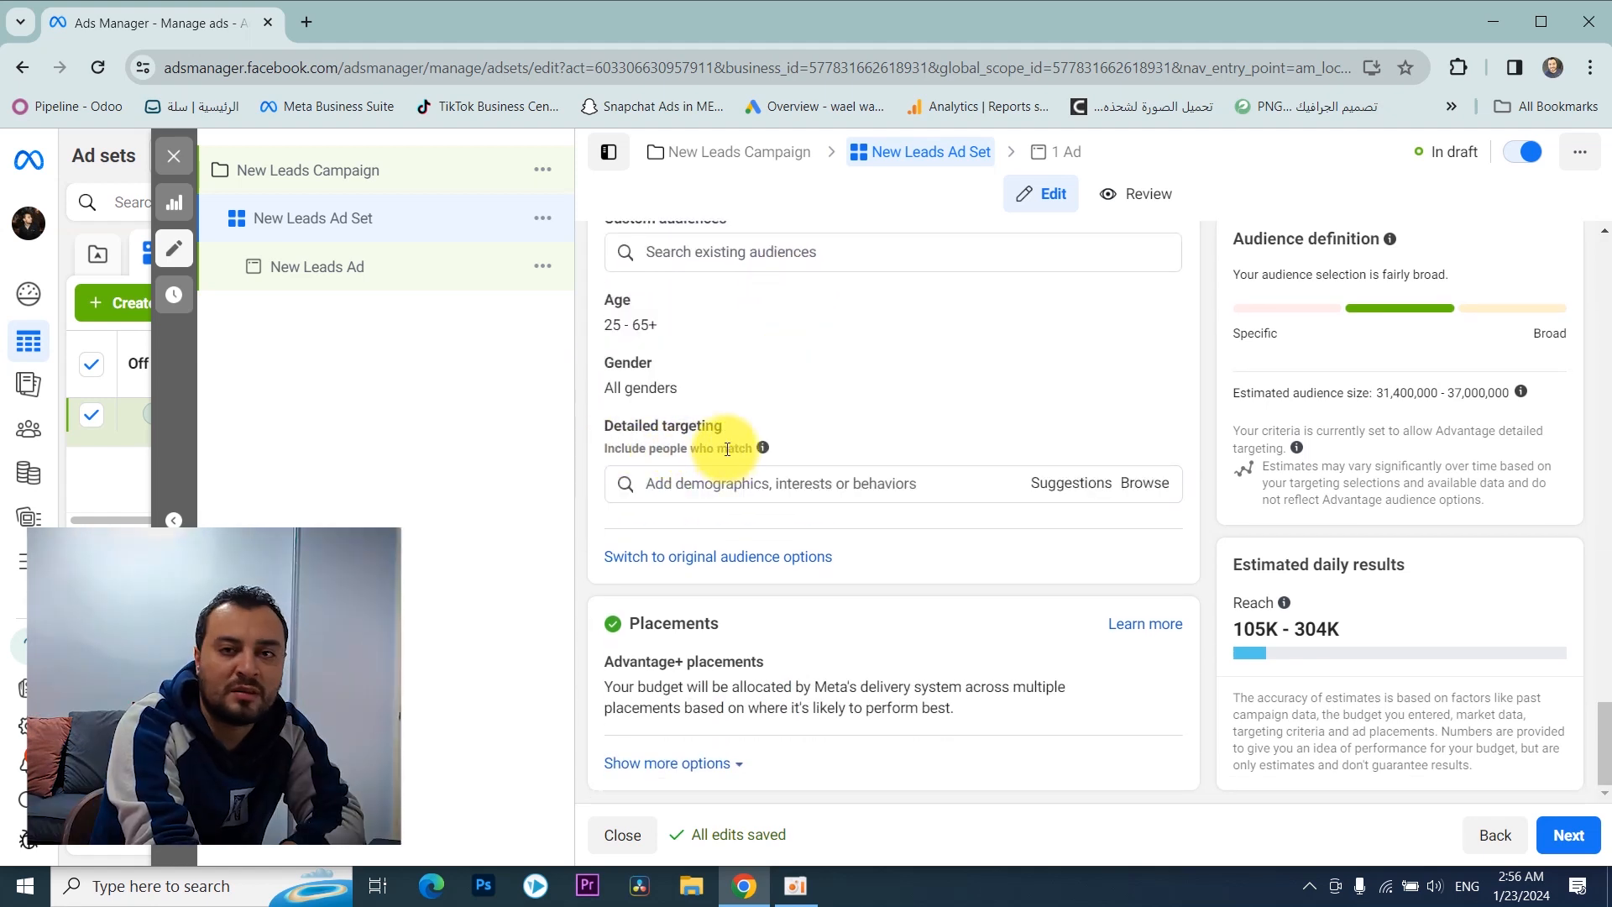
left_click(686, 483)
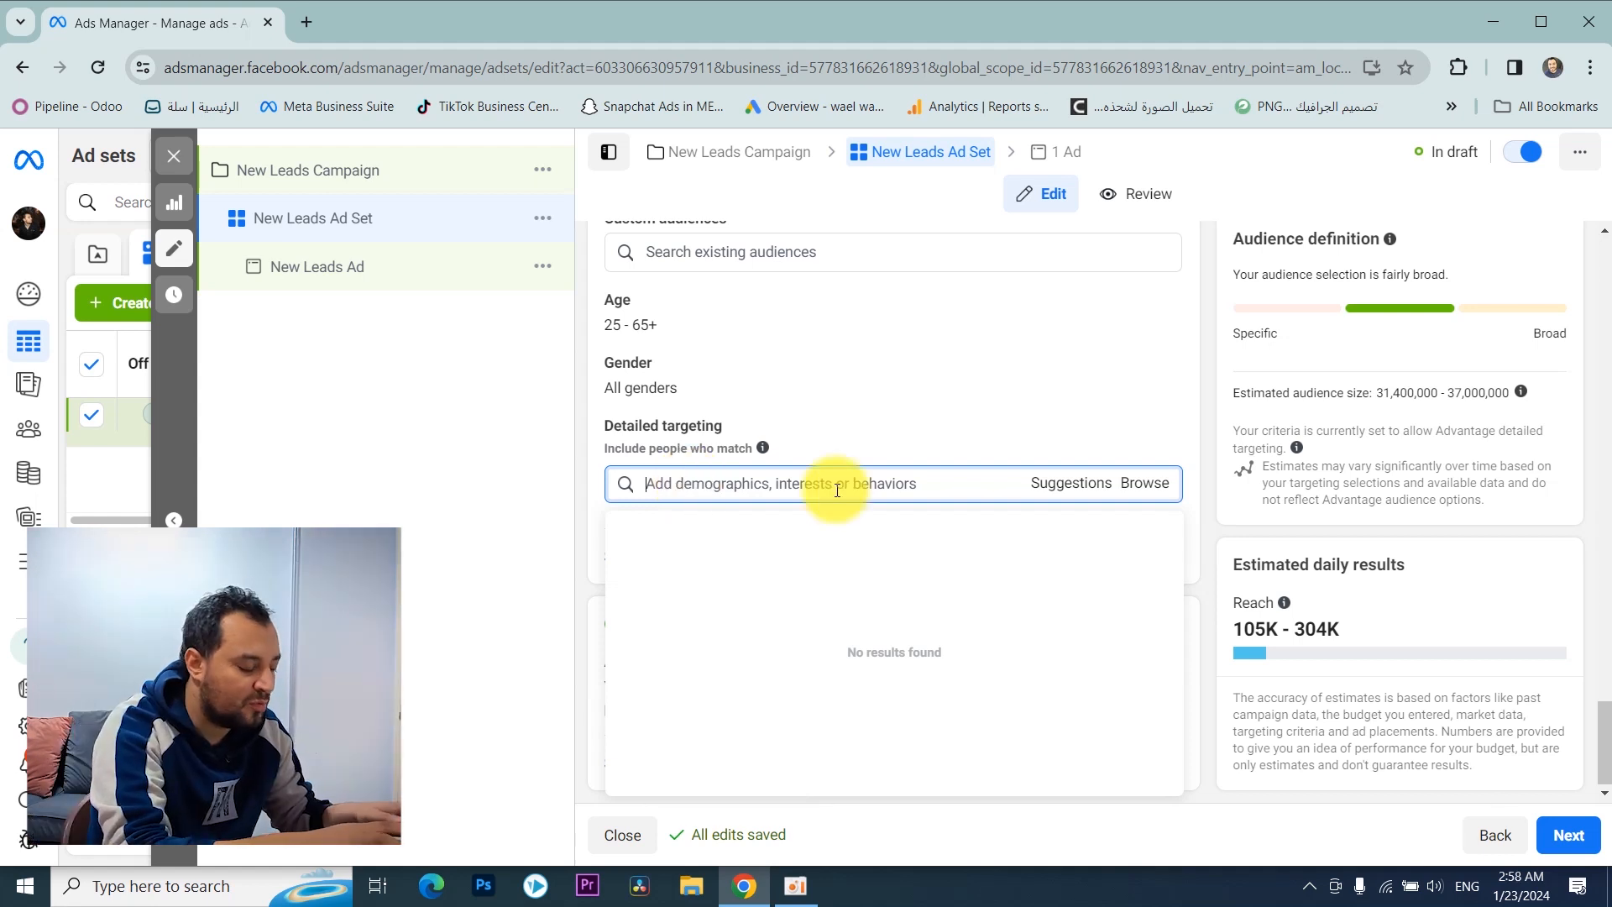
type("busniess owner")
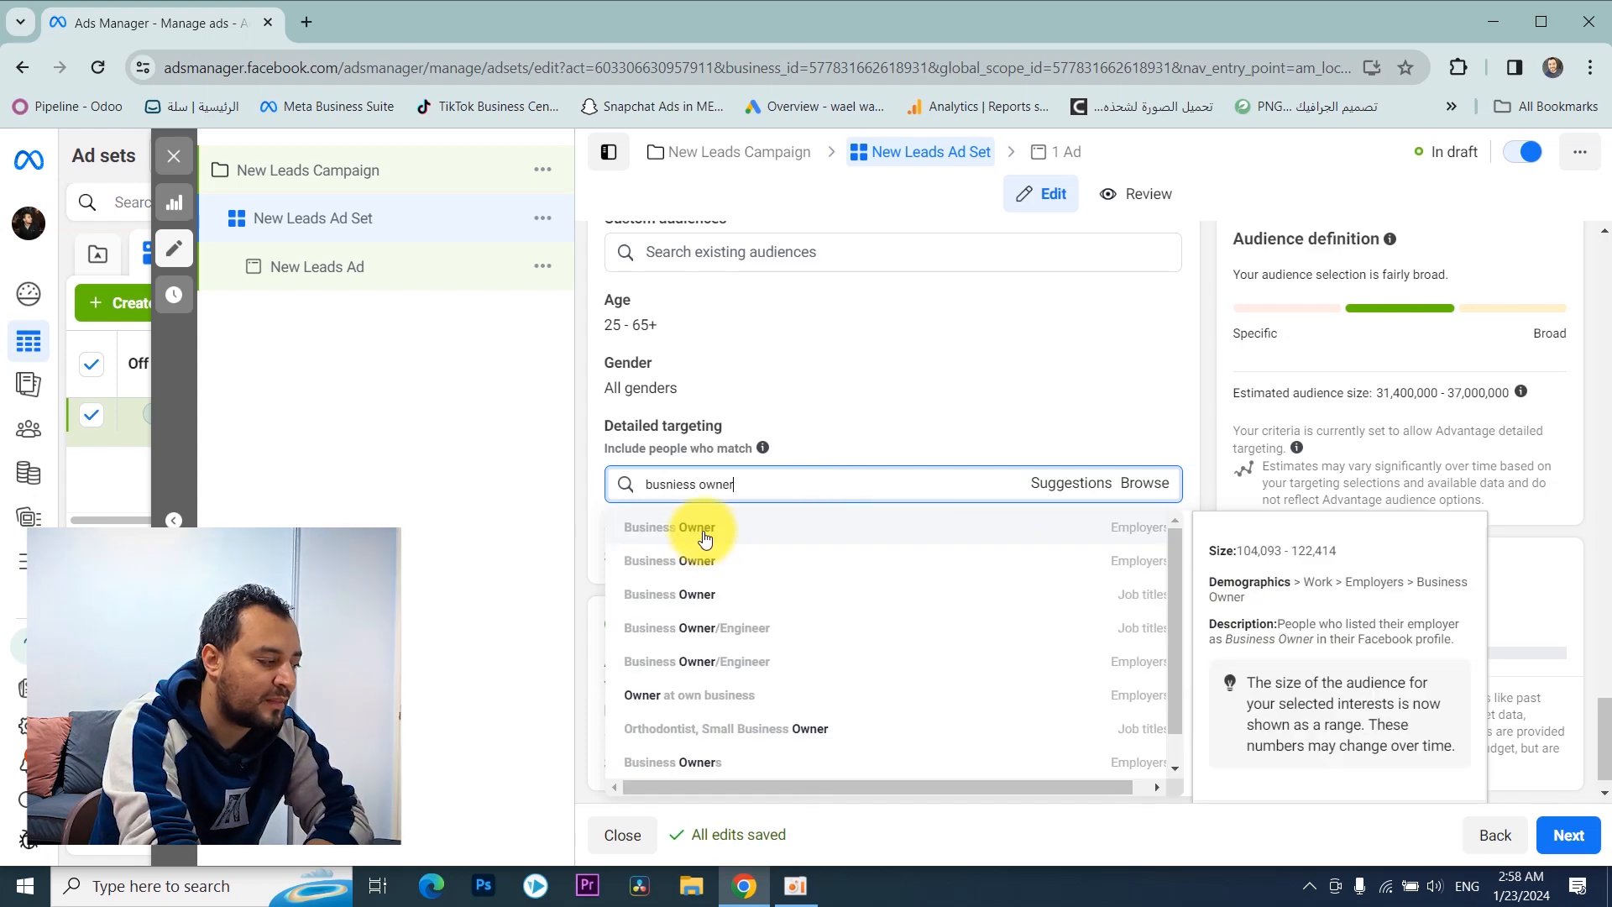
left_click(751, 539)
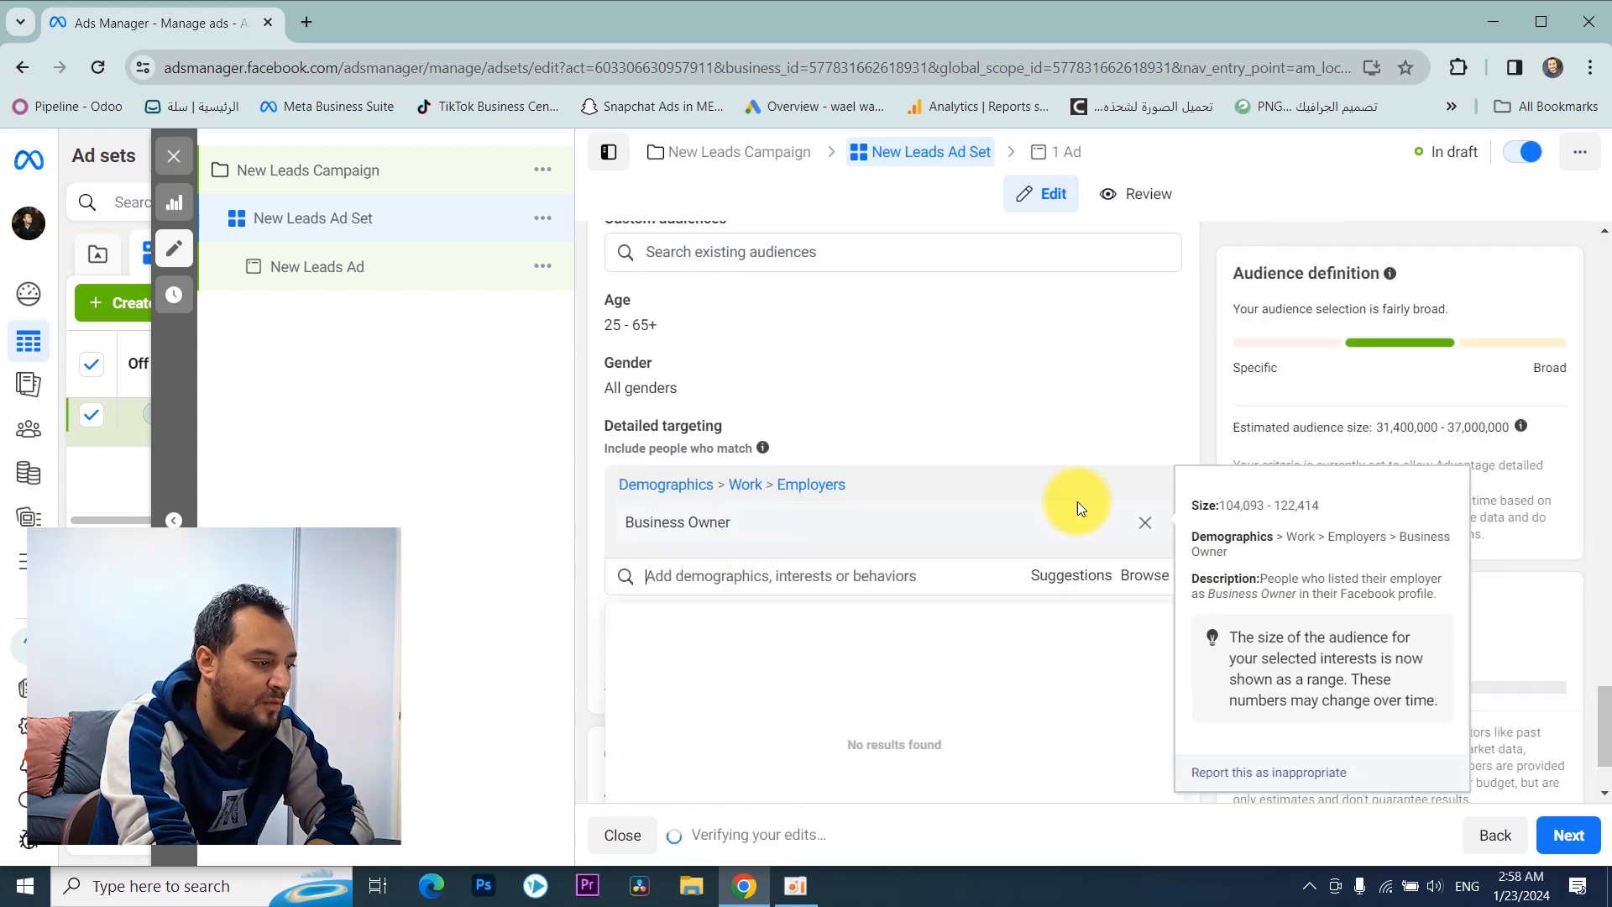
Step: Add the Accountant job title to the detailed targeting
left_click(796, 576)
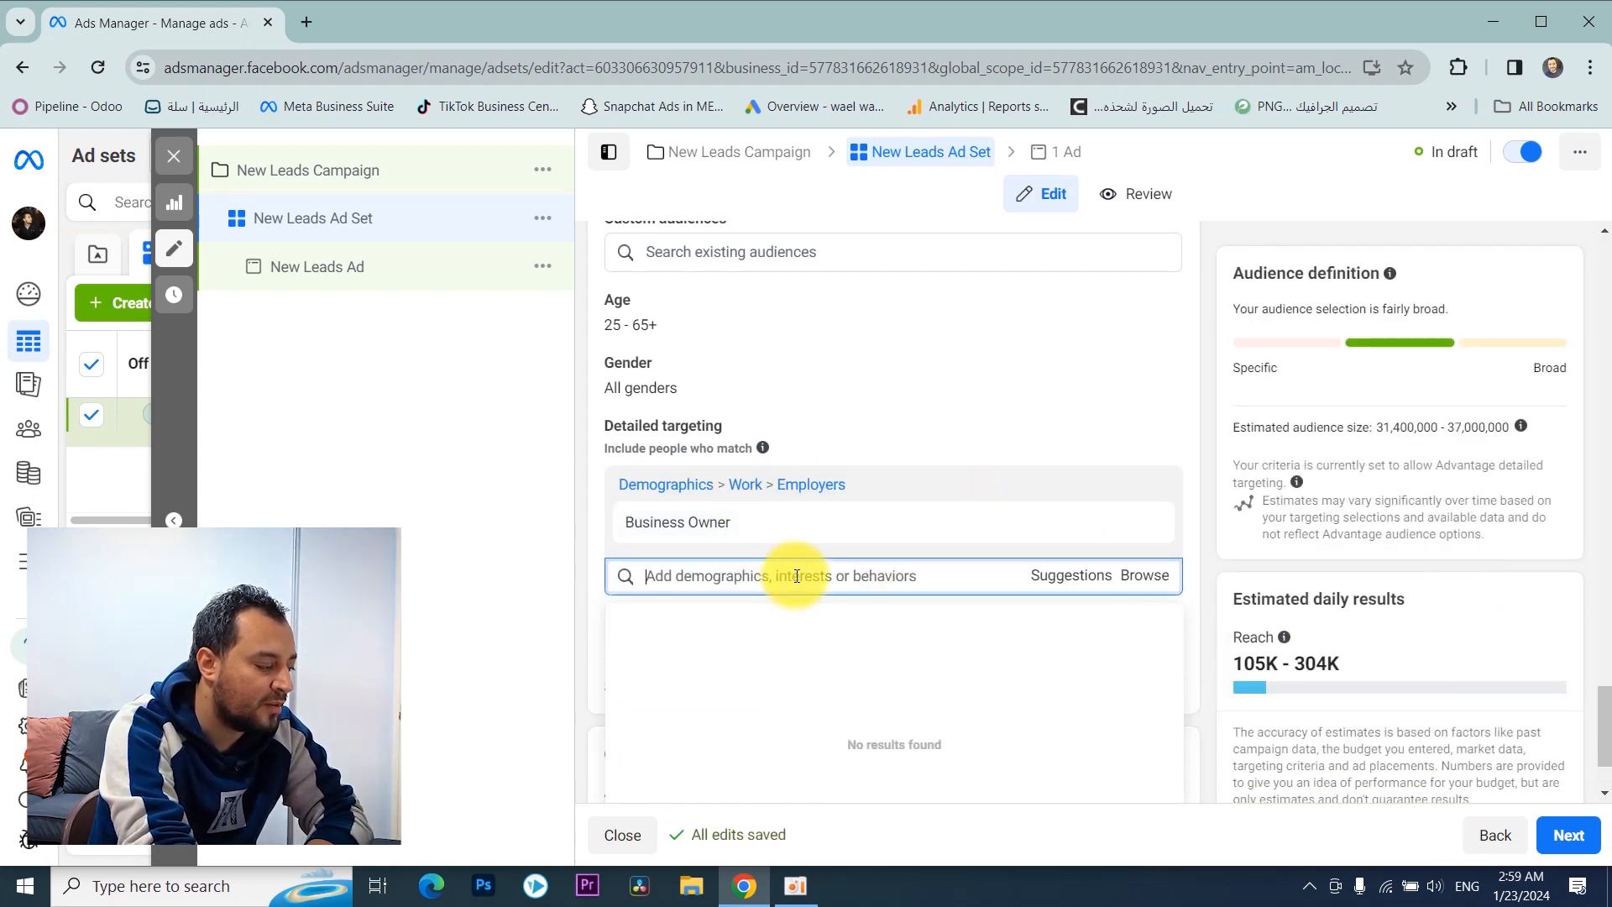
type("accountant")
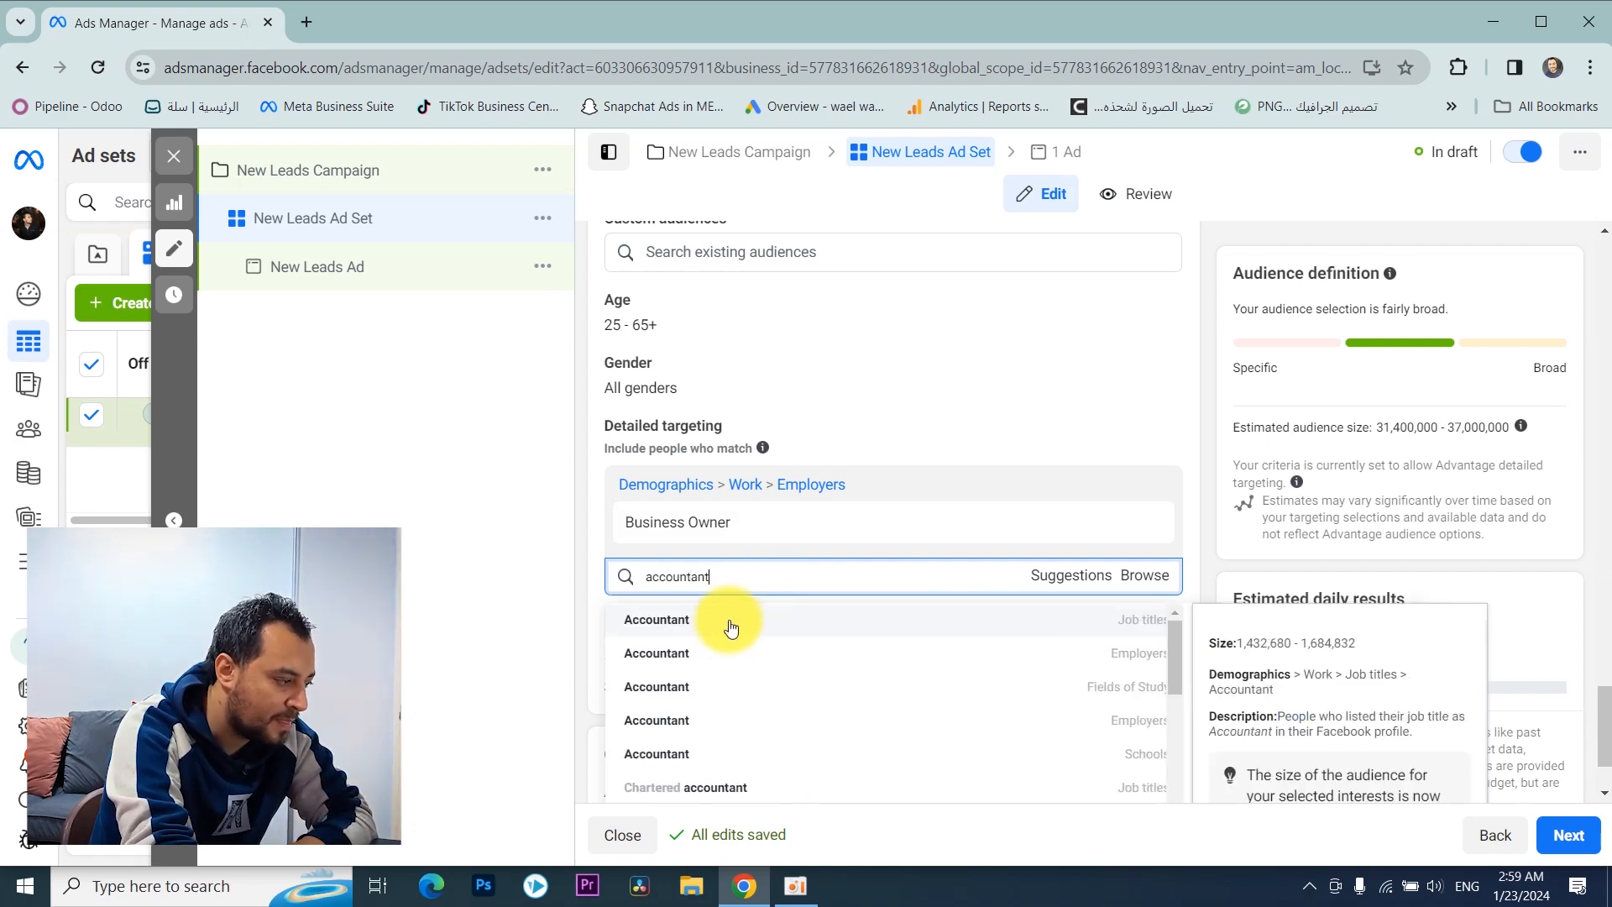
left_click(727, 622)
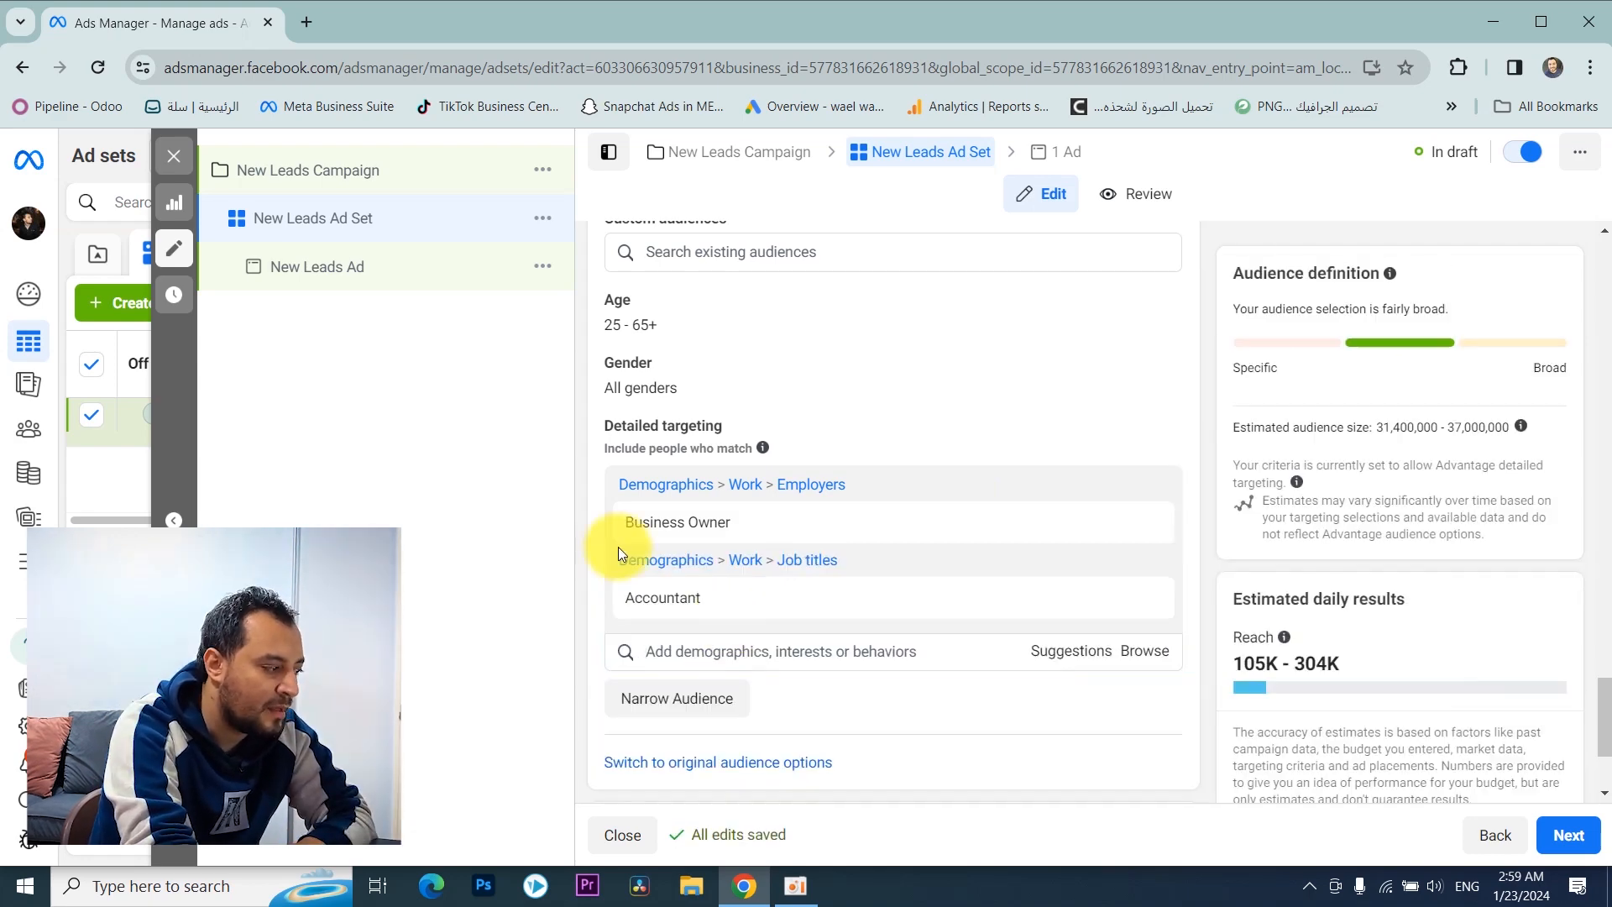
Step: Browse the suggested detailed targeting entries related to Business Owner and Accountant
scroll(699, 552, "down", 2)
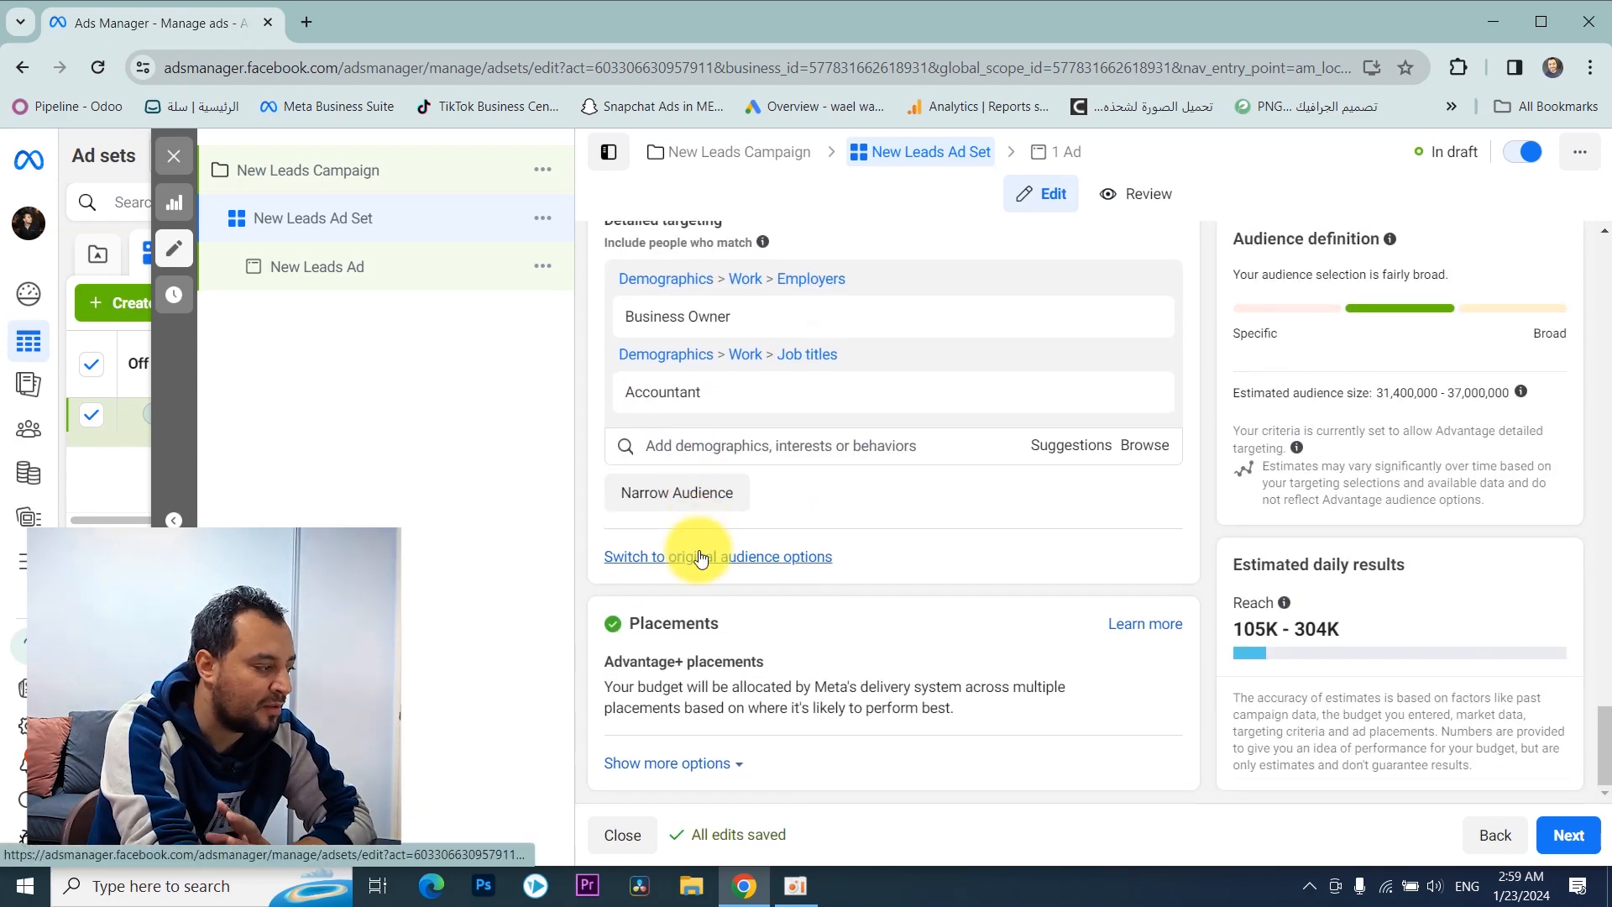
left_click(1051, 460)
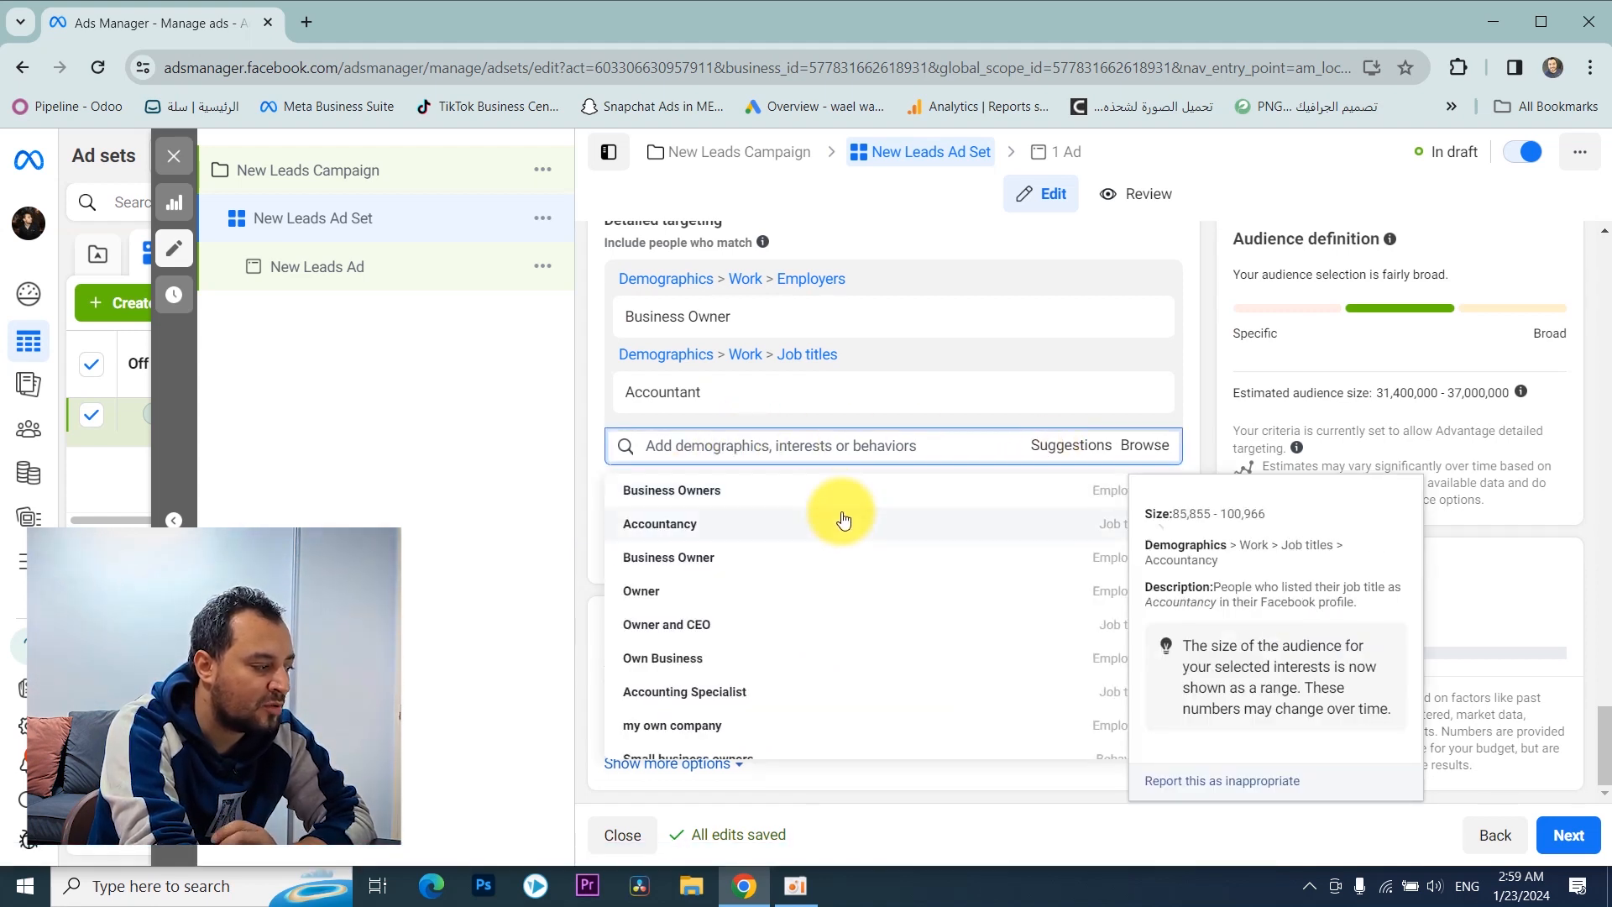
scroll(835, 552, "down", 2)
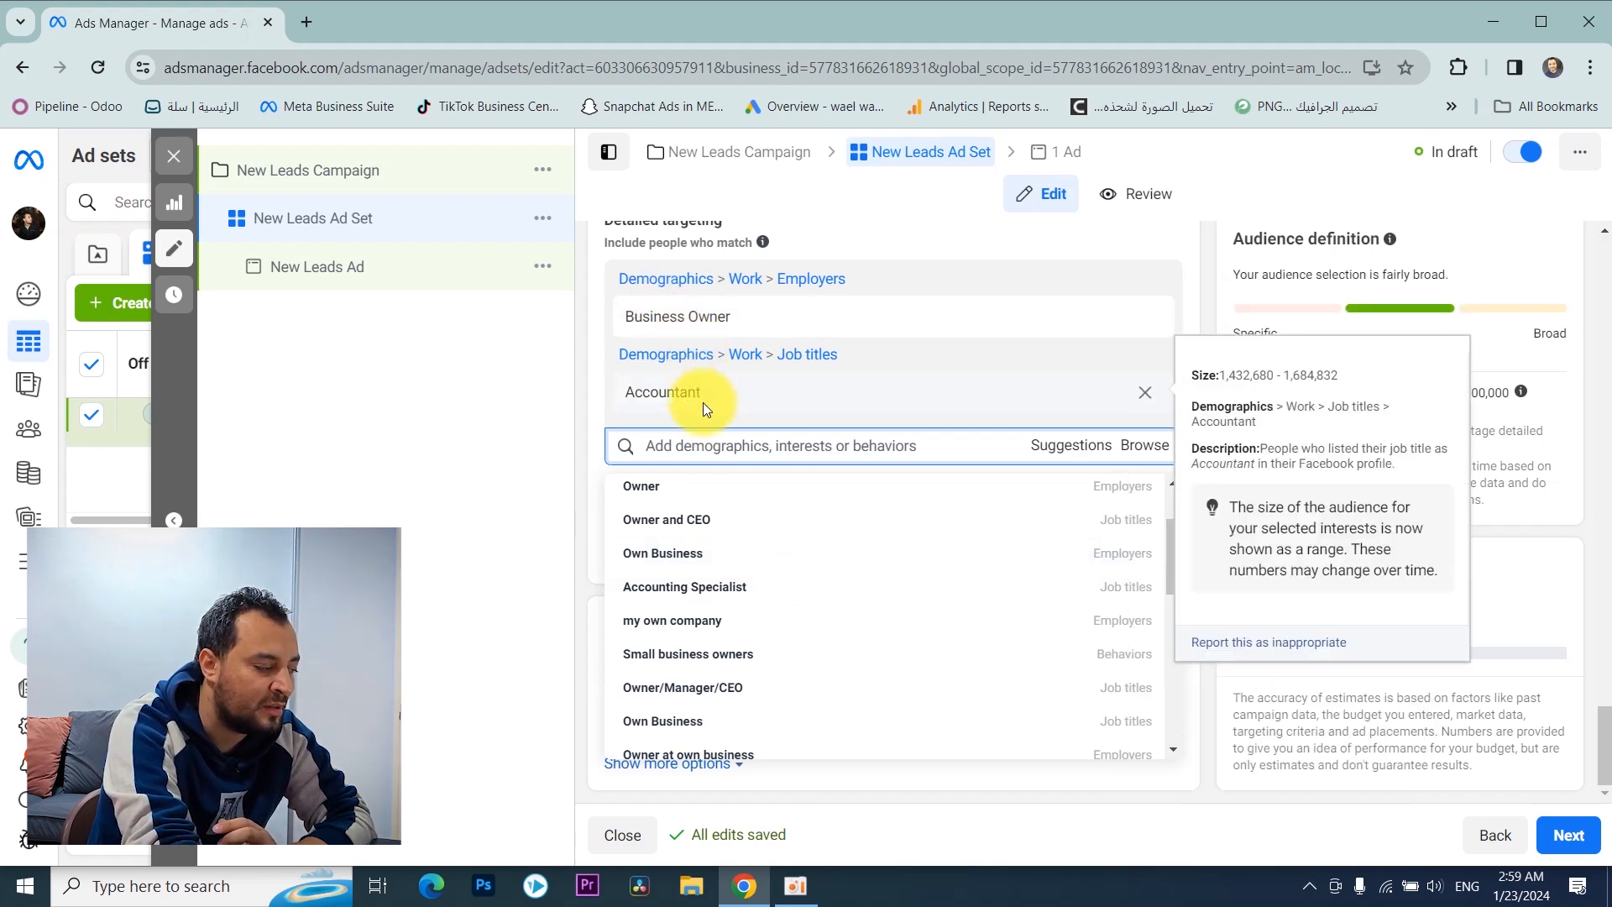
scroll(685, 571, "down", 2)
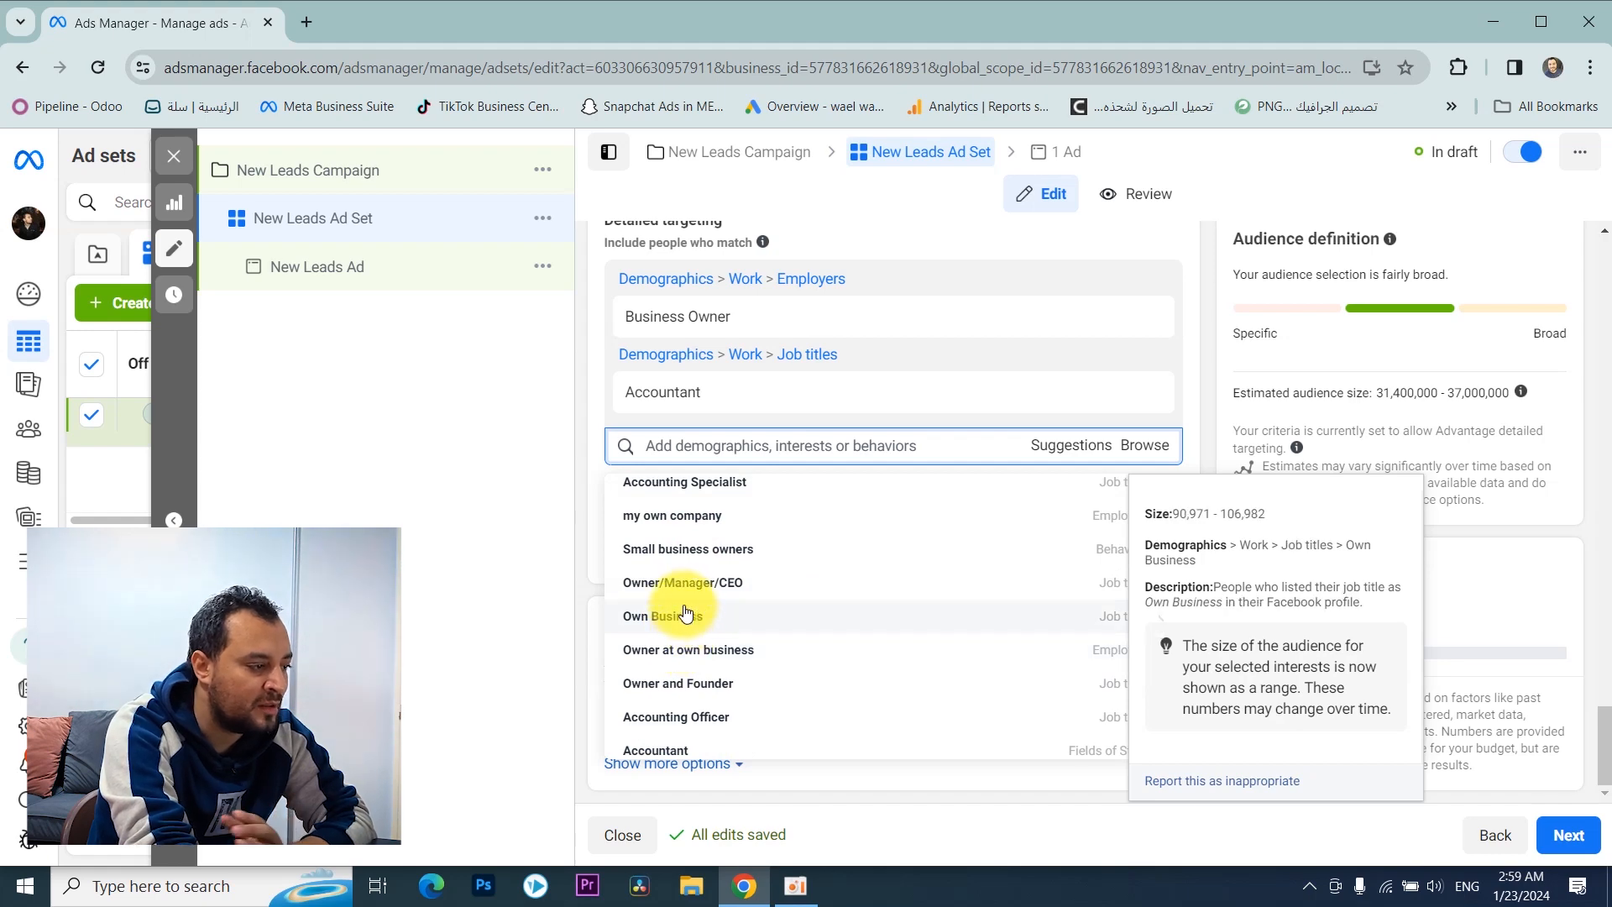
scroll(723, 567, "up", 10)
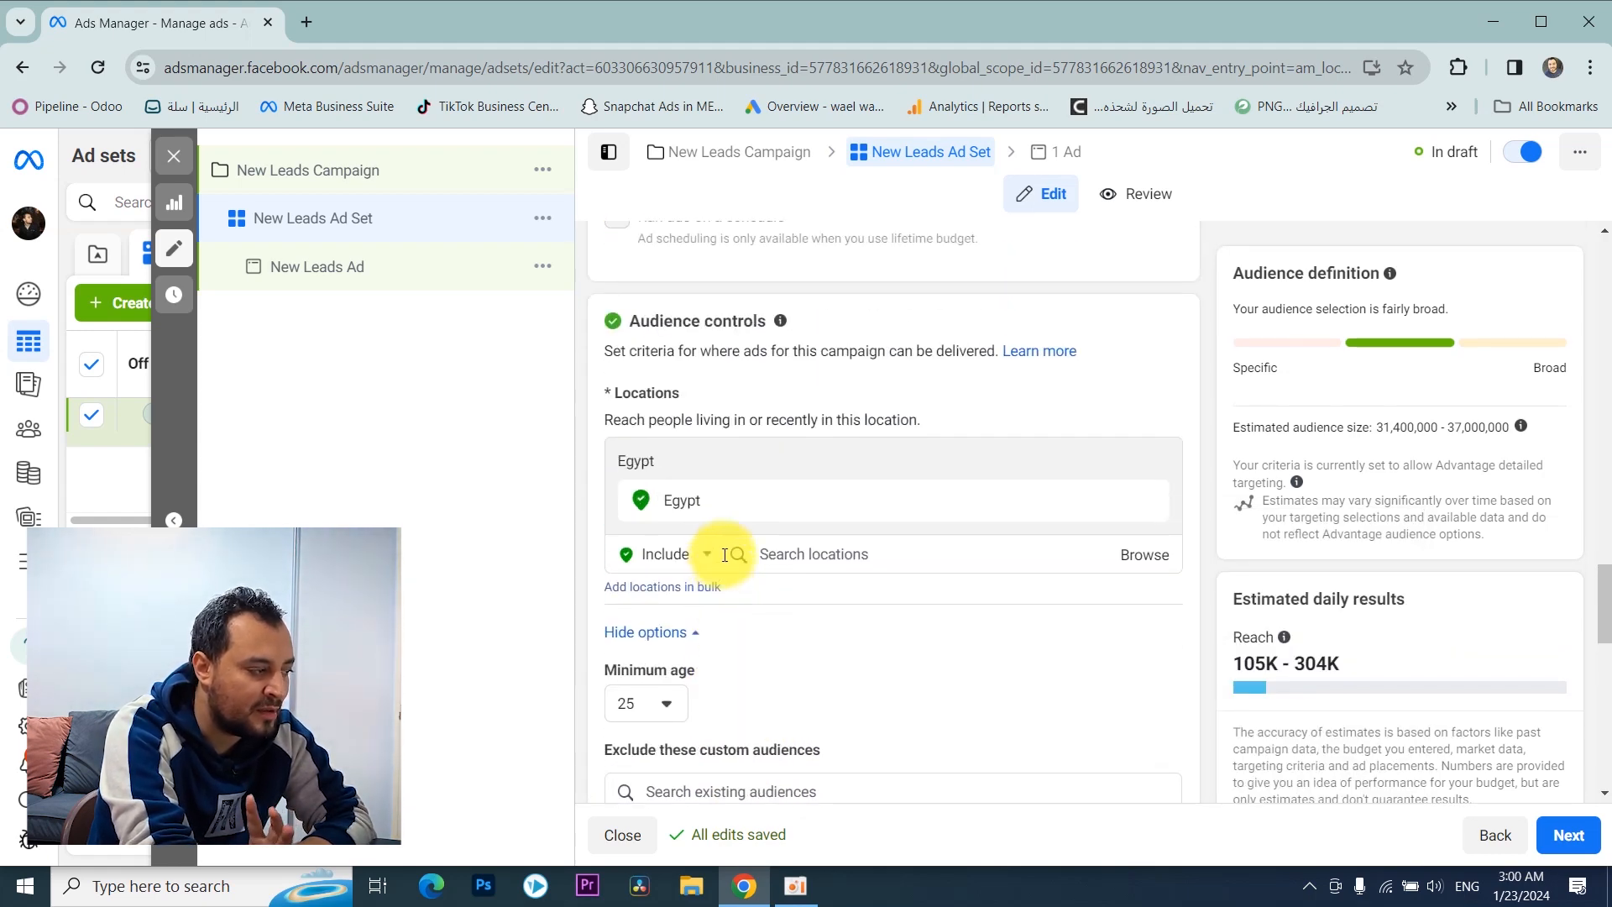
Step: Switch the ad set from Advantage+ audience to the original audience options and confirm using the original audience
scroll(722, 554, "down", 8)
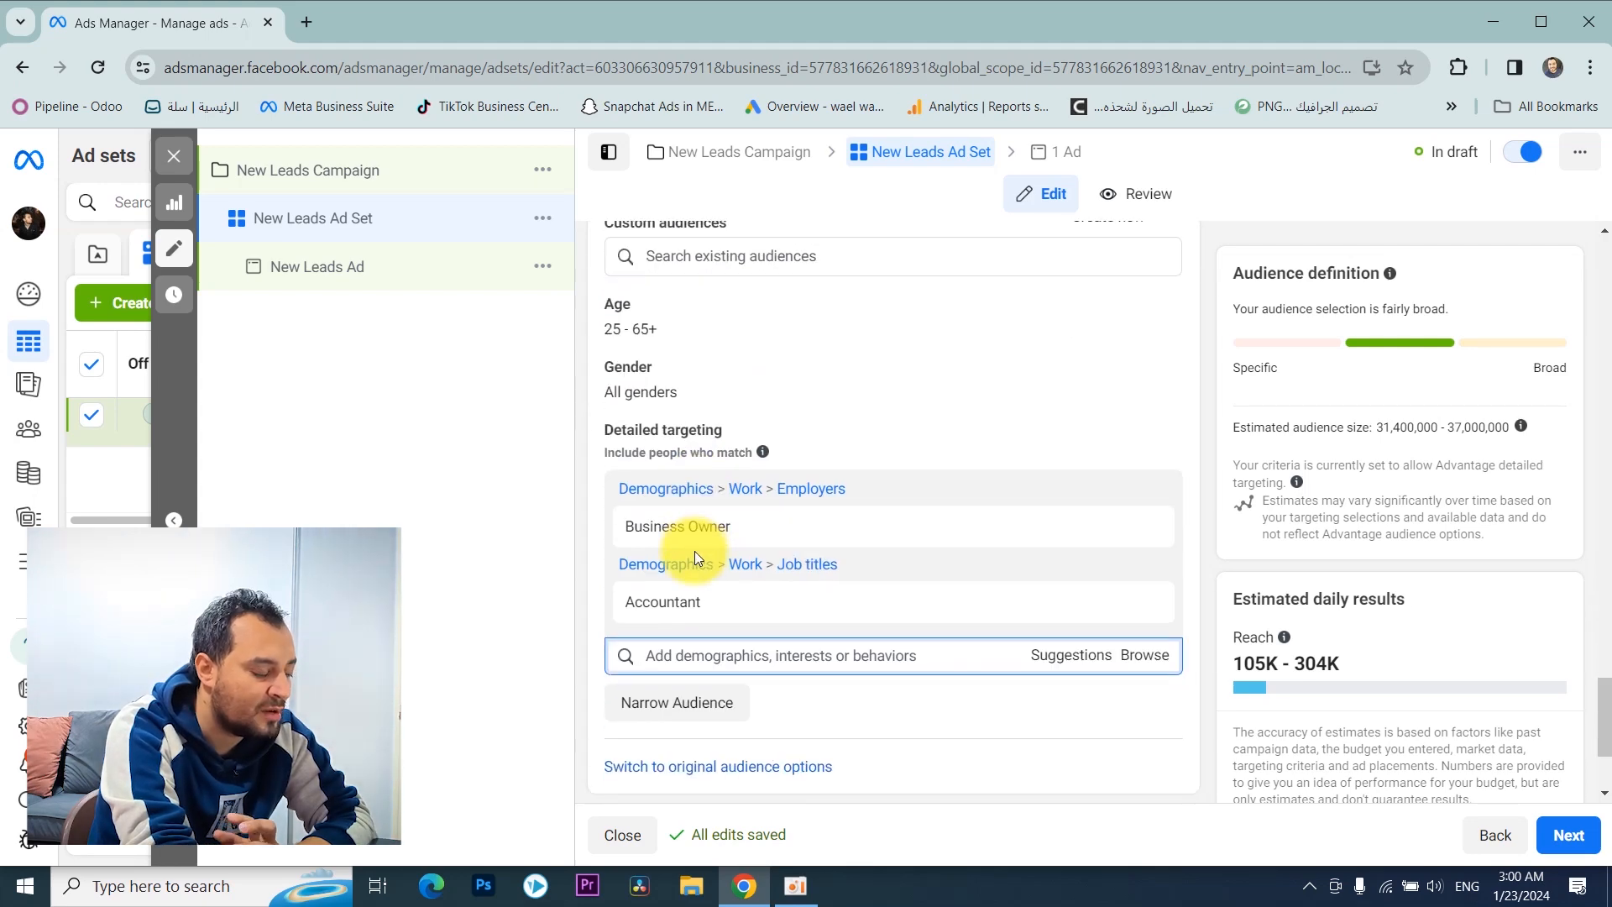
scroll(693, 551, "down", 3)
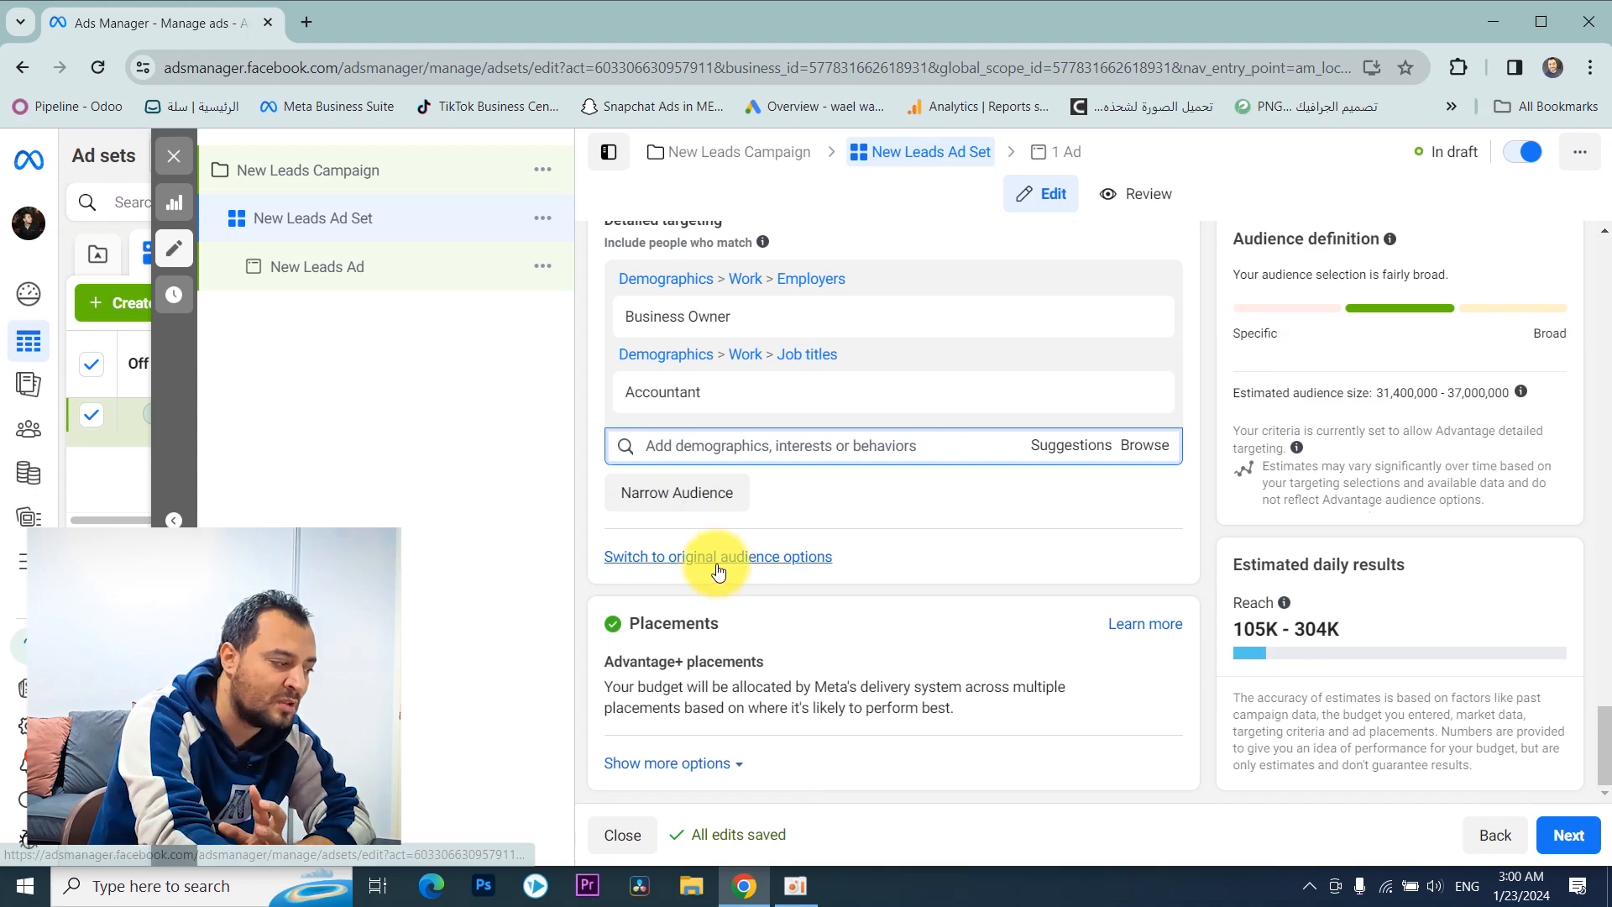
left_click(719, 564)
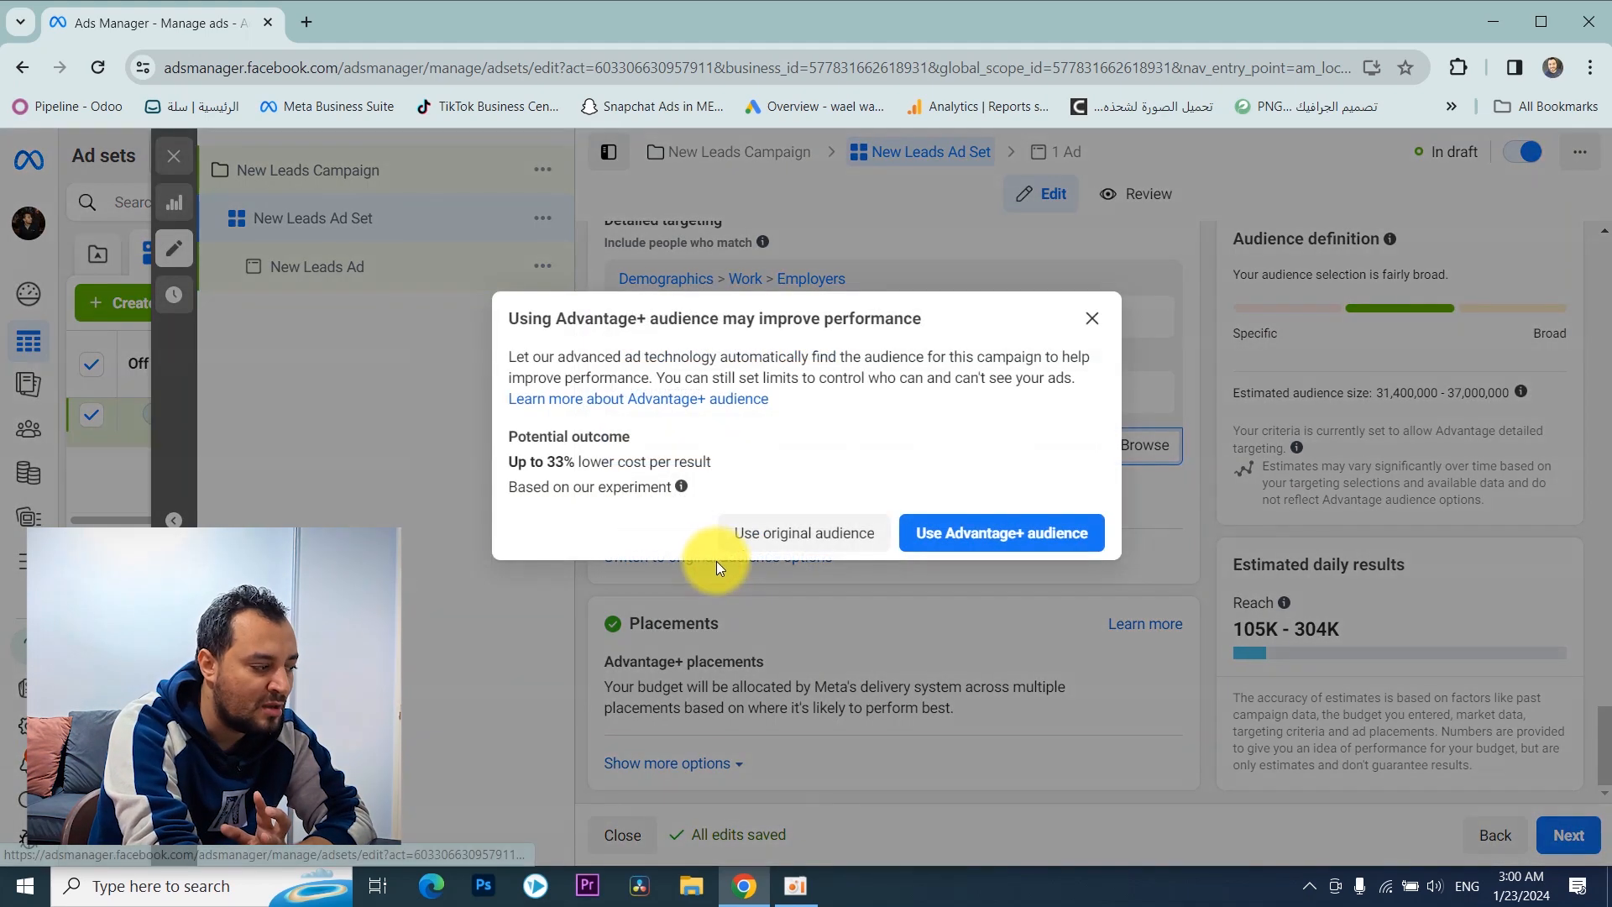
left_click(804, 536)
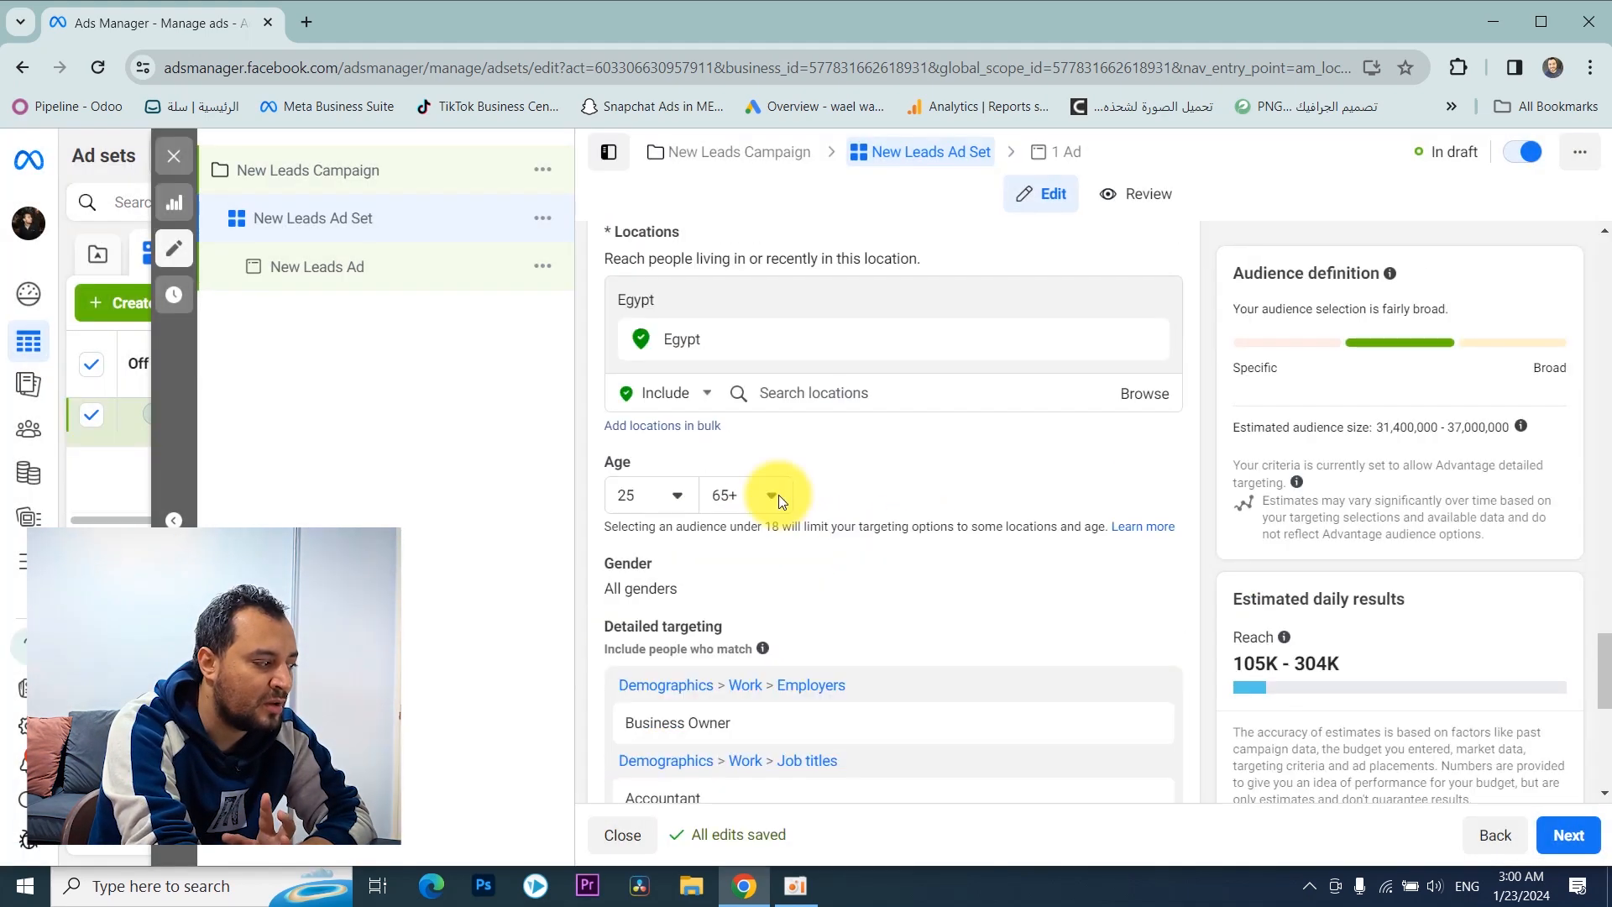
Step: Review the ad set's custom audience, location, age, gender, detailed targeting and language settings
scroll(778, 501, "up", 3)
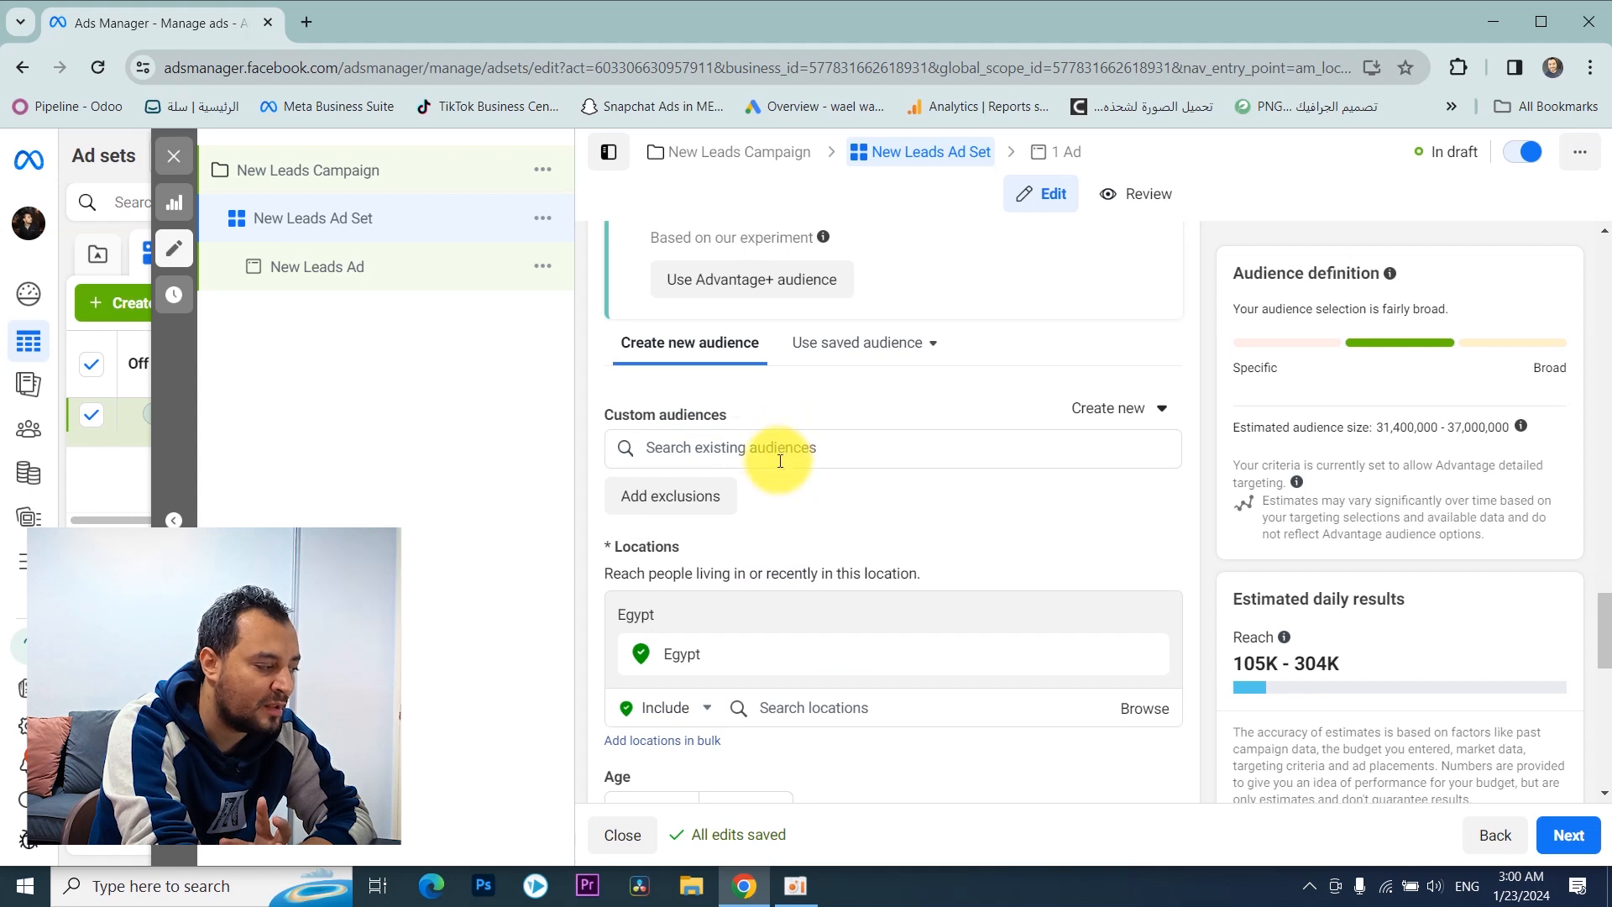
left_click(780, 461)
left_click(825, 396)
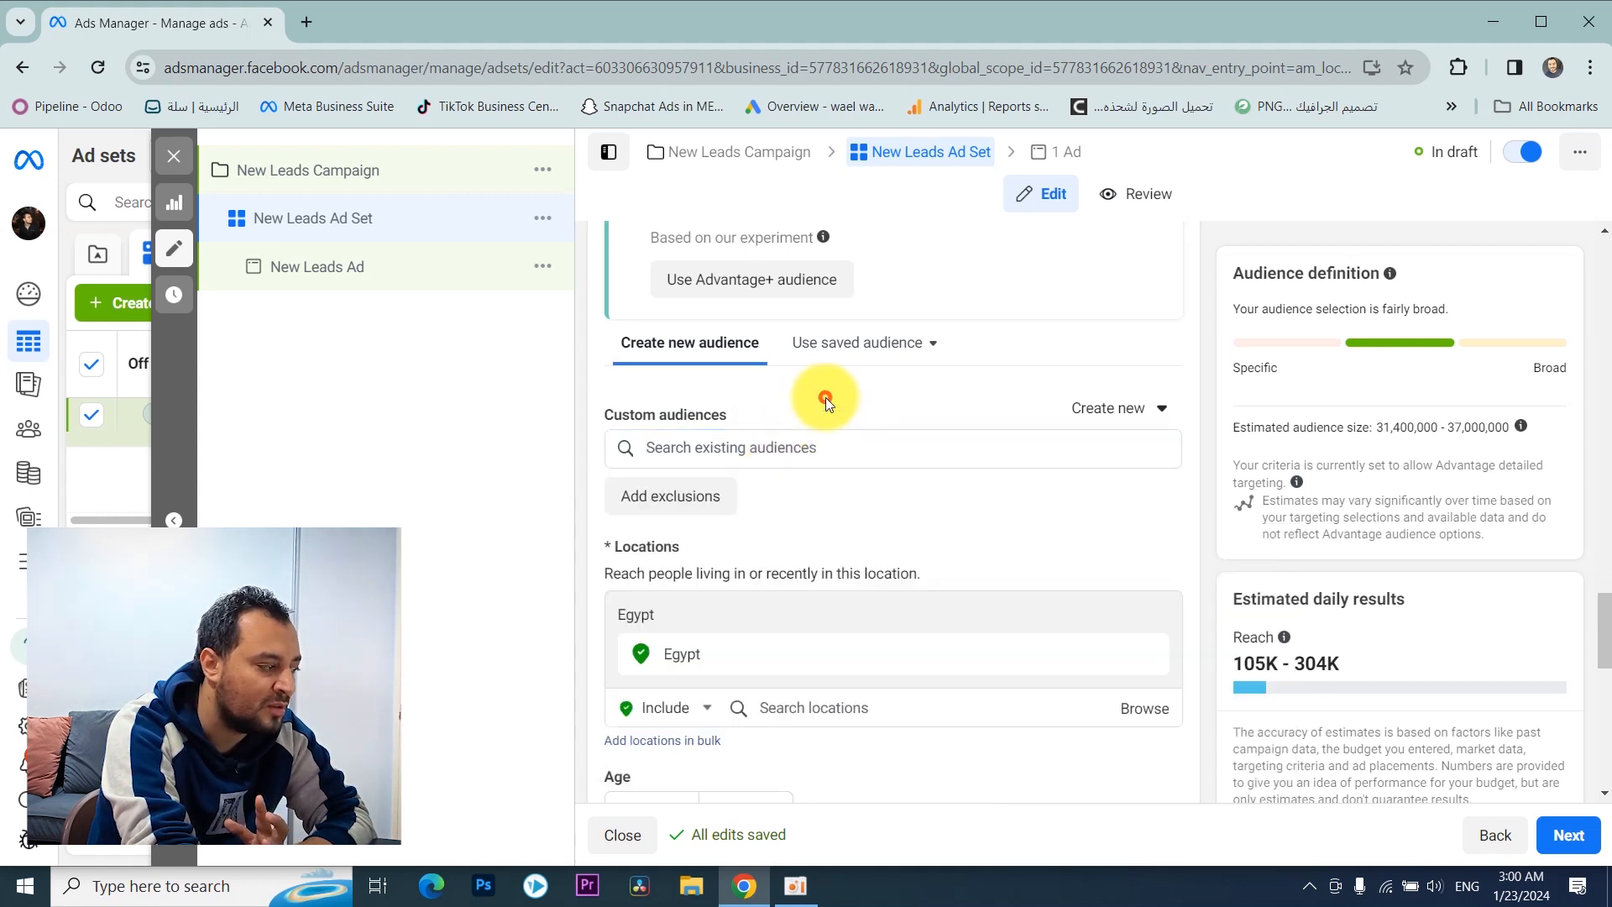
scroll(789, 420, "down", 4)
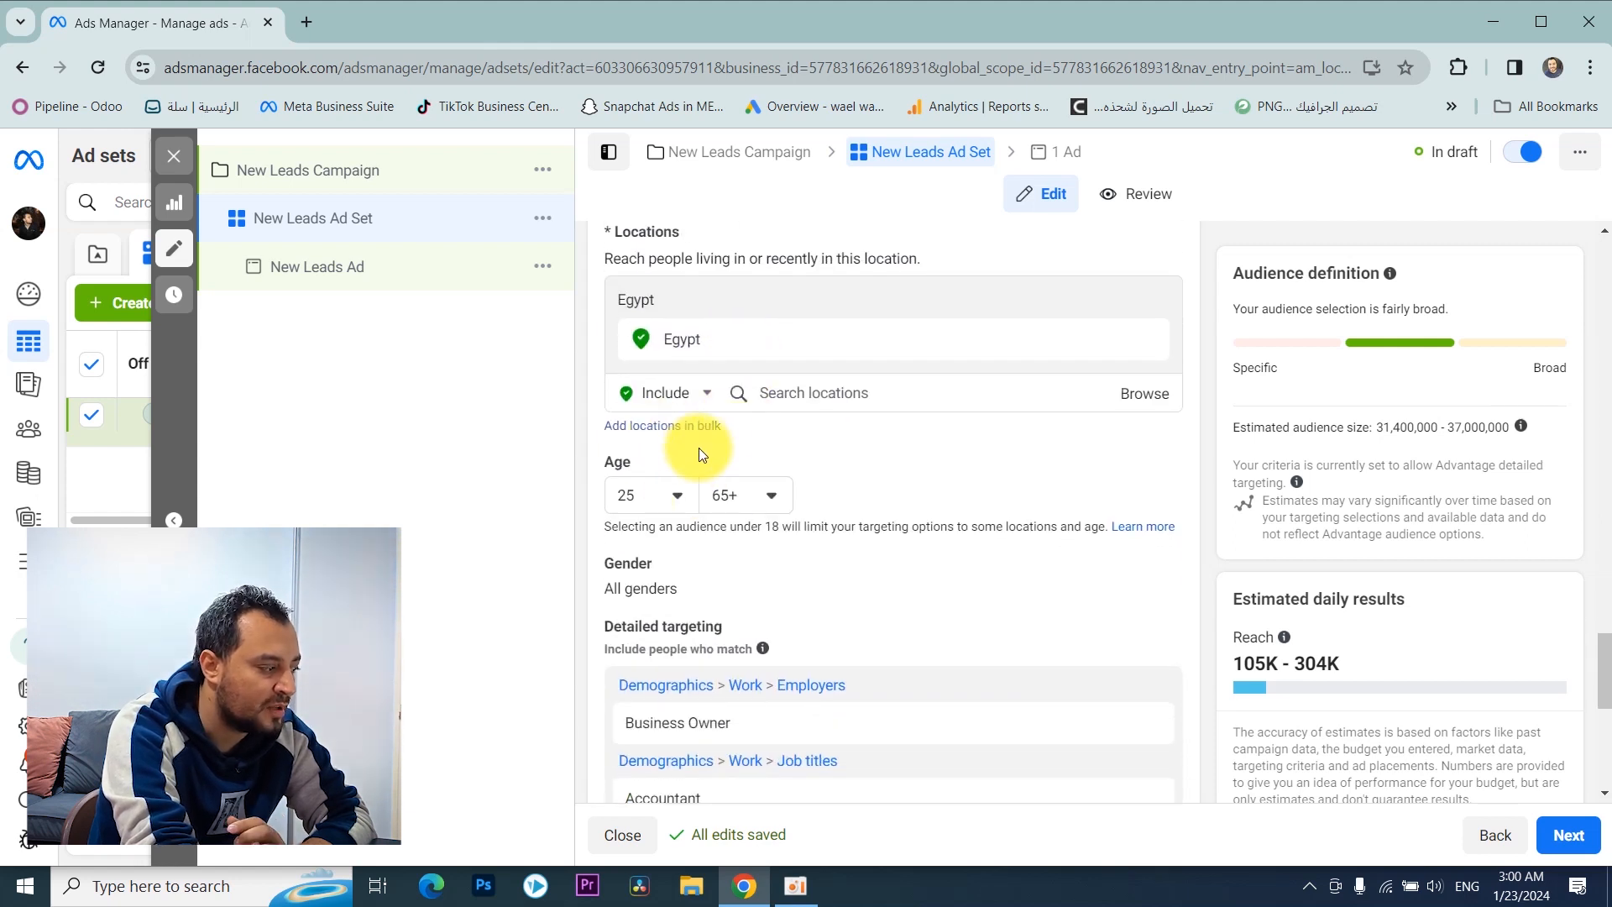
scroll(699, 452, "down", 1)
left_click(693, 480)
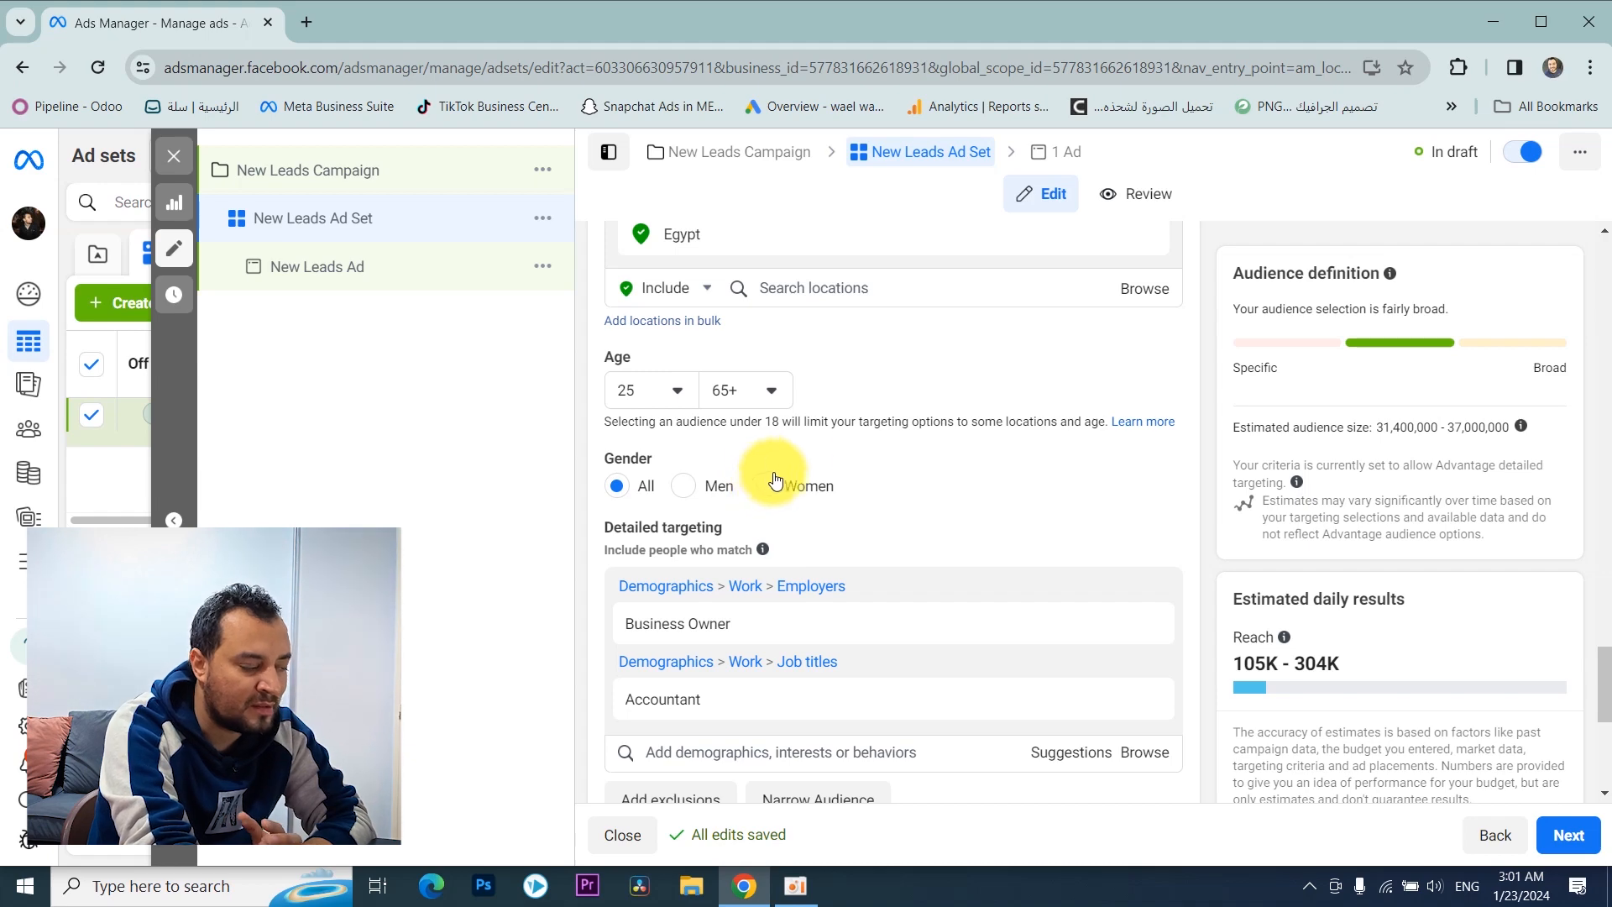
scroll(795, 424, "down", 2)
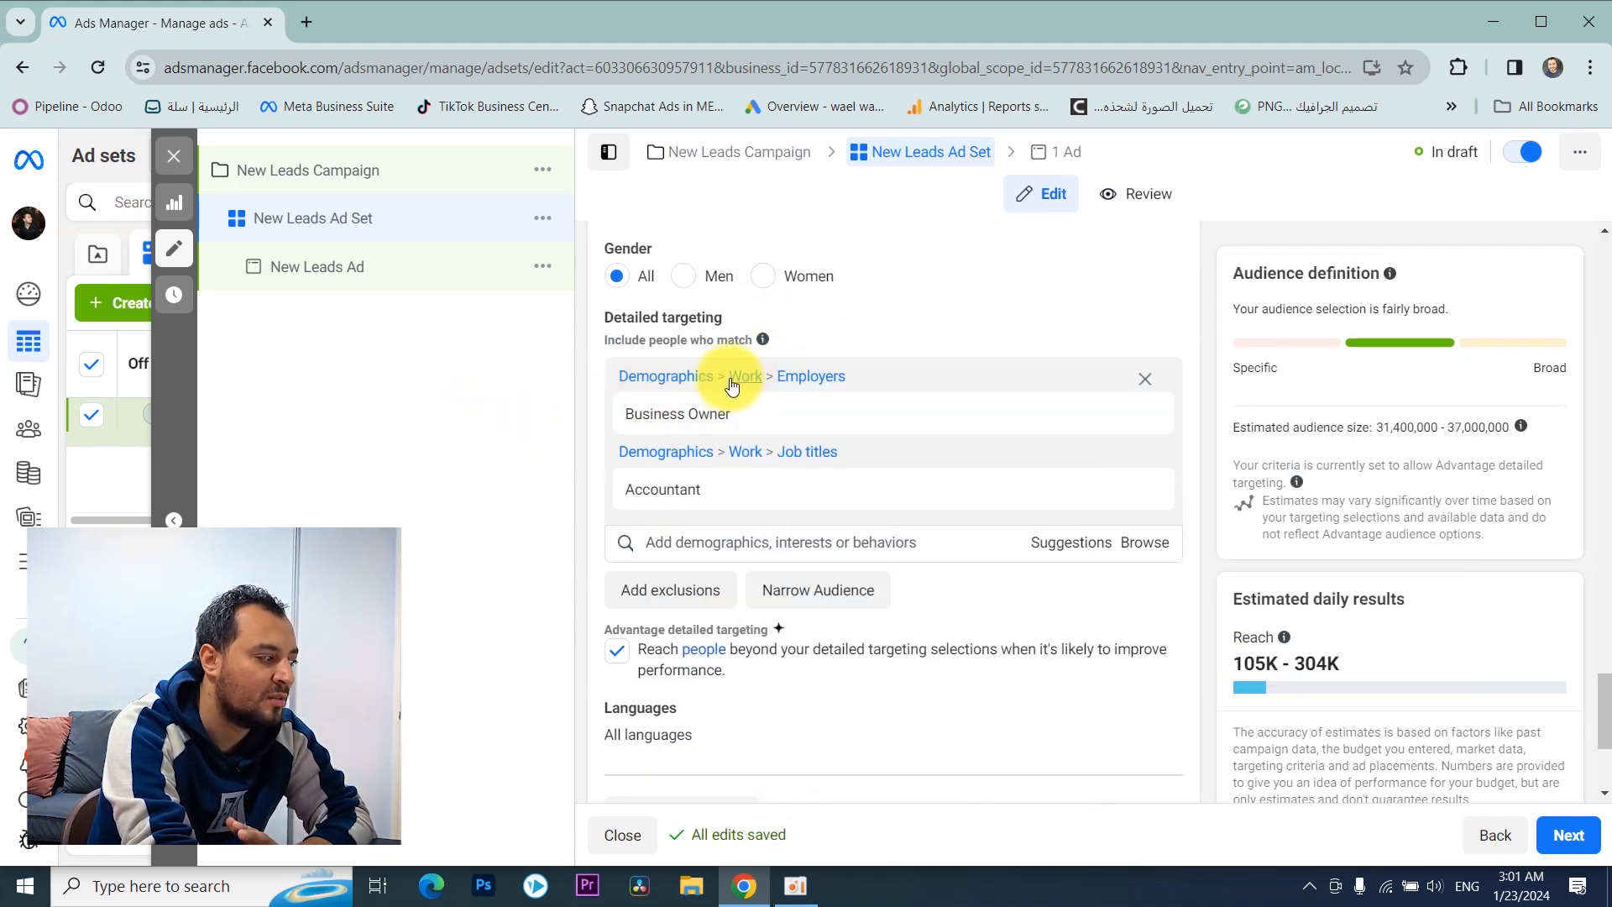
scroll(735, 370, "down", 1)
scroll(600, 461, "down", 1)
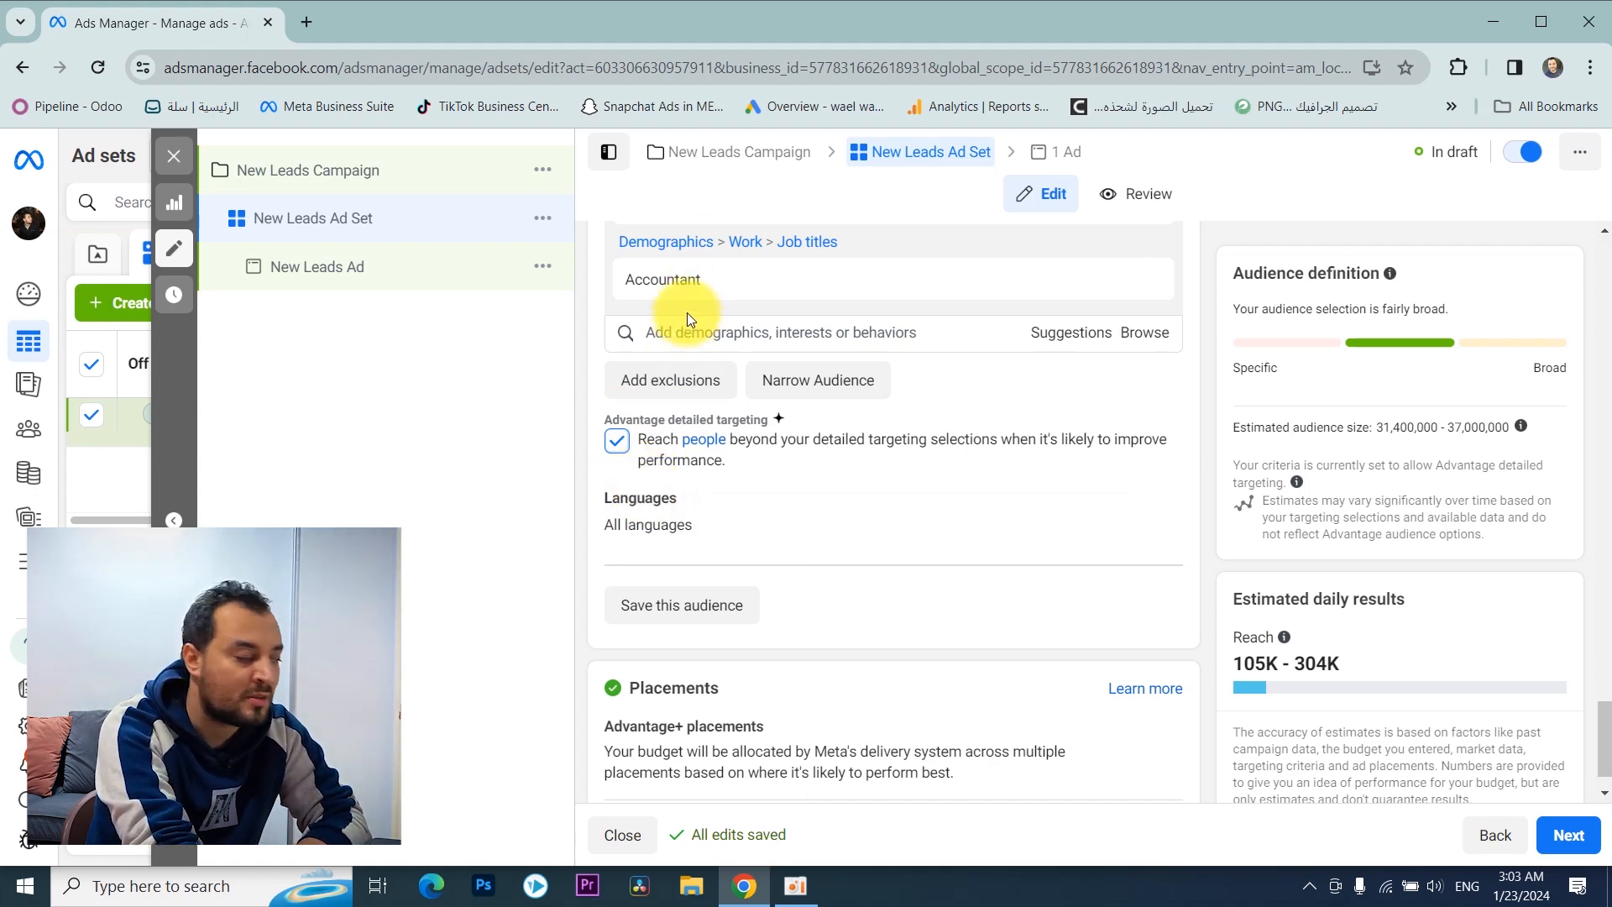
scroll(738, 378, "up", 4)
scroll(789, 433, "down", 5)
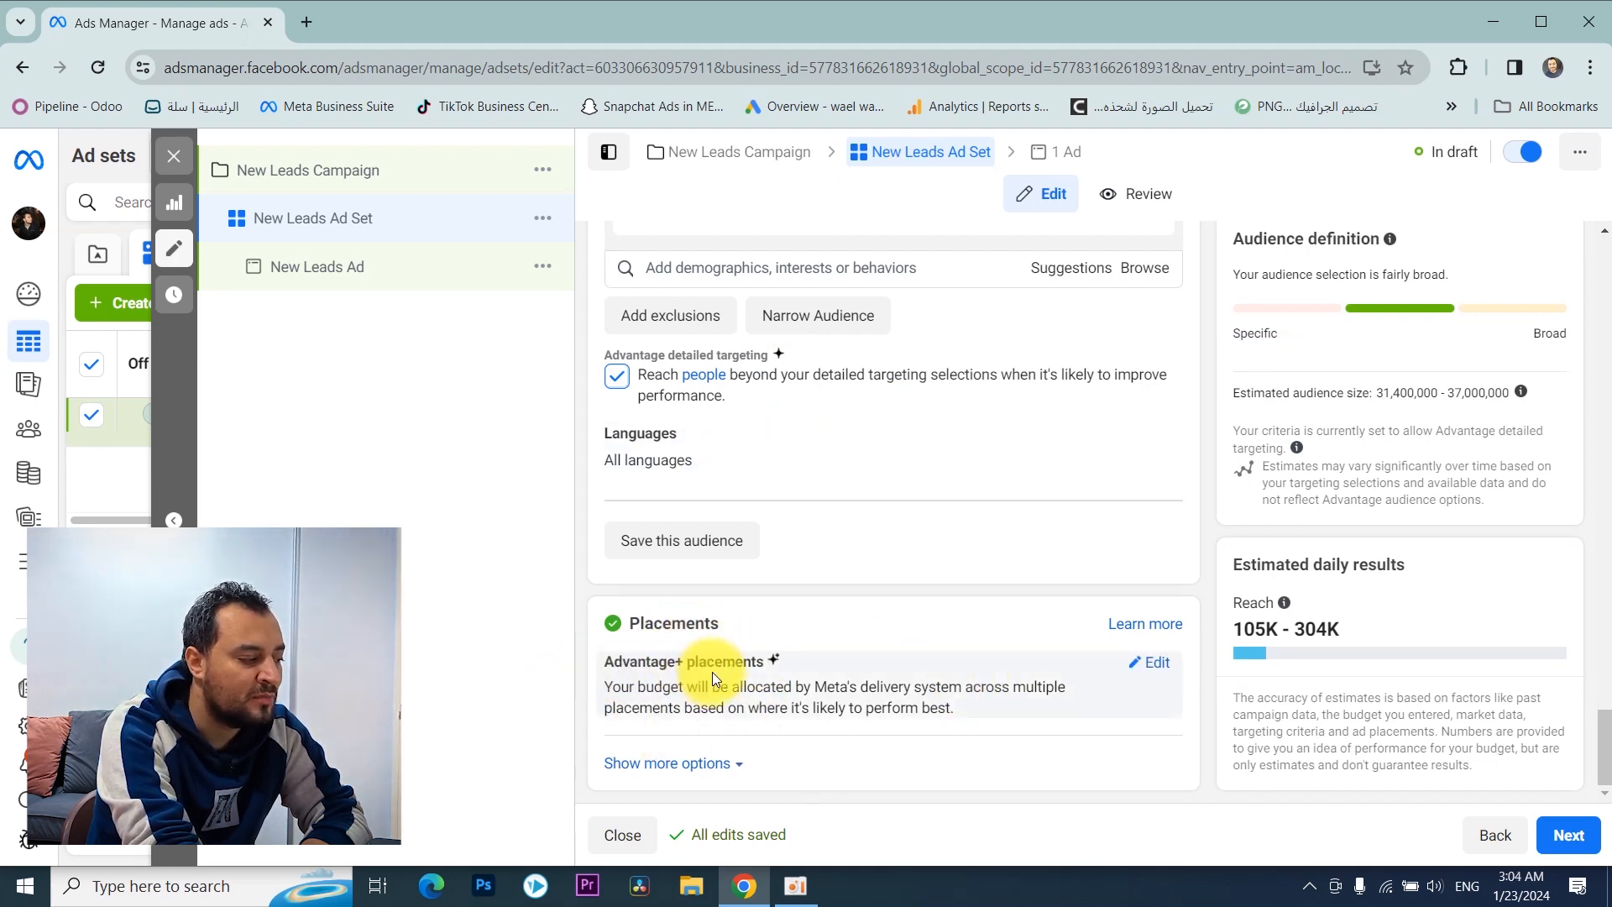
Step: Switch the ad set to manual placements and review its platforms and placement groups
left_click(1150, 662)
scroll(954, 613, "down", 1)
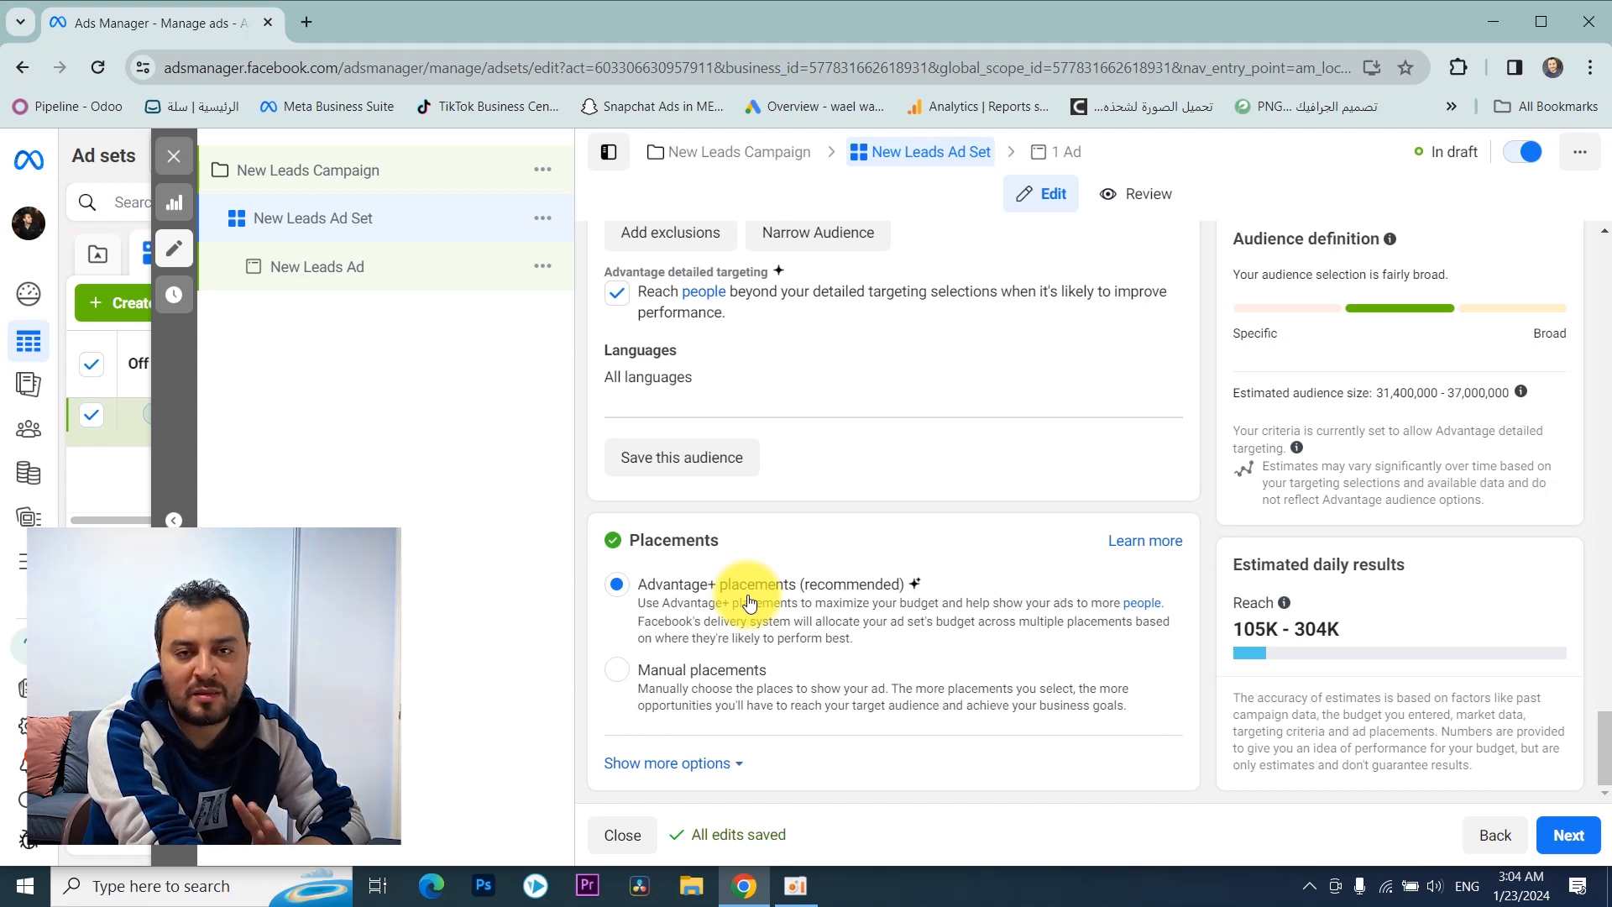
left_click(617, 669)
scroll(765, 575, "down", 5)
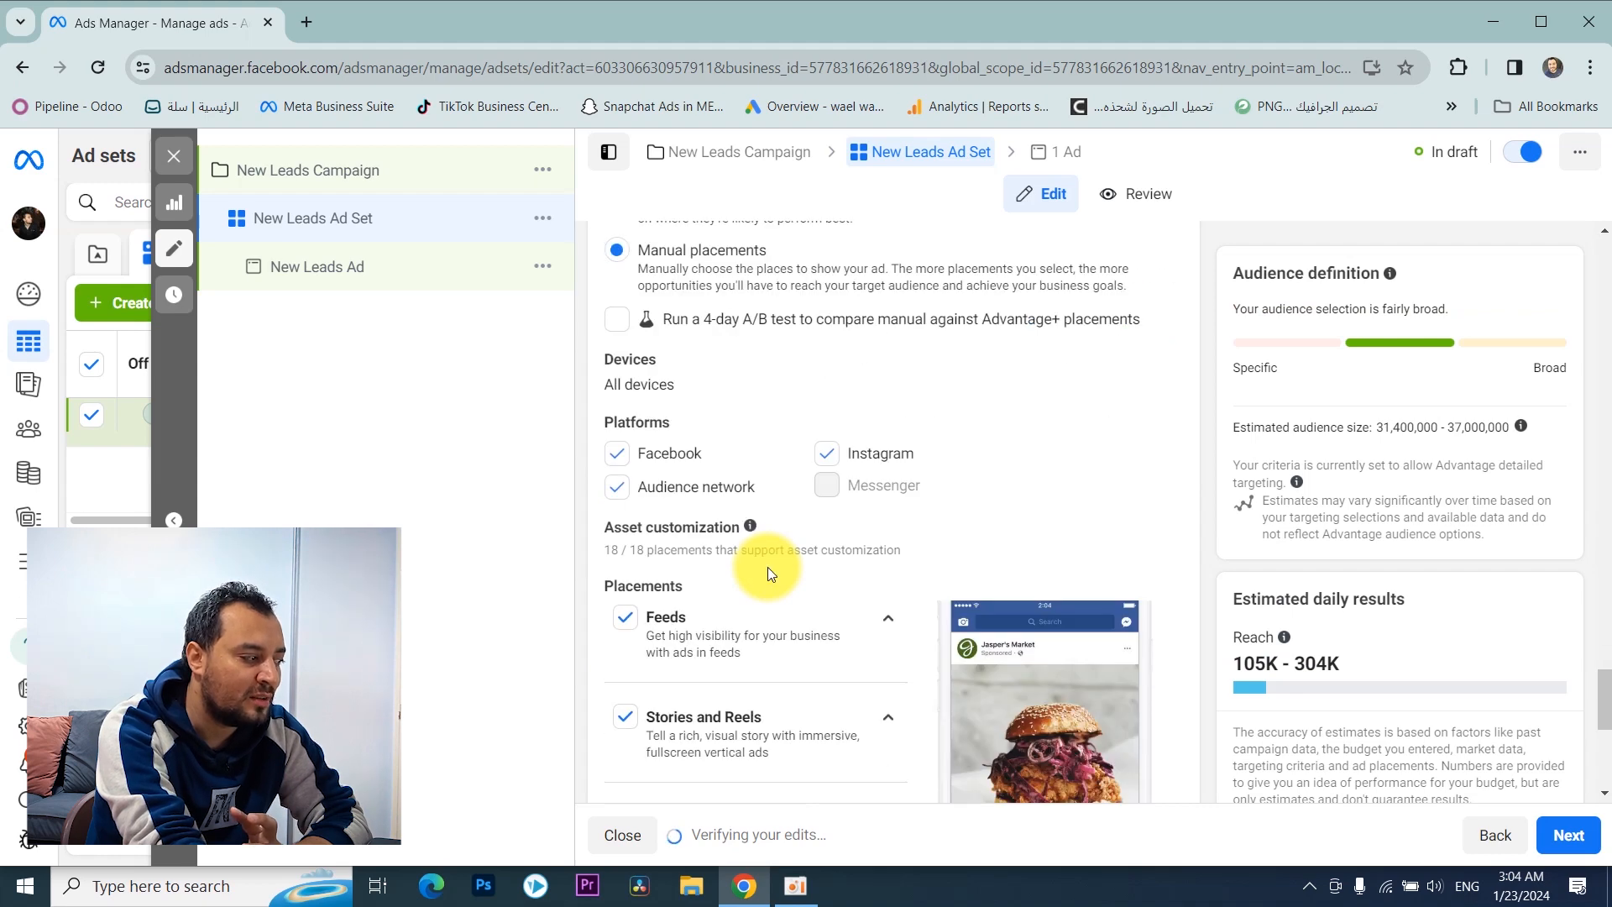
scroll(839, 365, "down", 1)
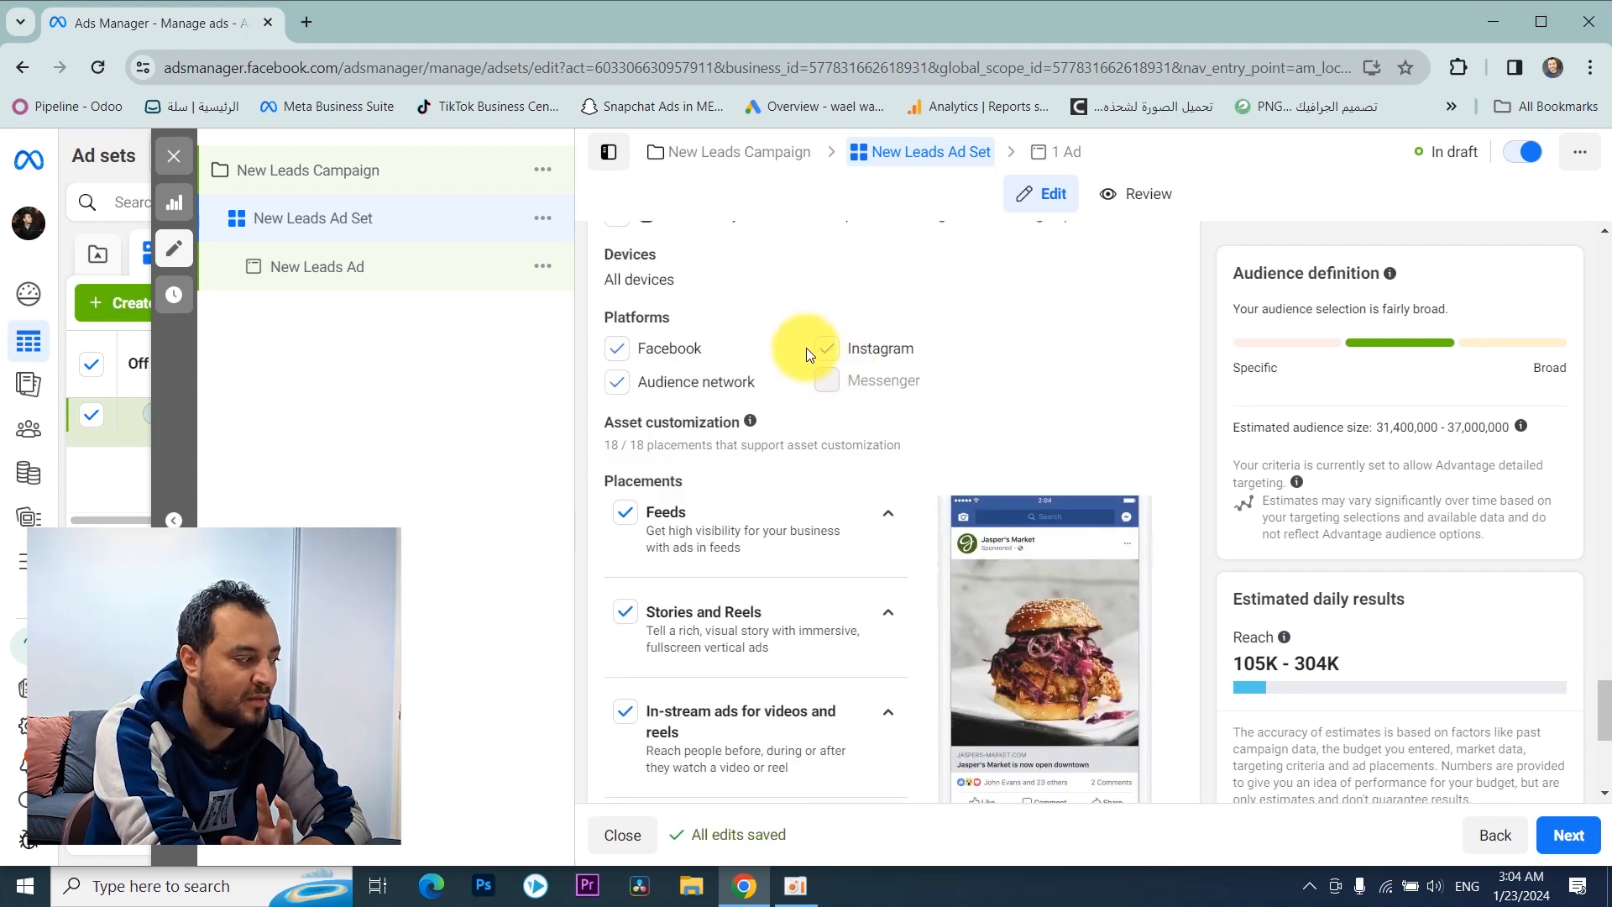
scroll(692, 336, "down", 1)
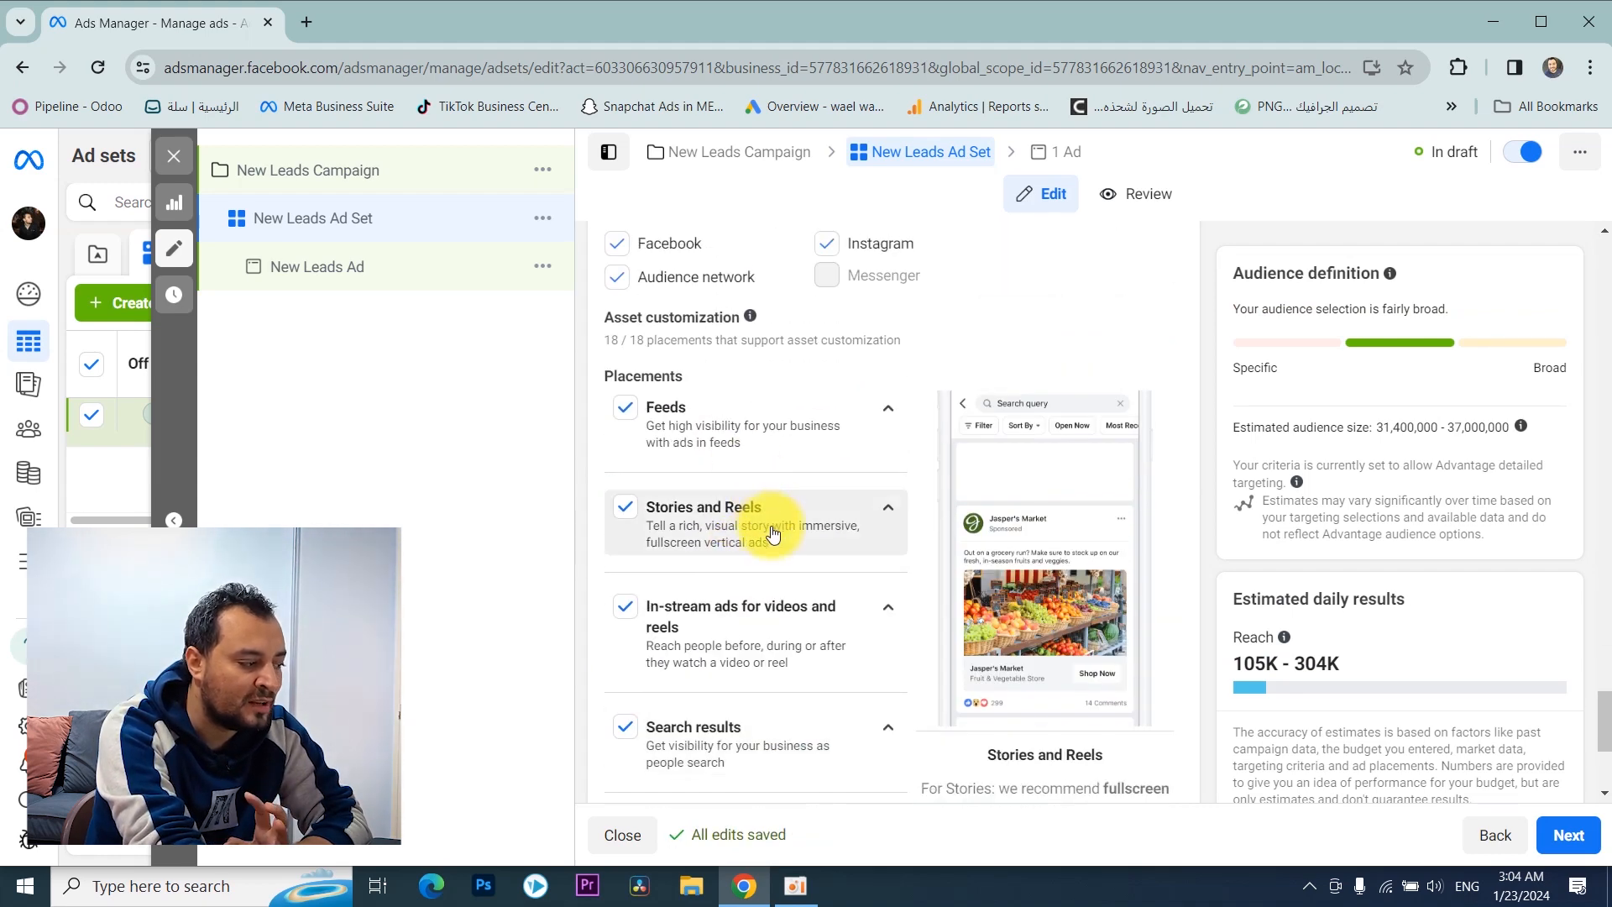
scroll(770, 461, "up", 3)
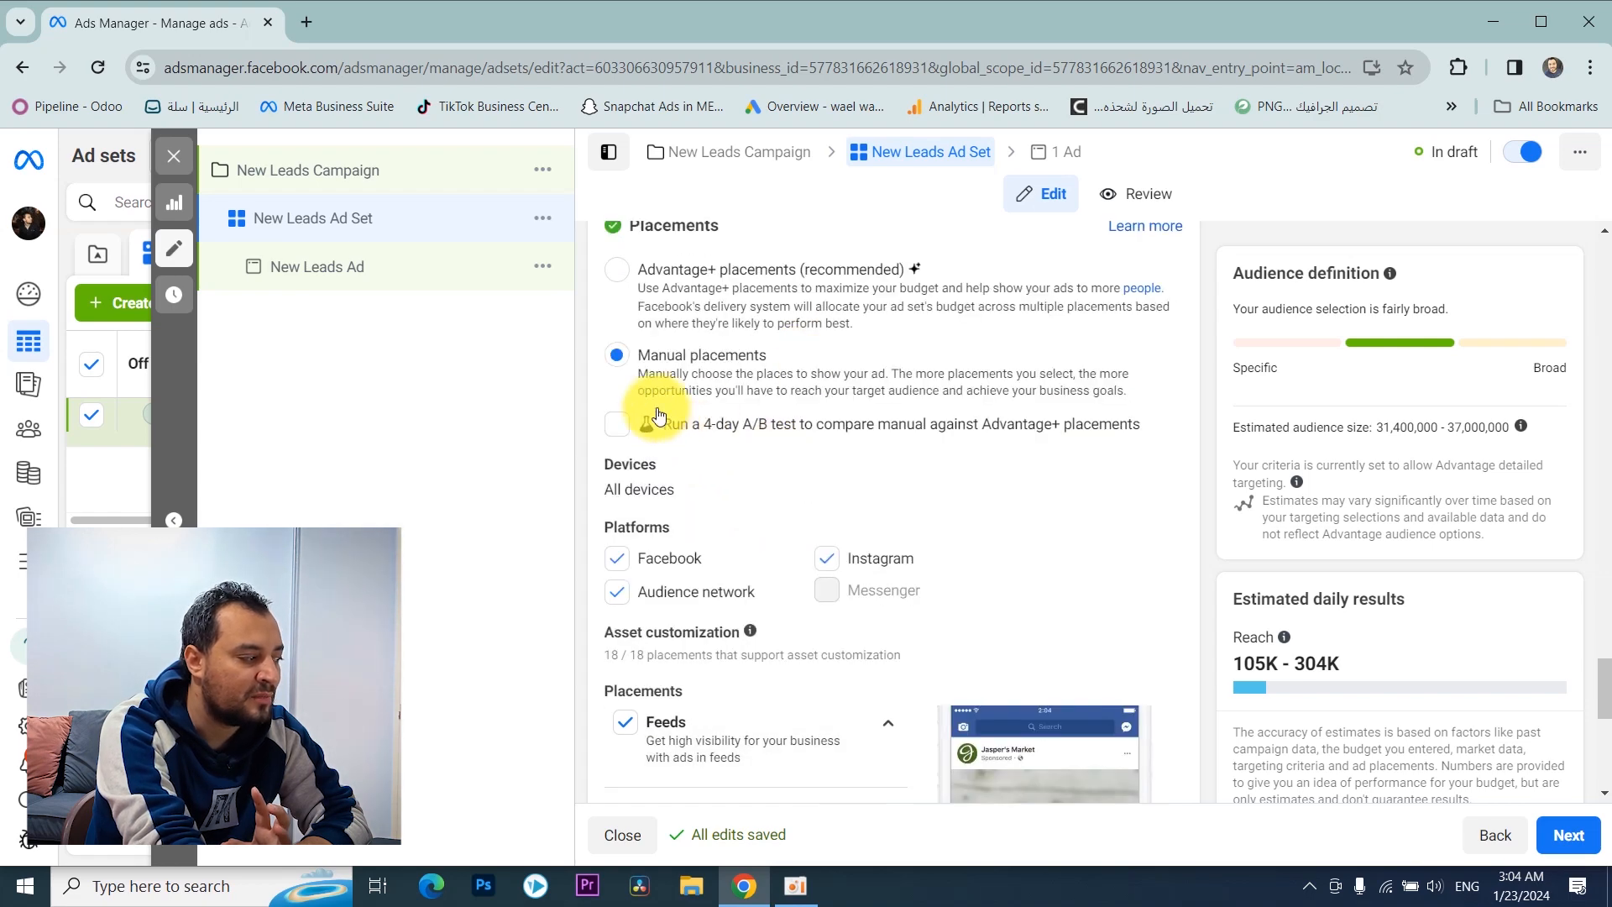
scroll(712, 521, "down", 3)
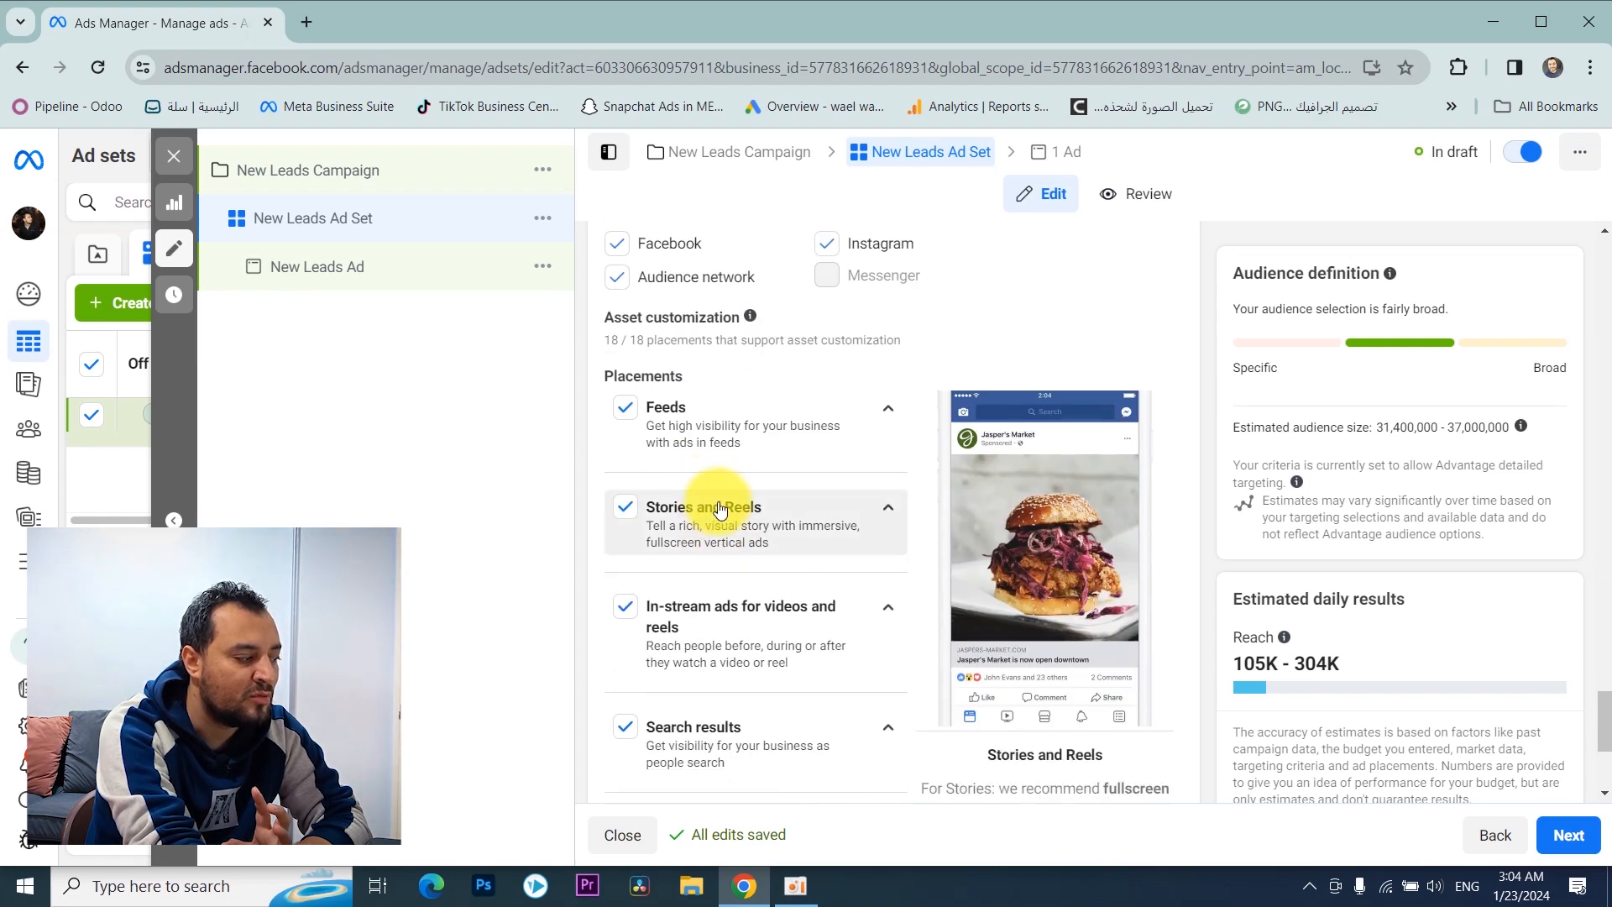
Step: Expand the Feeds placement group and review its individual Facebook and Instagram options
left_click(718, 424)
scroll(712, 406, "down", 1)
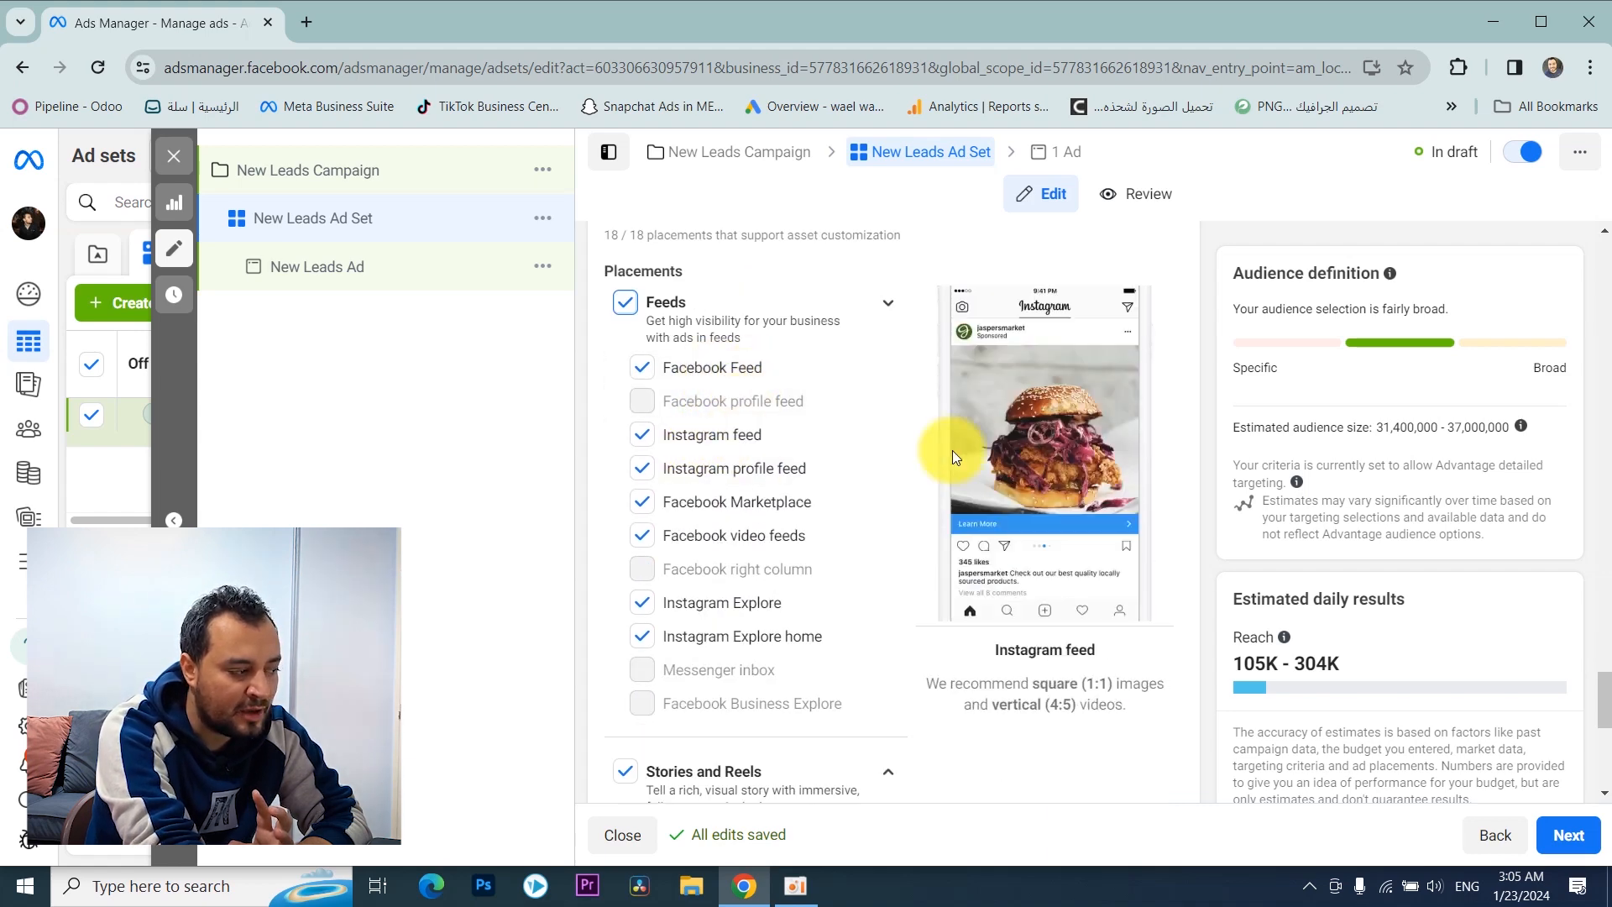
scroll(828, 527, "up", 1)
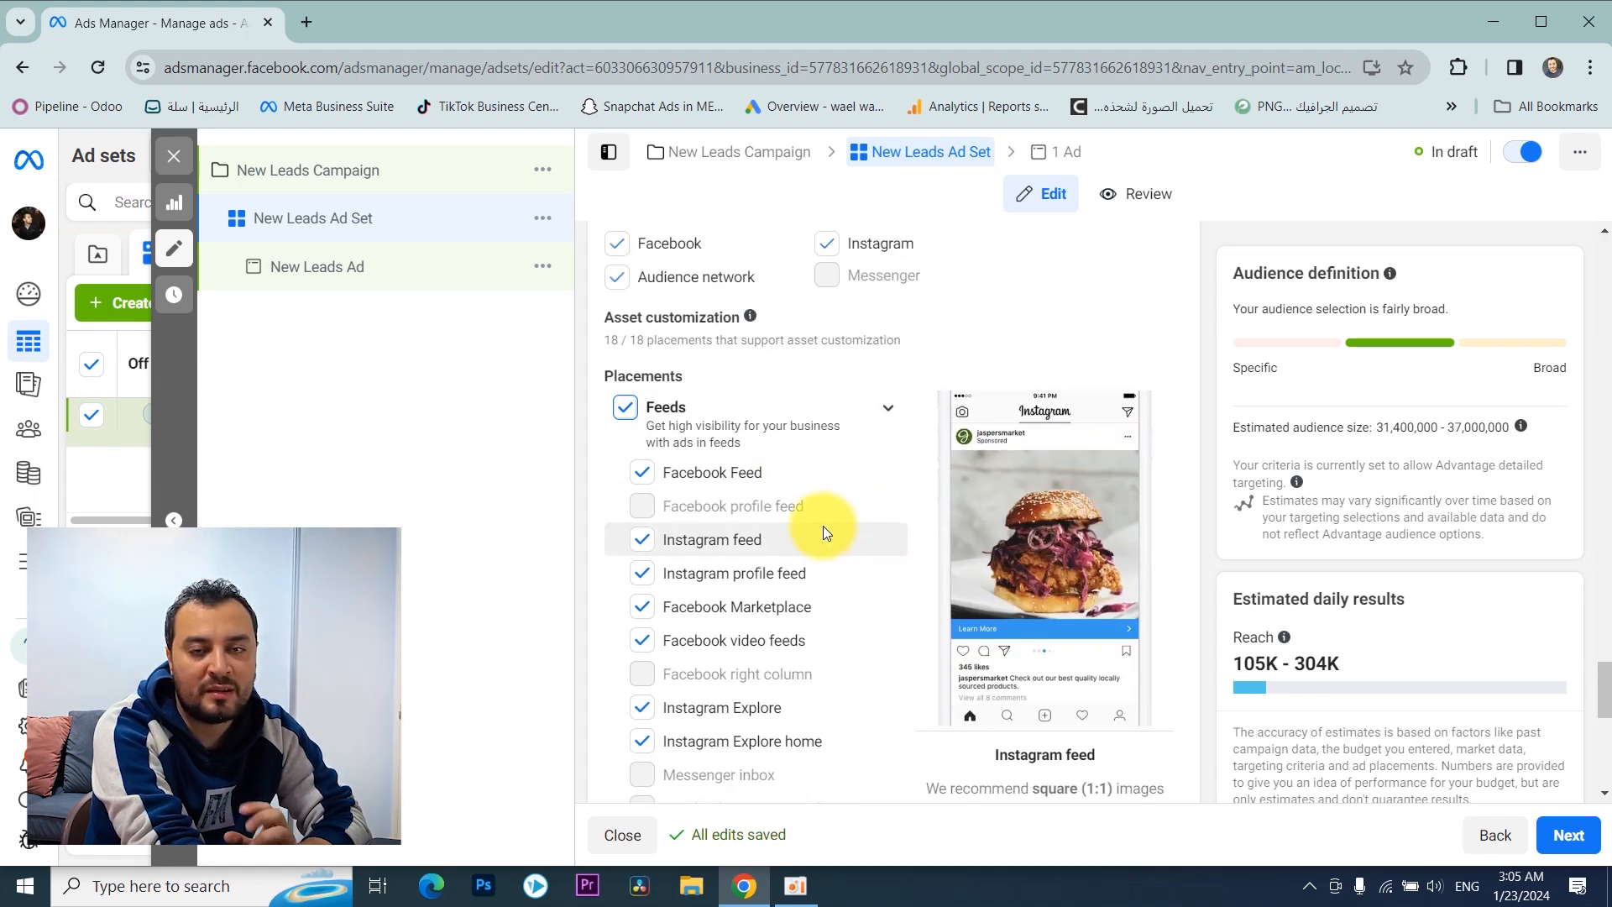
scroll(821, 525, "up", 5)
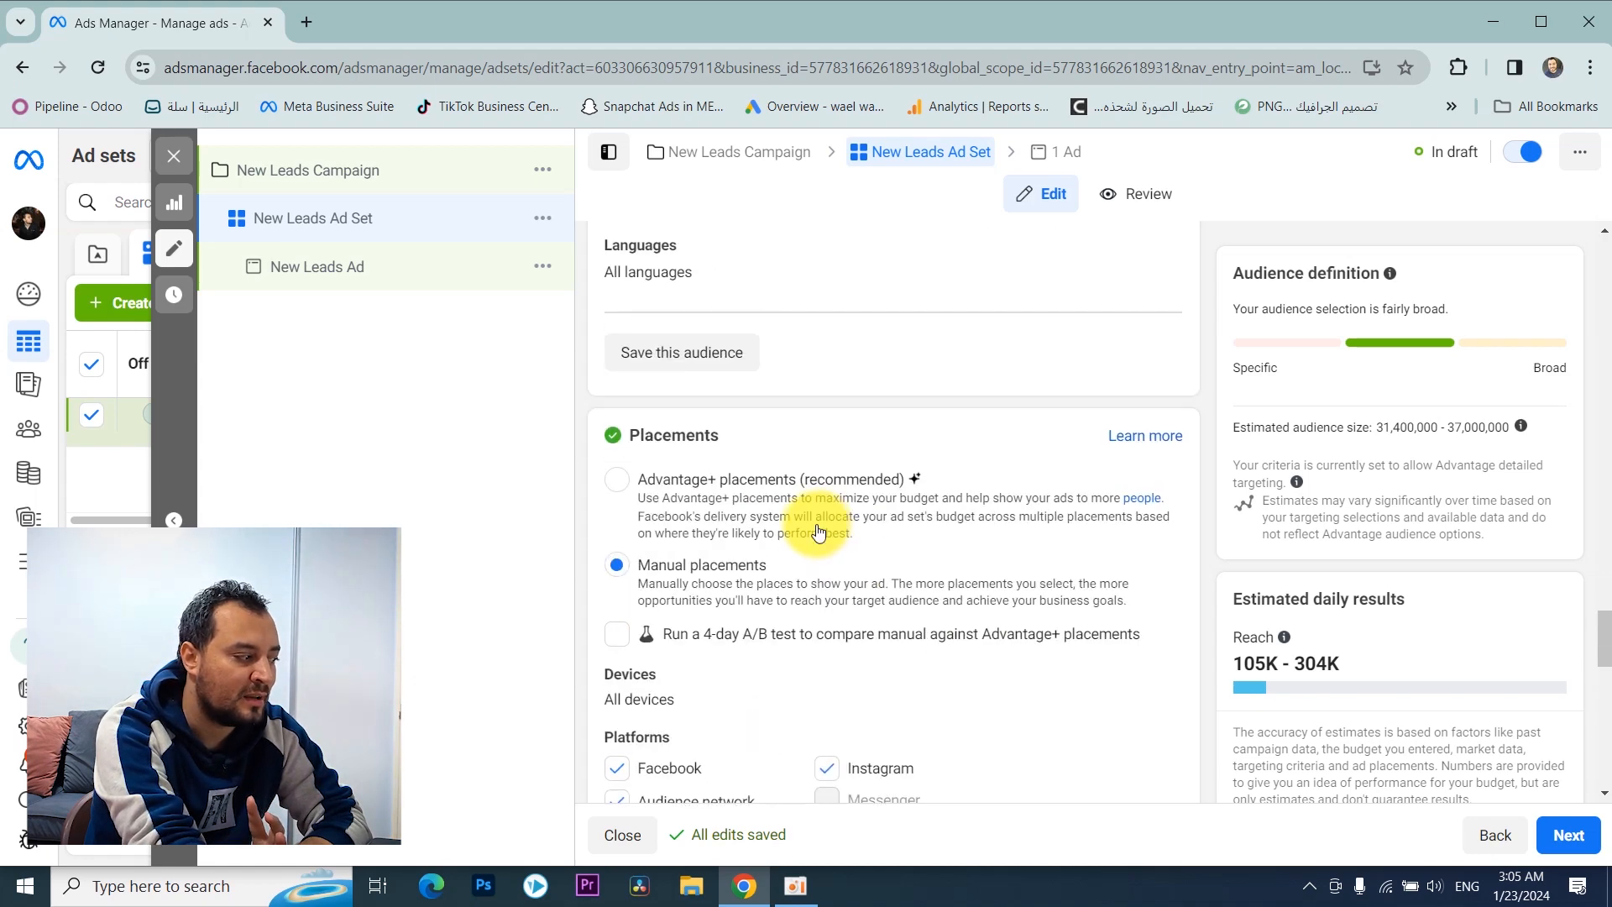
Step: Set the ad set back to Advantage+ placements and continue to the ad level
left_click(628, 483)
scroll(672, 479, "up", 10)
scroll(747, 510, "up", 15)
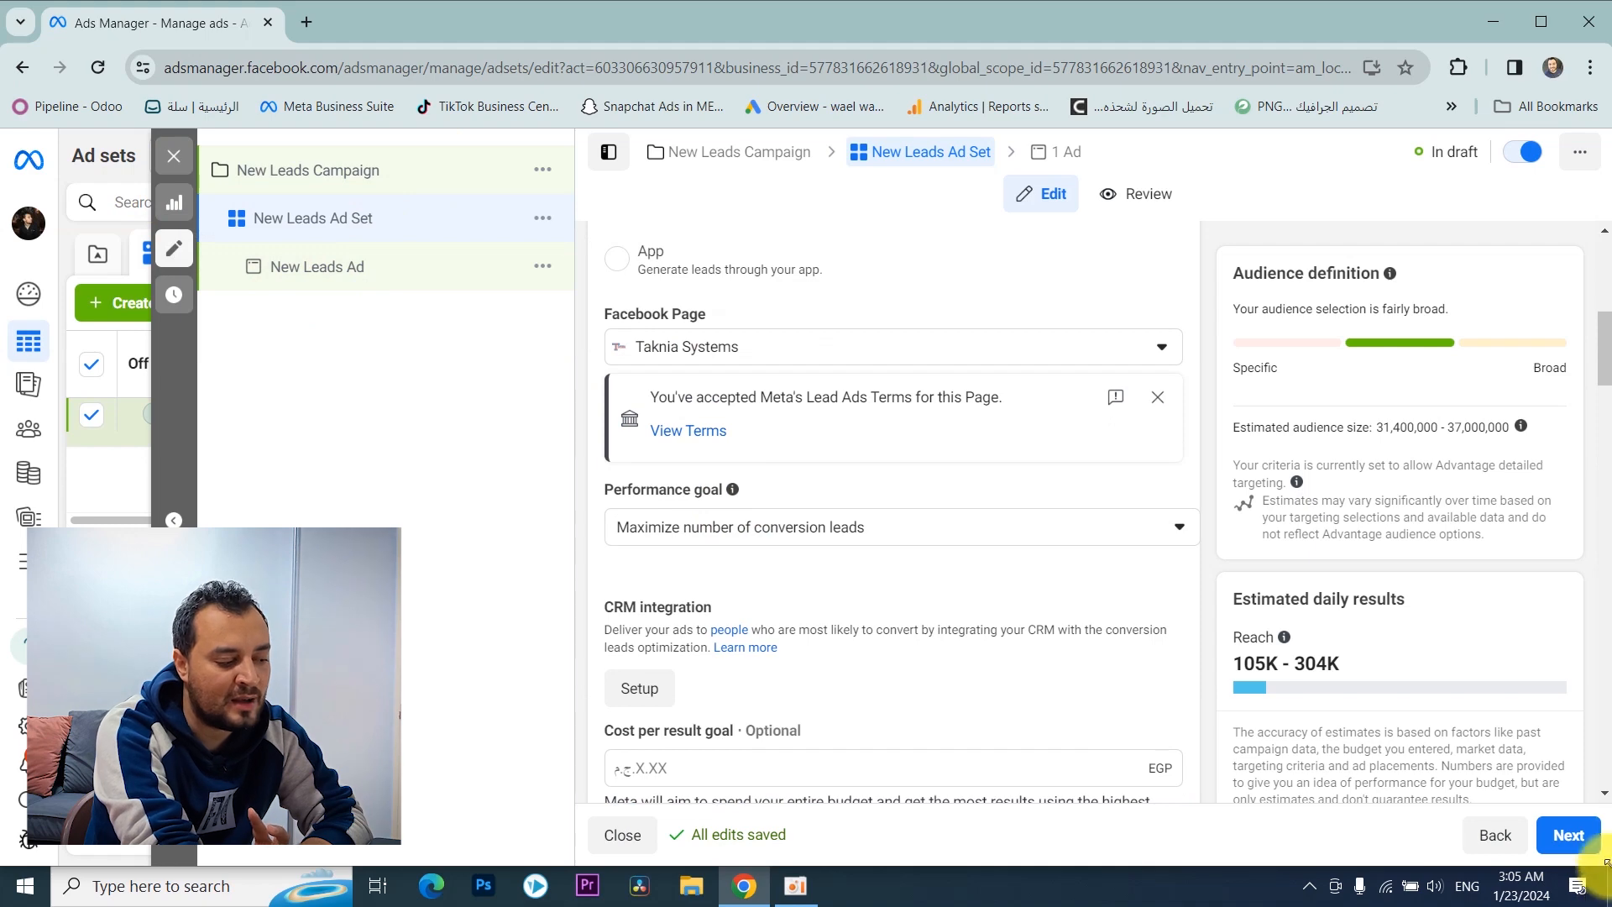
left_click(1567, 834)
Step: Examine the ad's name, Facebook Page and Instagram identity, and the available ad setup source options
left_click(712, 300)
triple_click(714, 299)
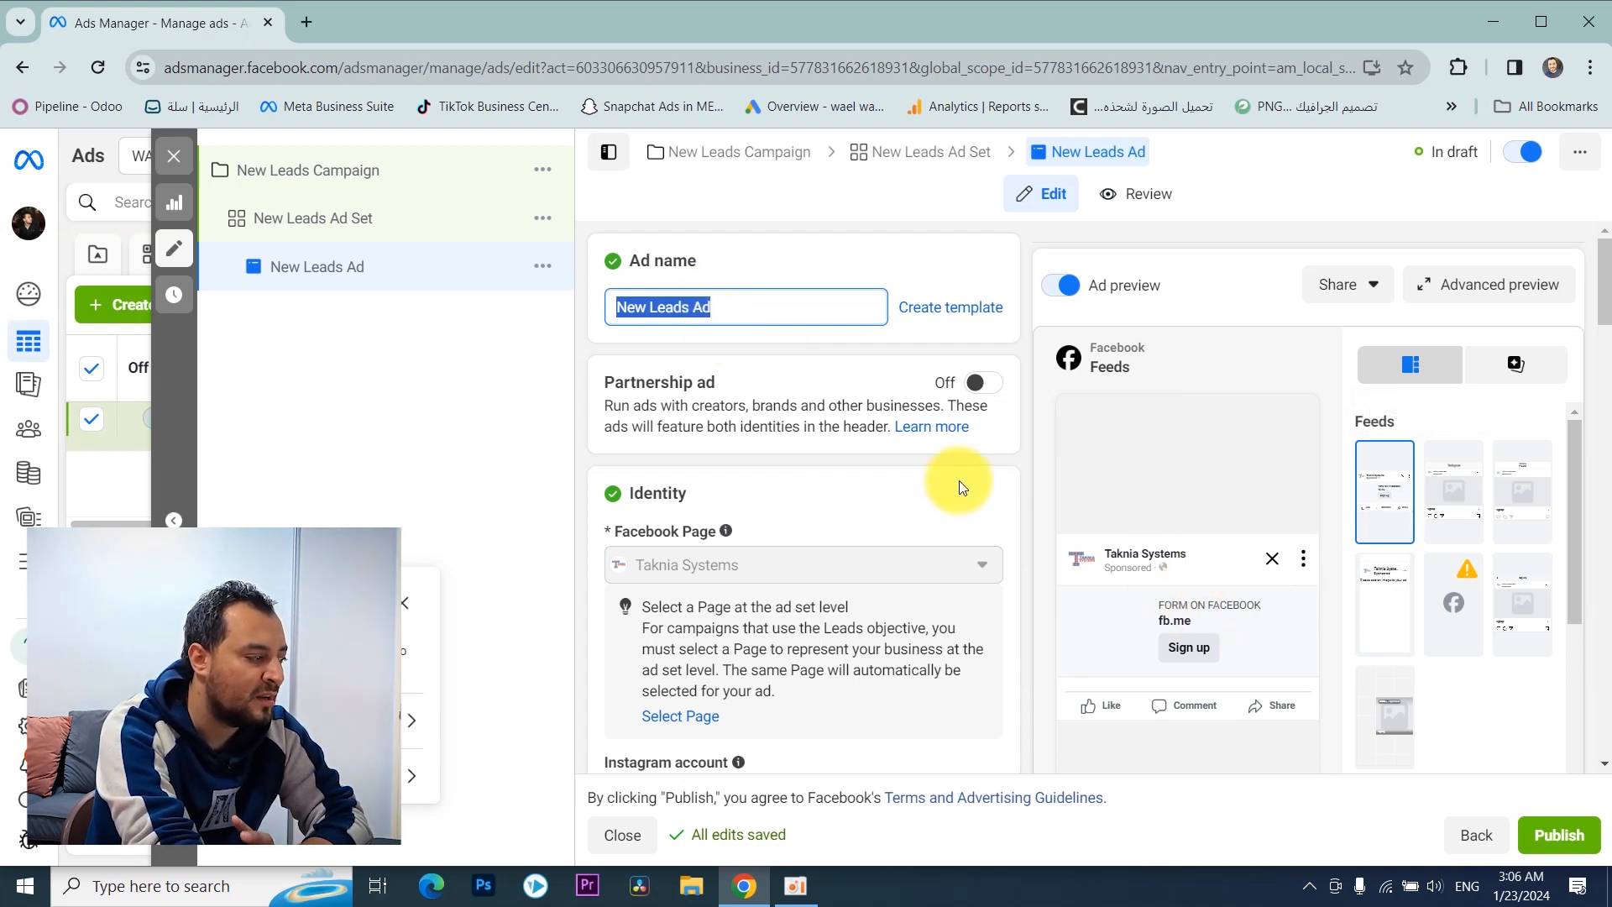
scroll(655, 395, "down", 2)
scroll(659, 360, "up", 2)
scroll(714, 302, "down", 3)
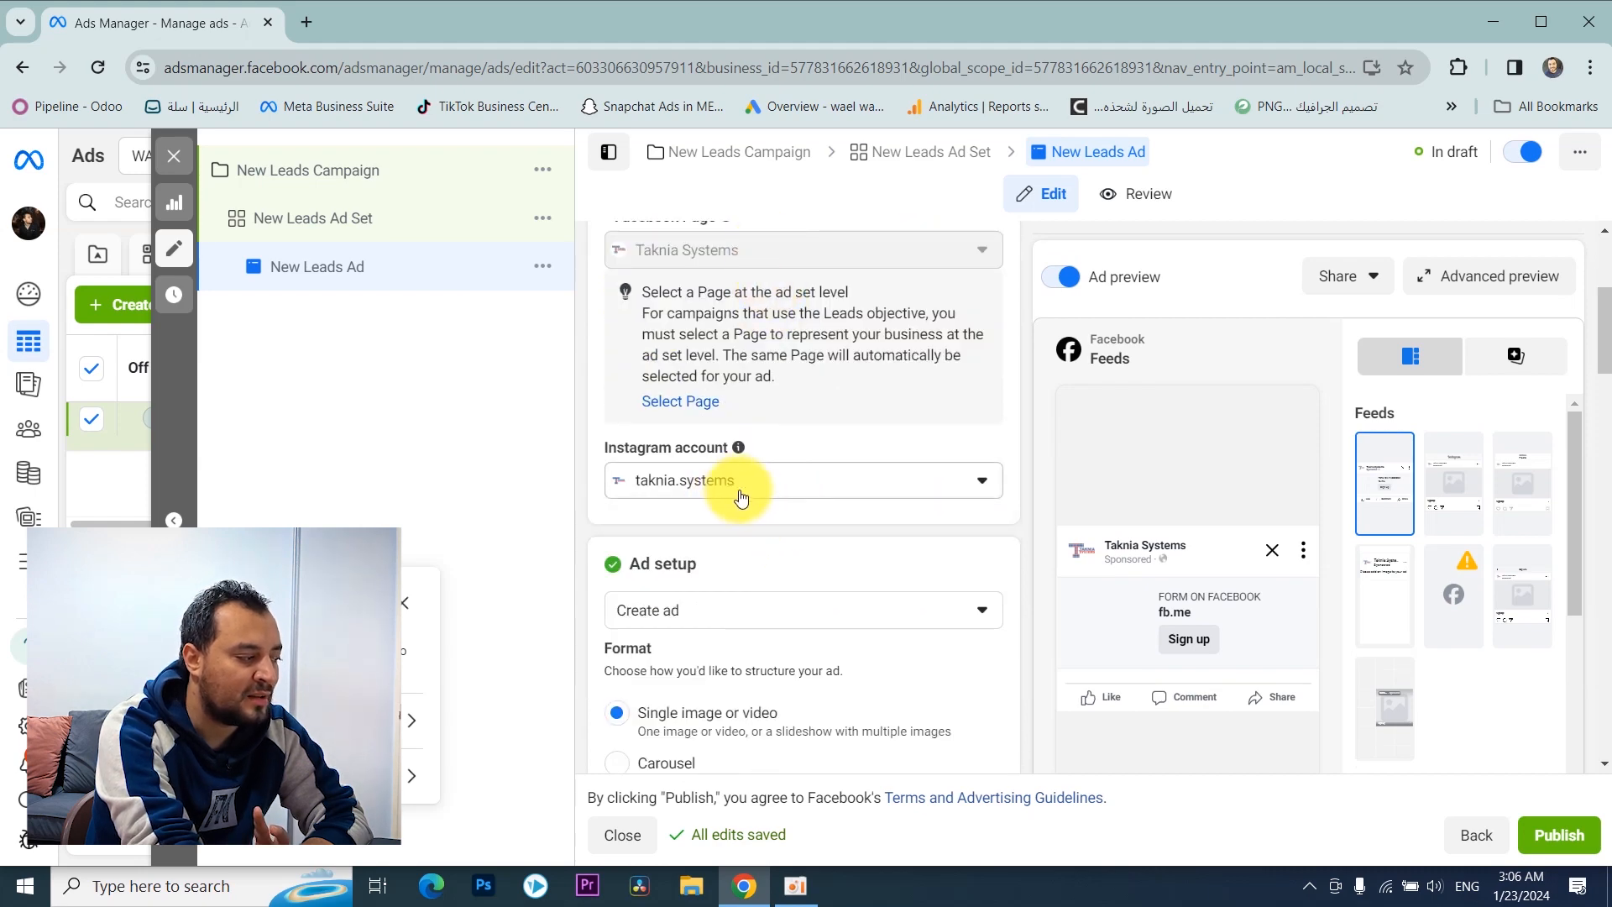
scroll(739, 487, "down", 4)
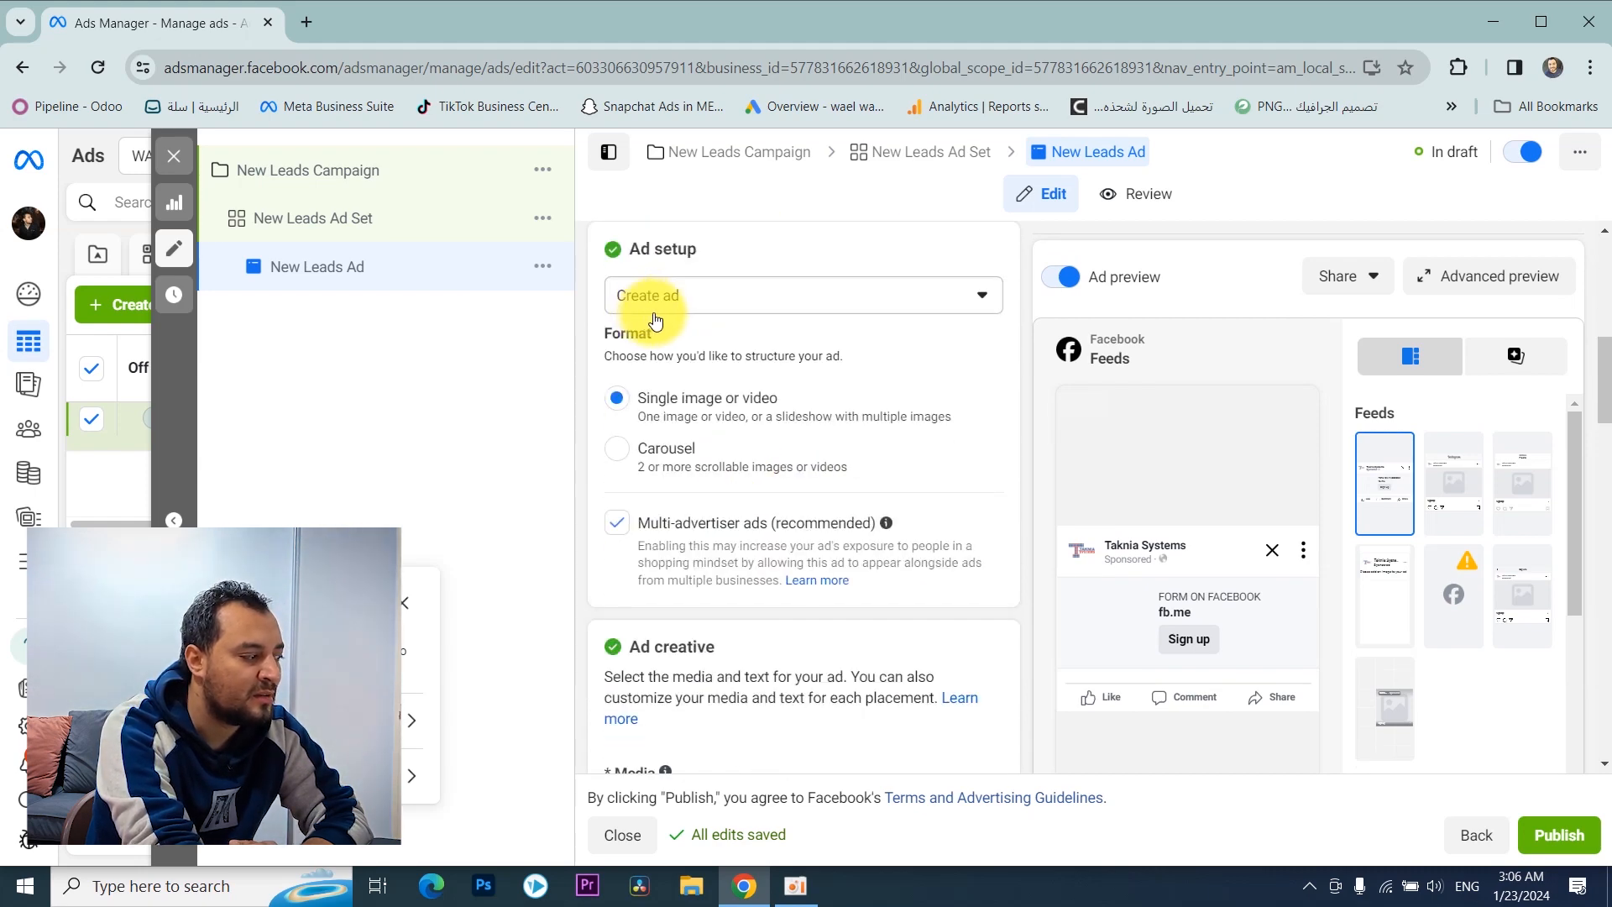
left_click(744, 301)
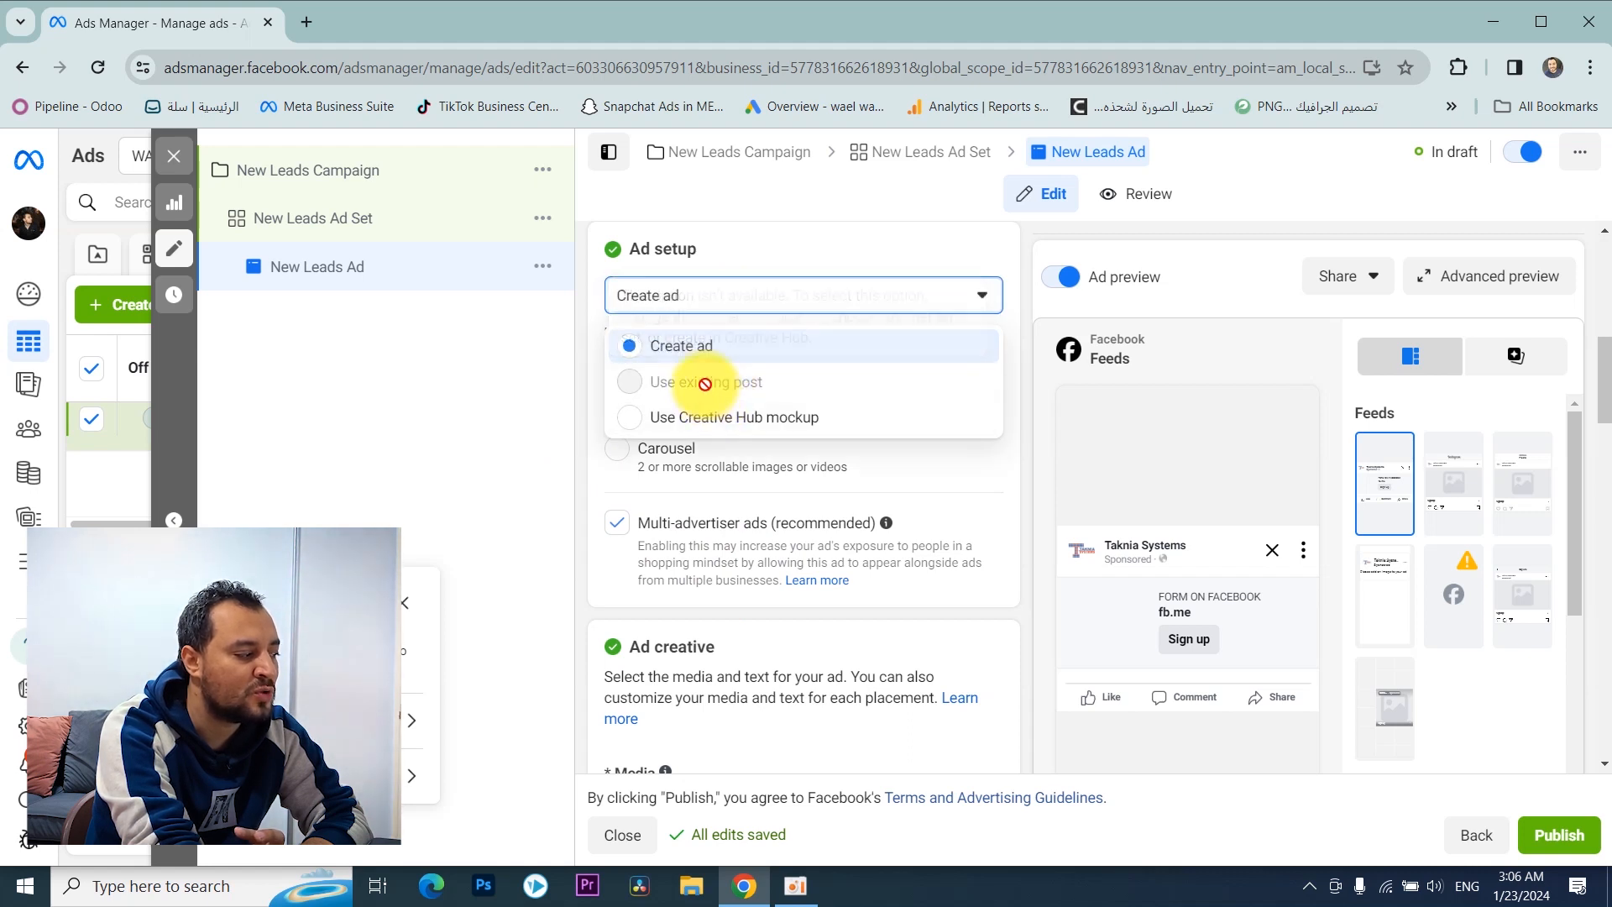
mouse_move(713, 394)
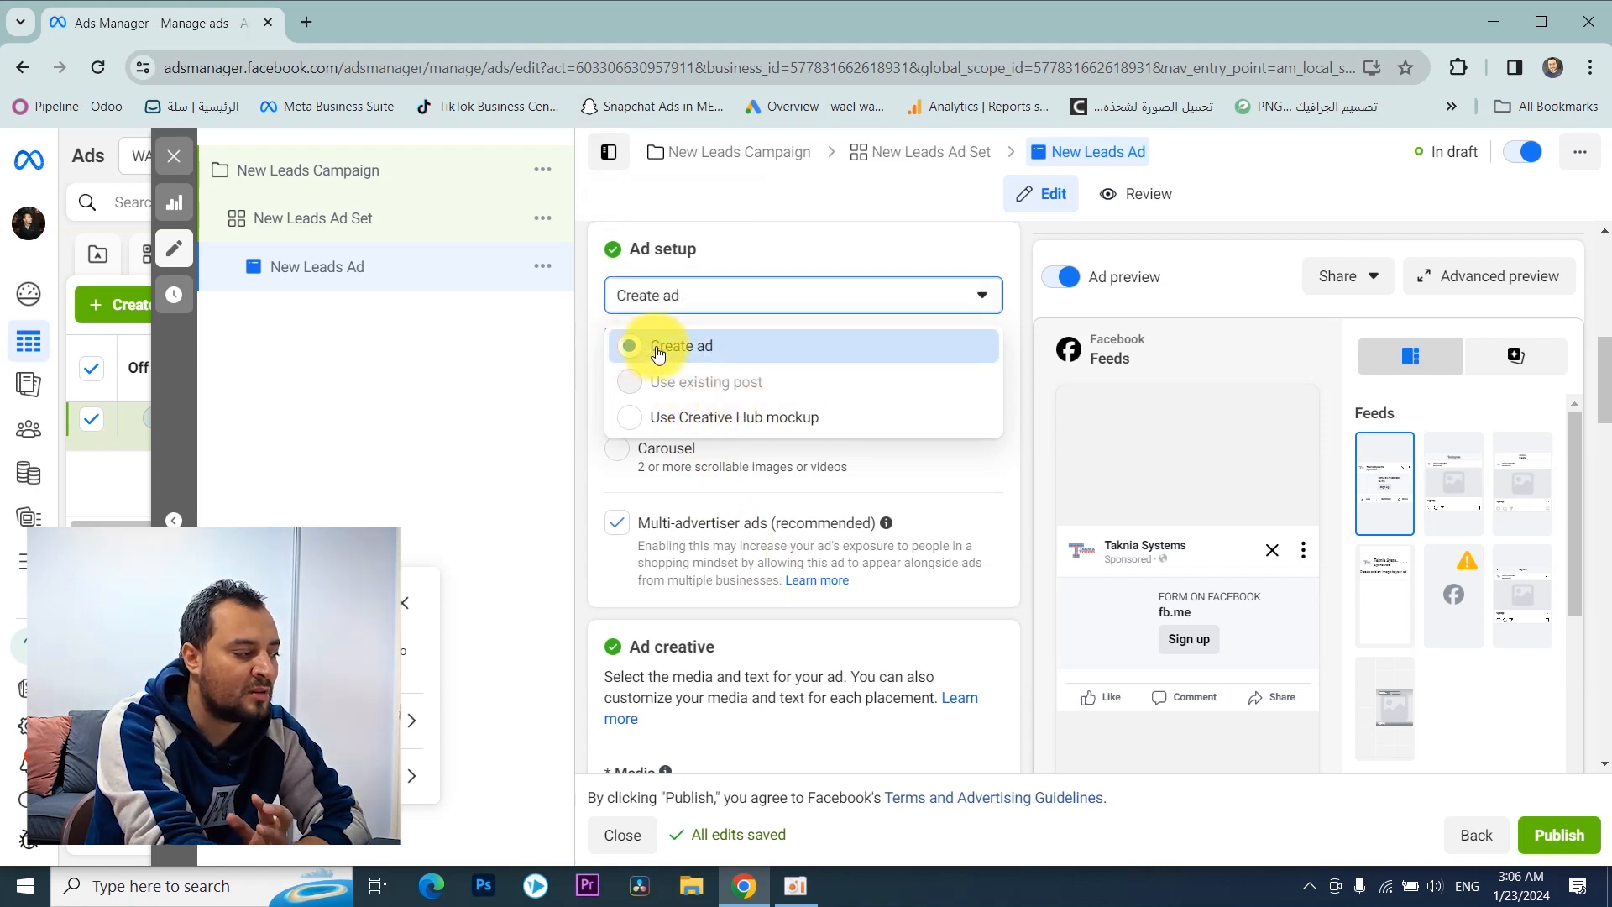
left_click(824, 252)
Step: Turn off multi-advertiser ads in the ad setup
scroll(823, 252, "down", 1)
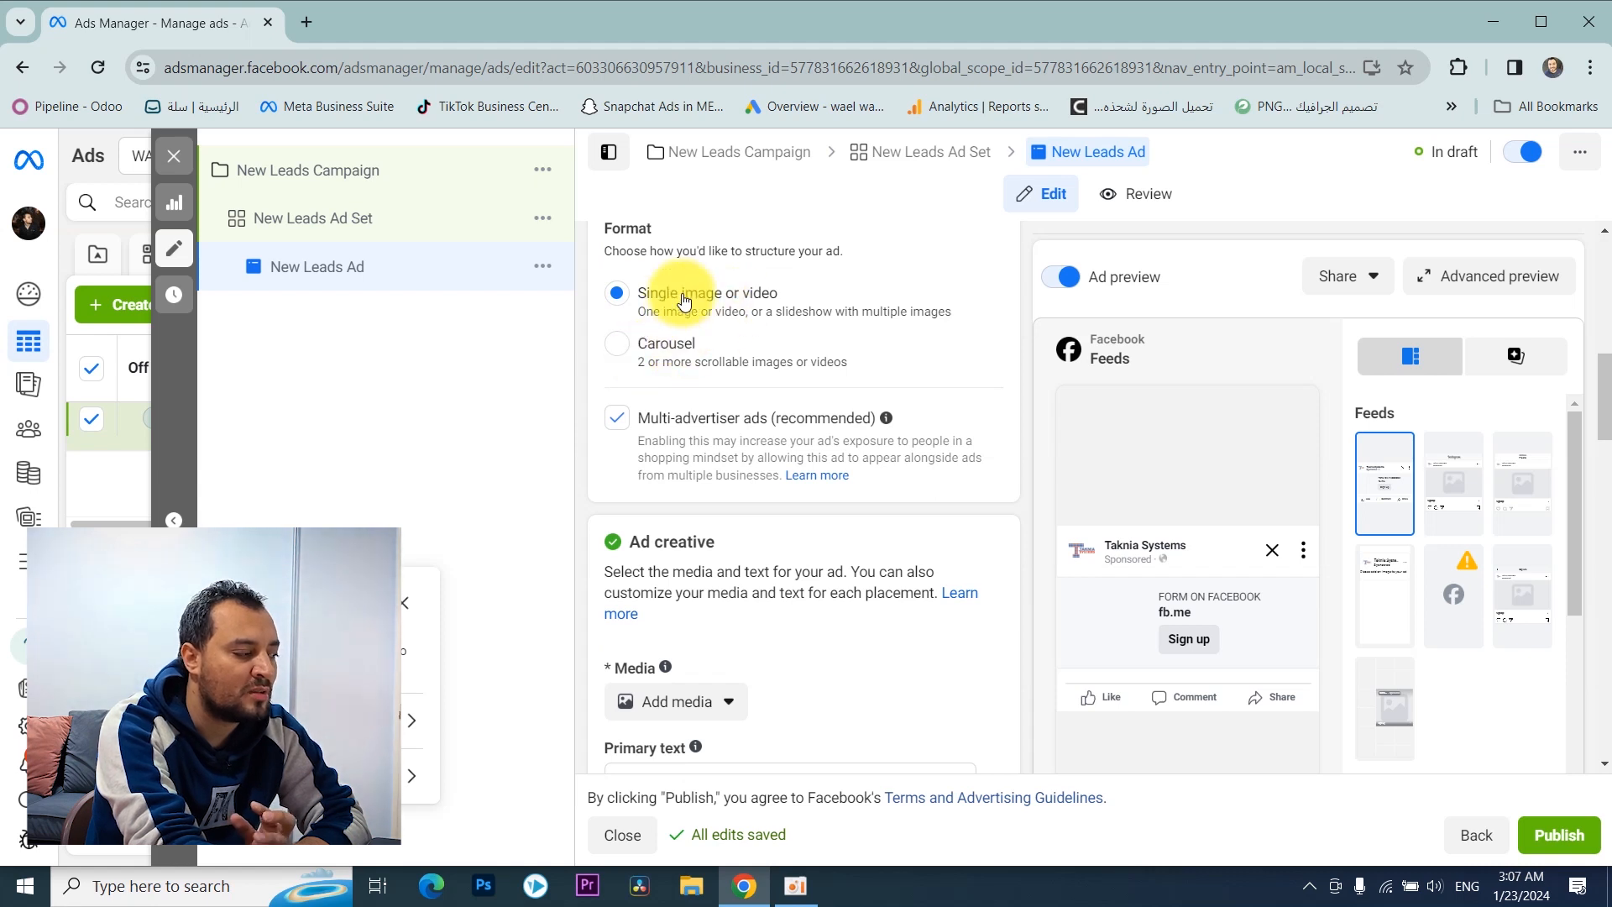
scroll(697, 298, "down", 1)
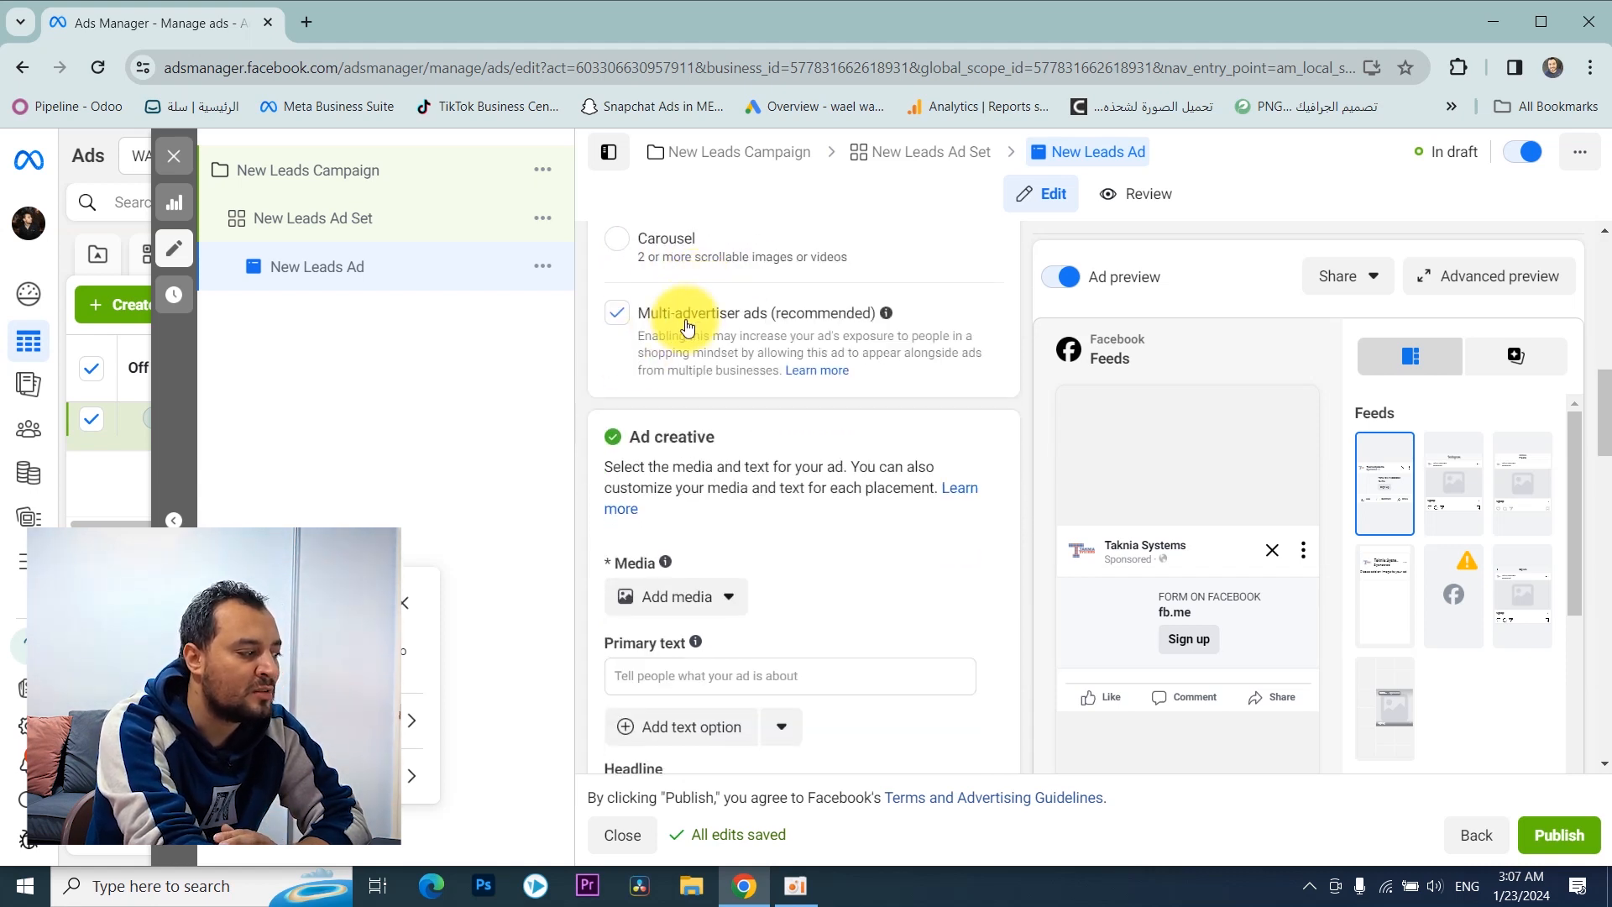
left_click(615, 313)
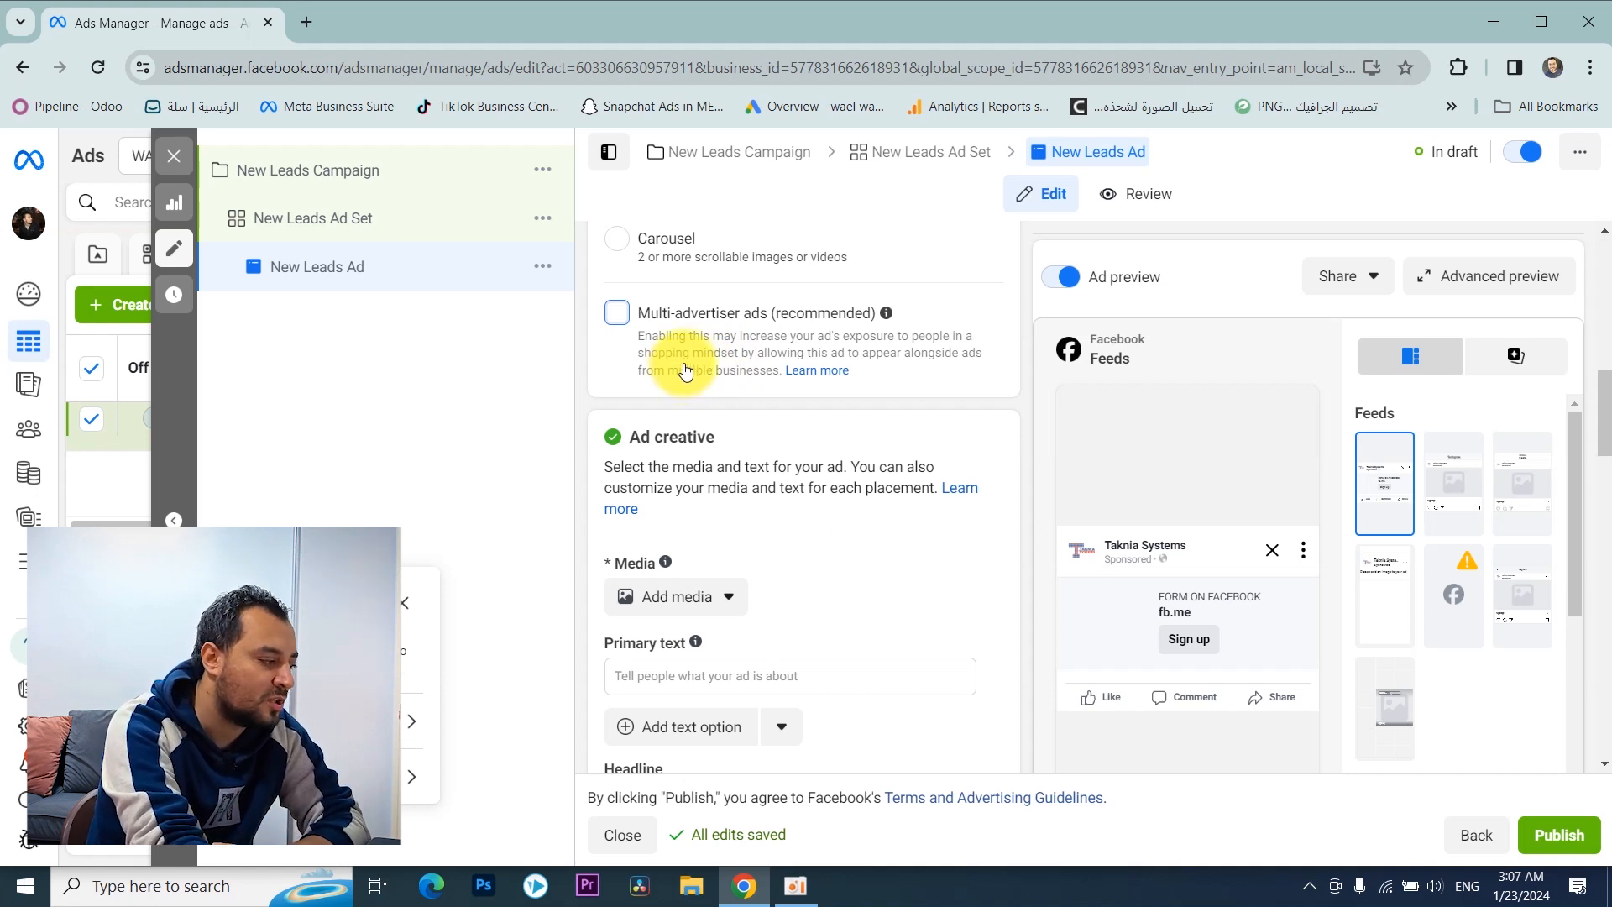
Step: Upload the عرض البرنامج image as the ad's media and proceed to the crop settings
scroll(682, 361, "down", 4)
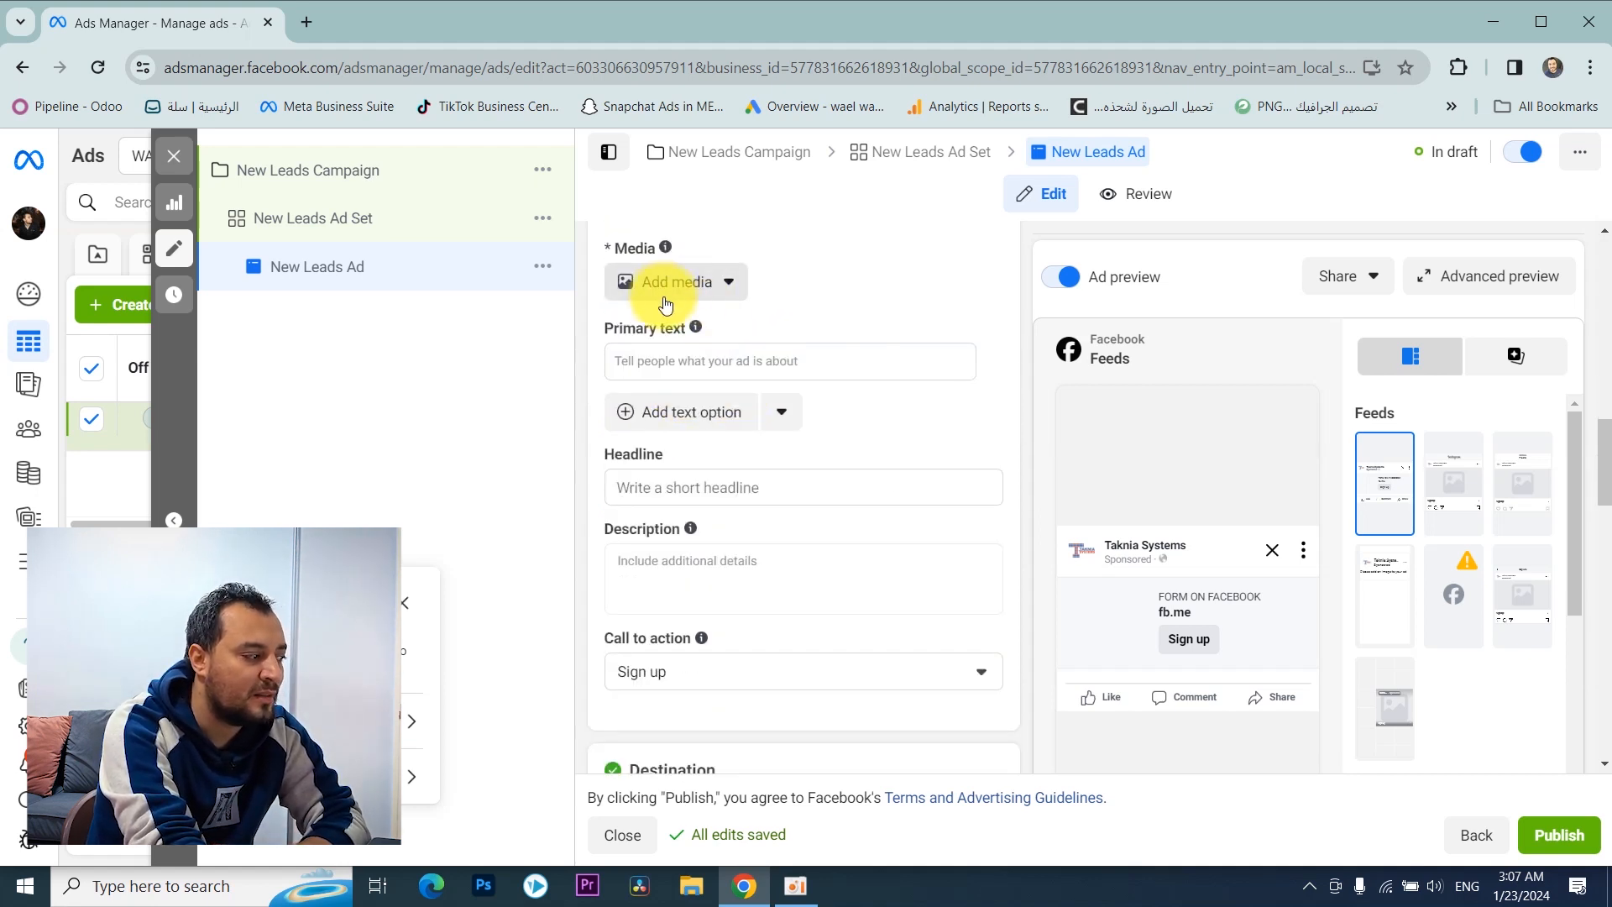
left_click(714, 294)
left_click(737, 328)
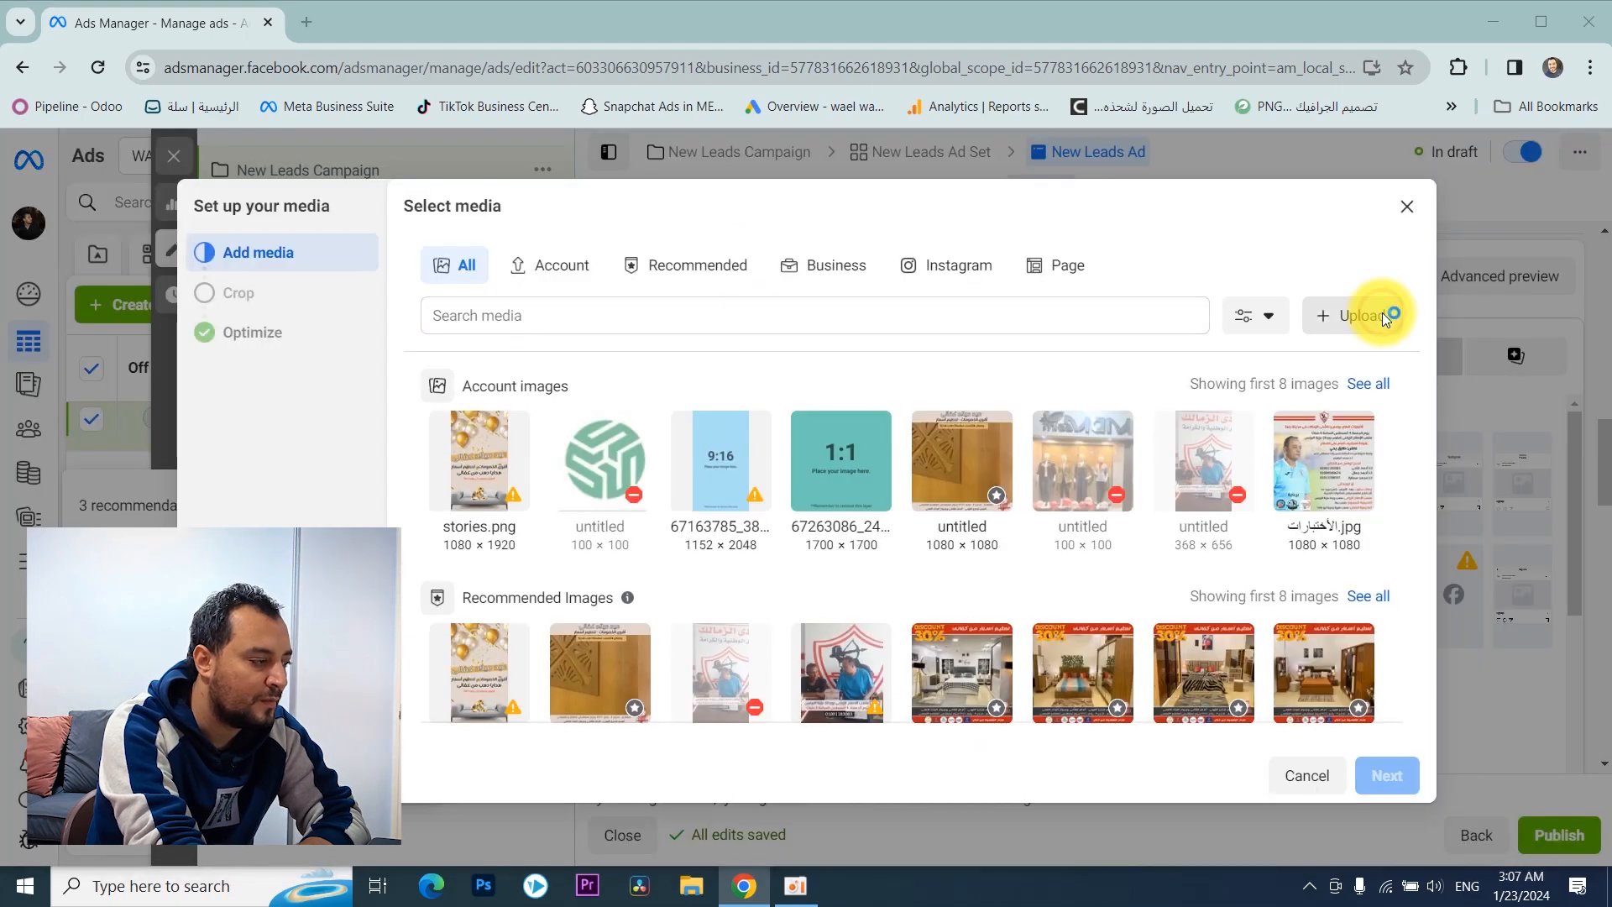
left_click(1377, 316)
left_click(134, 261)
left_click_drag(961, 240, 945, 345)
double_click(472, 171)
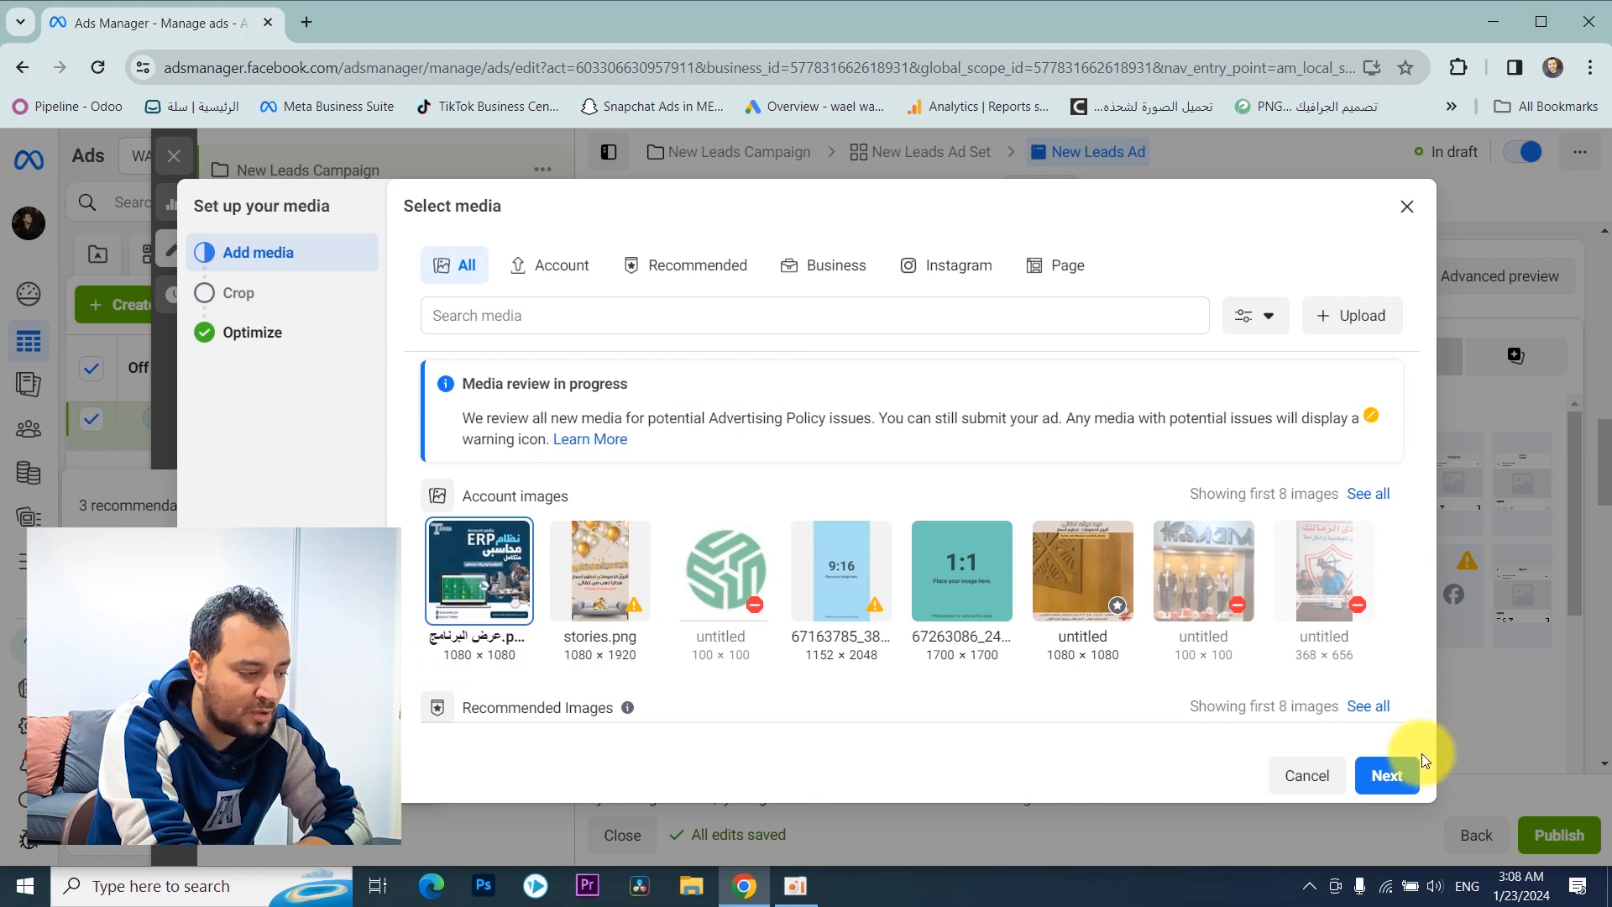
left_click(1394, 771)
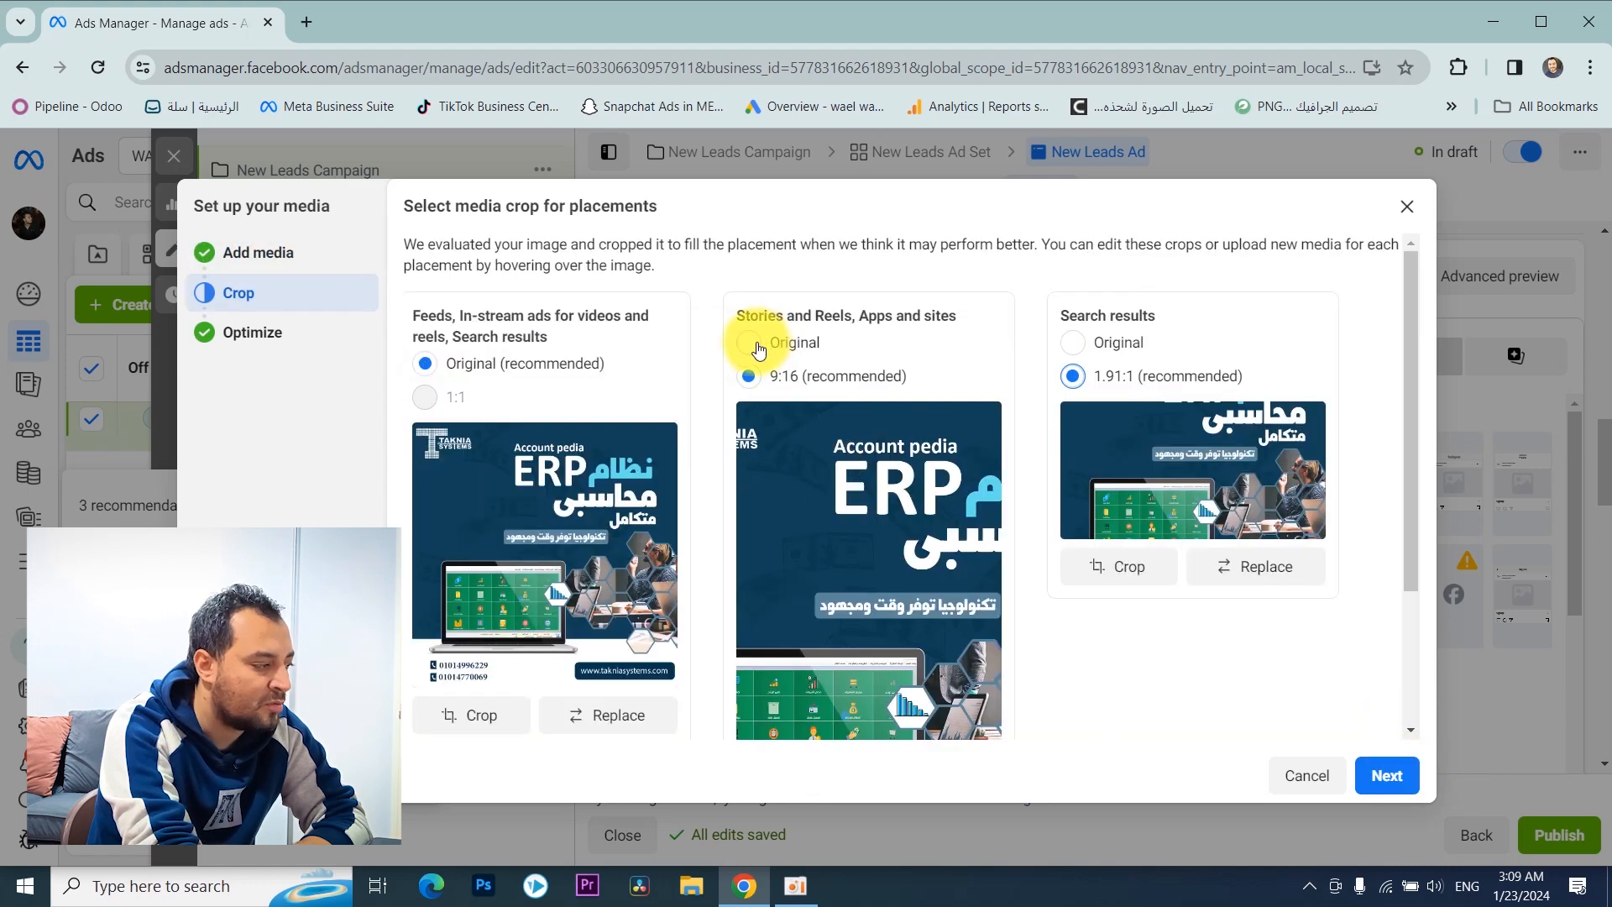
Step: Use the Original crop for the Stories and Reels, Apps and sites group and for Search results, and proceed to the creative optimizations
left_click(748, 342)
left_click(1072, 342)
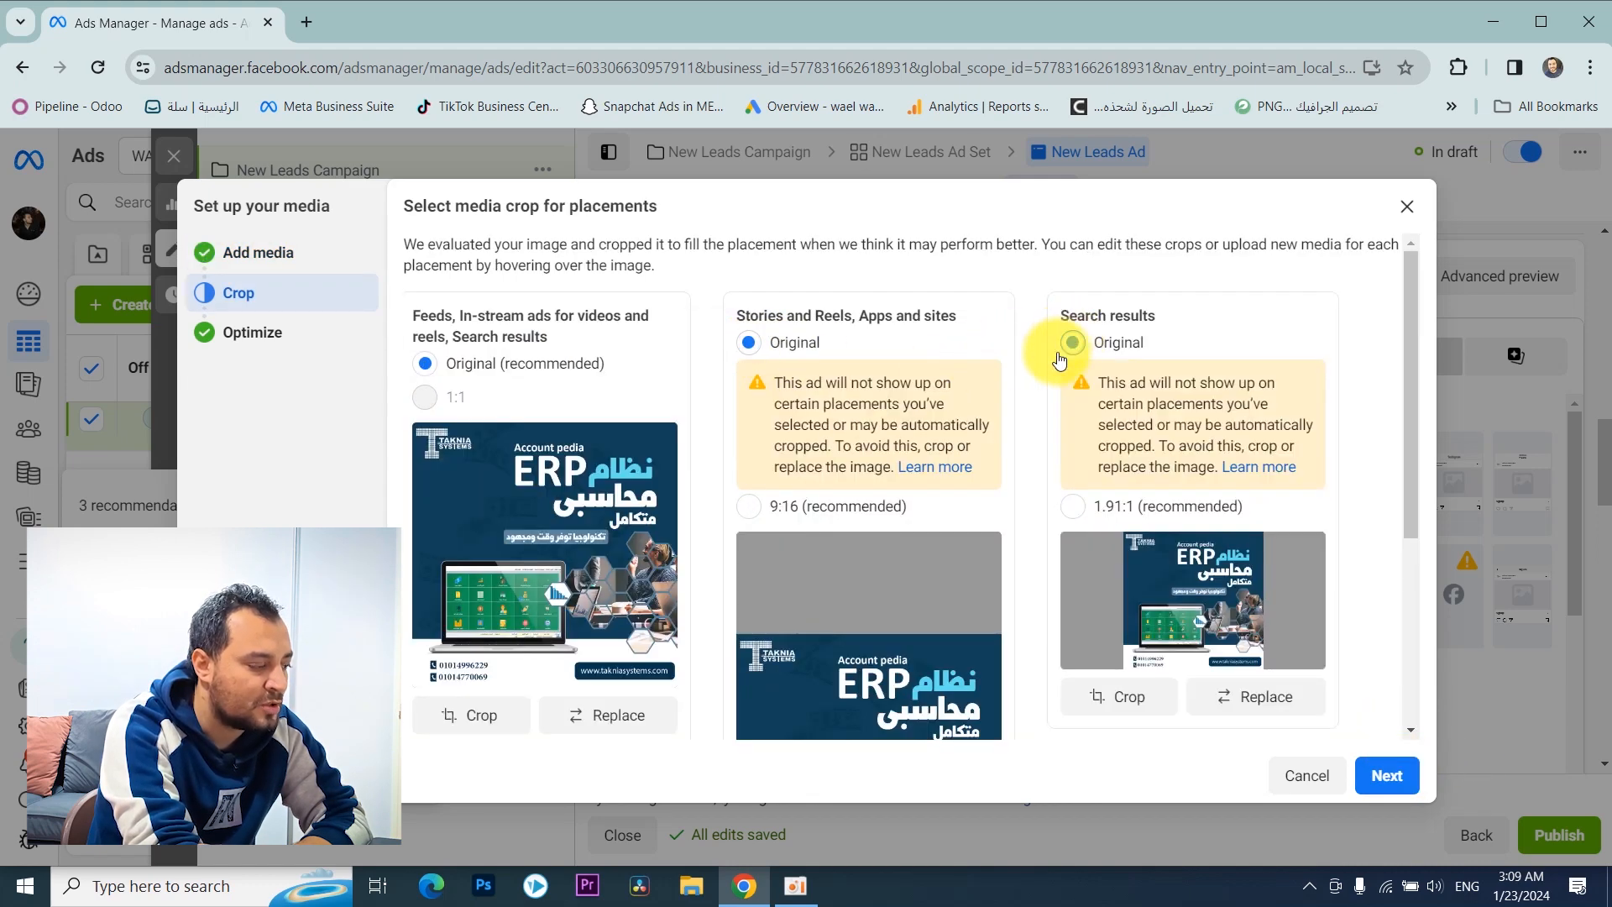
scroll(1066, 421, "down", 3)
scroll(962, 319, "down", 1)
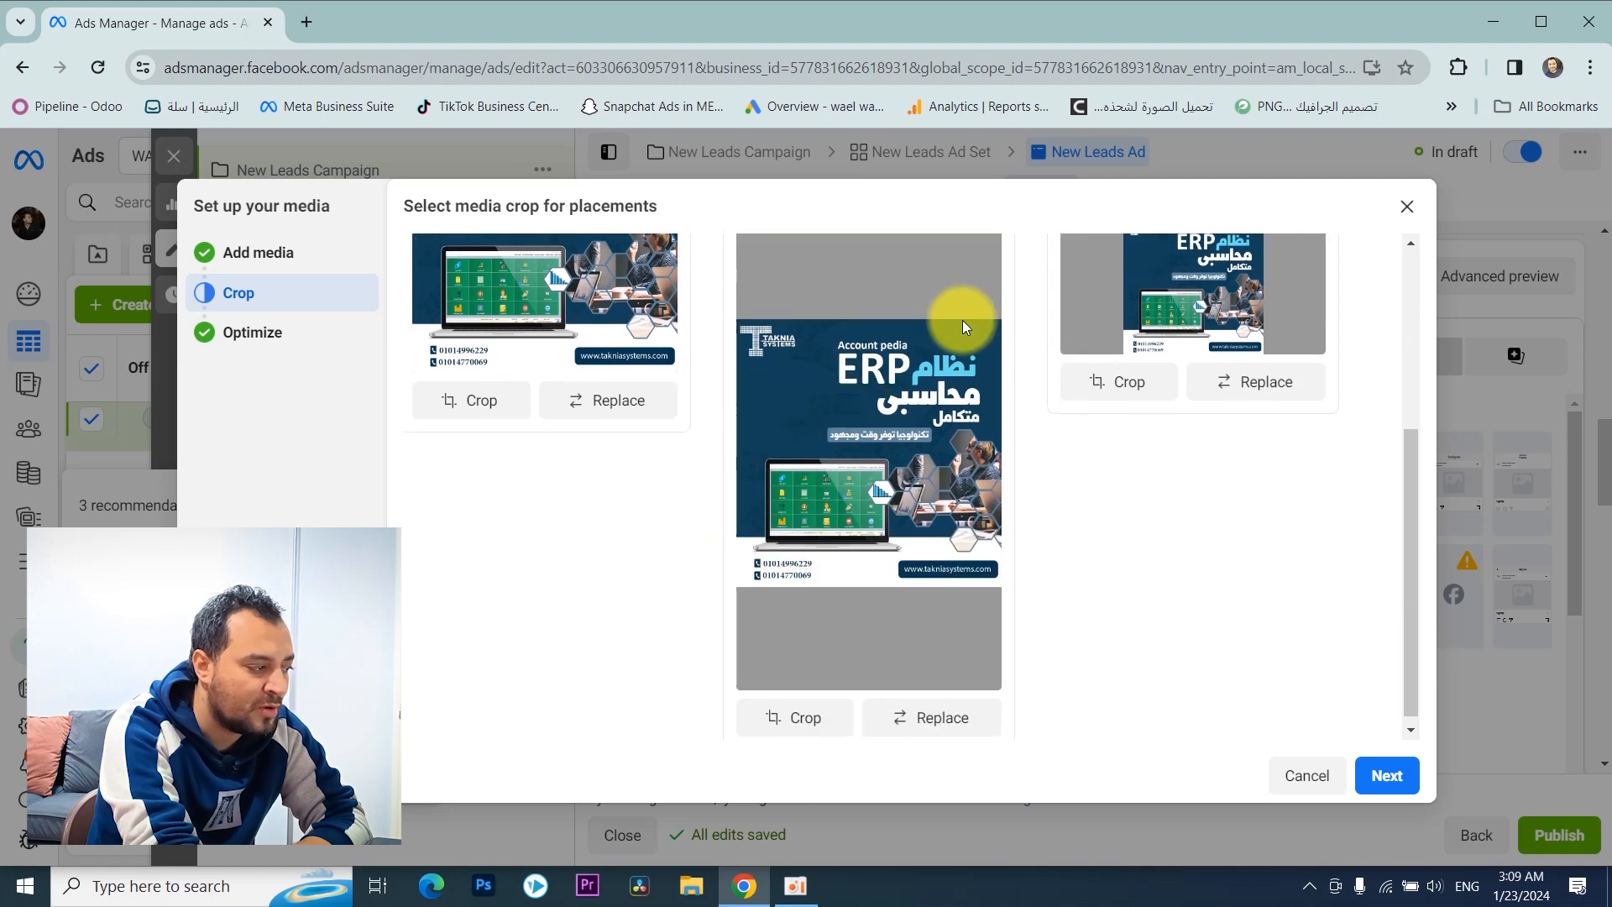
scroll(512, 433, "up", 3)
scroll(1282, 593, "down", 3)
scroll(1196, 560, "up", 3)
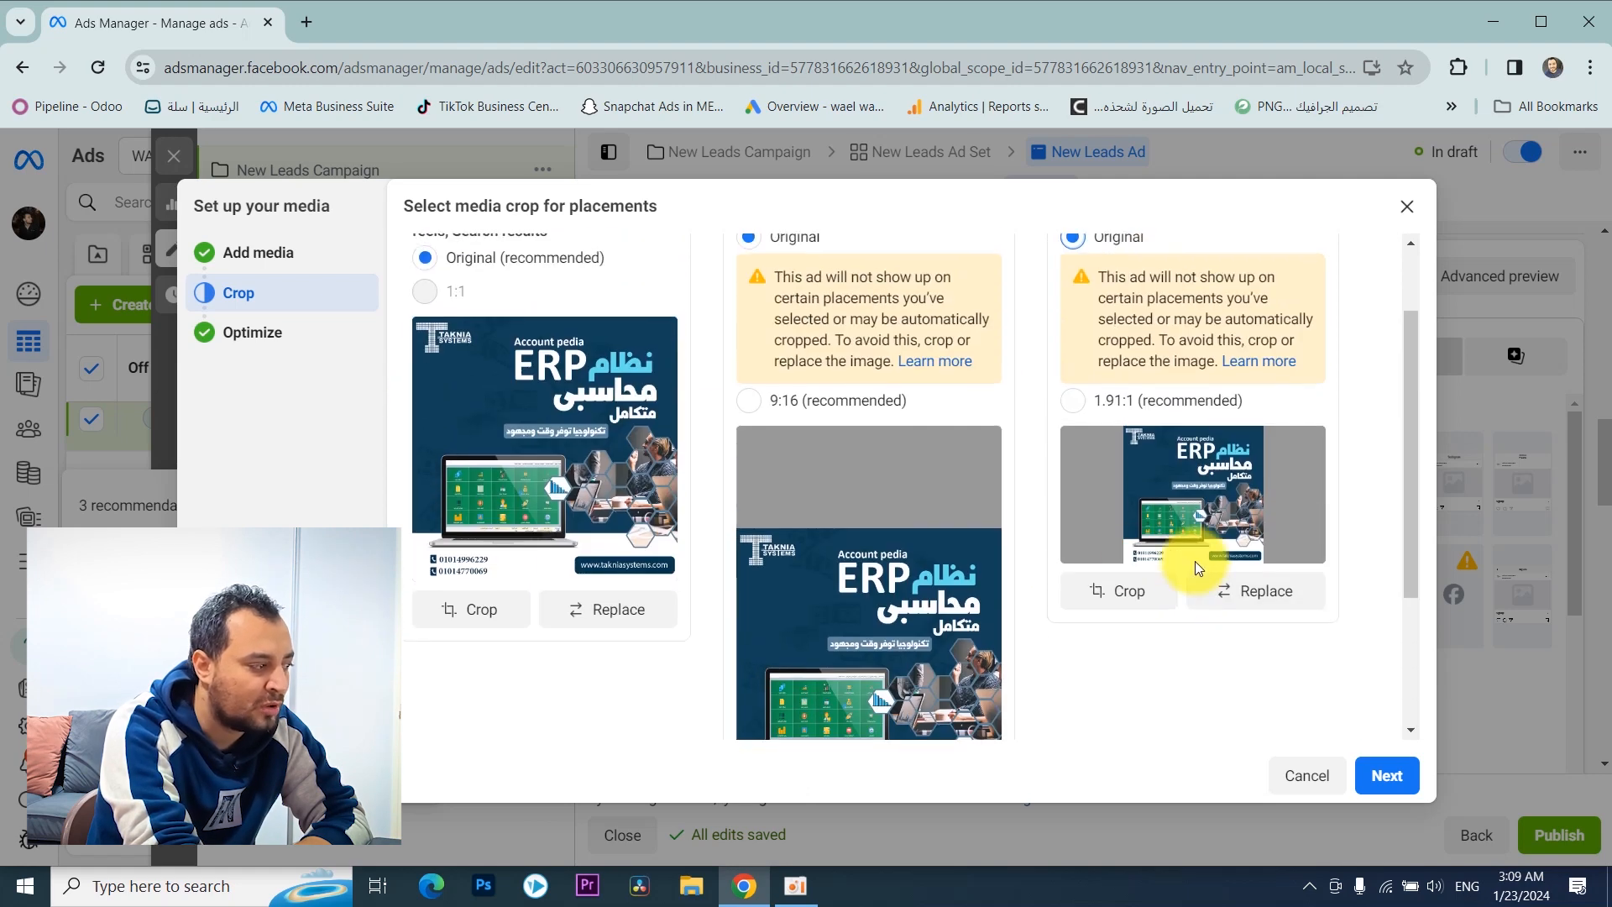
left_click(1386, 777)
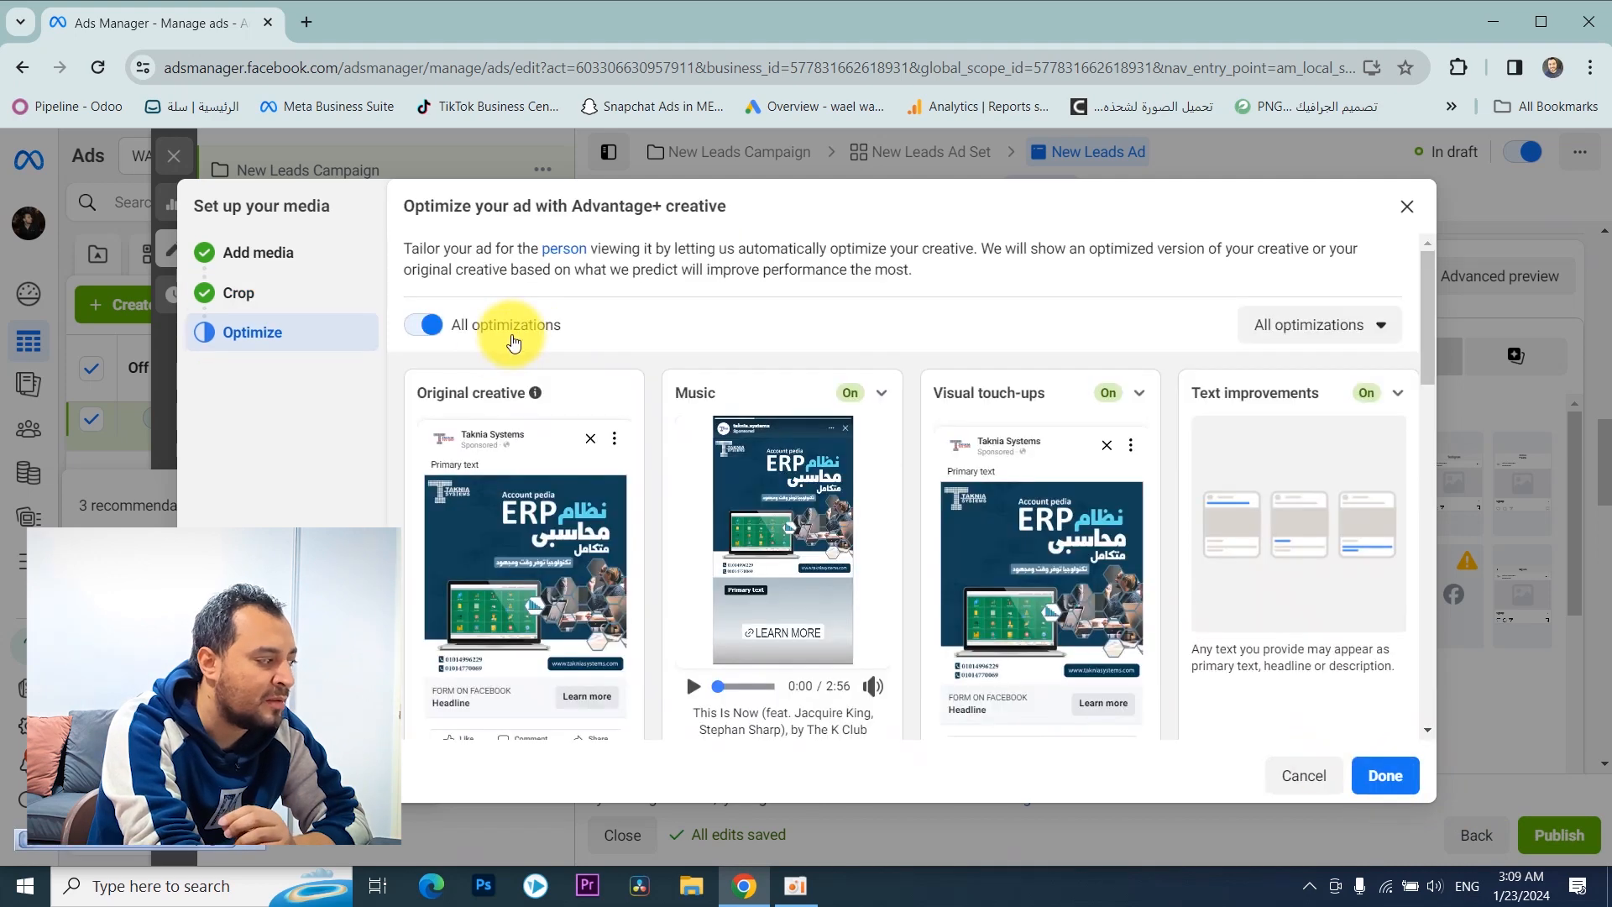
Step: Keep all Advantage+ creative optimizations turned on, finish the media setup, and review the ad's media and optimization list
scroll(516, 339, "down", 1)
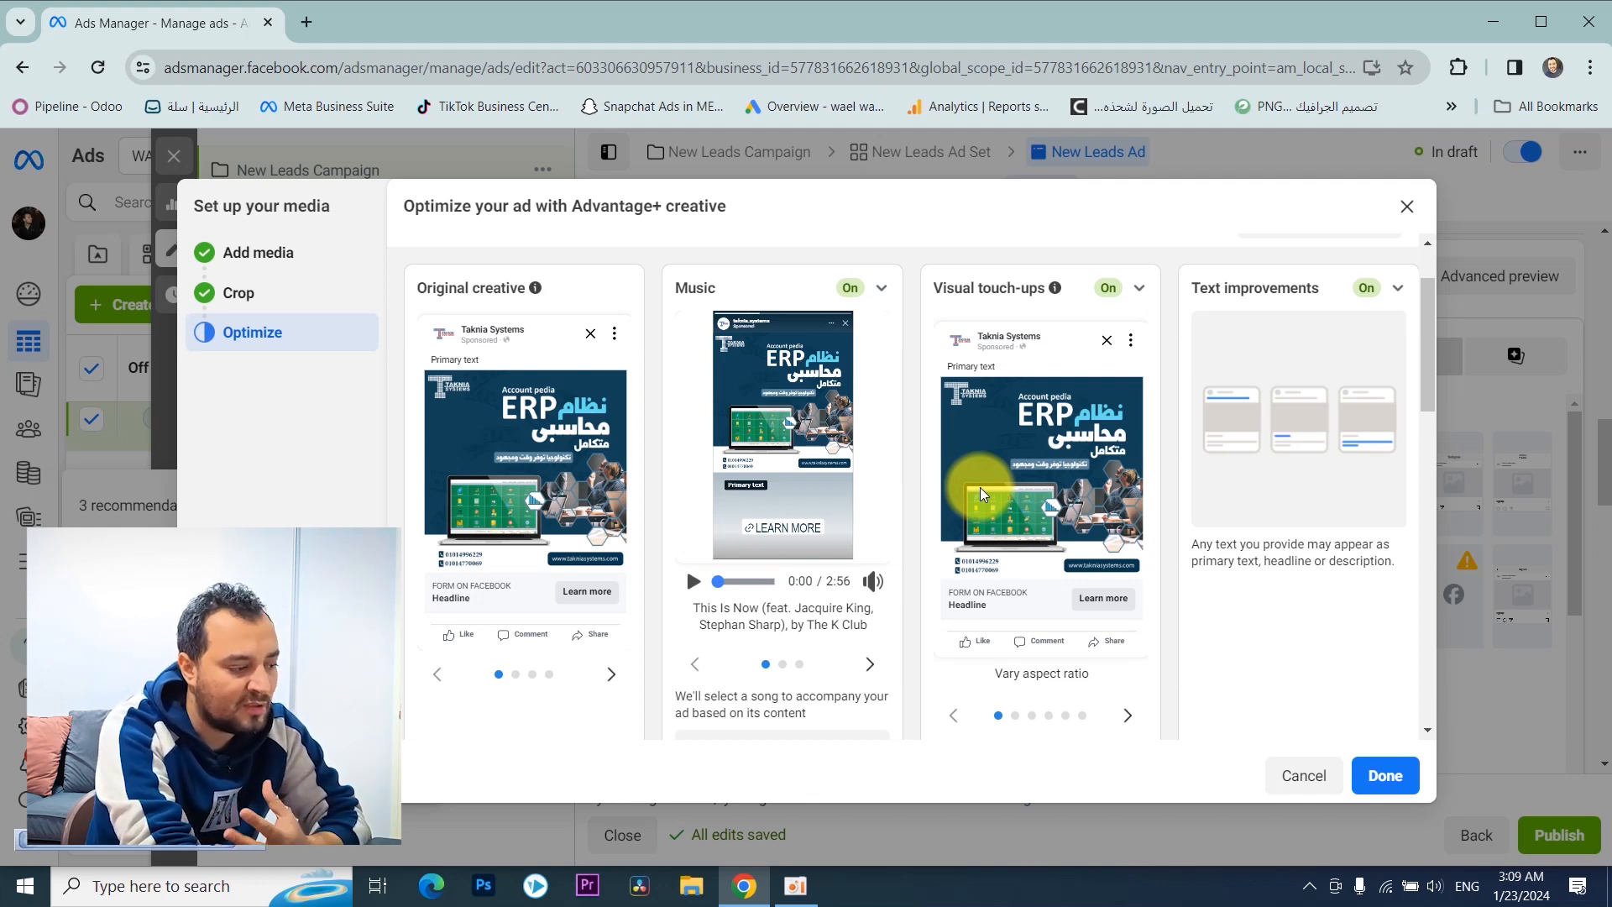
scroll(980, 497, "down", 6)
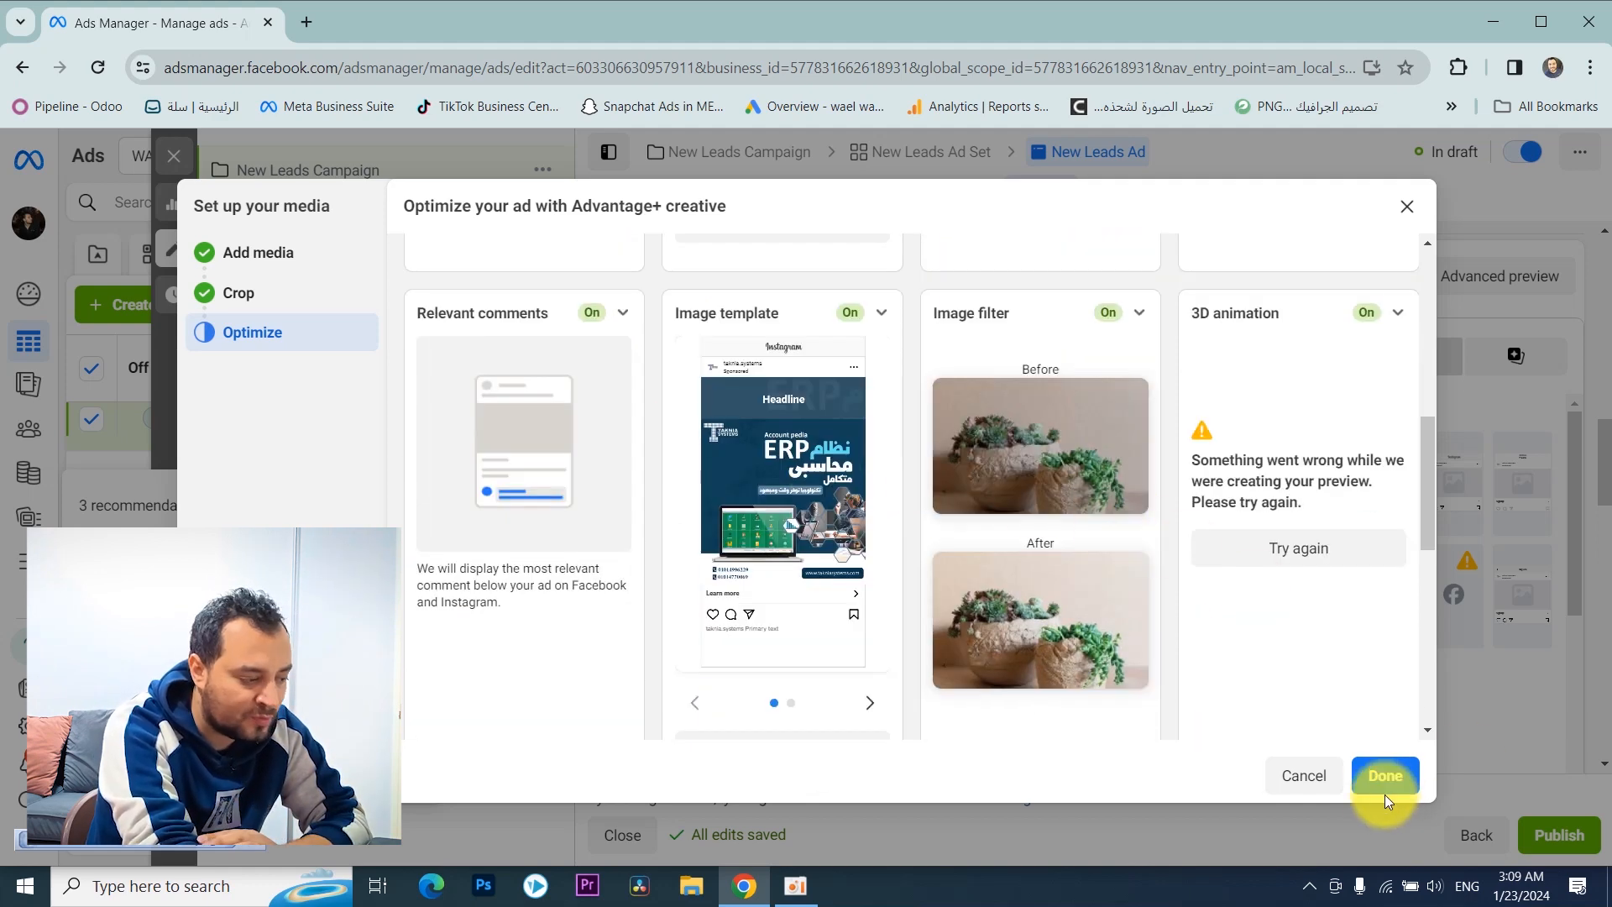
left_click(1132, 824)
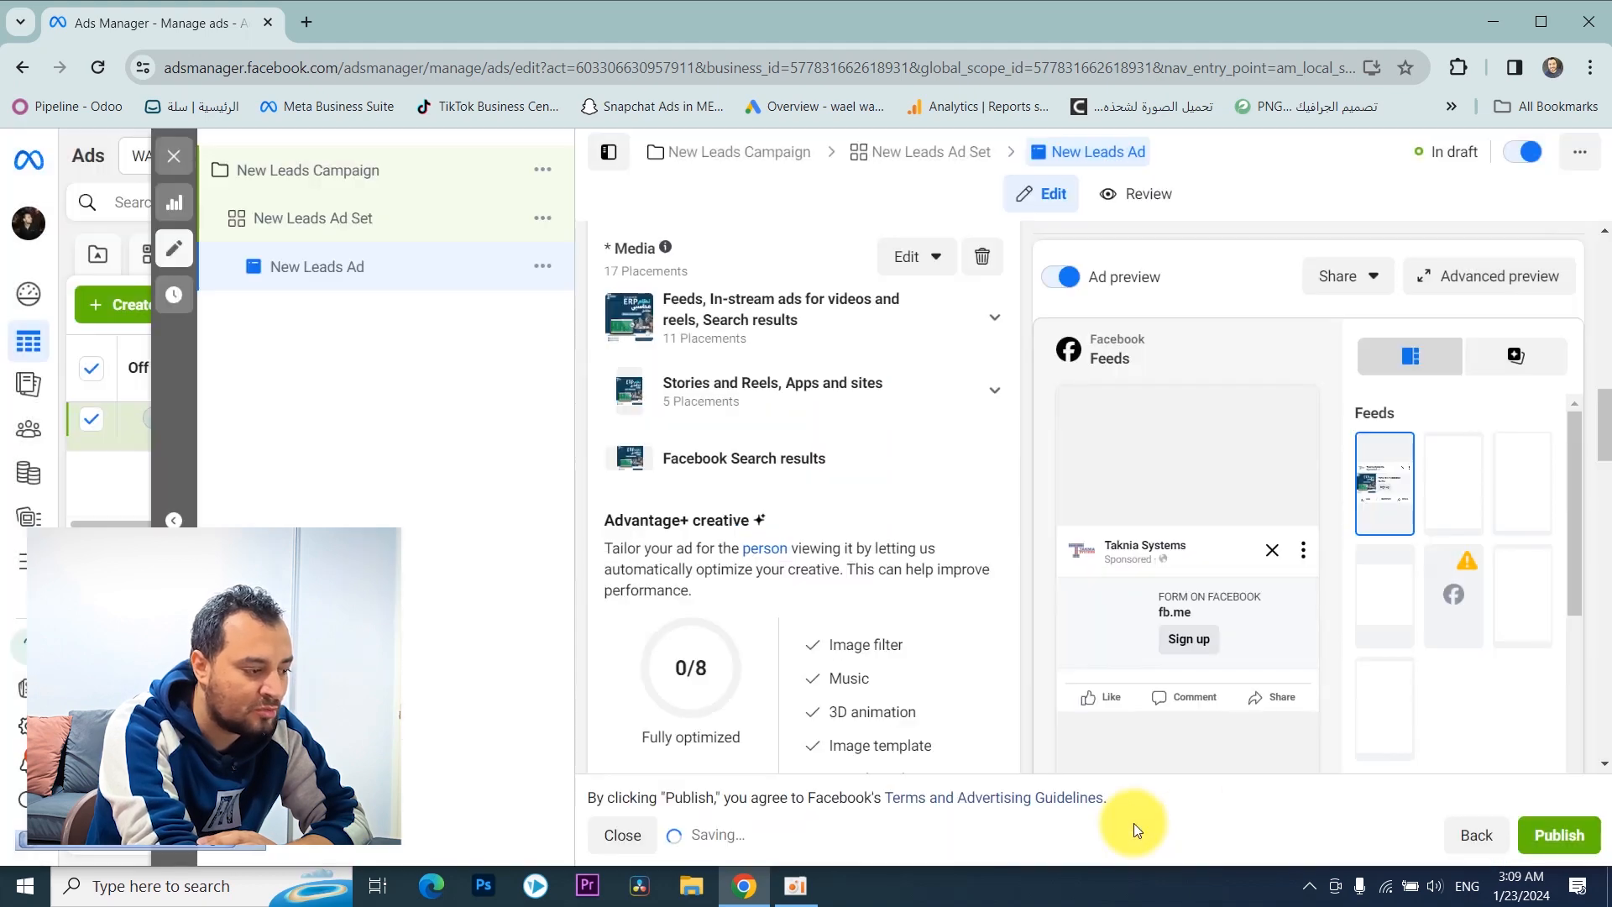
scroll(848, 555, "down", 1)
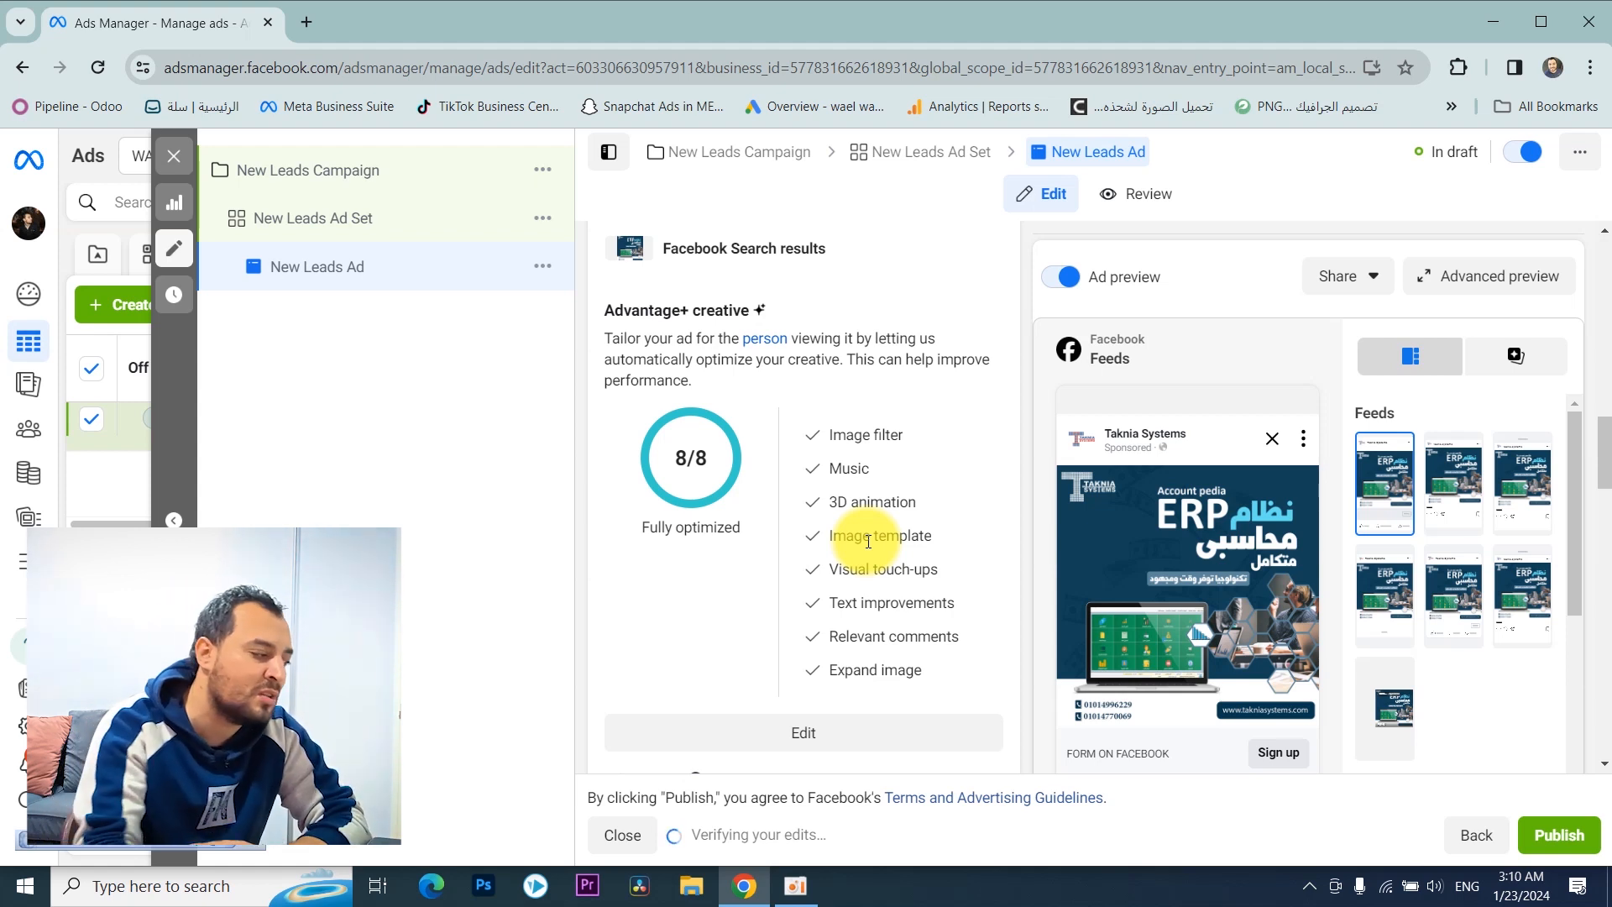
scroll(905, 519, "up", 4)
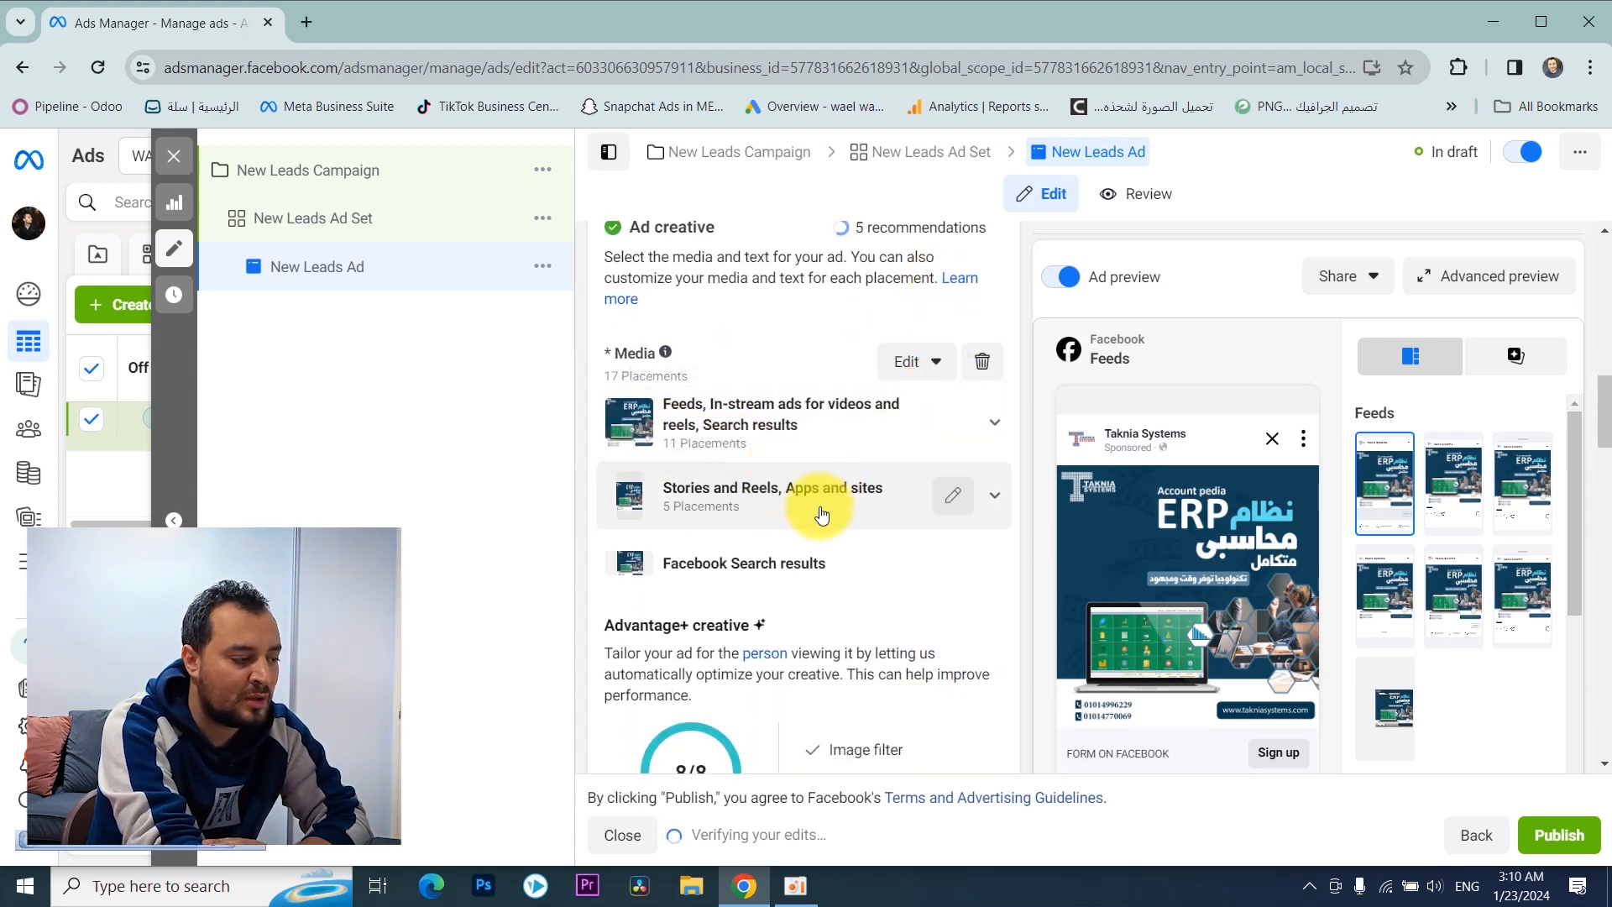
scroll(814, 508, "down", 1)
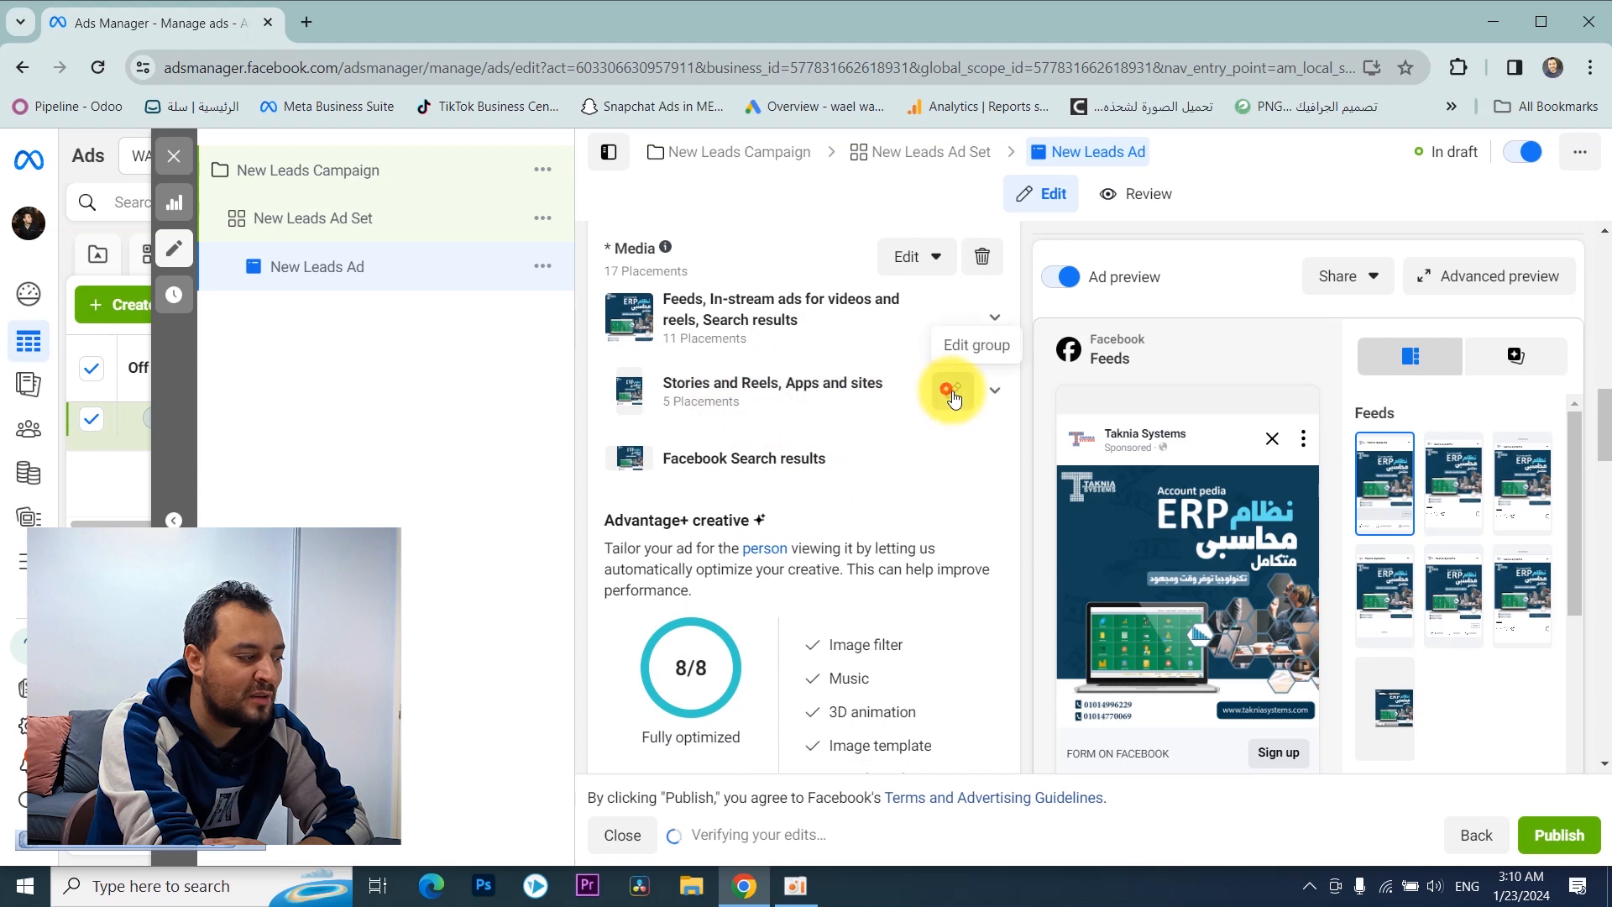
left_click(951, 390)
left_click(406, 437)
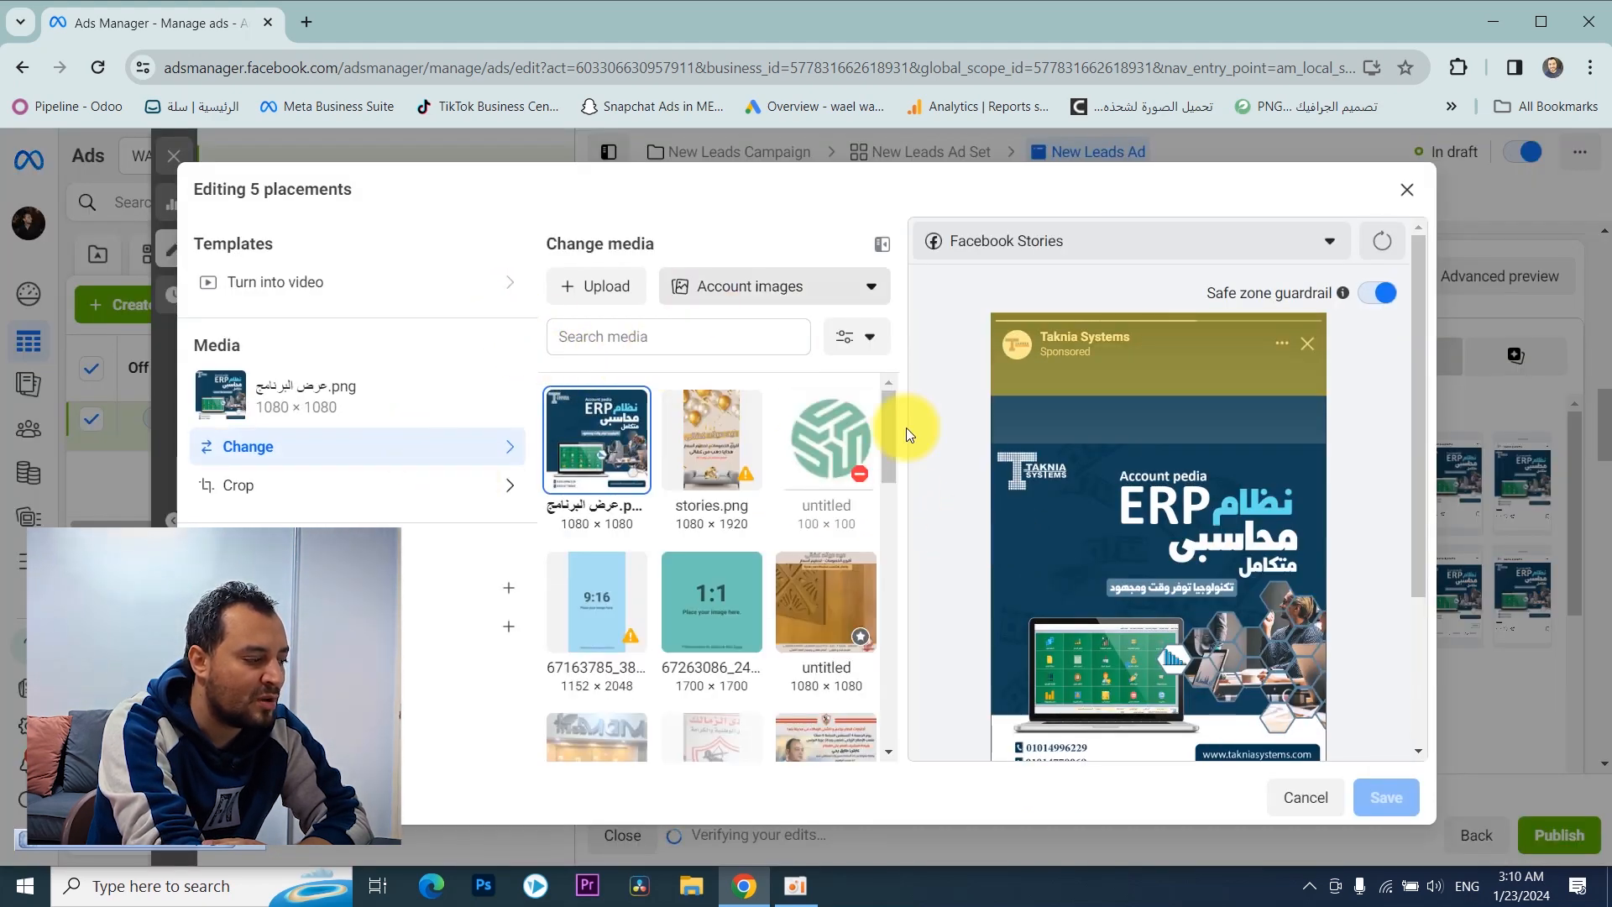
scroll(1154, 436, "down", 3)
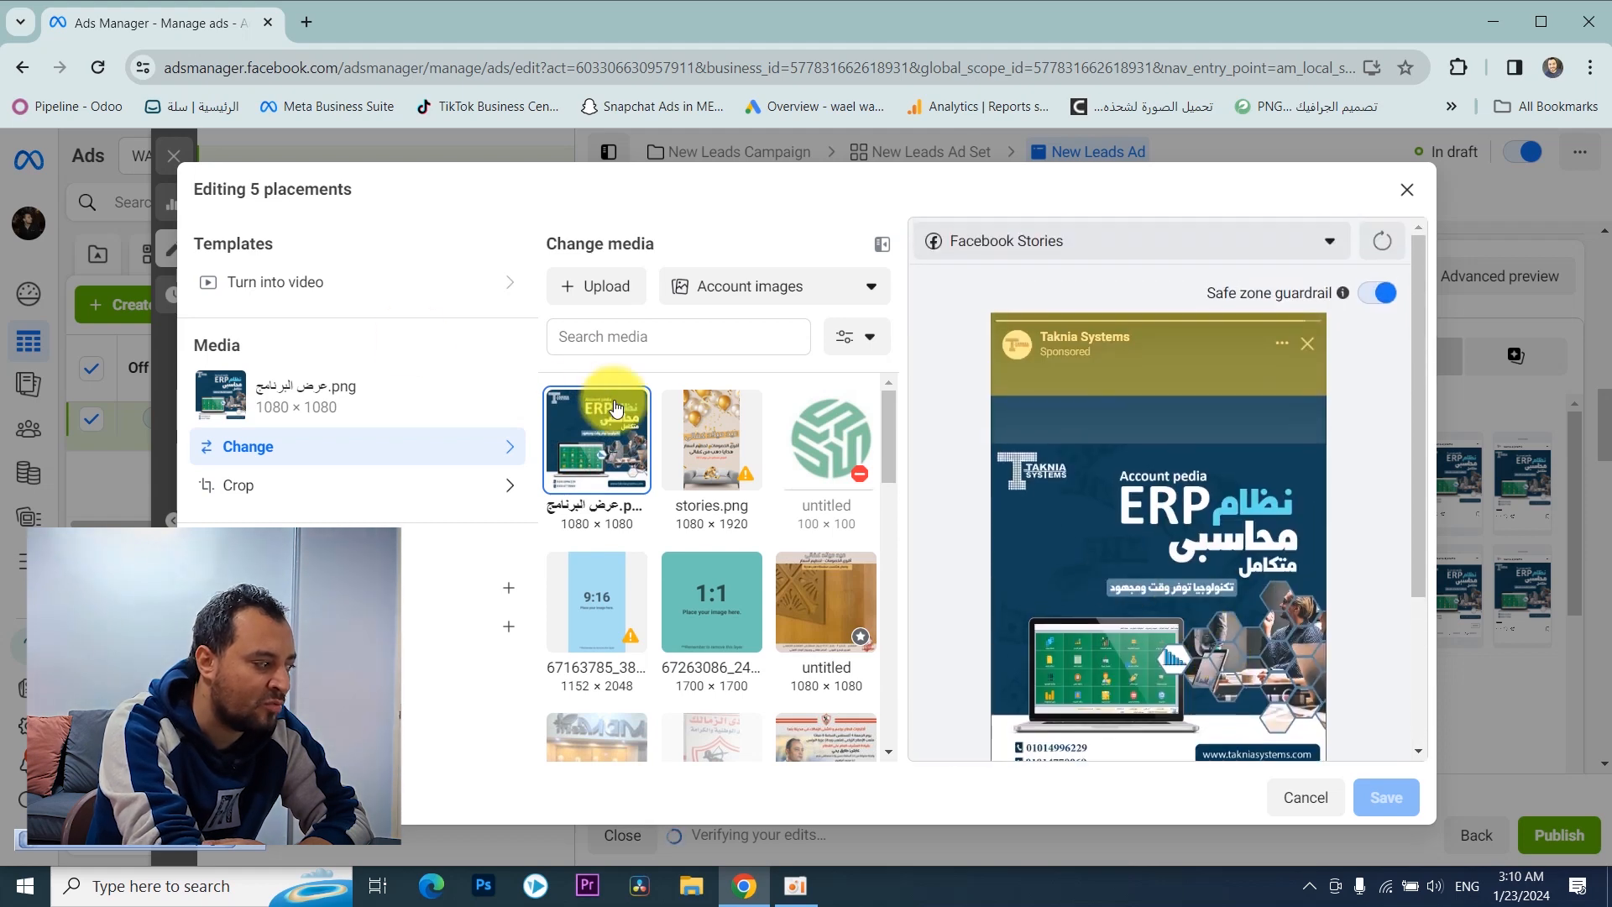
left_click(583, 269)
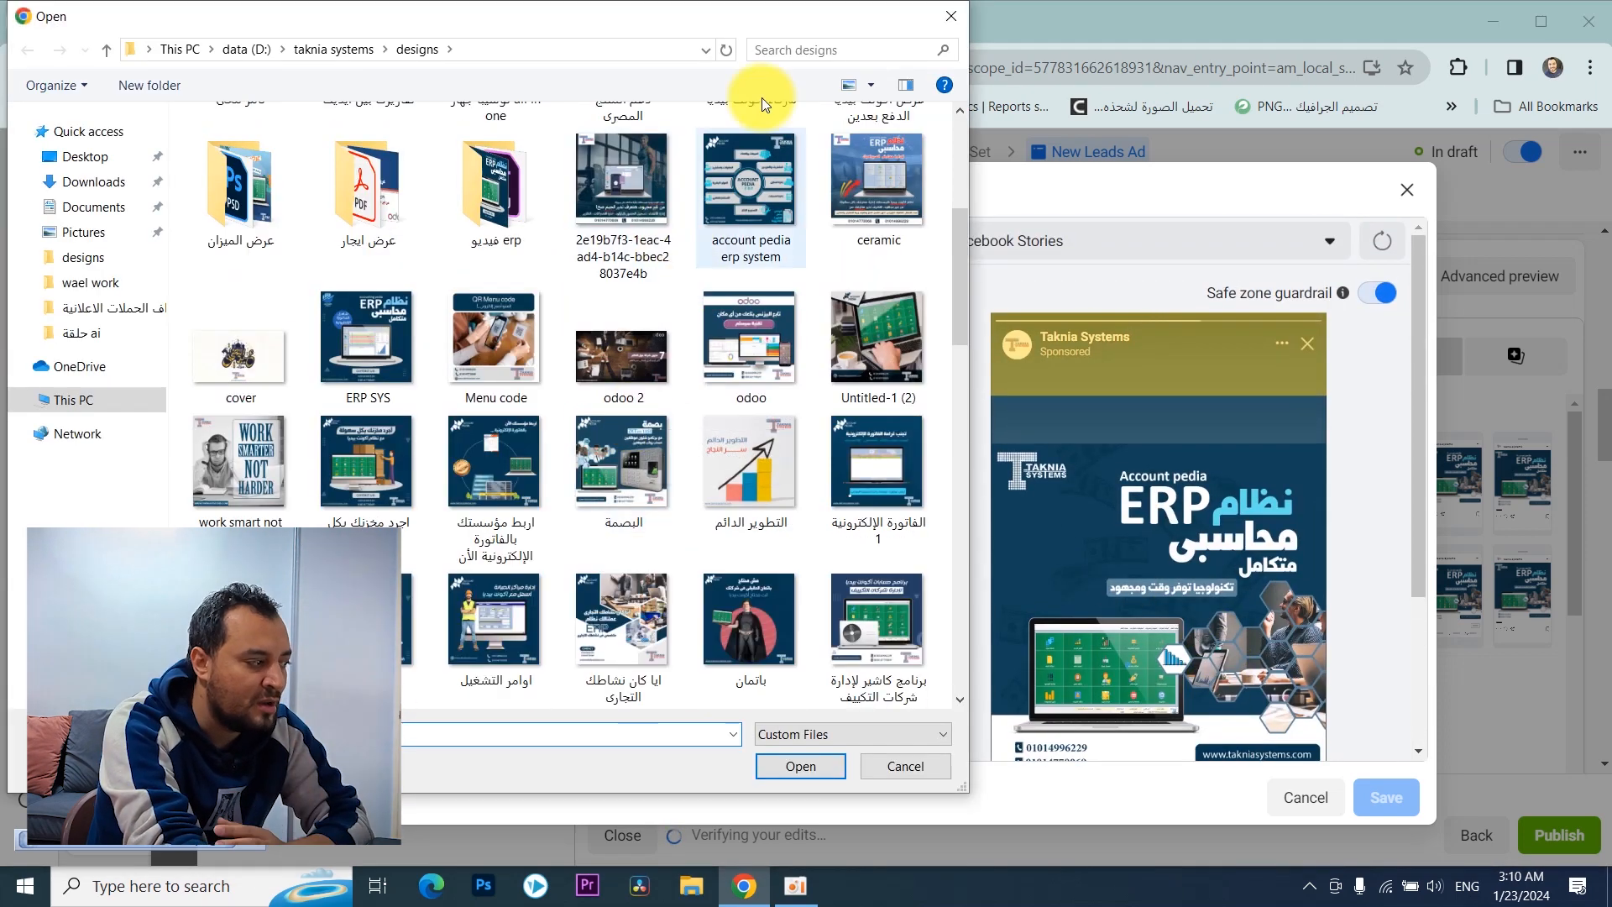
left_click(953, 21)
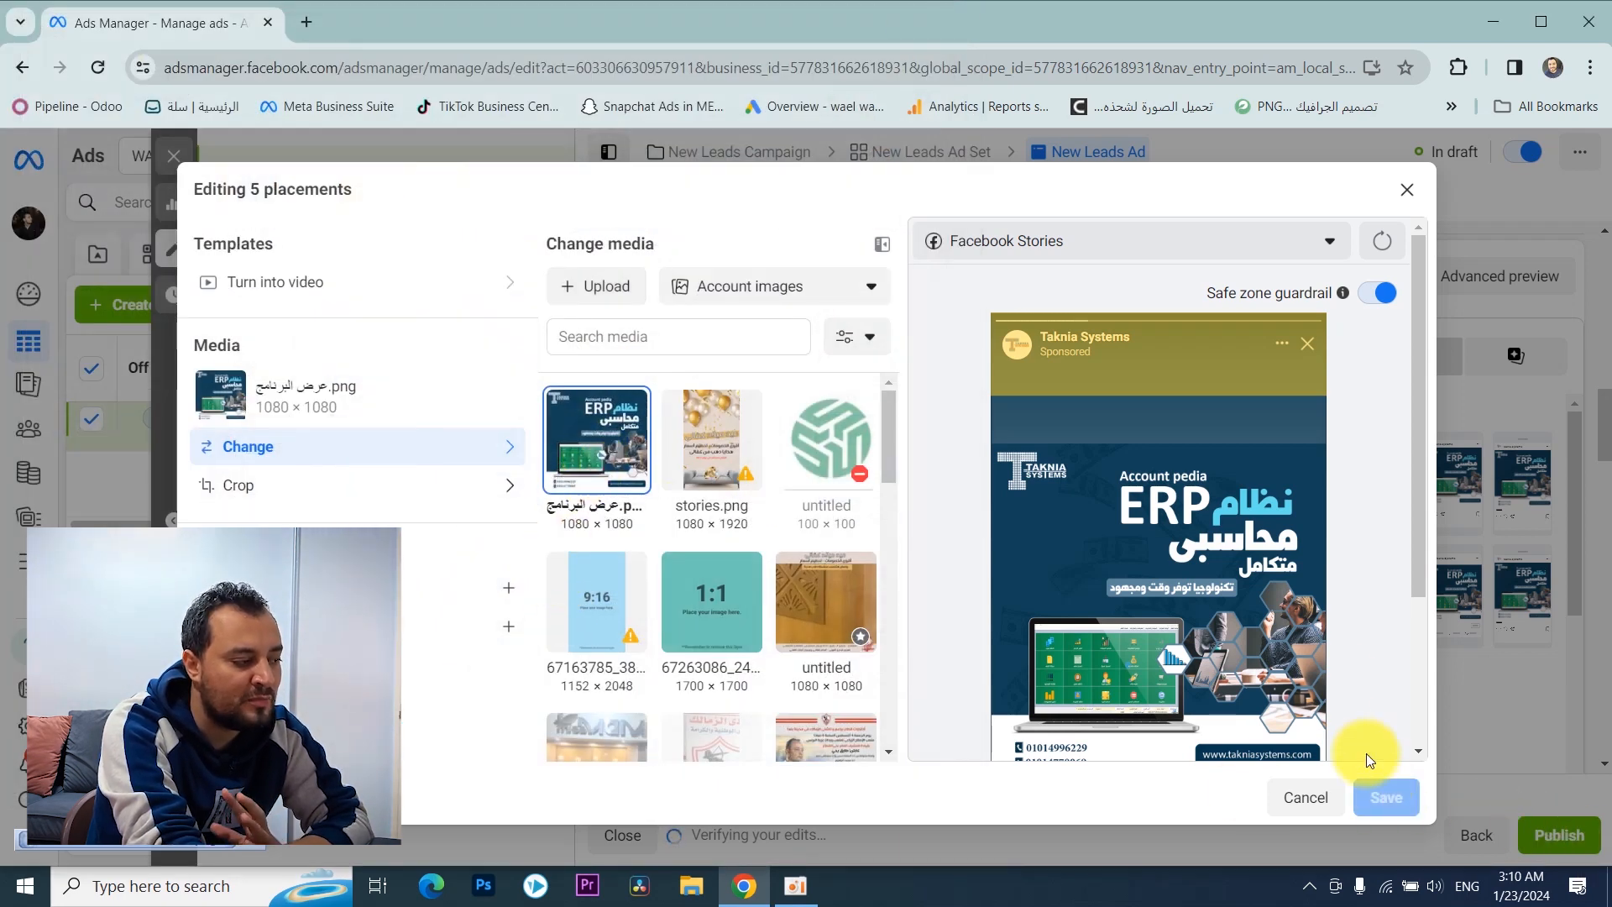
left_click(1407, 189)
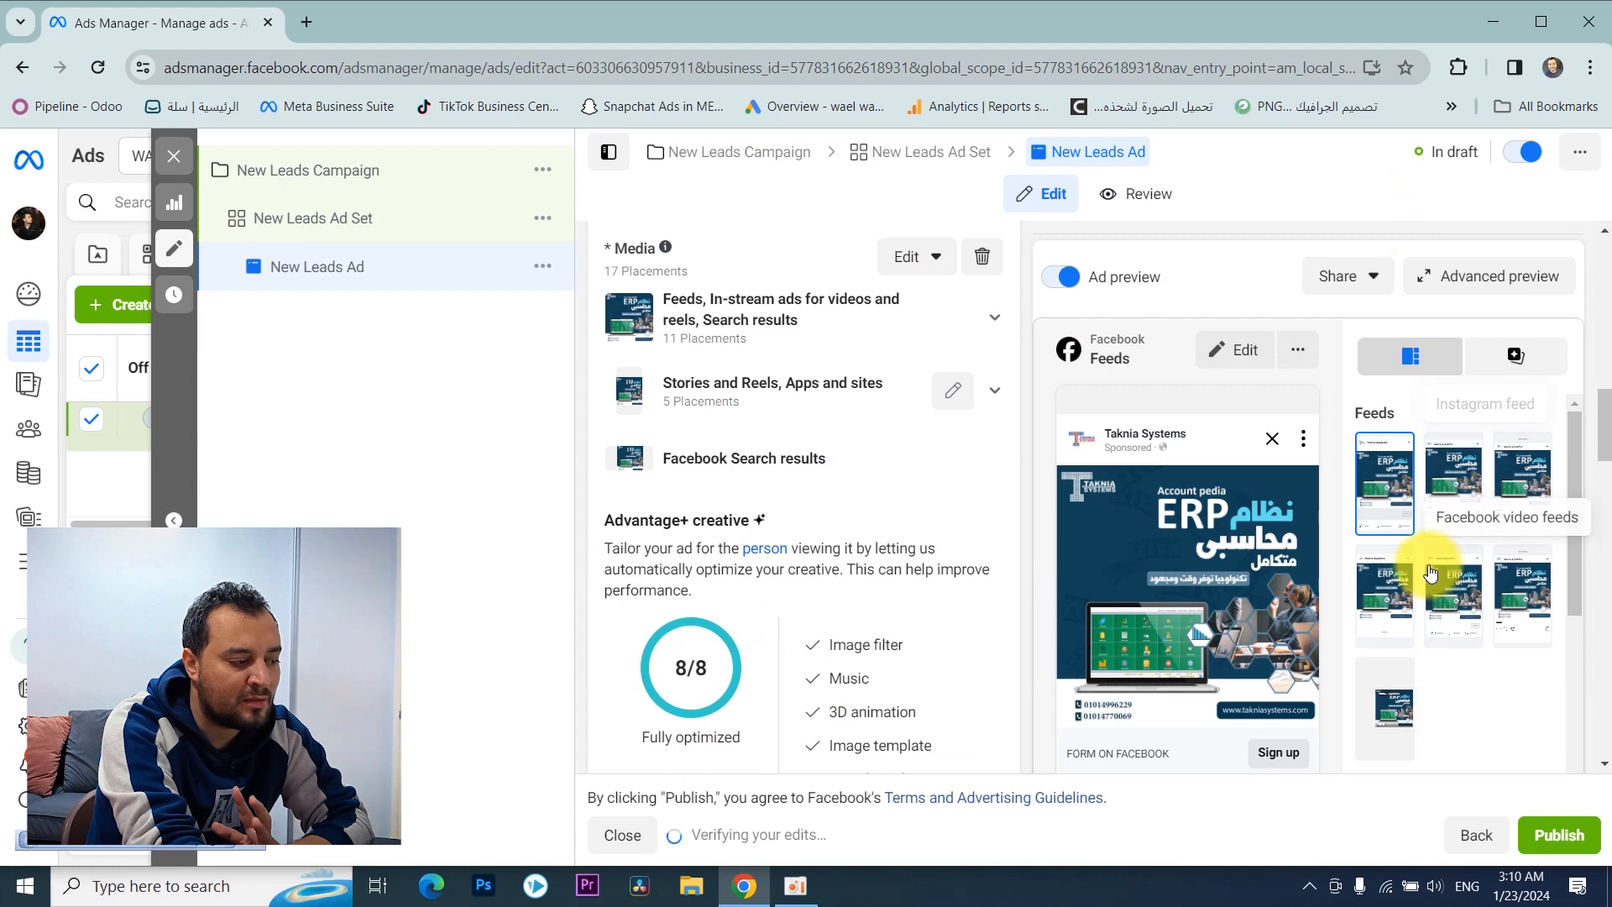
Step: Enter "نظم شغلك مع erp system متكامل بخصم لفترة محدودة" as the ad's primary text
scroll(1431, 562, "down", 3)
scroll(1430, 631, "down", 1)
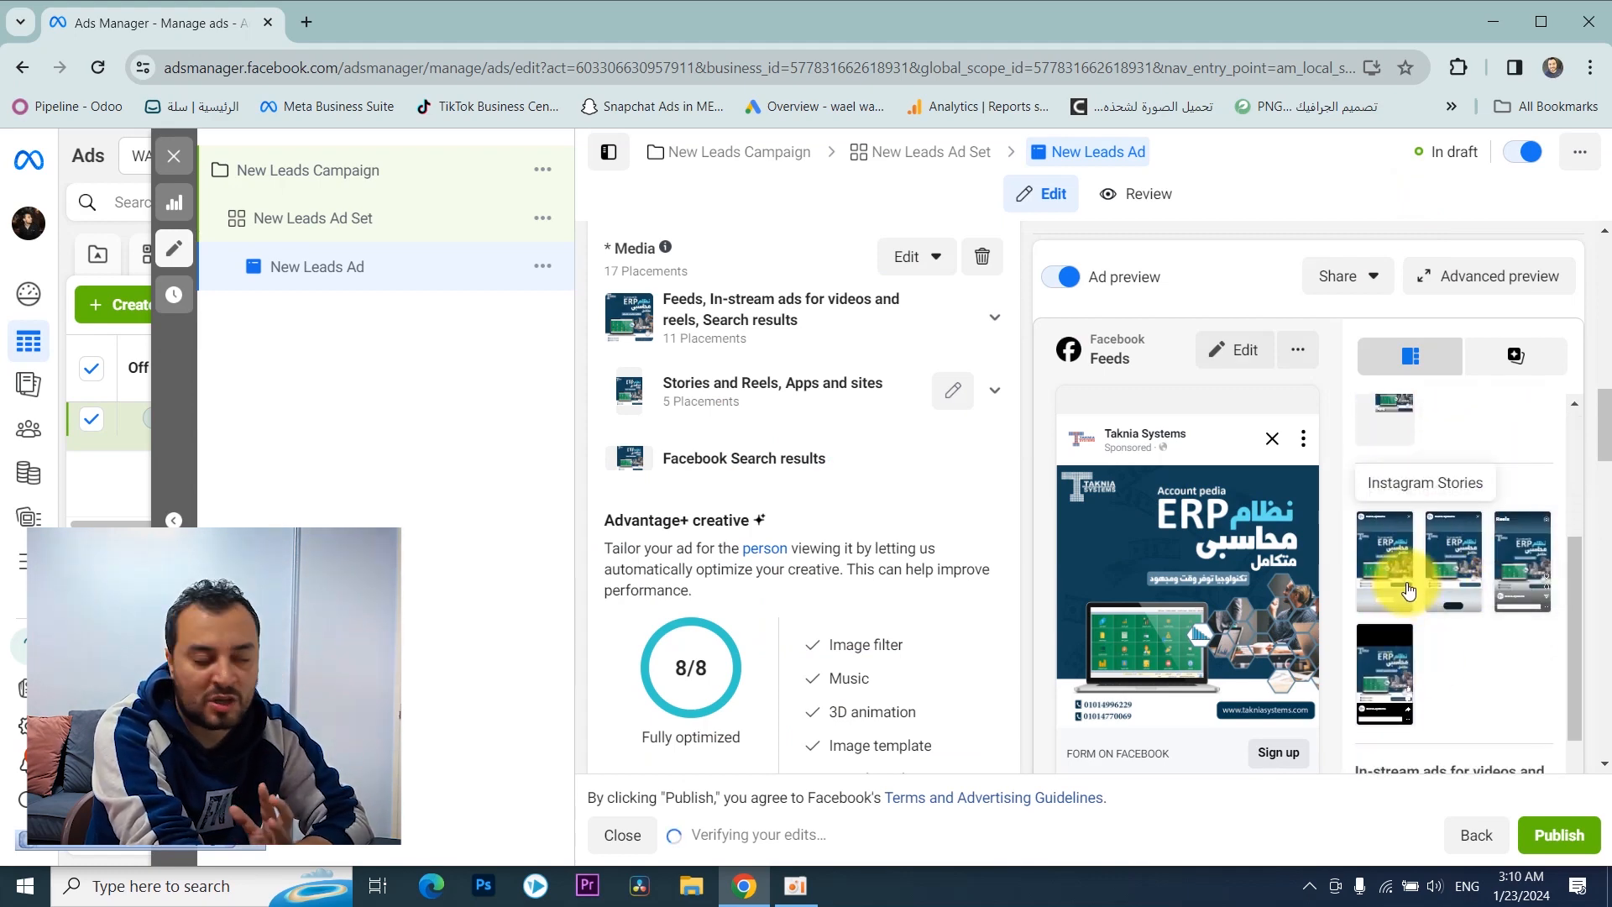
scroll(713, 445, "down", 5)
left_click(776, 496)
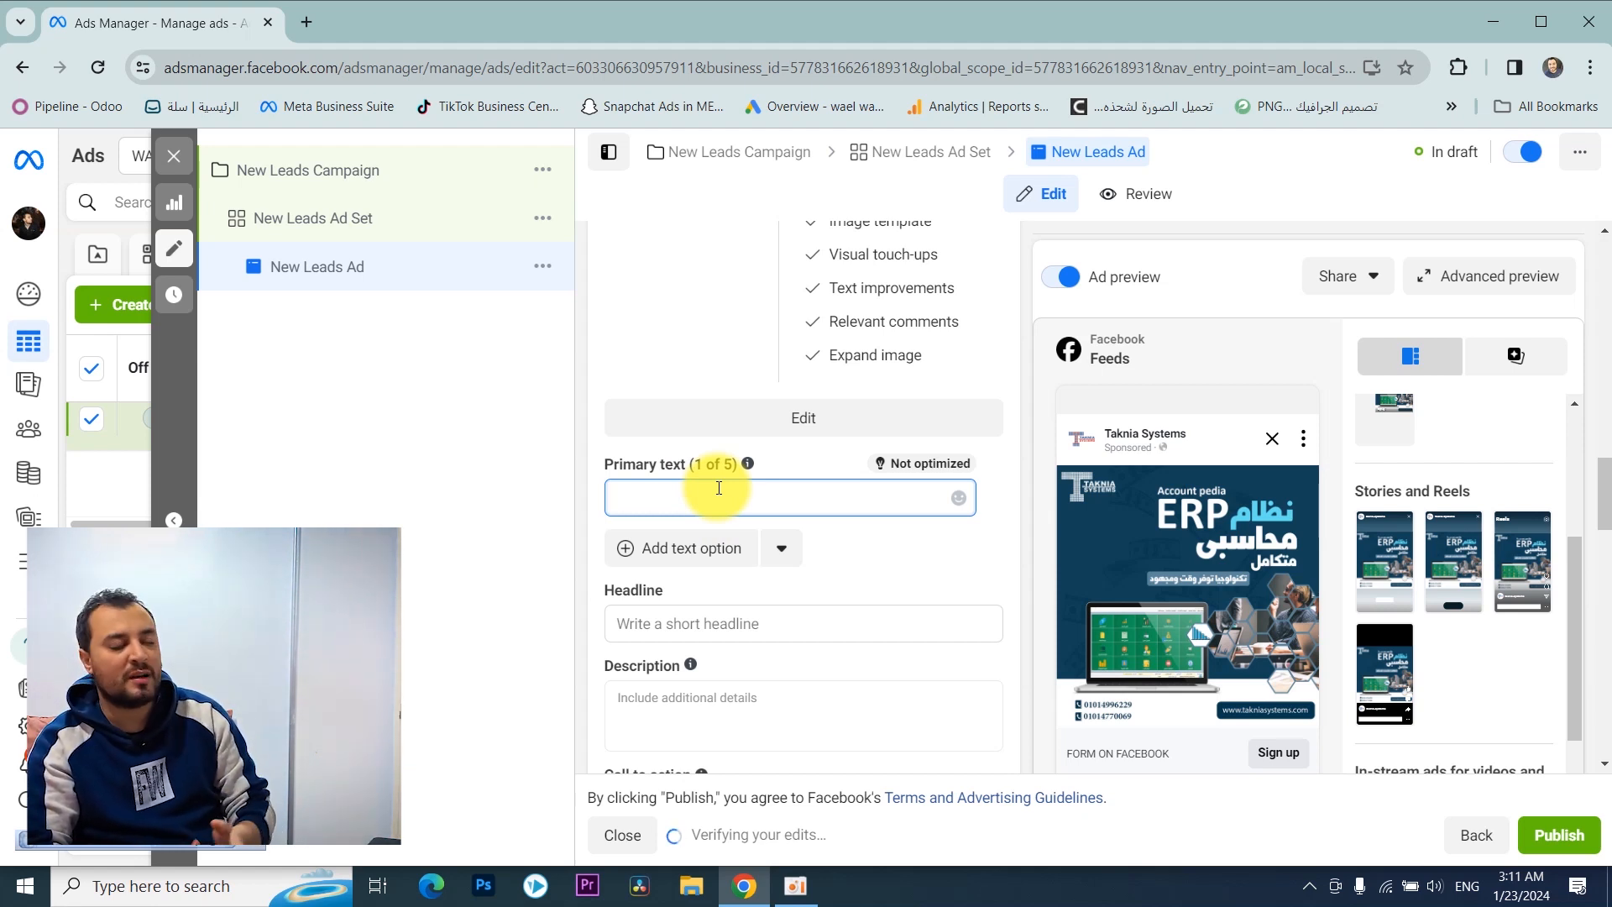
key("alt+shift")
type("نظم شغلك")
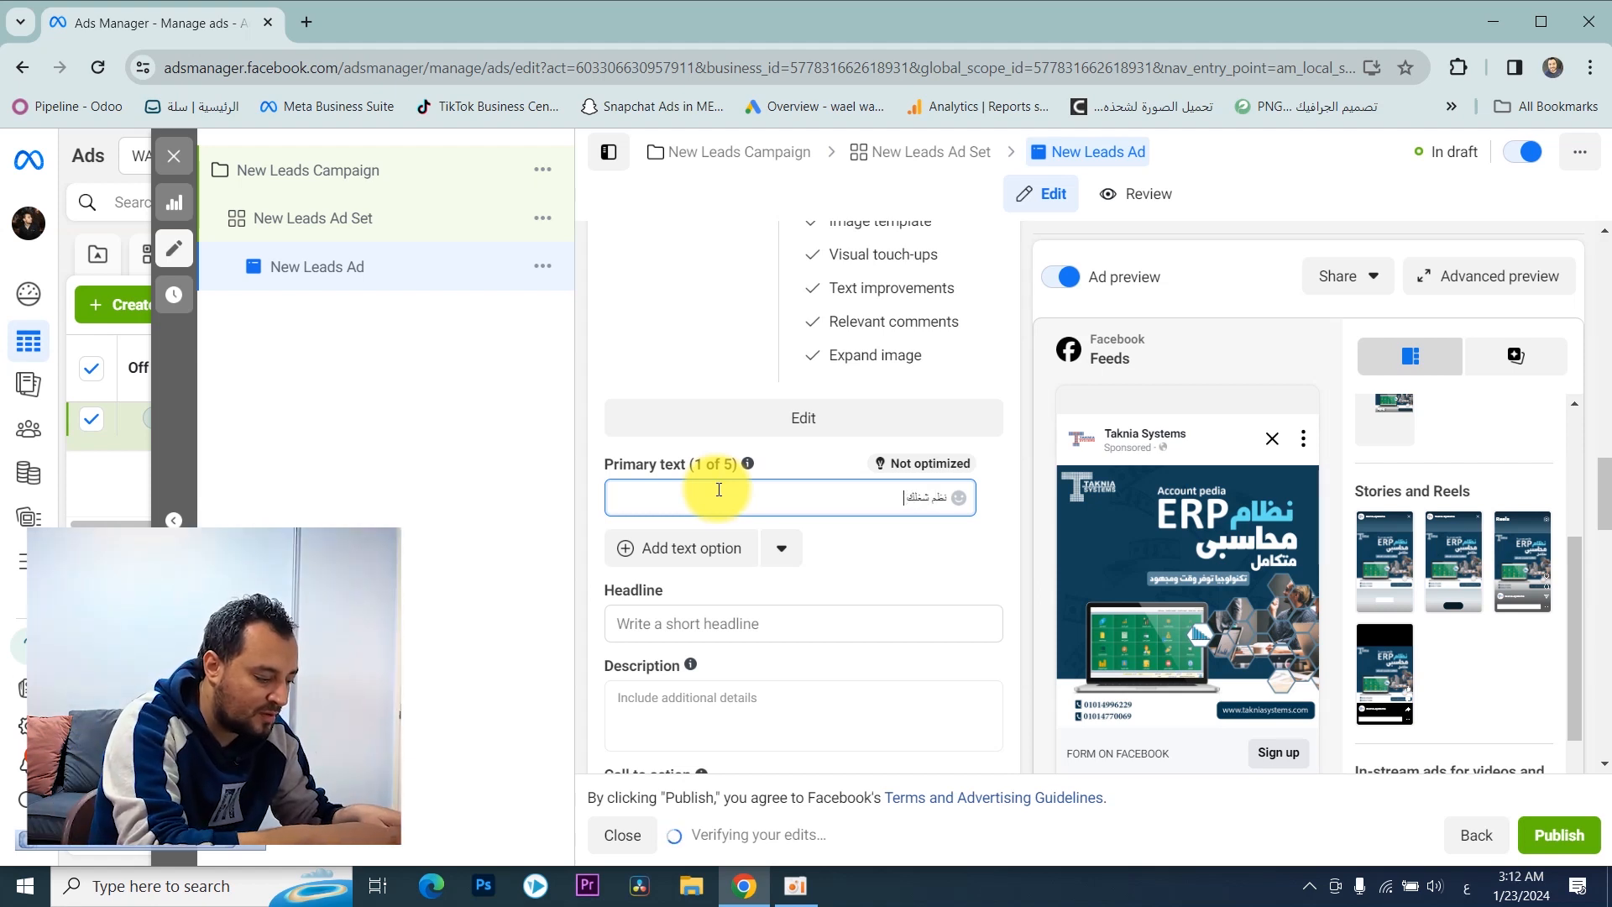
type(" مع er")
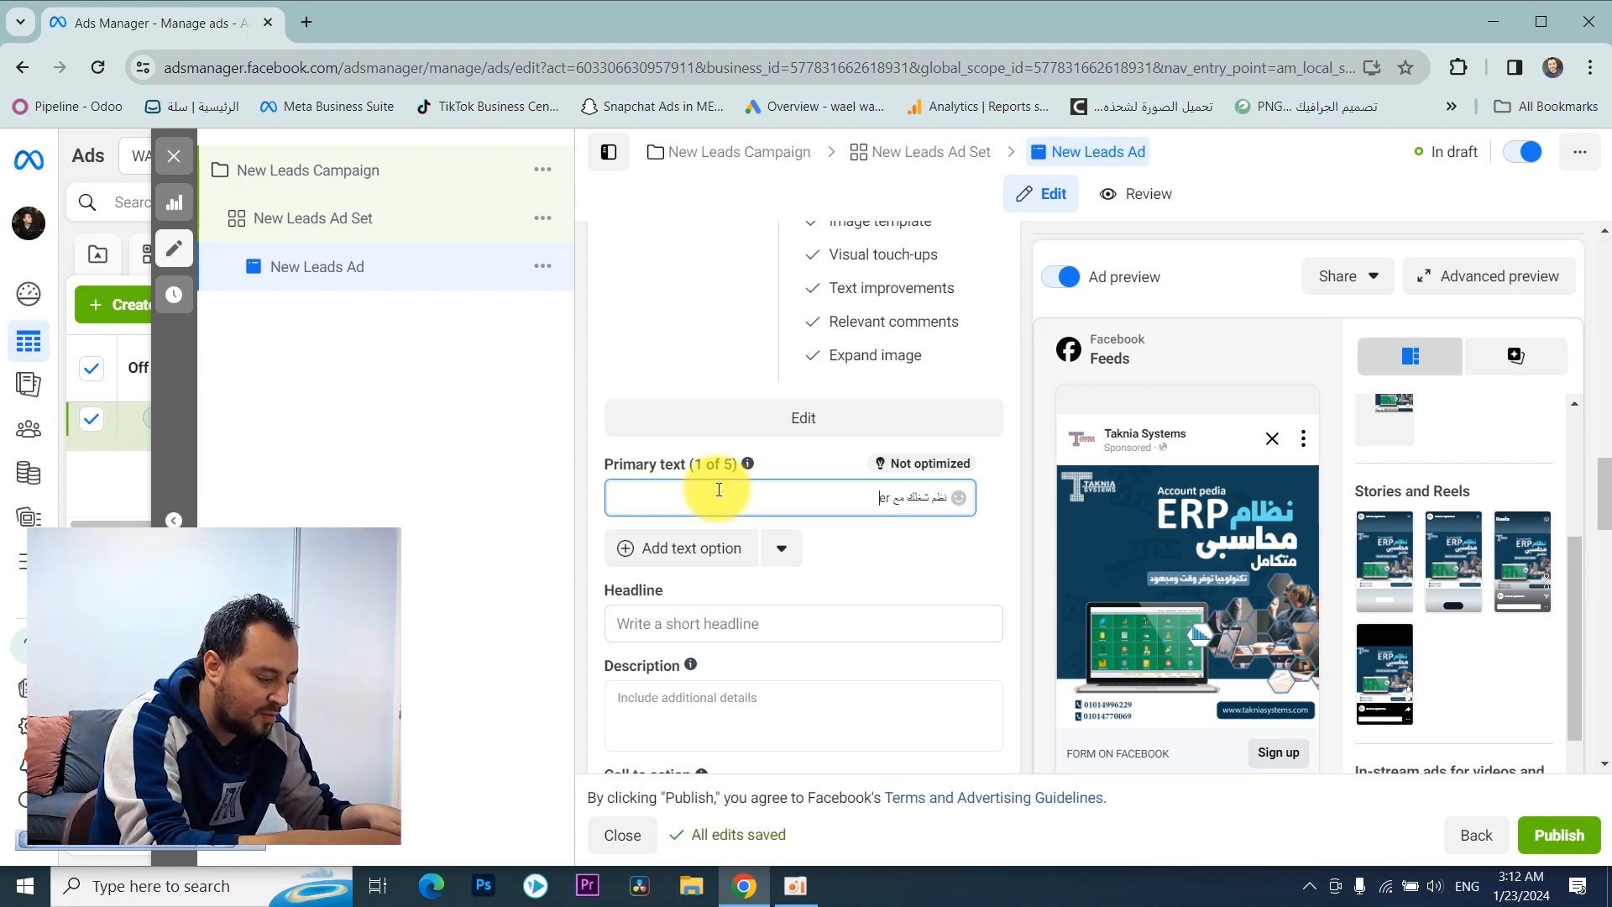
type("p s")
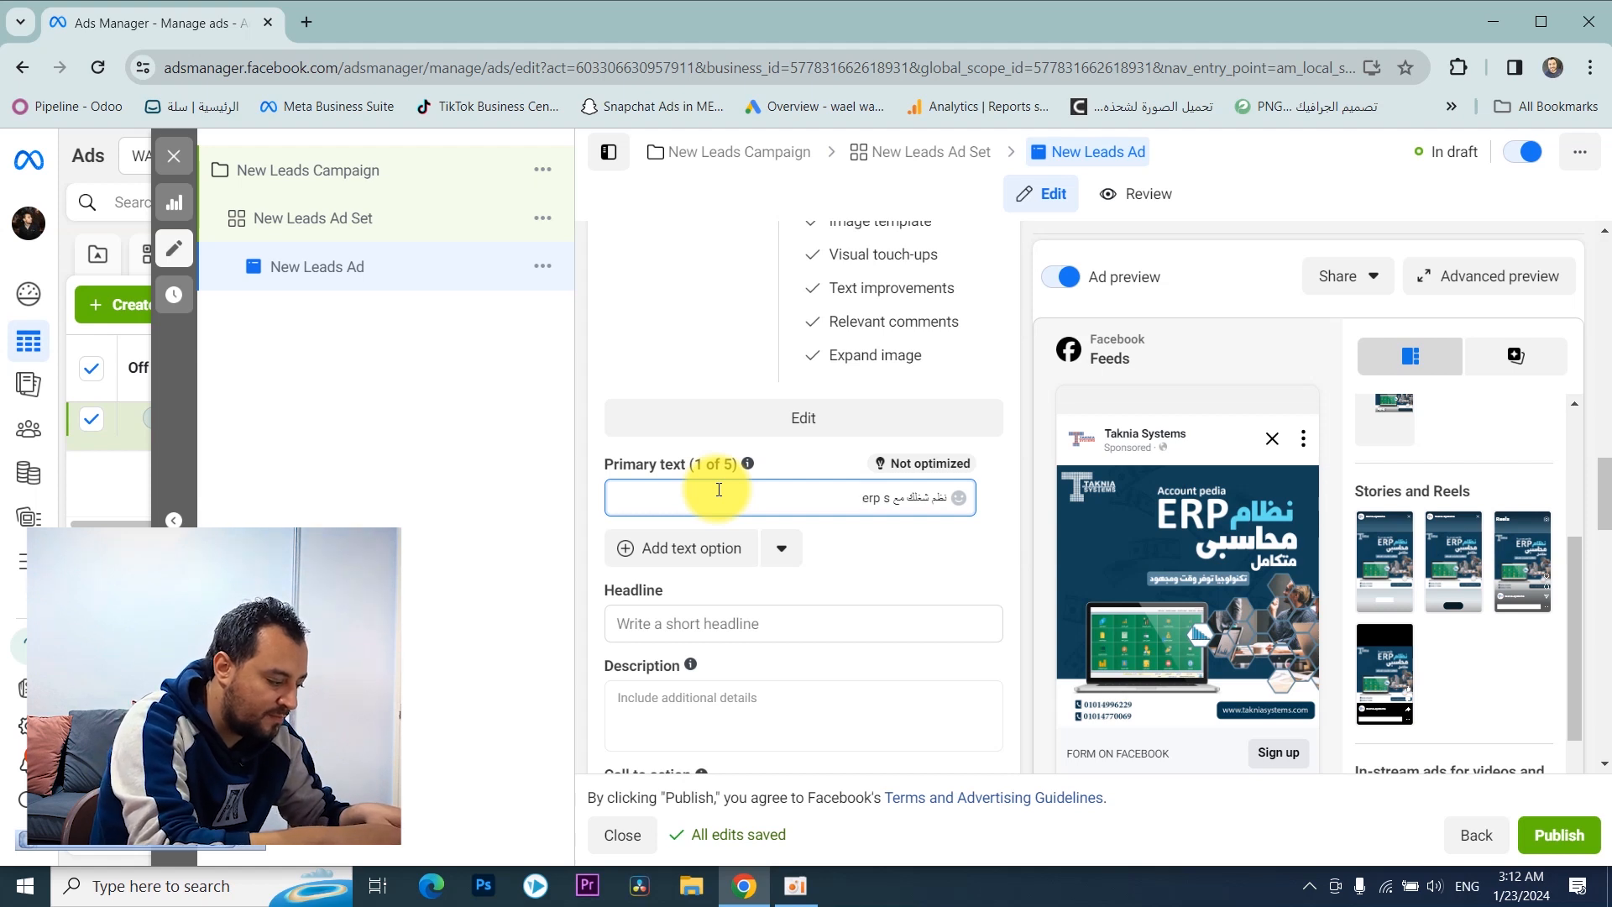
type("ystem متـ")
key("alt+shift")
type("متكامل")
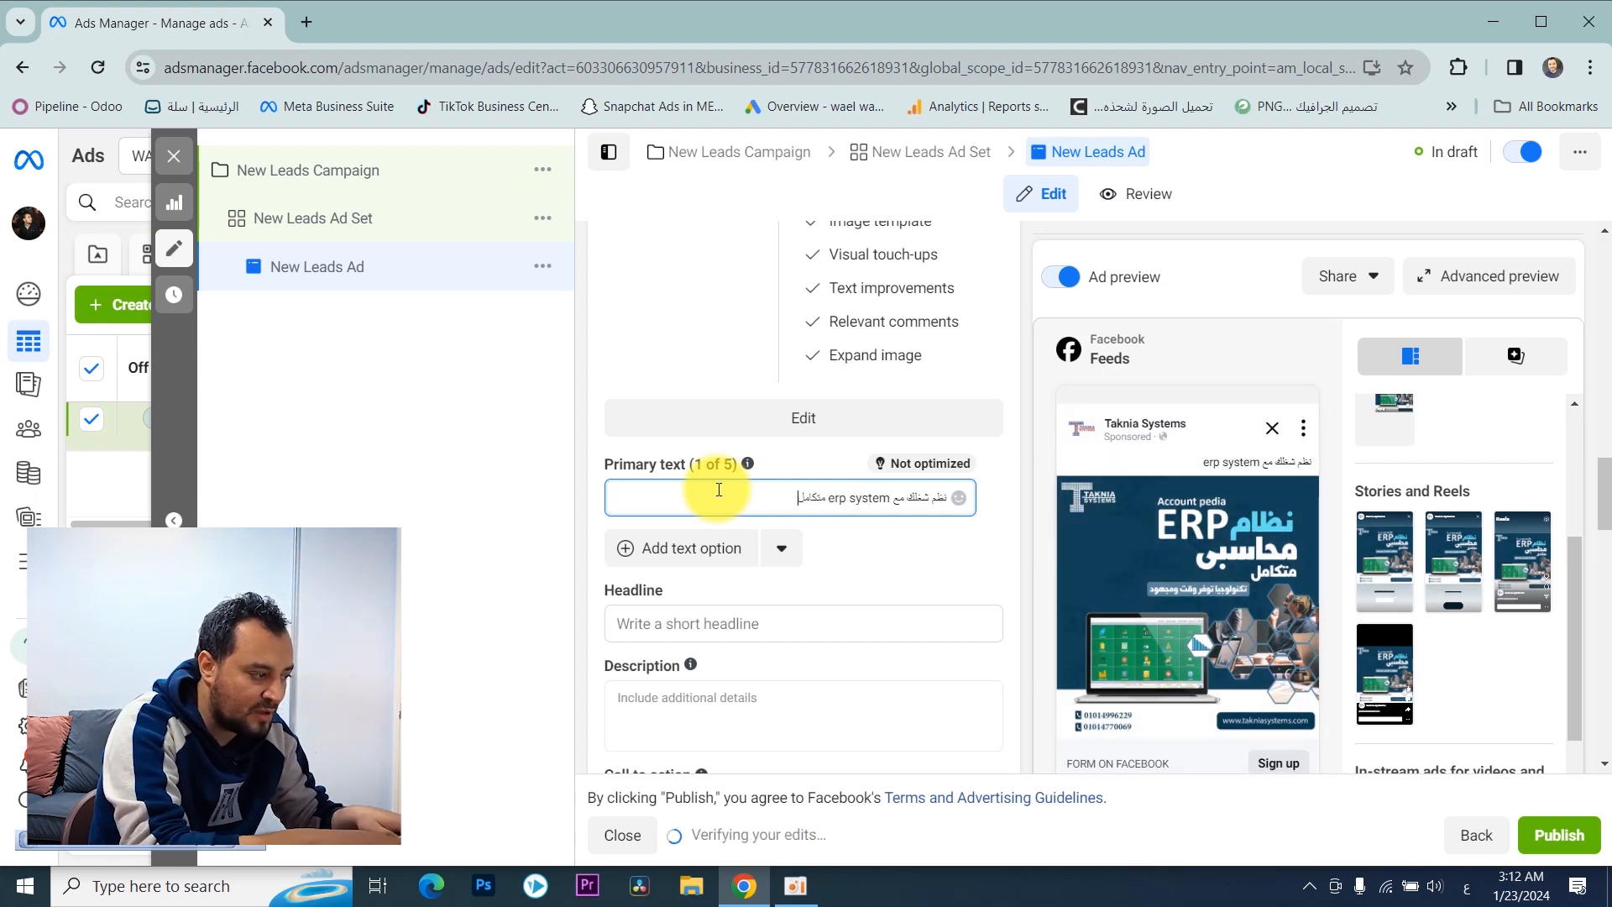
type(" بج")
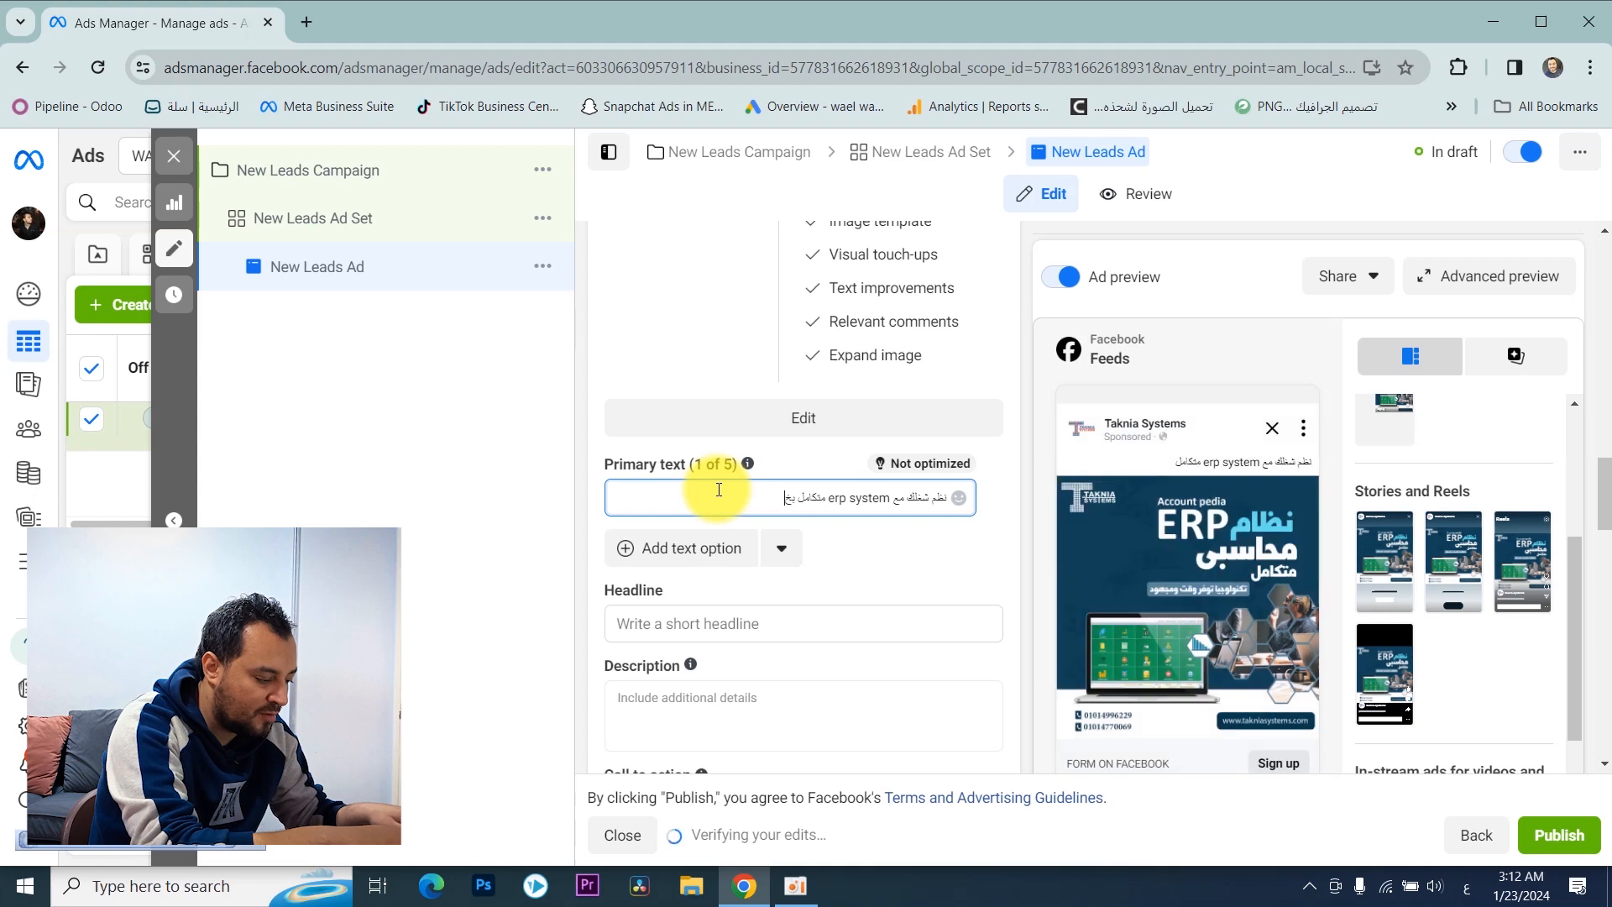
key("BackSpace")
type("خصم ل")
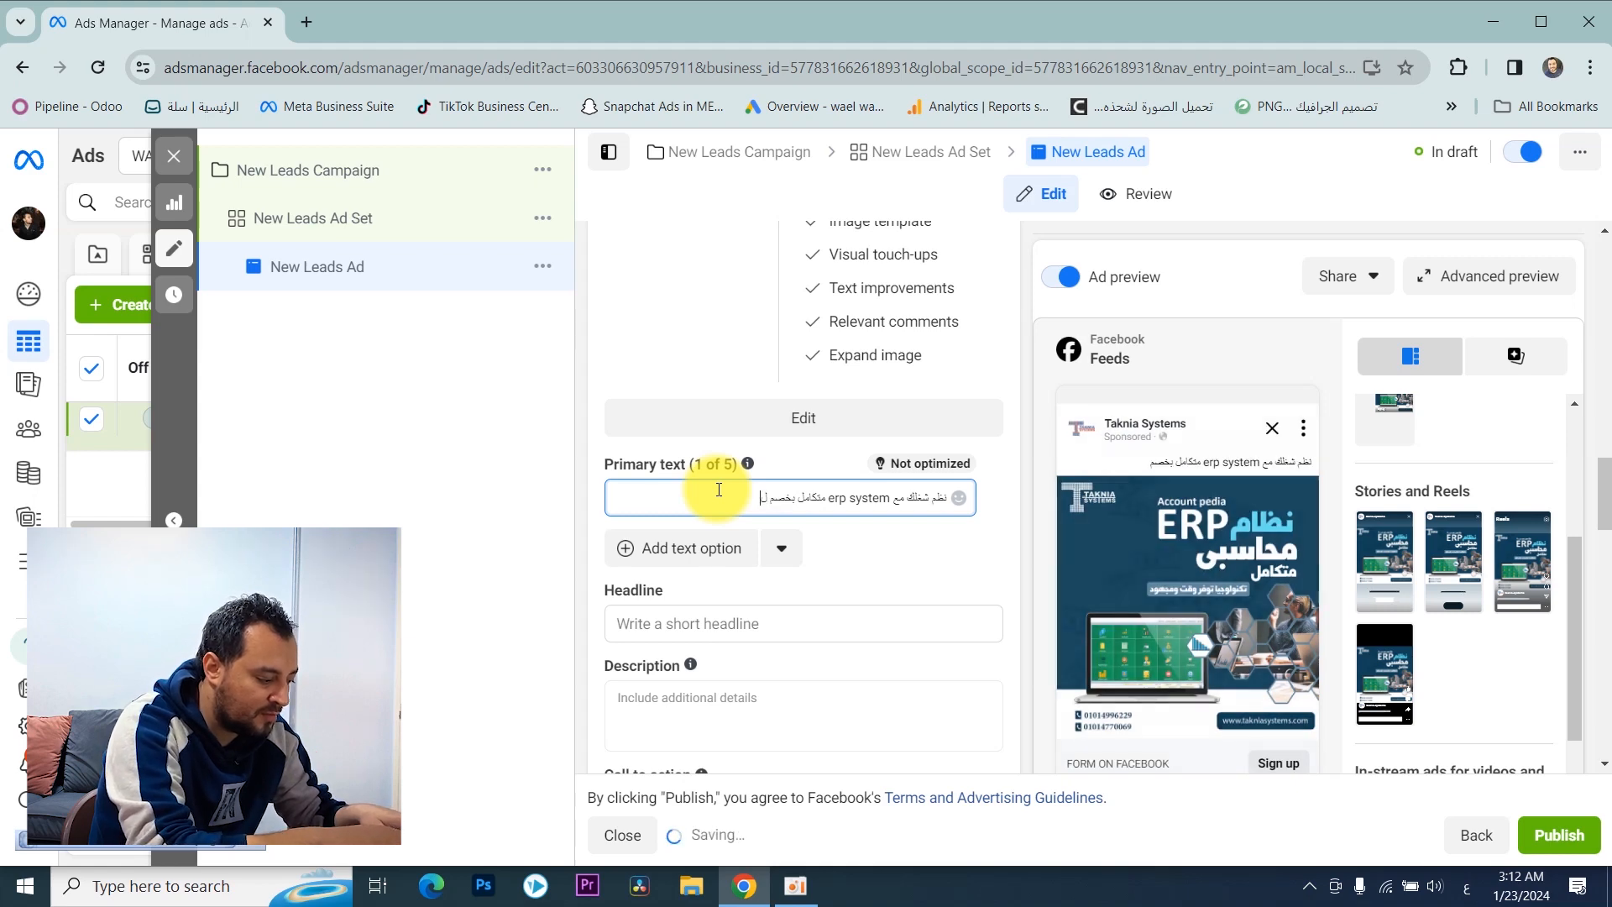
type("فترة مح")
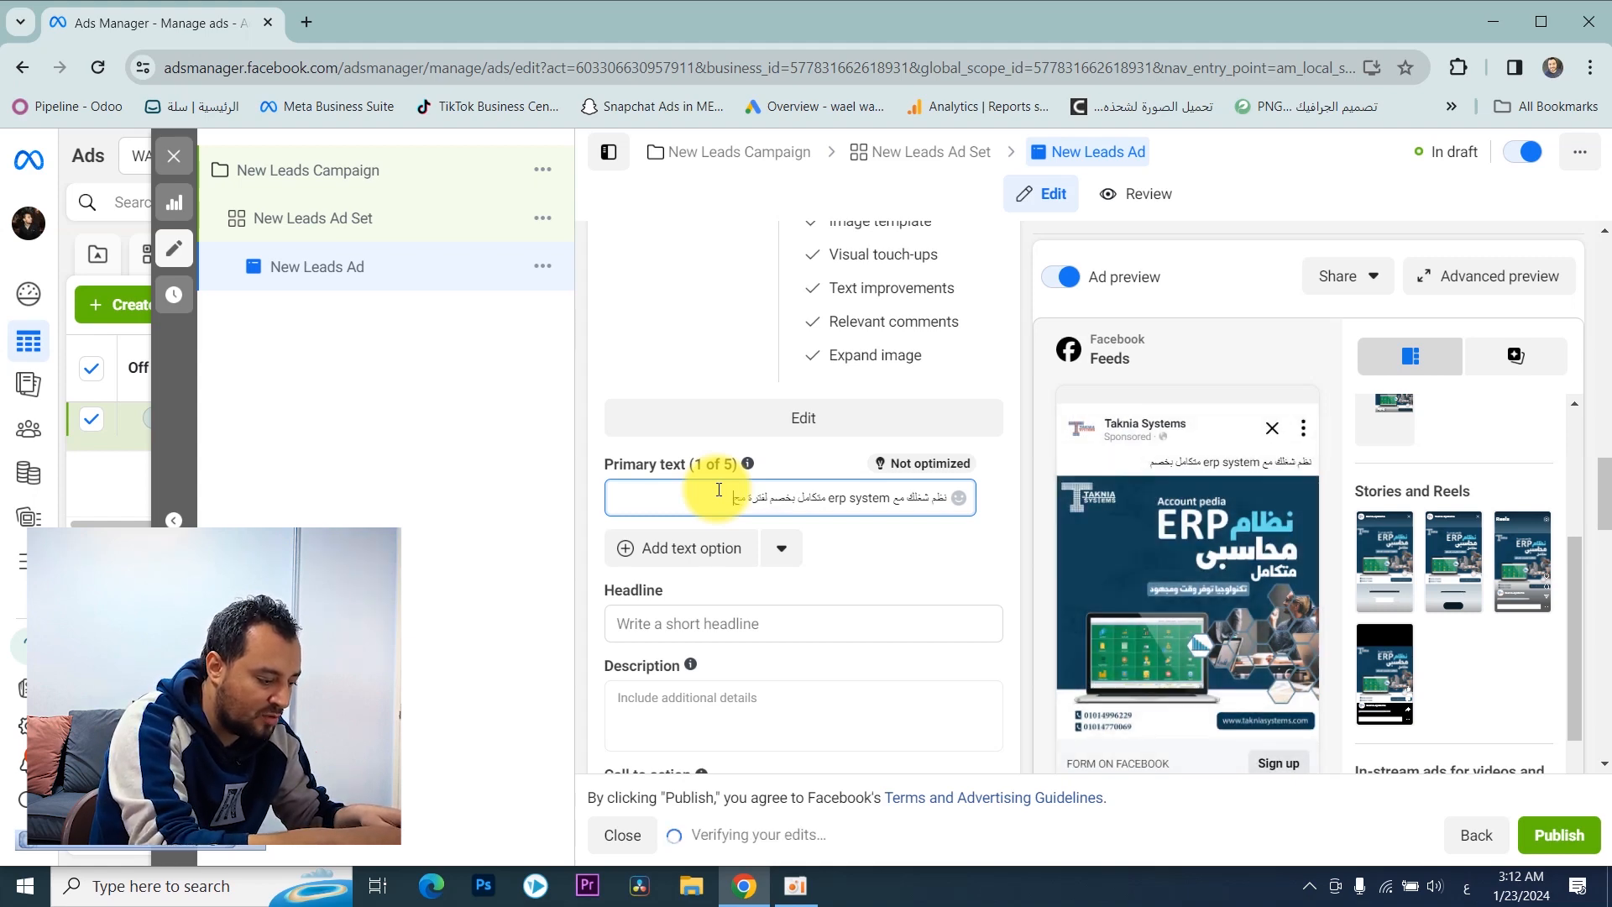
type("دودة")
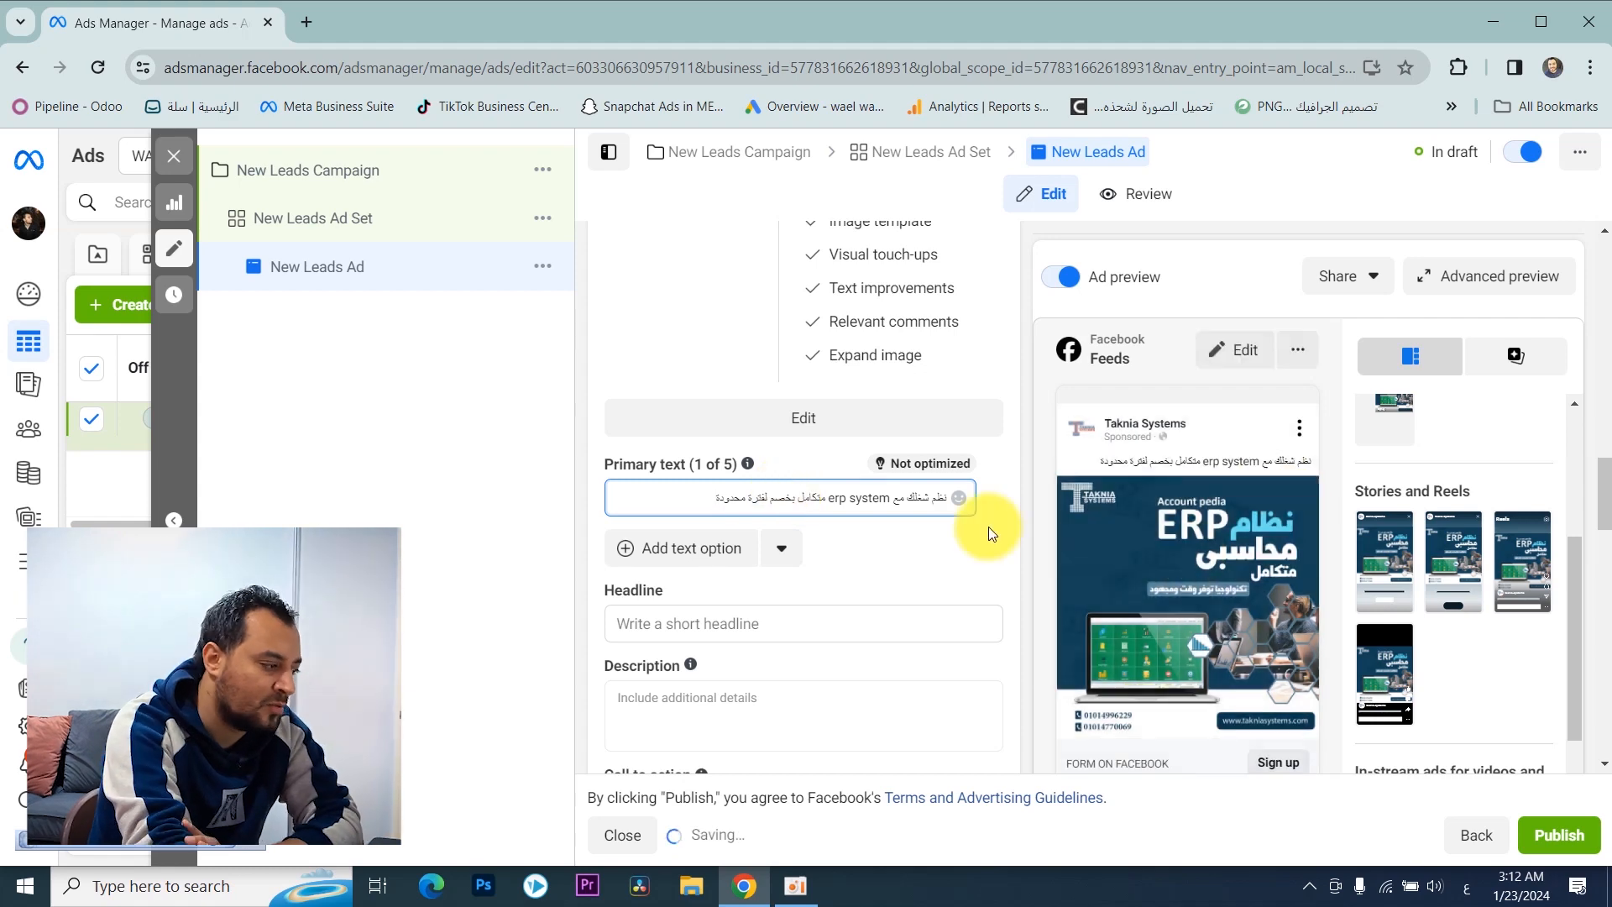
Step: Add a second primary text option reading "نظم شغلك مع erp system متكامل بخصم لفترة محدودة الان" and remove the extra empty option
double_click(864, 497)
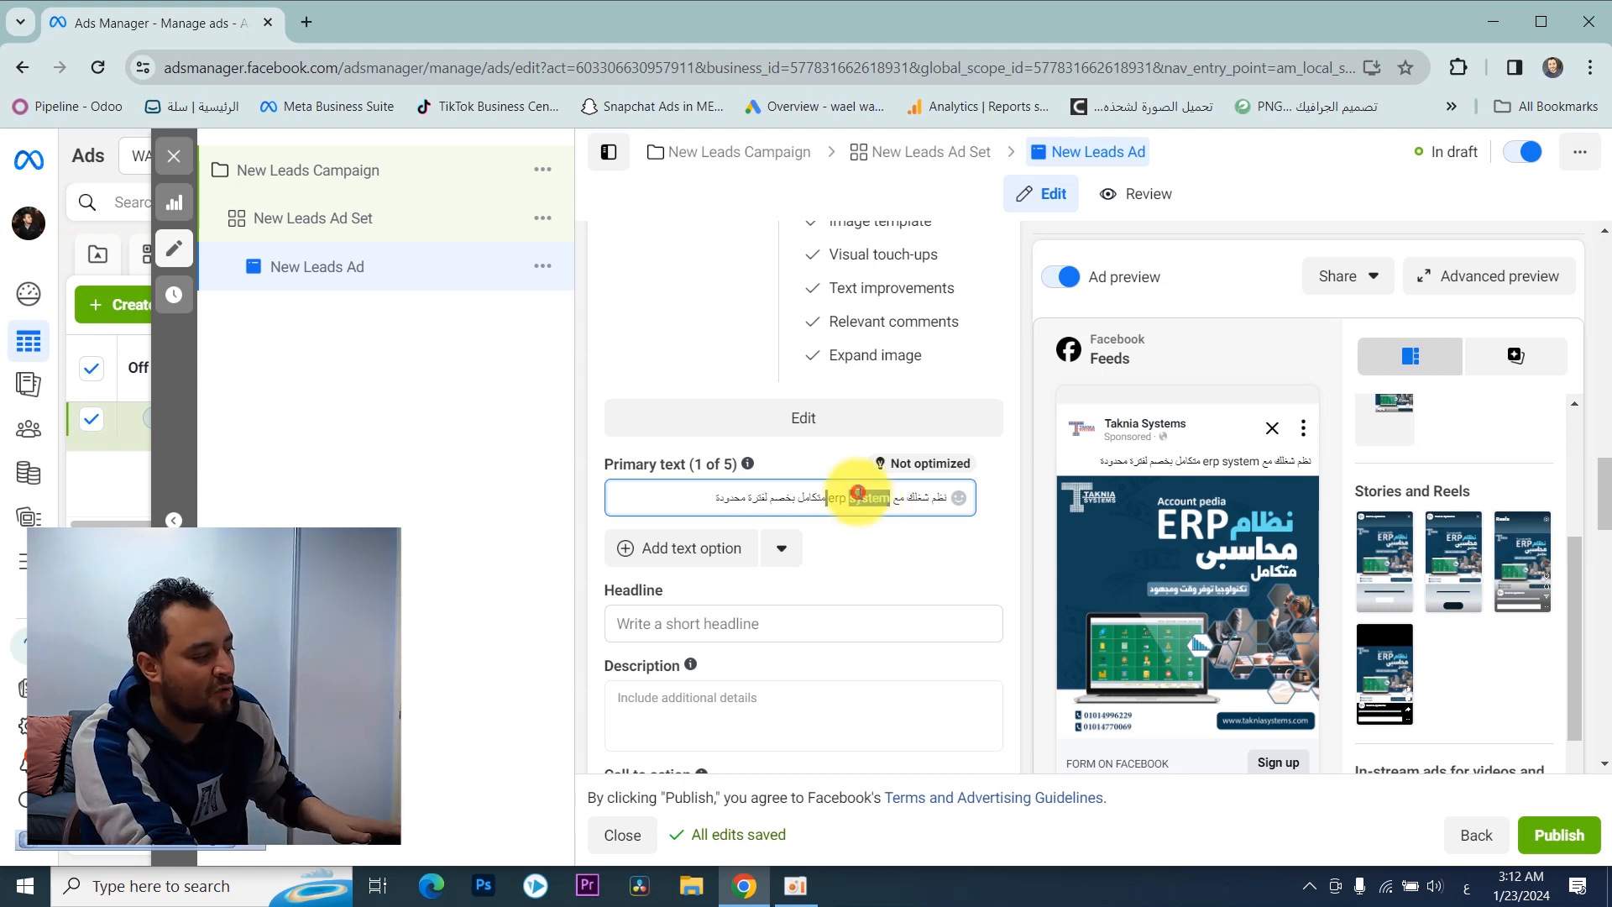
triple_click(858, 495)
key("ctrl+c")
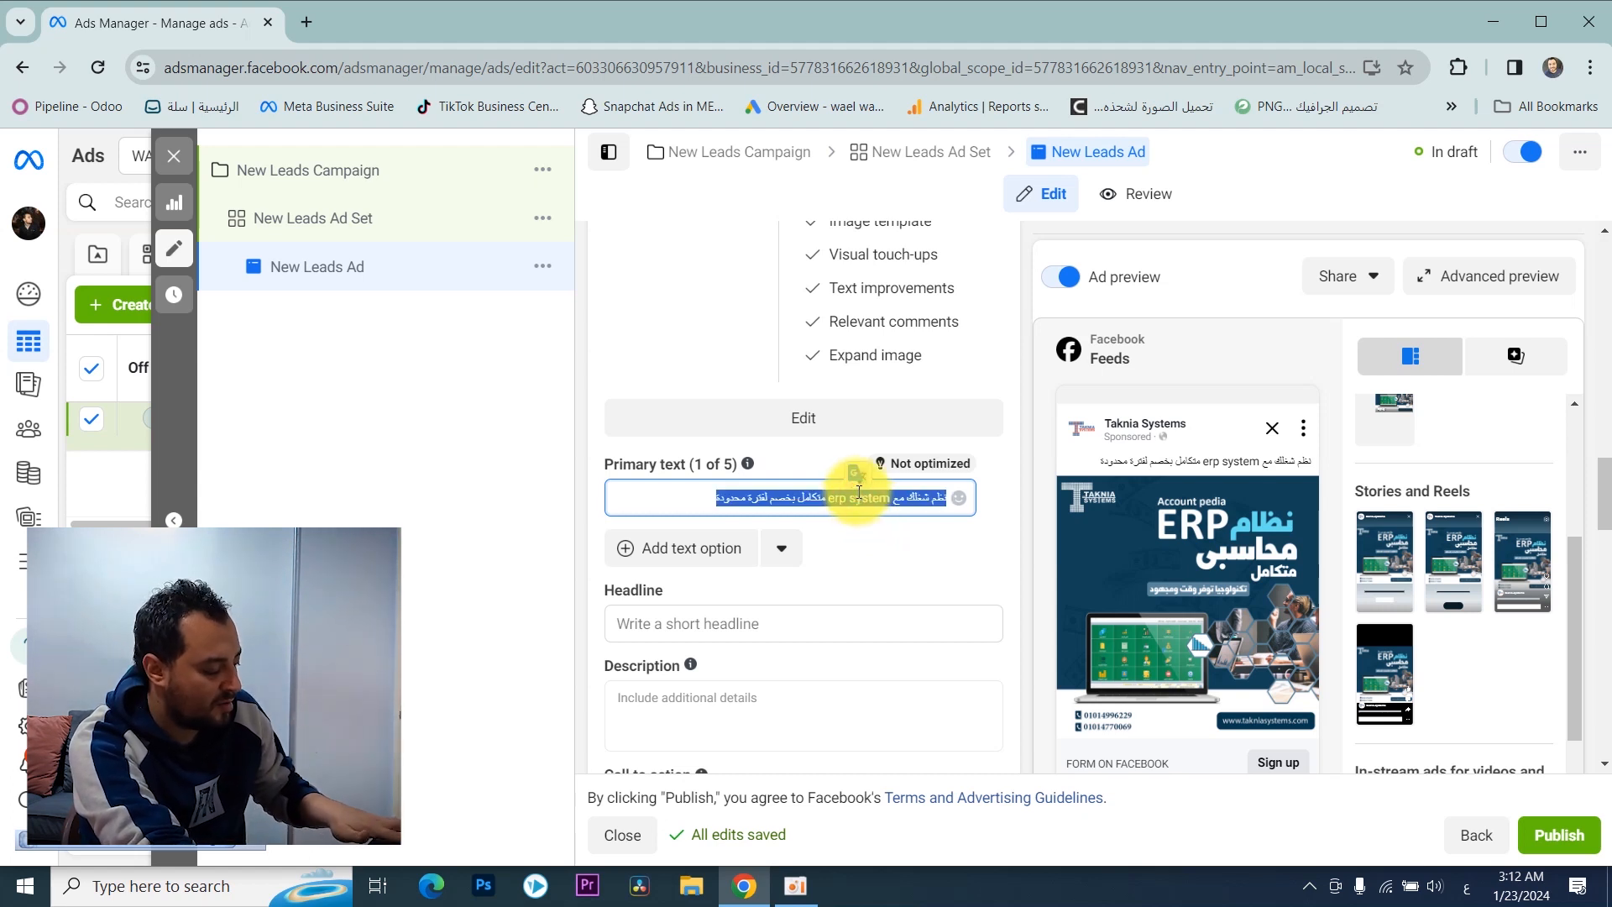
left_click(701, 546)
scroll(813, 522, "down", 1)
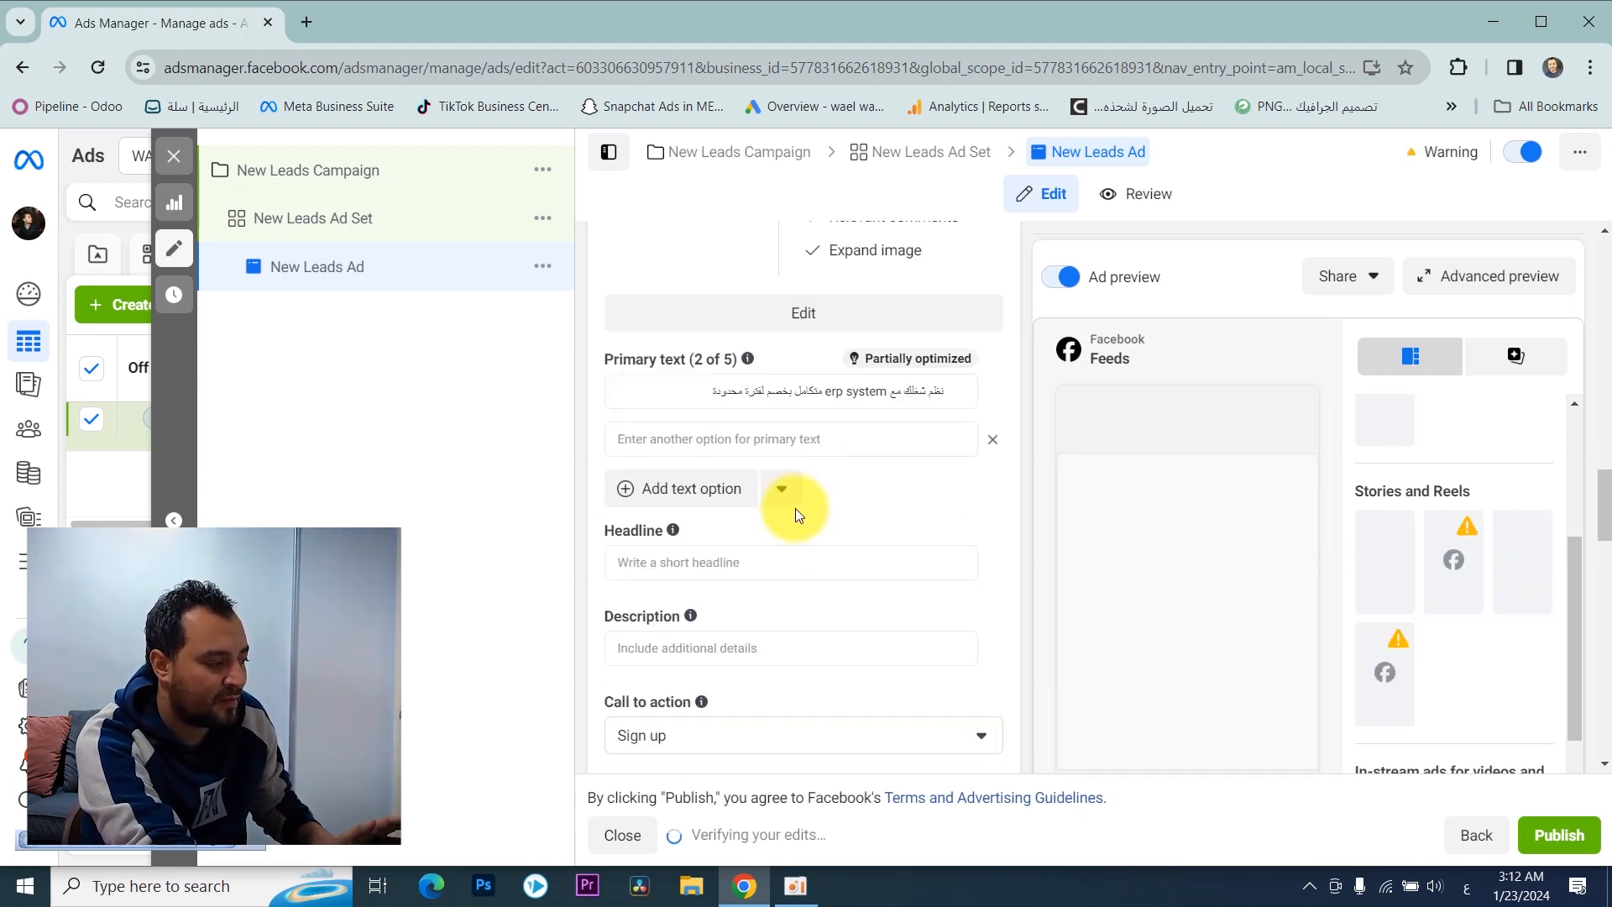
left_click(794, 438)
key("ctrl+v")
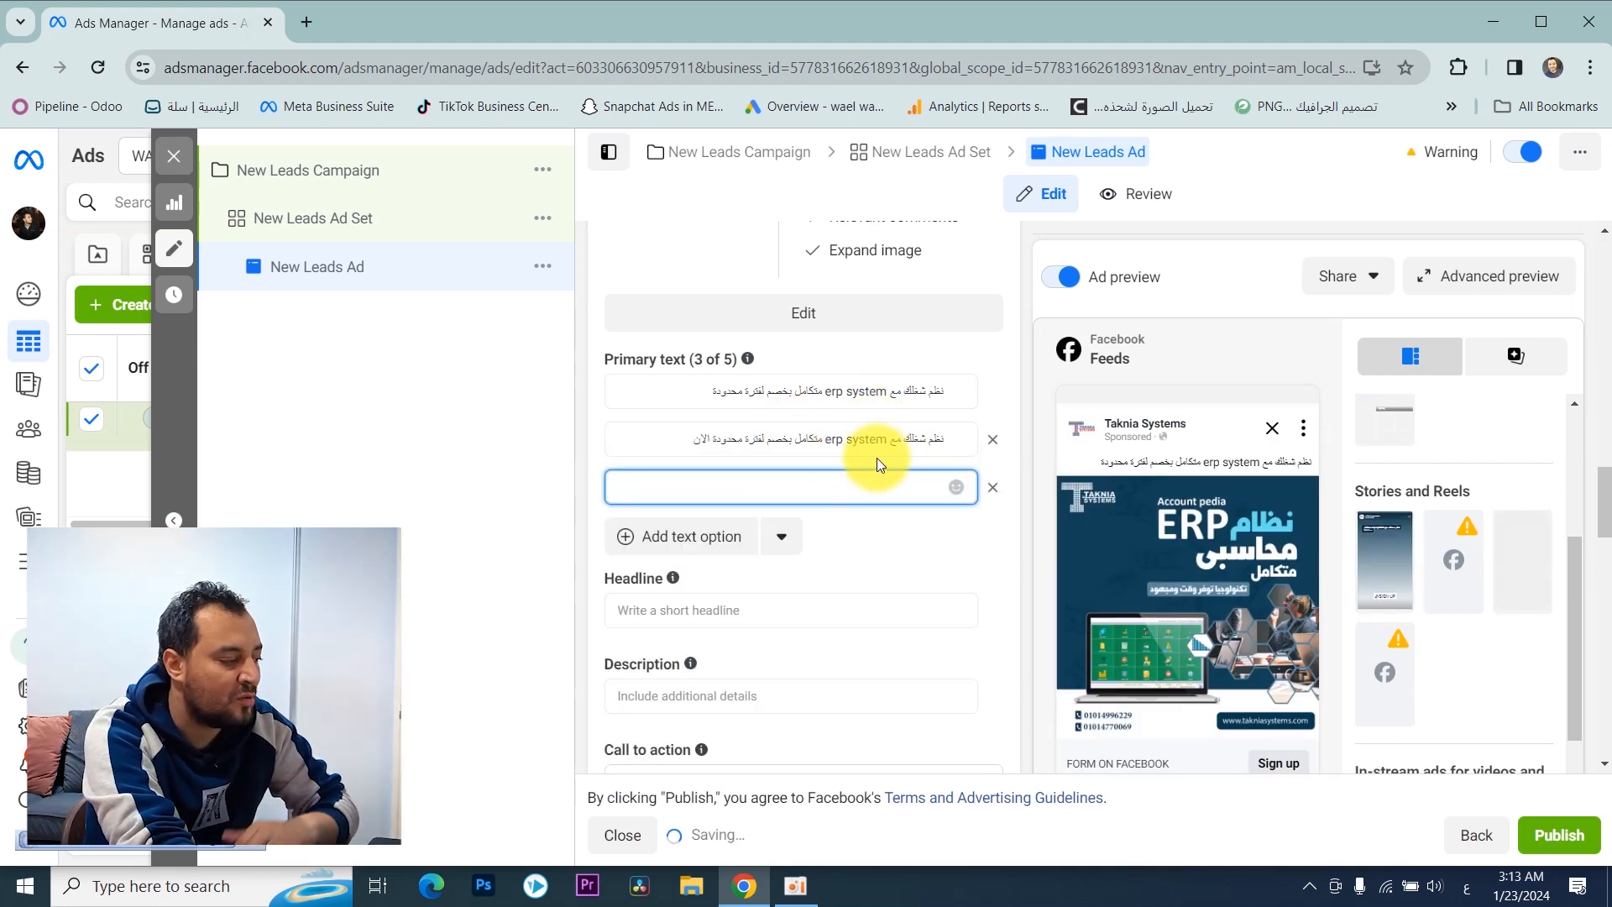
left_click(992, 494)
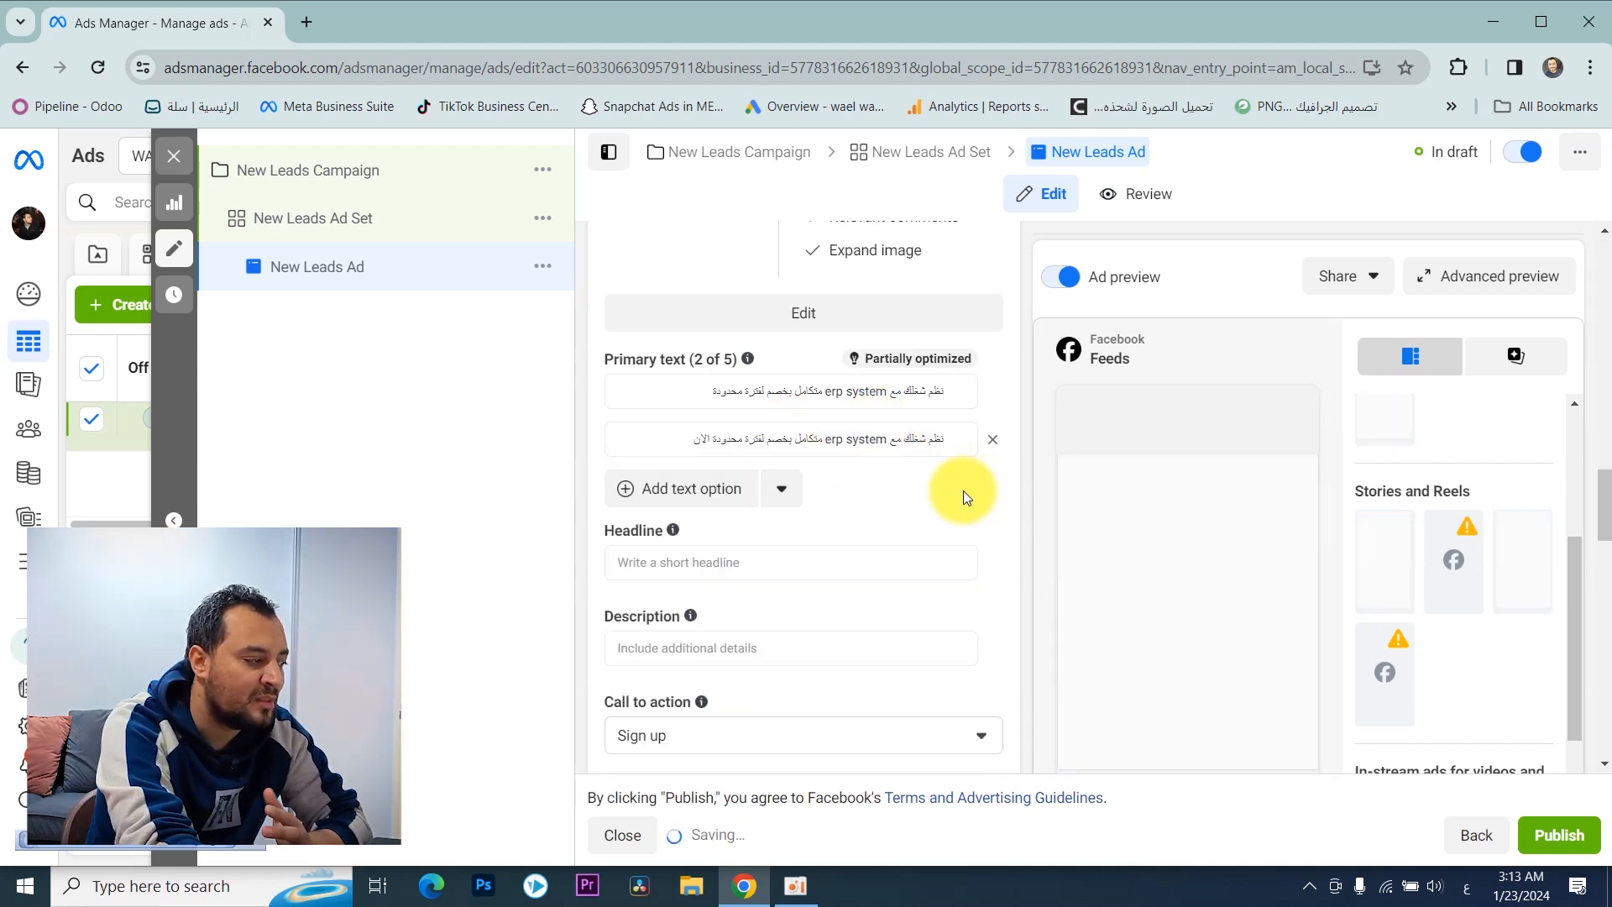
Step: Add two headline options to the ad: "تواصل معنا الان" and "سجل واحصل على خصم لفترة محدودة"
scroll(721, 339, "down", 2)
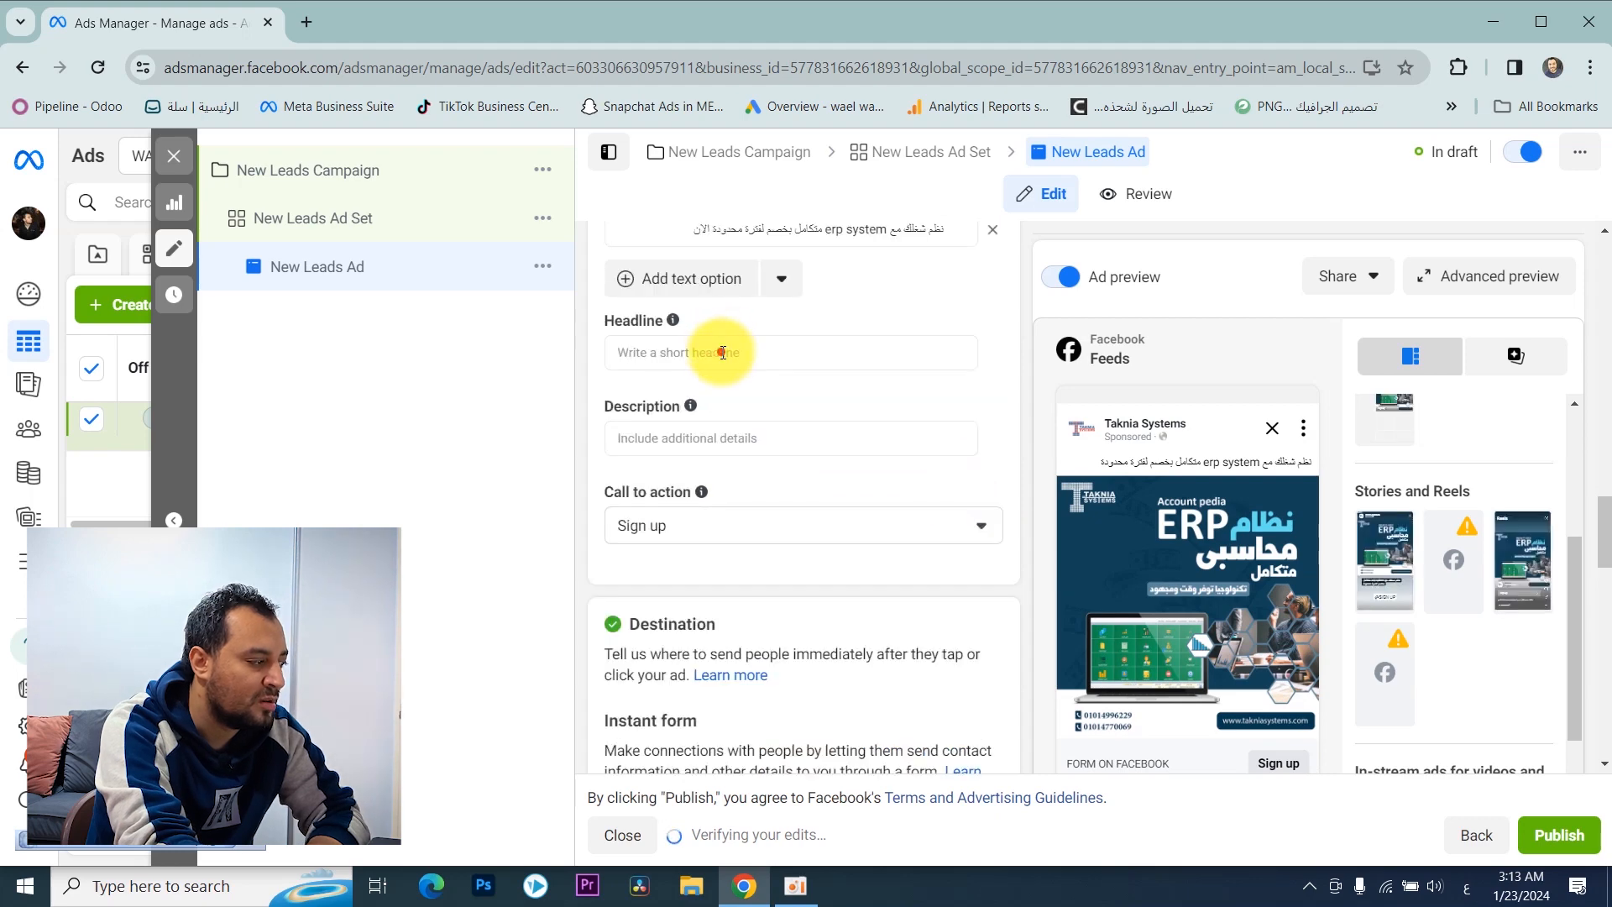
left_click(723, 353)
type("تواصل مع")
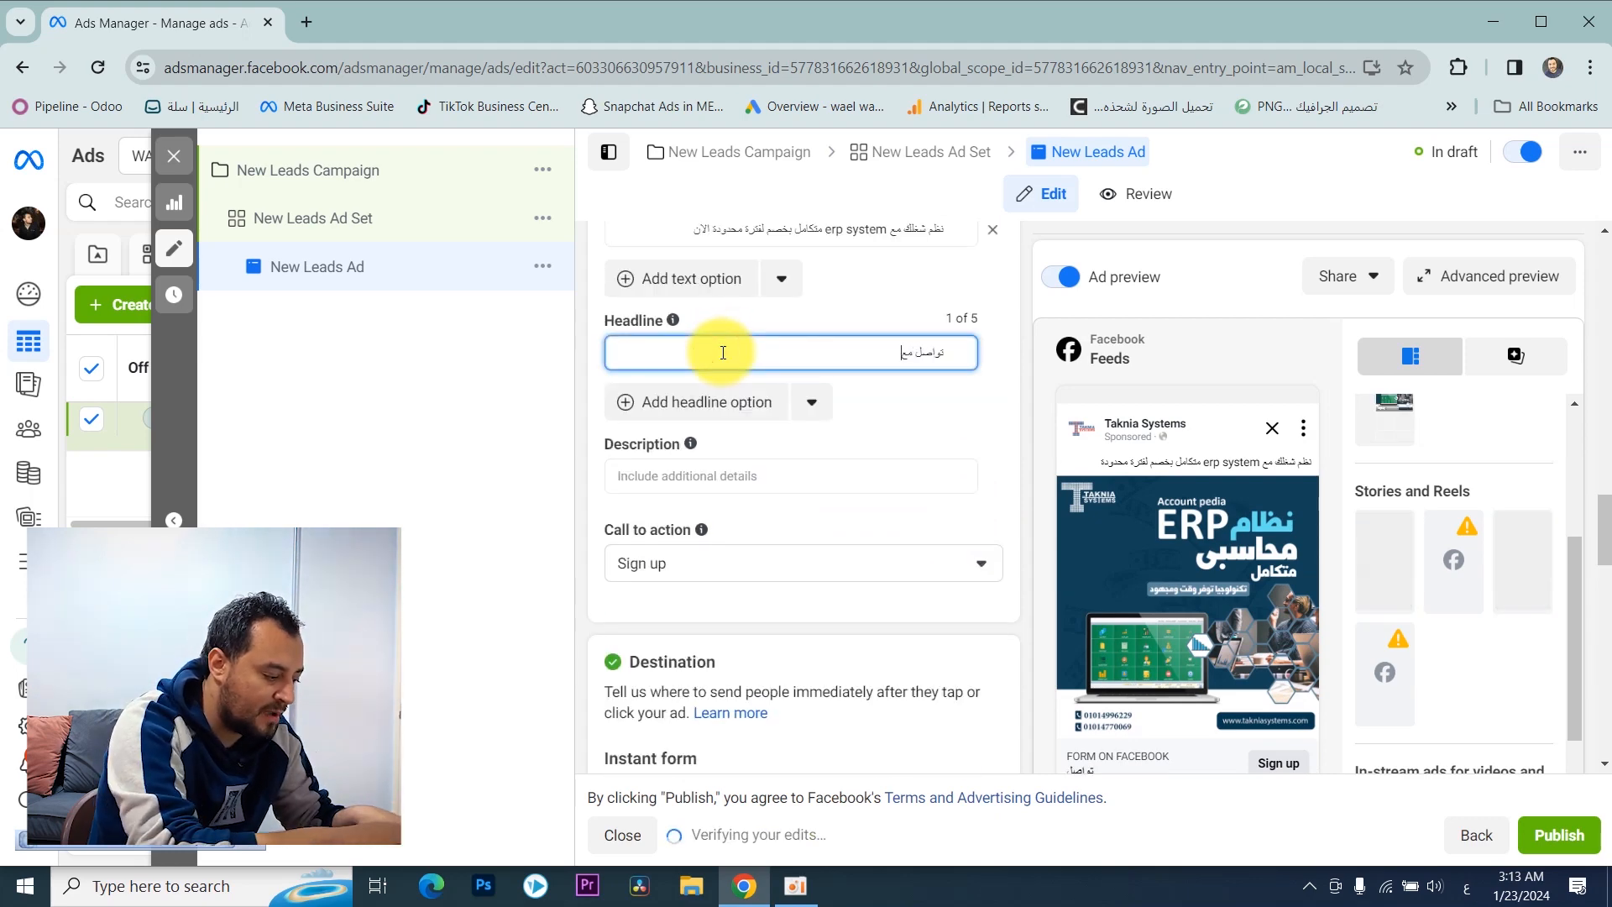
type("نا الانا الآن")
left_click(737, 403)
type("سجل")
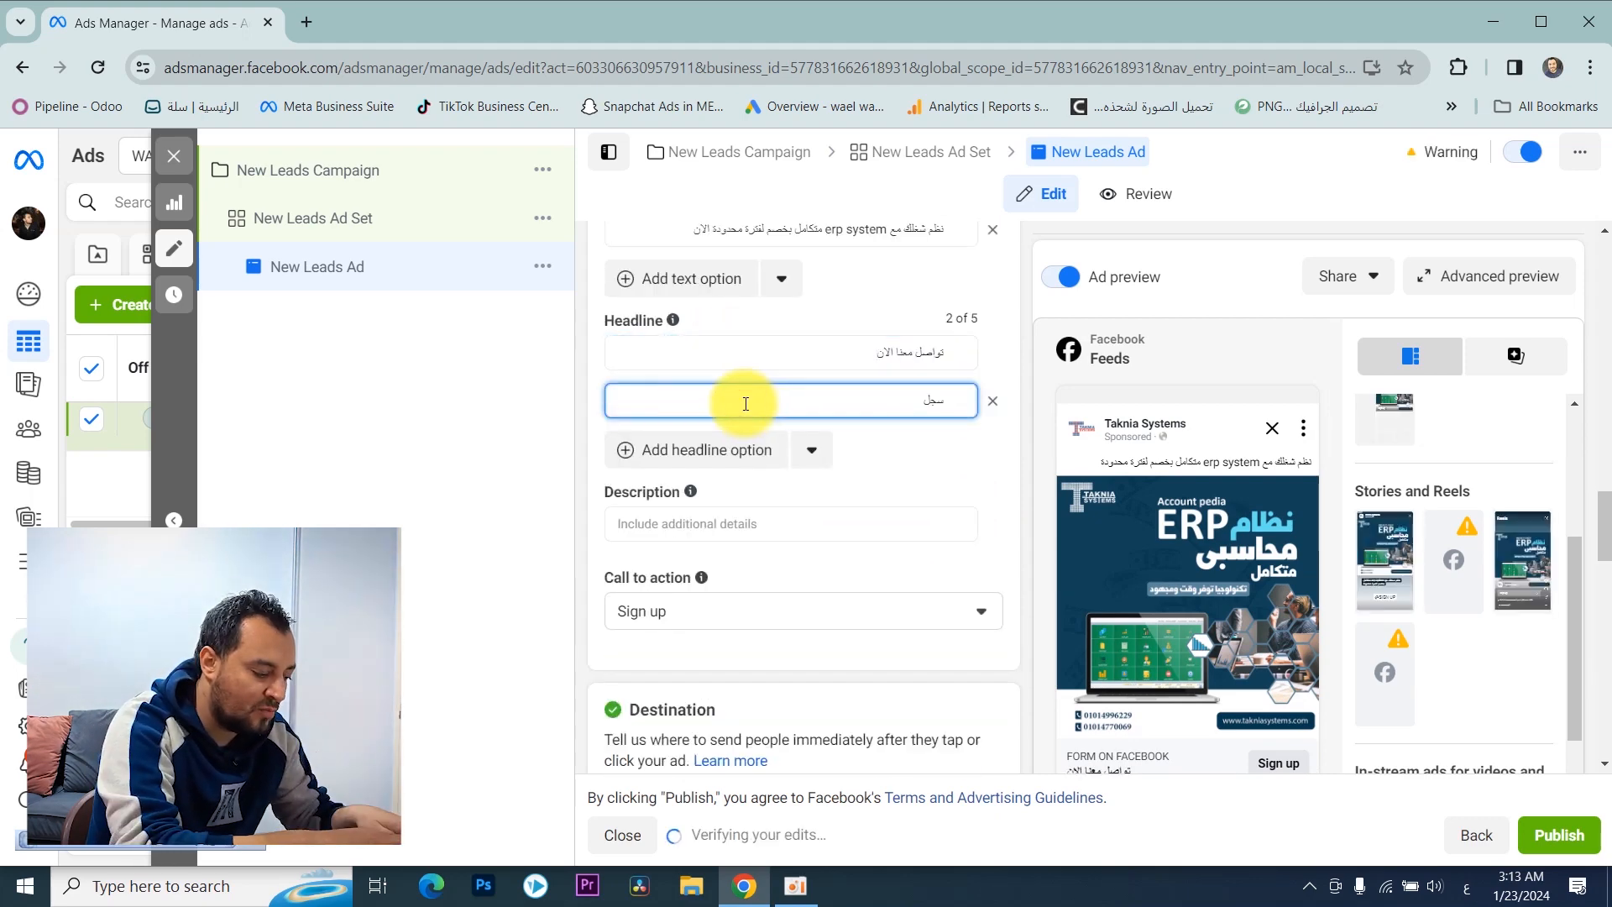
type(" واحصل على خصم لفترة محدودة")
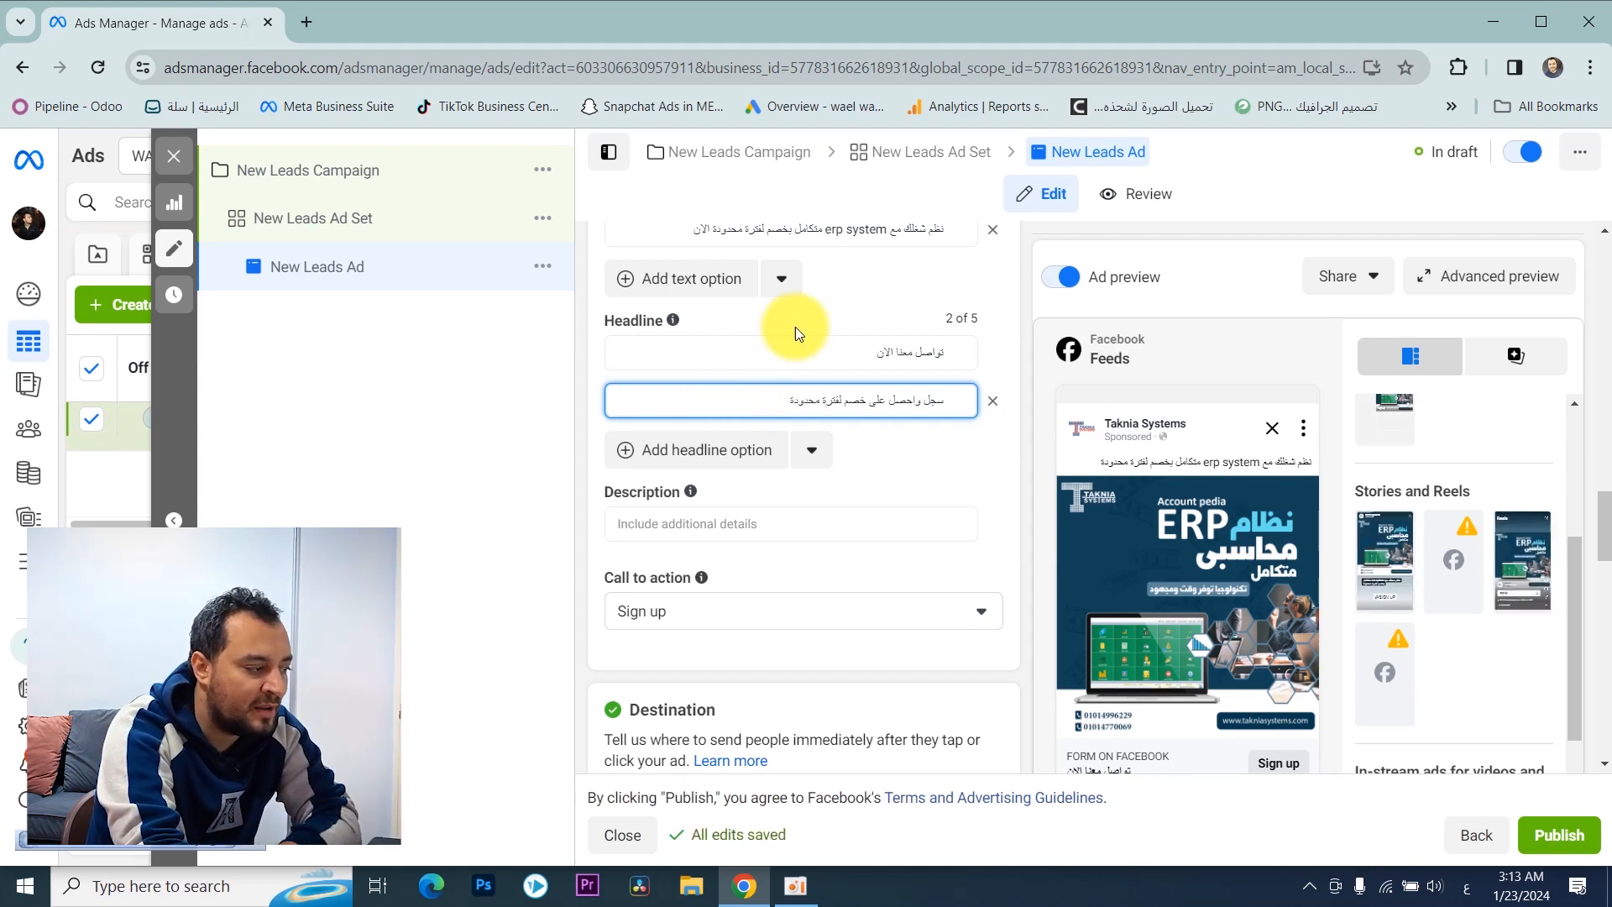
left_click(862, 359)
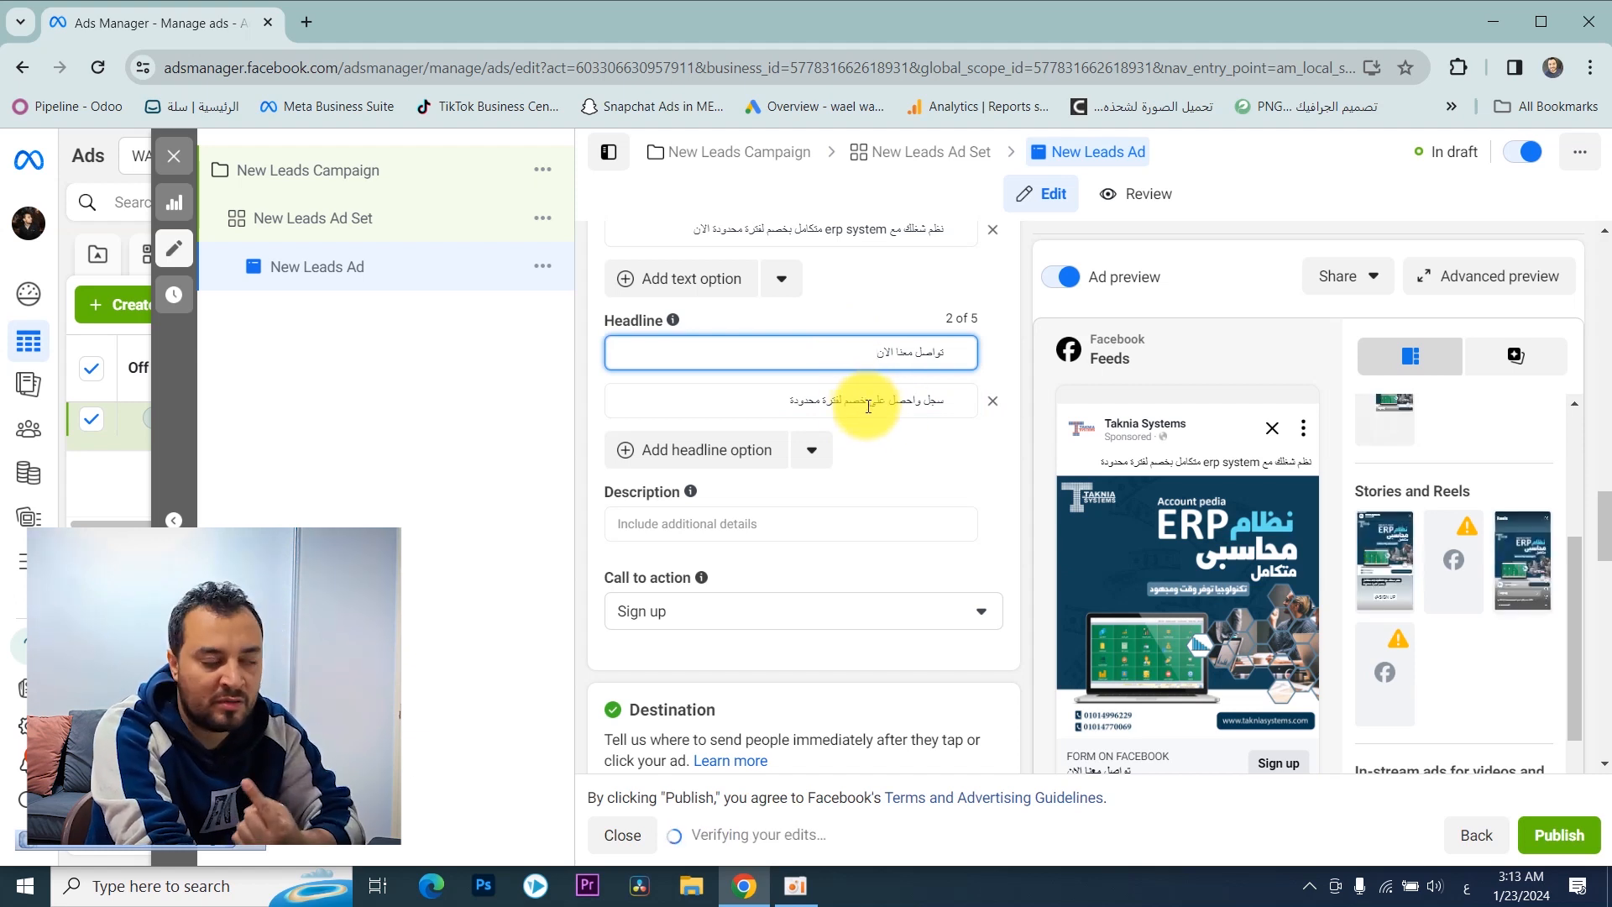
triple_click(825, 357)
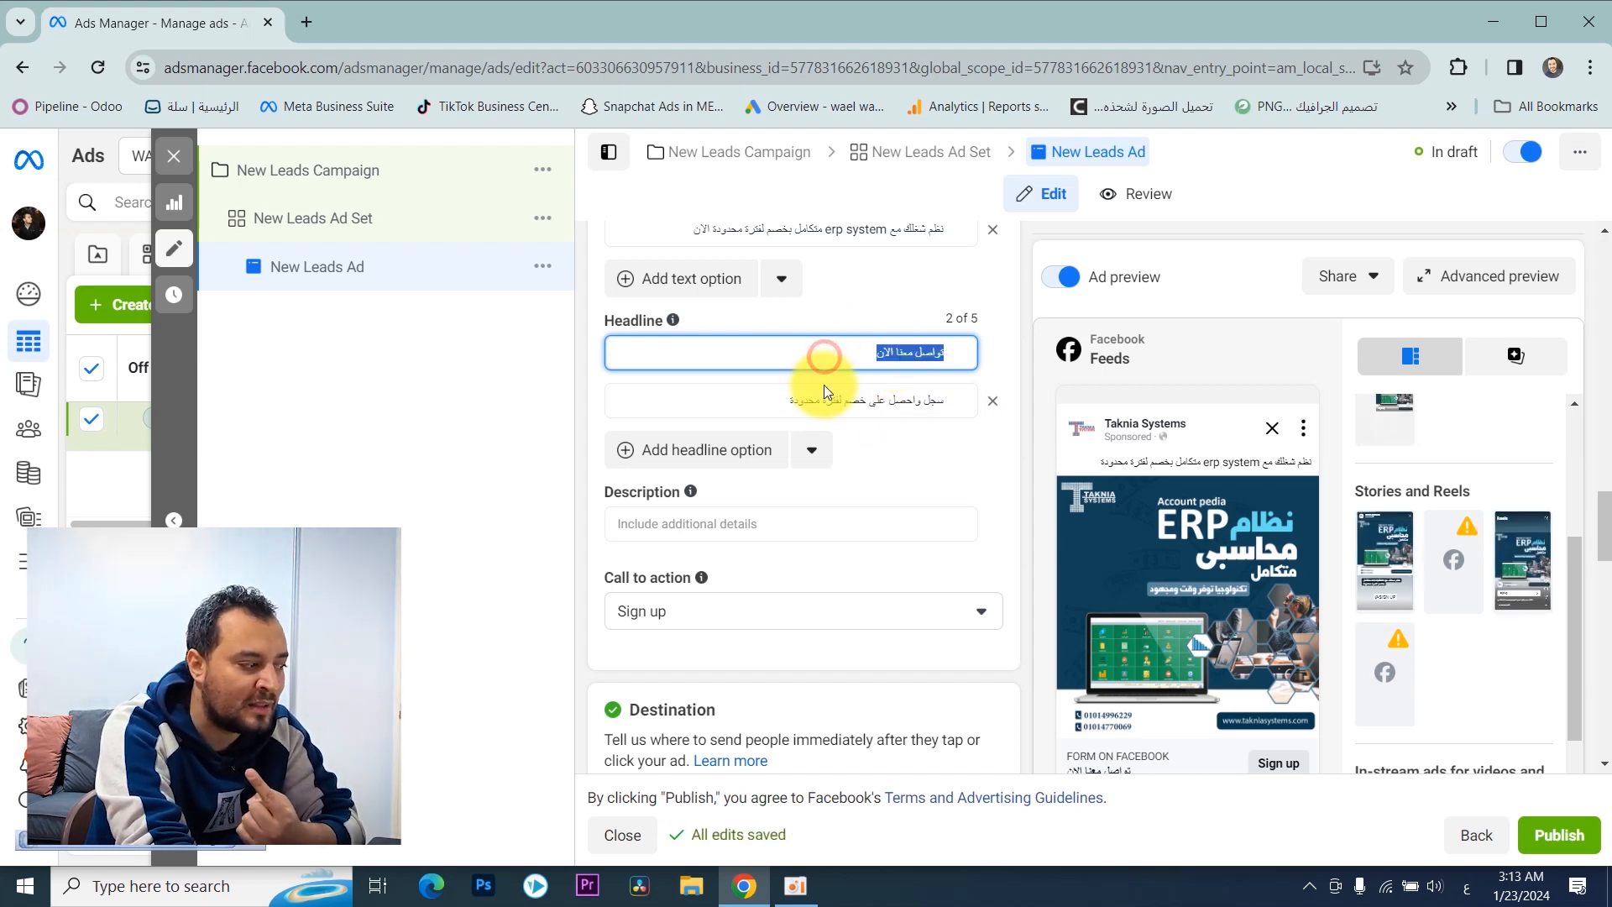
triple_click(831, 404)
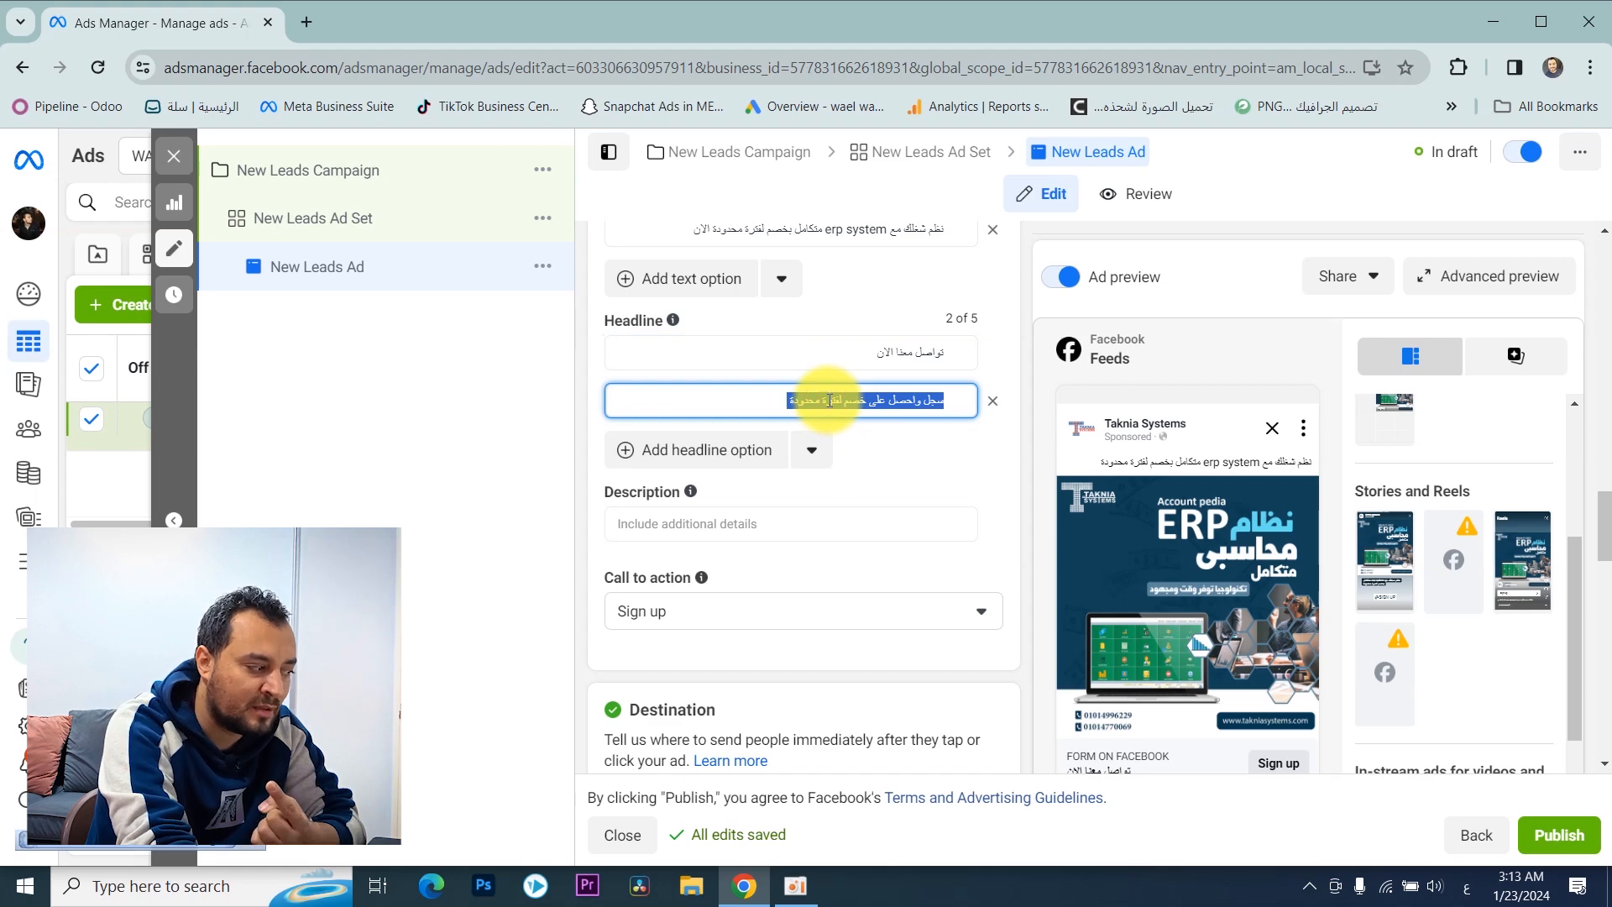
left_click(764, 453)
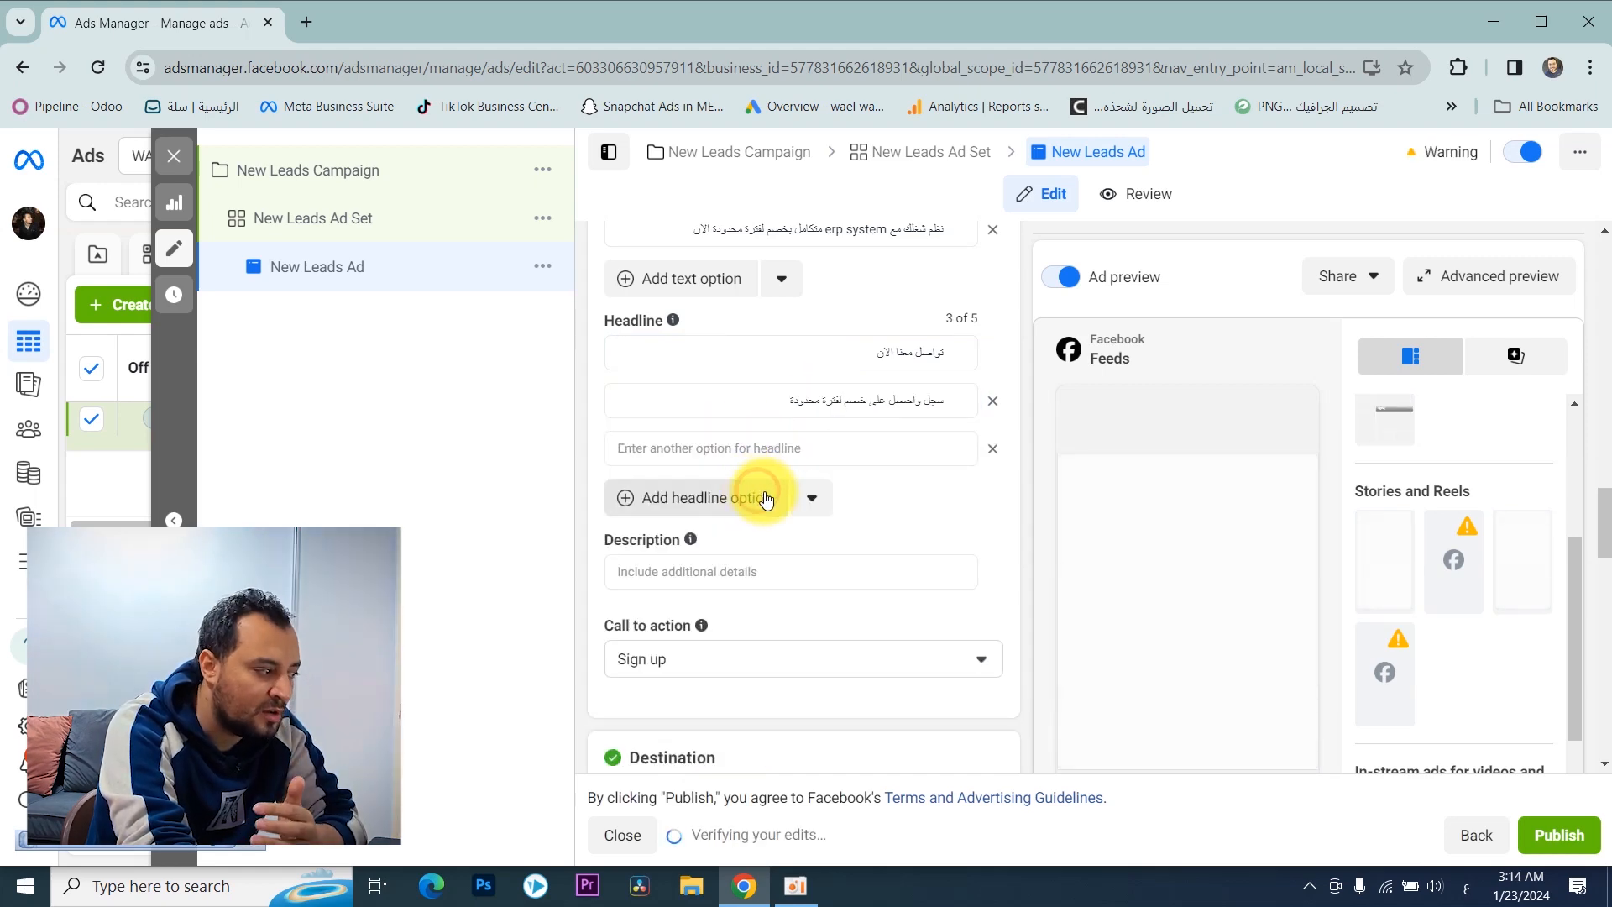
left_click(760, 497)
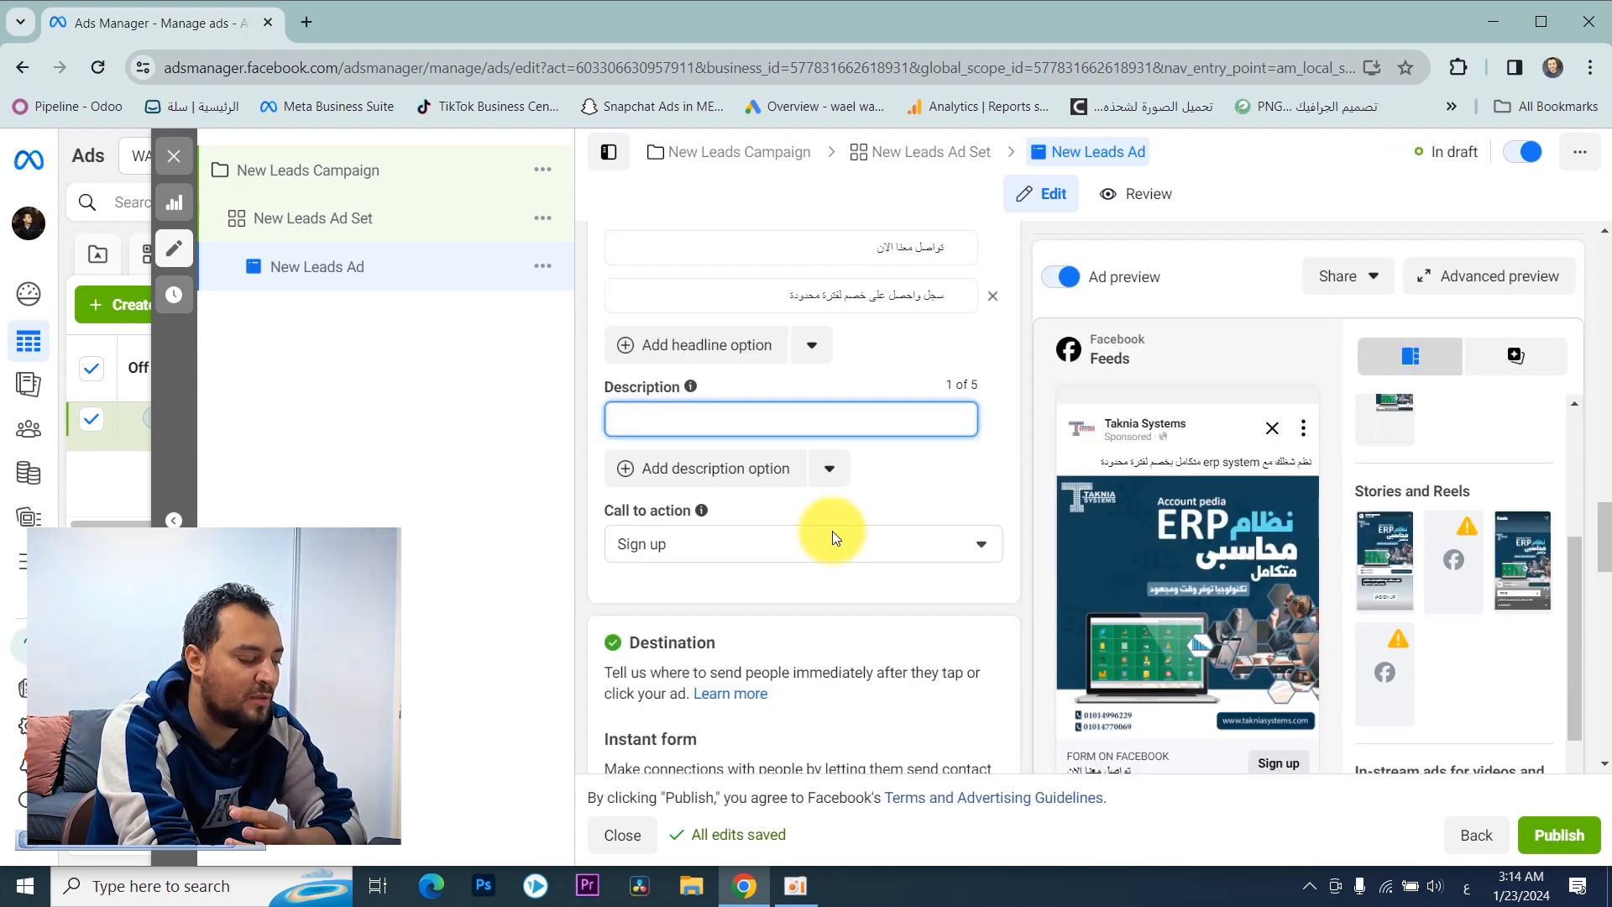
Step: Review the ad's headlines, description, call to action, placement previews and the instant form options under Destination
scroll(834, 534, "down", 1)
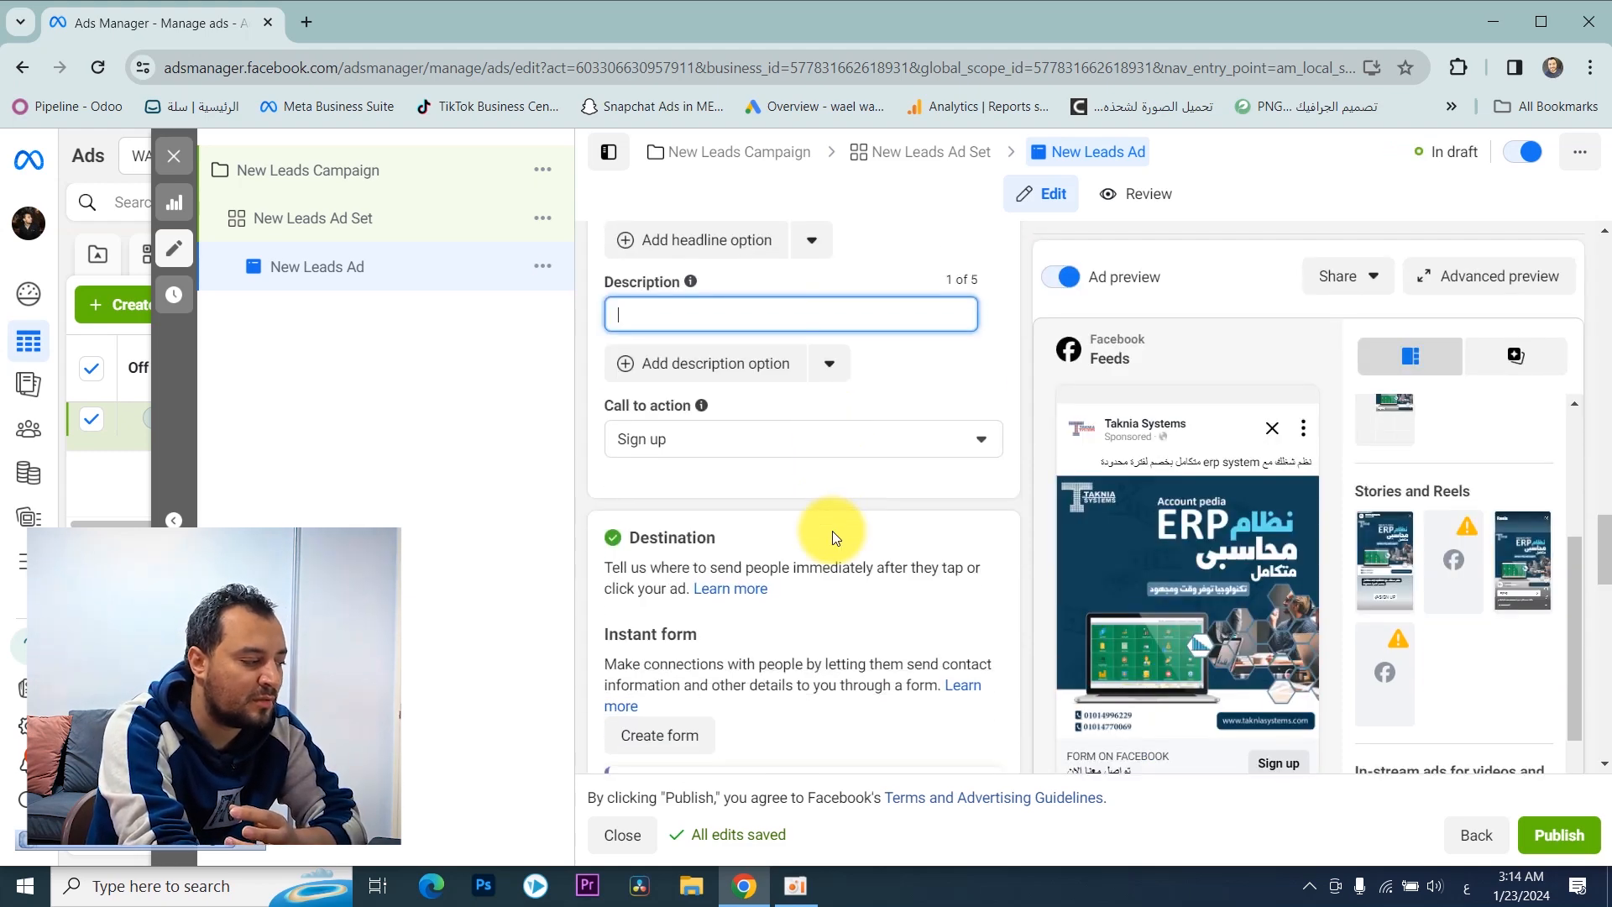
left_click(833, 452)
scroll(917, 400, "down", 3)
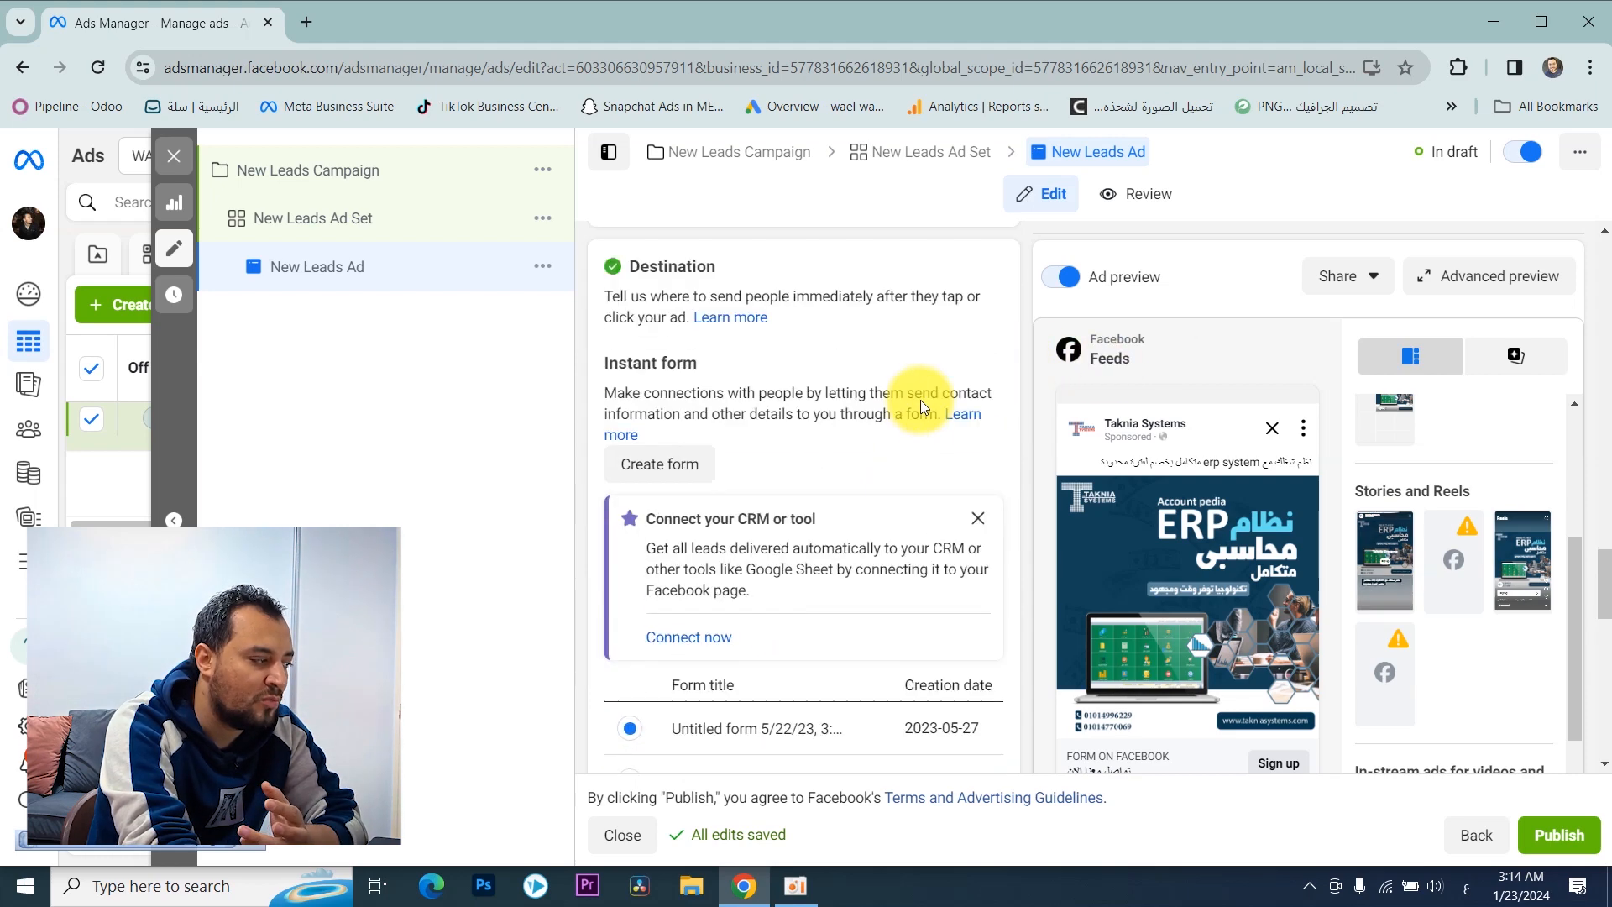
scroll(919, 401, "up", 7)
scroll(922, 401, "down", 3)
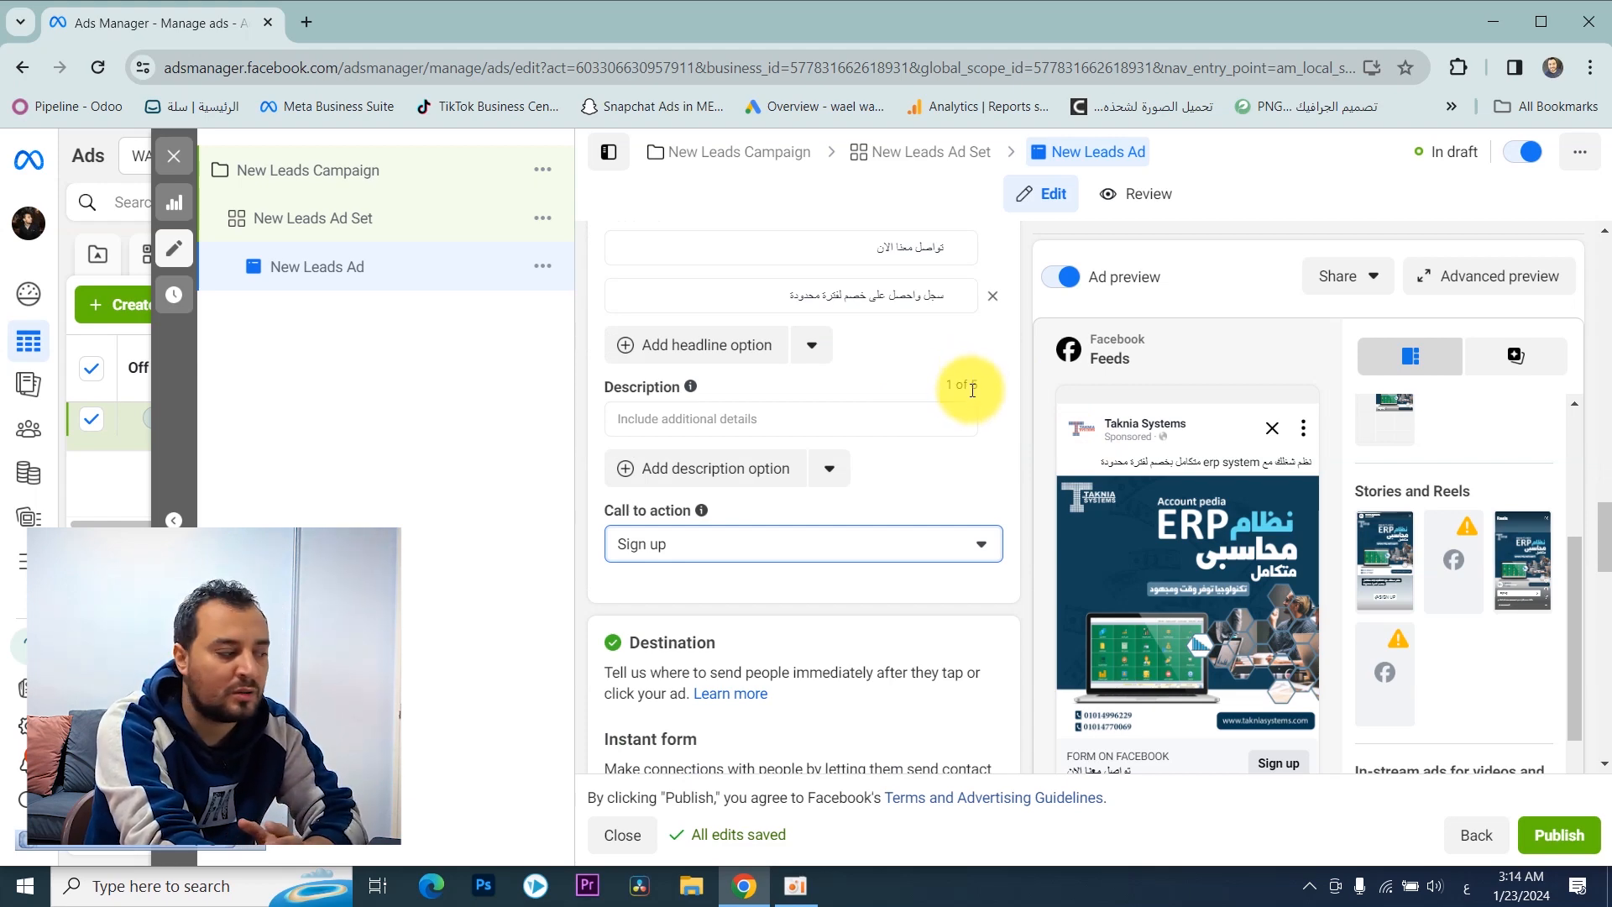
scroll(924, 361, "down", 1)
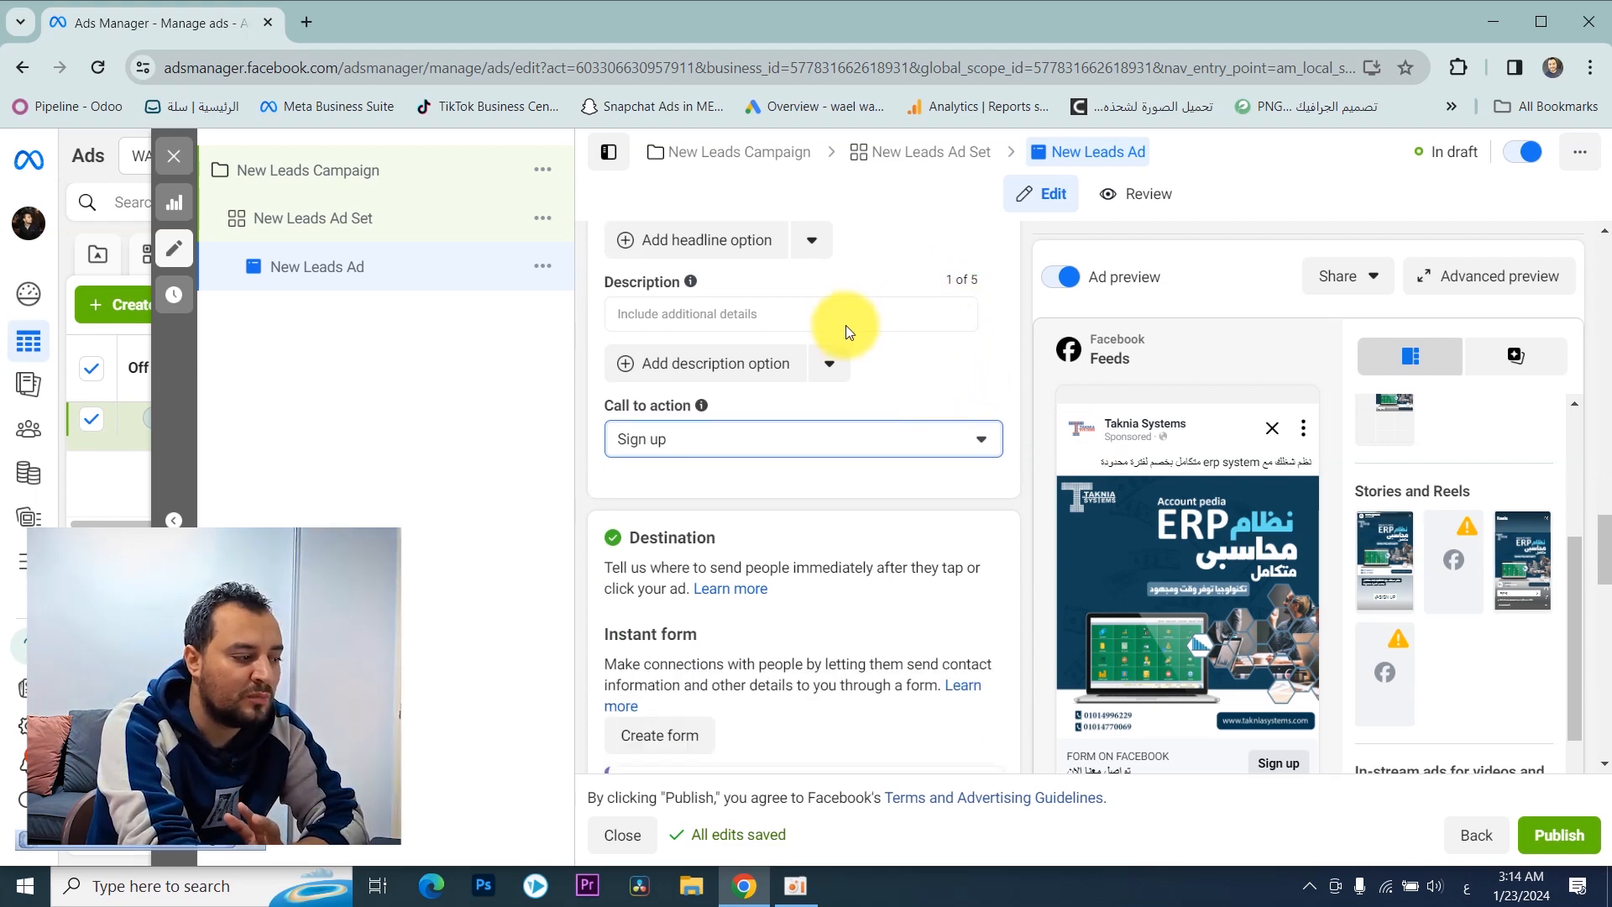
scroll(1595, 554, "down", 2)
left_click_drag(1576, 557, 1577, 747)
scroll(703, 324, "up", 4)
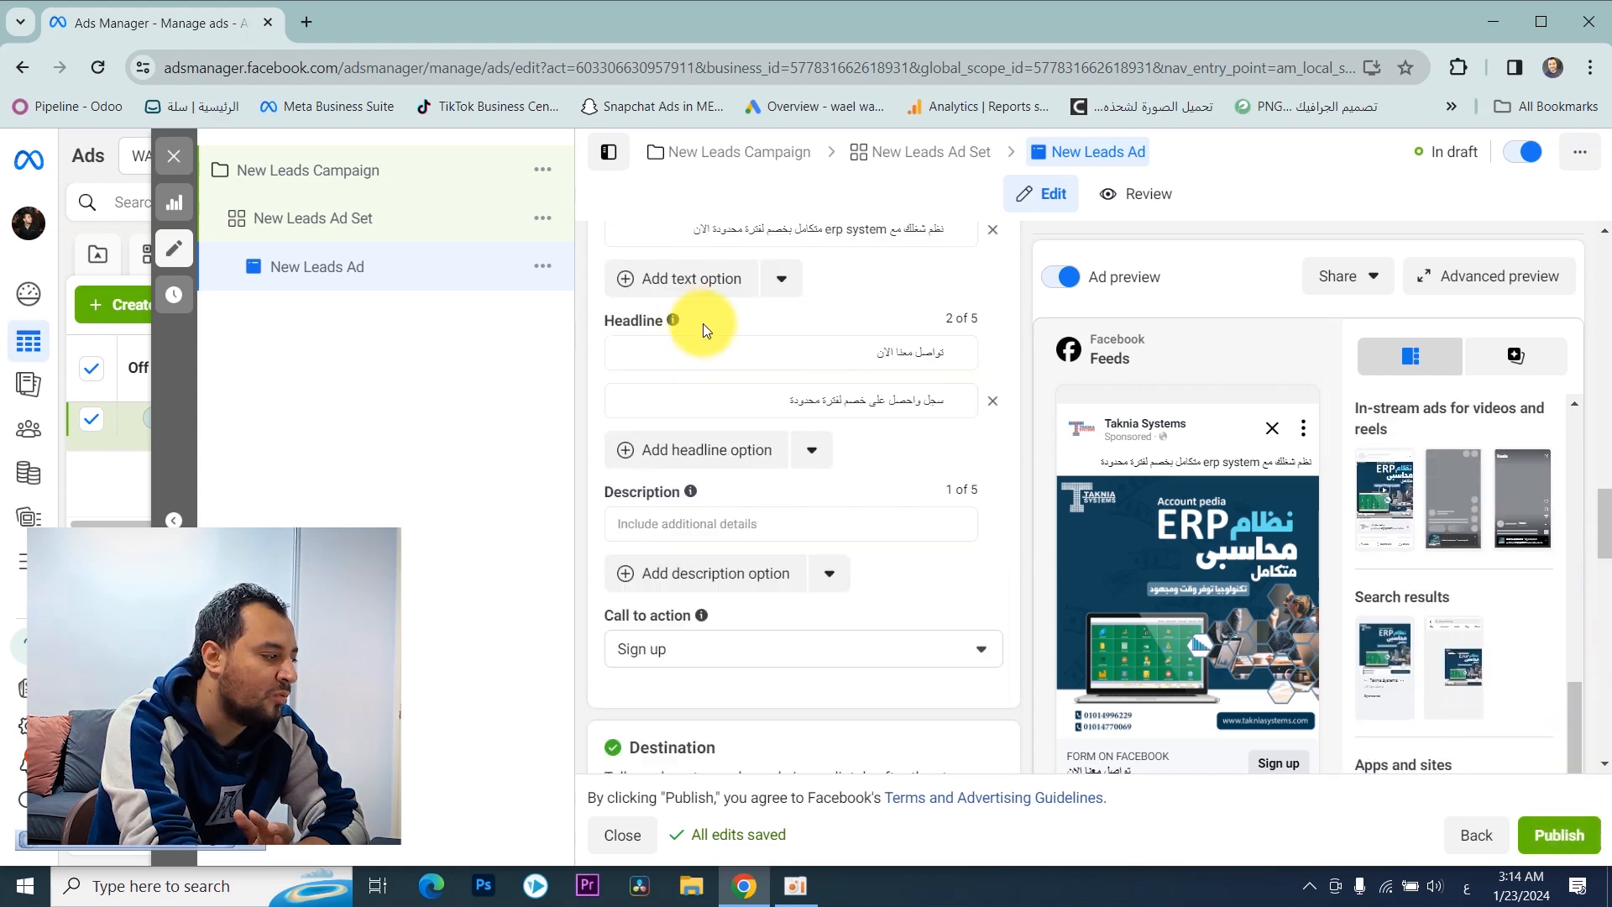
scroll(713, 388, "down", 4)
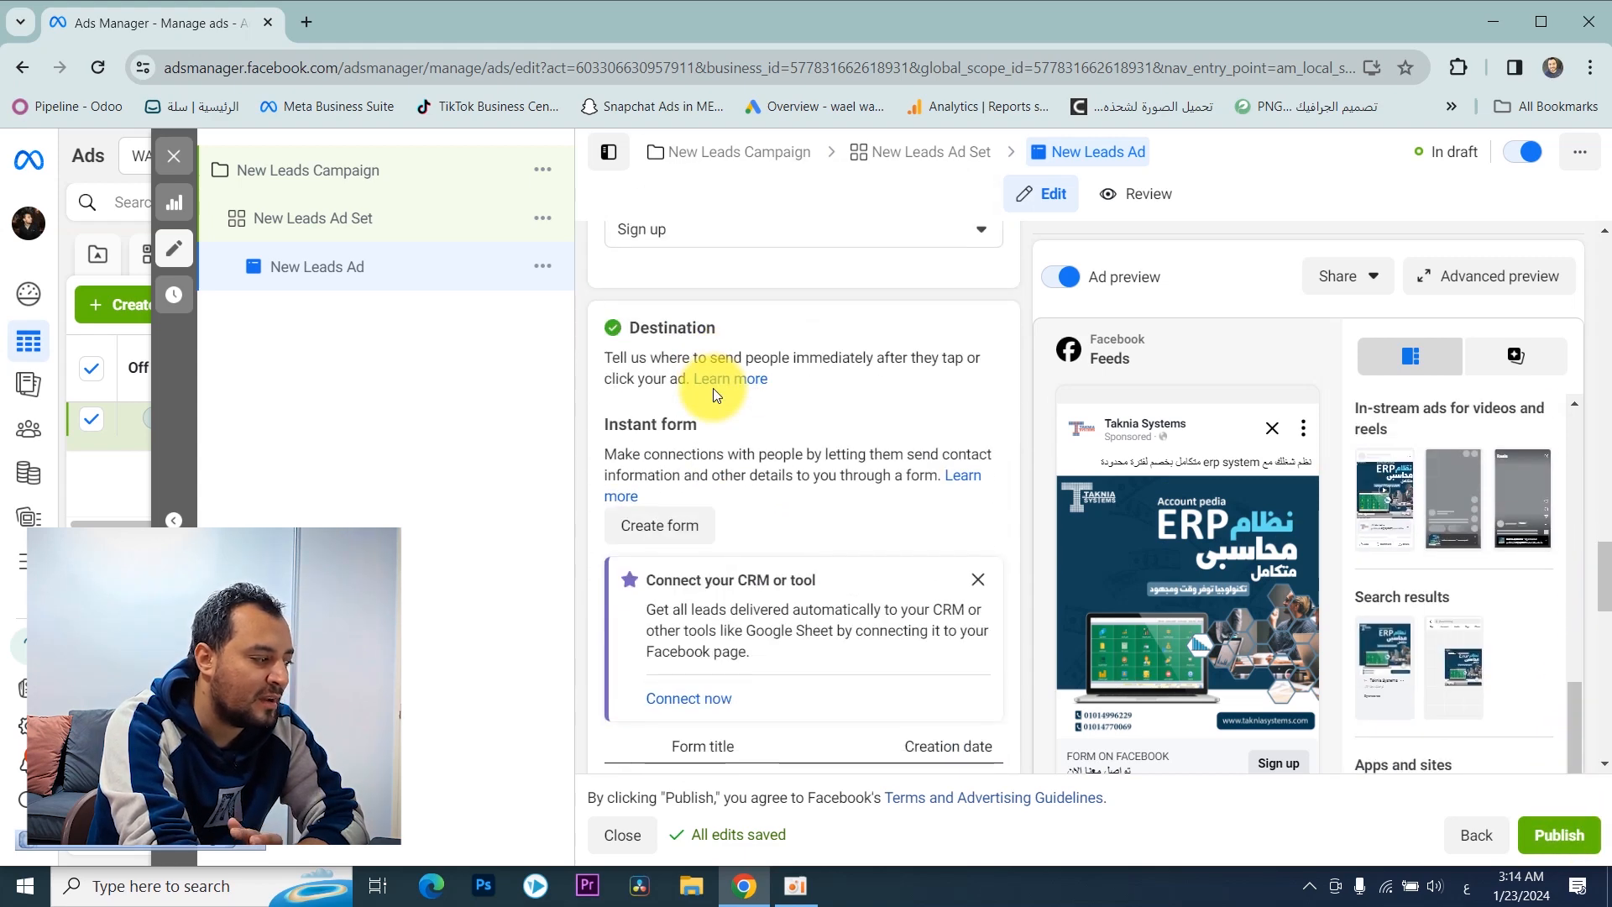
scroll(712, 388, "down", 1)
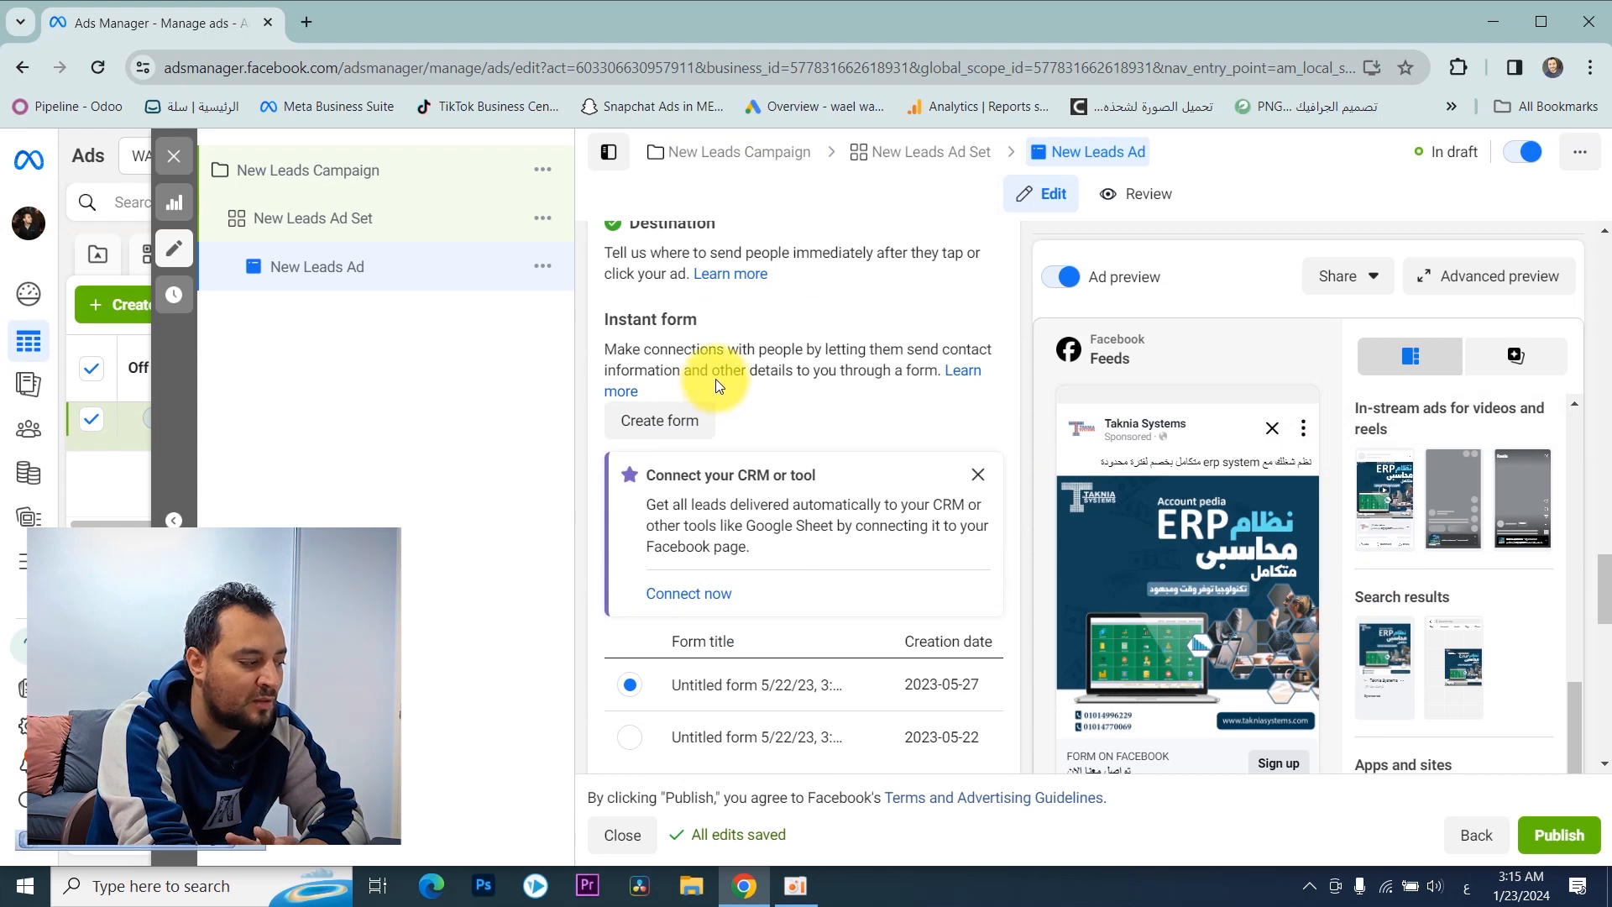
scroll(716, 385, "down", 1)
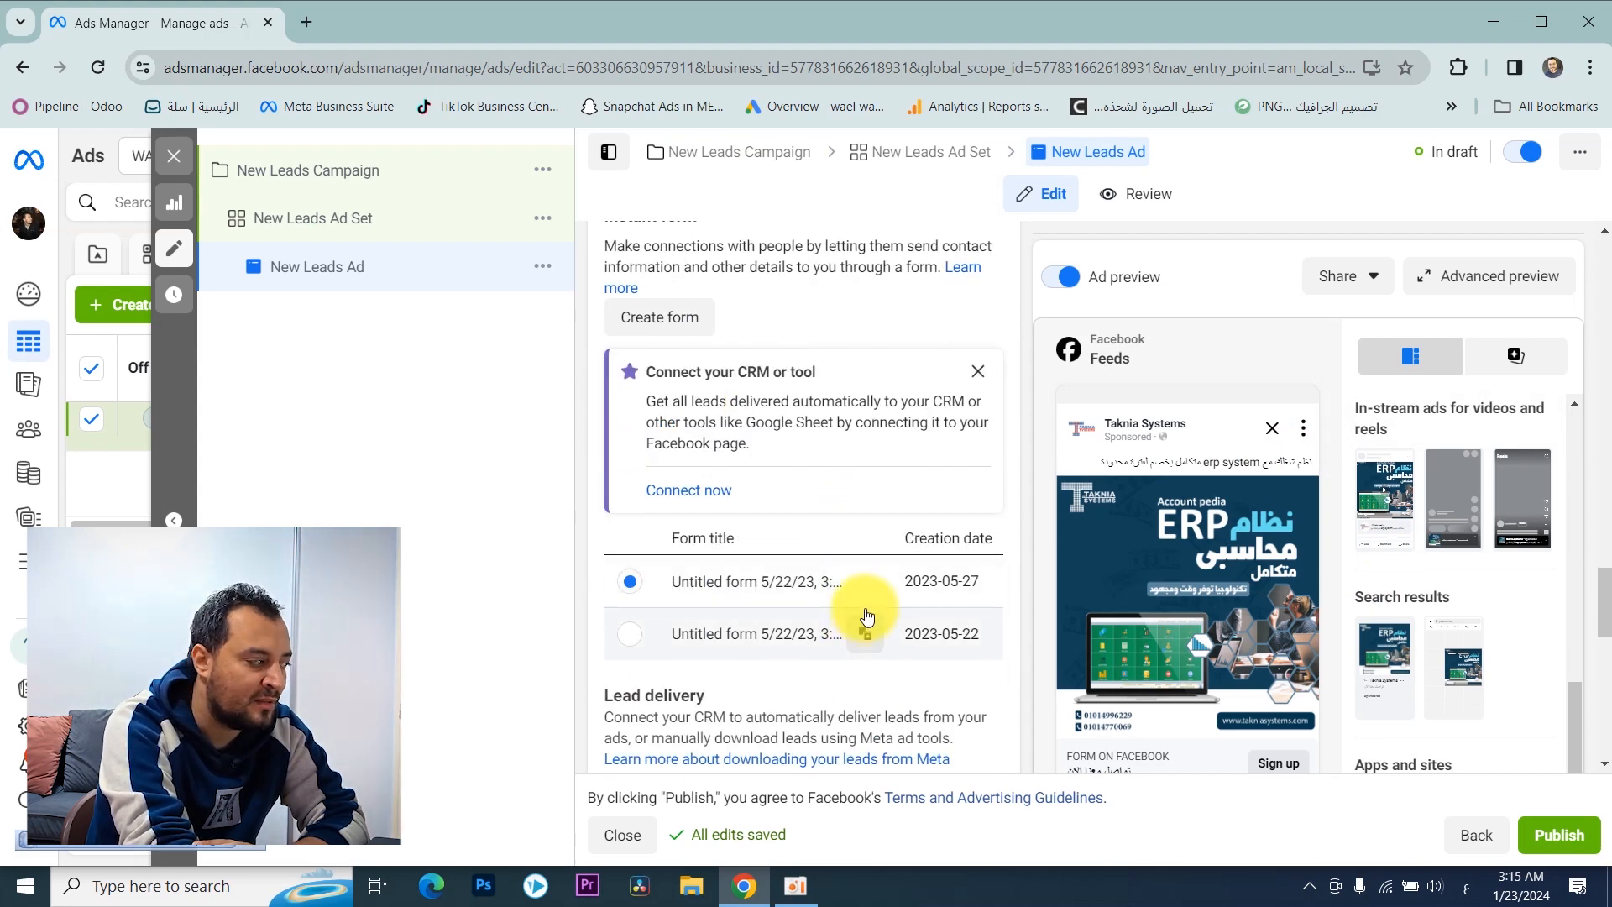
scroll(868, 617, "up", 2)
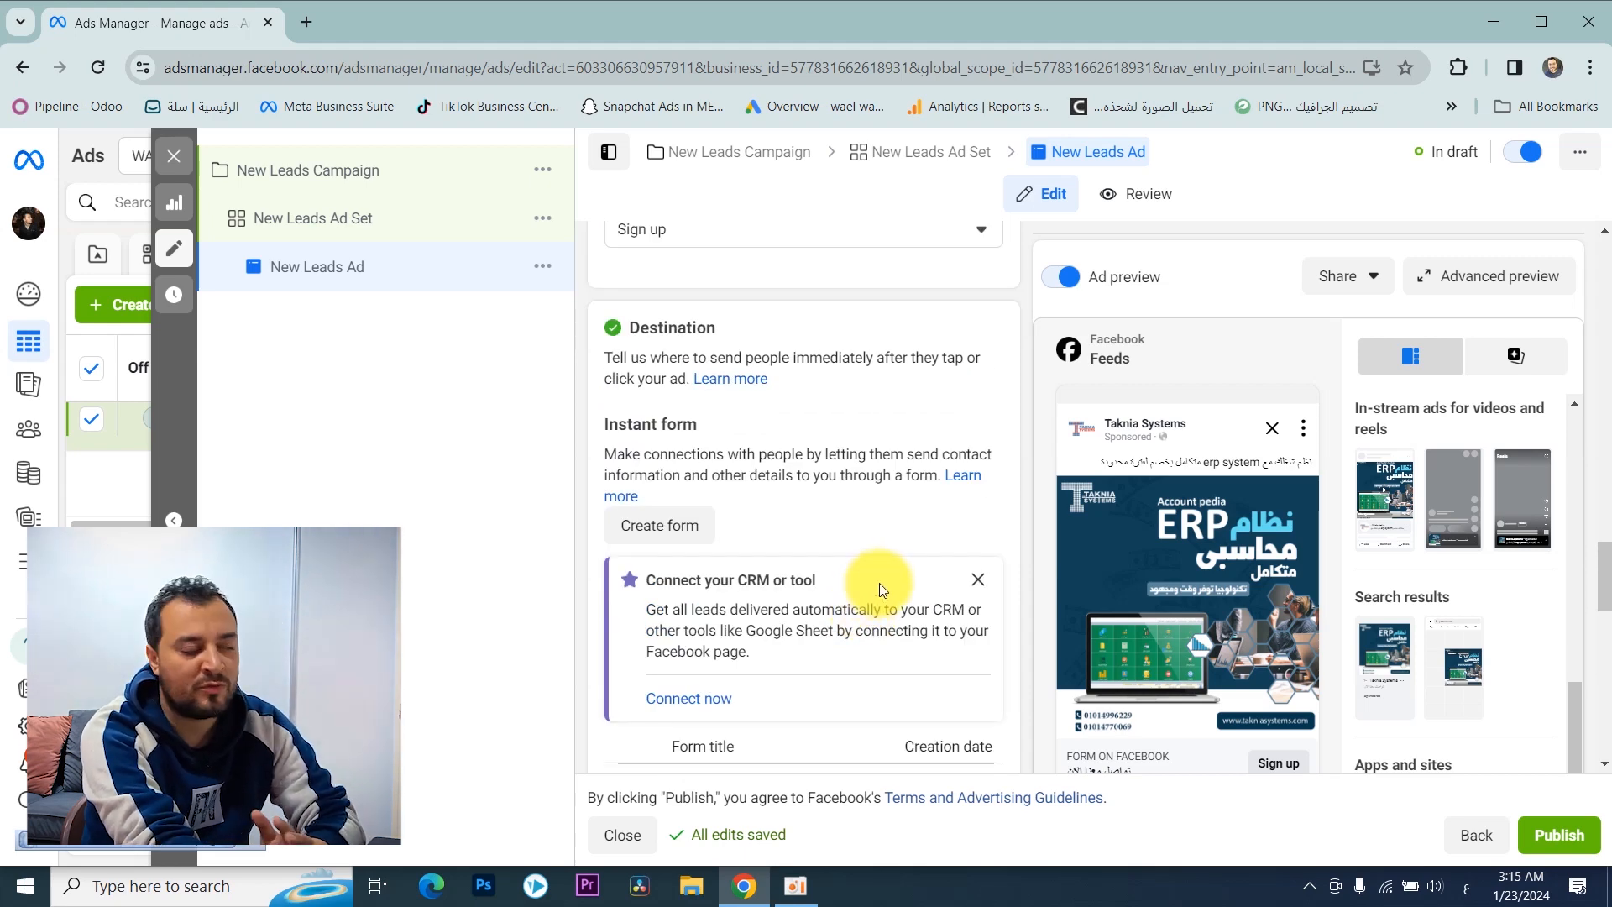
Step: Start a new instant form for the ad, name it "erp system" and open its Intro section
left_click(697, 544)
left_click(539, 316)
triple_click(539, 316)
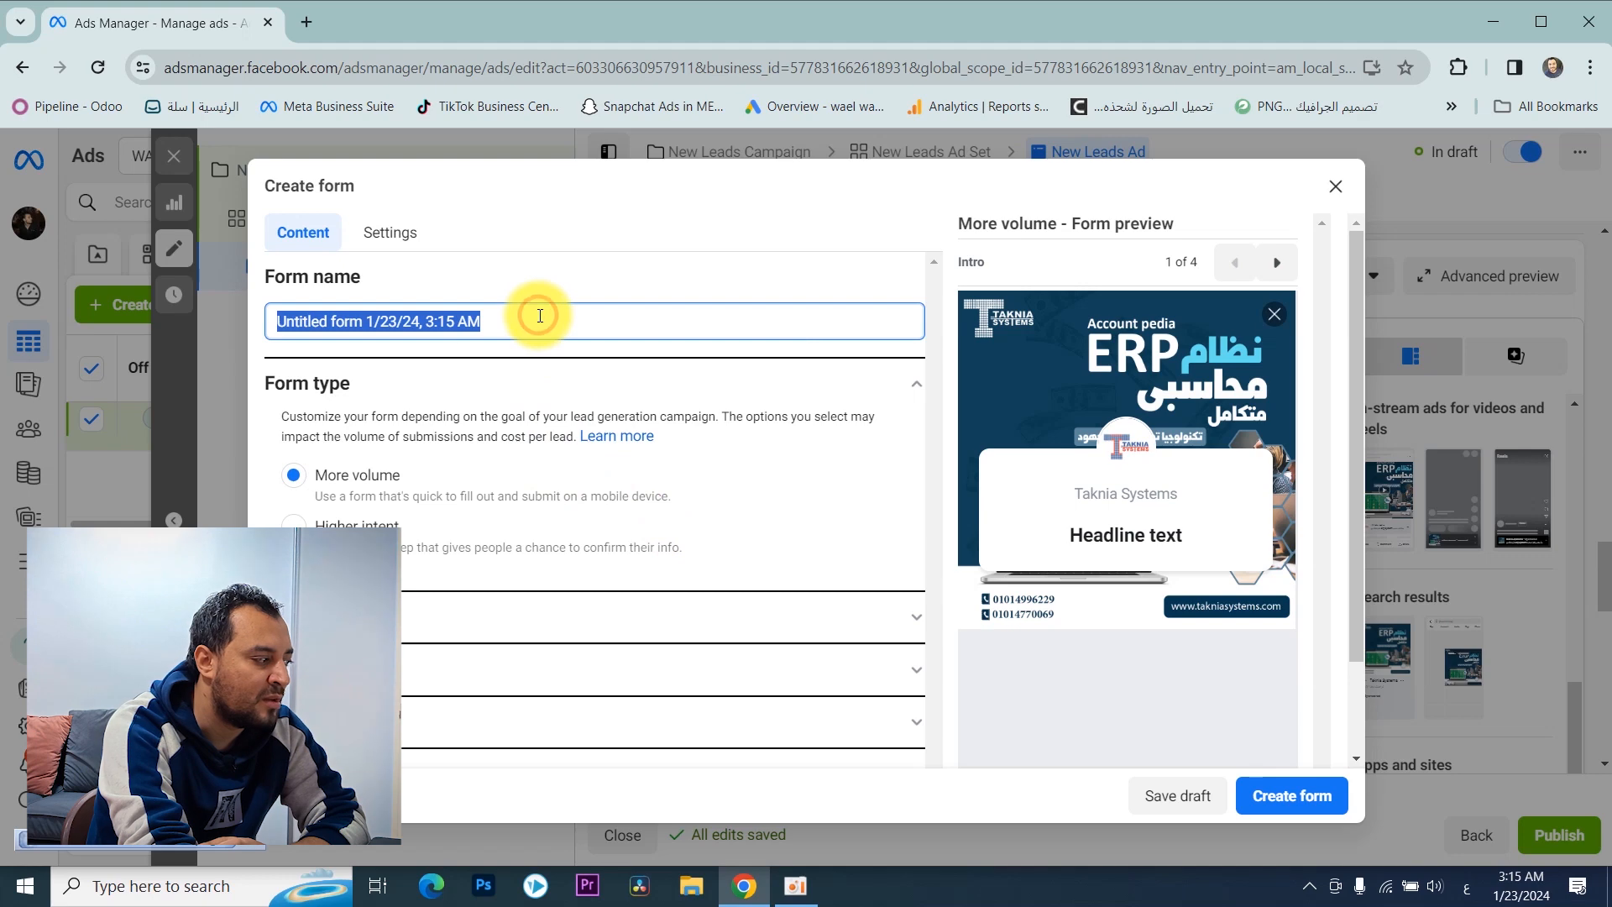
key("alt+shift")
type("er")
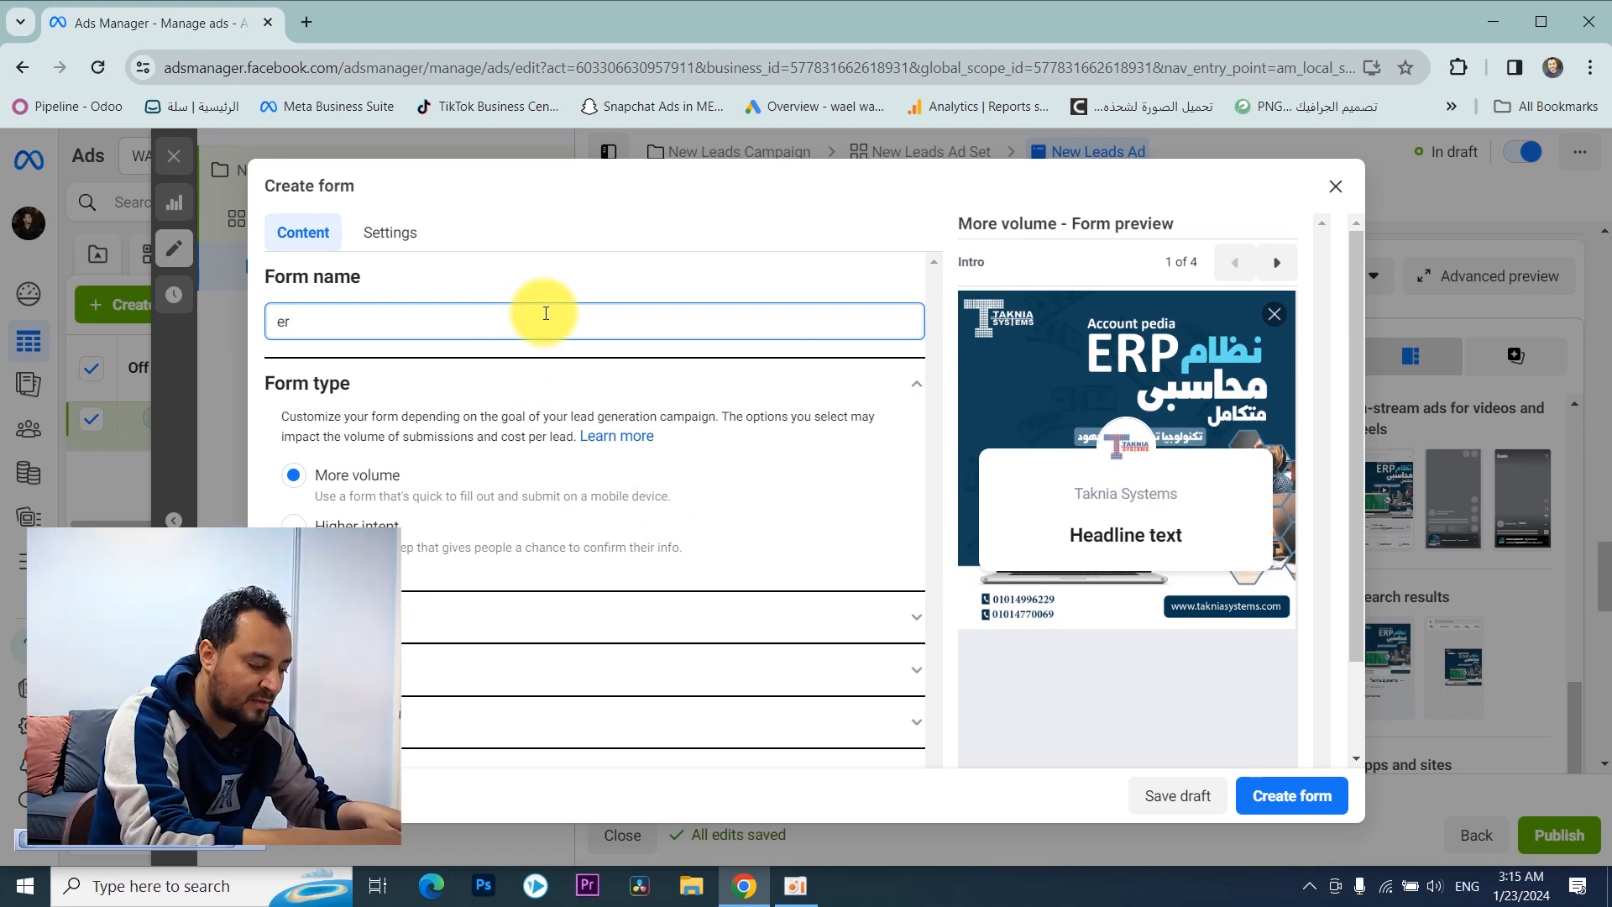
type("p")
scroll(503, 504, "down", 1)
left_click(497, 502)
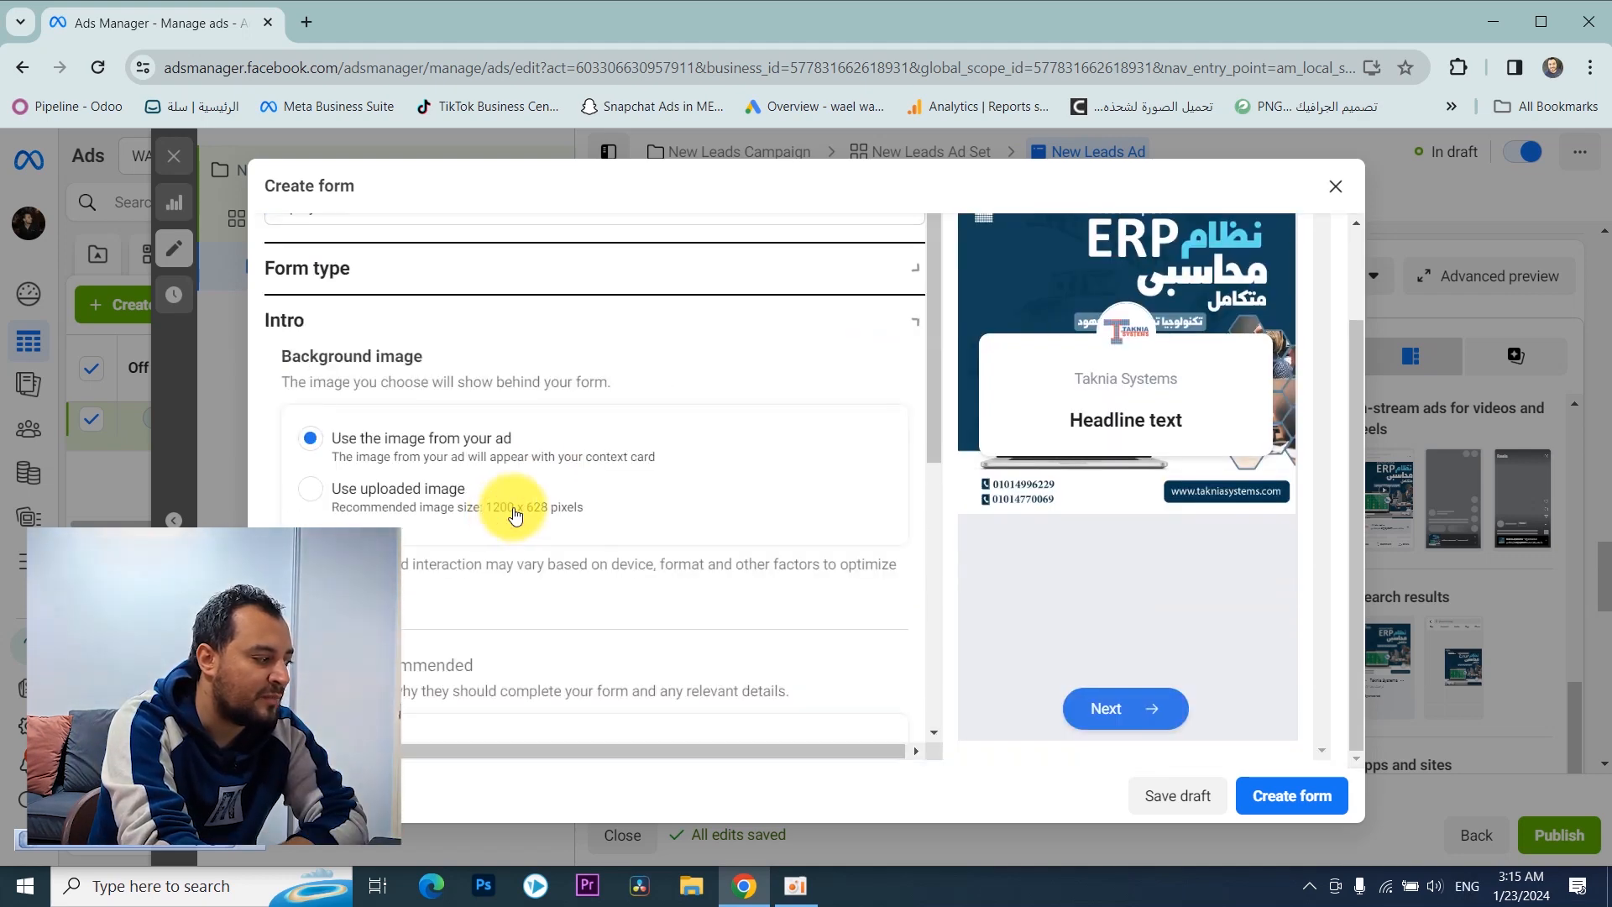
scroll(617, 460, "down", 1)
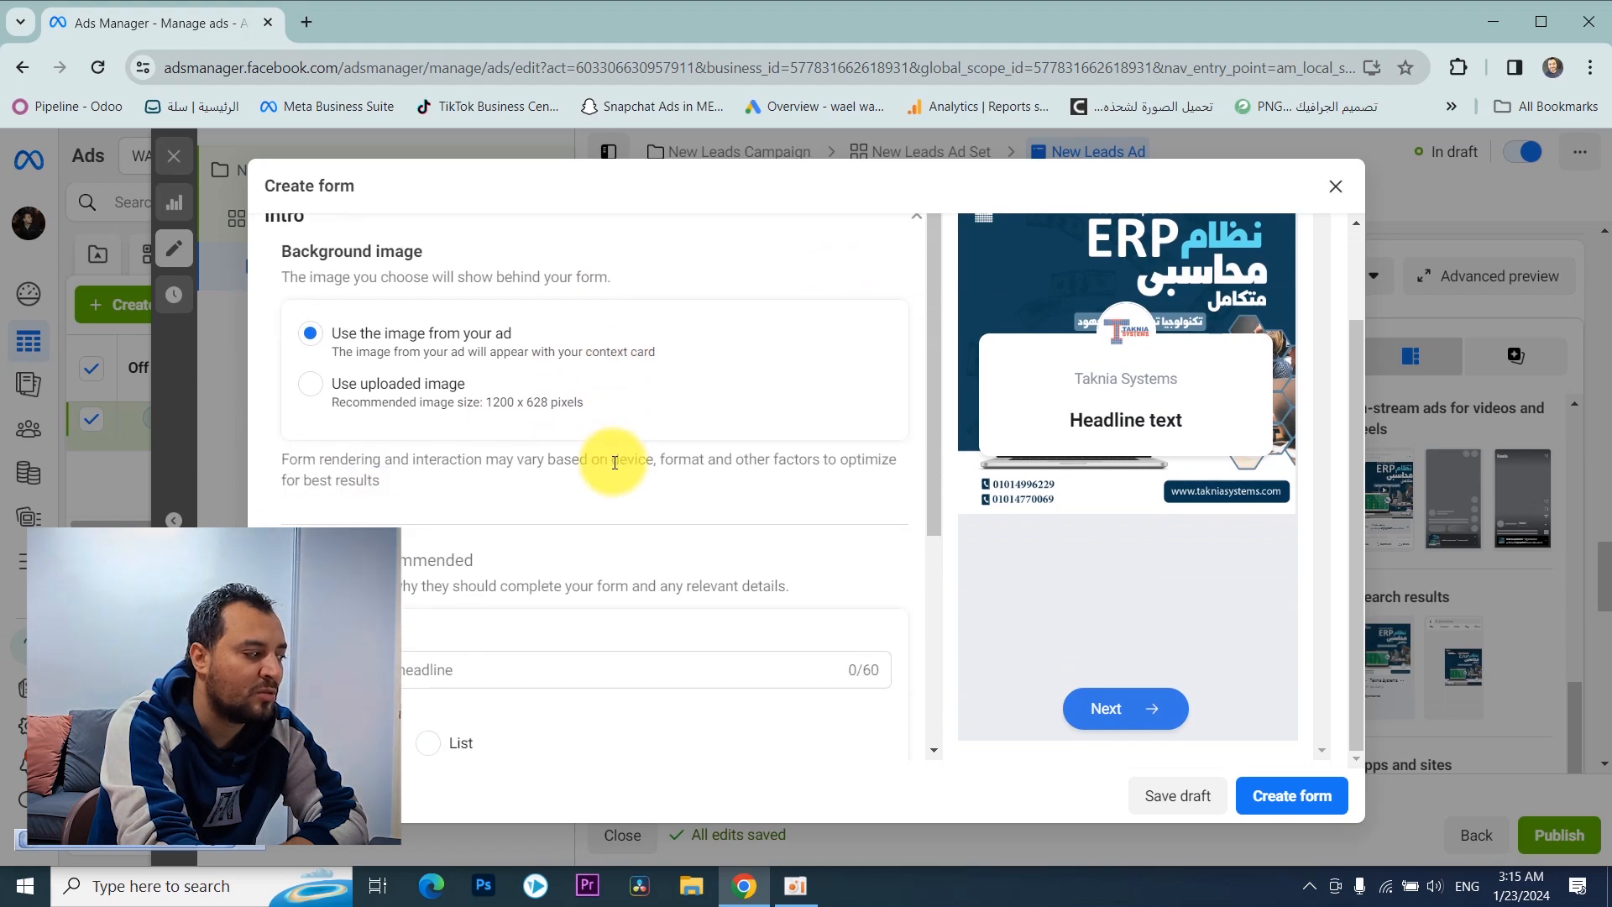
scroll(614, 463, "up", 1)
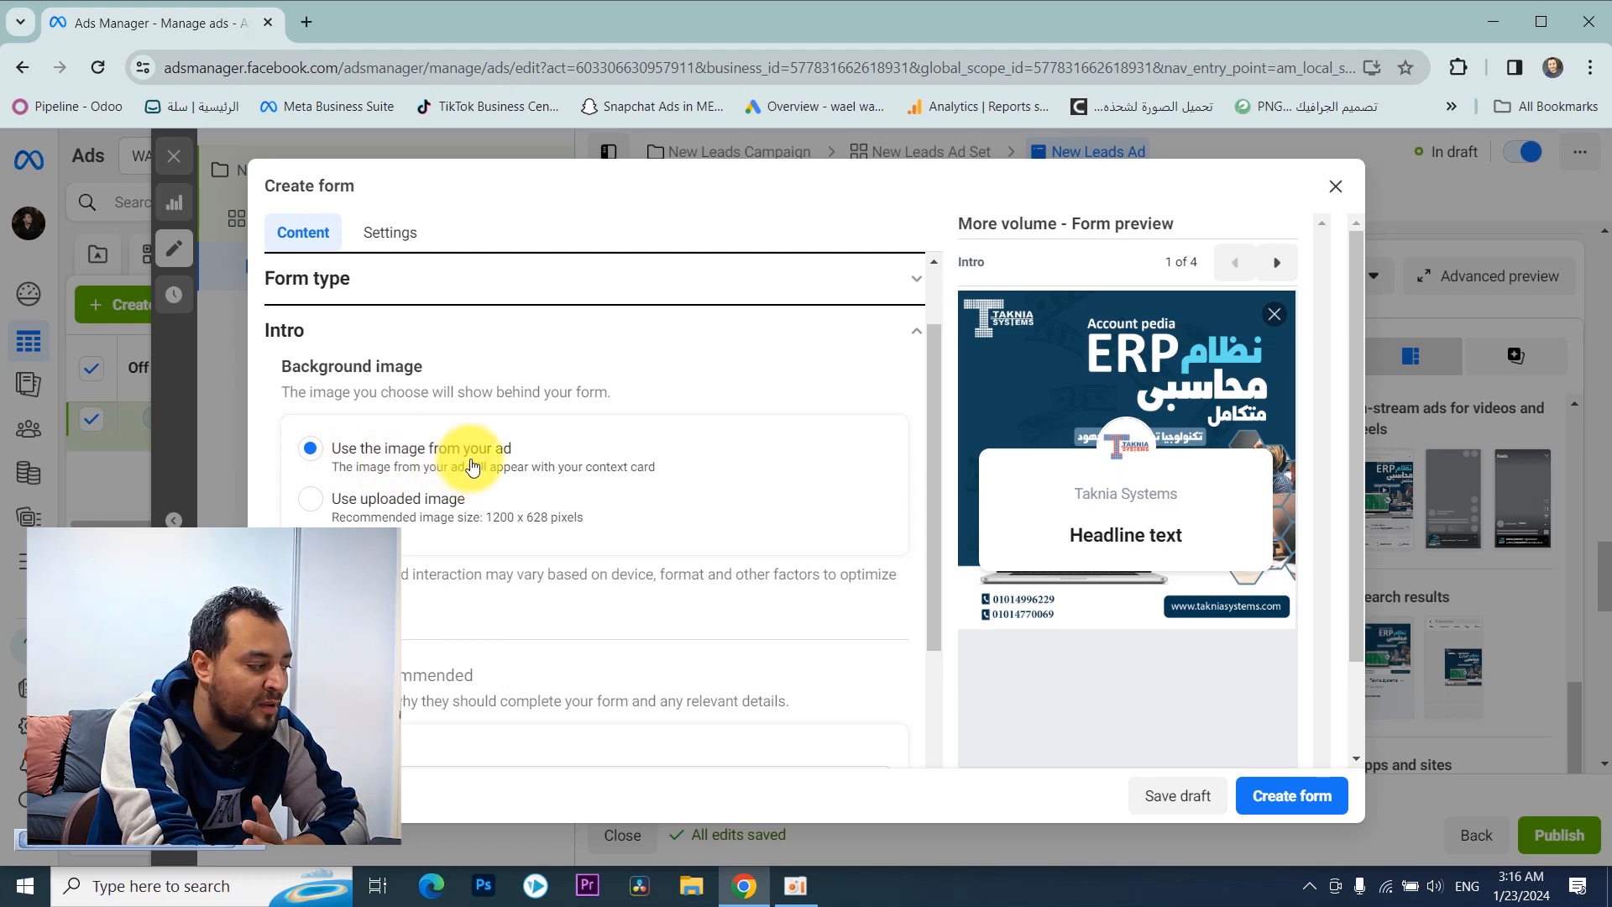
left_click(309, 502)
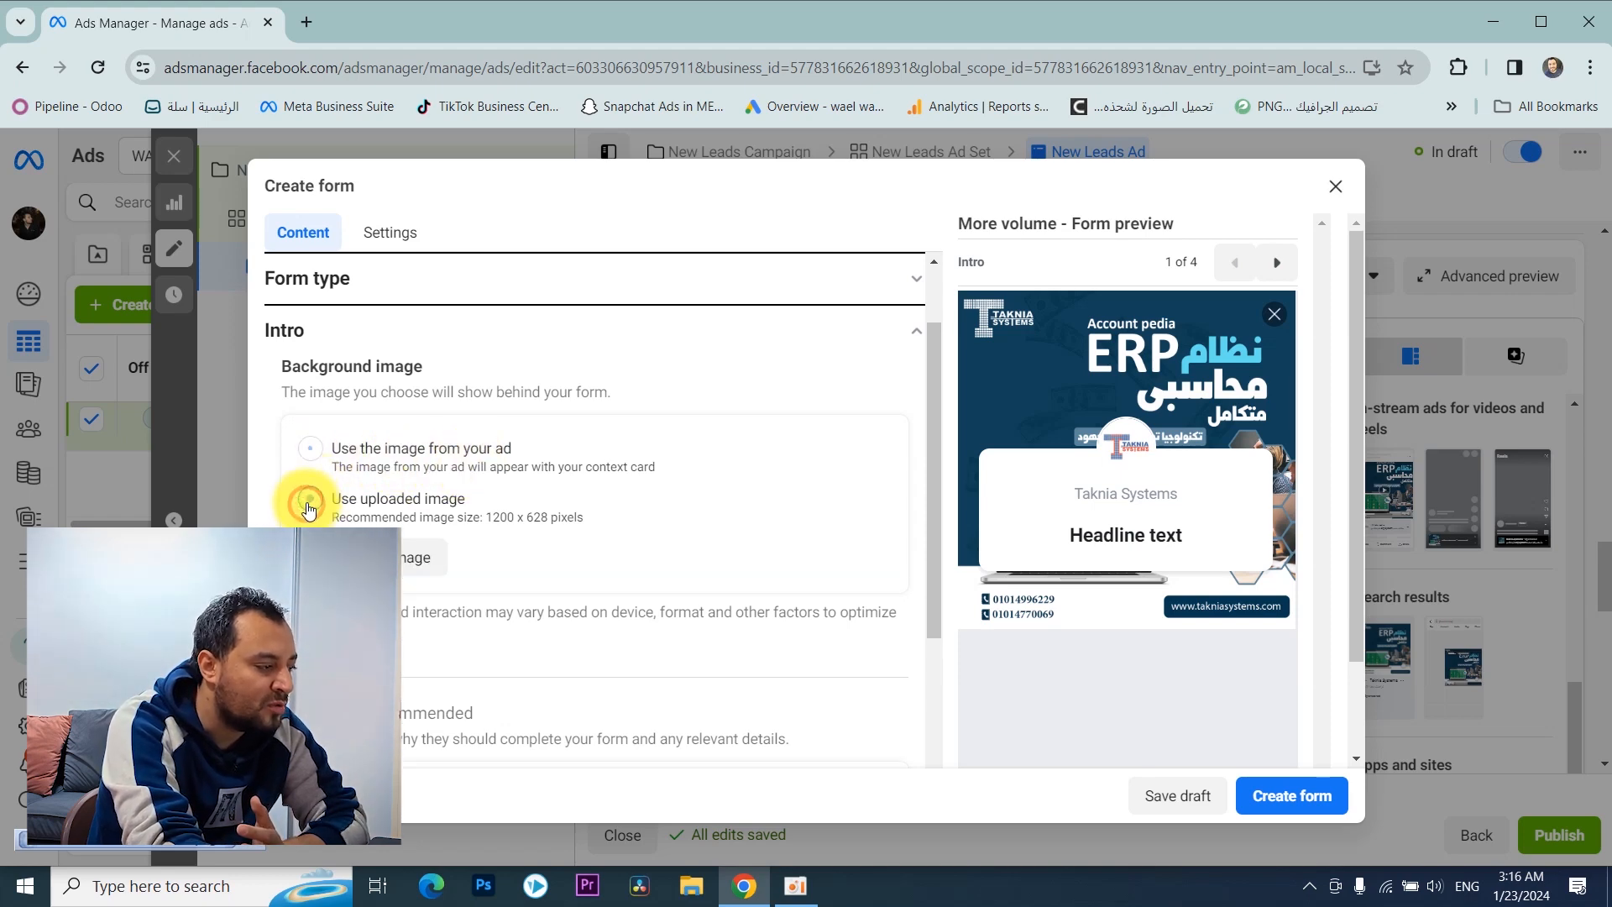
left_click(386, 554)
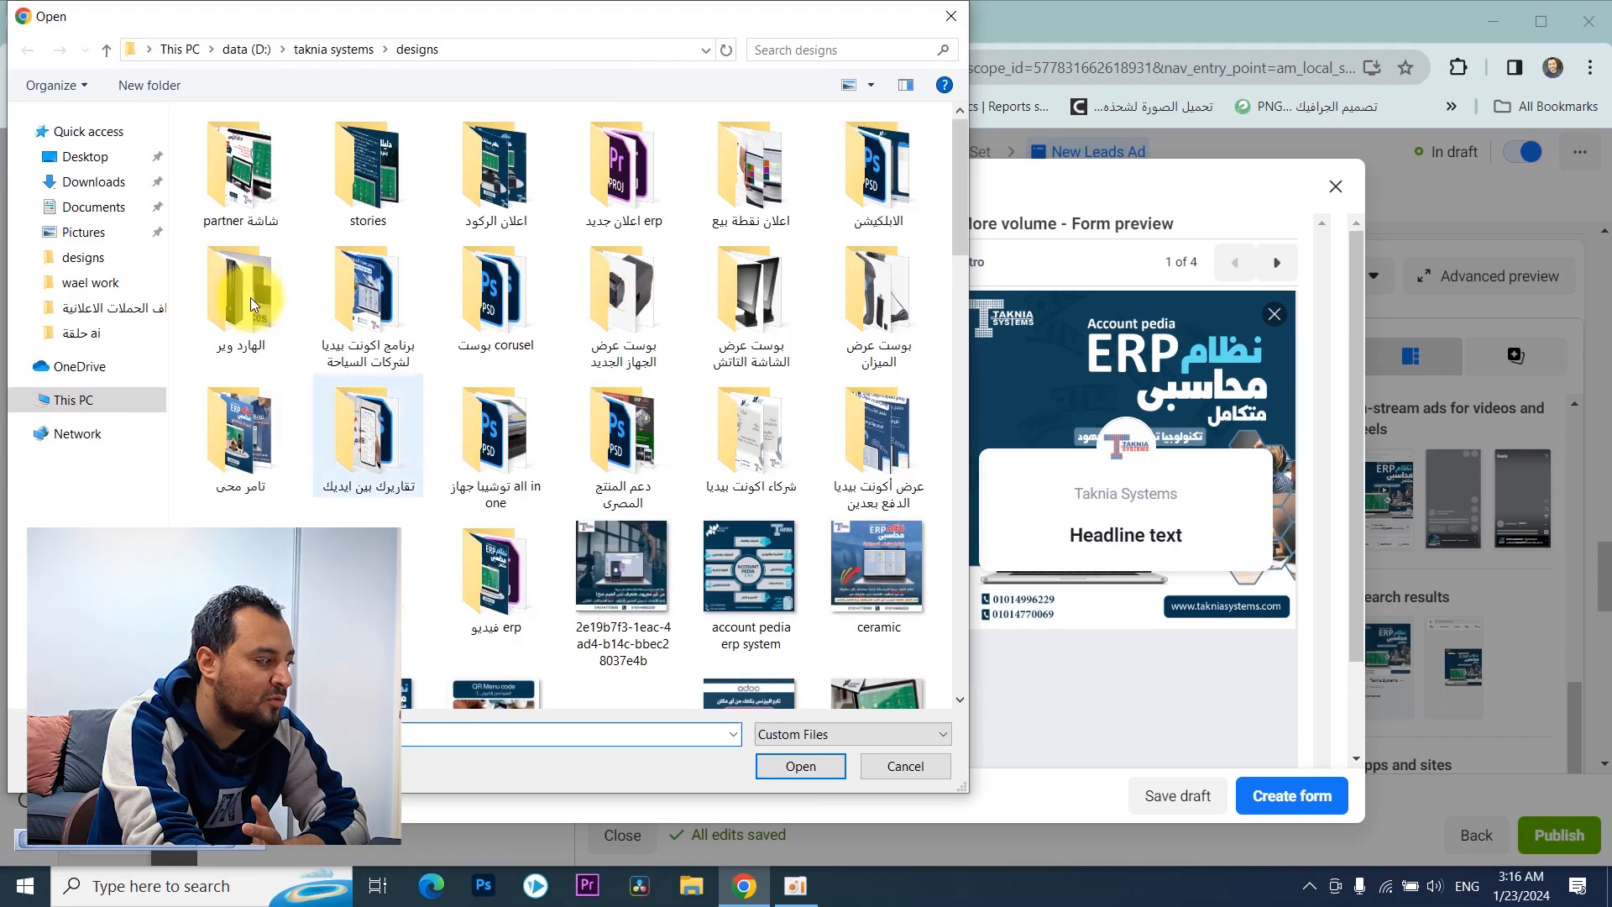
scroll(510, 357, "down", 8)
scroll(508, 349, "down", 5)
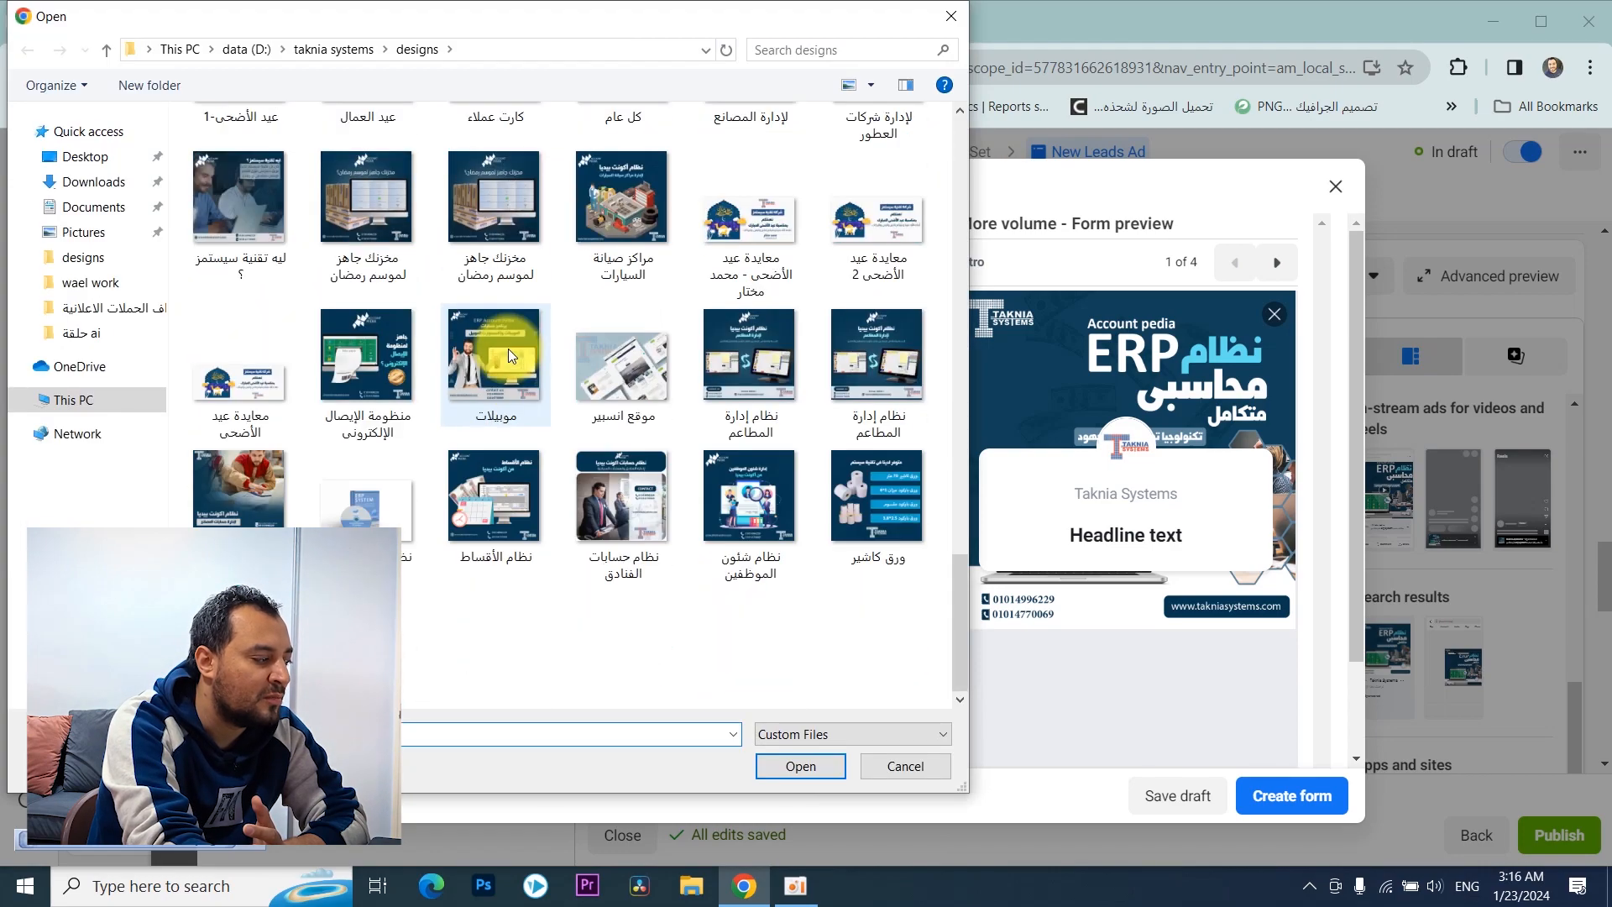
scroll(507, 464, "up", 6)
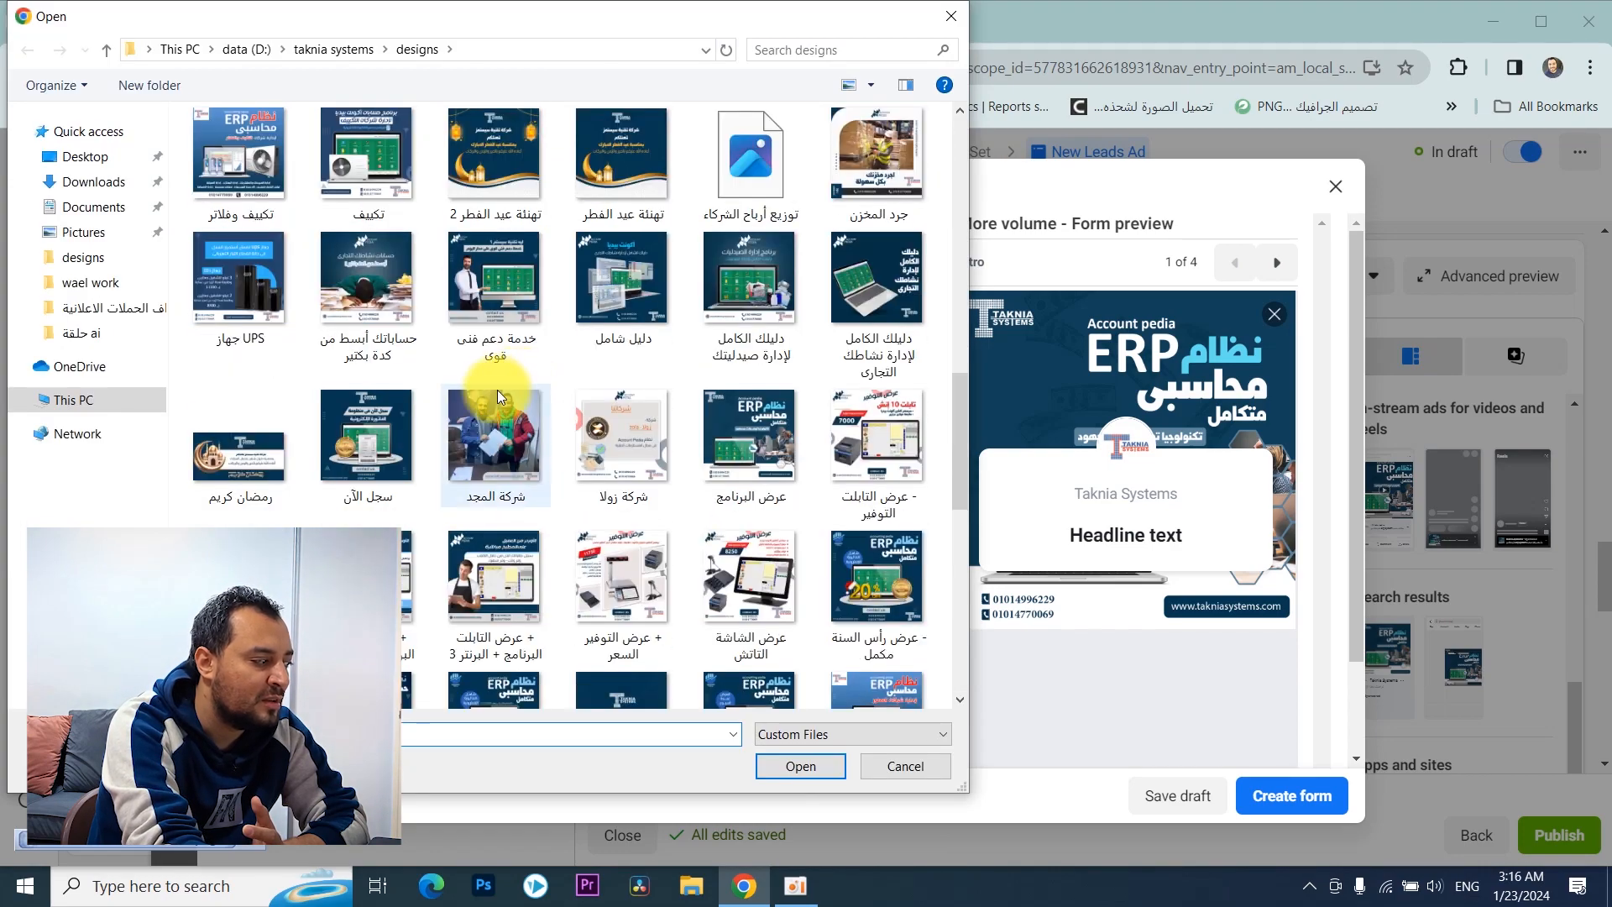
left_click(952, 15)
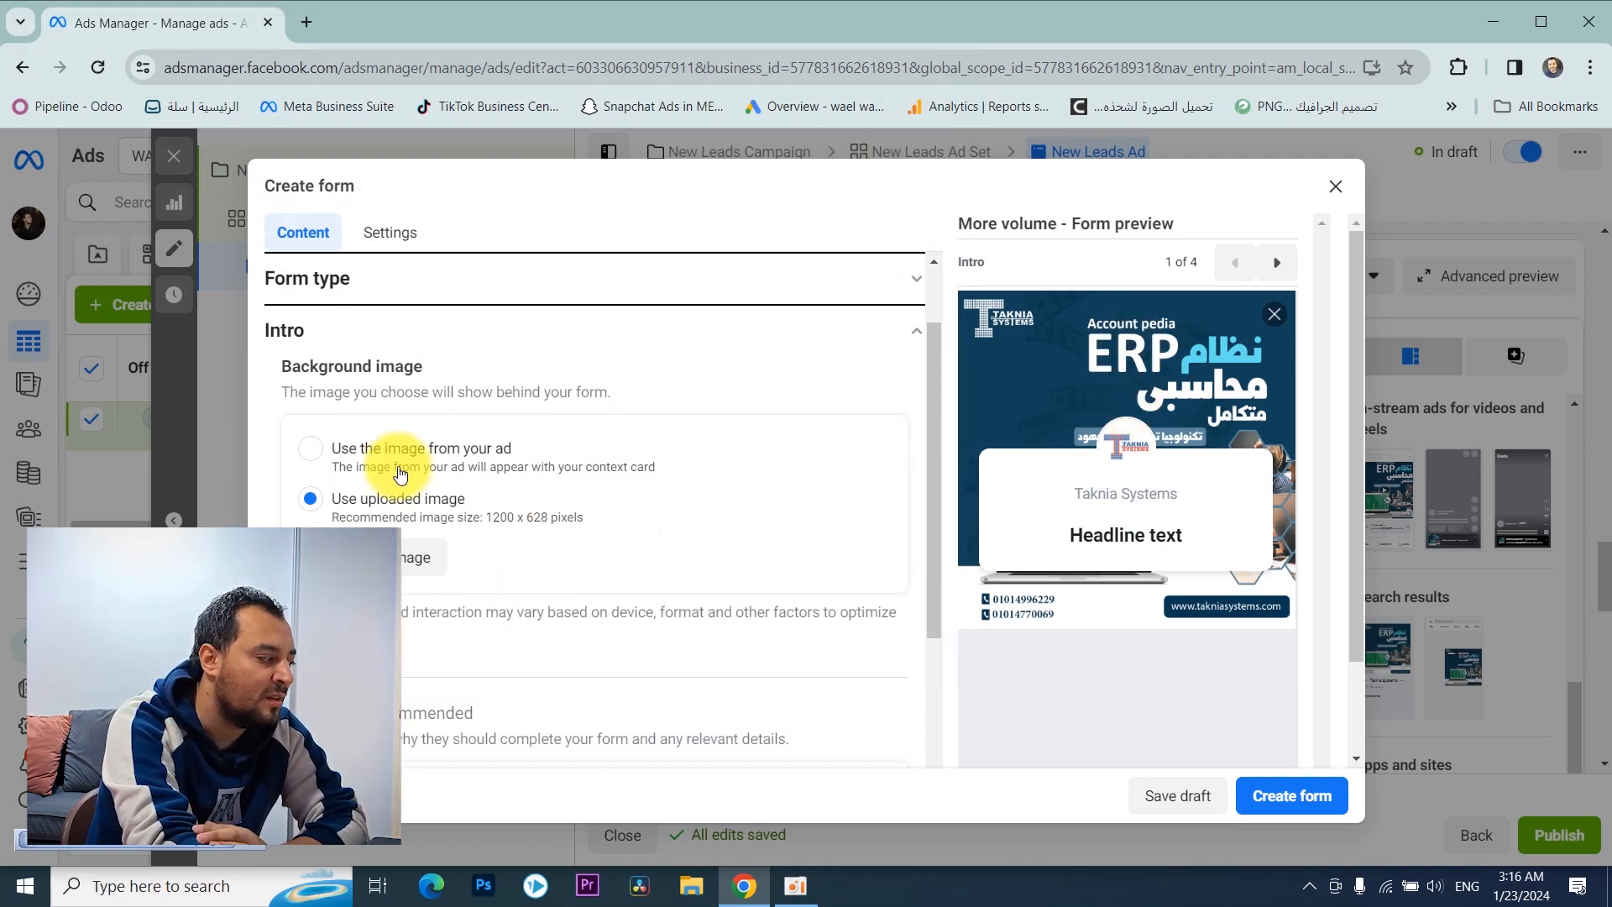
scroll(395, 454, "down", 1)
left_click(327, 347)
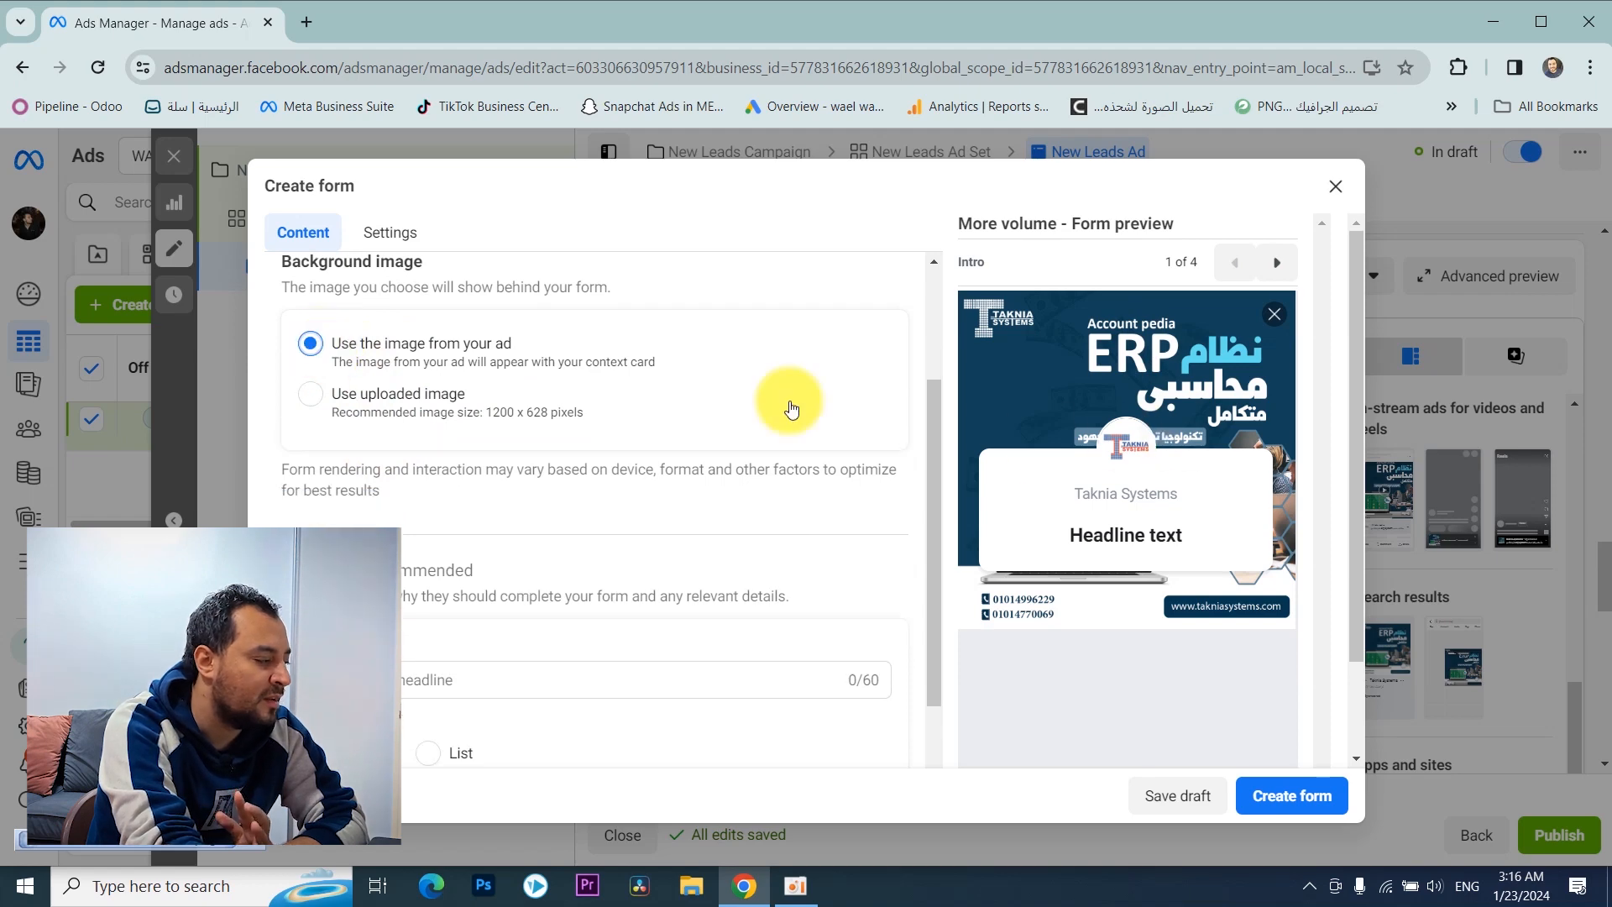
Step: Enter "سجل الآن واحصل على خصم لفترة محدوة" as the greeting headline in the form's intro
scroll(394, 365, "down", 2)
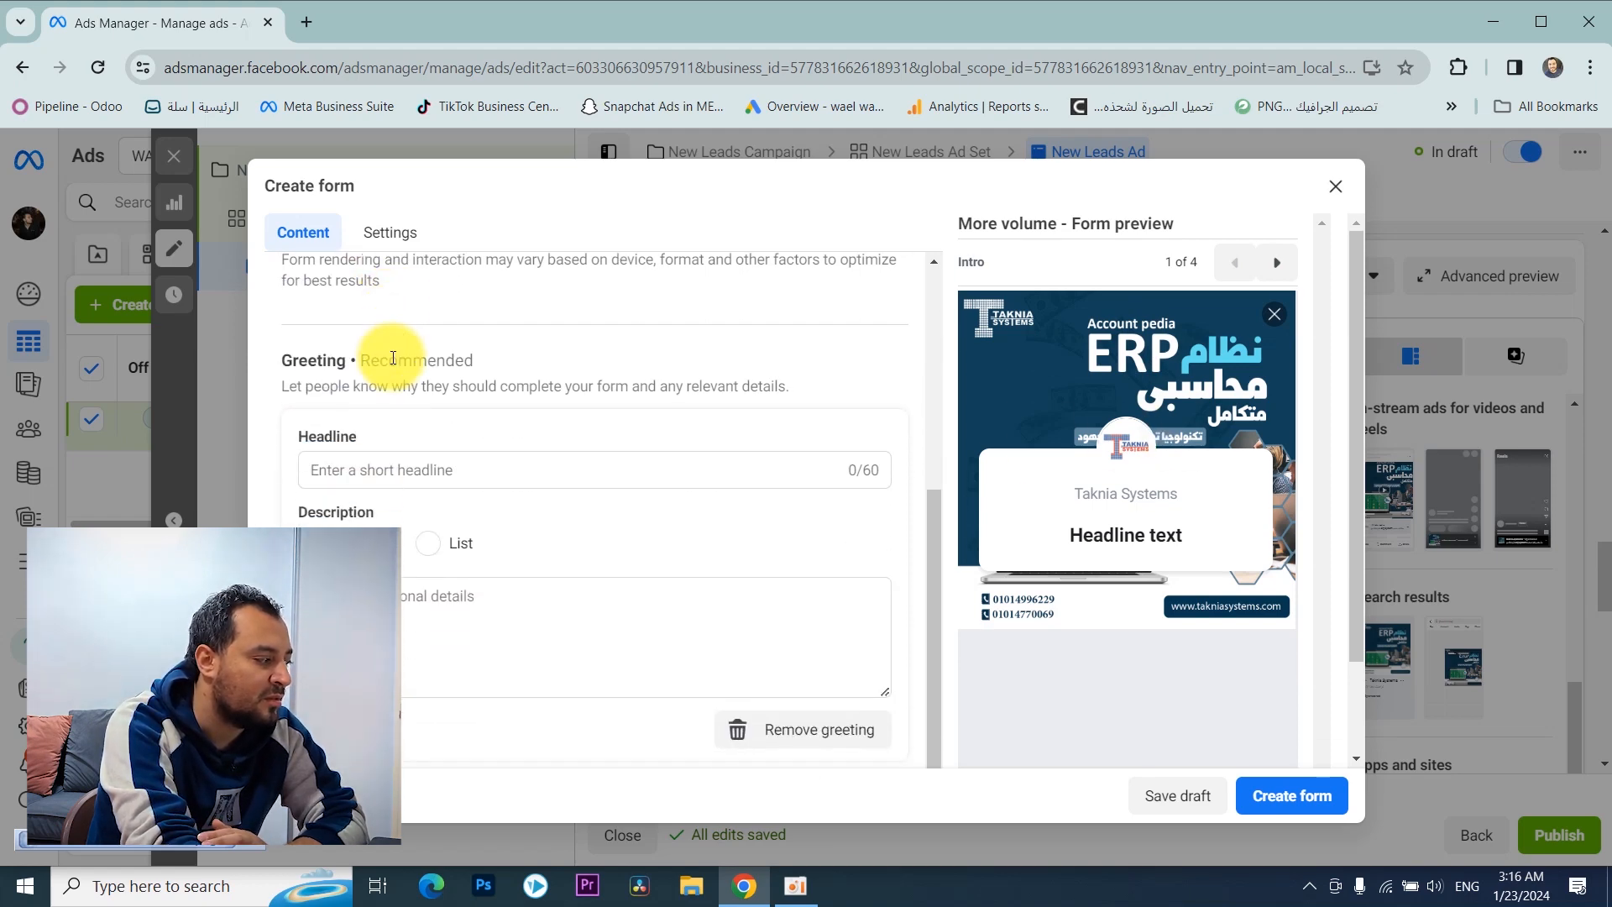
scroll(377, 360, "down", 1)
left_click(393, 392)
type("s[")
key("BackSpace")
key("BackSpace")
key("alt+shift")
type("سجل ال")
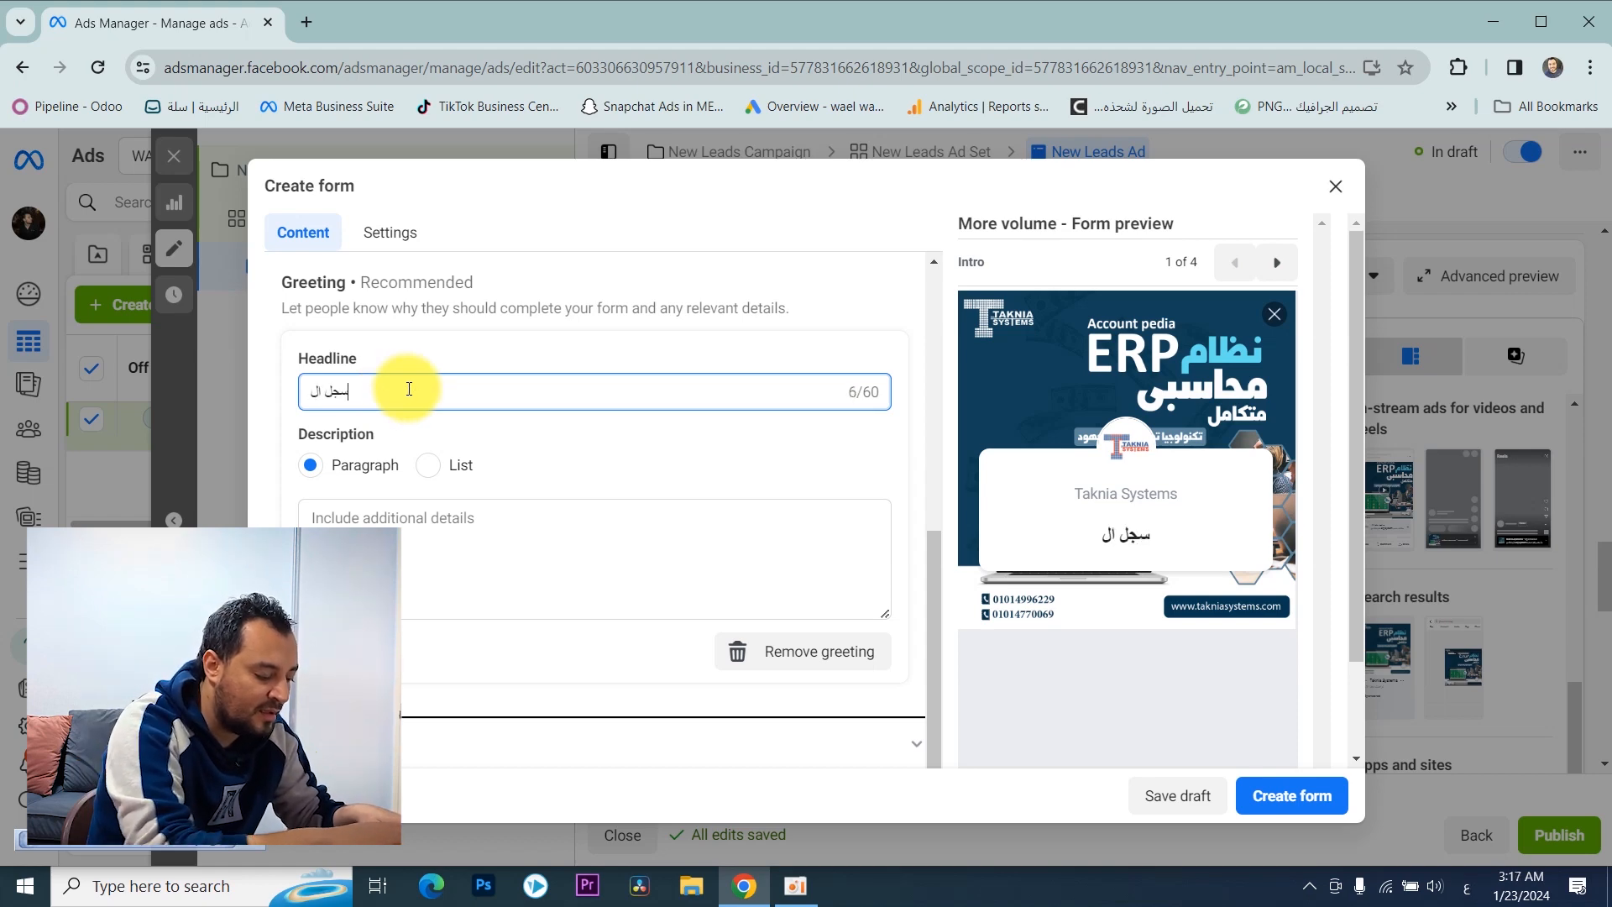
type("آن واحصل ع")
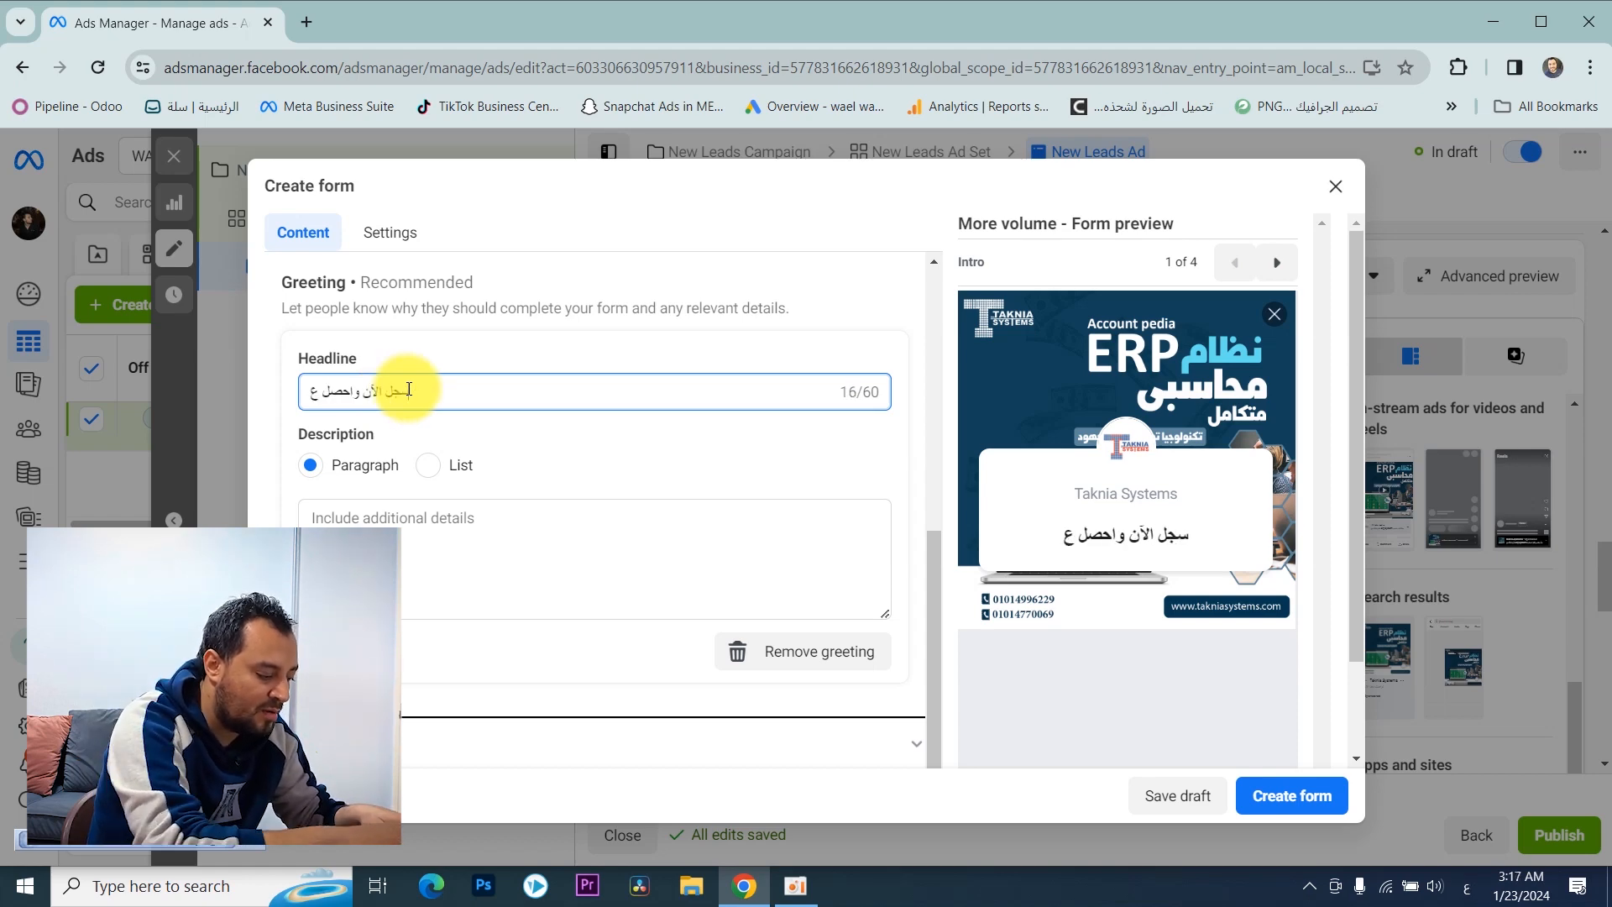
type("لى خصم ل")
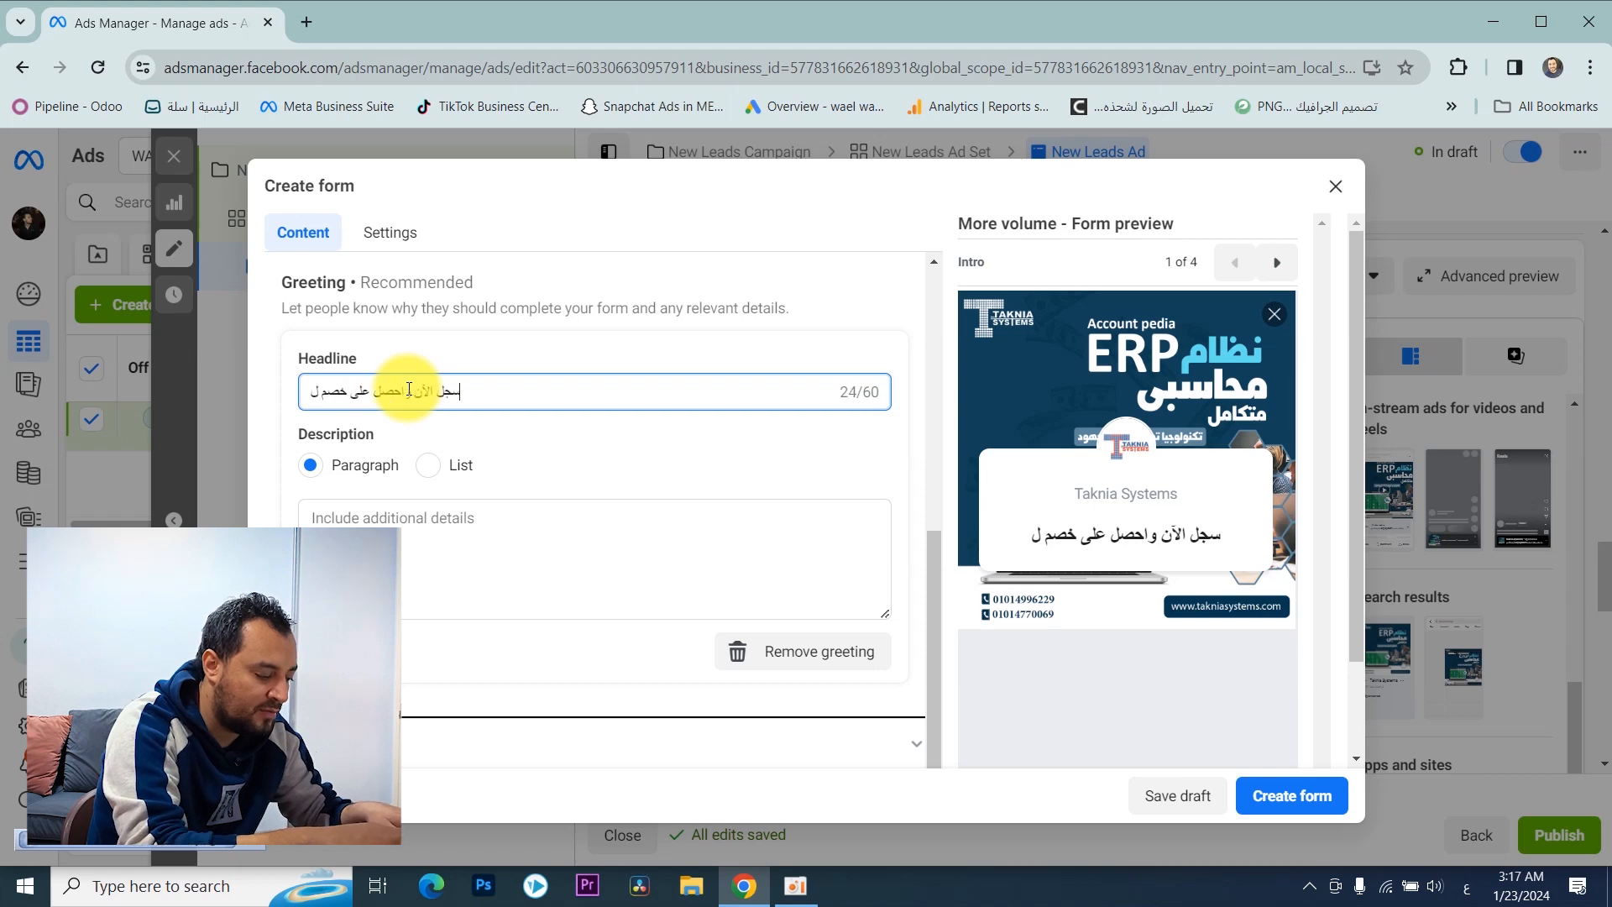
type("فترة محدوة")
key("Tab")
key("Tab")
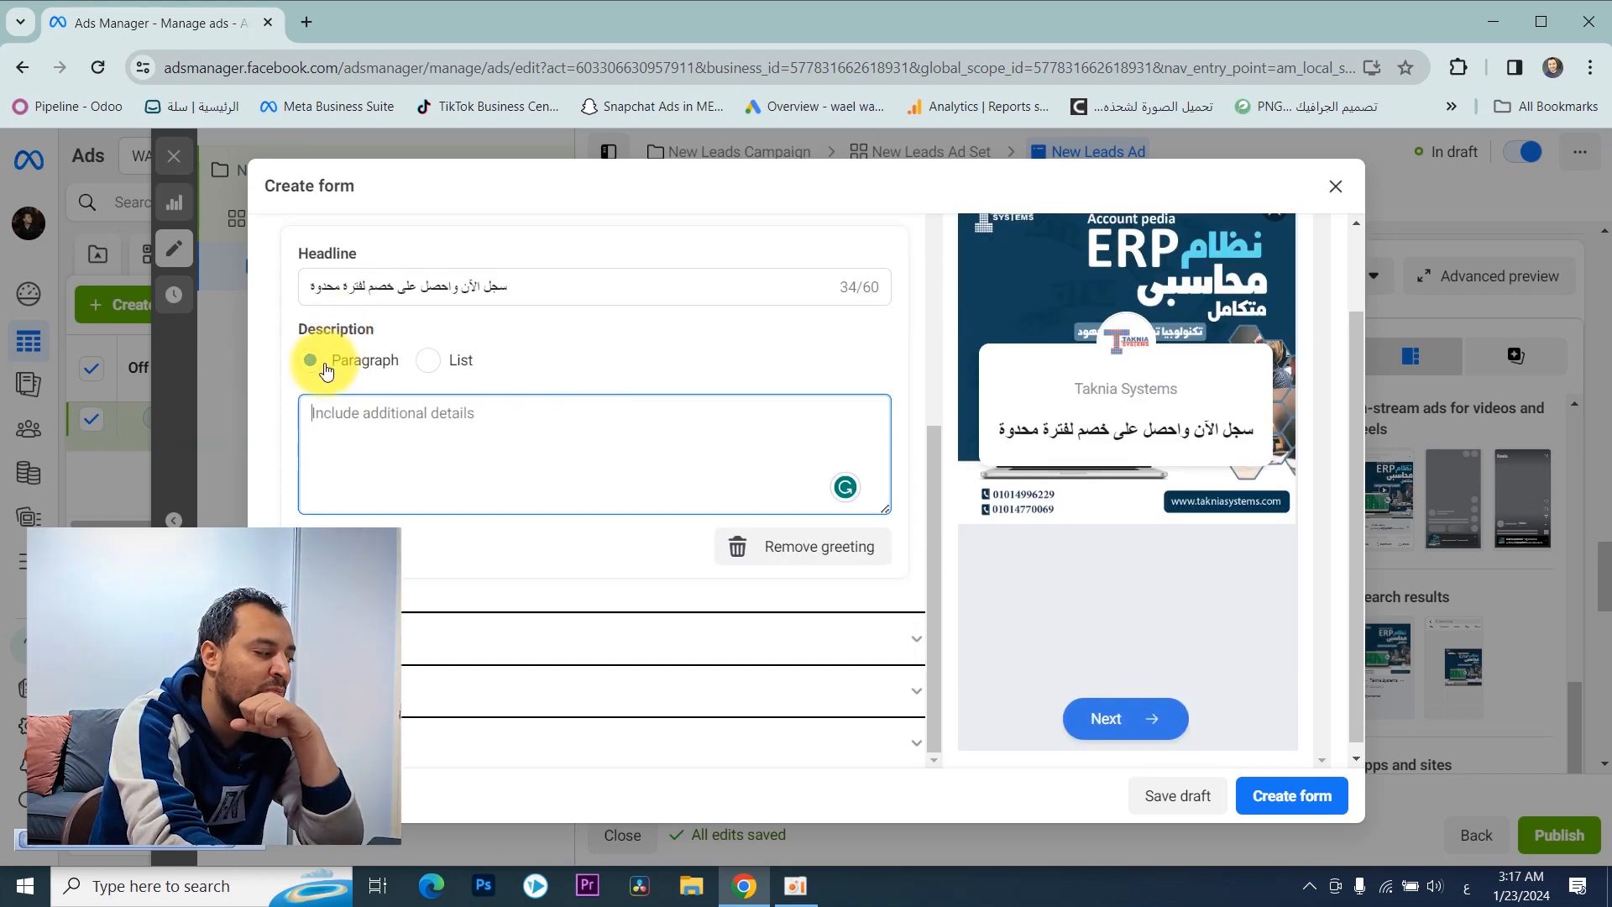
left_click(428, 360)
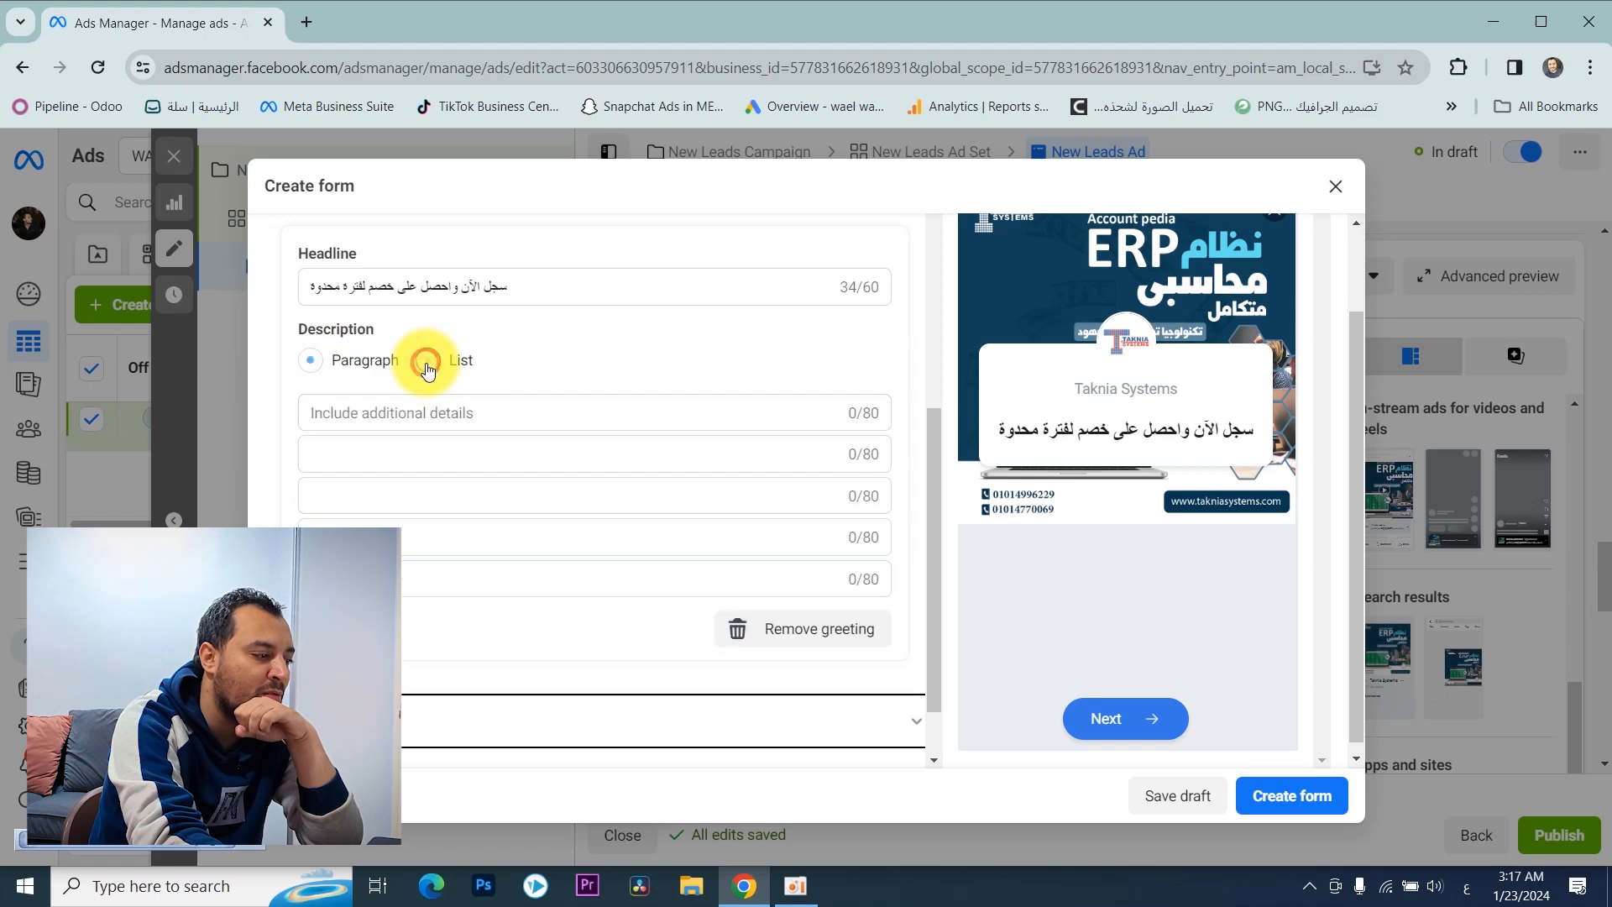
left_click(651, 424)
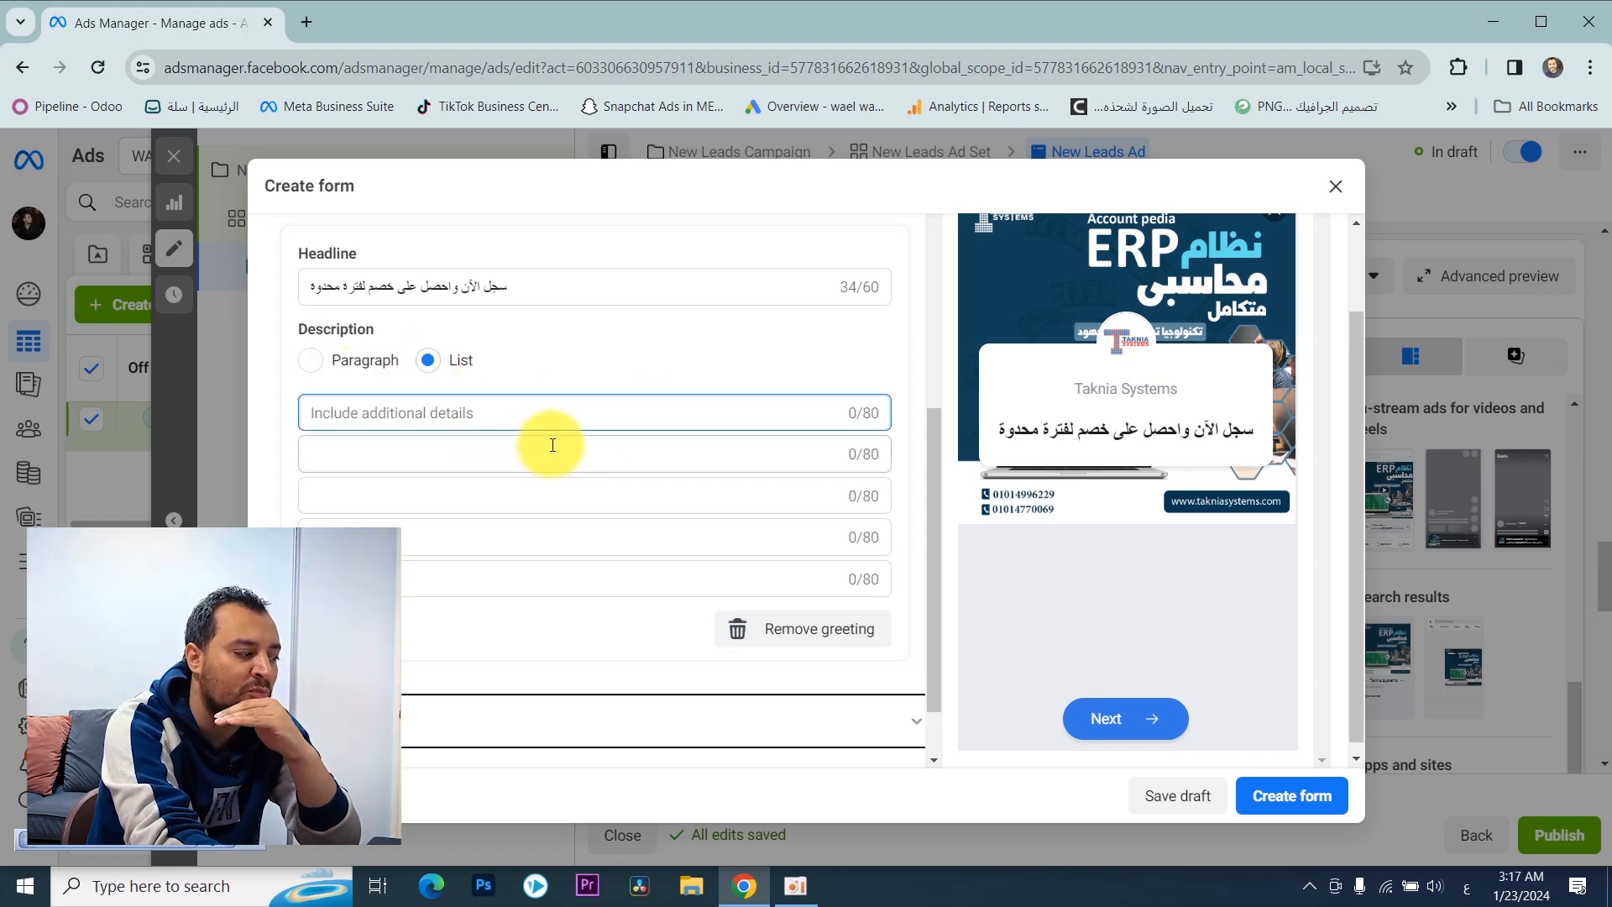
left_click(310, 360)
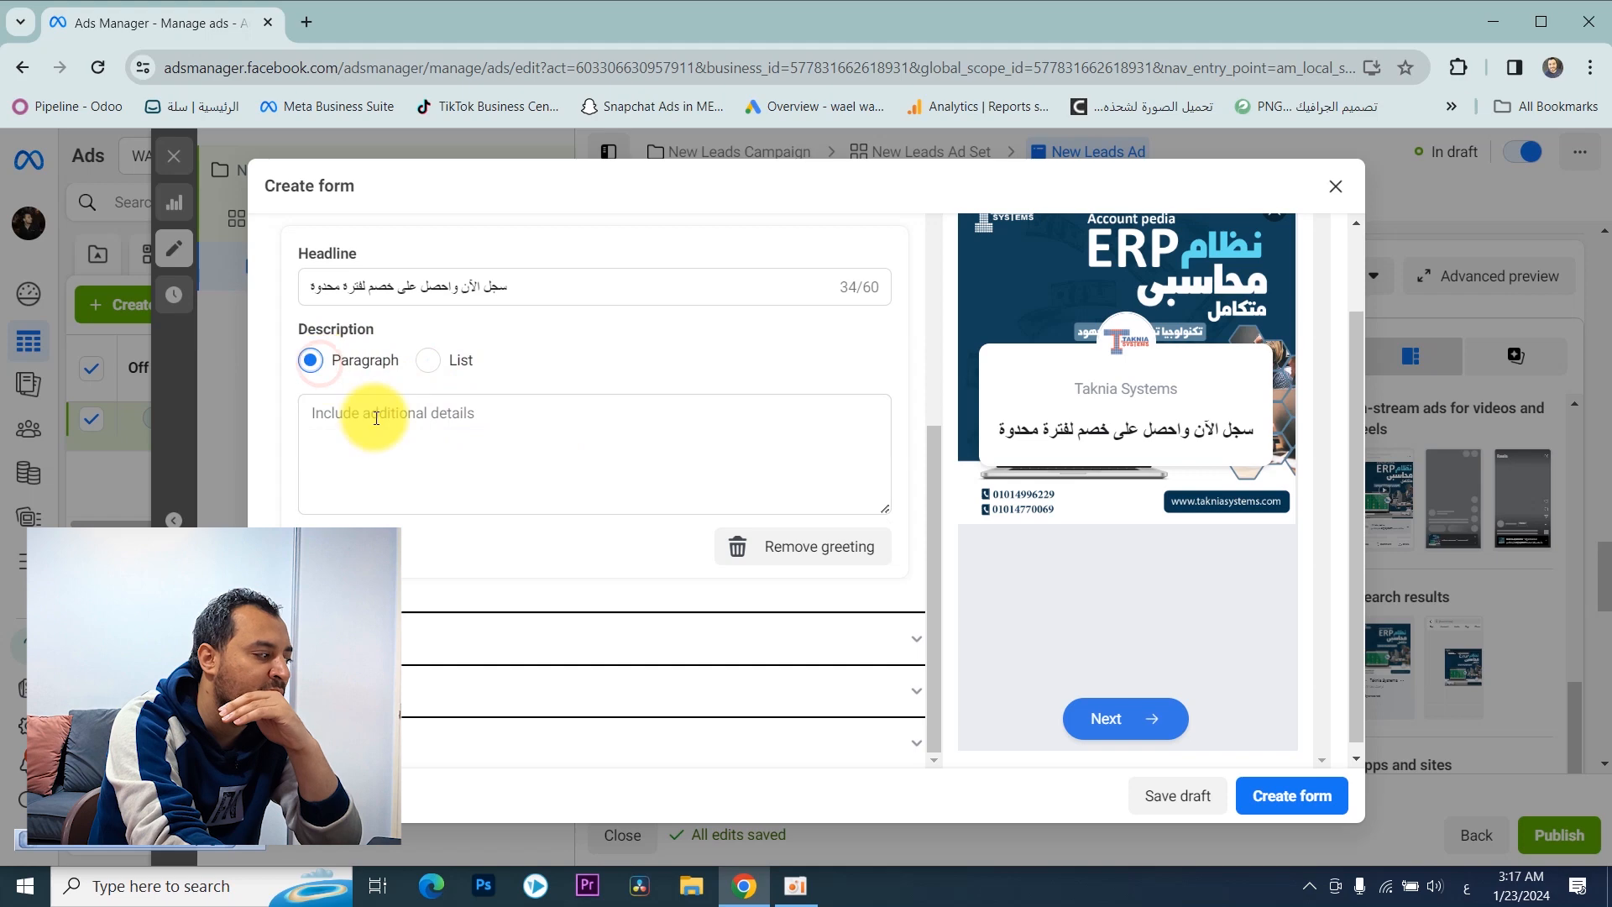
Step: Enter "نظام محاسبى متكامل" as the greeting's paragraph description
left_click(388, 429)
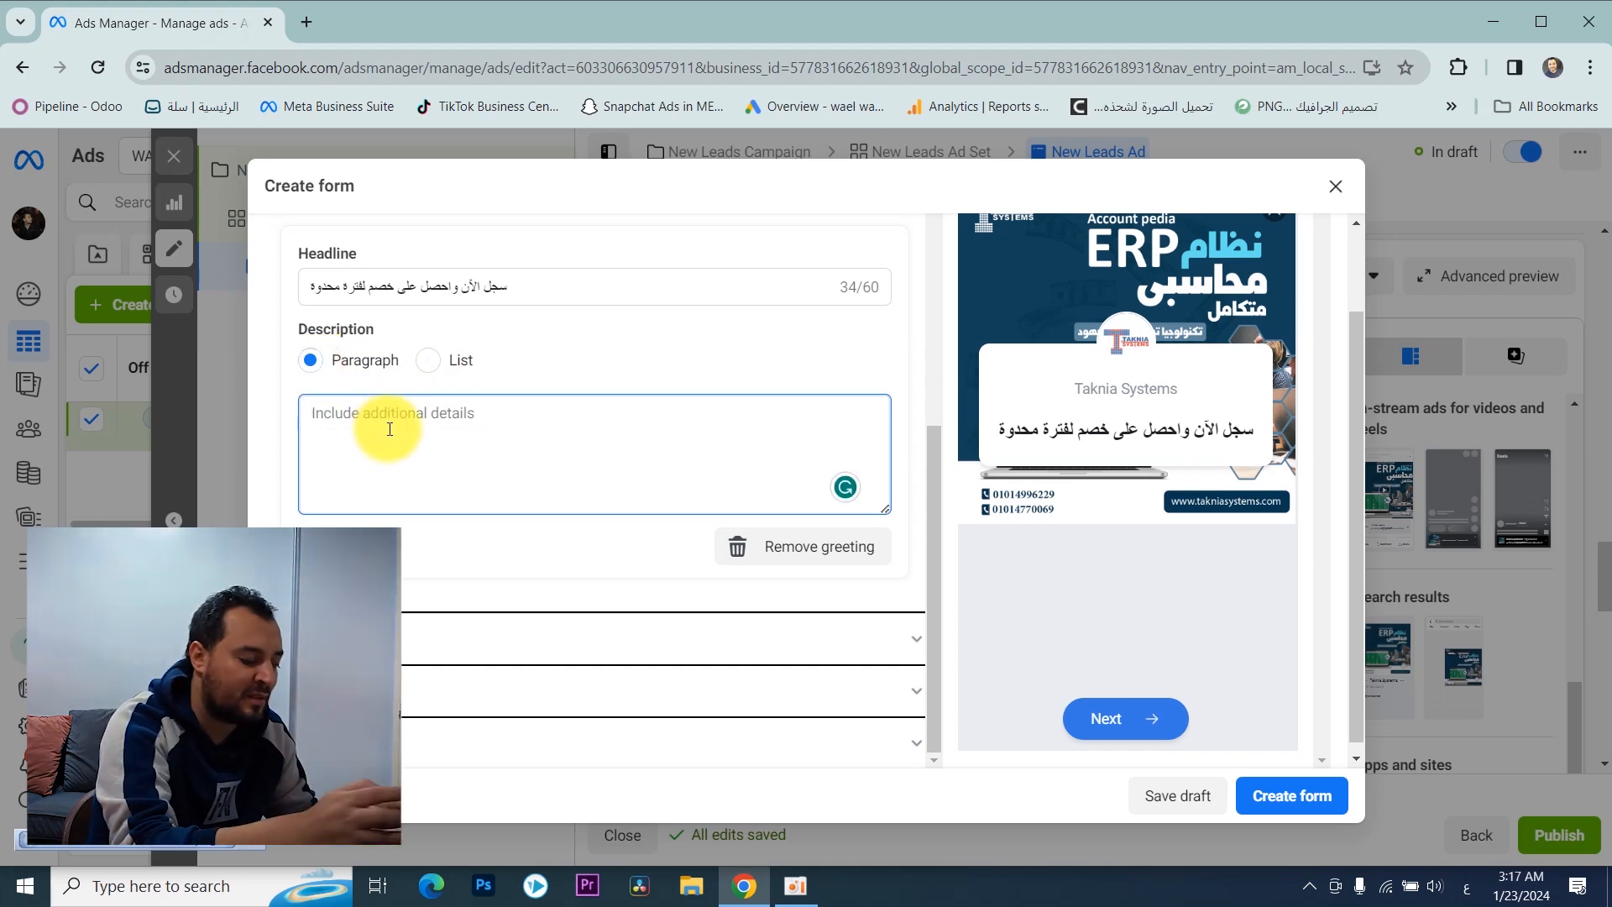
type("نظام مح")
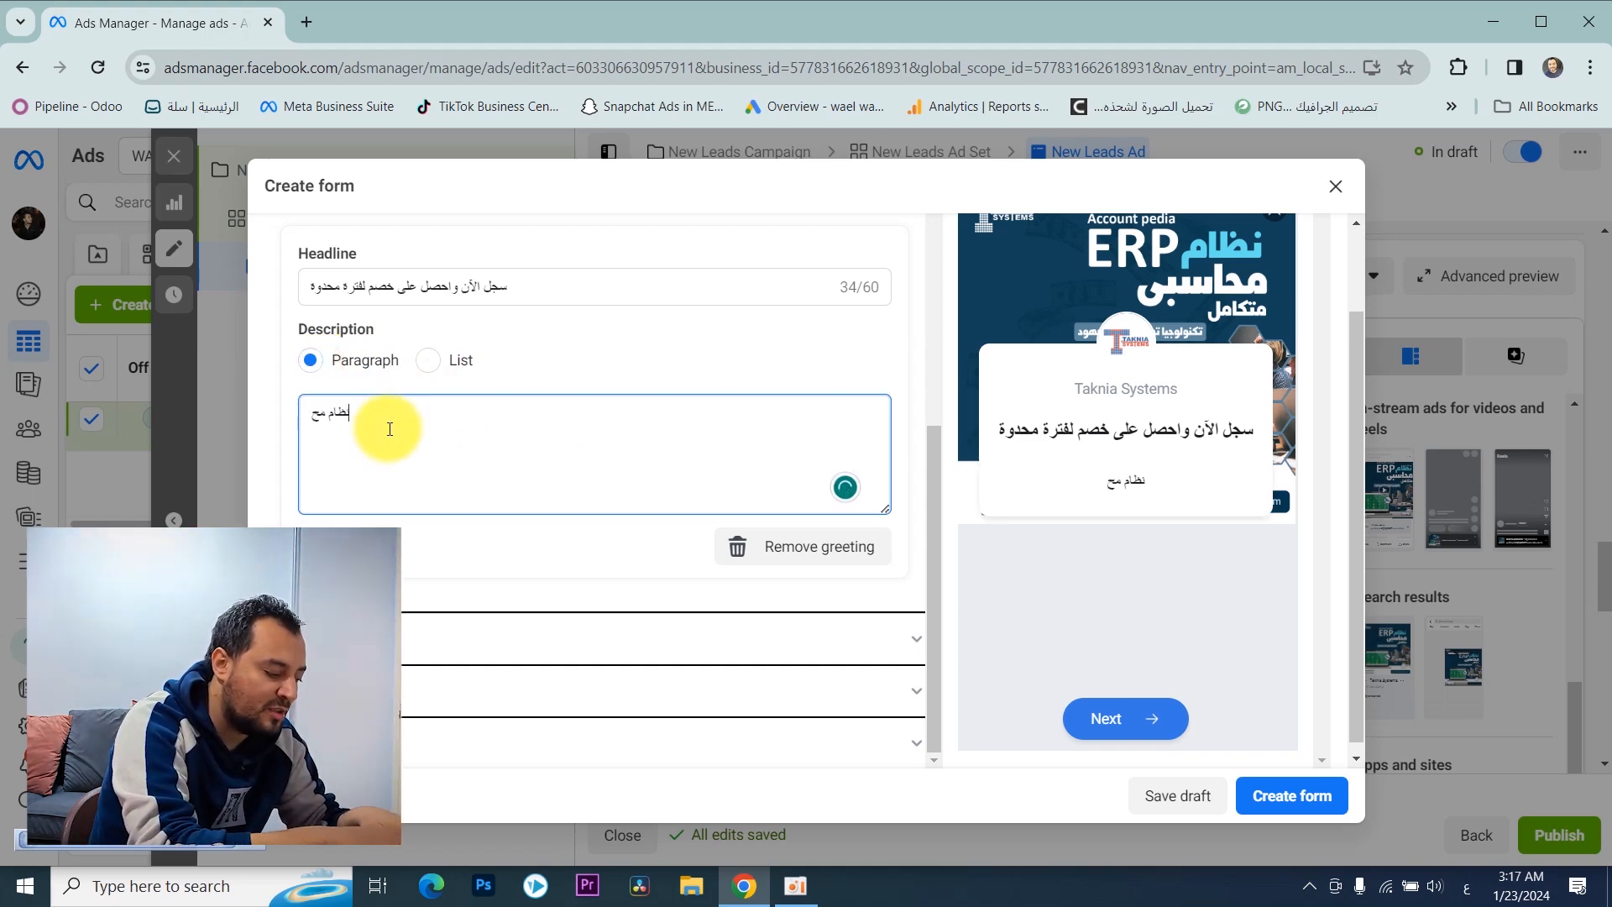
type("اسبى متكامل")
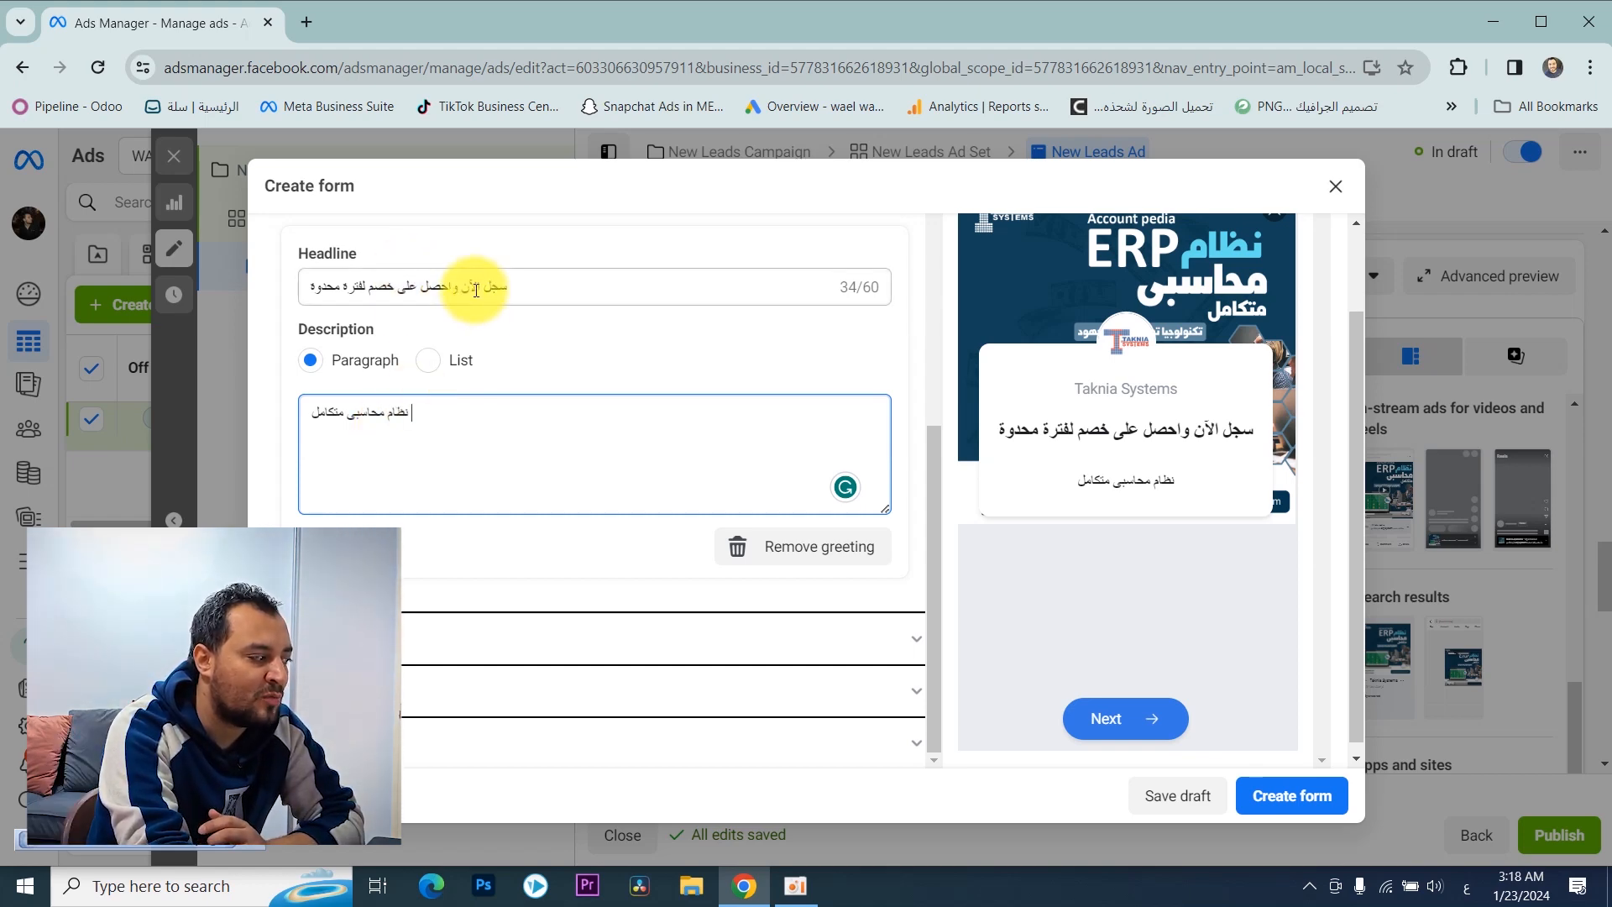
Step: Replace the greeting headline with the description's text, "نظام محاسبى متكامل"
key("ctrl+a")
key("ctrl+c")
left_click(419, 286)
key("ctrl+a")
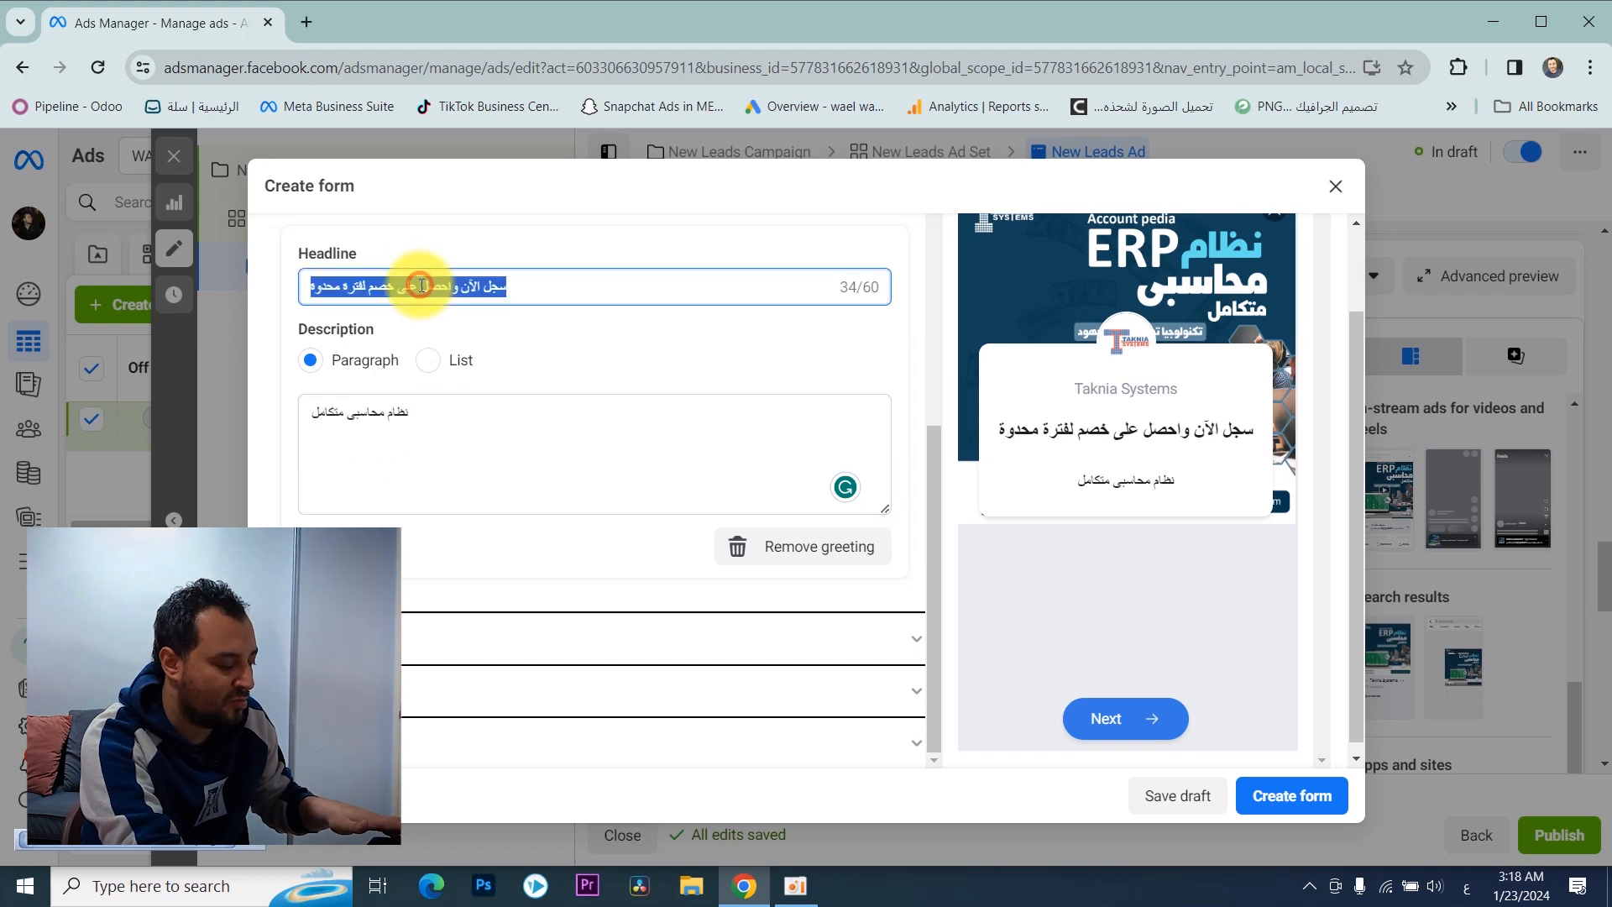
key("ctrl+v")
Step: Replace the greeting description with "سجل الآن واحصل على خصم لفترة محدوة"
left_click(424, 414)
key("ctrl+a")
type("سج")
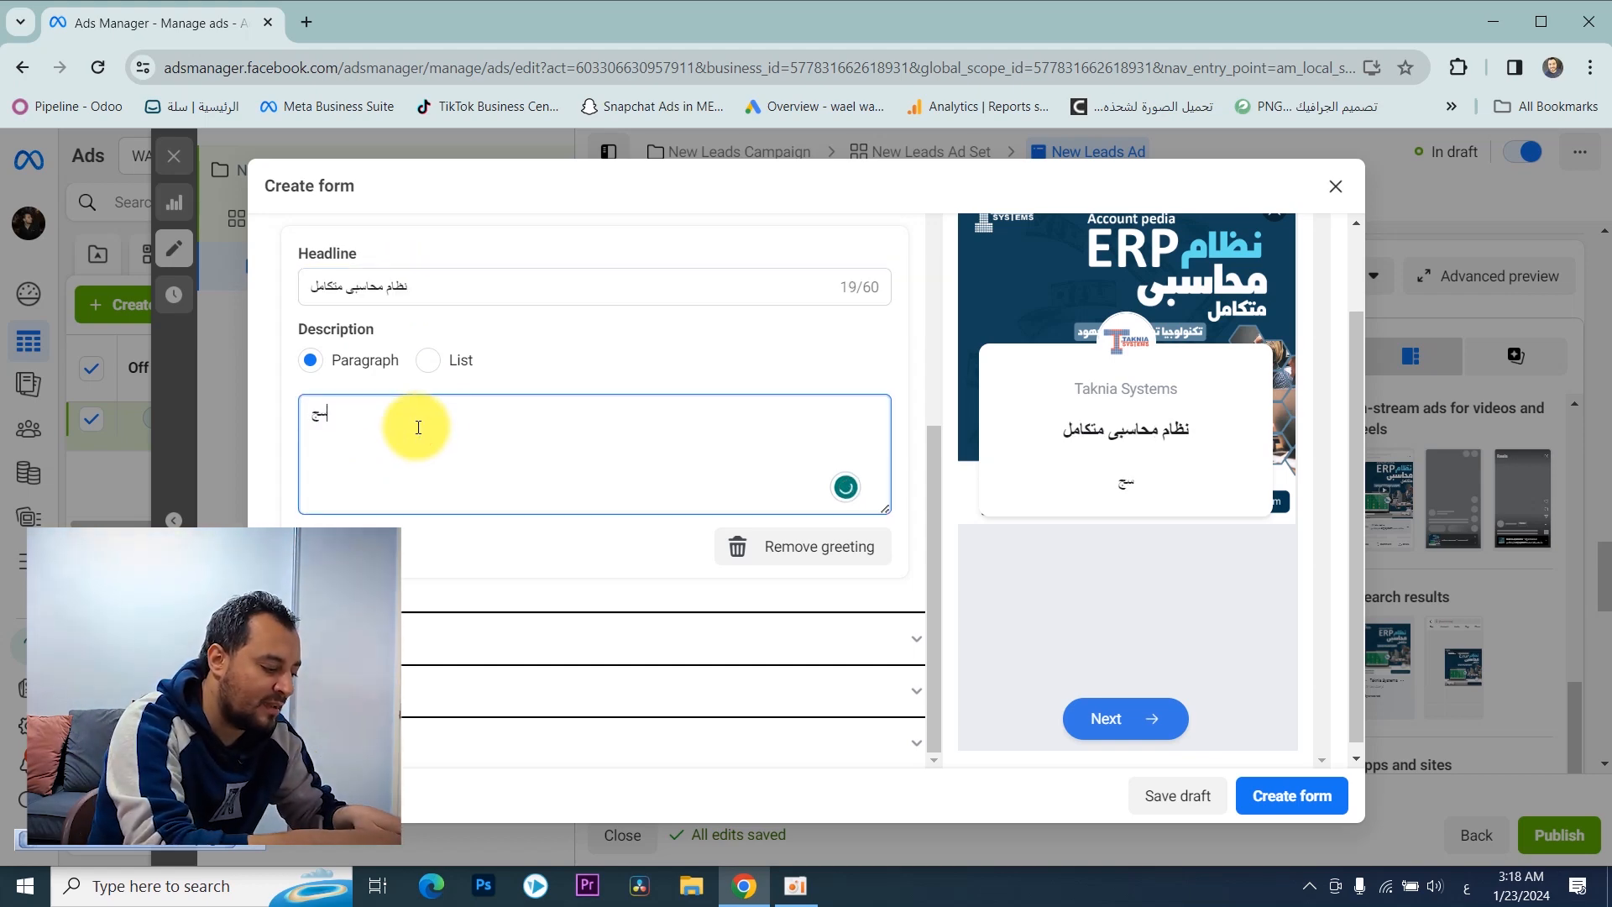
type("ل الآن واحصل على خصم لف")
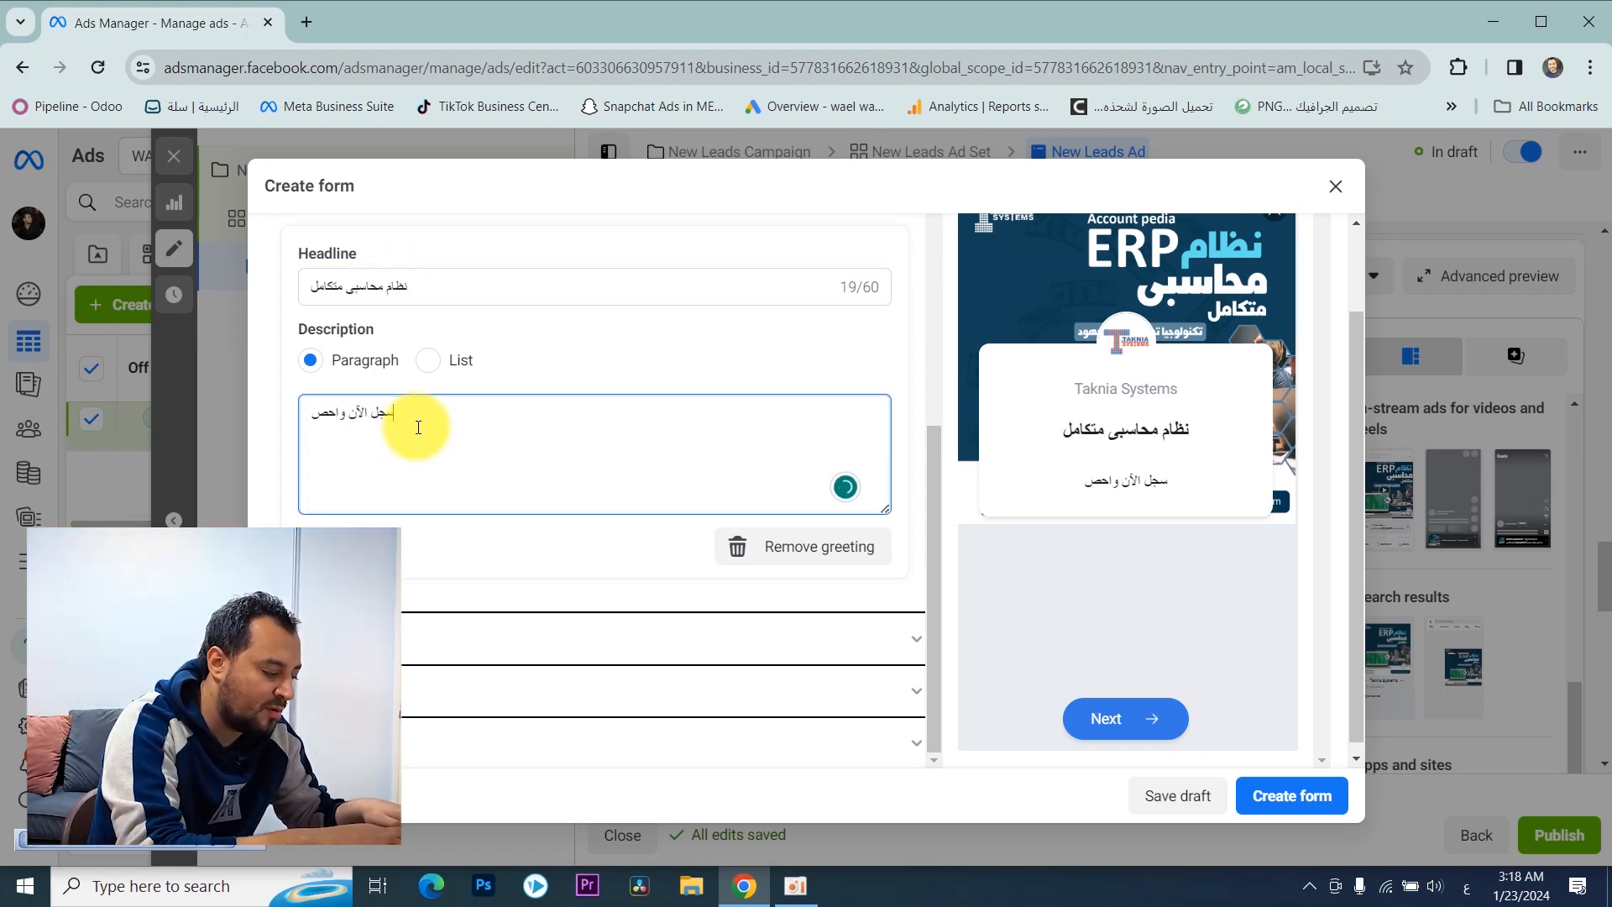
type("ترة محدوة")
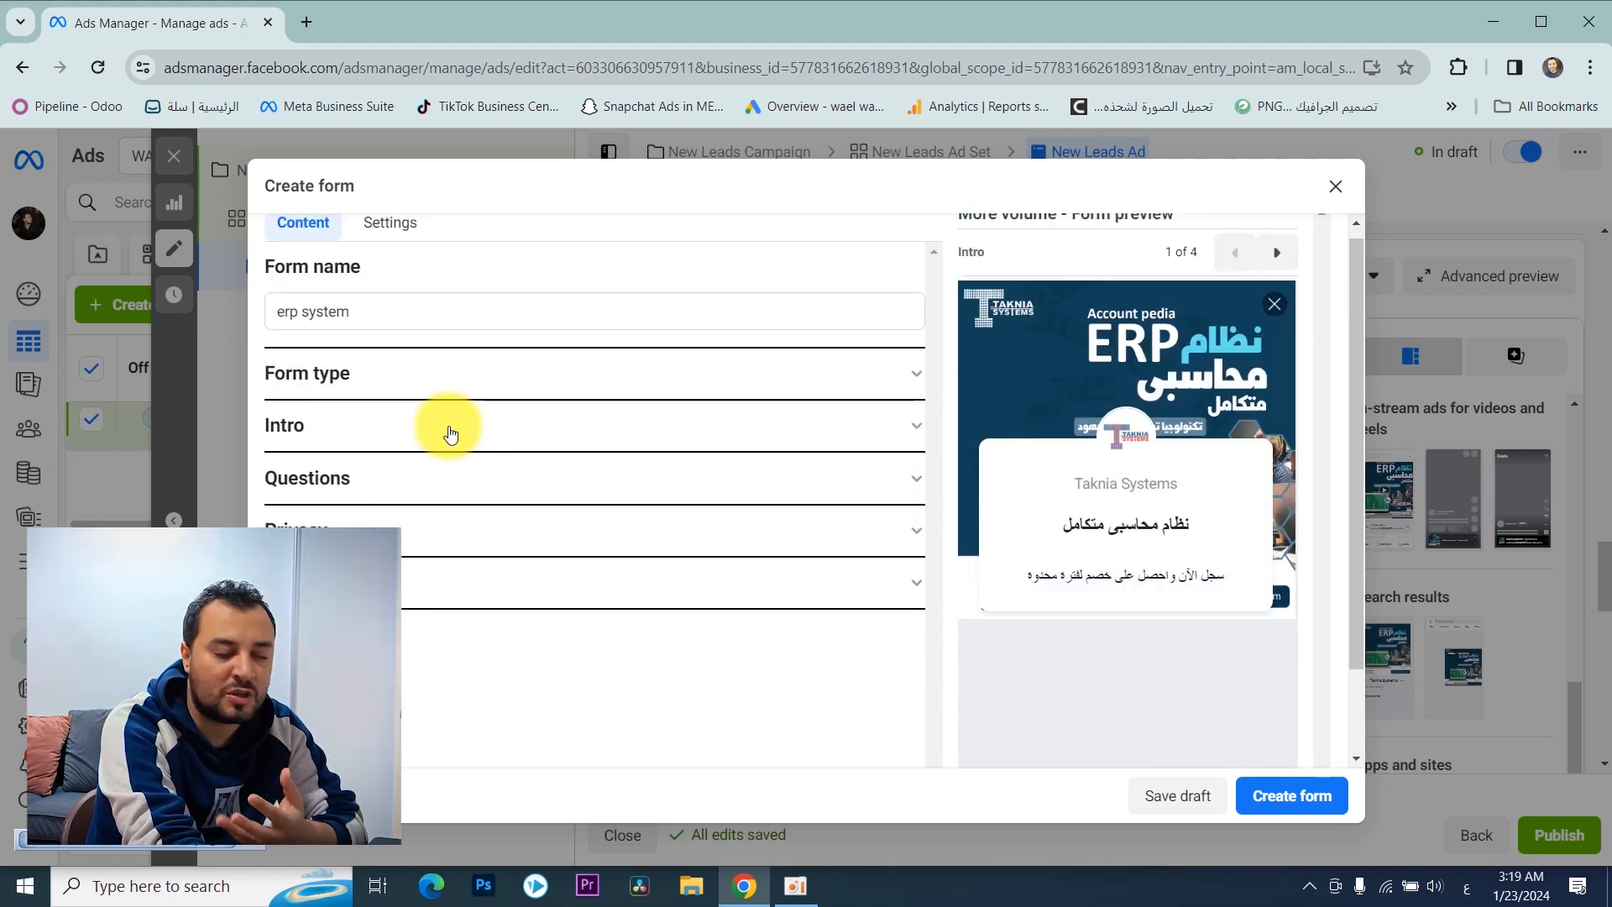
Step: Add a multiple choice custom question reading "نوعية البيزنس الخاص بك" to the form's questions
left_click(406, 480)
scroll(490, 422, "down", 1)
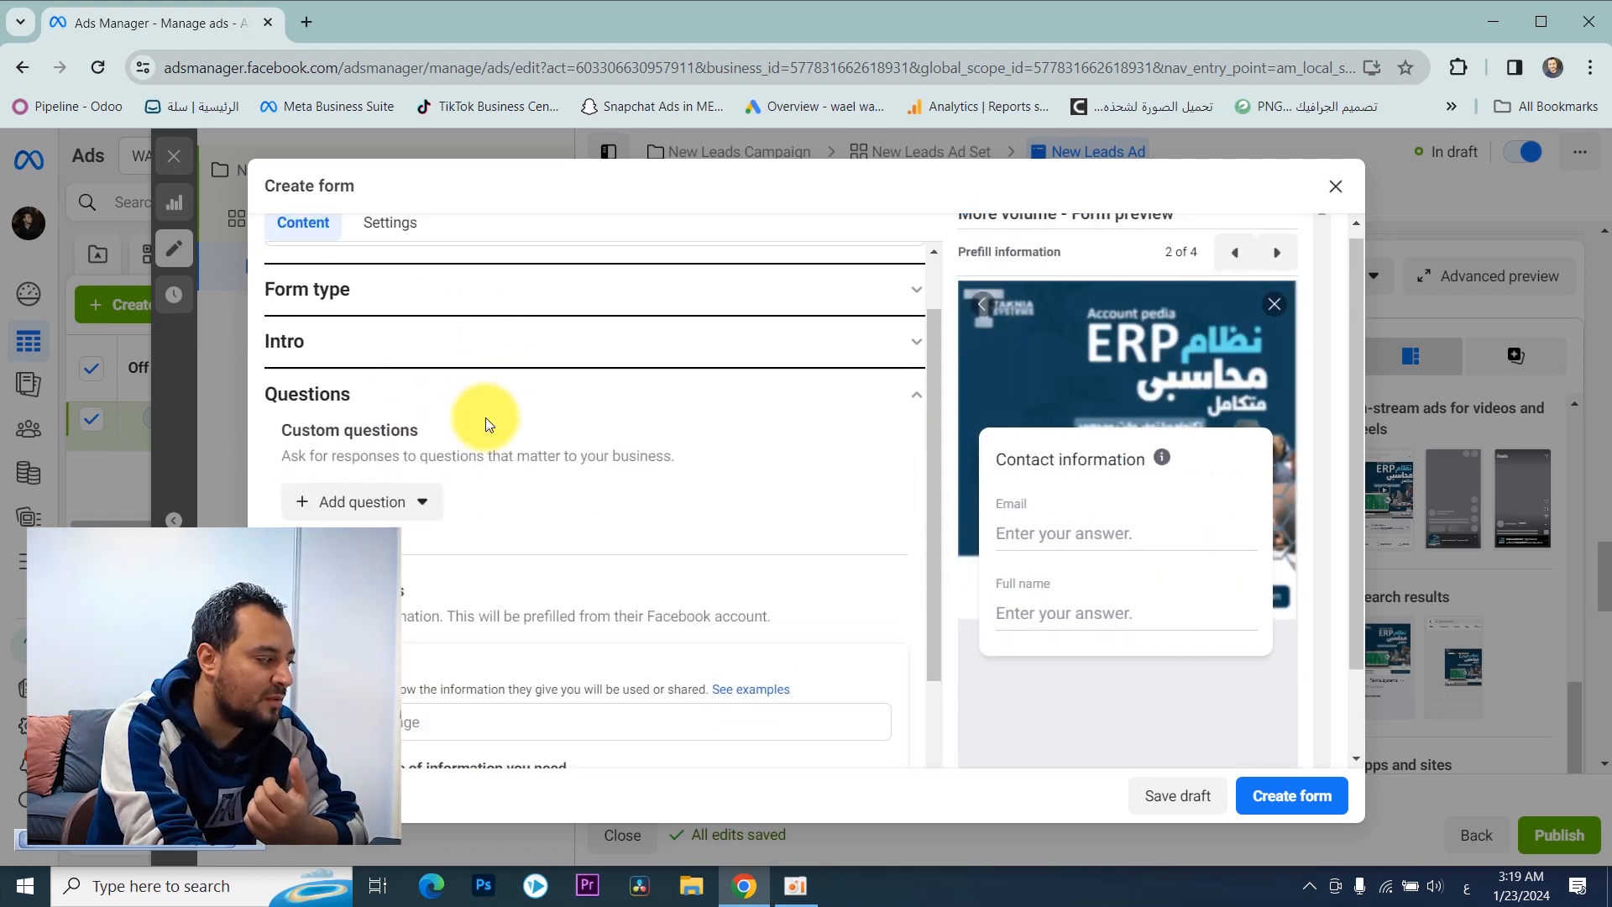
scroll(490, 422, "down", 1)
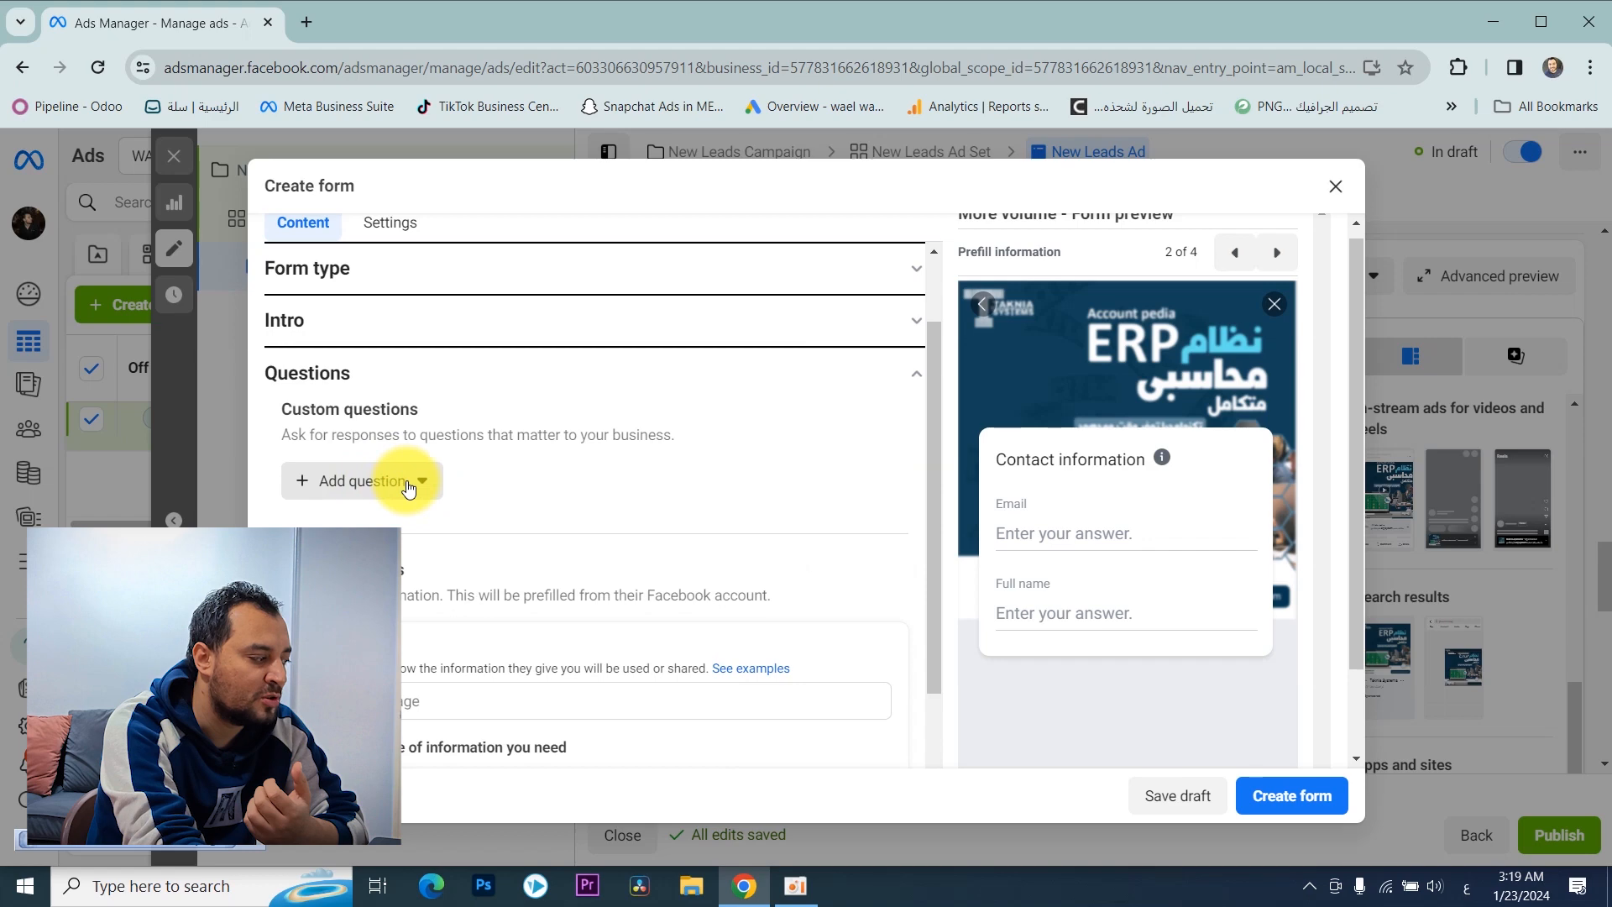
left_click(407, 483)
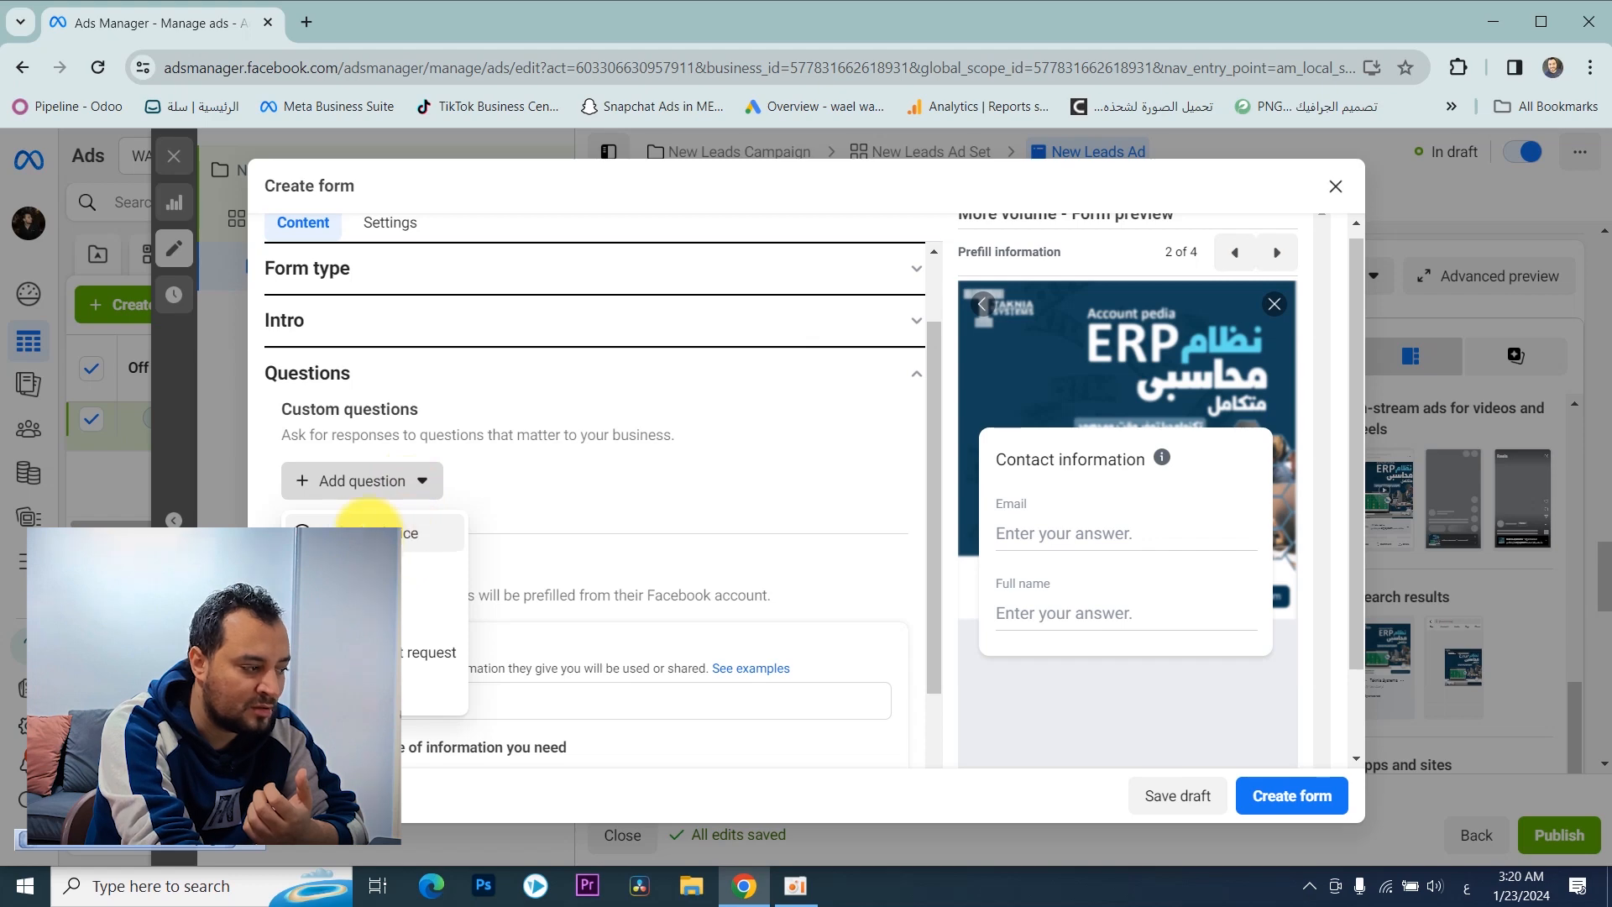
left_click(361, 531)
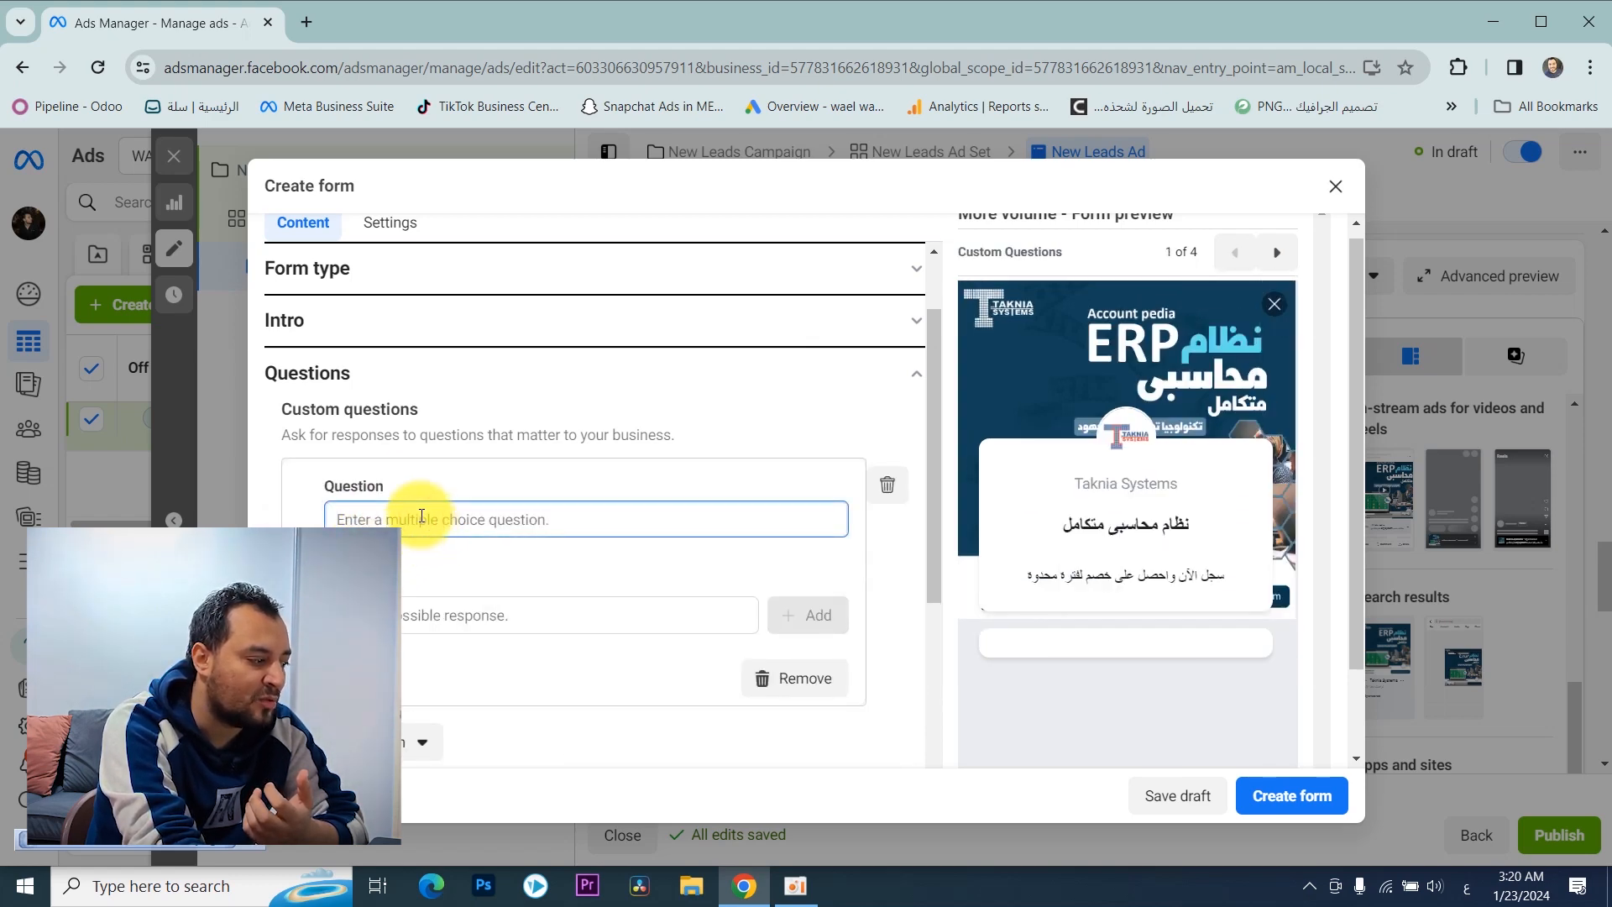
scroll(424, 518, "down", 1)
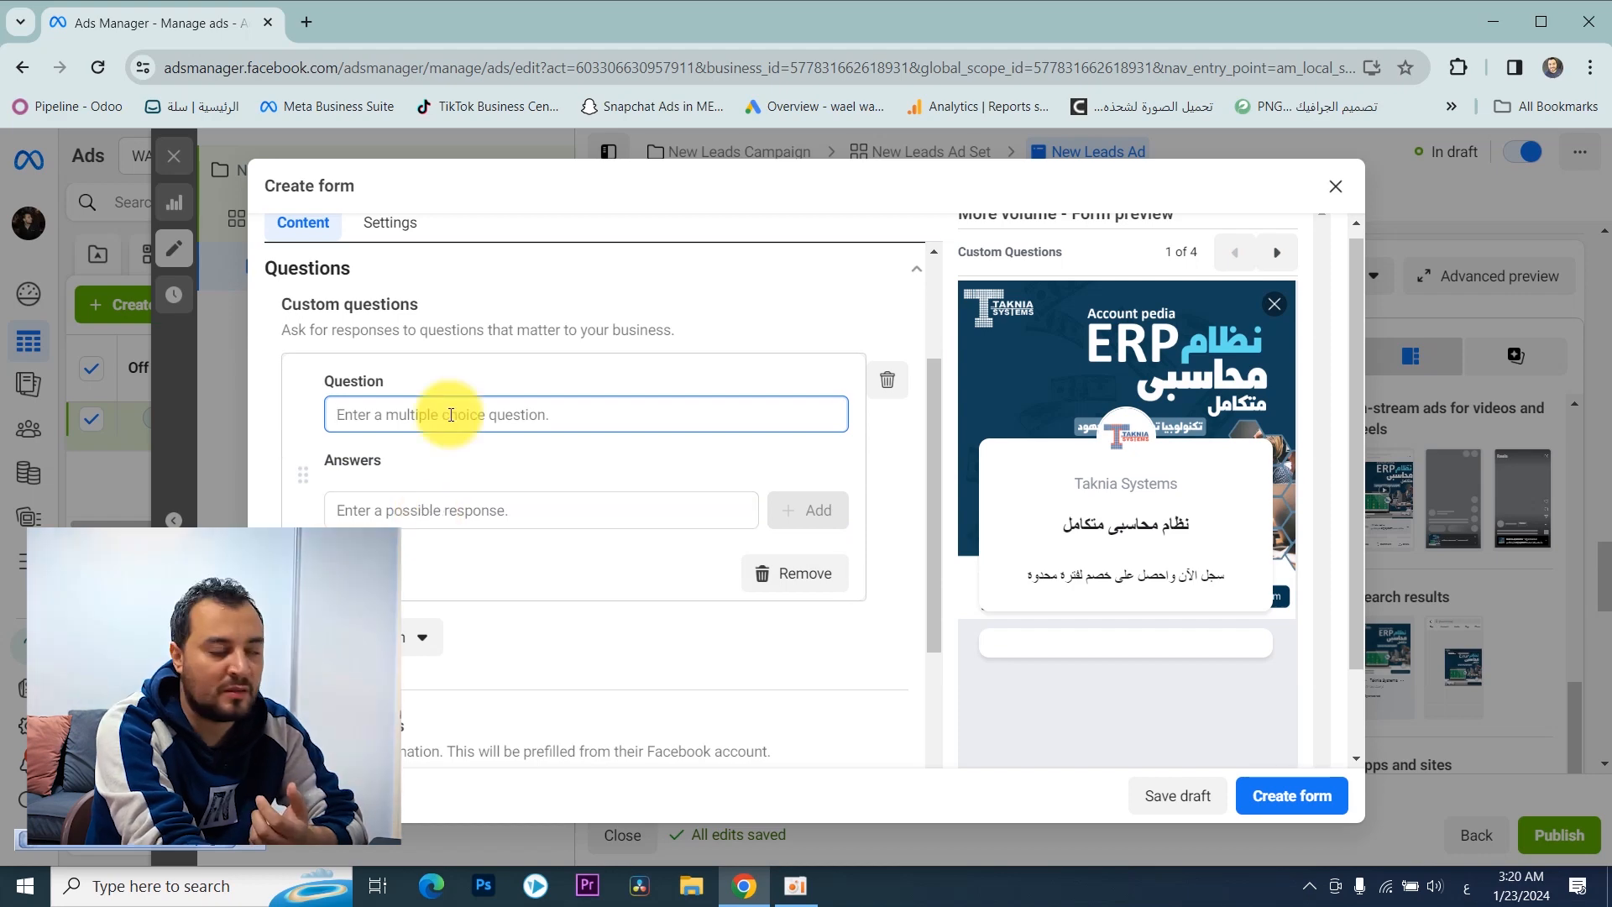
type("نوعية البيزنس الخاص بك")
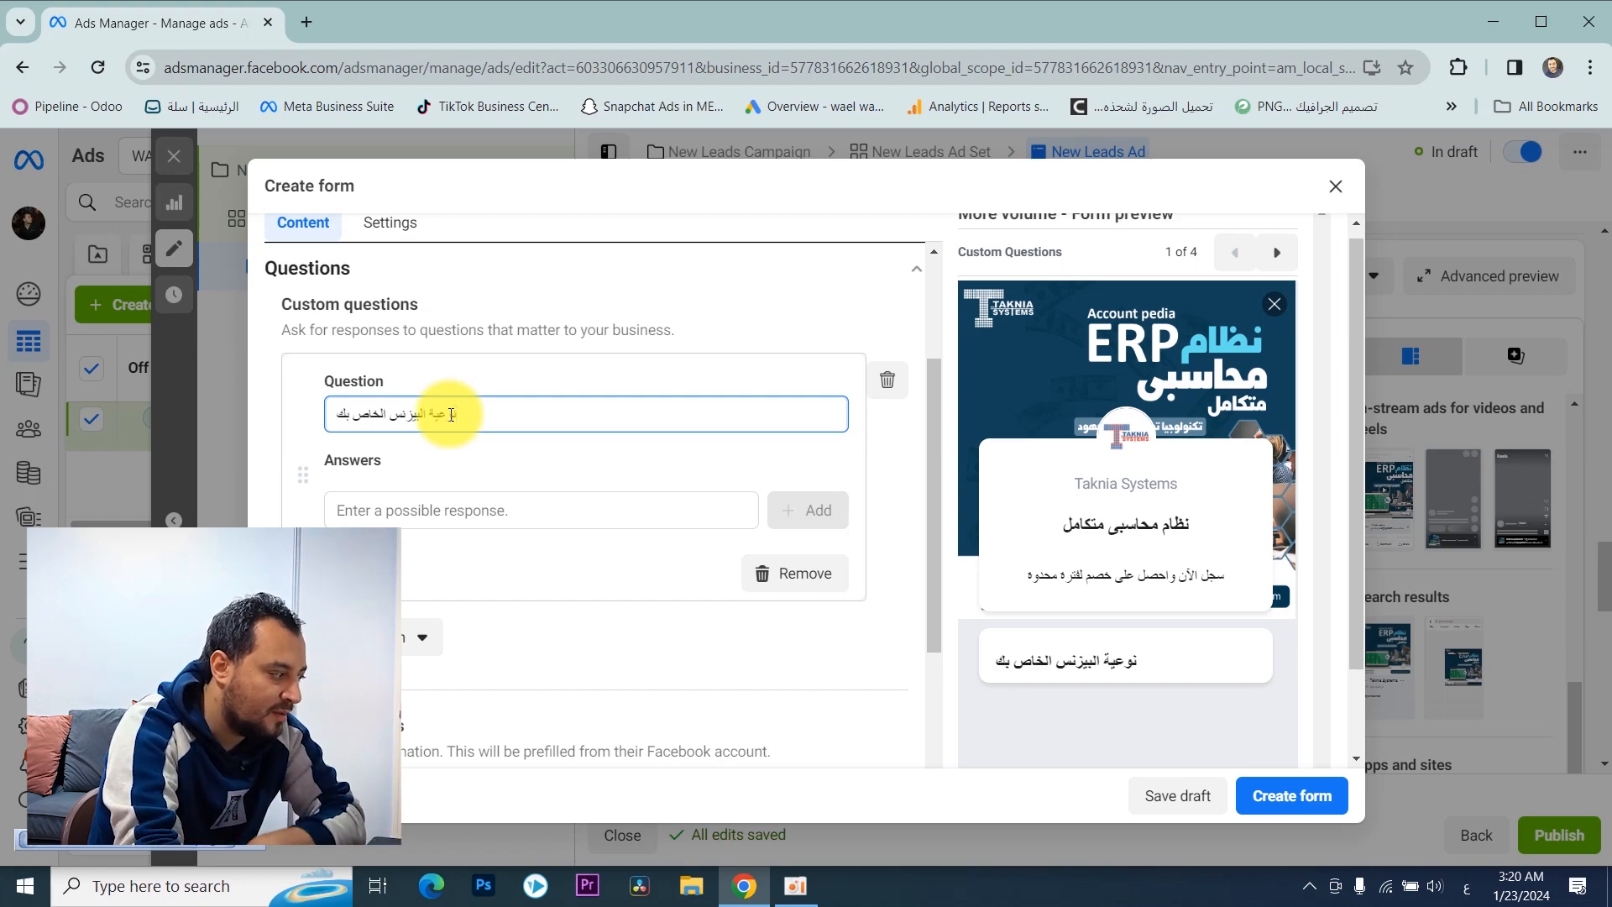
Step: Add "تجارى" and "صناعى" as the possible answers to the multiple choice question
left_click(460, 511)
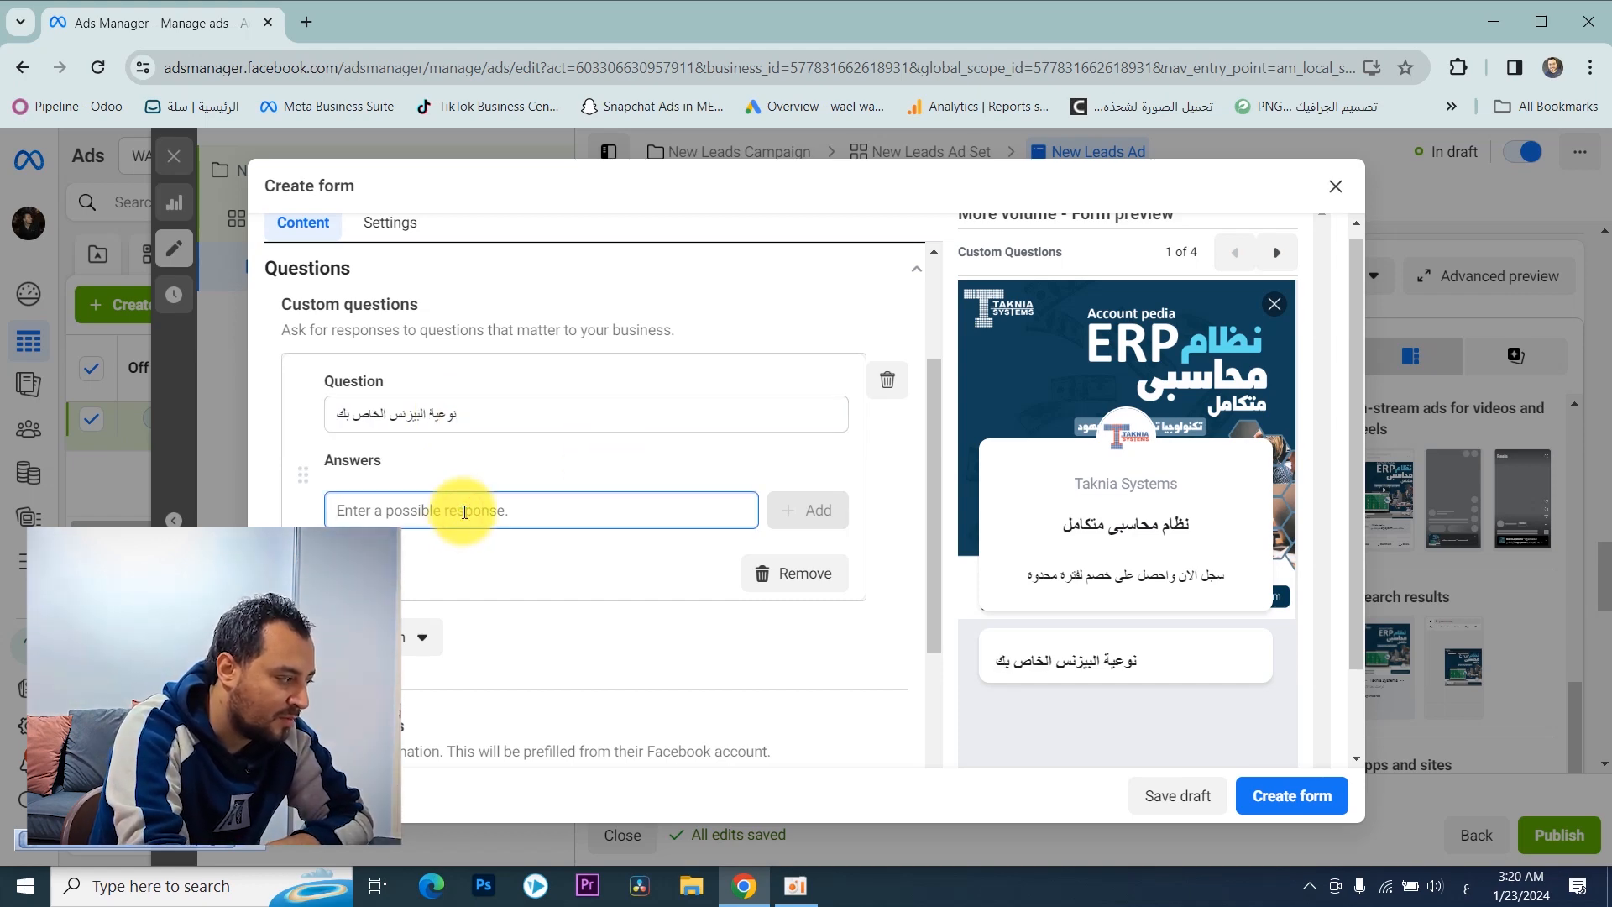
type("ك")
type("جارى")
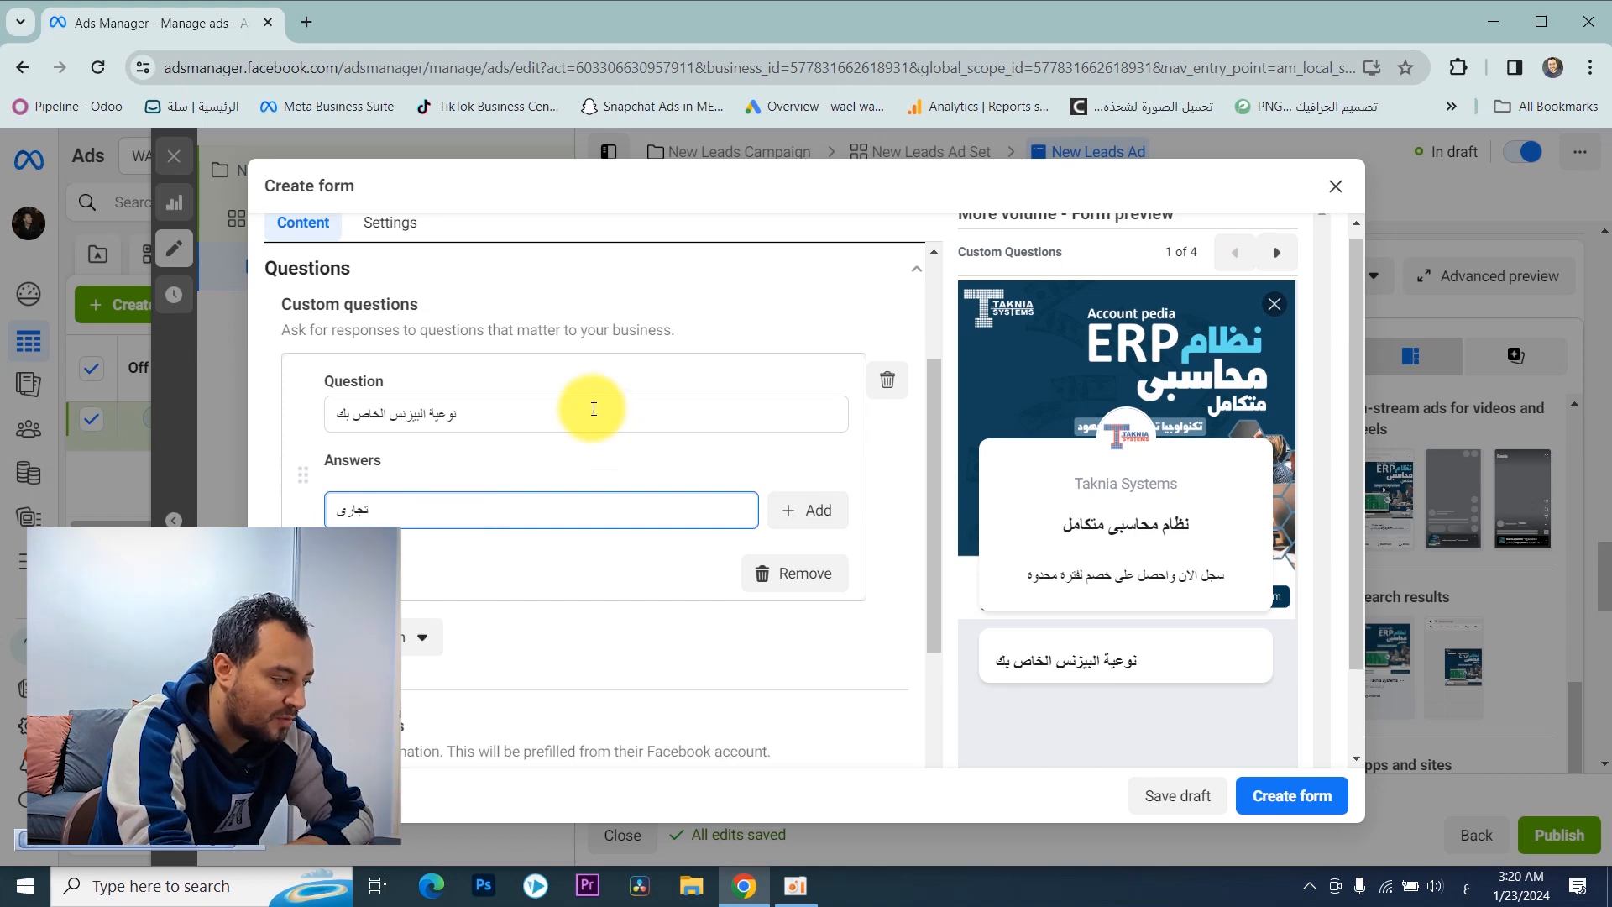
left_click(806, 510)
left_click(550, 536)
type("ص")
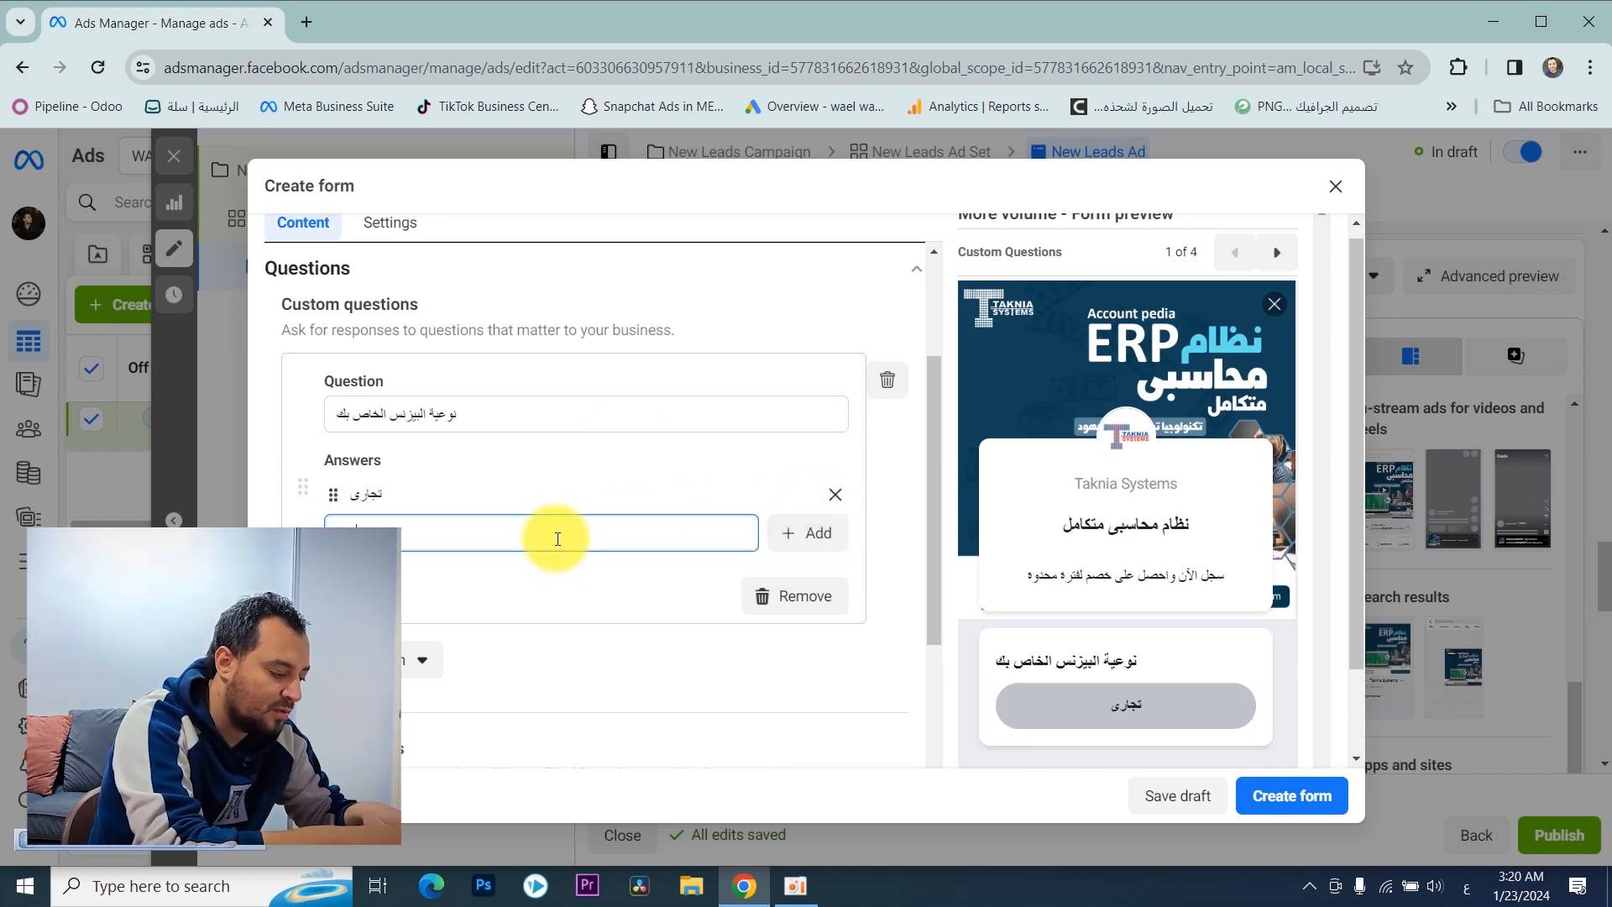
type("ناعى")
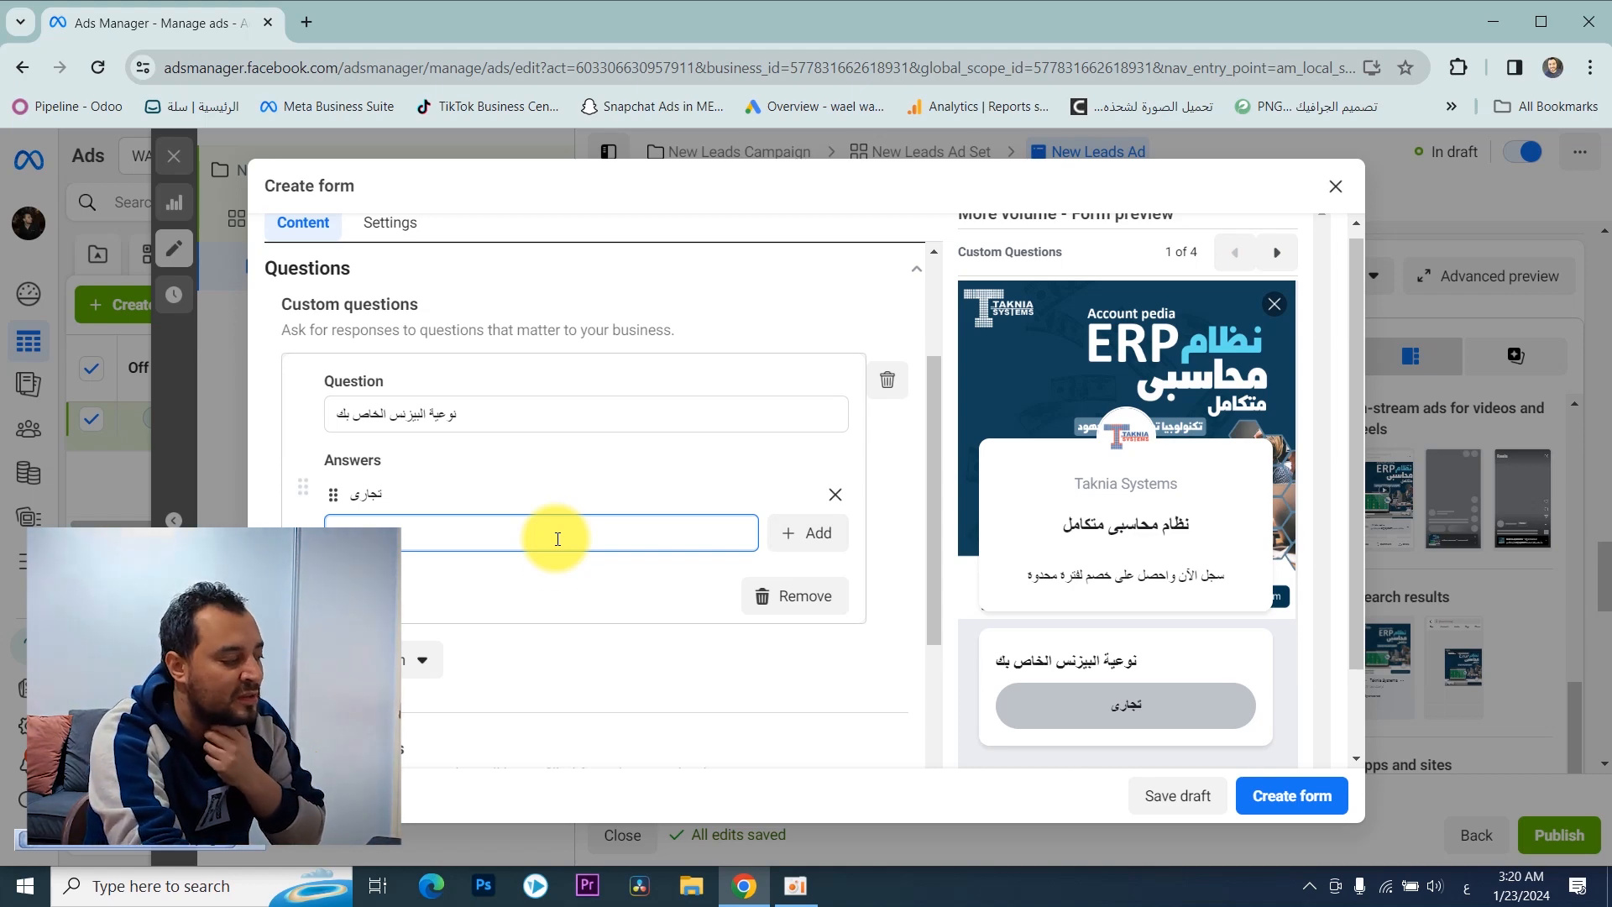
left_click(506, 581)
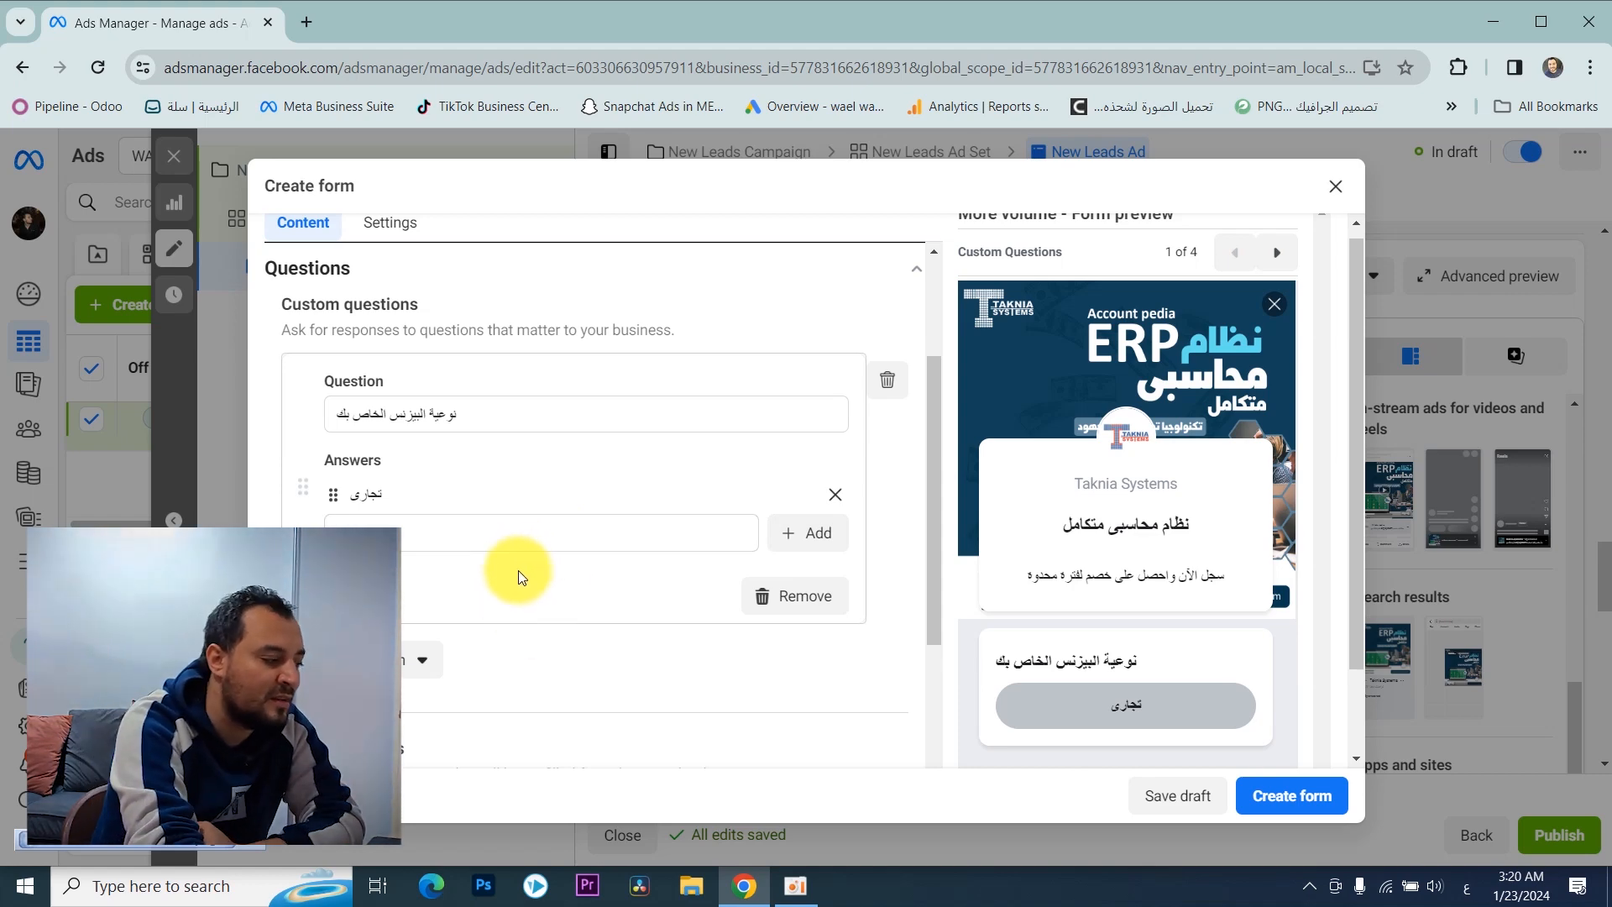
left_click(808, 532)
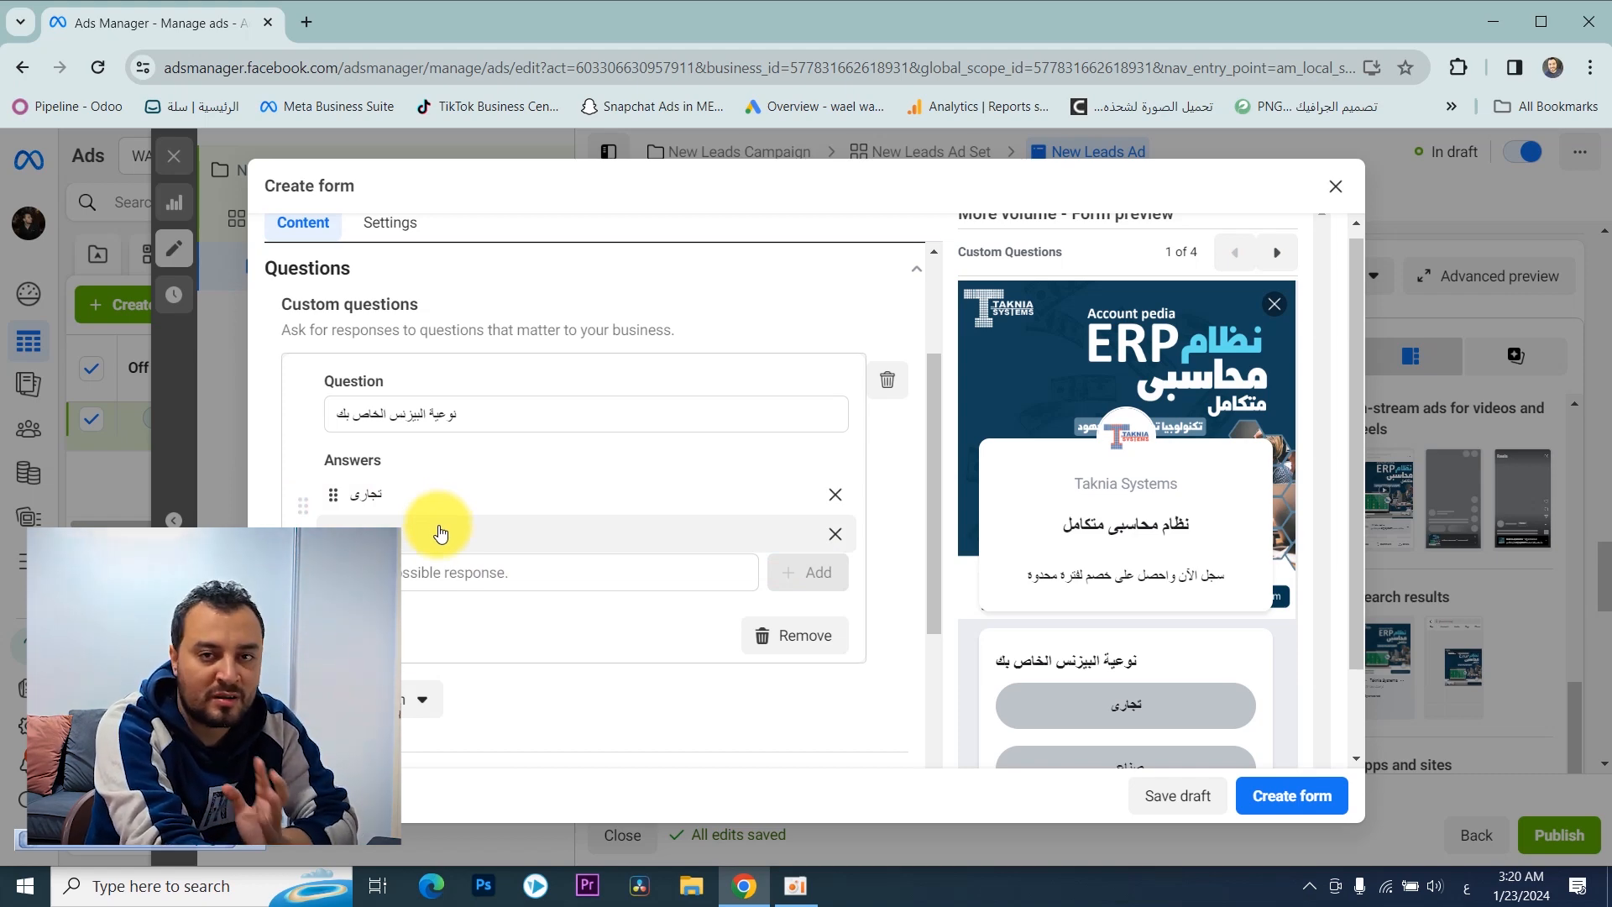
scroll(612, 467, "down", 1)
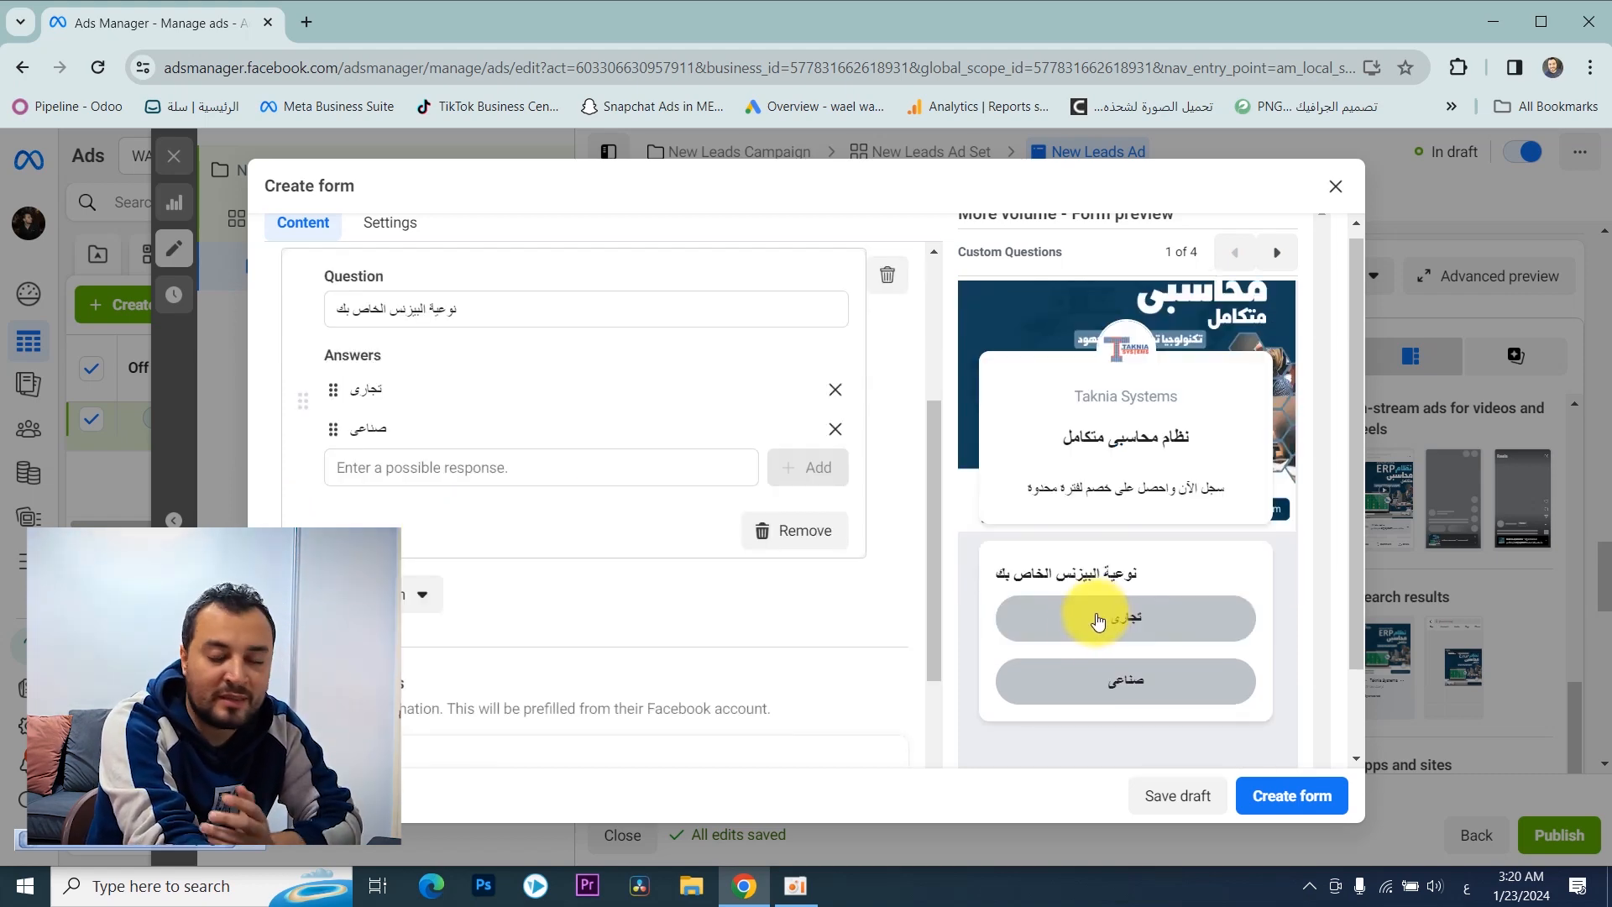
scroll(587, 541, "up", 2)
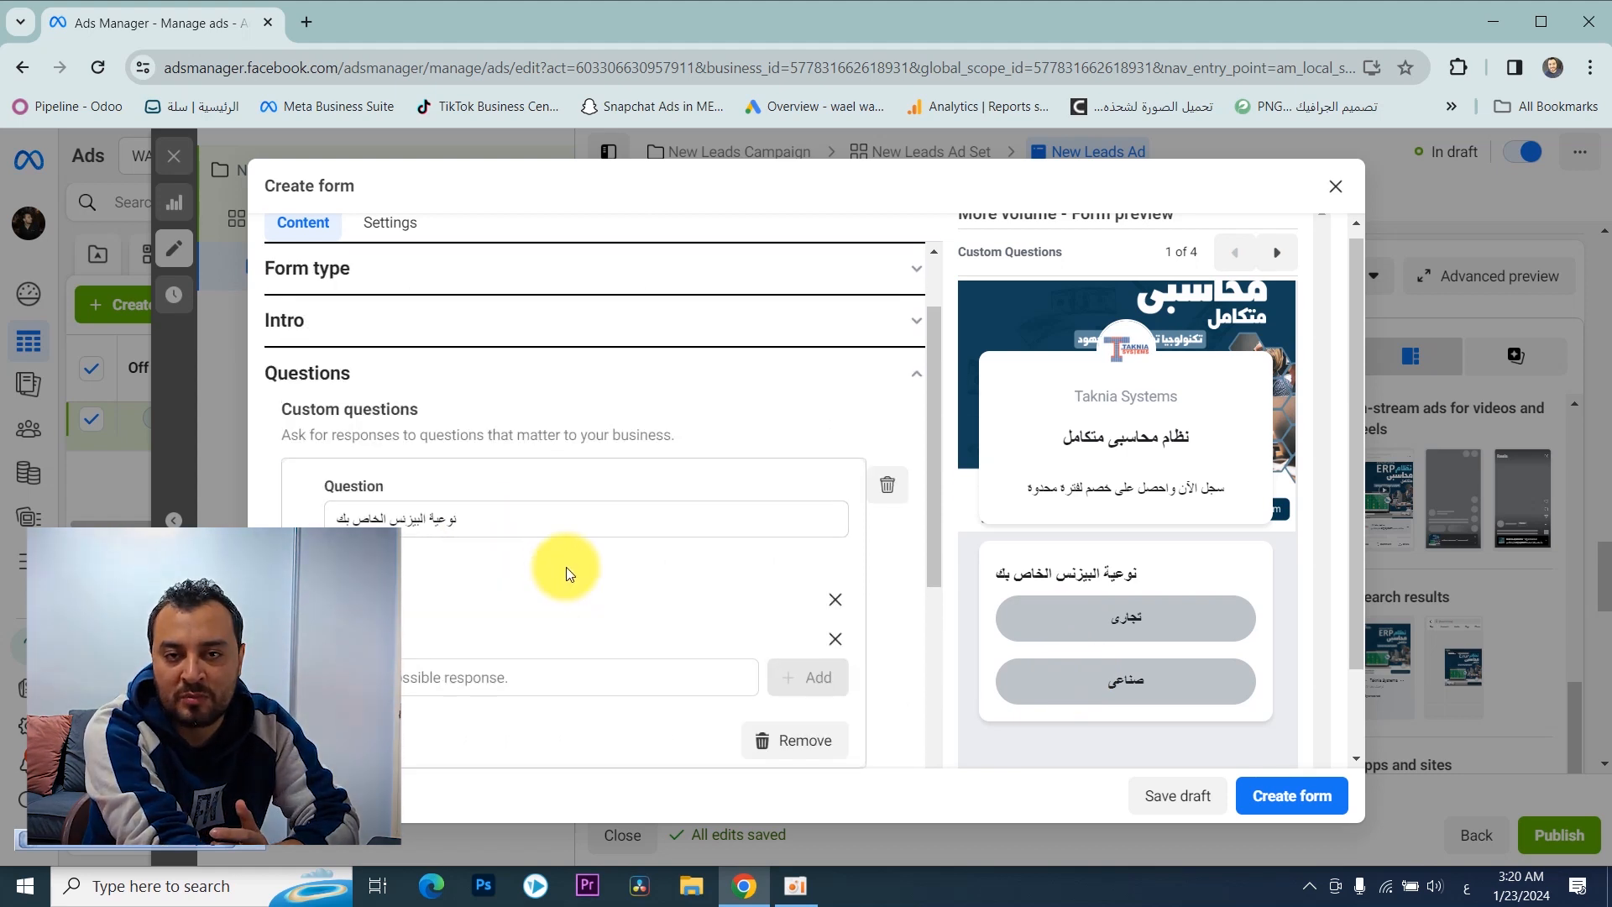
Step: Add the phone number contact field to the form's prefill questions
scroll(588, 566, "down", 1)
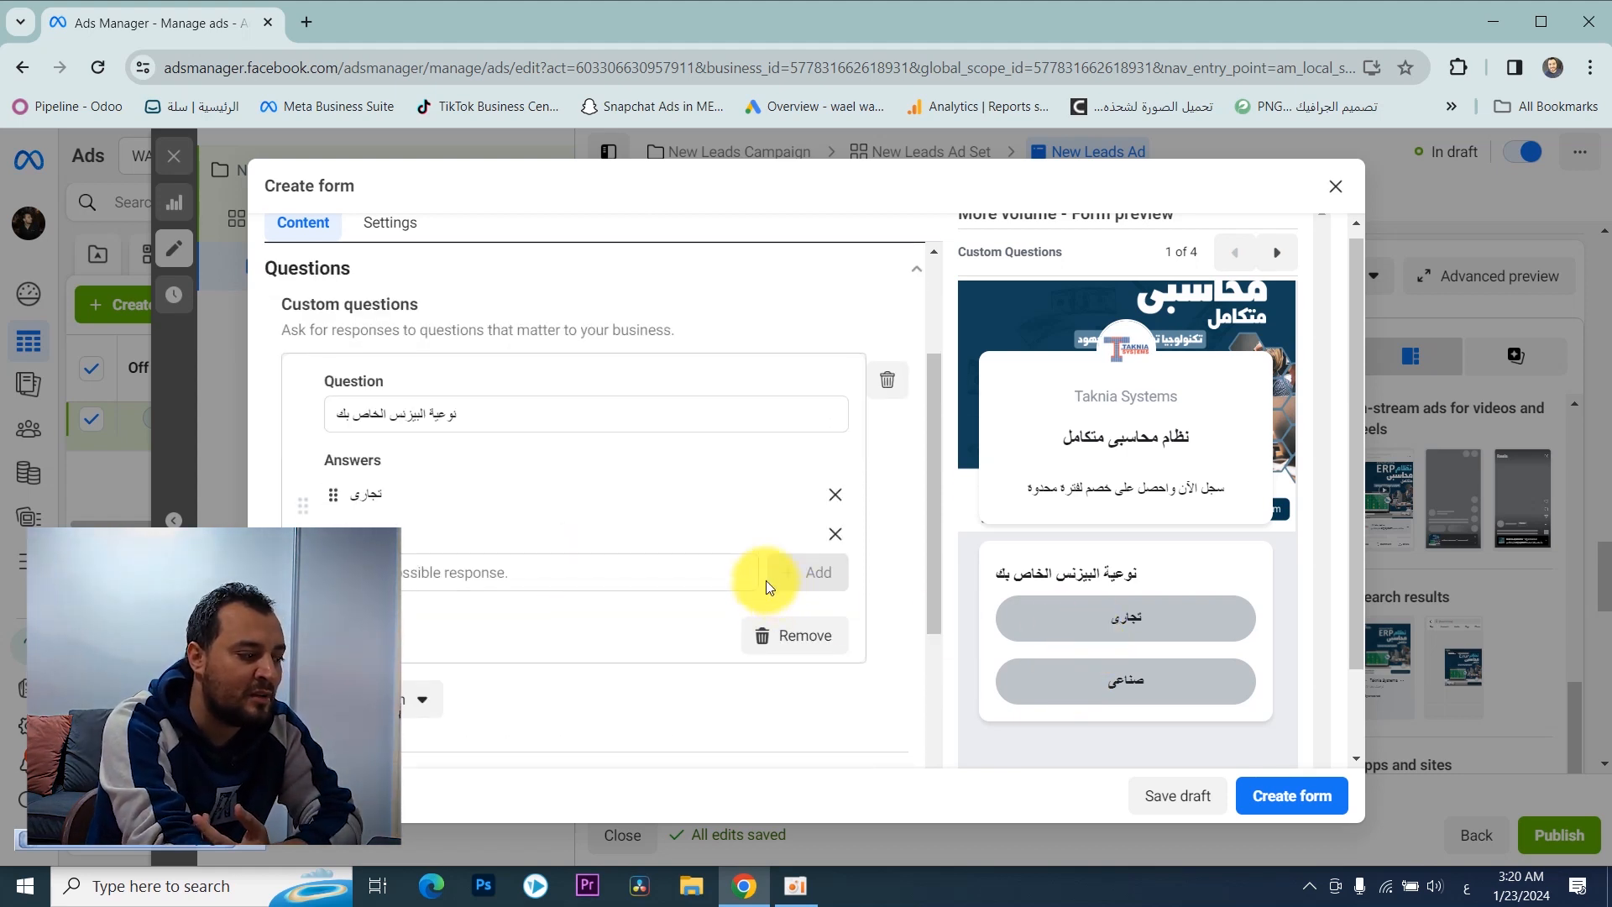
scroll(571, 511, "down", 1)
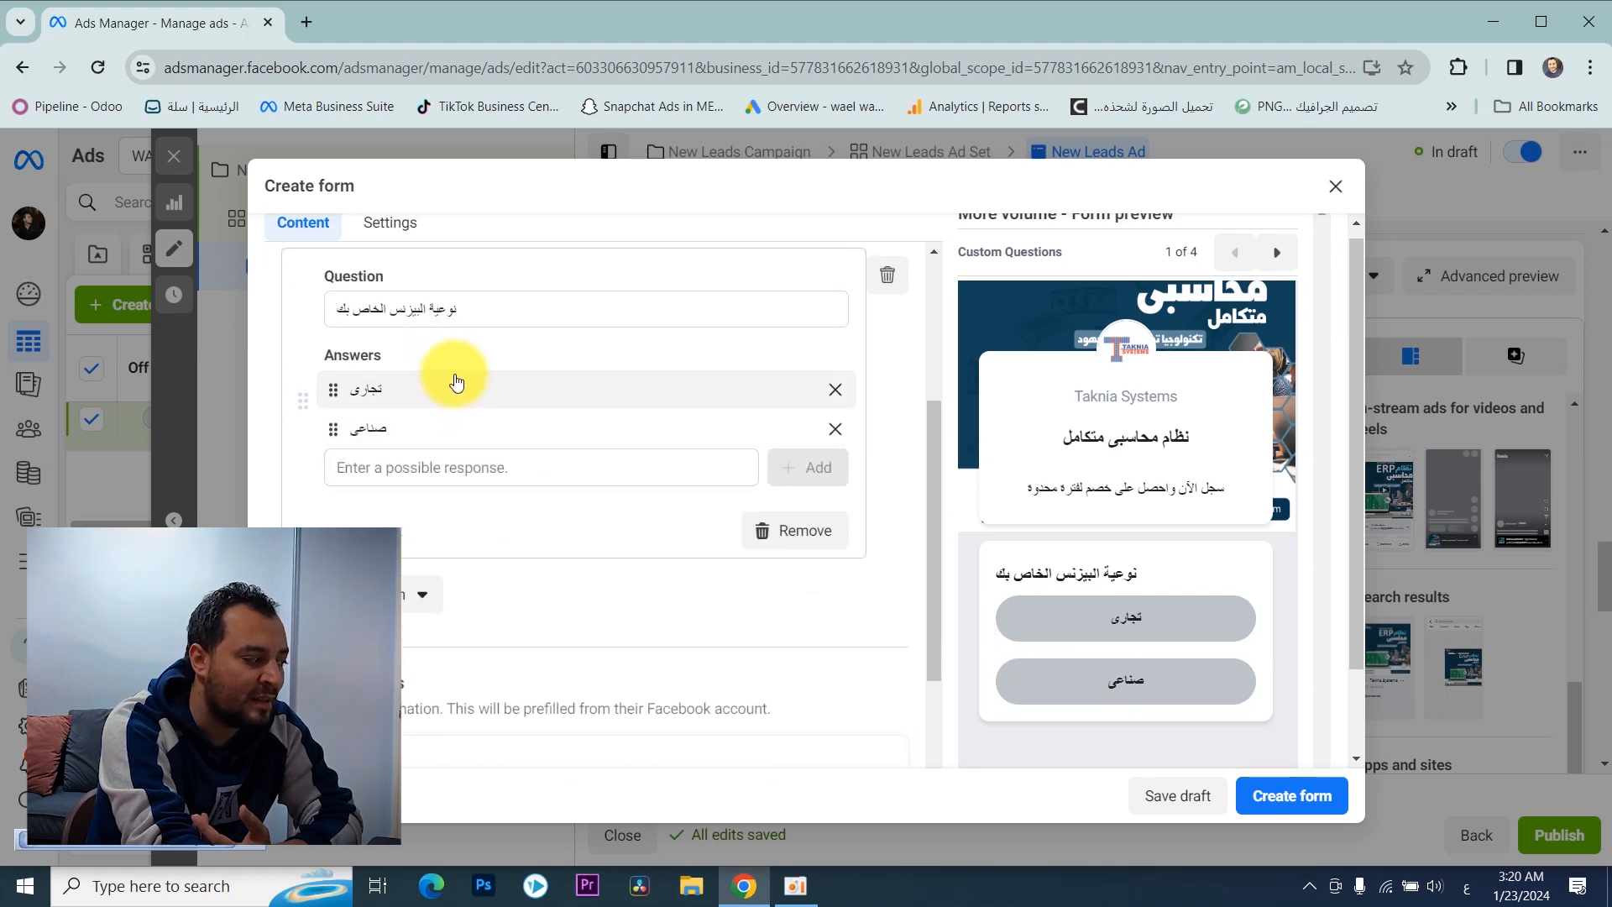
scroll(467, 386, "down", 2)
scroll(469, 388, "down", 1)
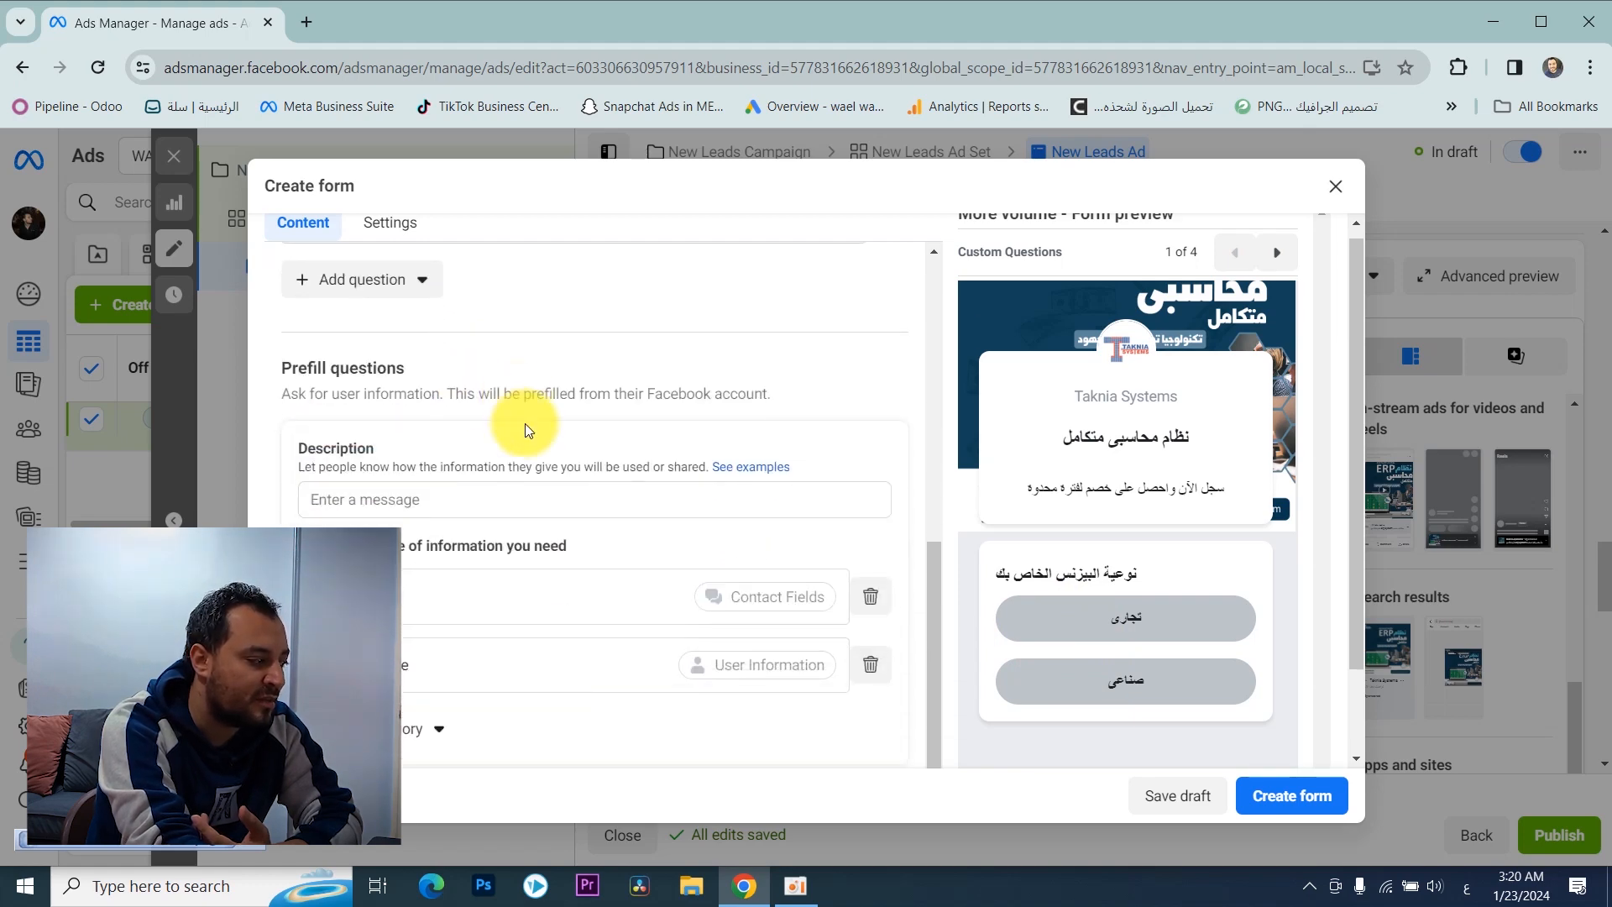
left_click(504, 497)
scroll(470, 470, "down", 1)
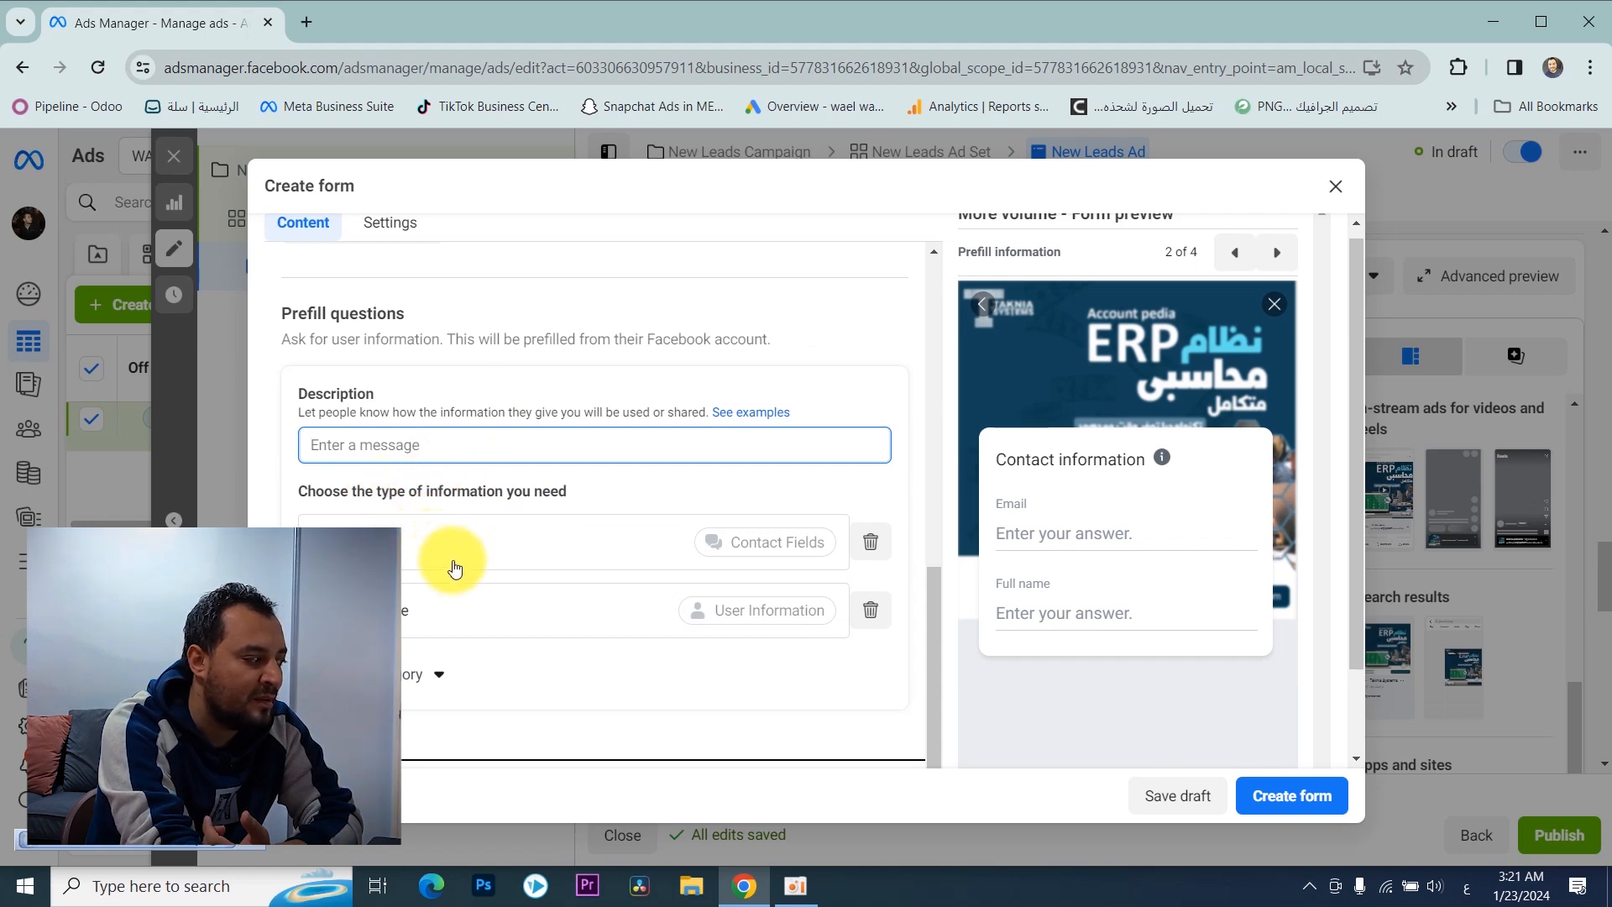
scroll(439, 609, "down", 2)
left_click(428, 571)
mouse_move(471, 616)
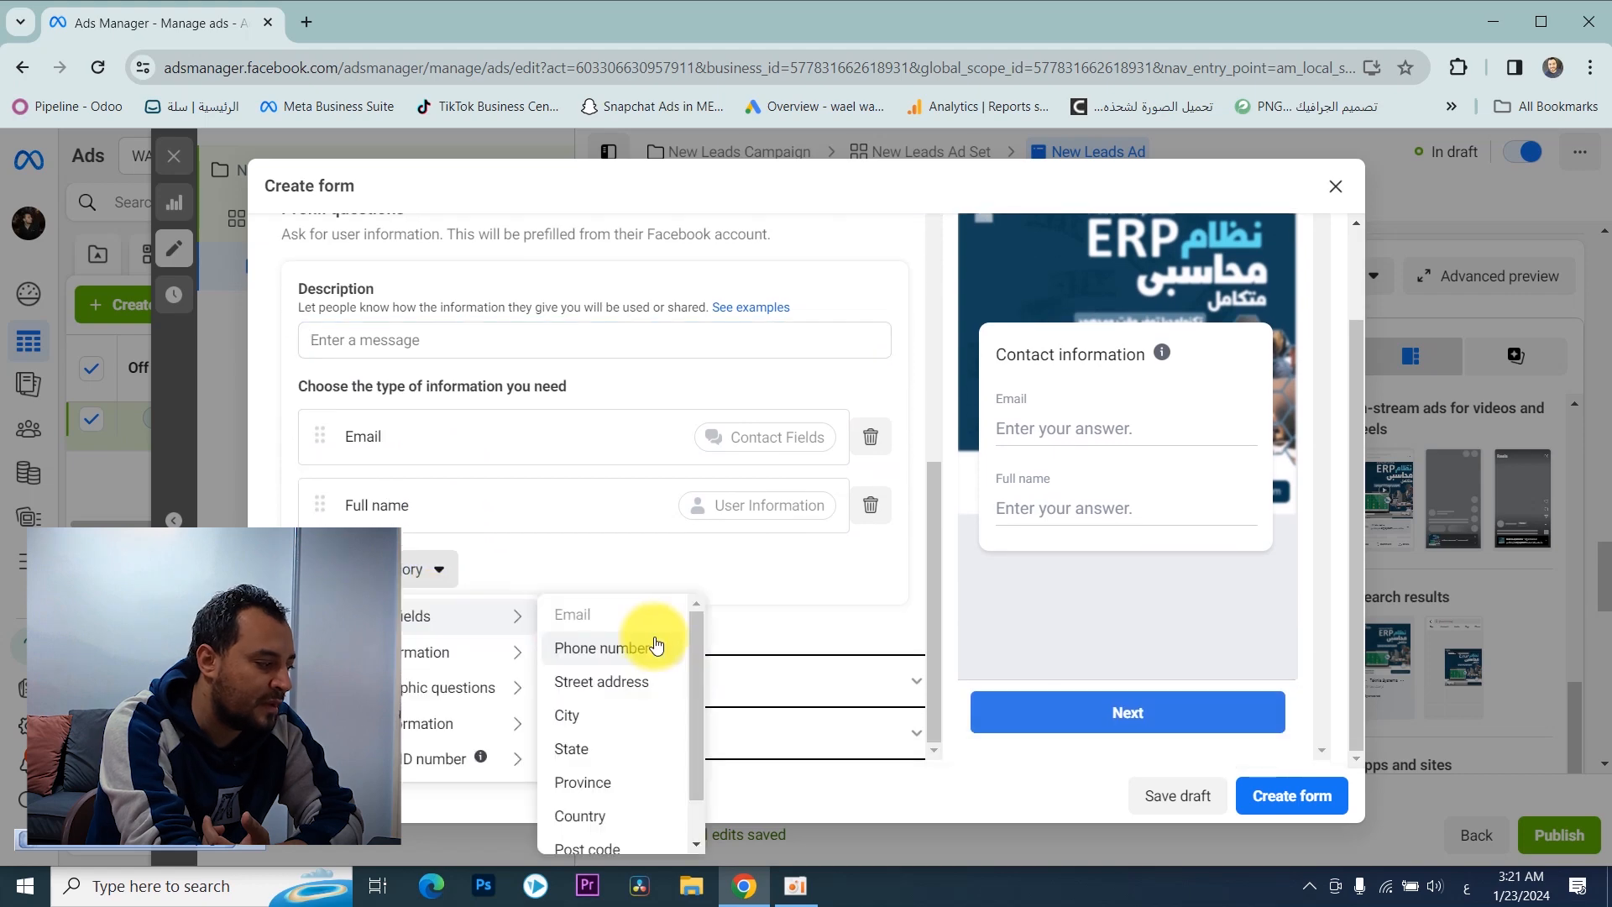
left_click(656, 647)
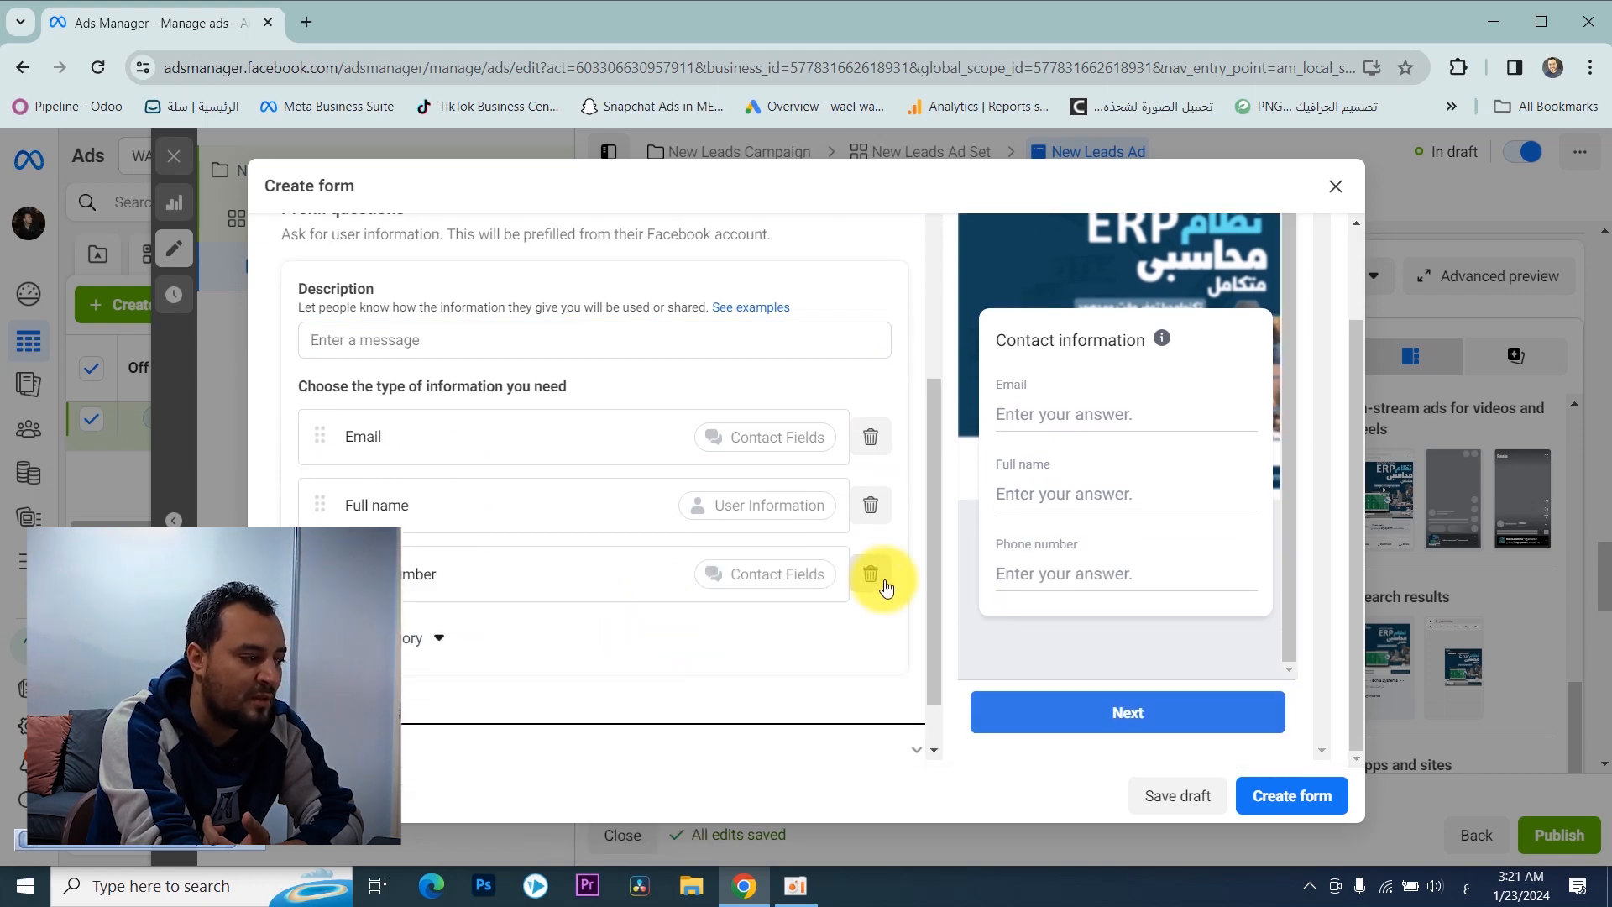
Step: Add a blank short answer question after the multiple choice question
scroll(927, 556, "up", 3)
scroll(815, 482, "up", 3)
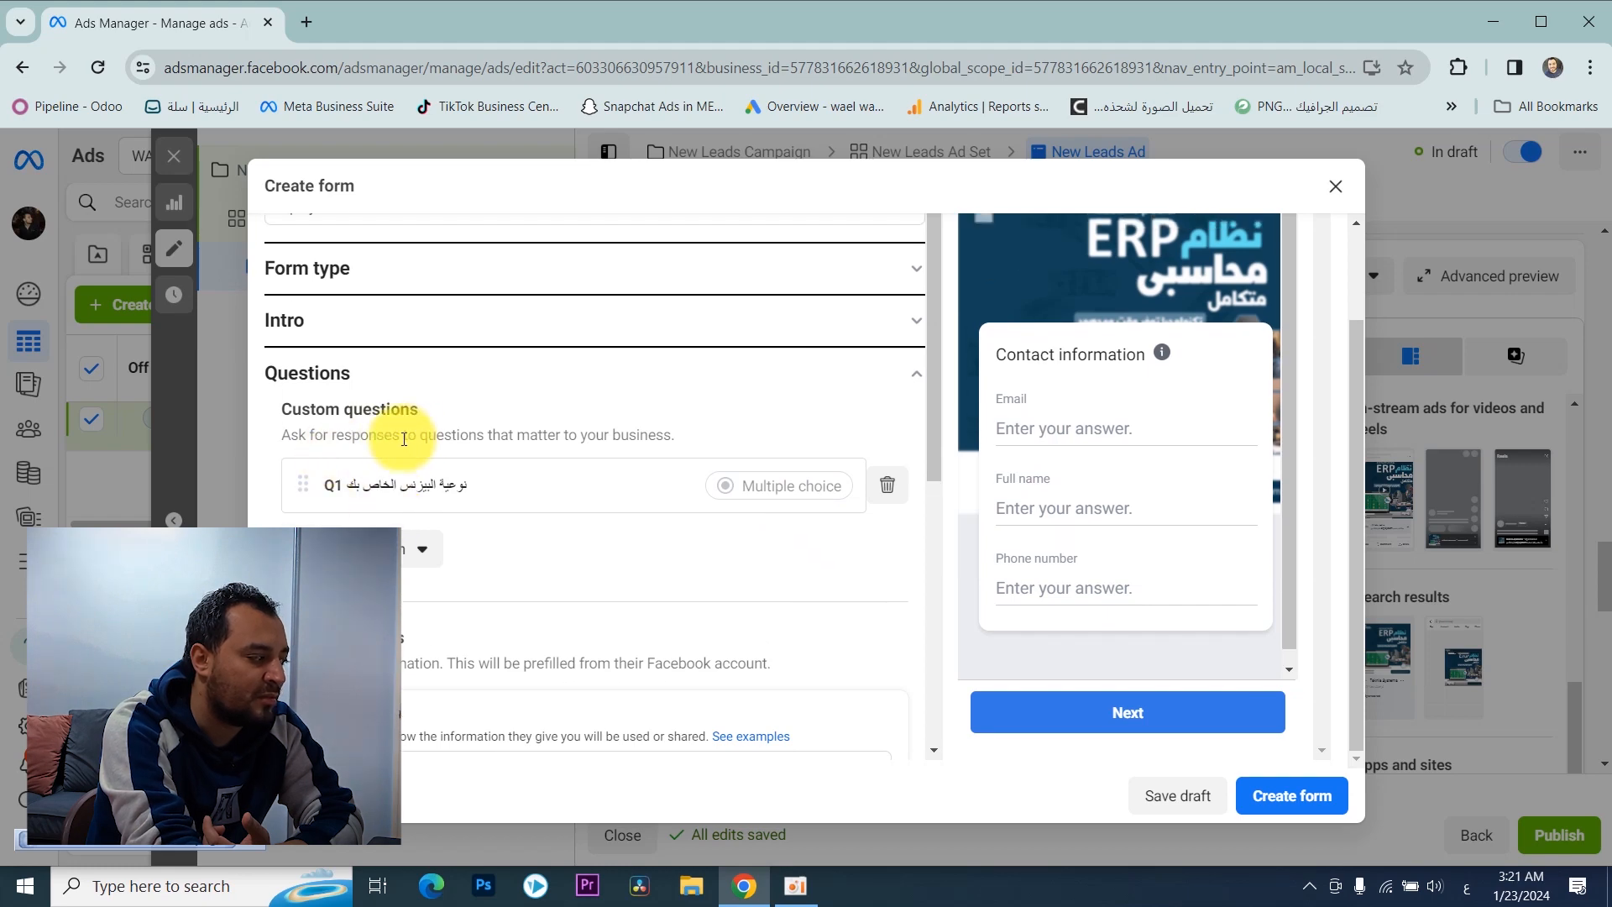
left_click(419, 548)
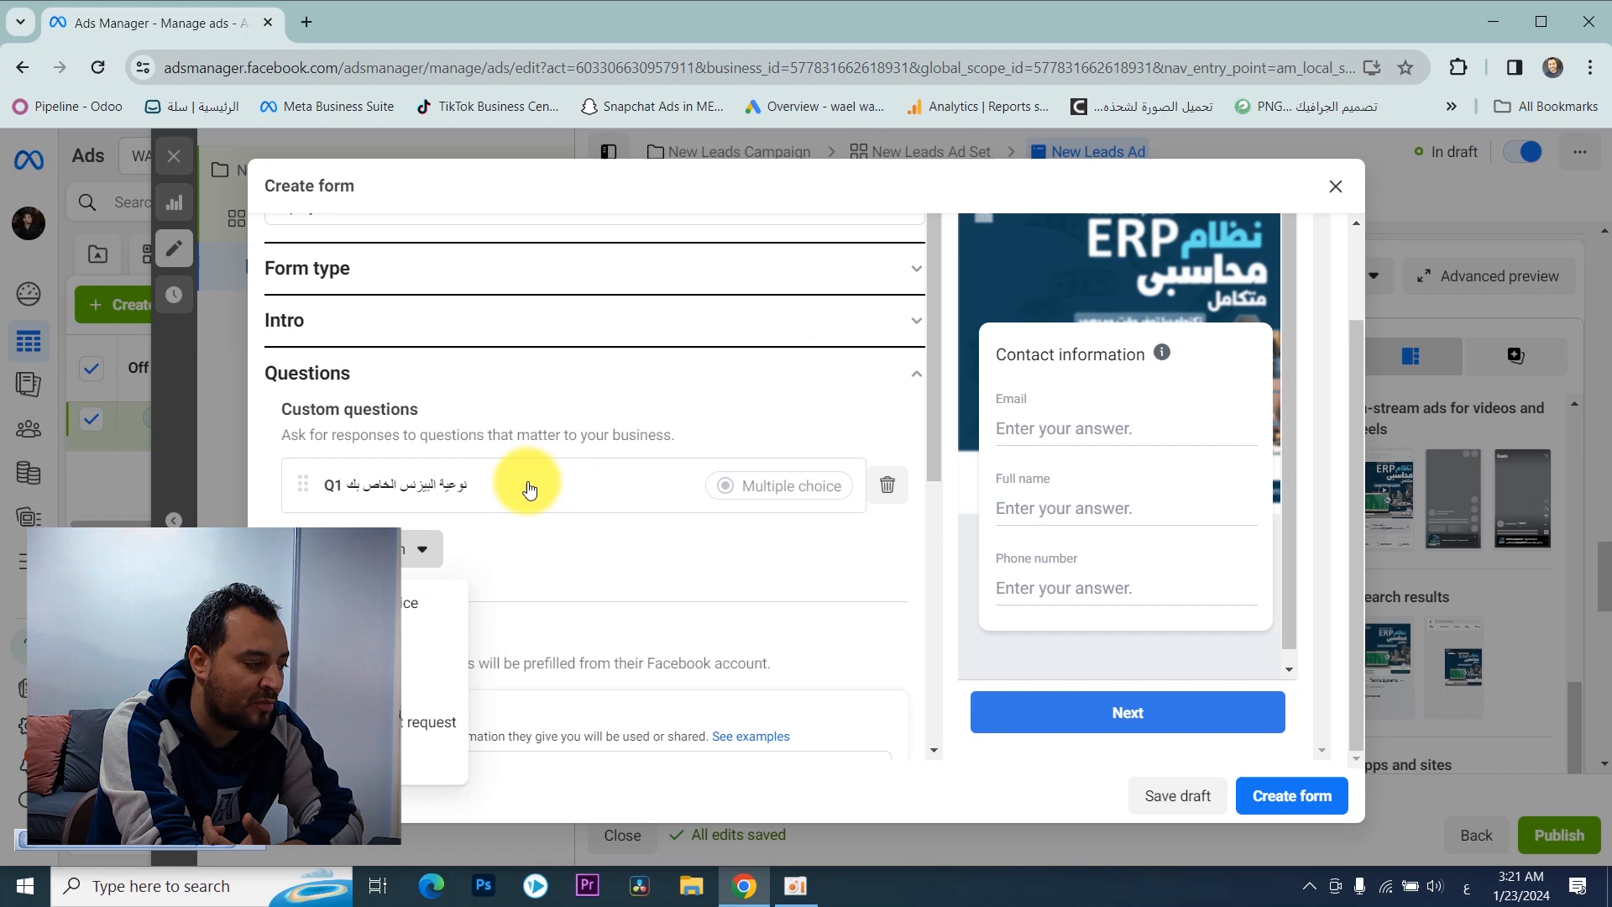
left_click(430, 641)
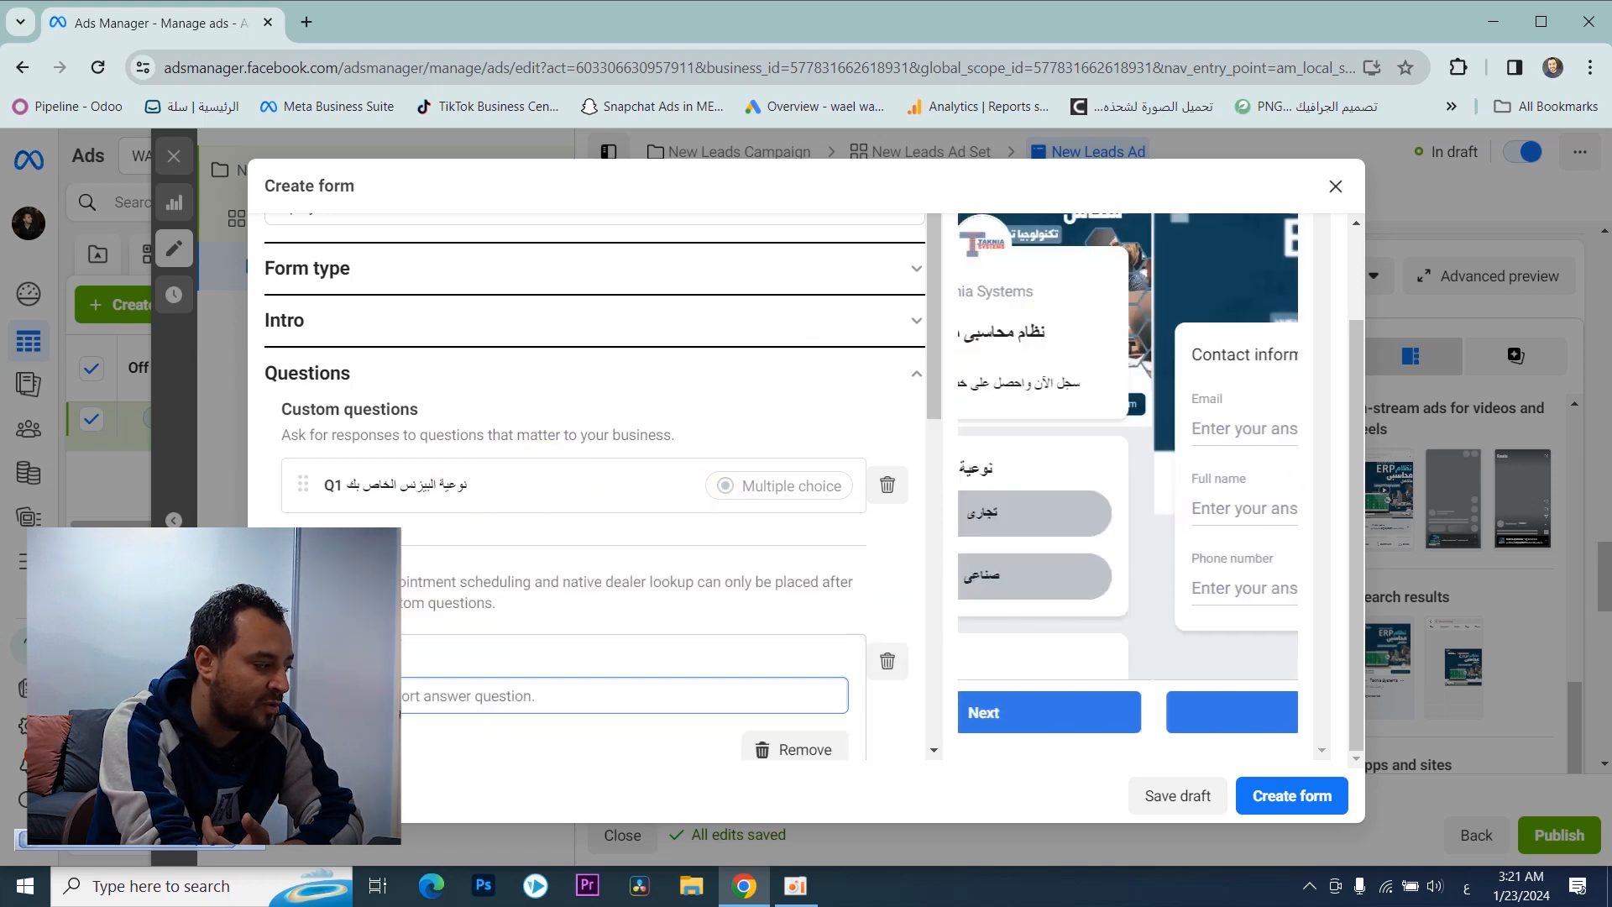
scroll(537, 538, "down", 2)
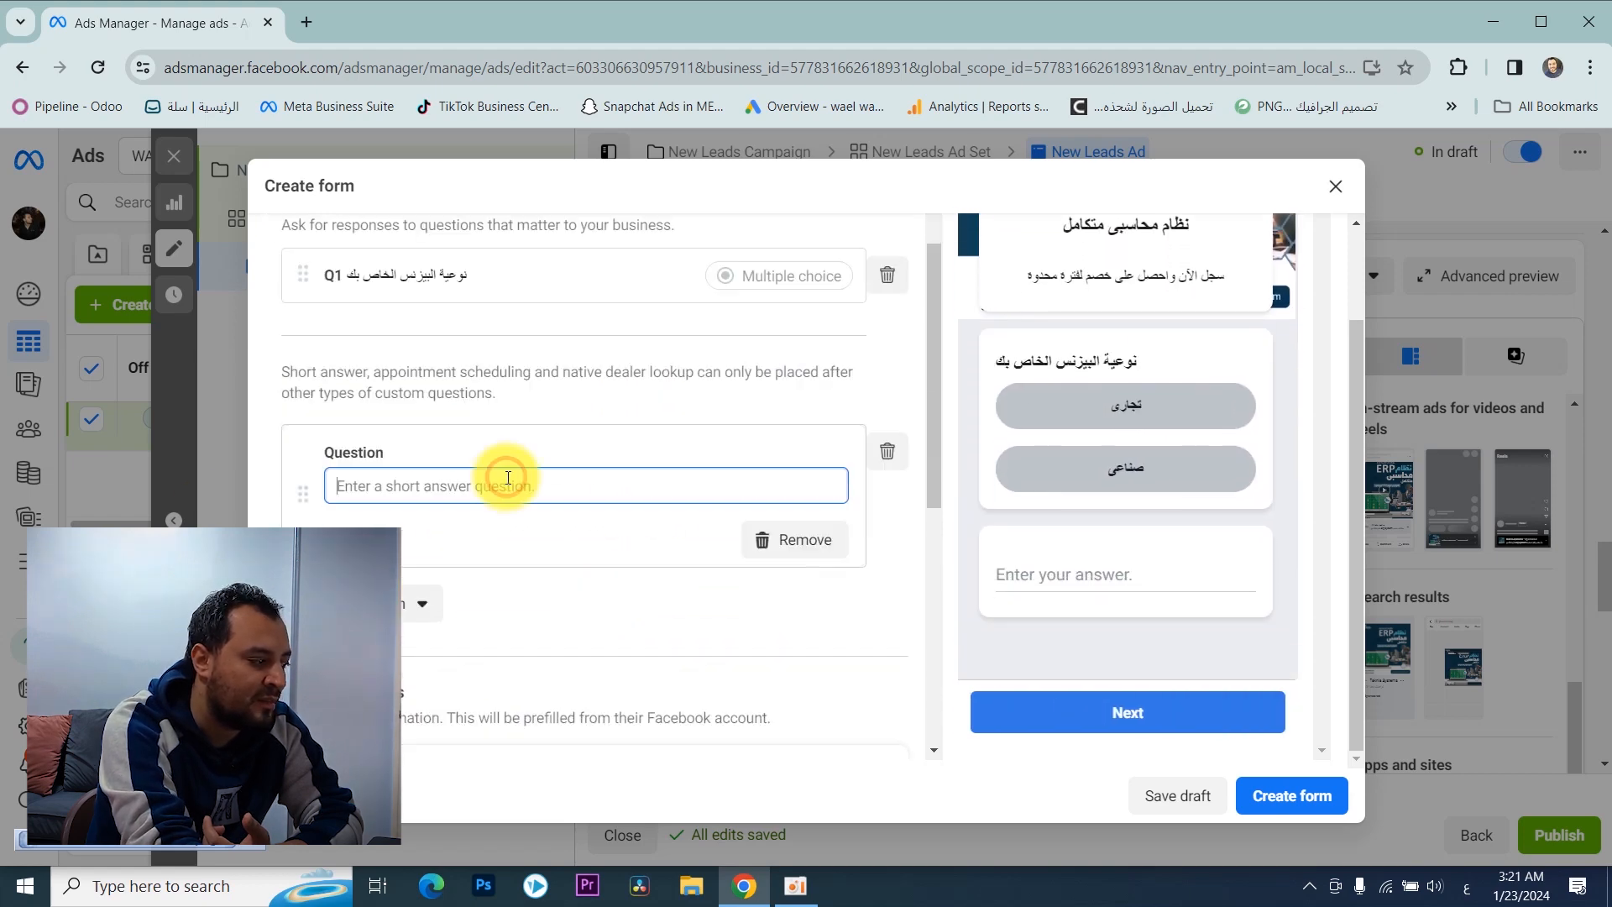
scroll(557, 542, "down", 3)
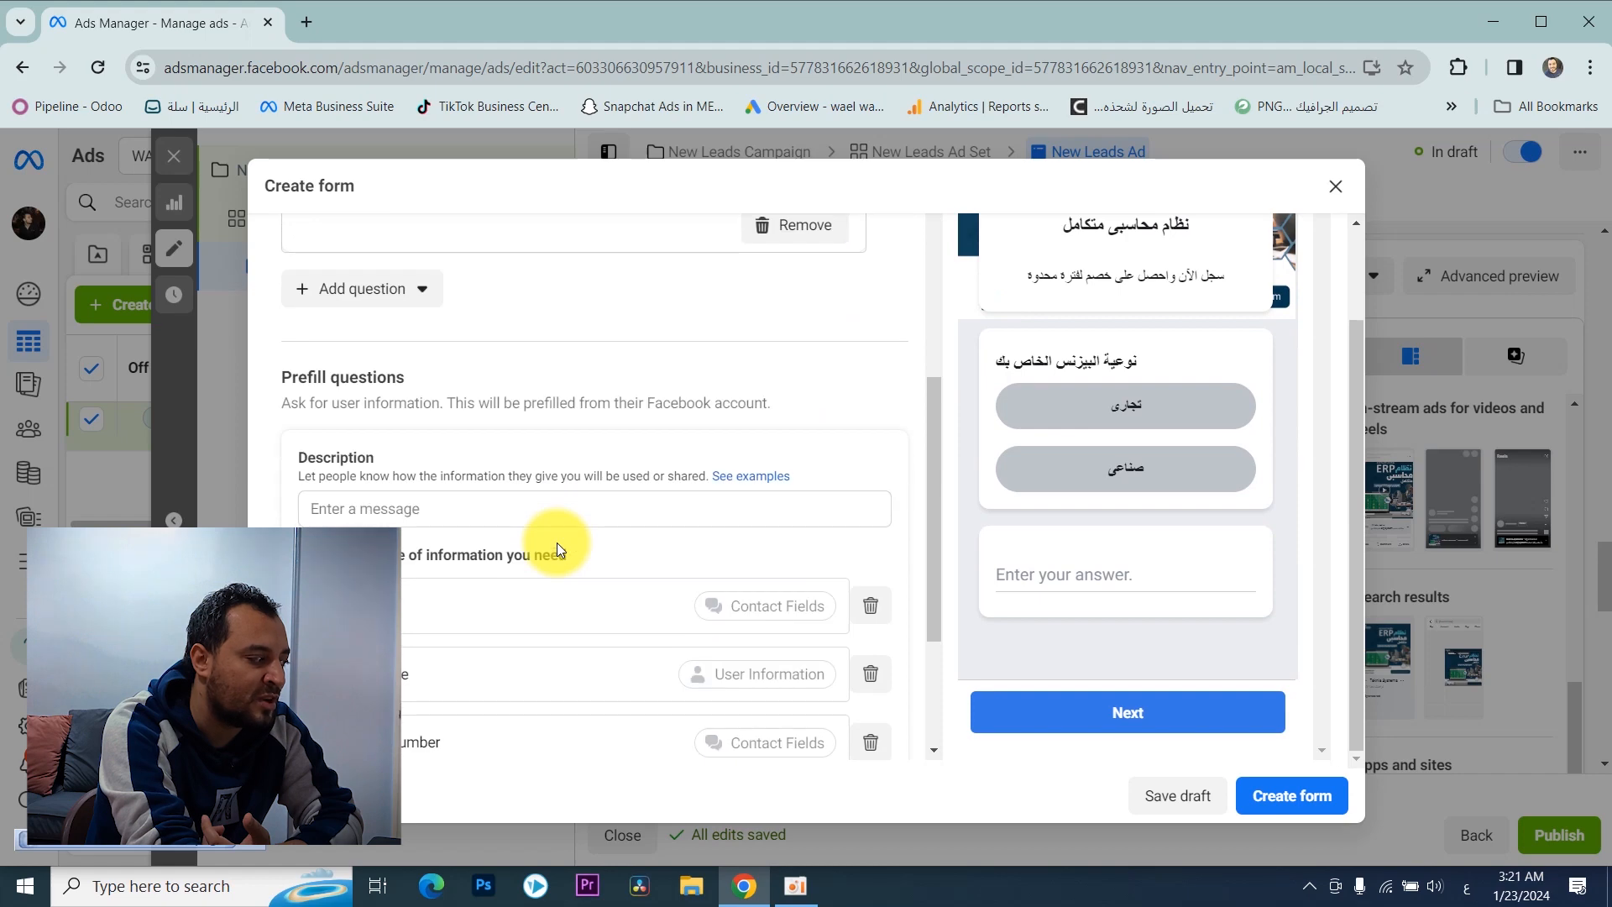
Step: Review the short answer question and the prefill contact fields against the form preview
left_click(495, 511)
scroll(498, 511, "down", 1)
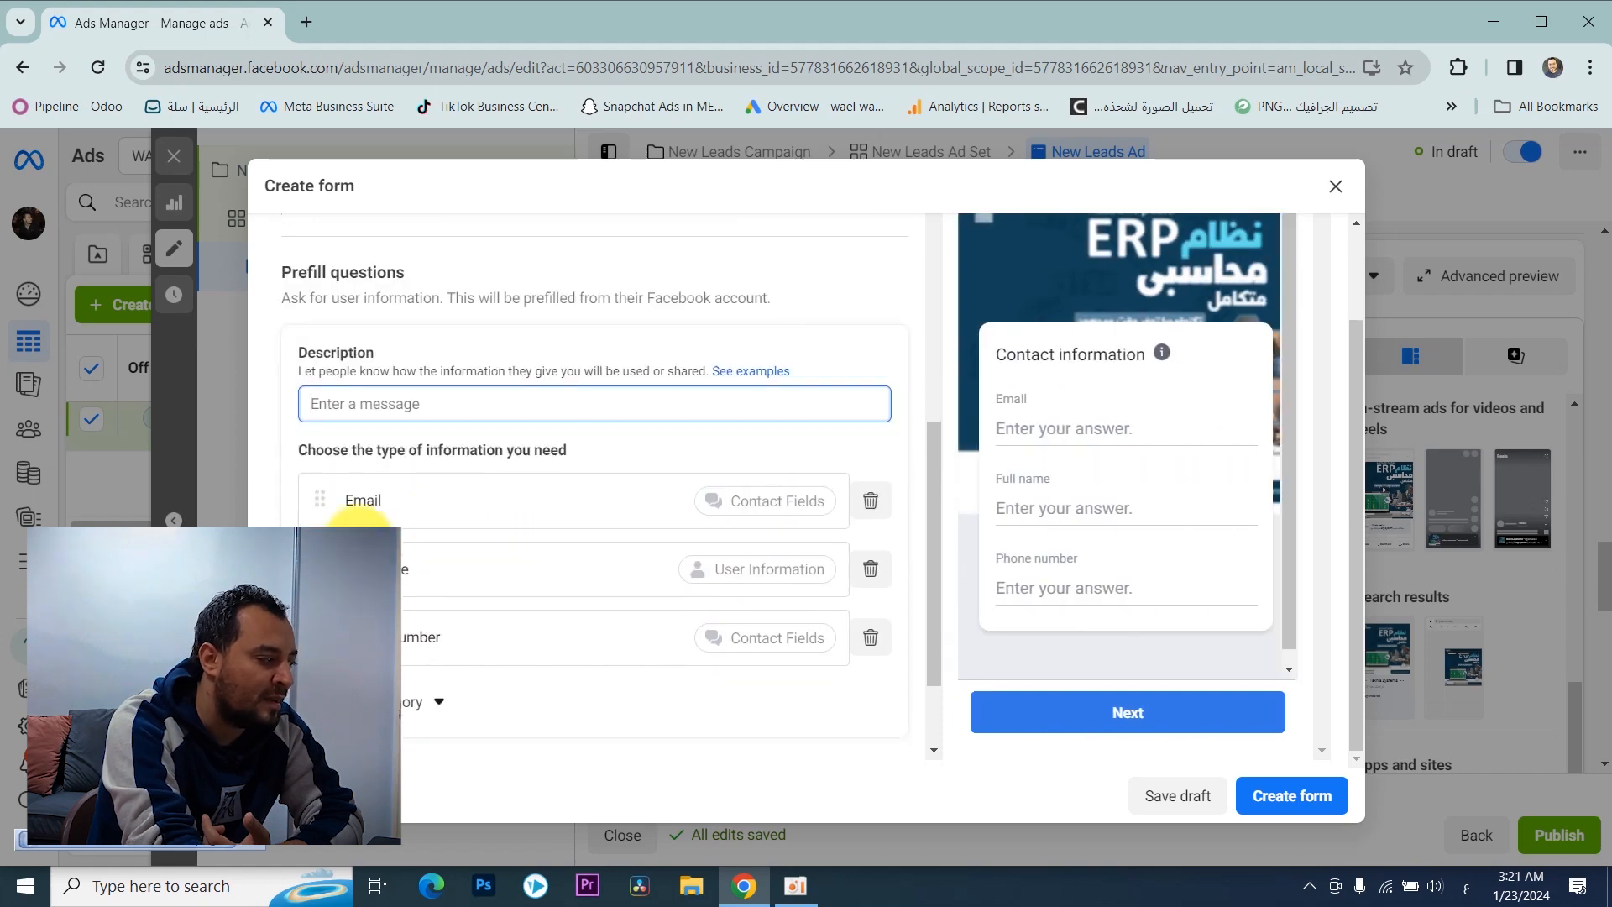
scroll(453, 420, "up", 3)
left_click(461, 381)
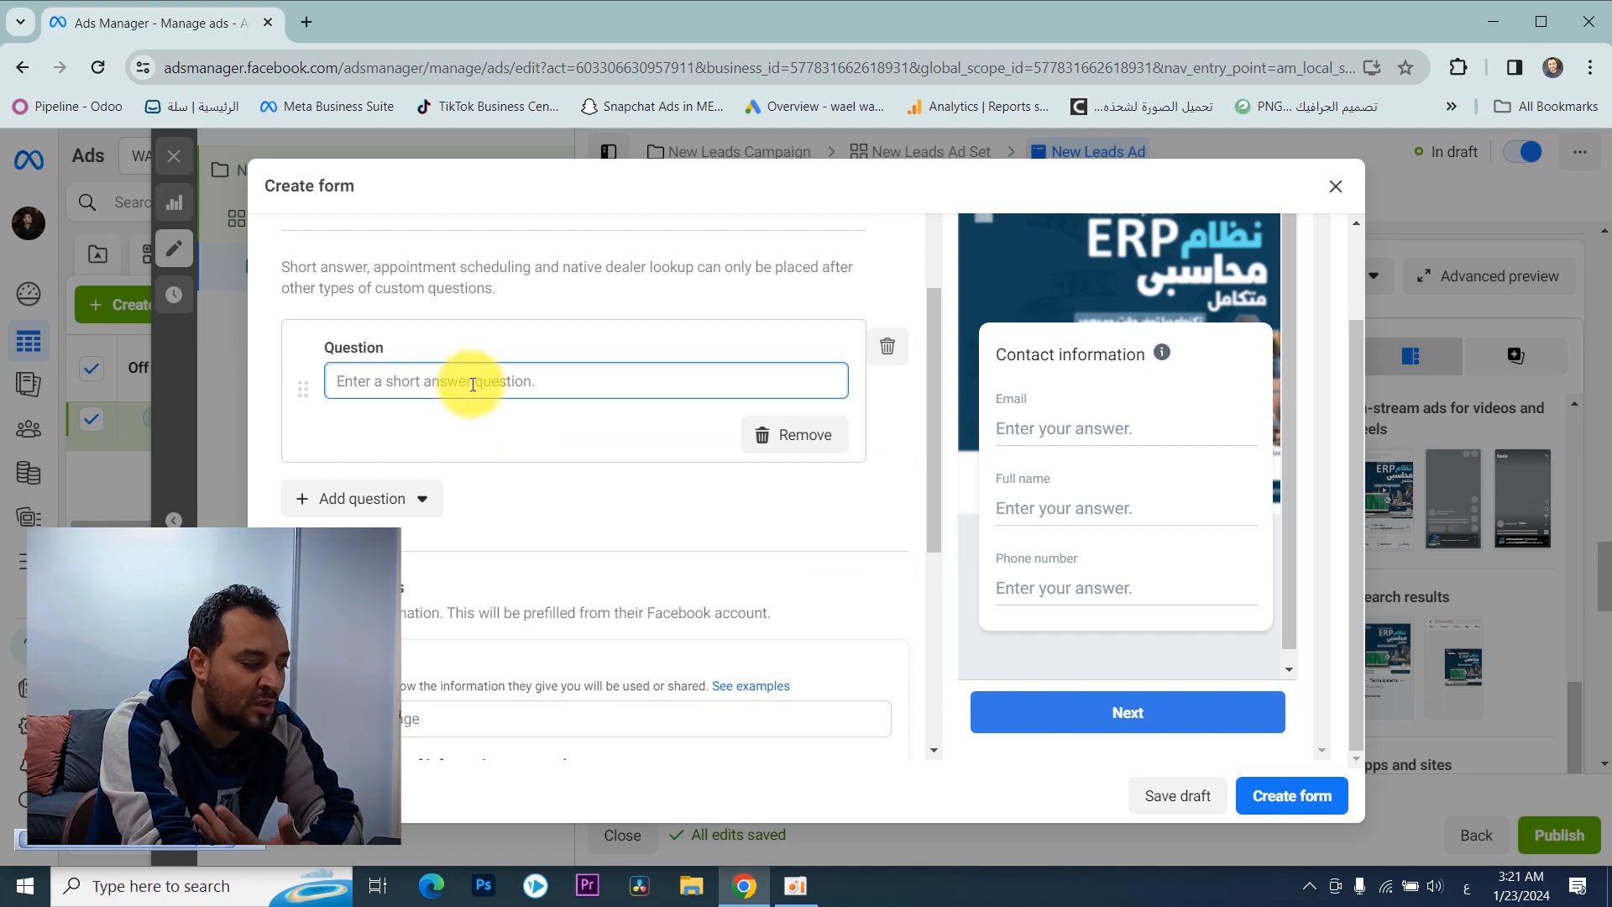
scroll(427, 477, "up", 1)
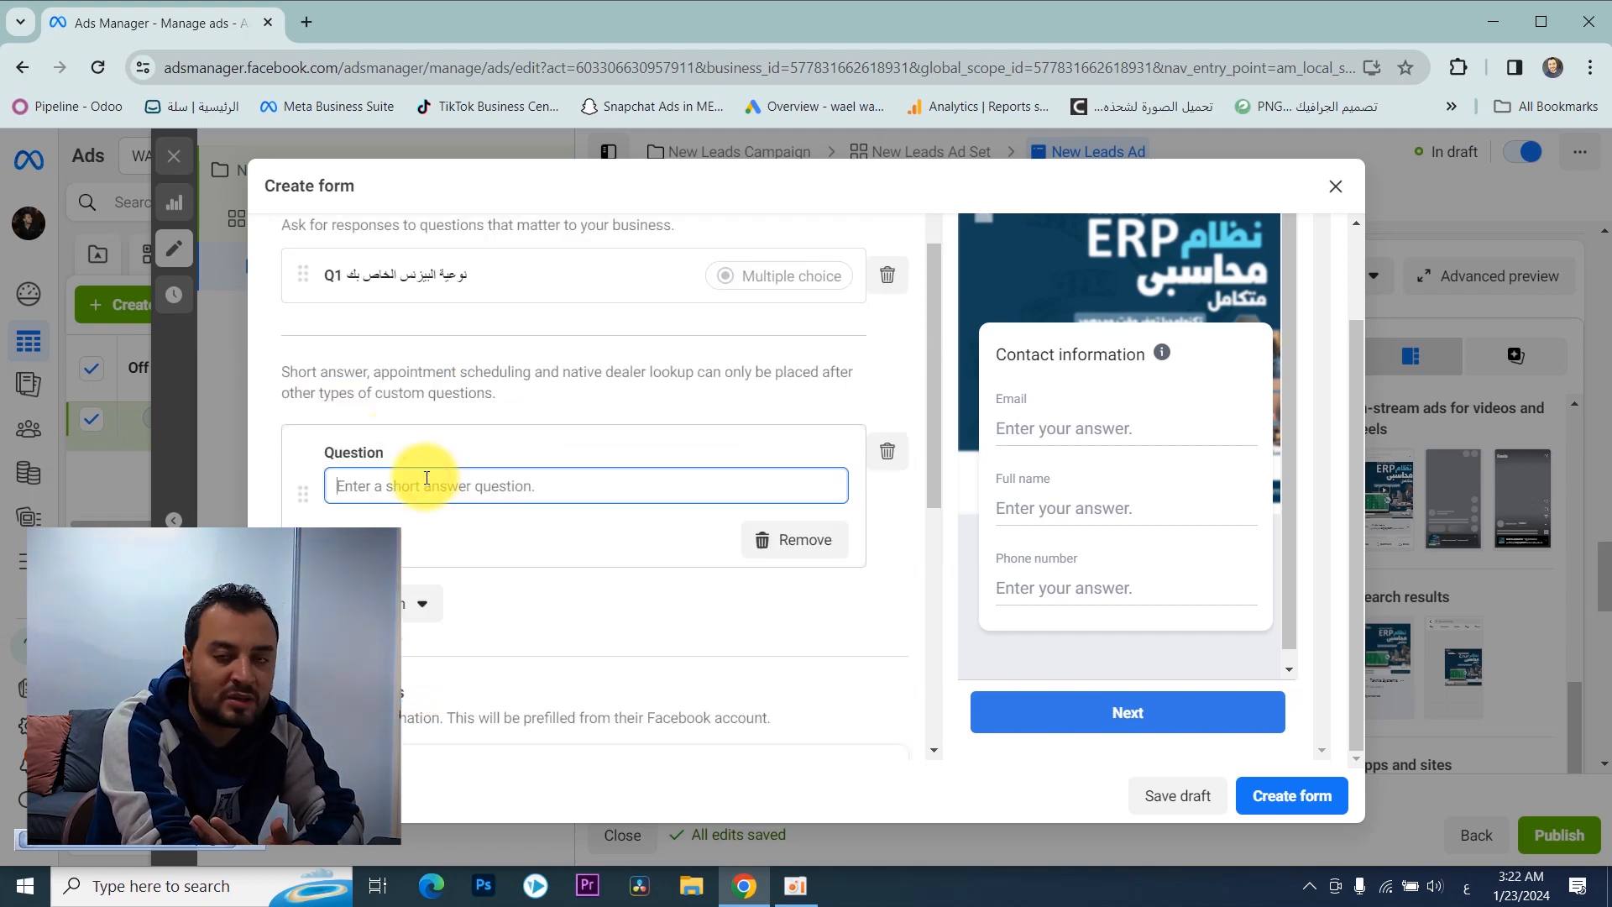
scroll(425, 471, "down", 2)
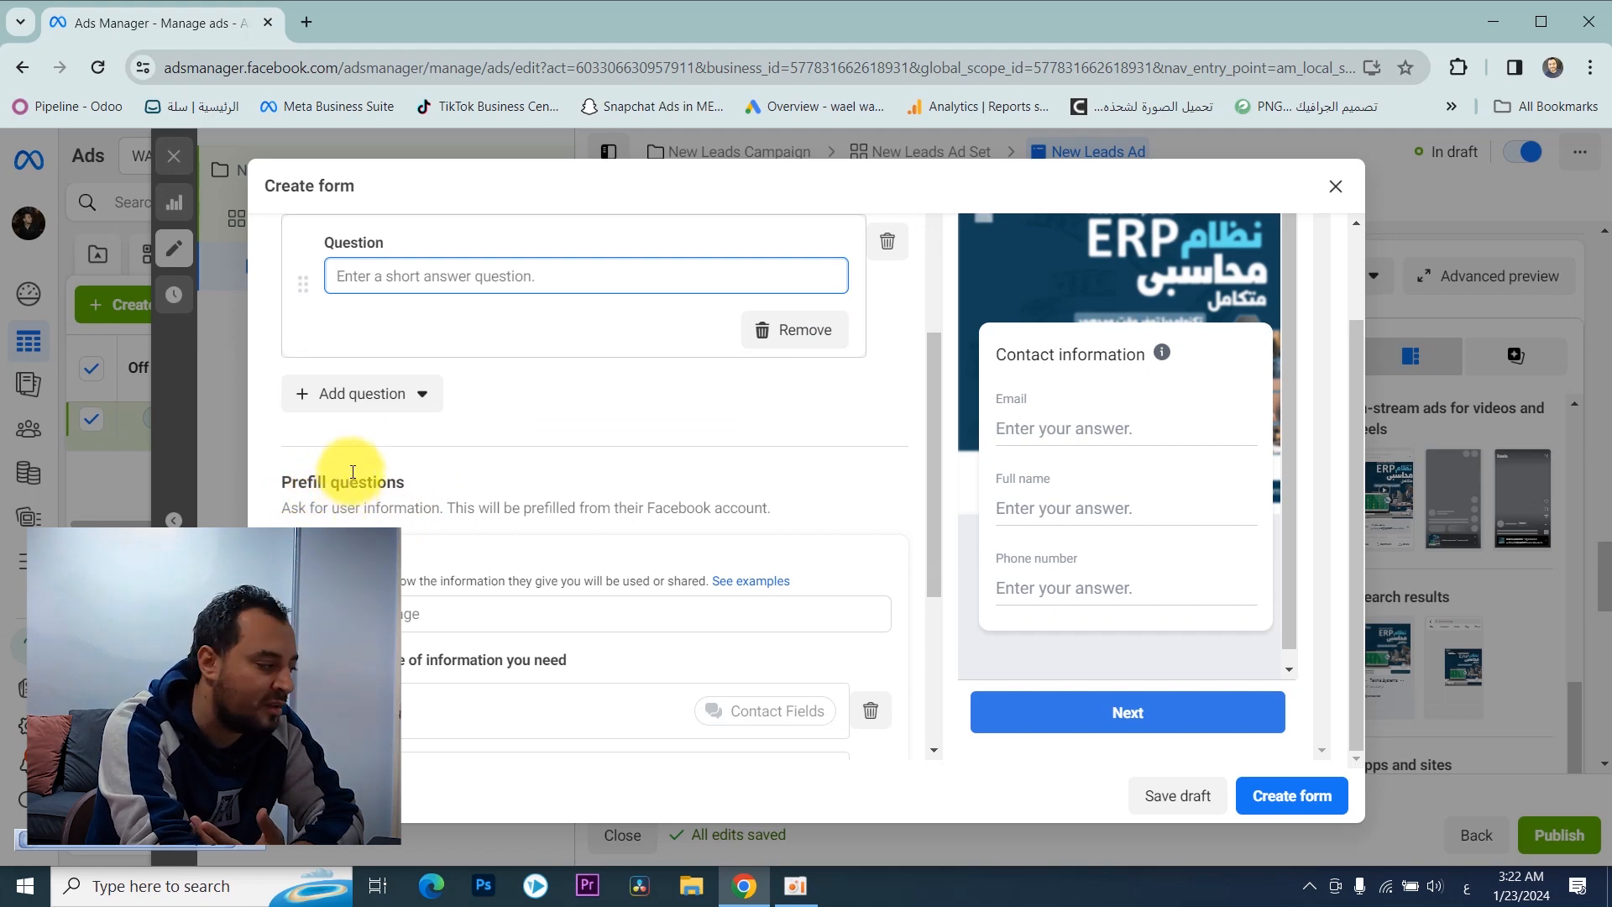
scroll(352, 471, "down", 2)
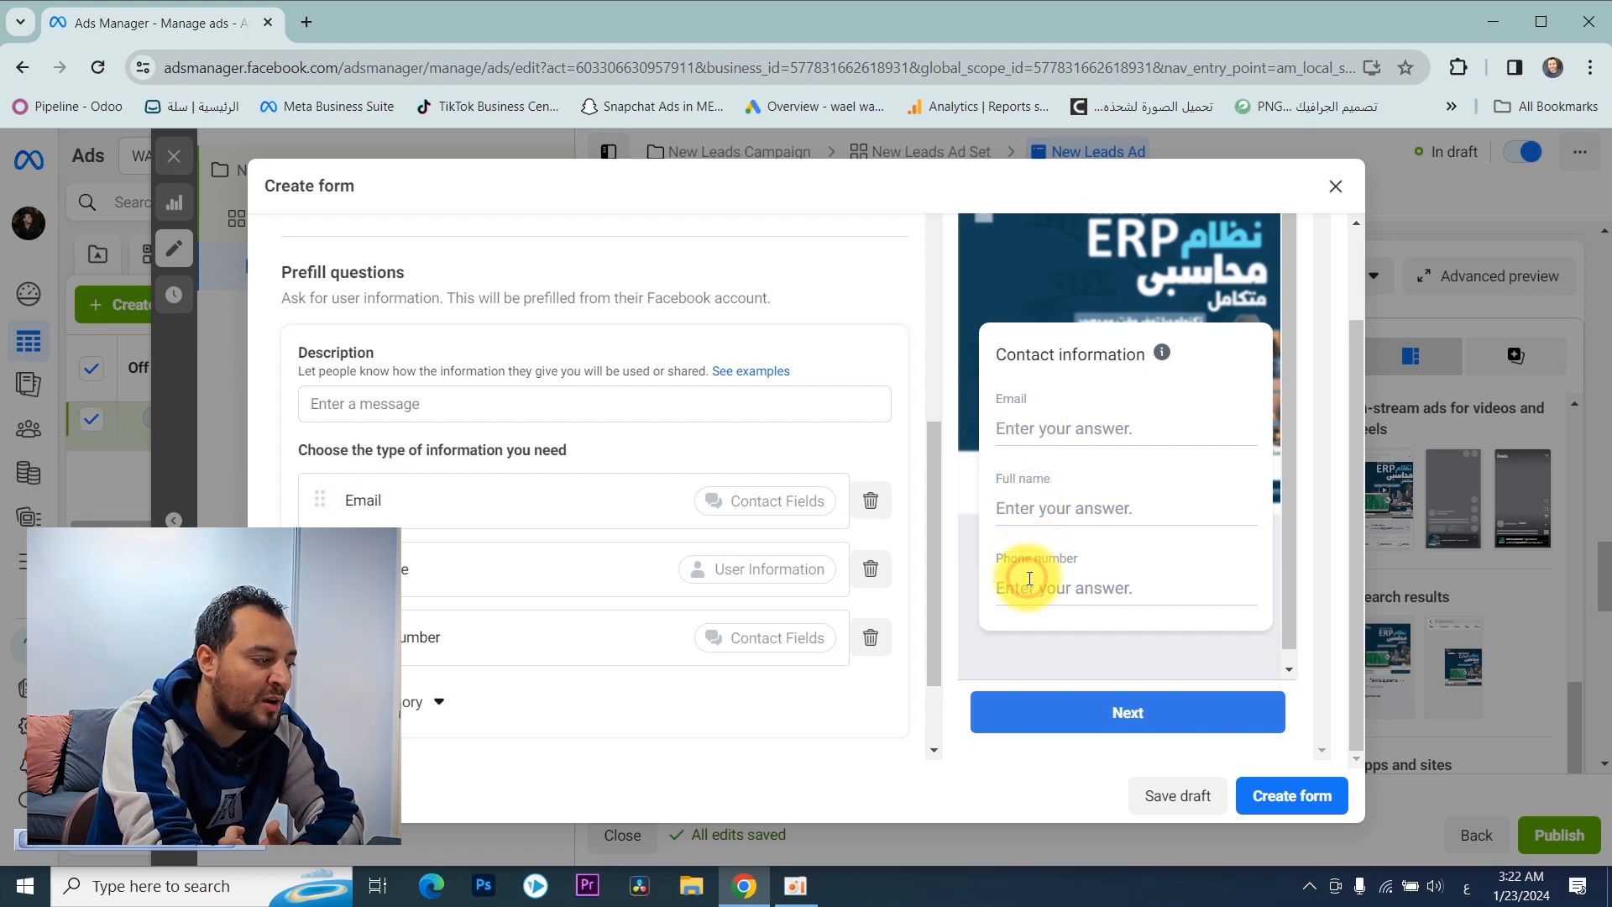
scroll(538, 470, "down", 2)
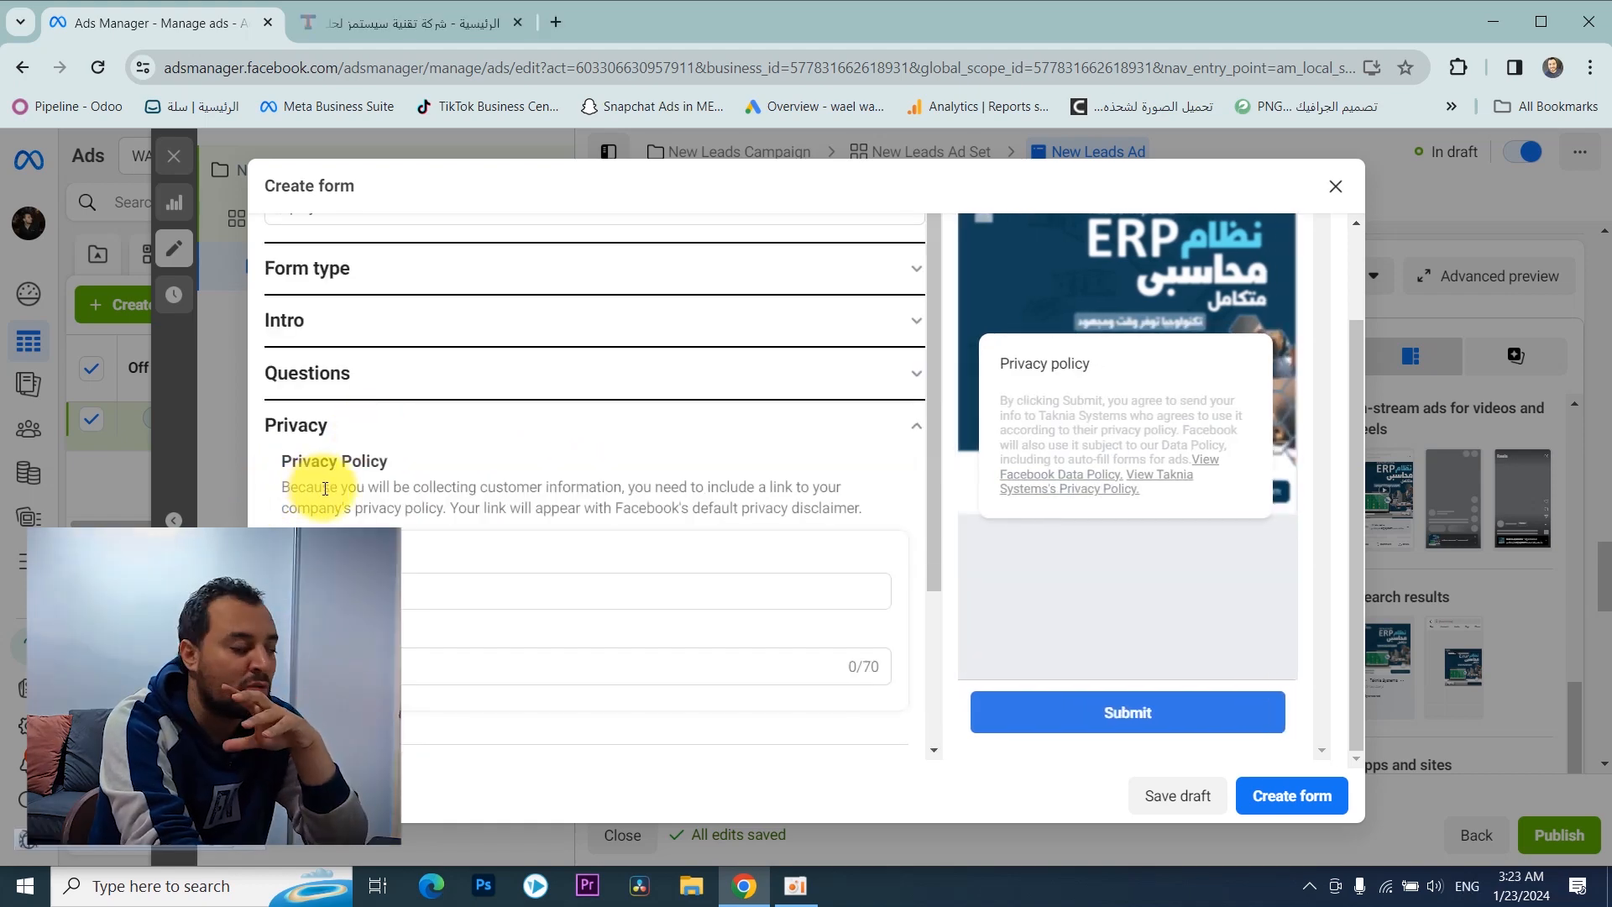
left_click(353, 591)
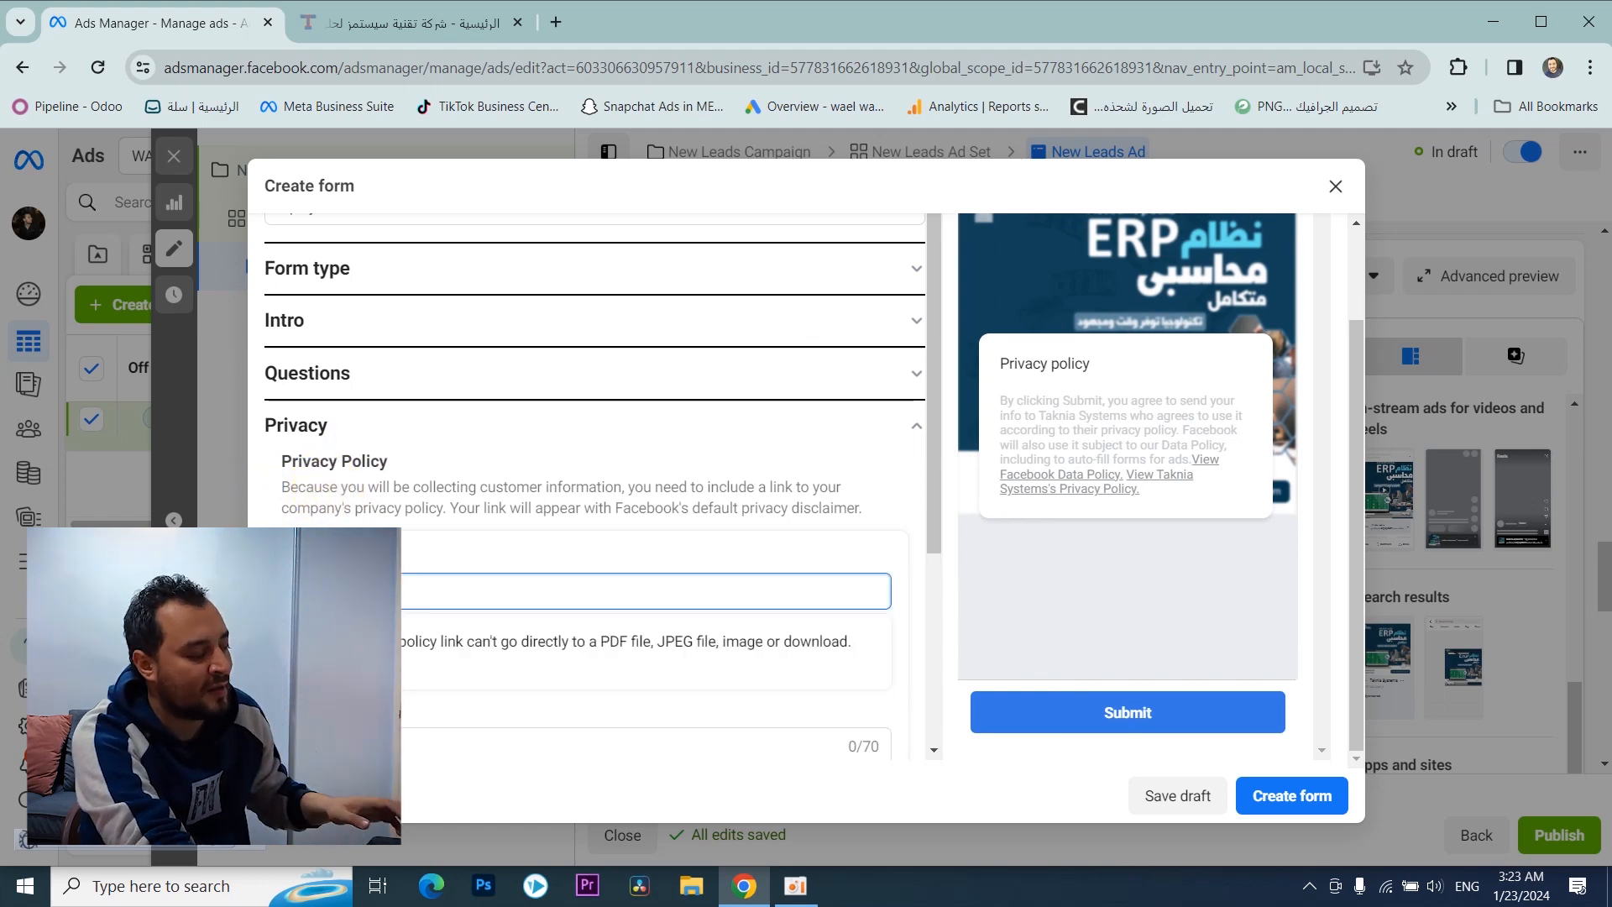
type("https://takniasystems.com/en/")
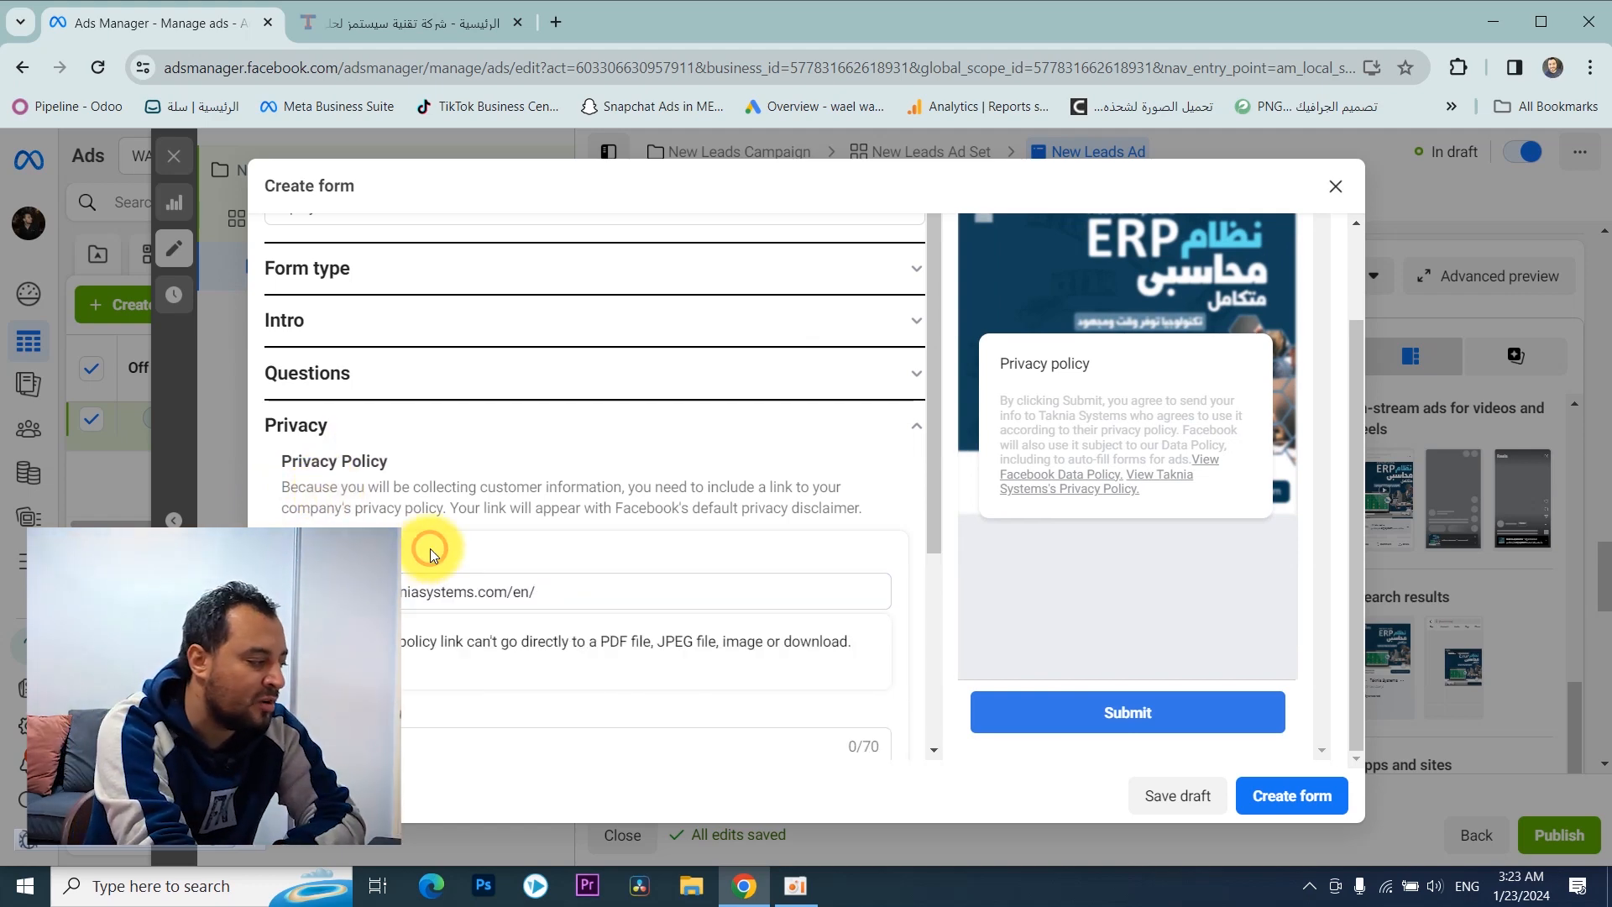
key("Tab")
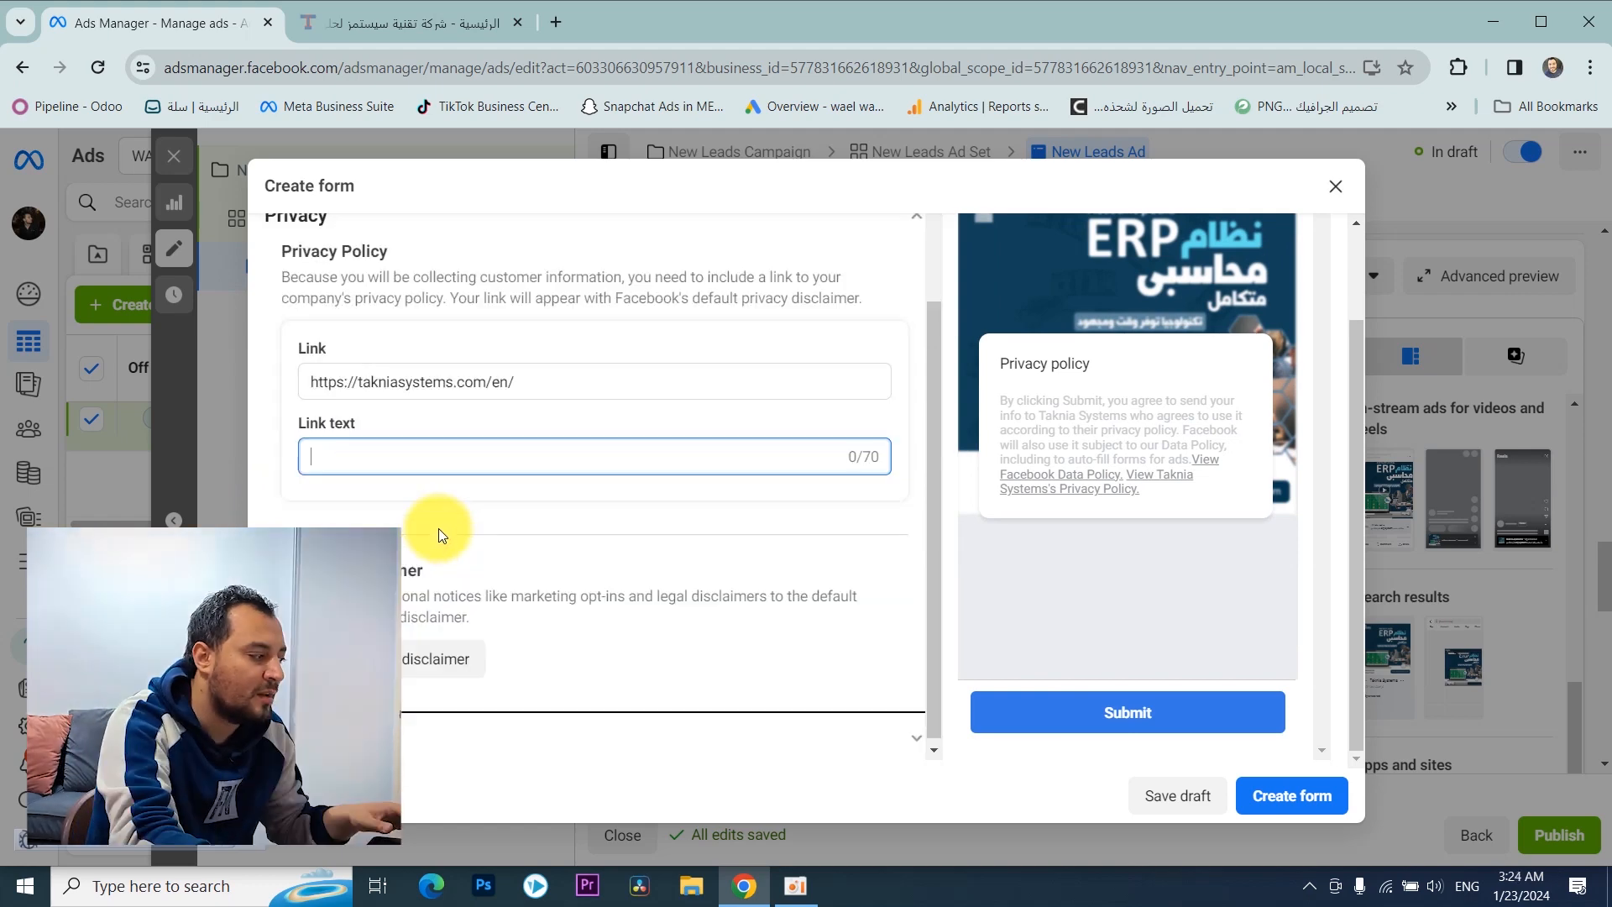
triple_click(477, 383)
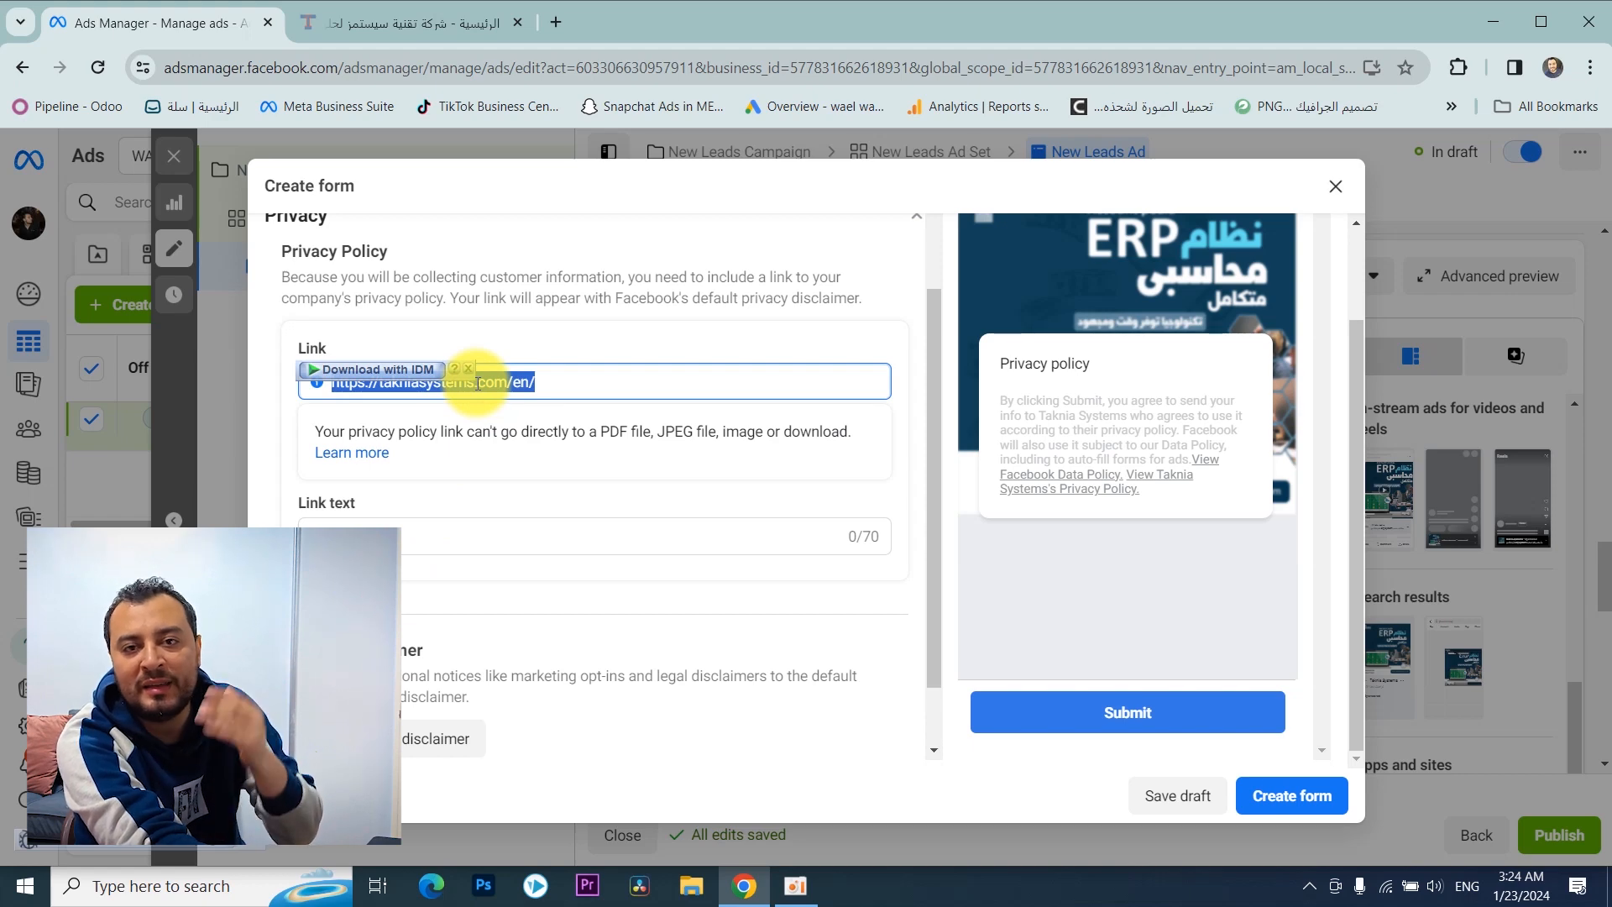
Step: Set the completion message headline to "شكرًا على تسجيلك سوف يتم التواصل معك فى خلال 48 ساعة"
left_click(622, 364)
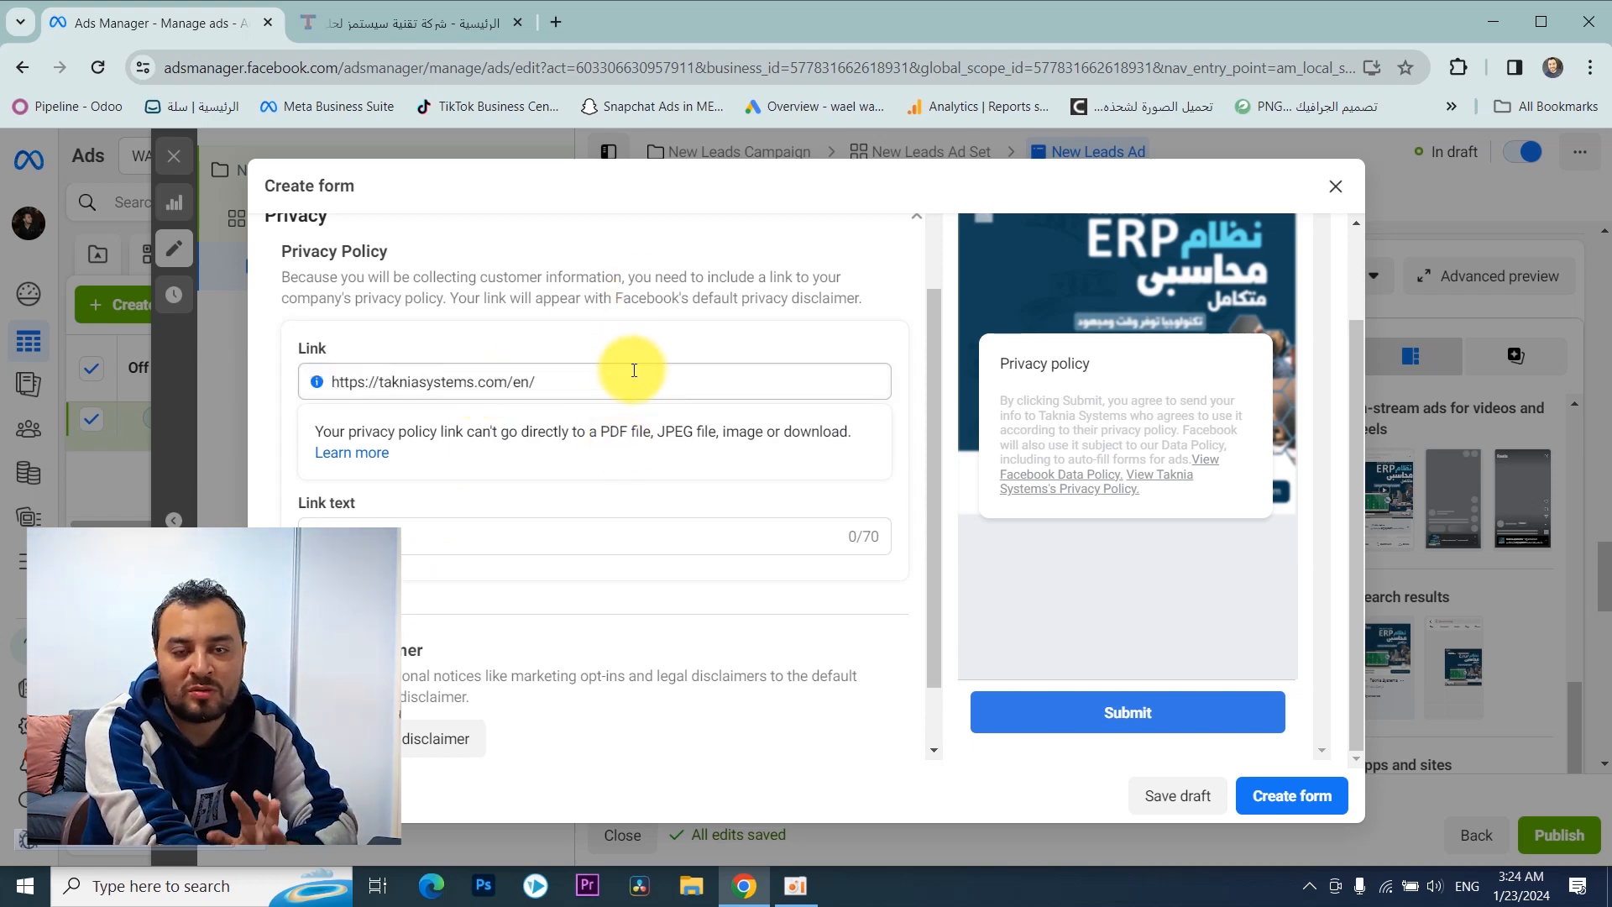
triple_click(413, 383)
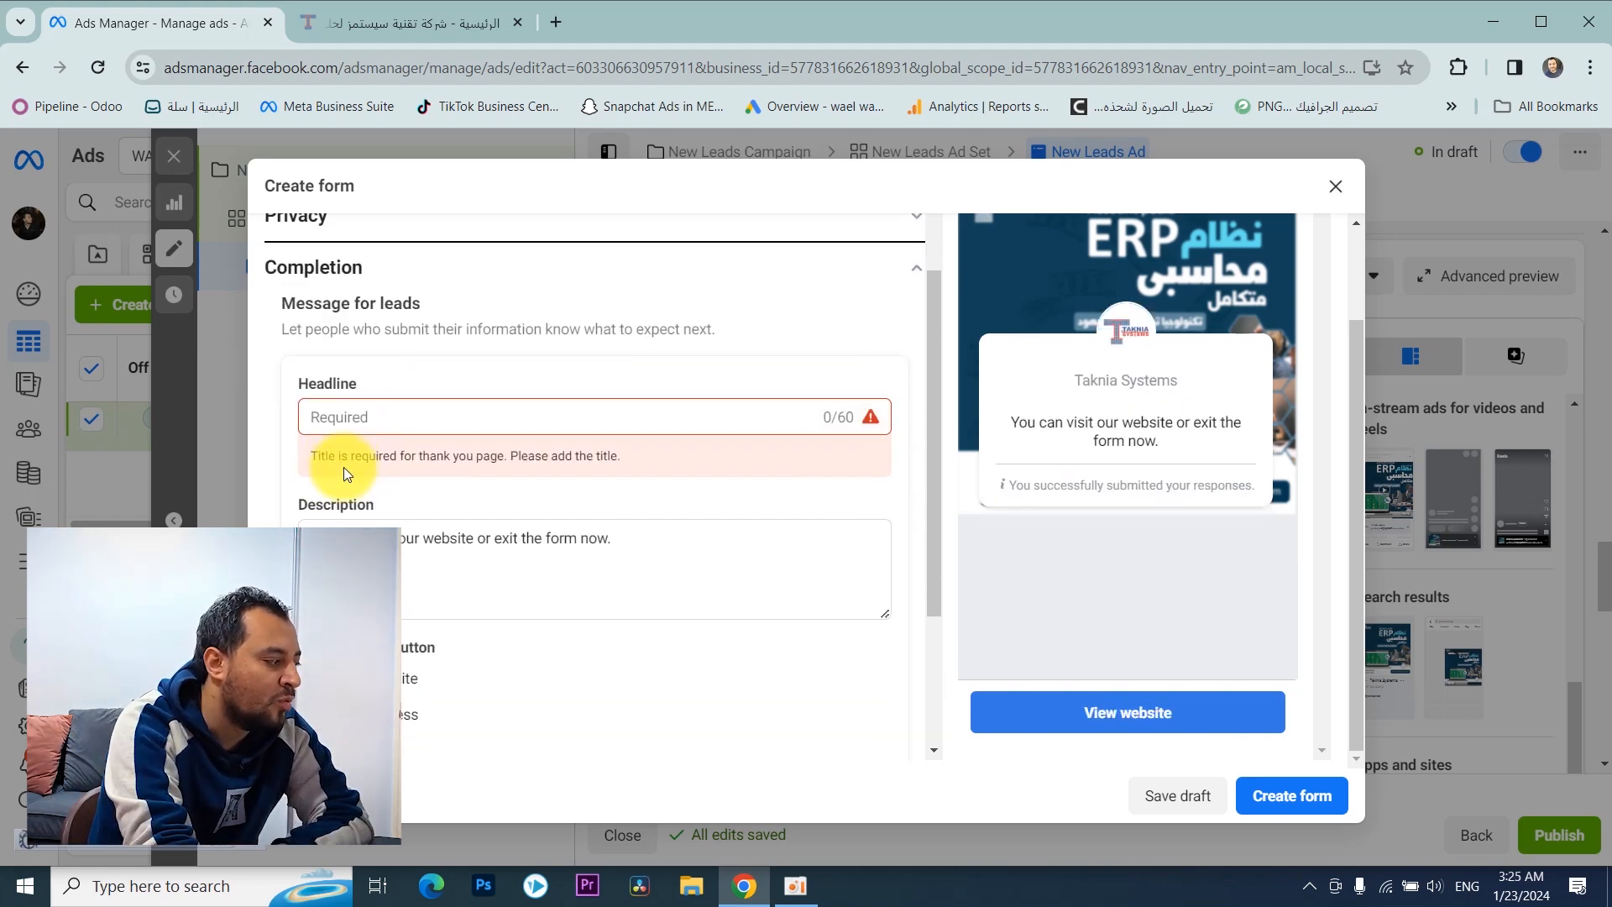
left_click(375, 417)
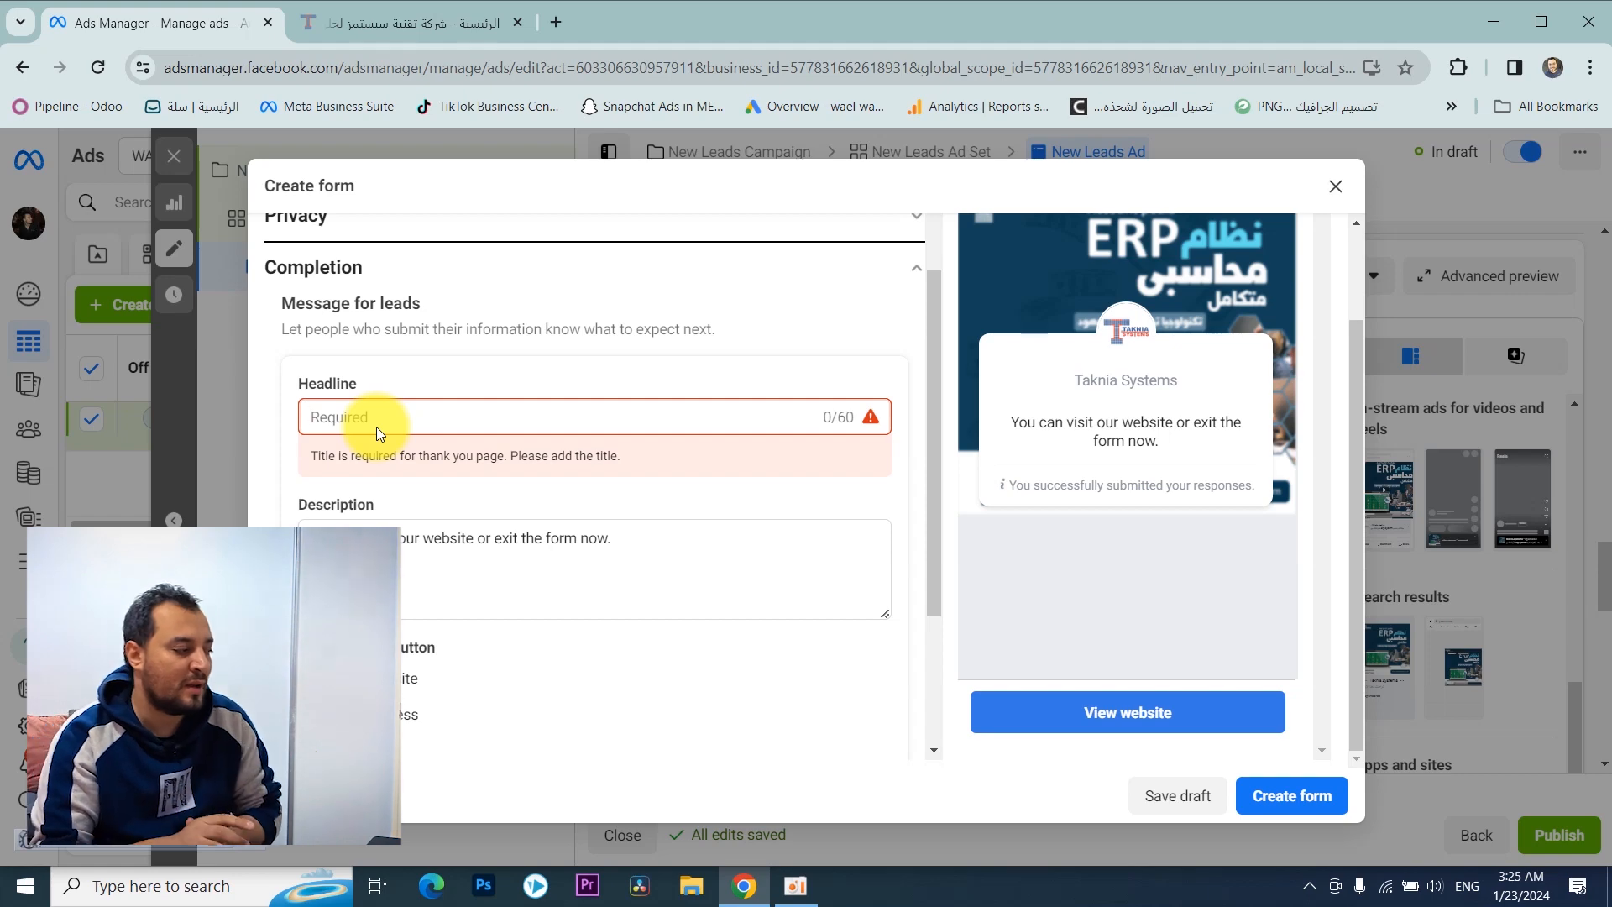
key("alt+shift")
type("ش")
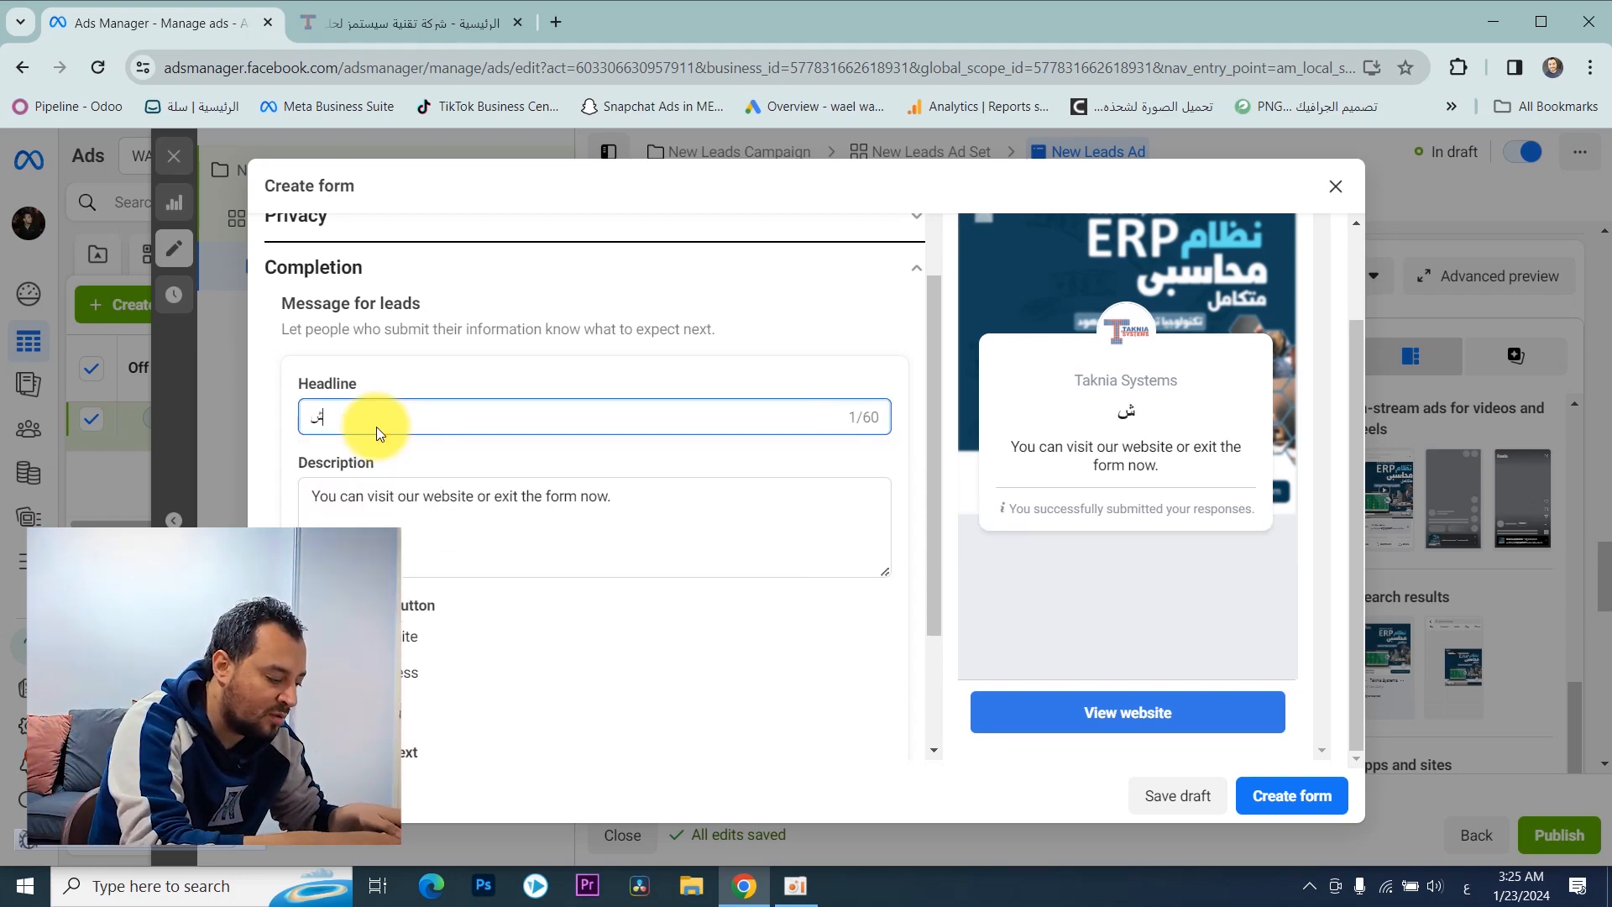
type("كرًا على تسج")
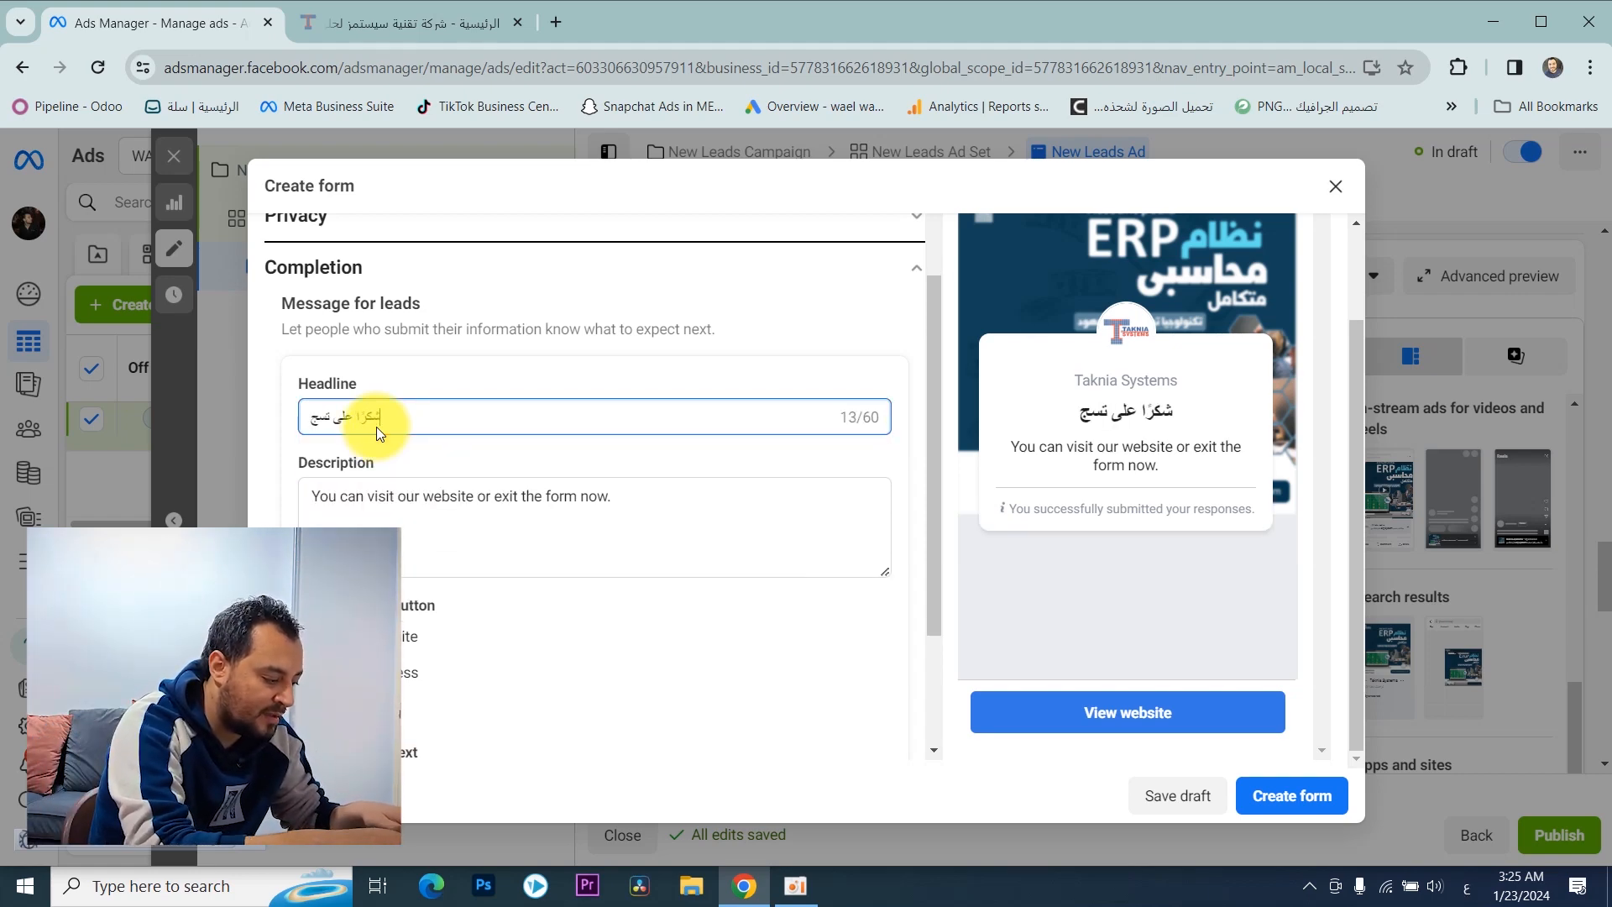
type("يلك سوف")
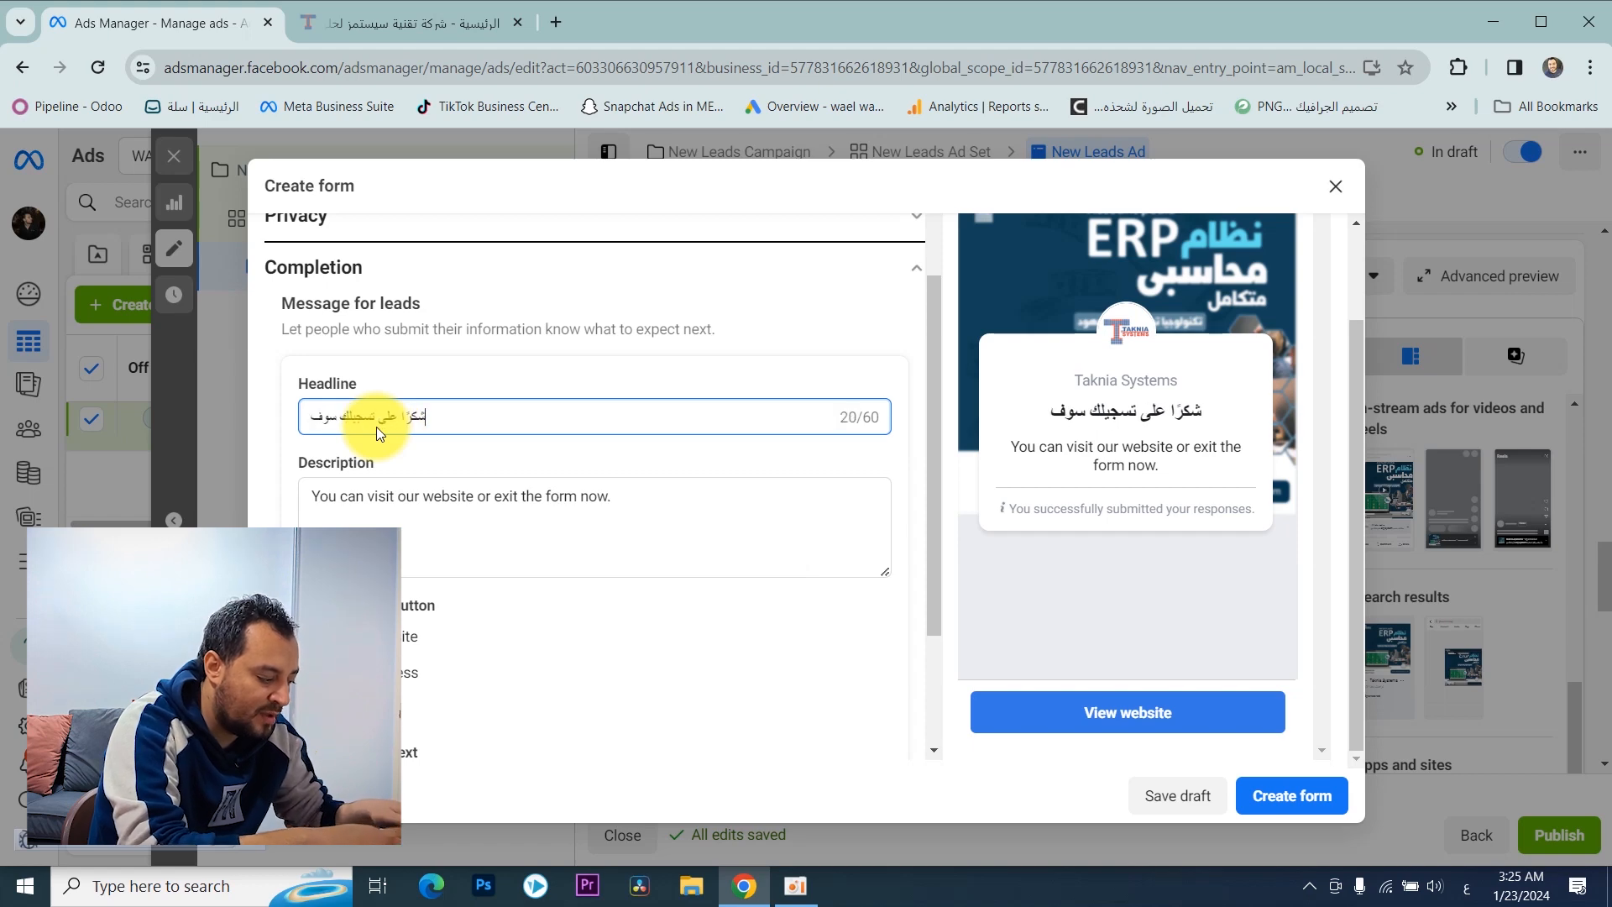
type(" يتم التو")
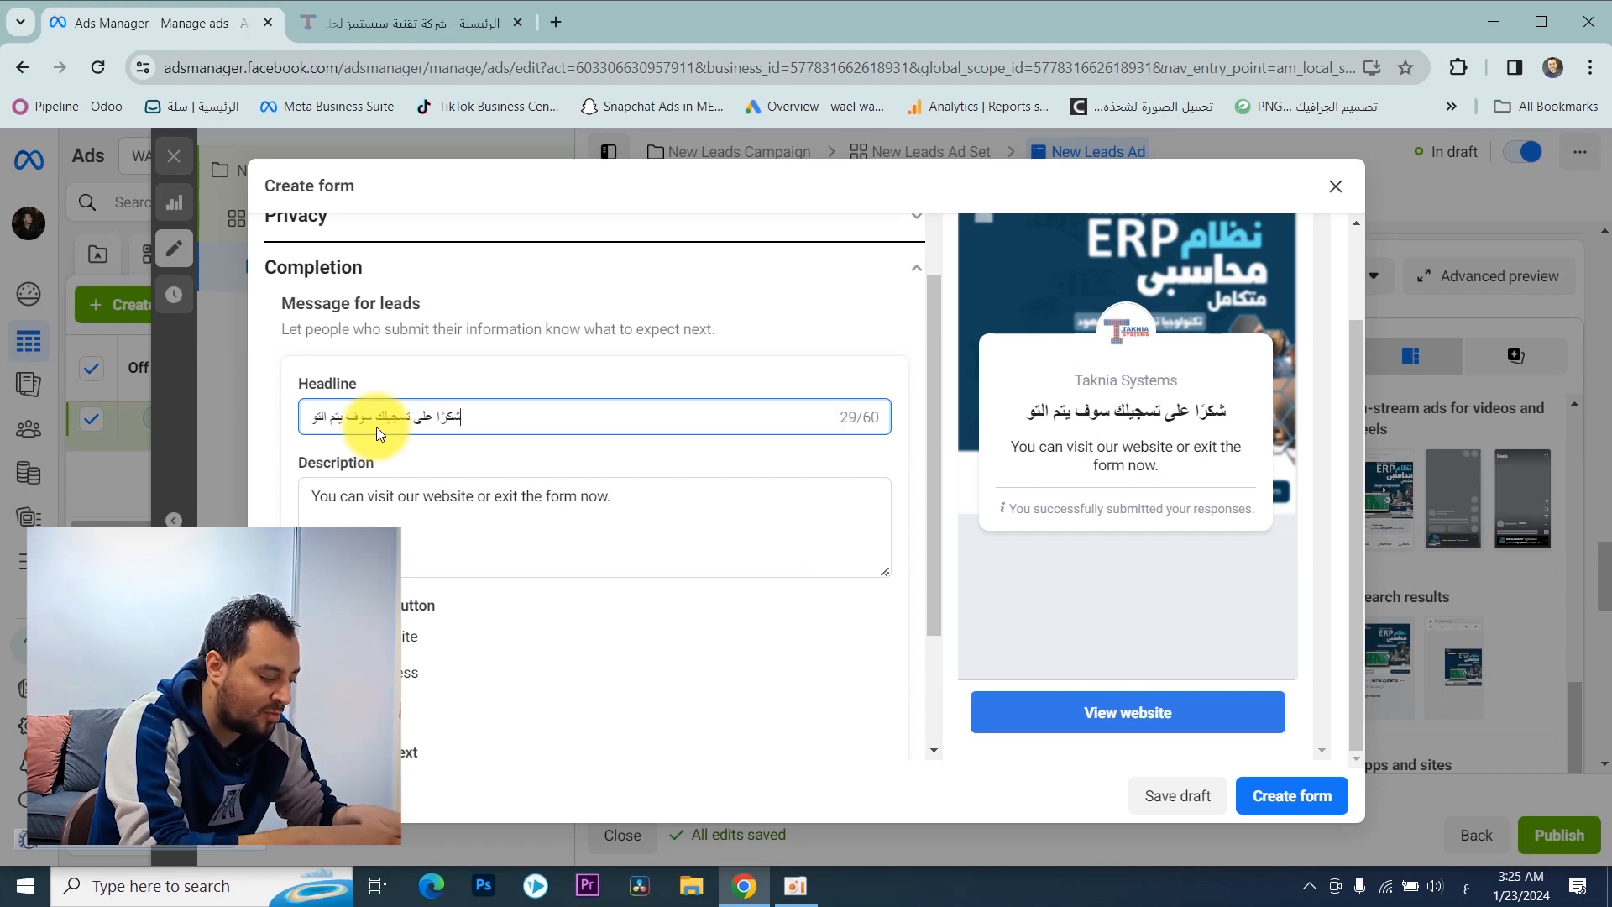
type("اصل مع")
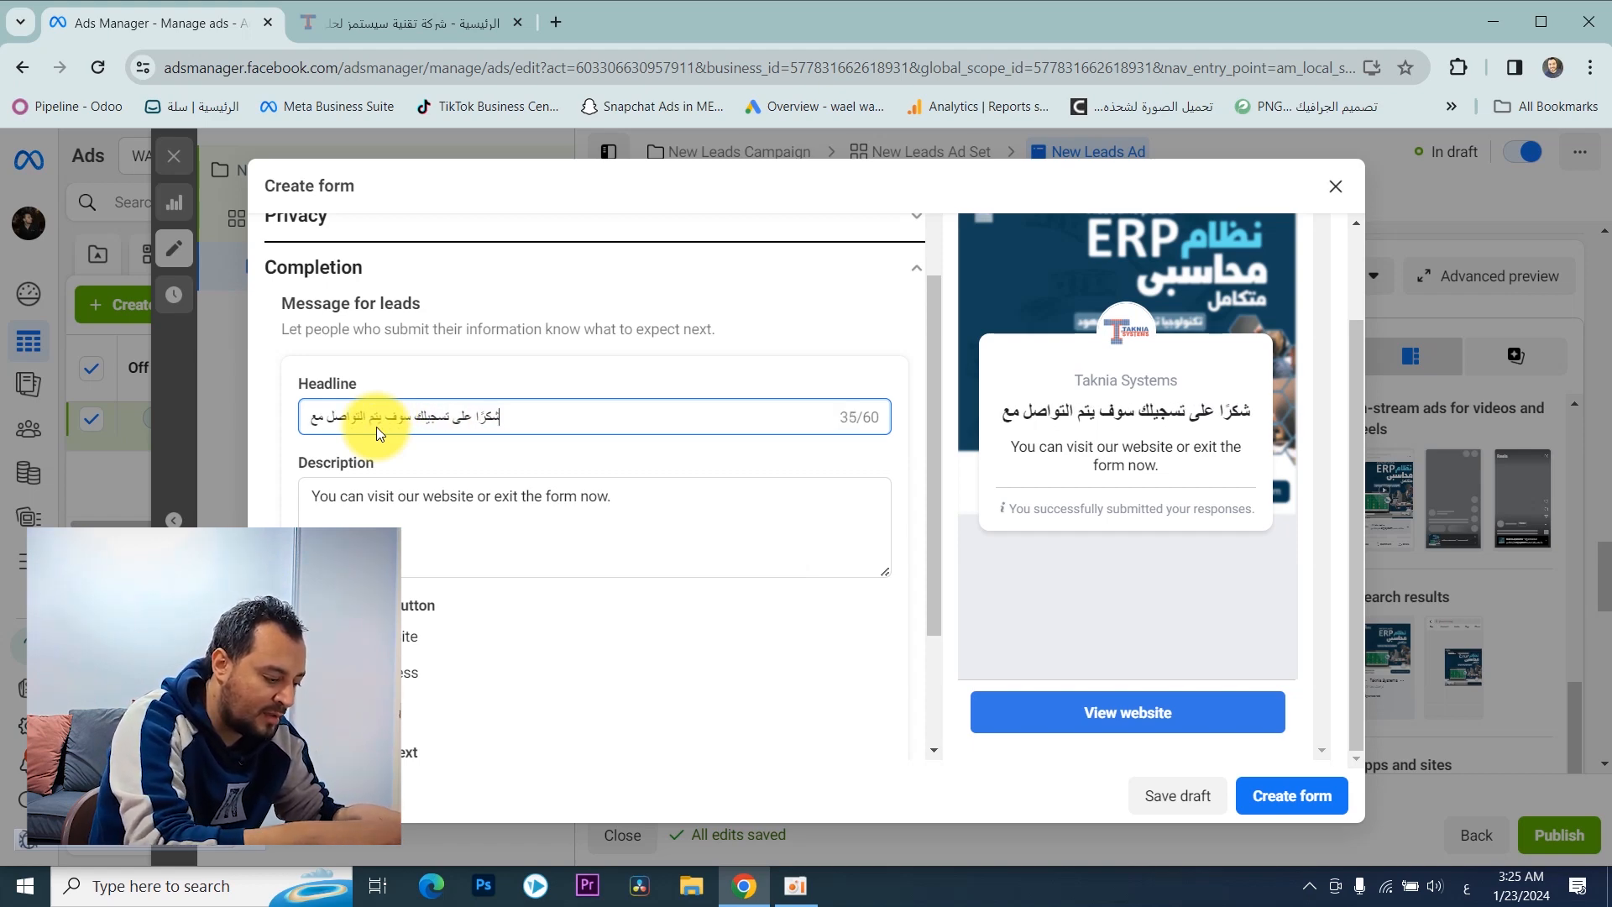
type("ك فى خلال 4")
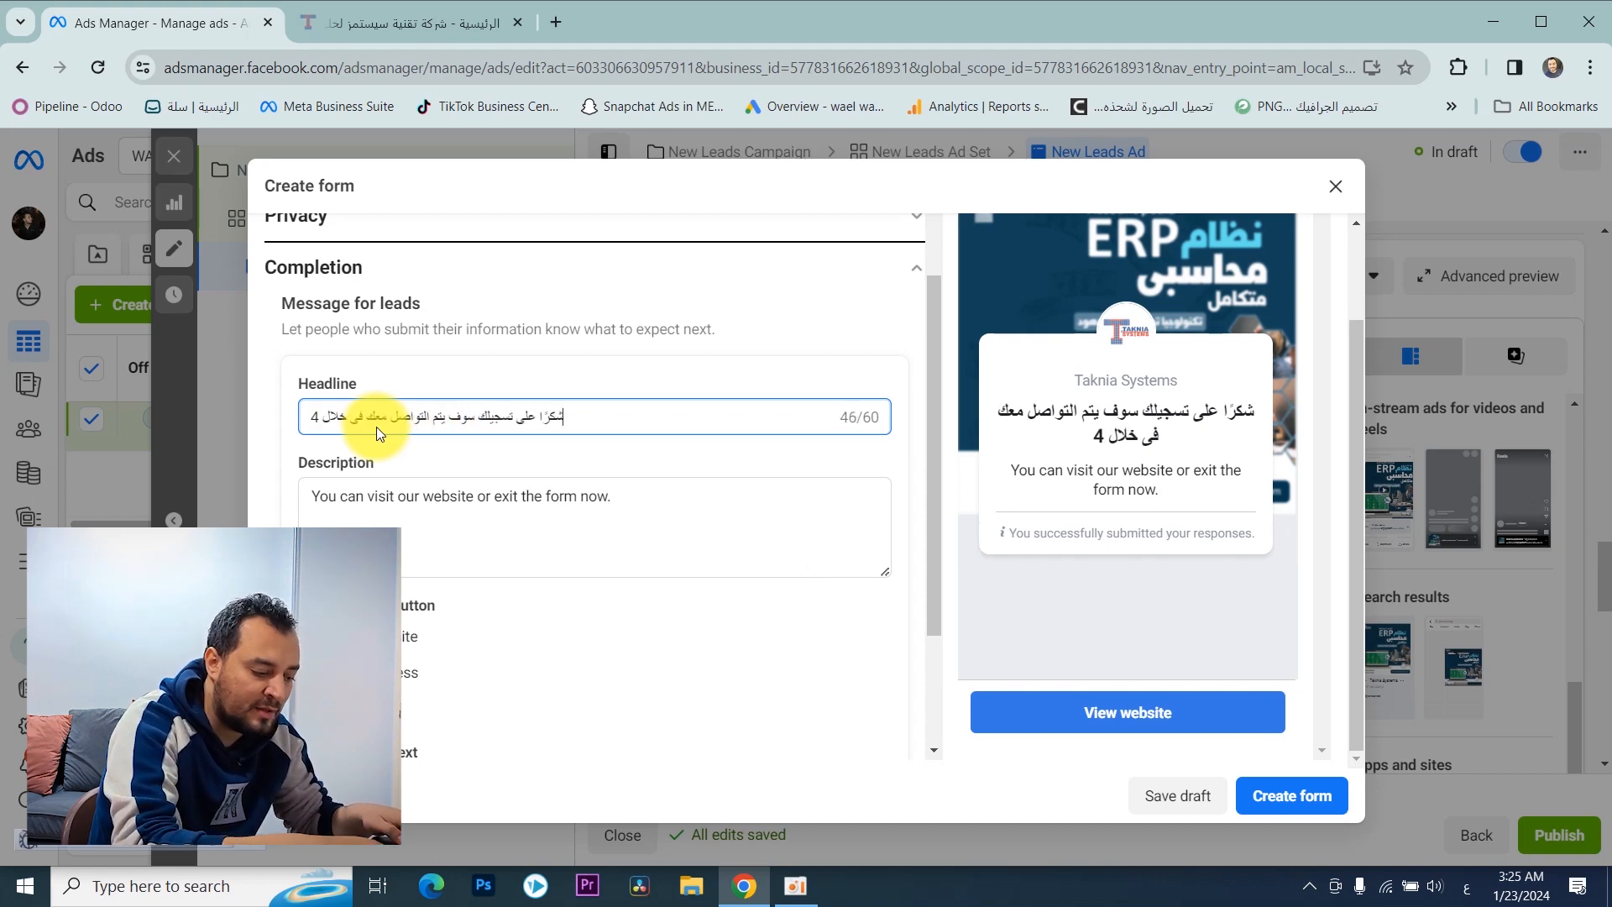
type("8 ساعة")
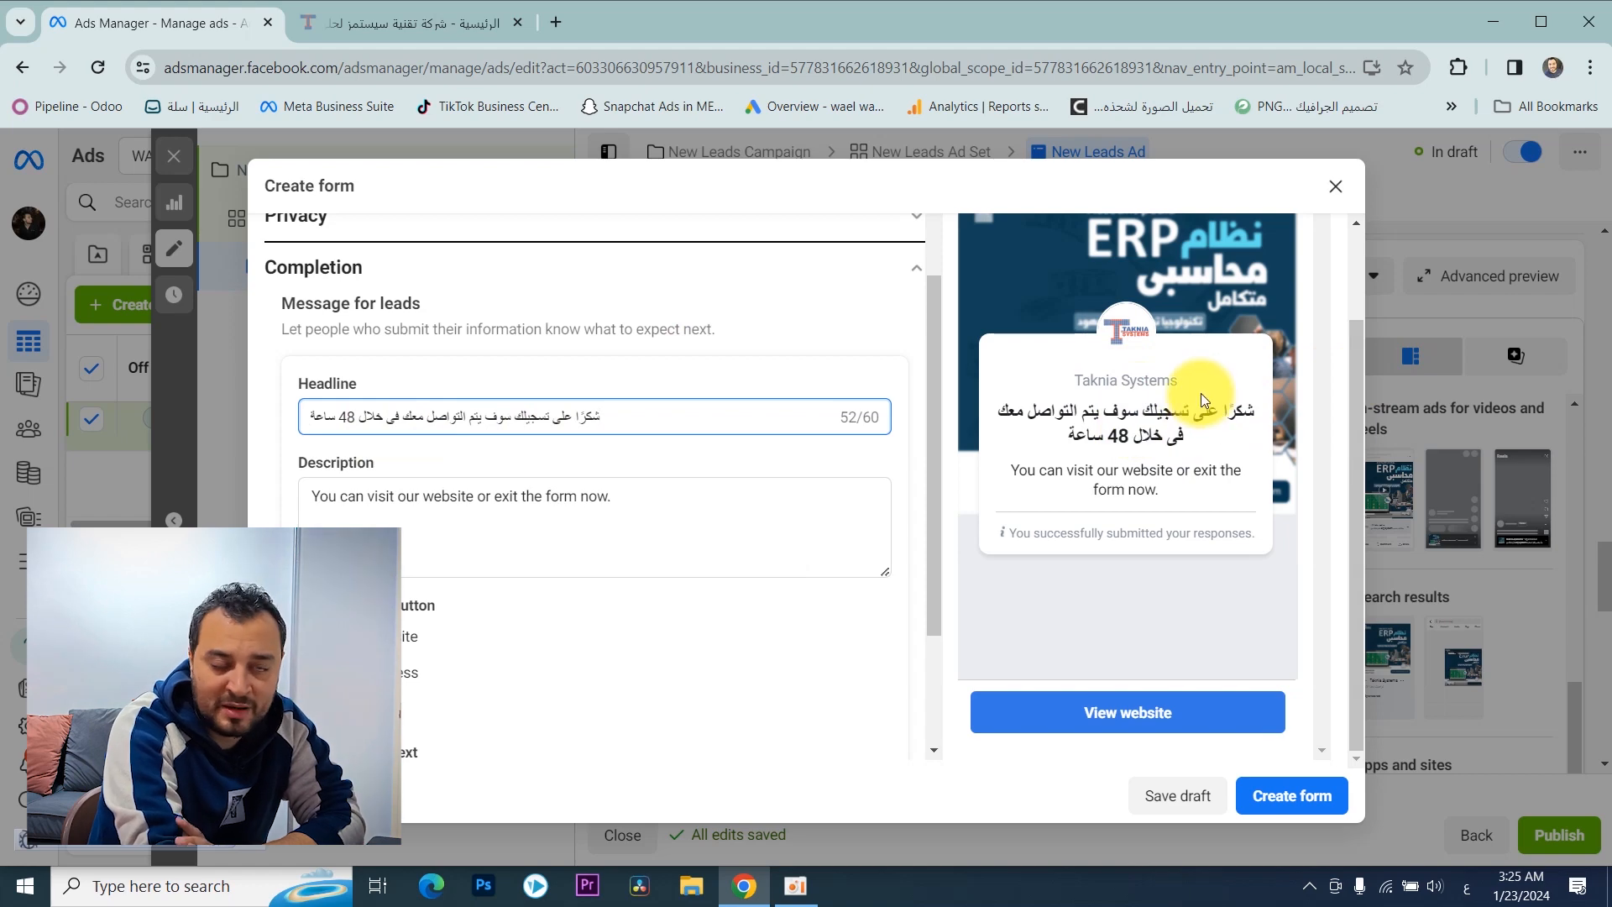
Step: Replace the completion message description with "يمكنك زياره موقعنا لمزيد من المعلومات"
triple_click(418, 492)
key("BackSpace")
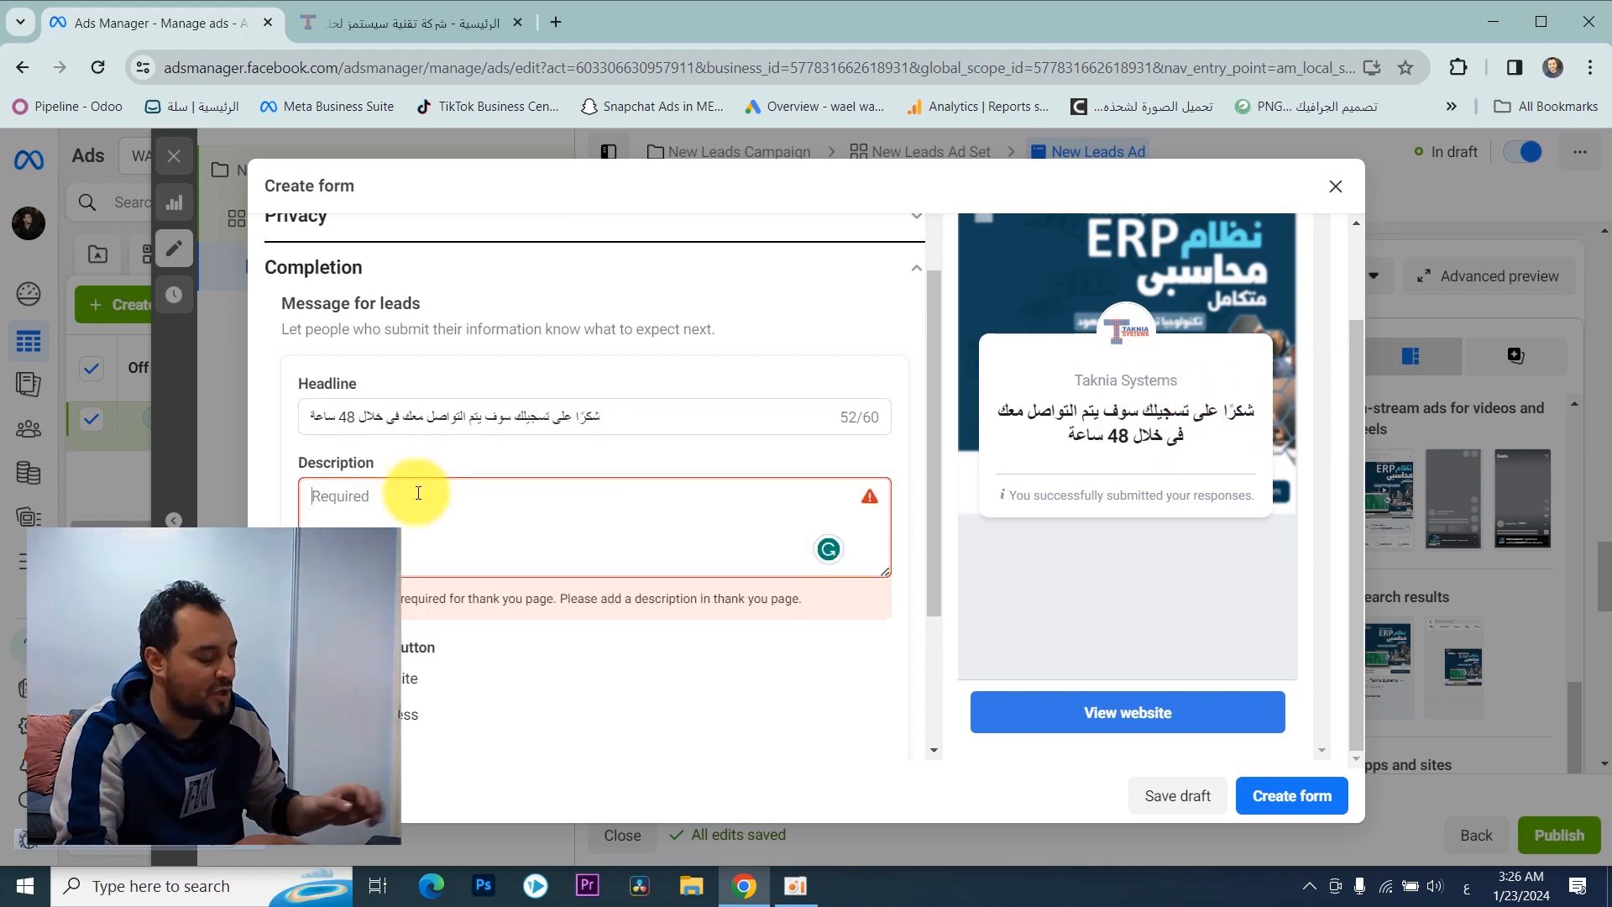
type("يمكنك")
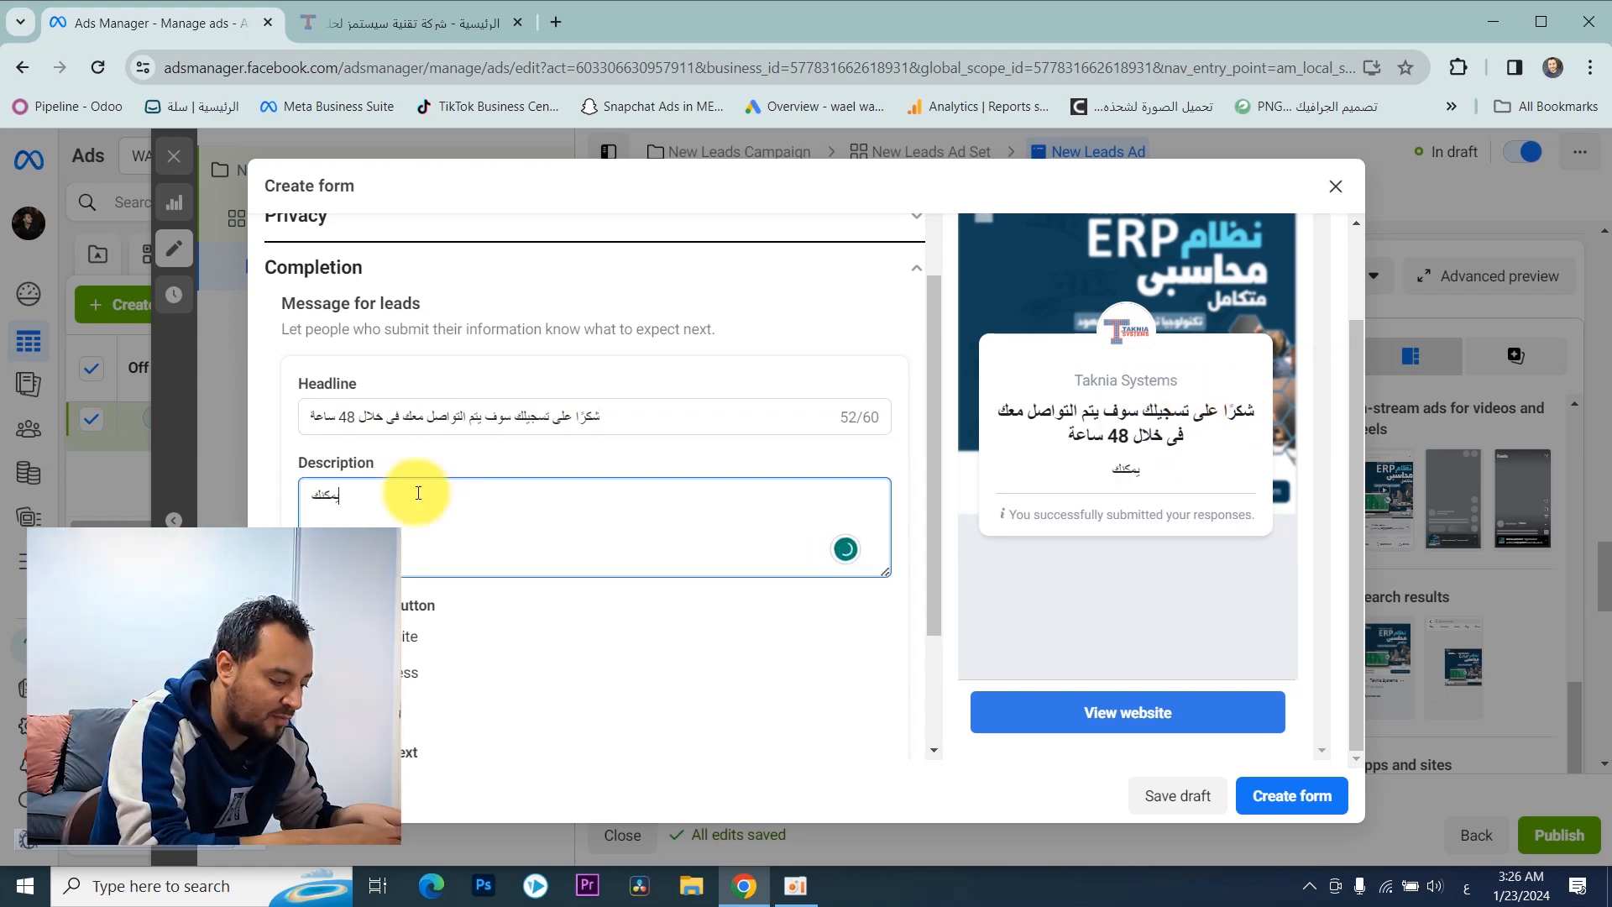
type(" زياره موق")
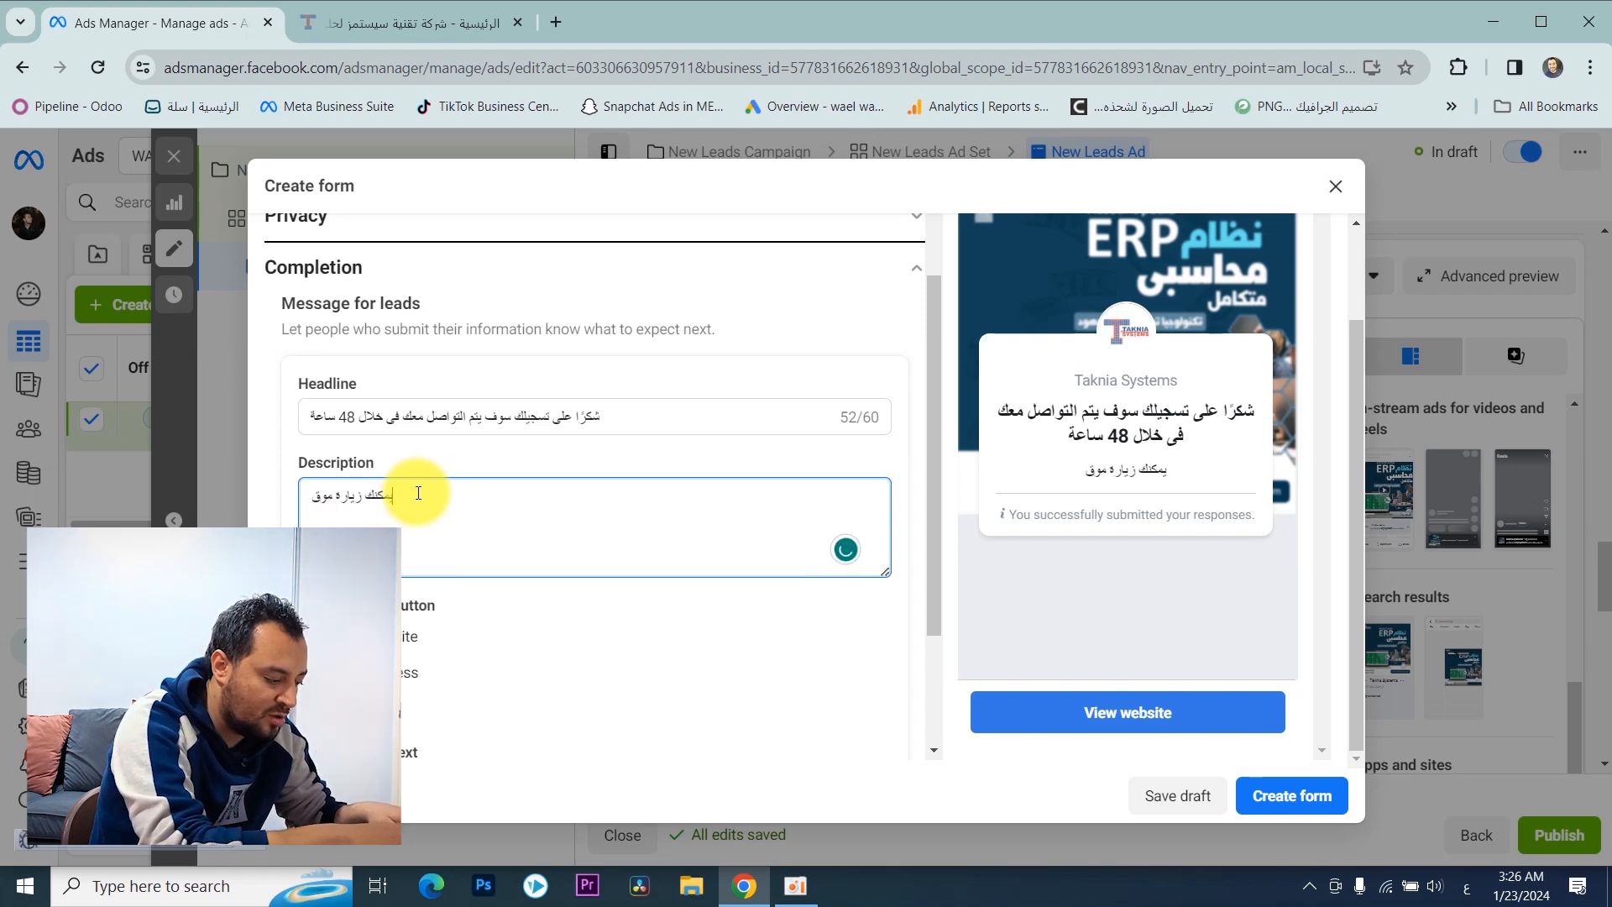
type("عنا لمزيد")
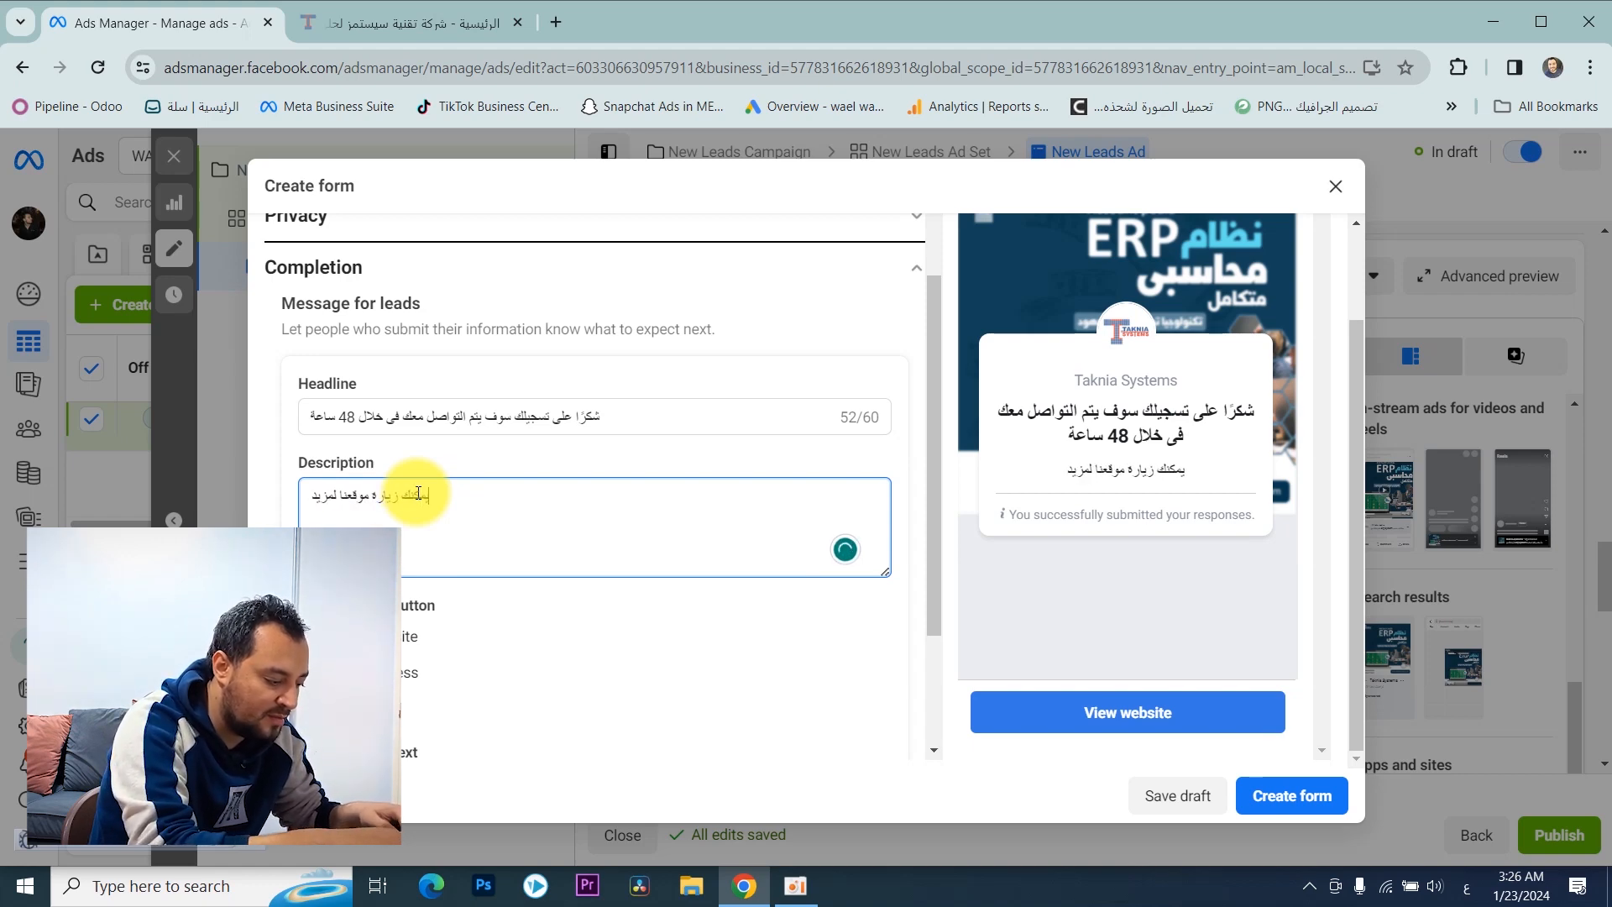
type(" من المعلومات")
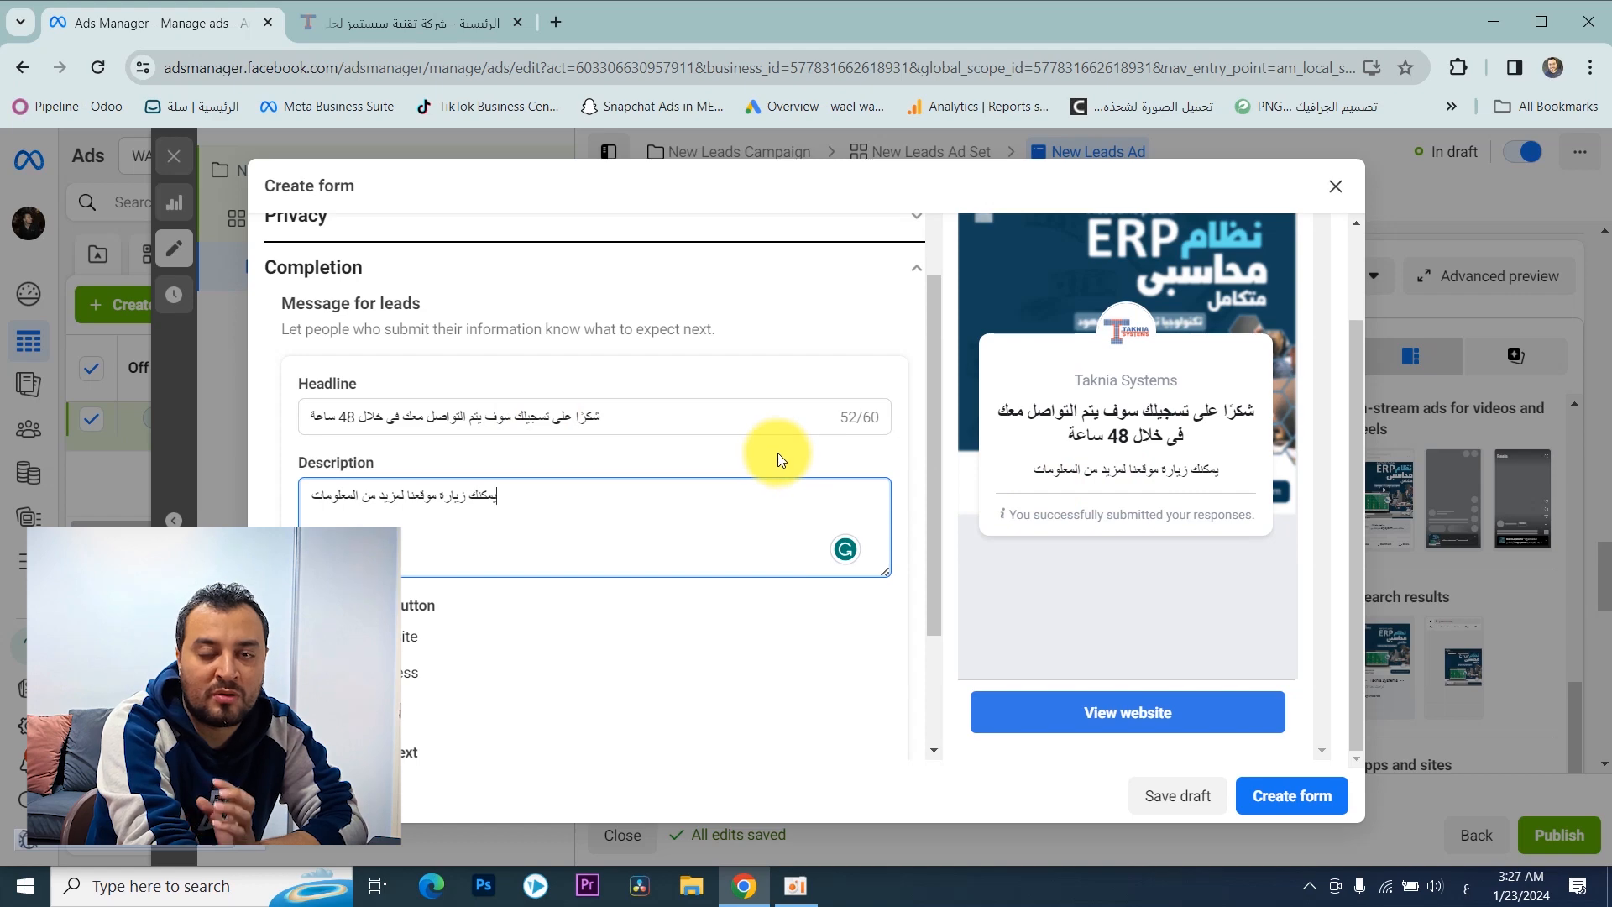
triple_click(489, 506)
scroll(490, 506, "down", 2)
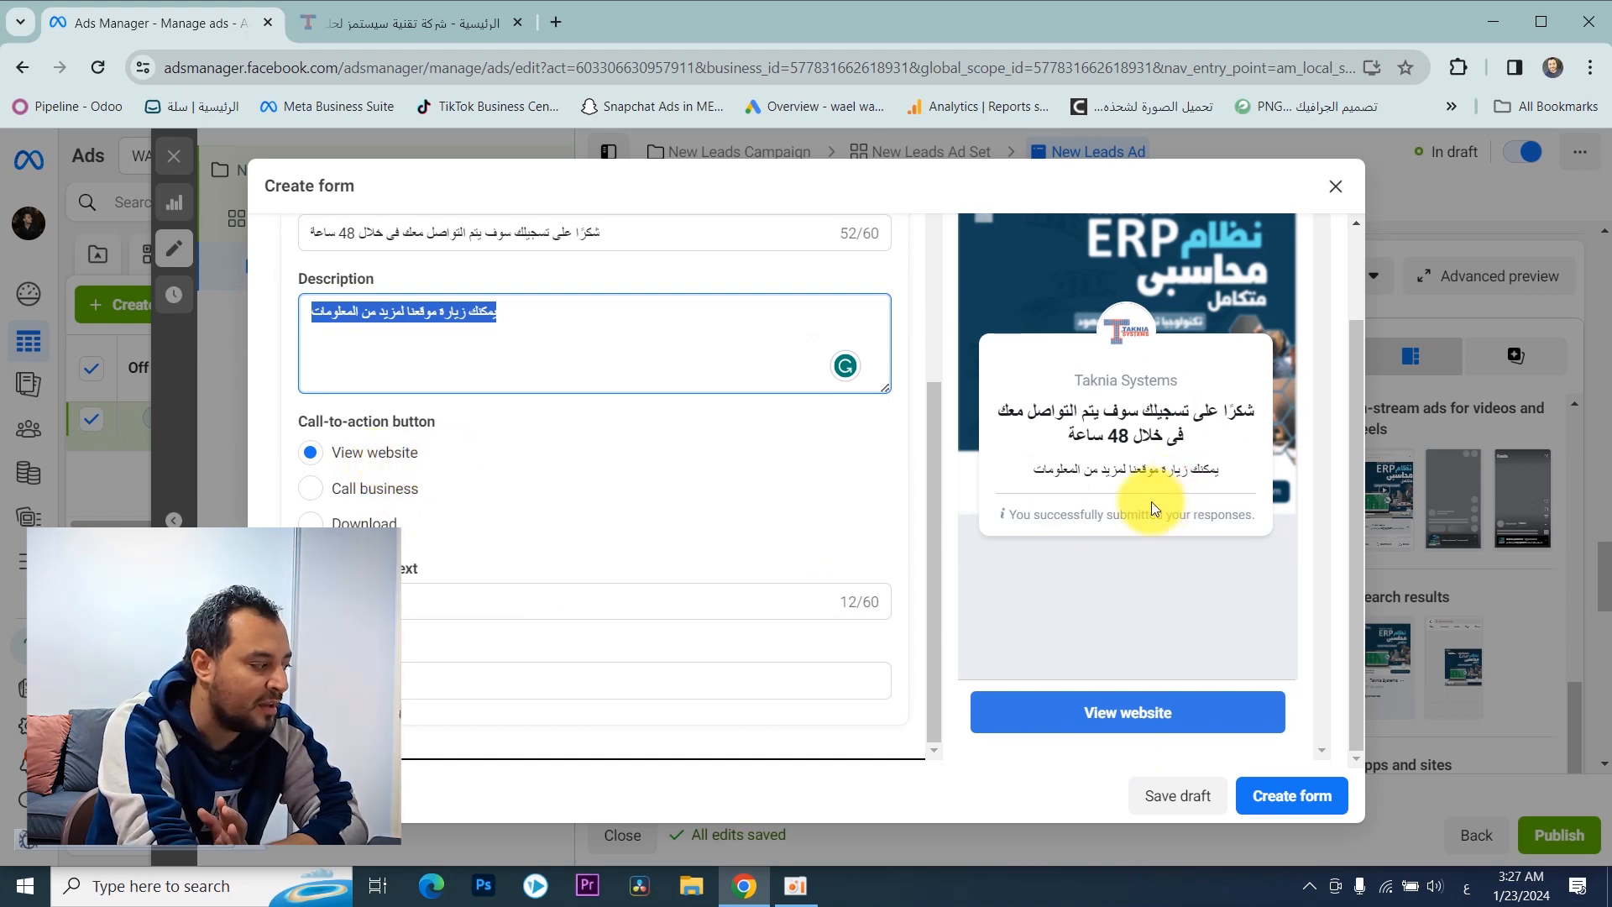
Step: Try the Call business option for the completion message's call-to-action and return to View website
left_click(312, 490)
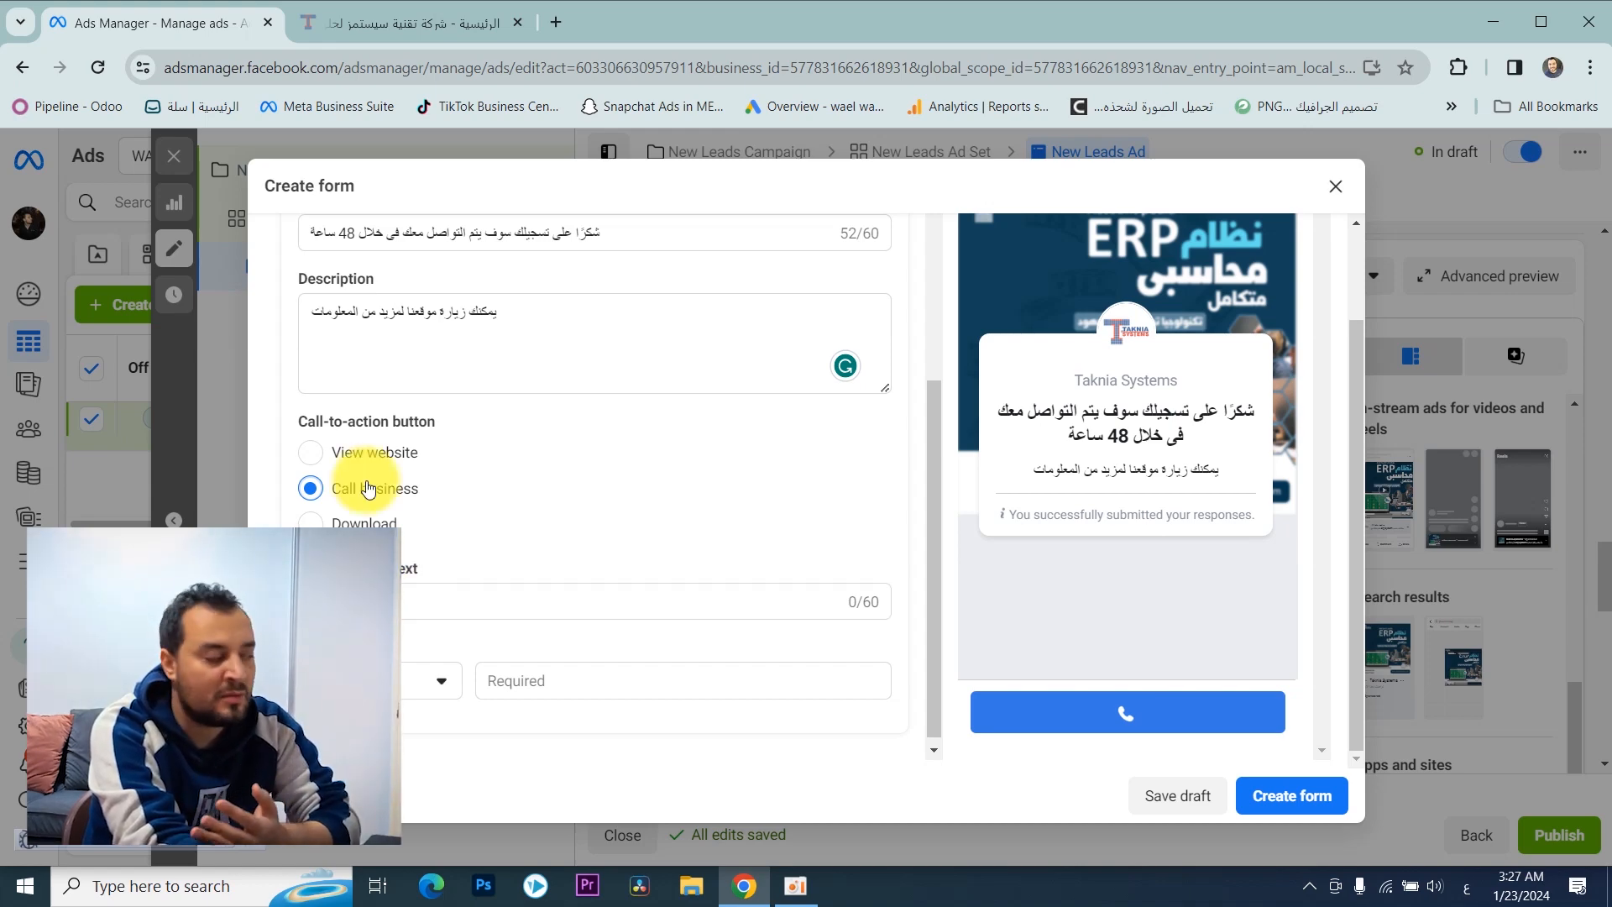
left_click(310, 452)
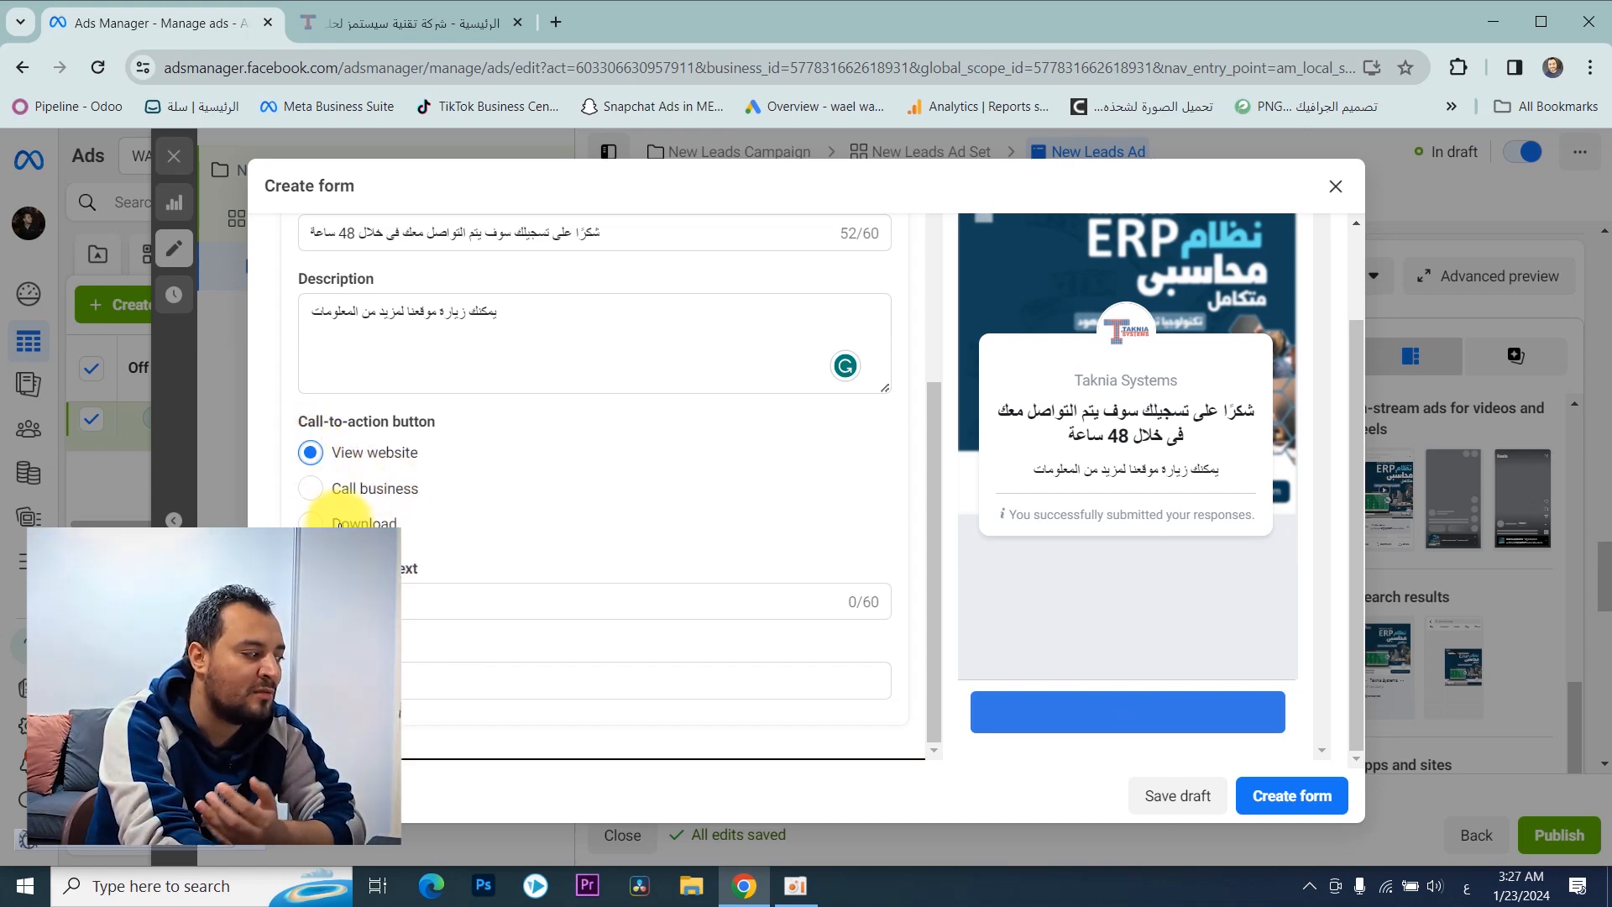
left_click(311, 488)
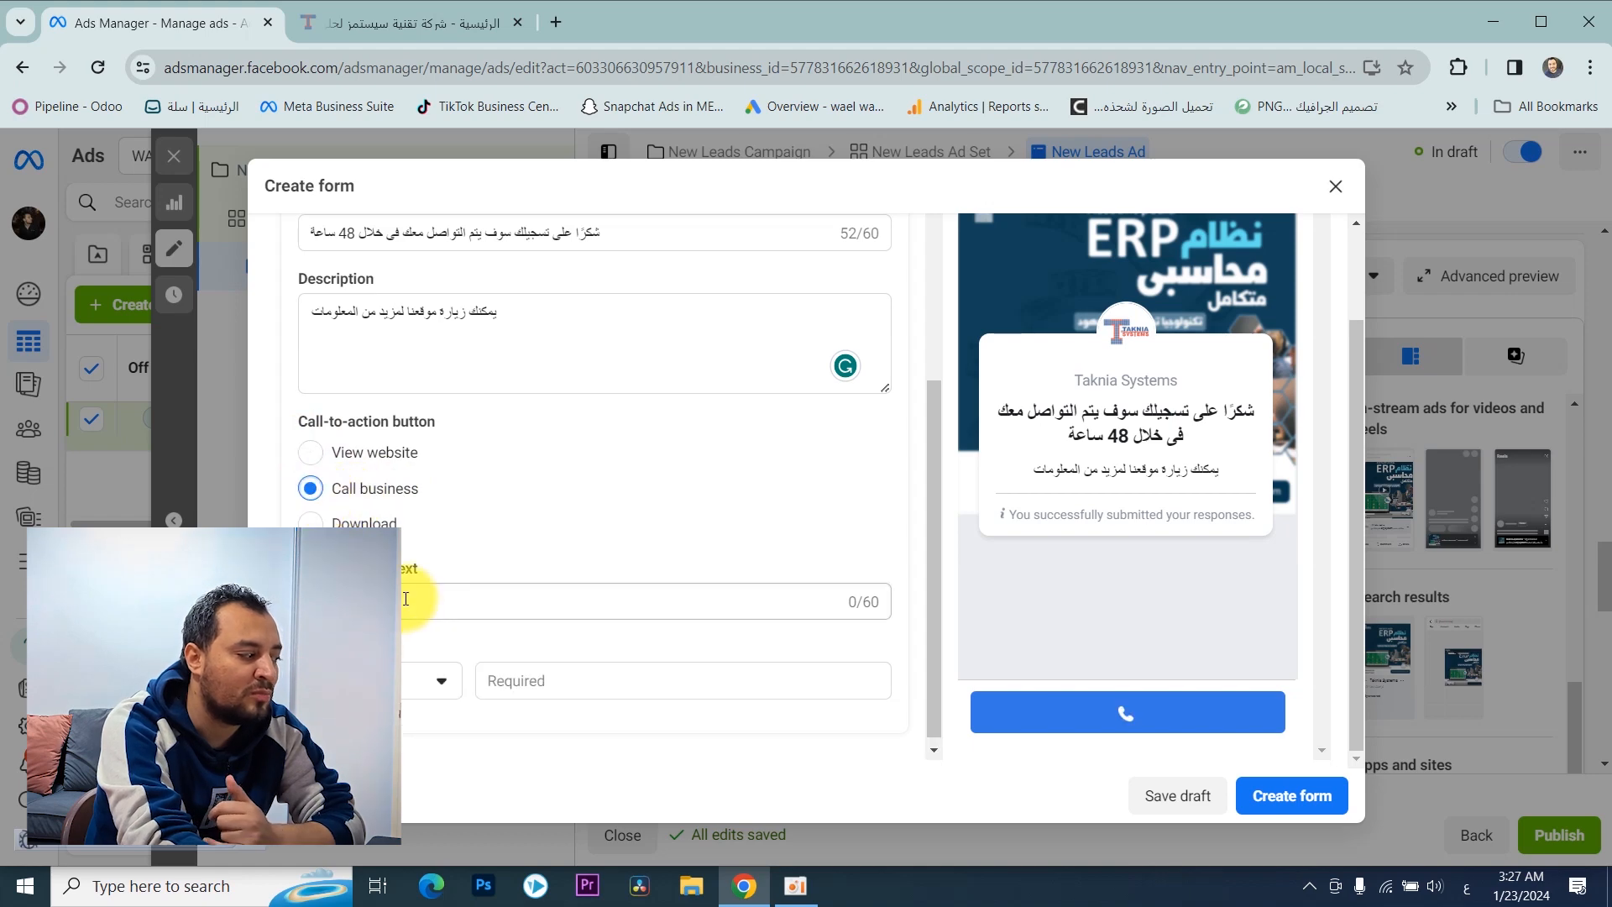
left_click(311, 452)
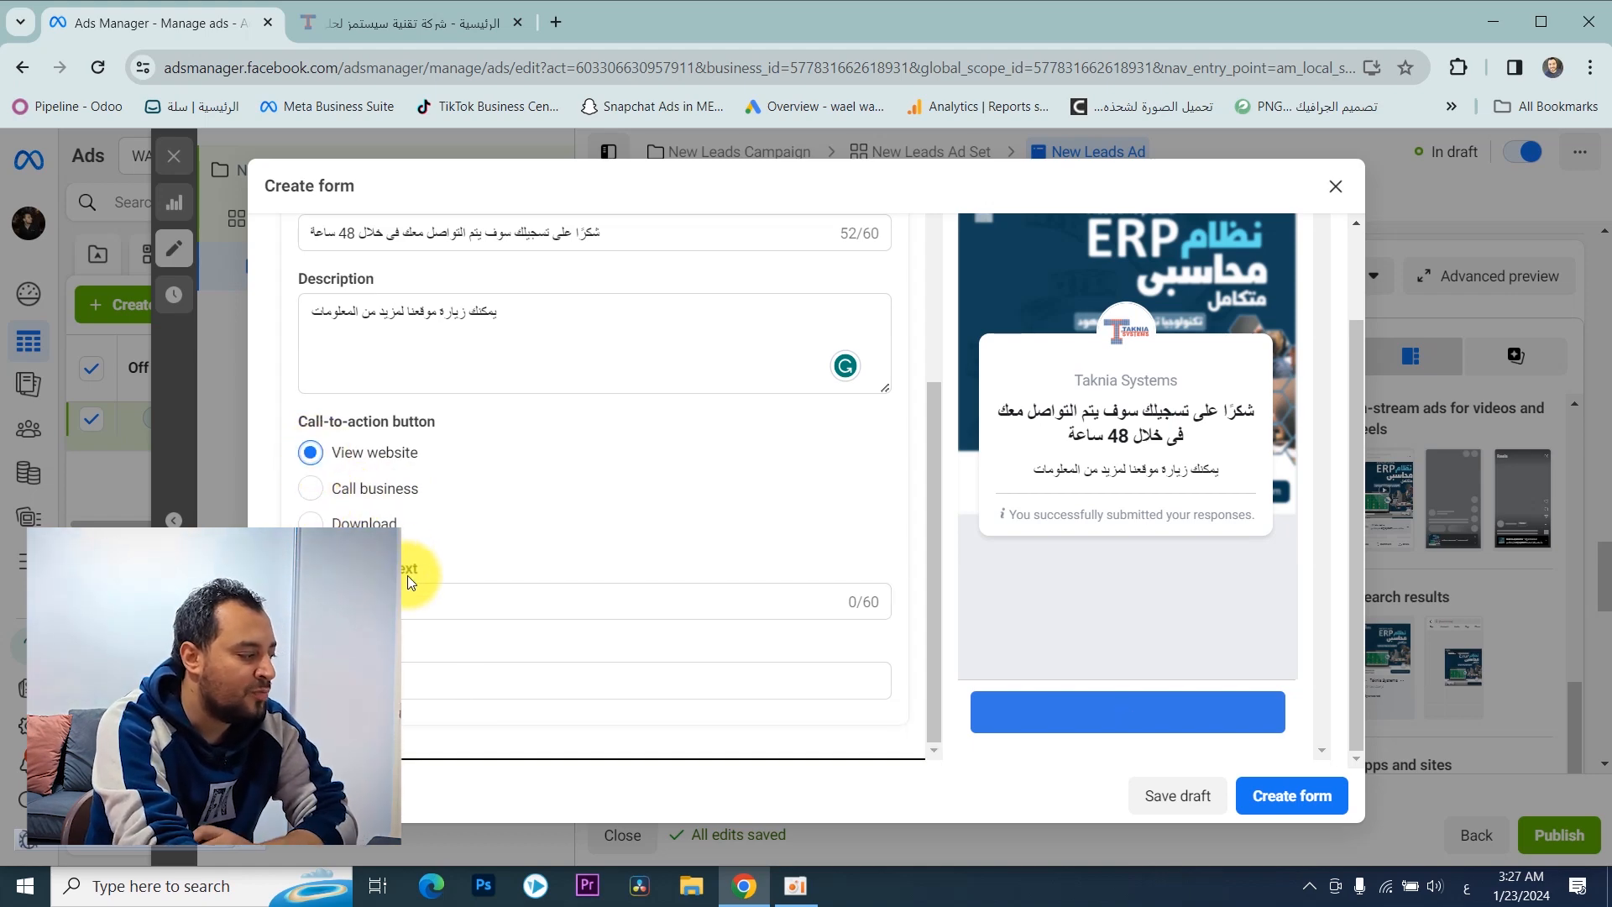
left_click(414, 676)
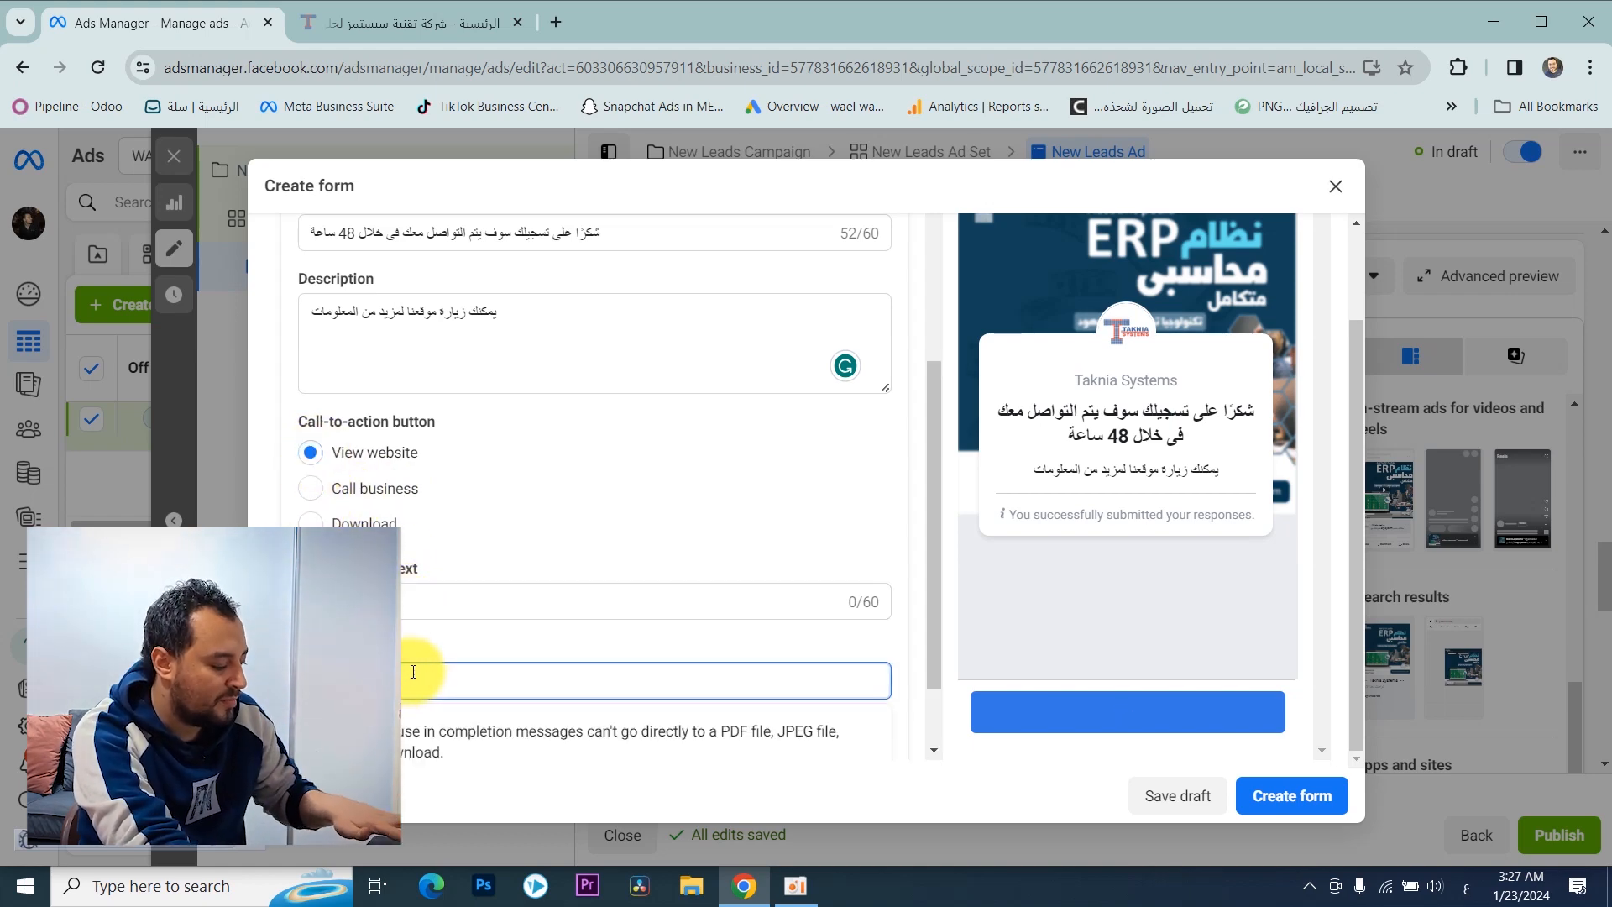
key("ctrl+v")
left_click(431, 600)
type("زور موقعنا الآن")
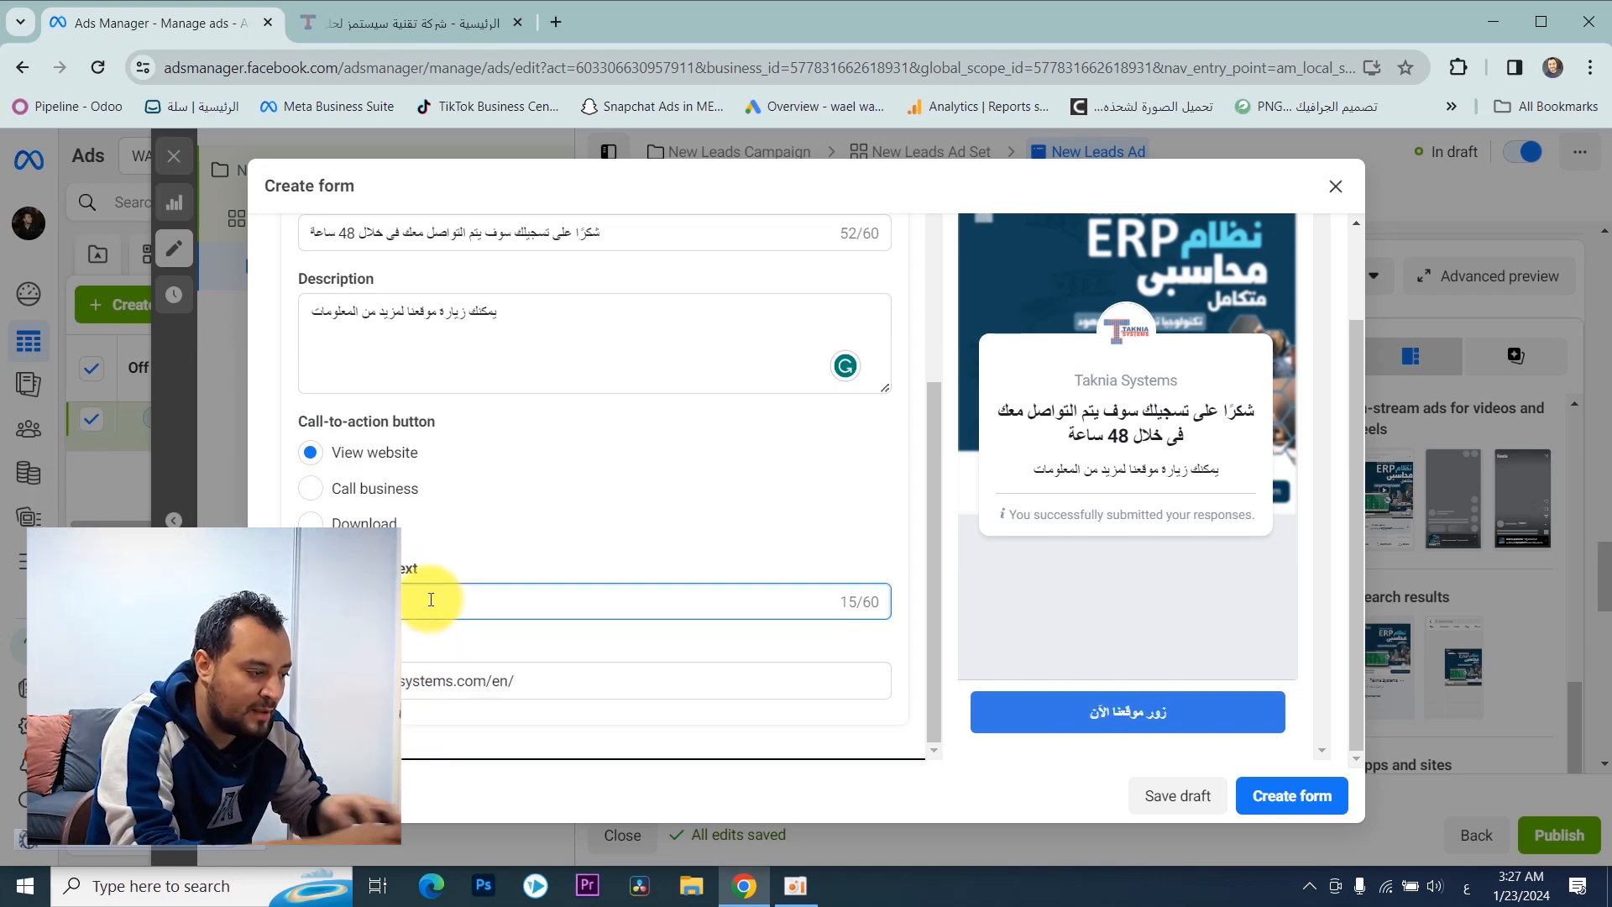
Step: Check the form's sections and create the "erp system" instant form for the ad
scroll(466, 406, "up", 6)
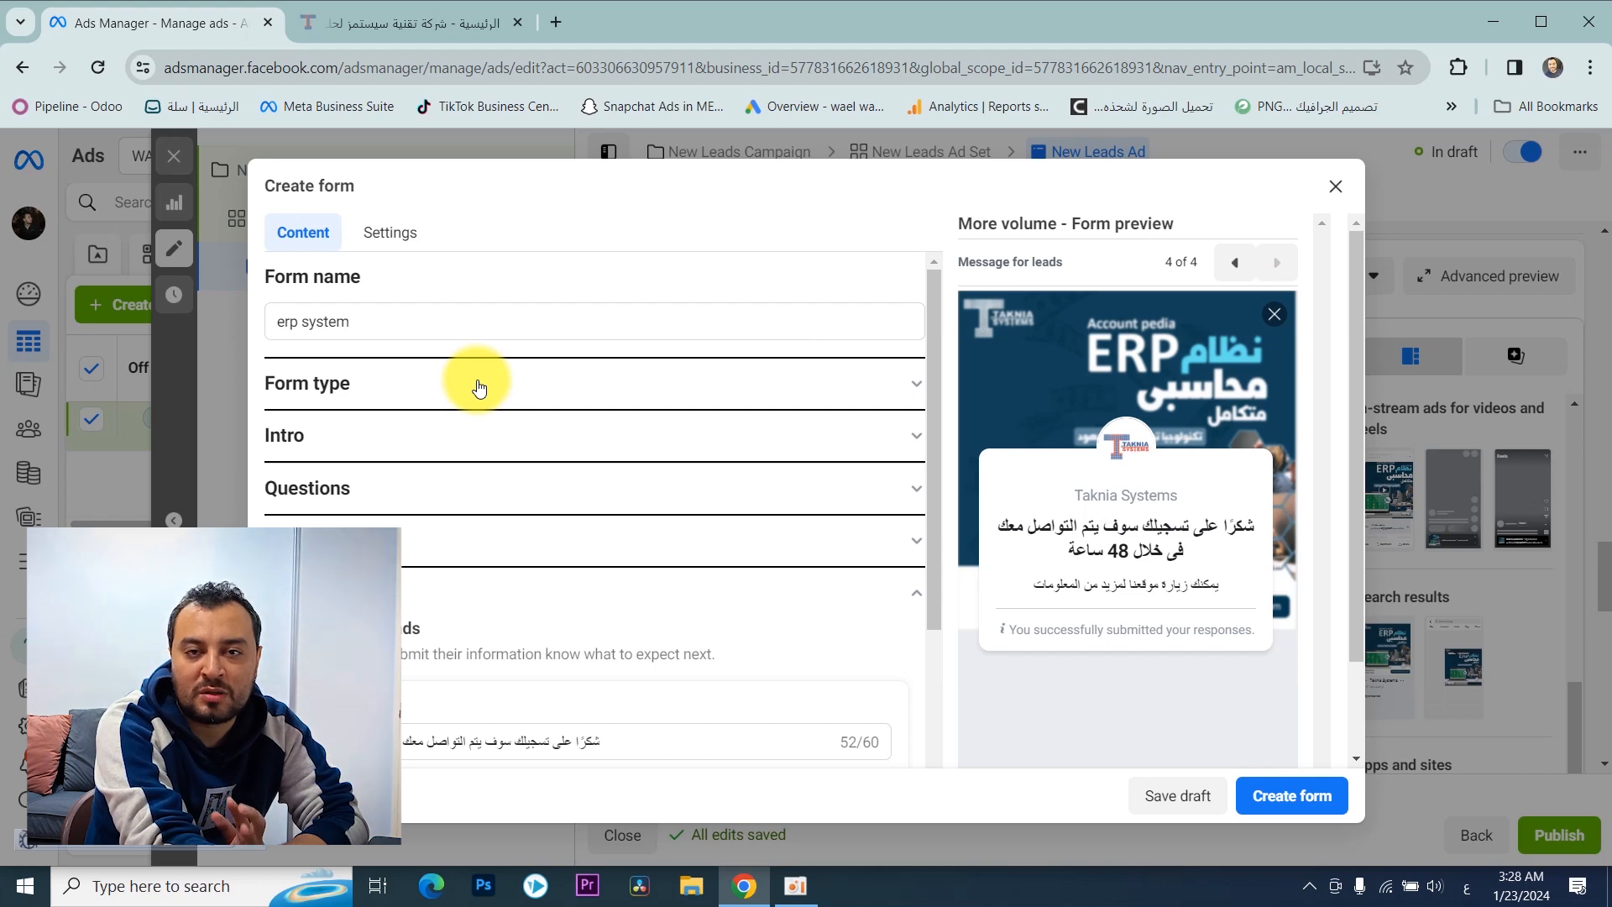
scroll(588, 411, "down", 2)
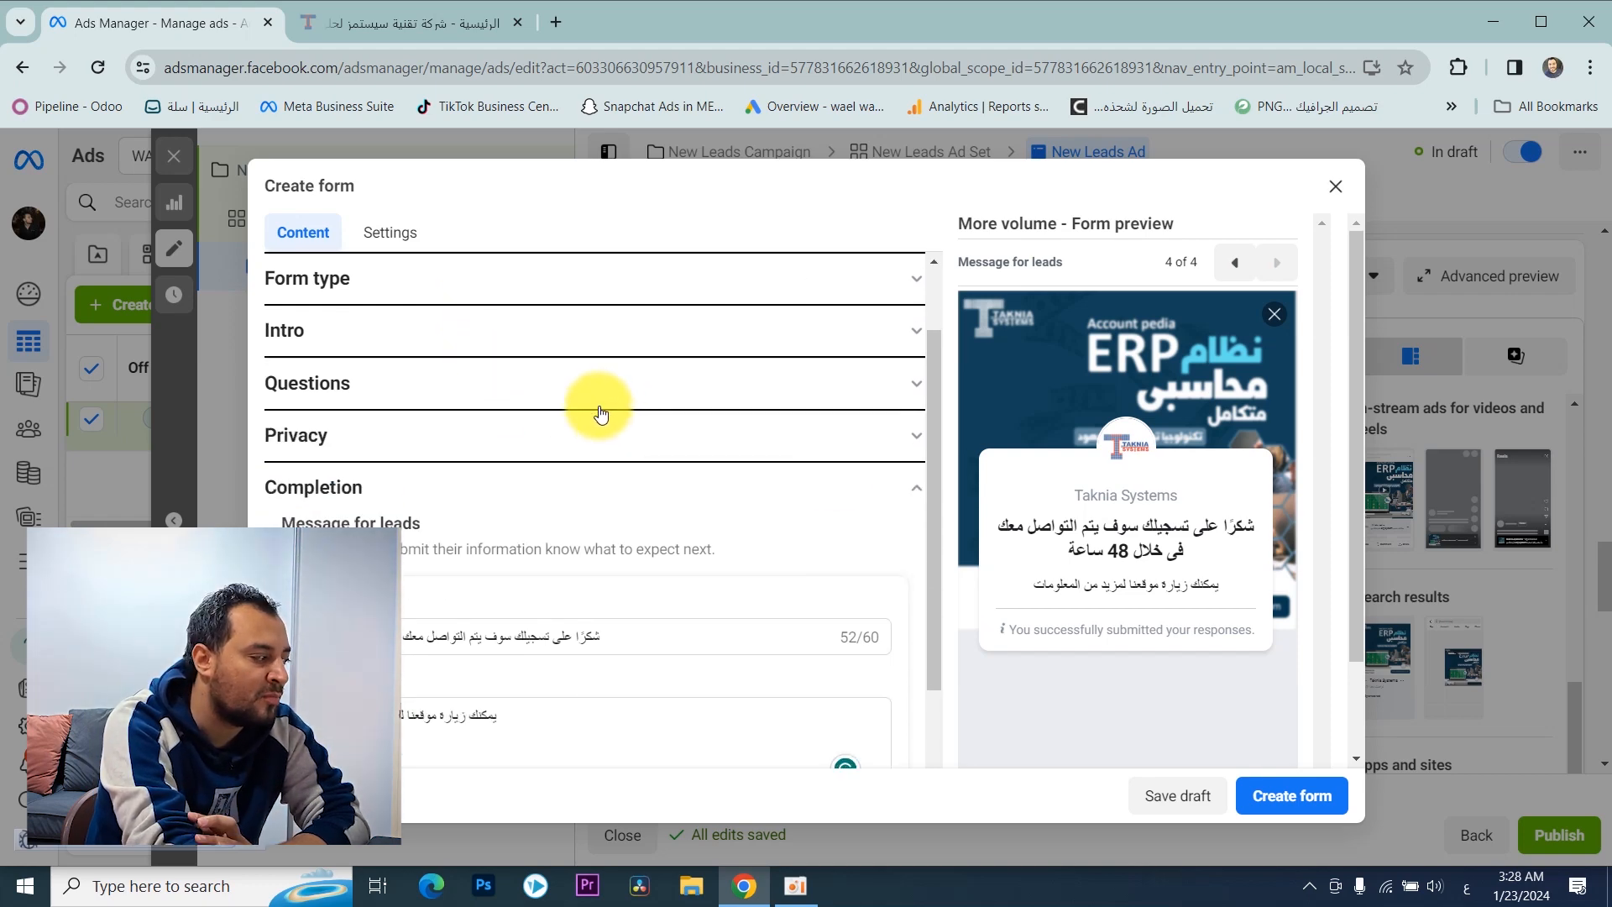
scroll(722, 429, "up", 2)
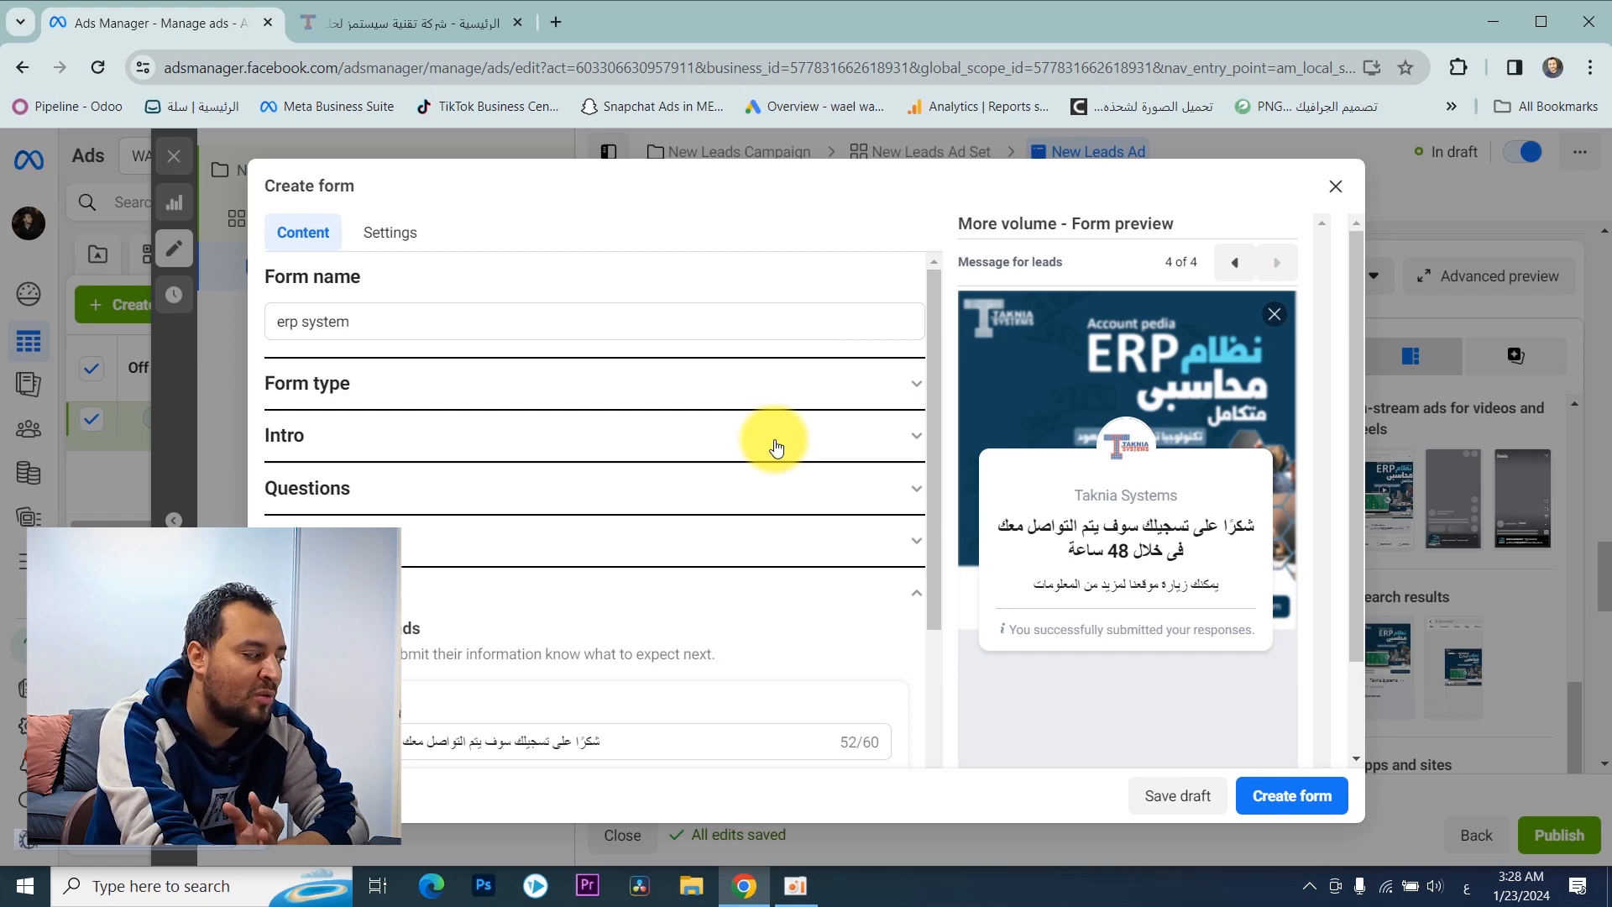
scroll(770, 454, "down", 1)
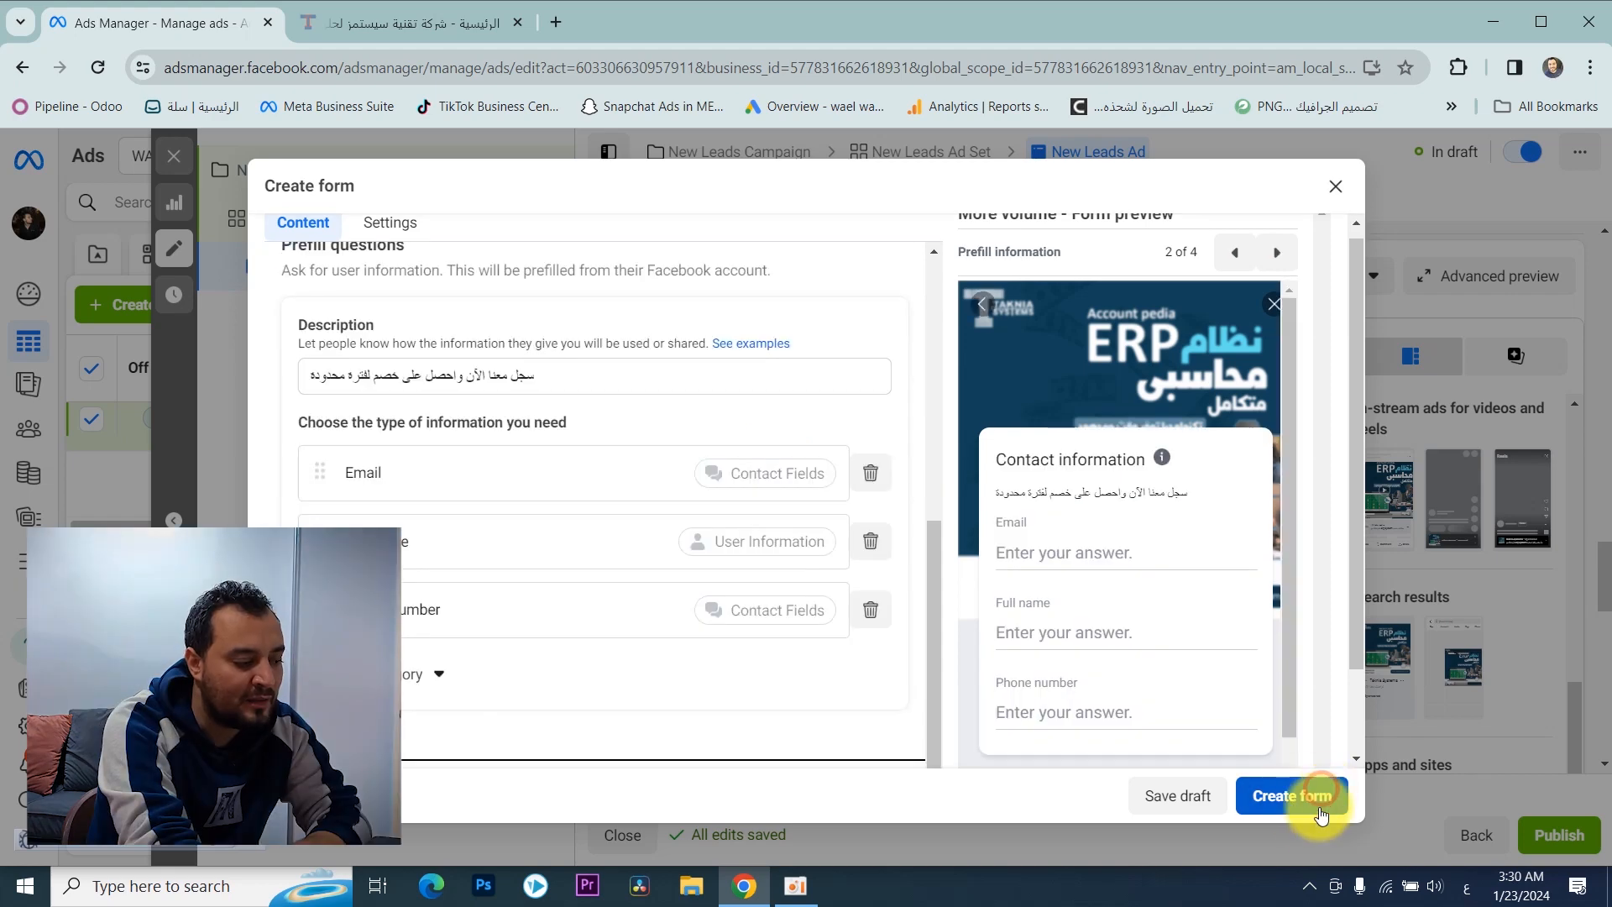
left_click(1297, 806)
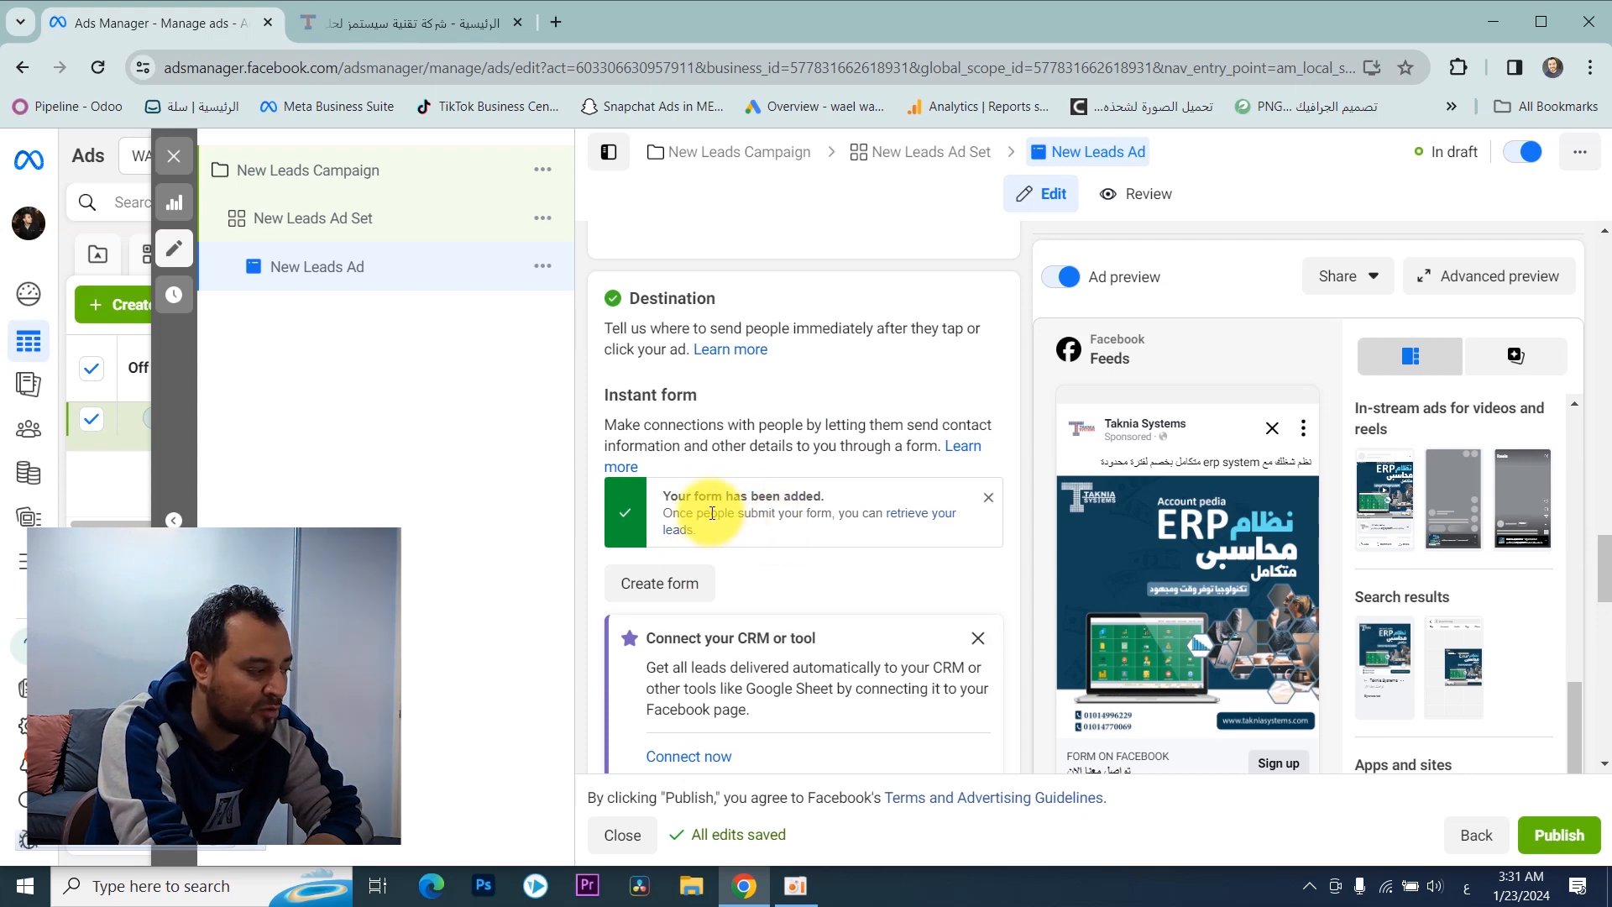
Step: Review the added form and its preview pages: custom questions, prefill information, privacy review and message for leads
scroll(800, 497, "down", 5)
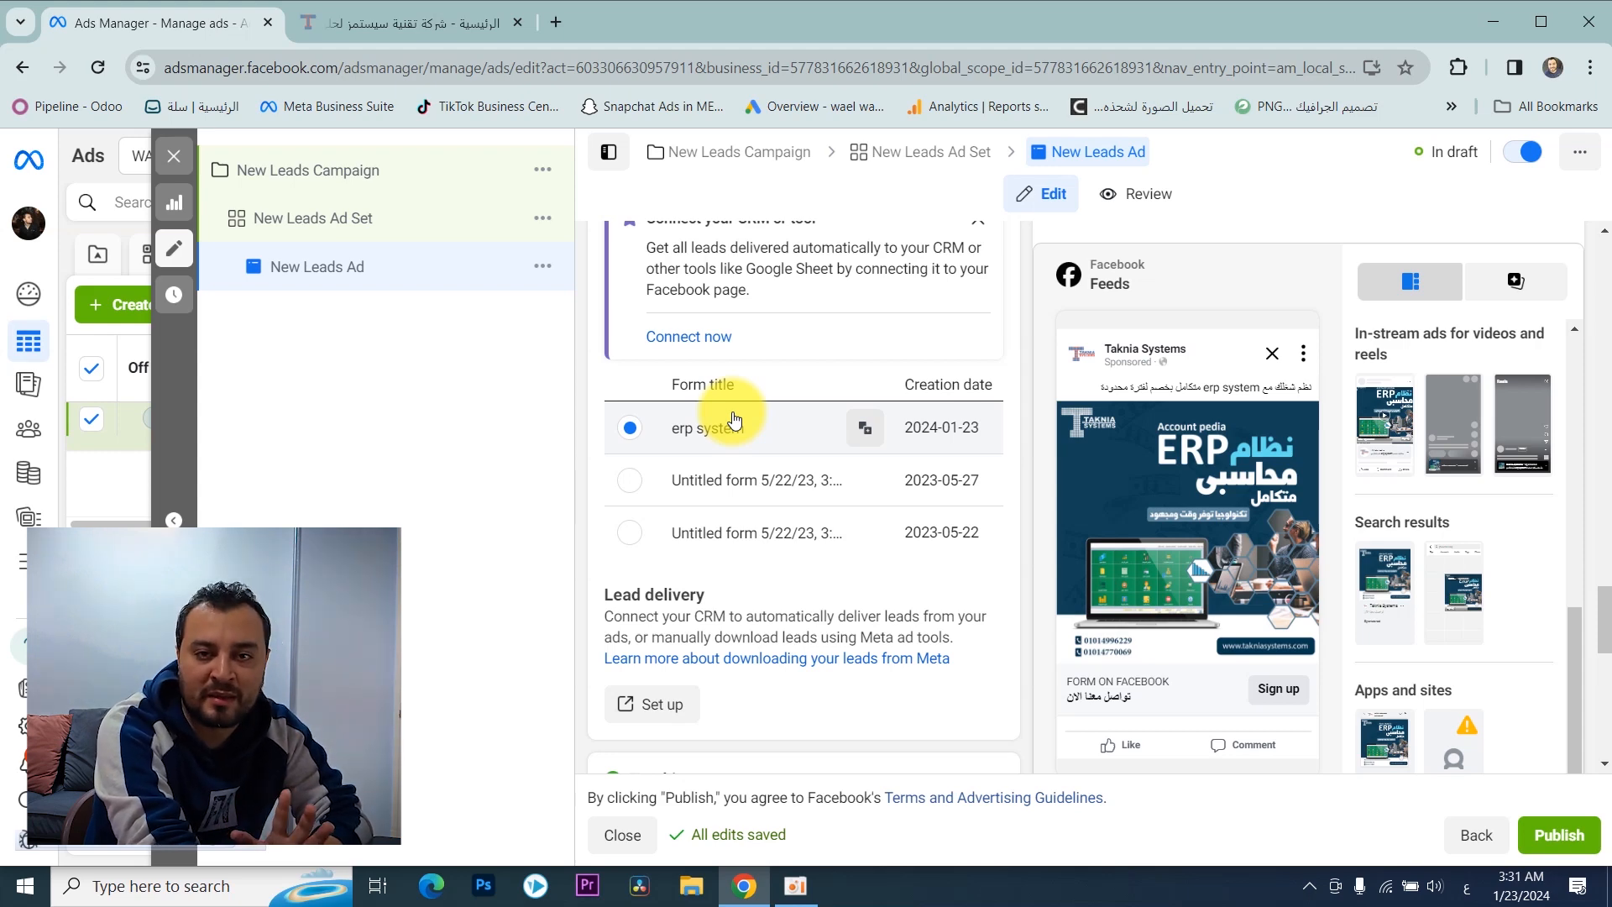
scroll(733, 417, "down", 10)
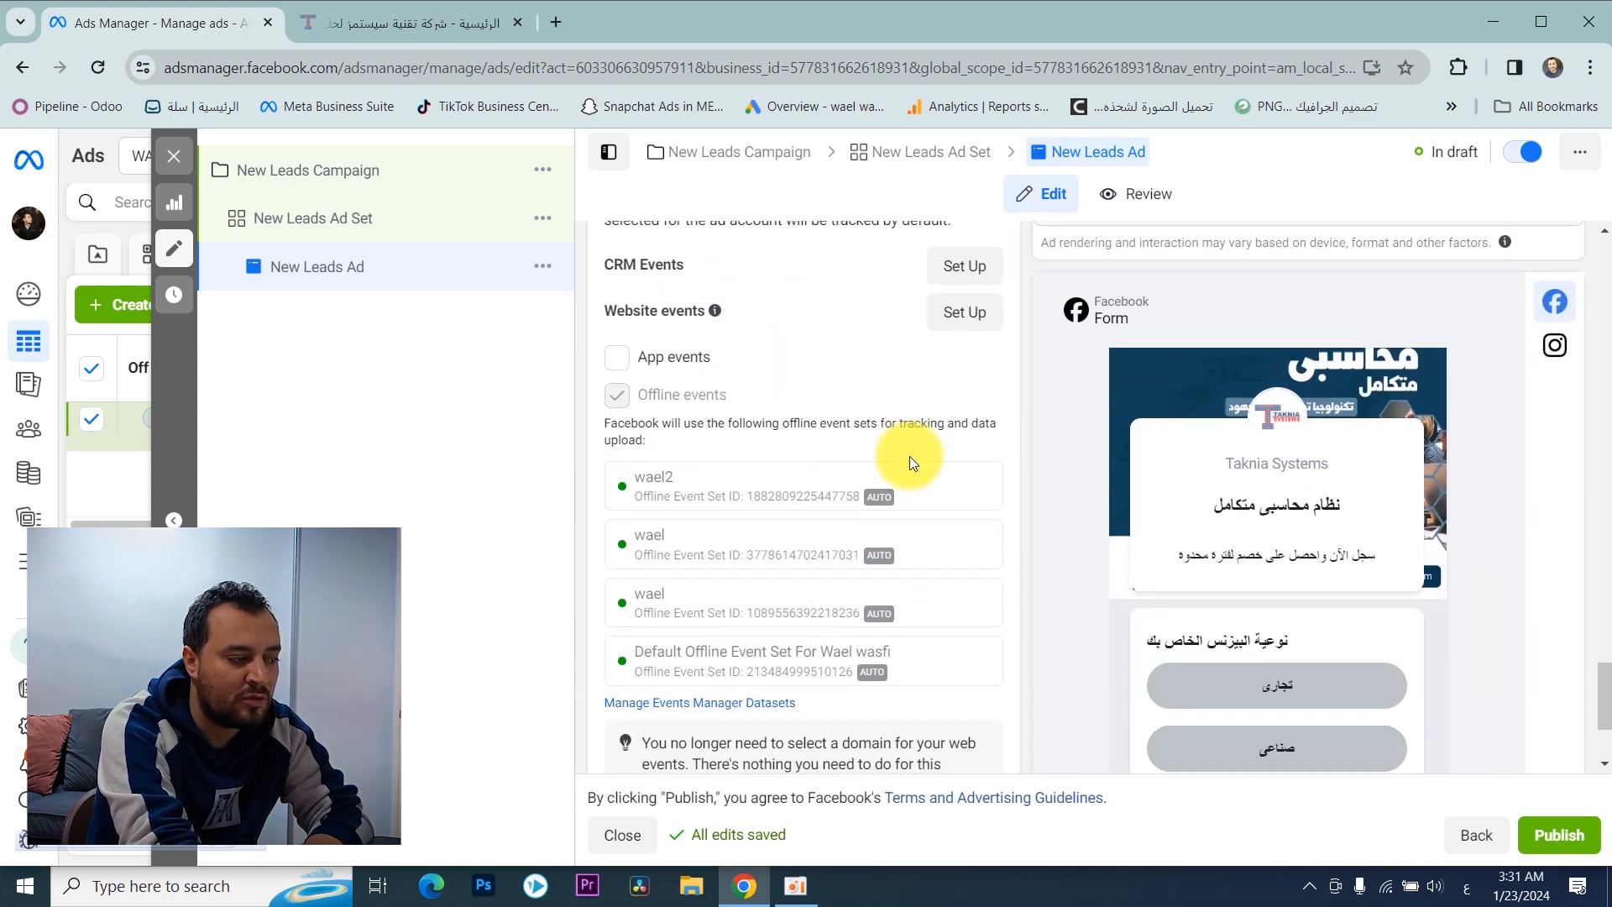
left_click(1427, 719)
scroll(1287, 420, "up", 3)
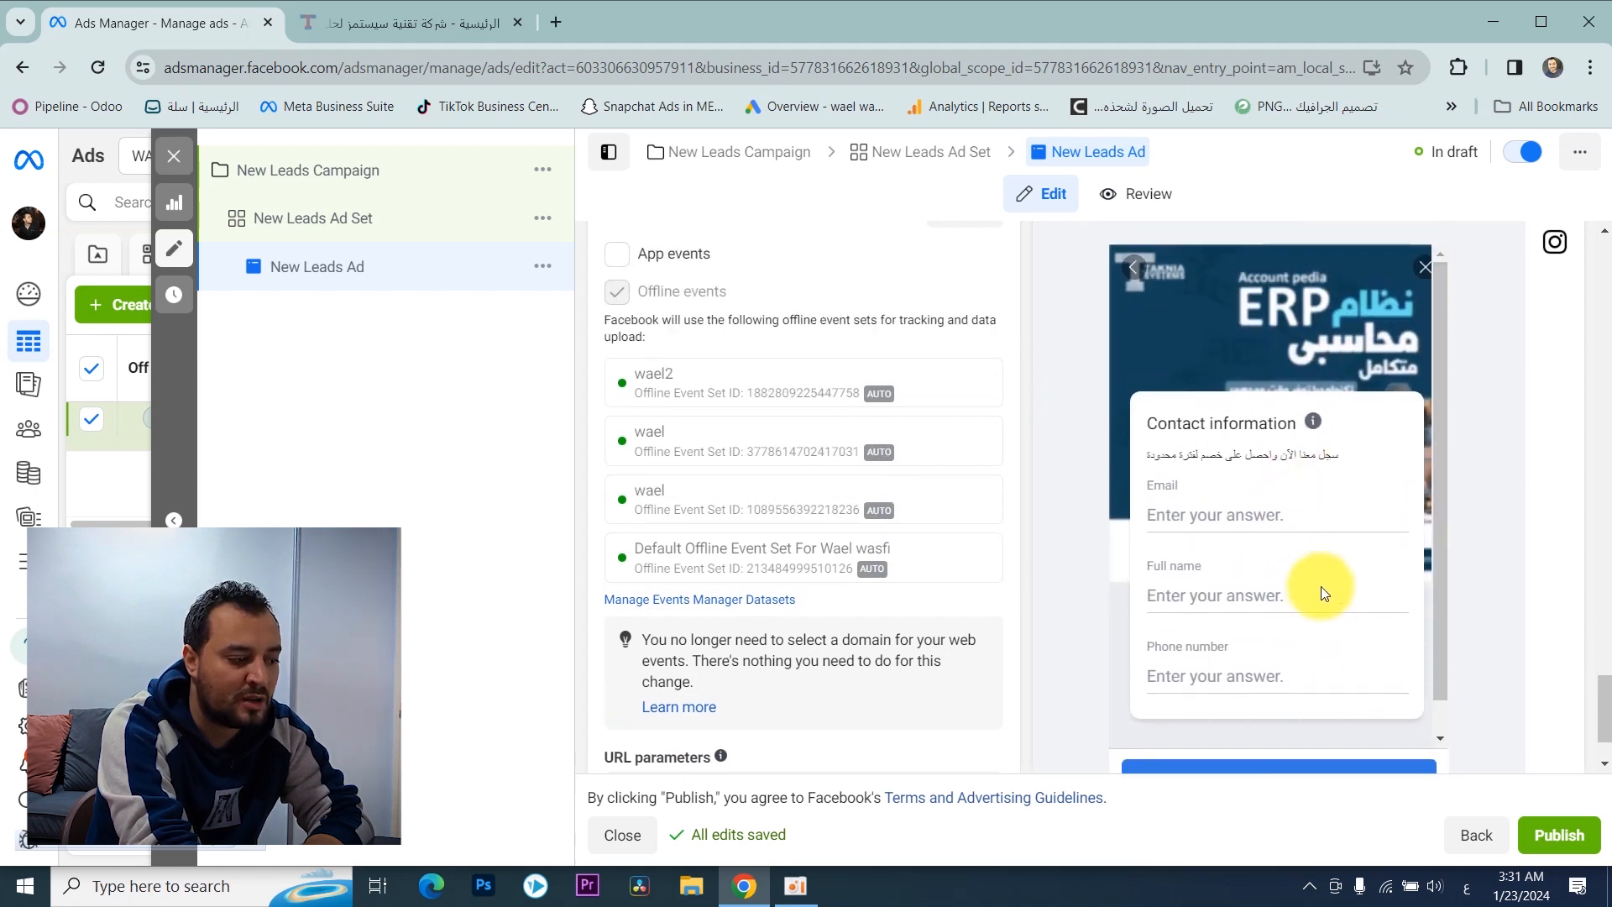
scroll(1329, 636, "down", 3)
left_click(1384, 717)
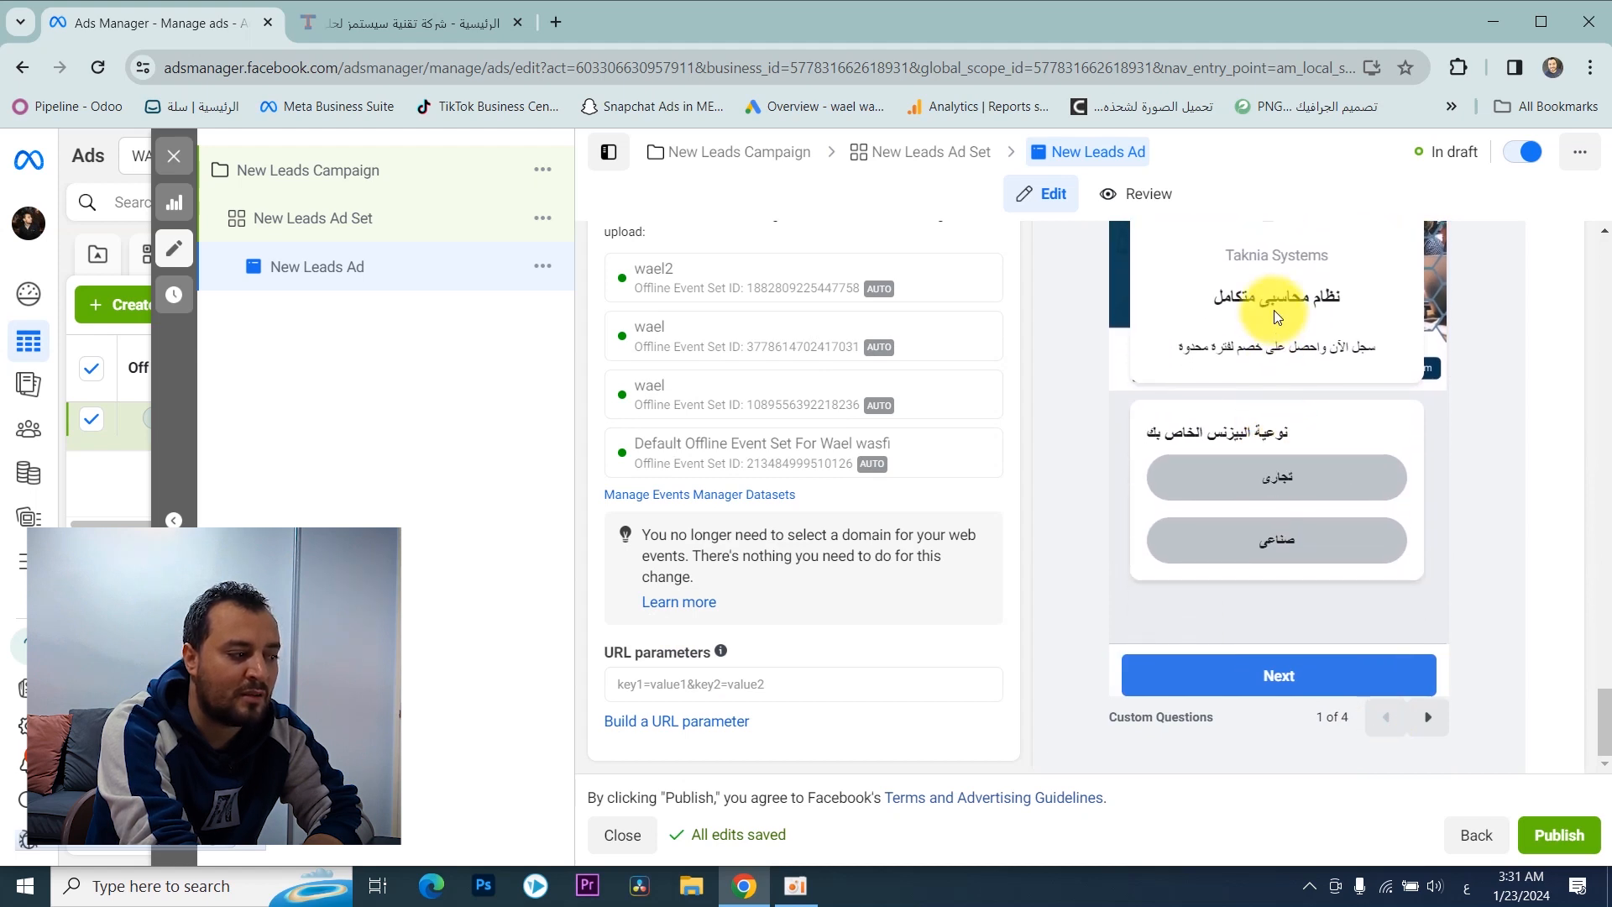
left_click(1427, 716)
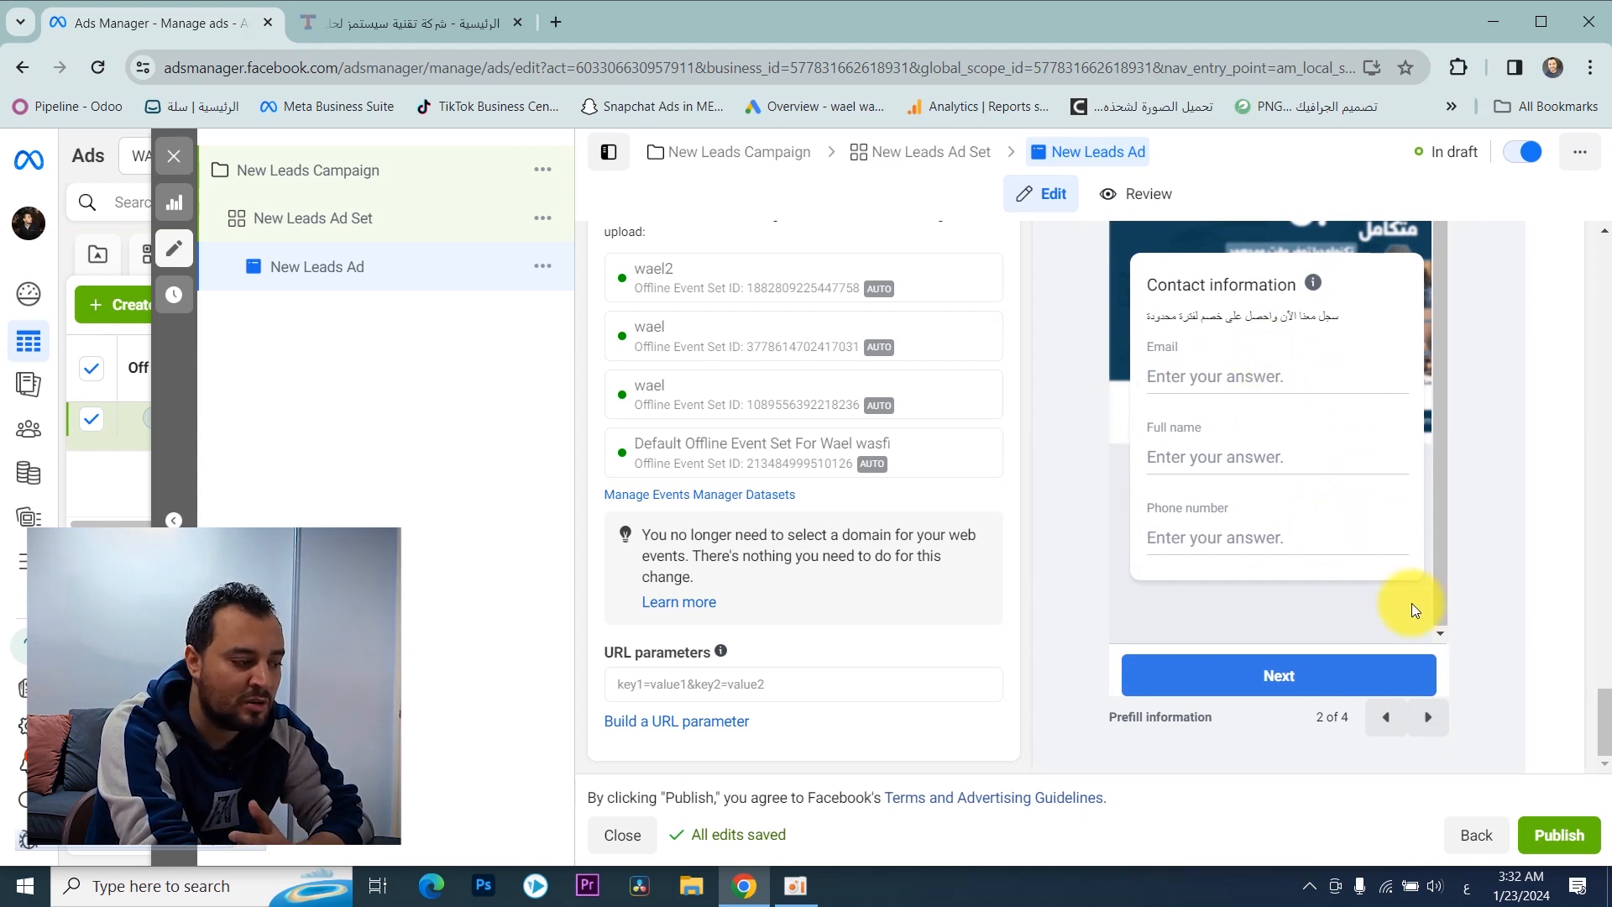
left_click(1429, 717)
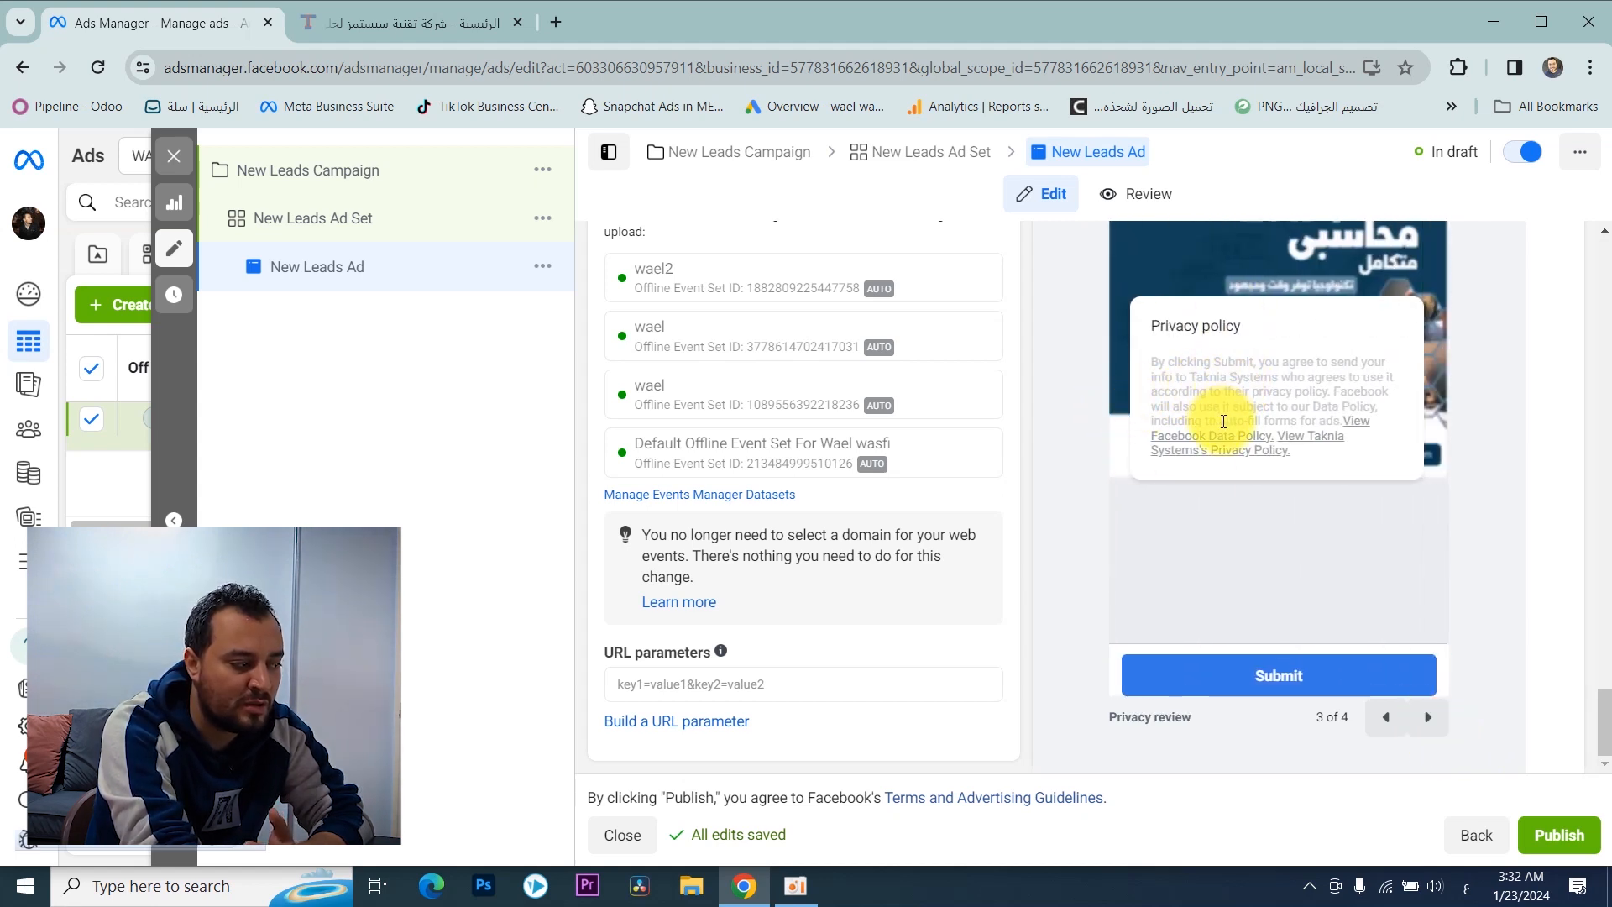
left_click(1429, 717)
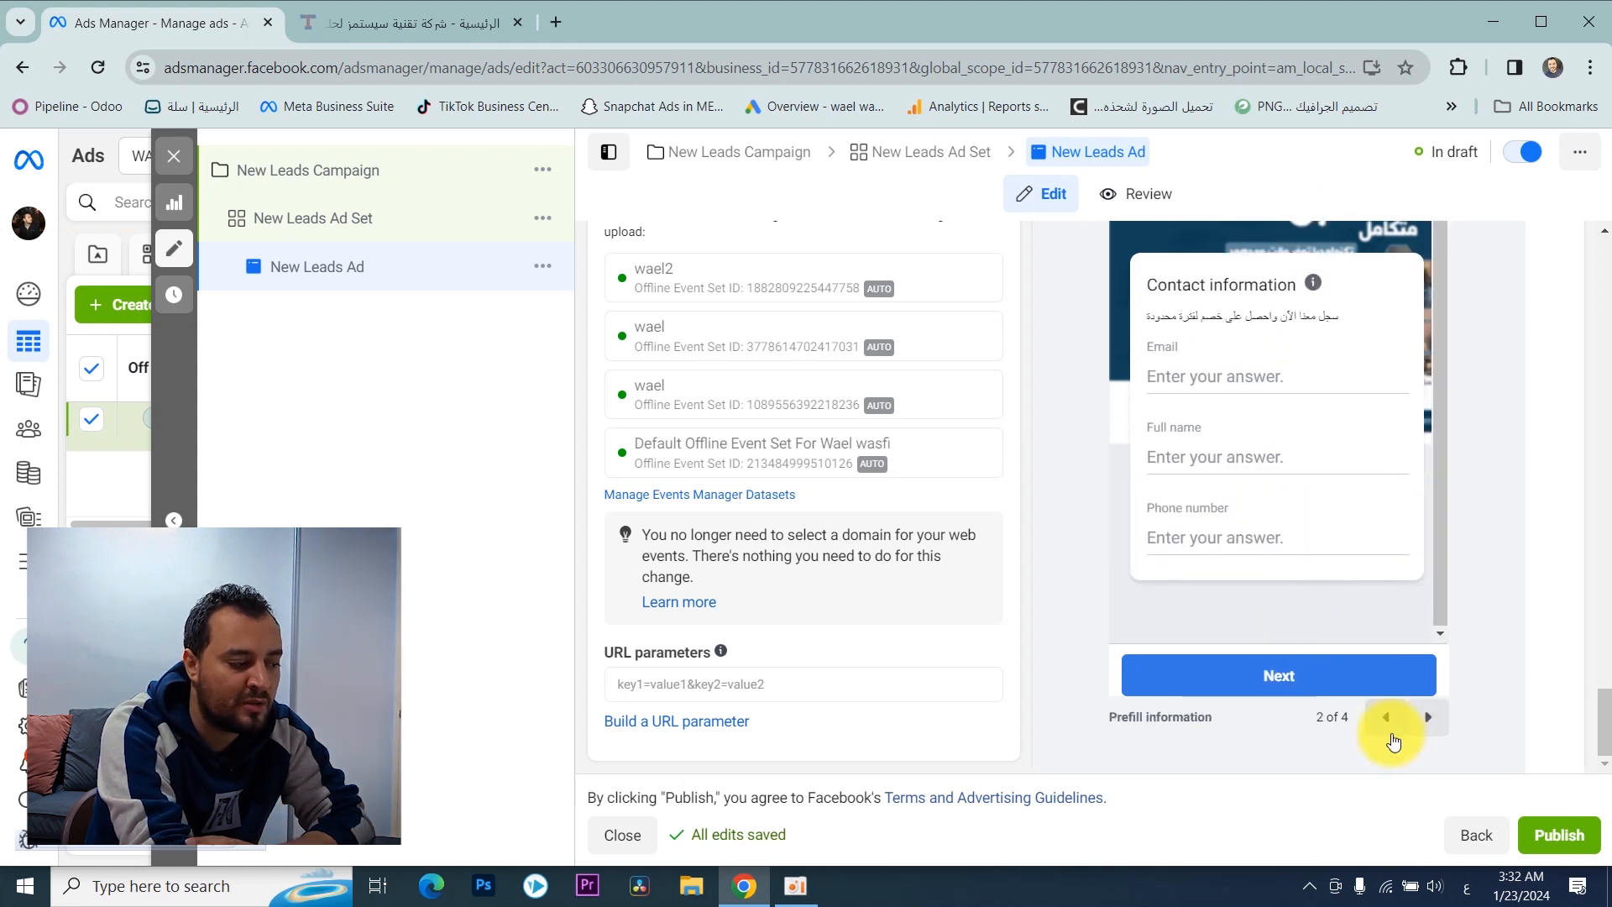
left_click(1378, 716)
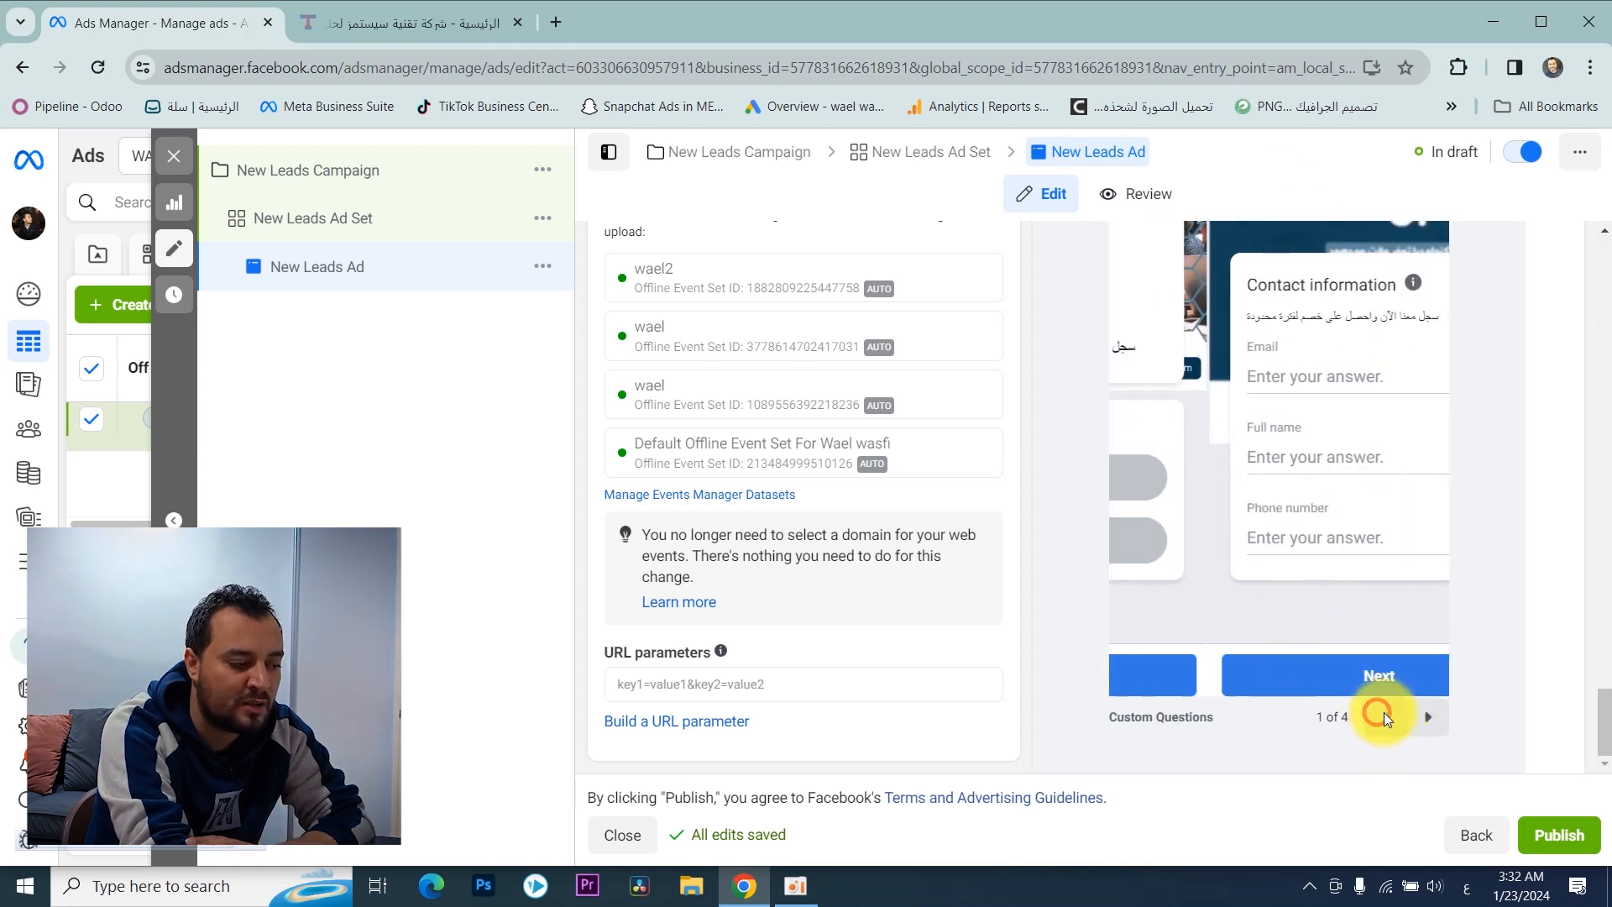
left_click(1426, 727)
left_click(1426, 728)
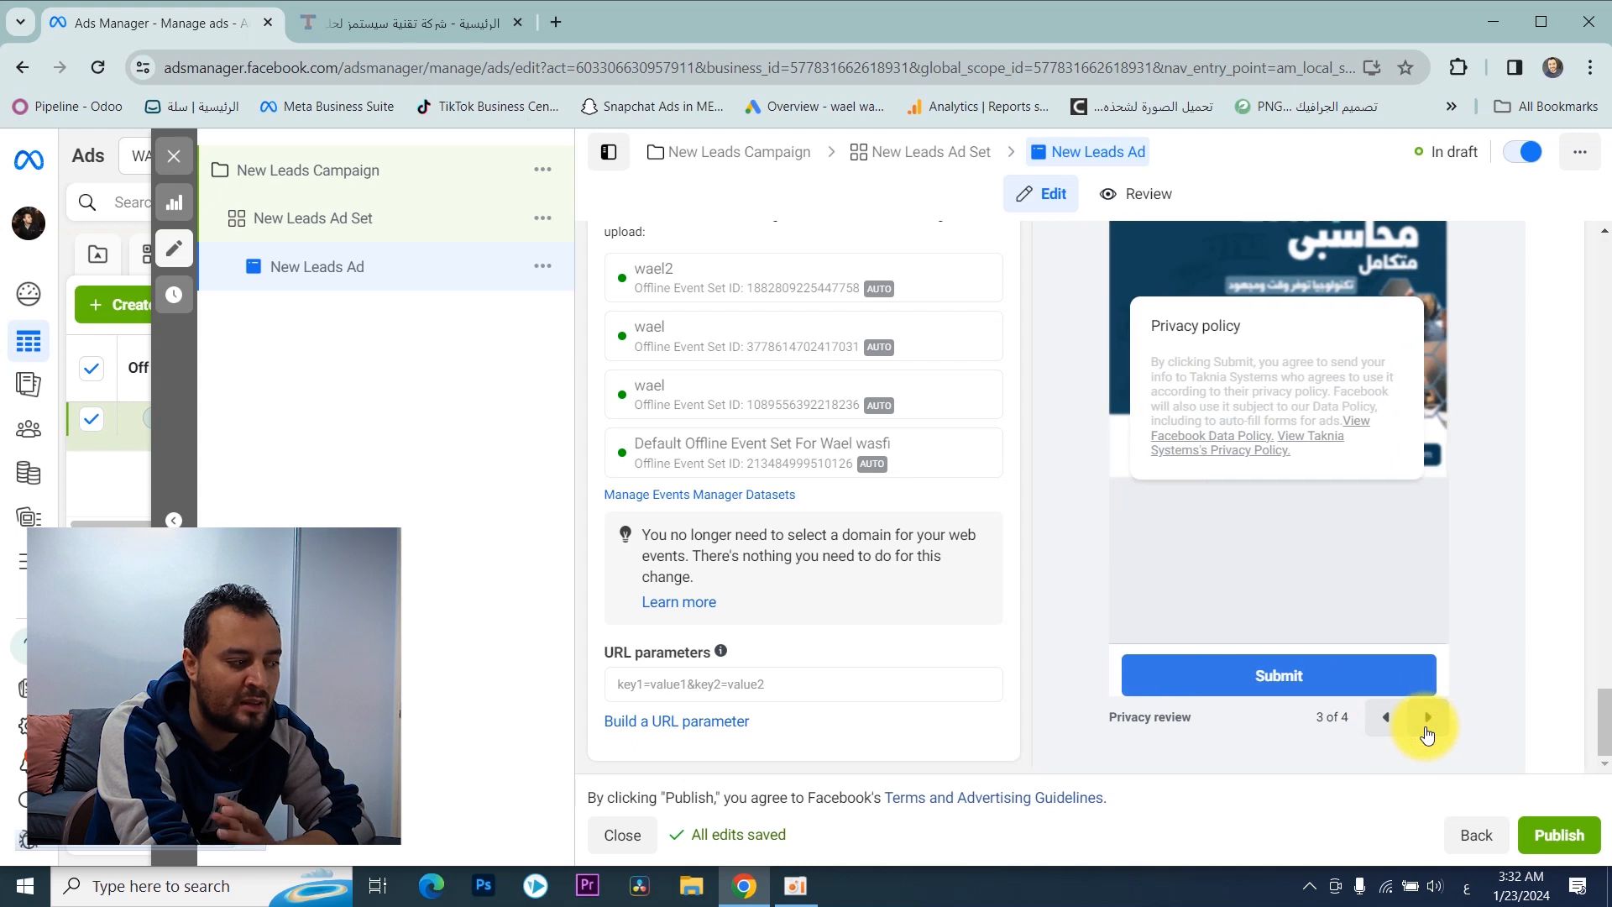